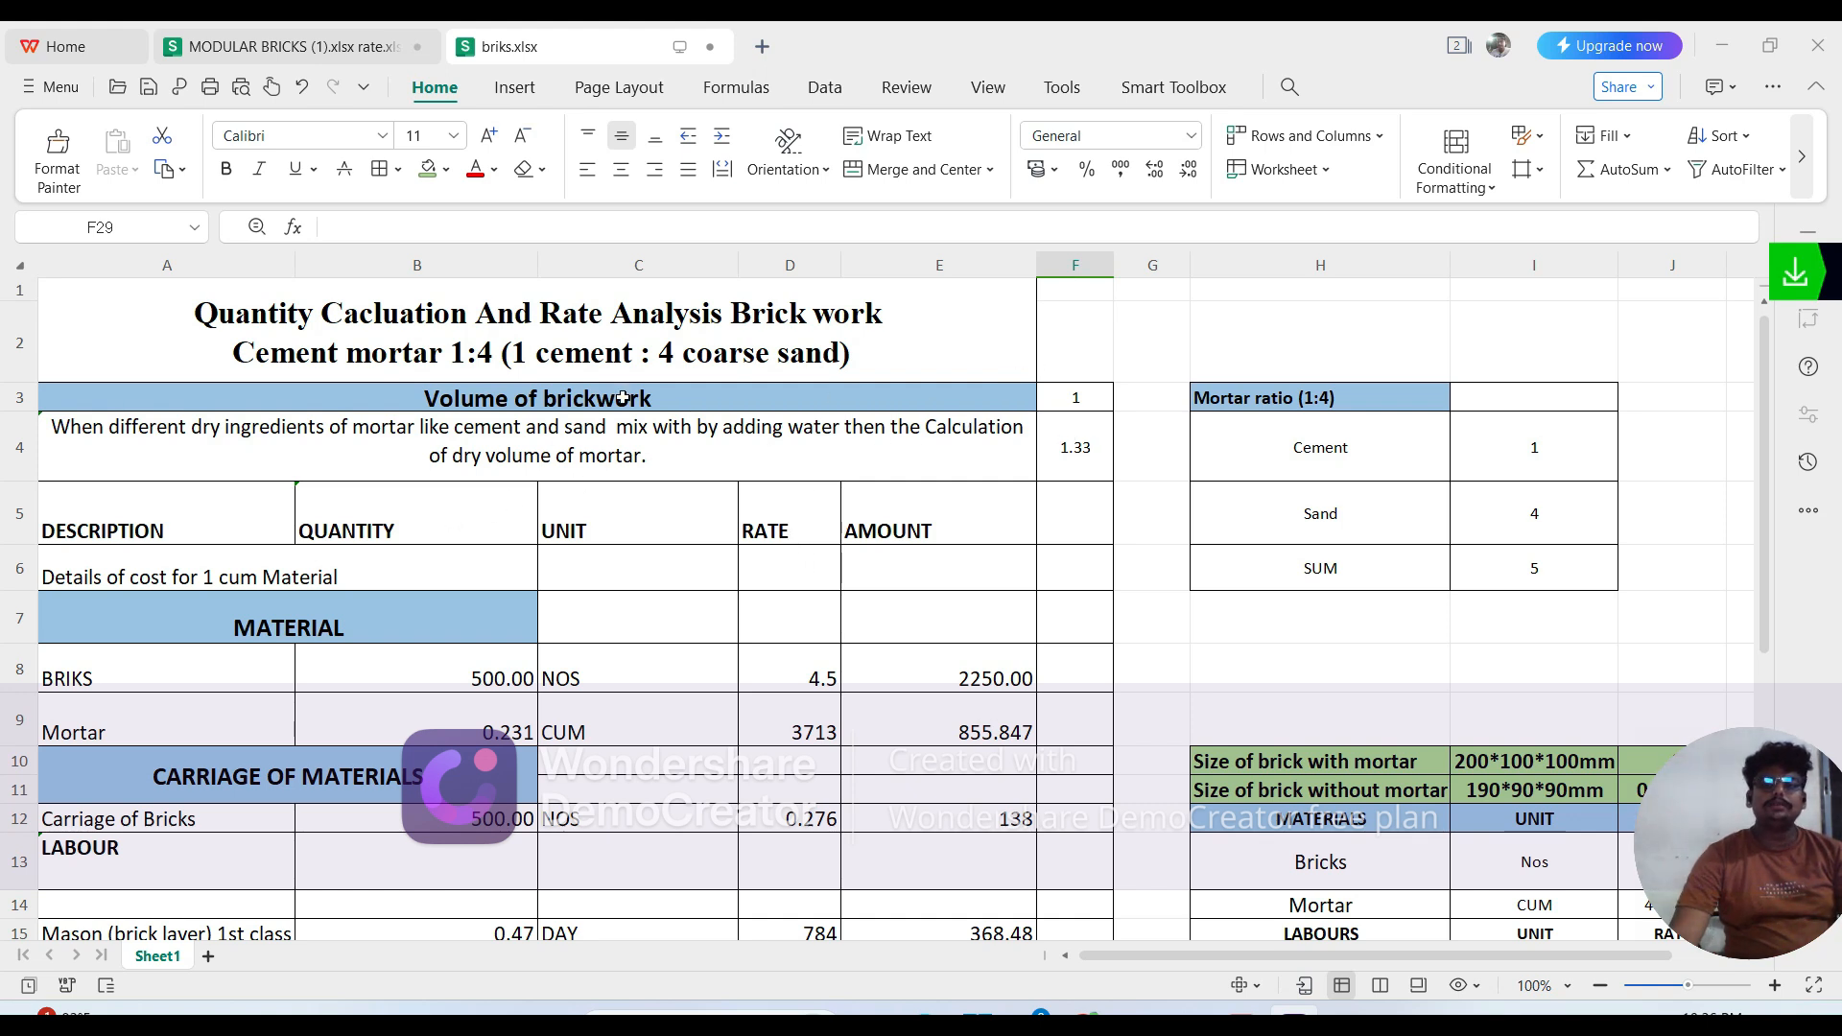
Step: Enter the unit CUM in G3, beside the volume of brickwork value
{"action": "left_click", "coordinate": [1142, 403]}
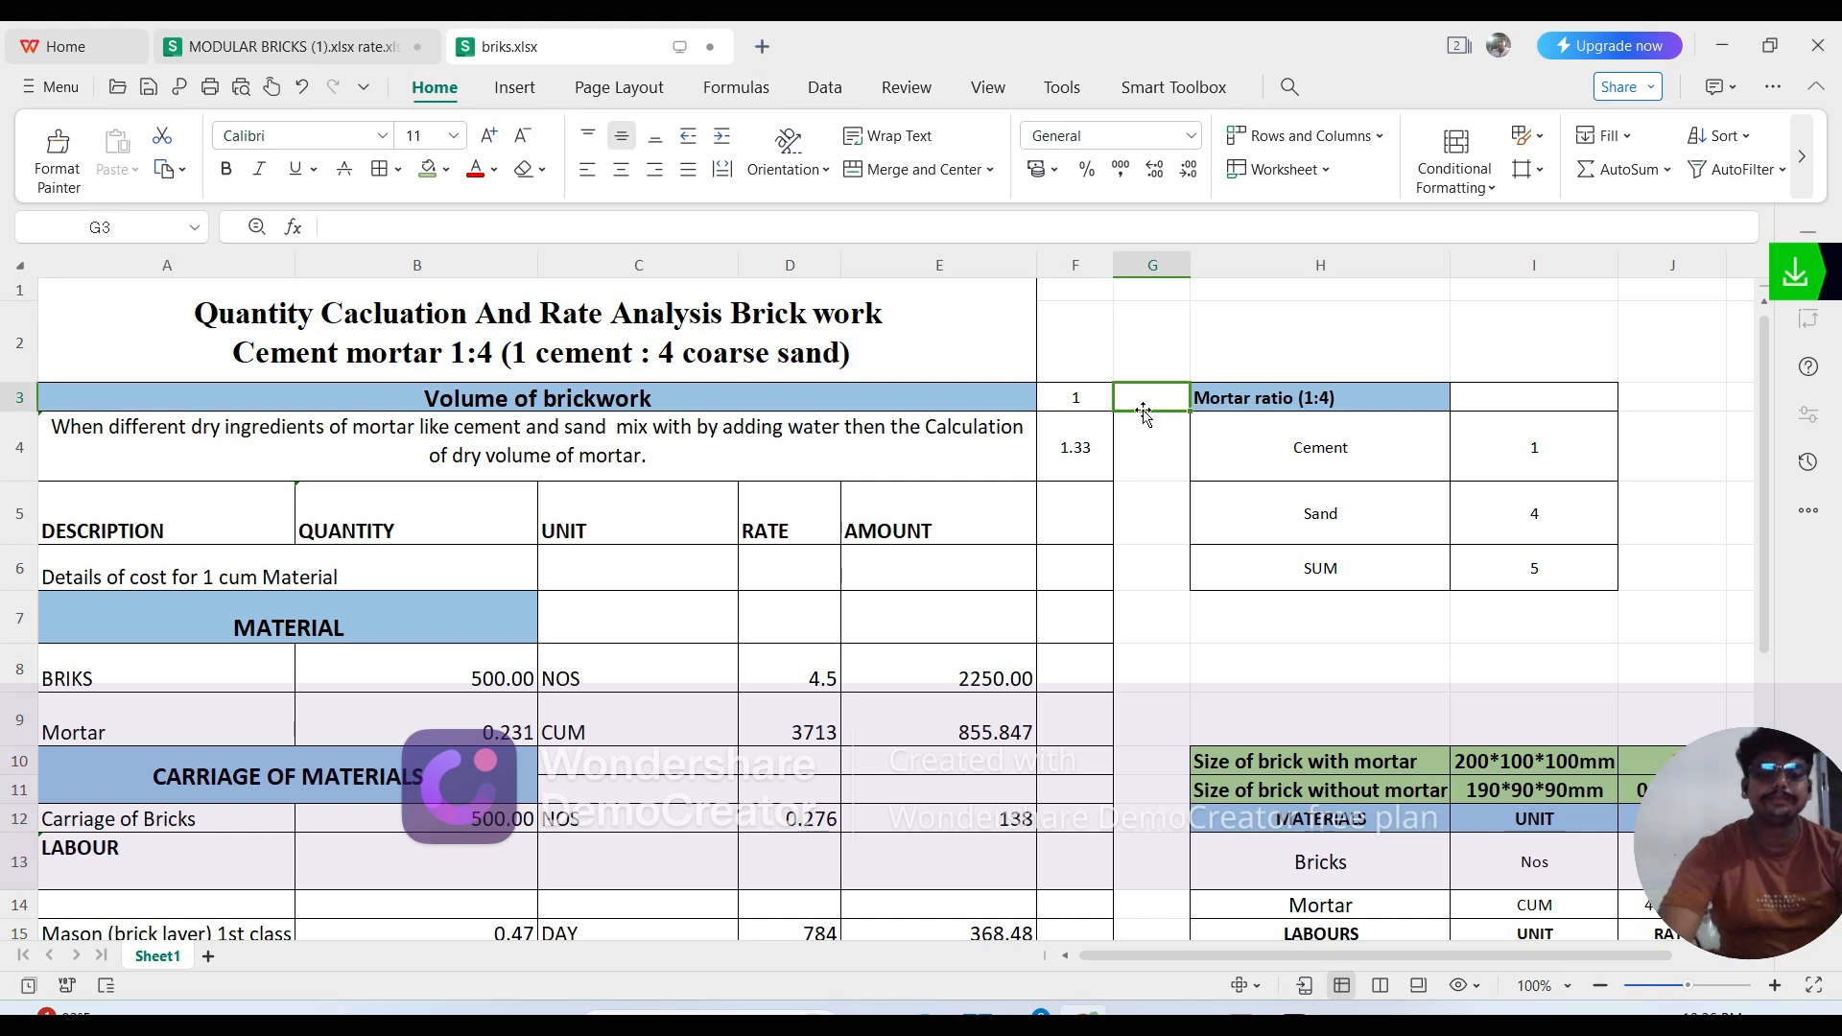
{"action": "type", "text": "CUM"}
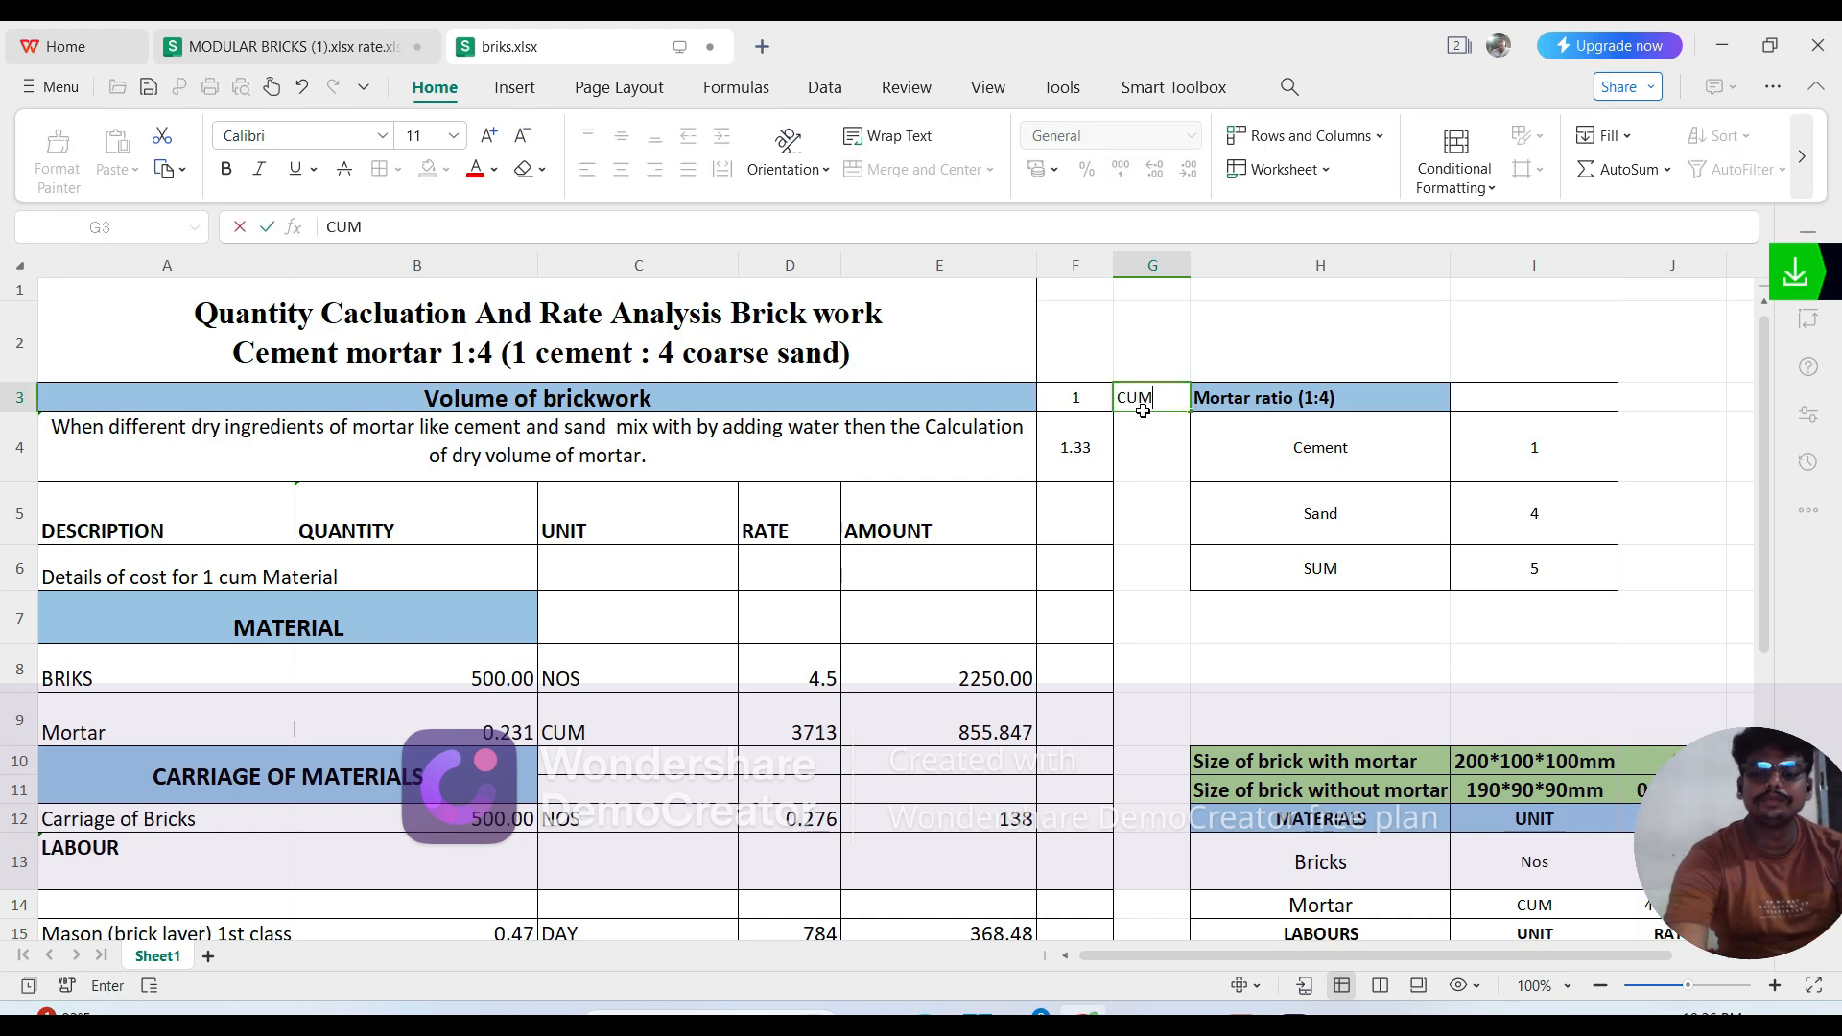
{"action": "key", "text": "Return"}
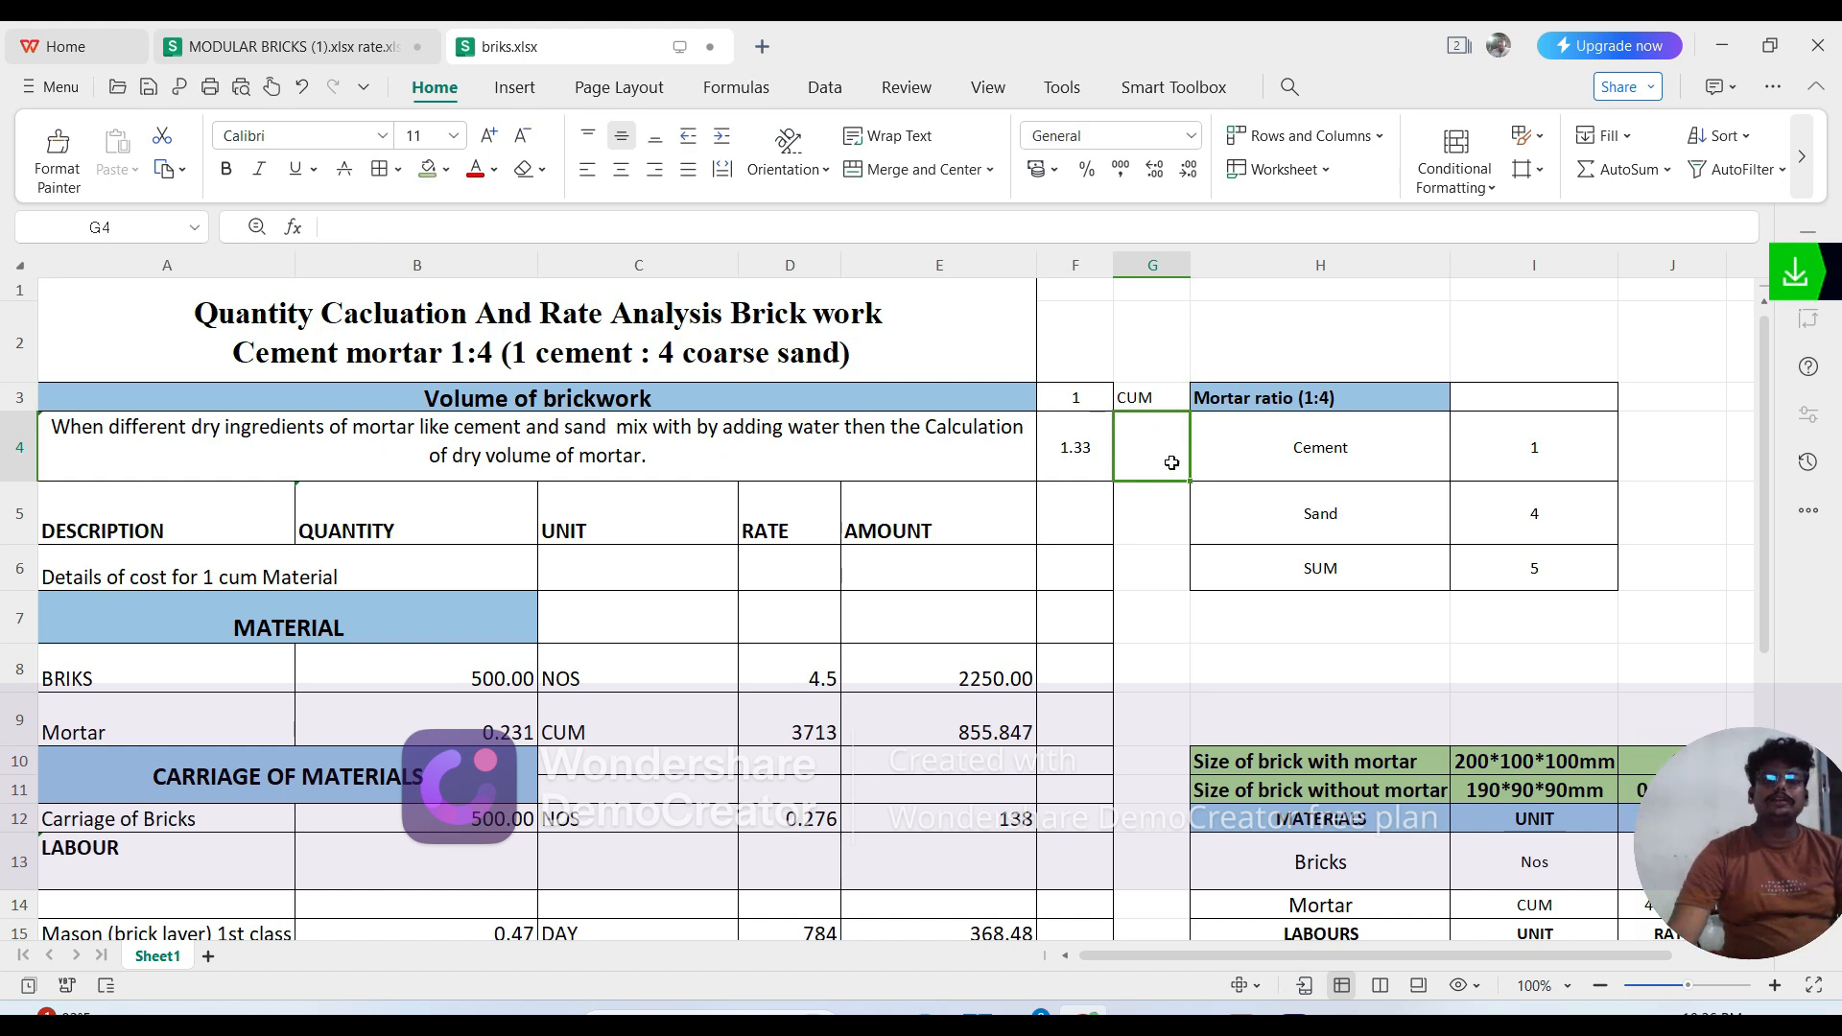
{"action": "scroll", "coordinate": [707, 526], "scroll_direction": "down", "scroll_amount": 1}
{"action": "scroll", "coordinate": [640, 526], "scroll_direction": "up", "scroll_amount": 1}
{"action": "scroll", "coordinate": [403, 614], "scroll_direction": "down", "scroll_amount": 1}
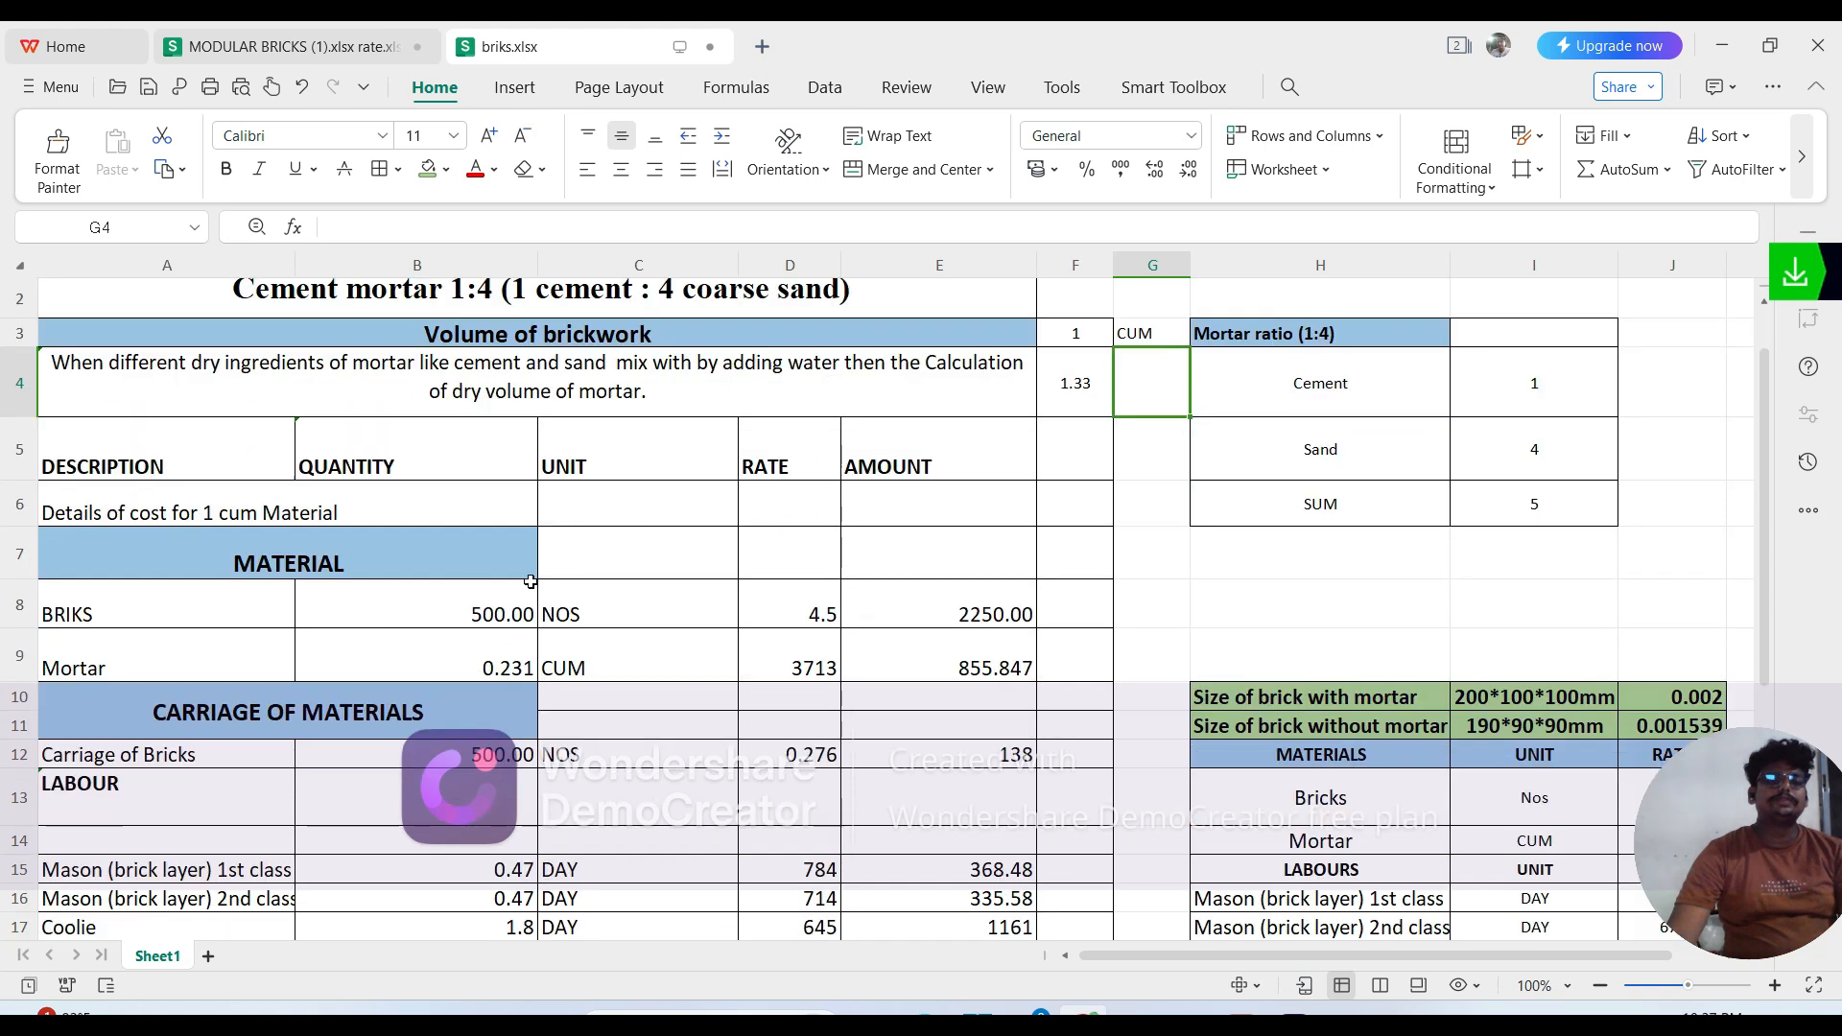
{"action": "scroll", "coordinate": [379, 590], "scroll_direction": "down", "scroll_amount": 1}
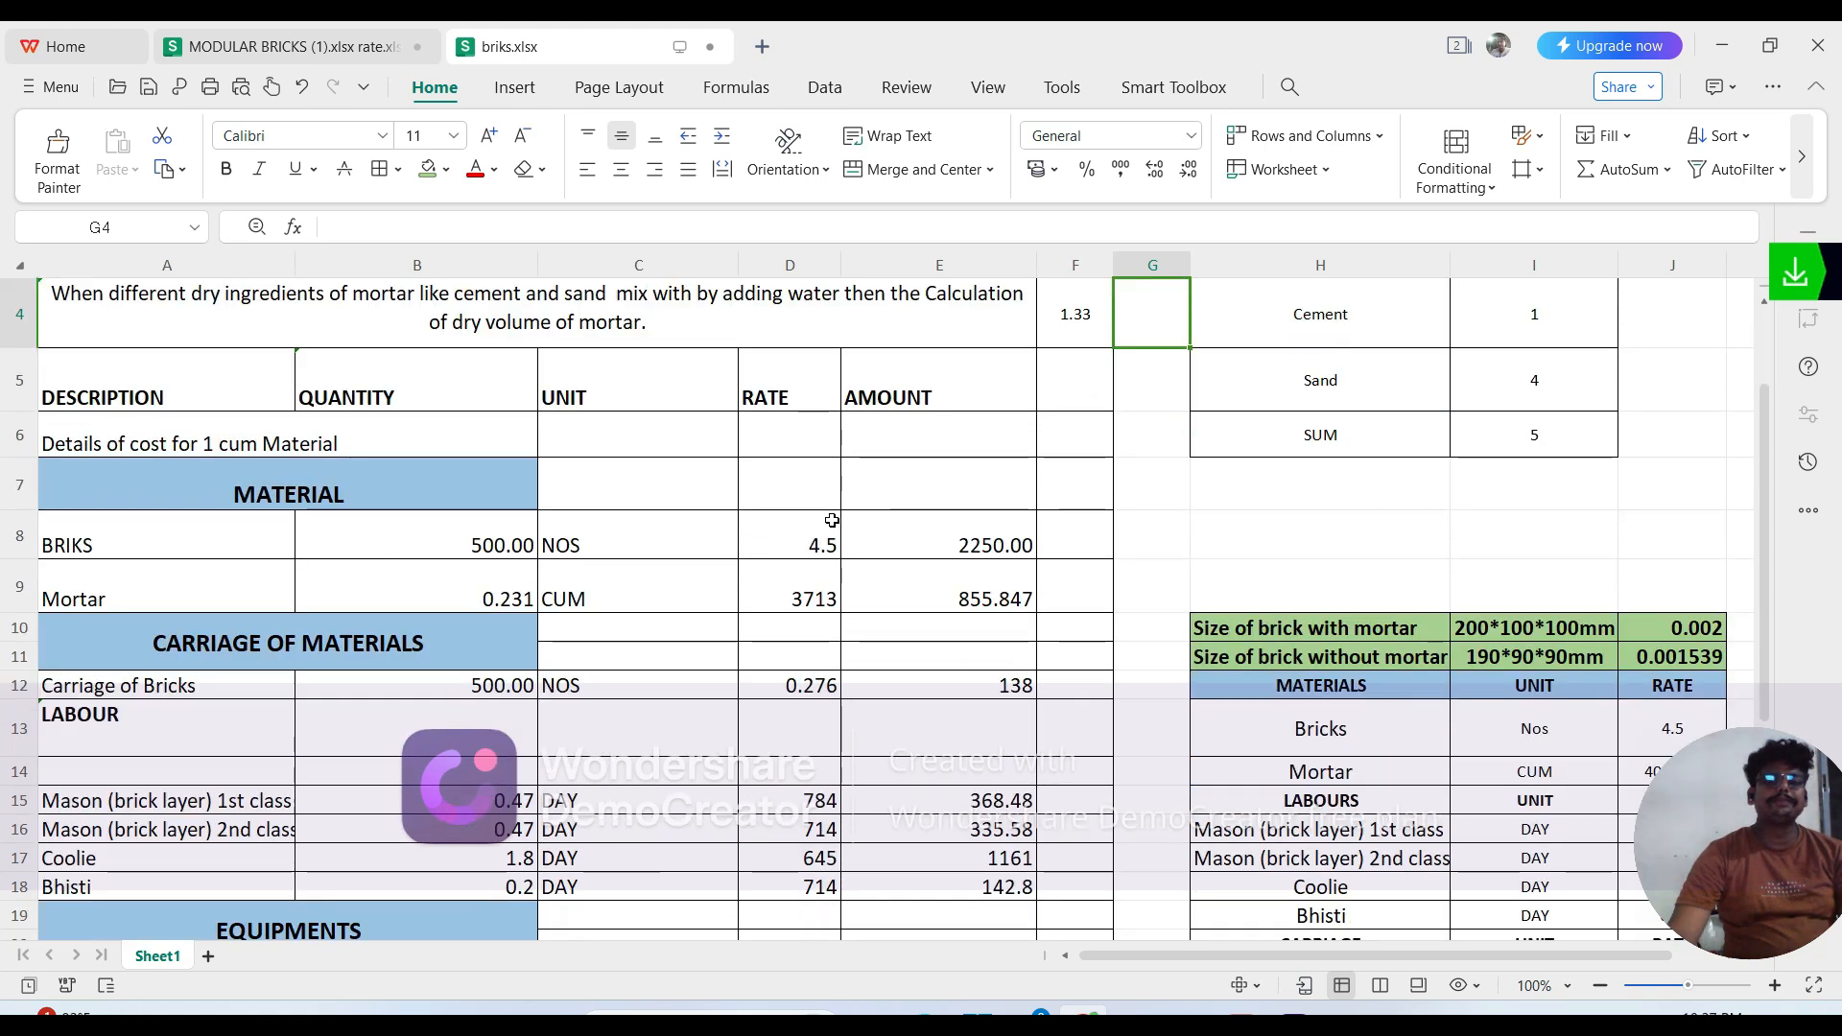
{"action": "scroll", "coordinate": [1151, 288], "scroll_direction": "up", "scroll_amount": 2}
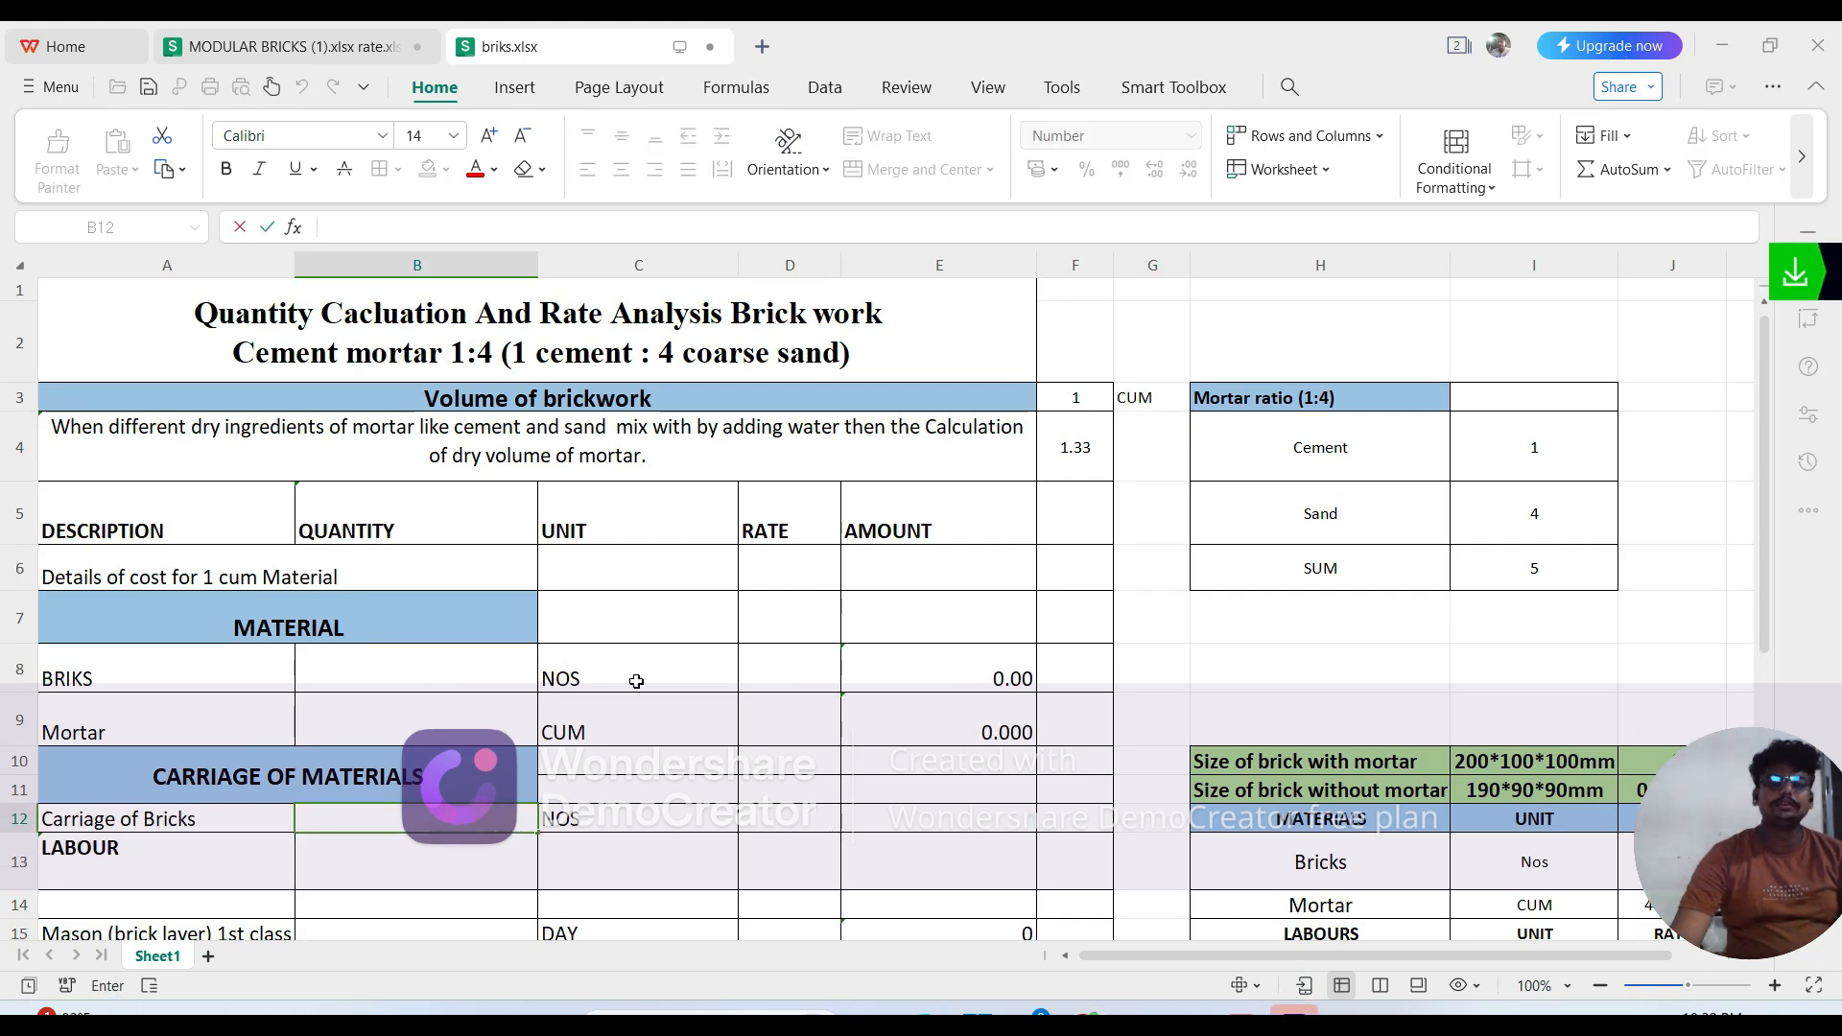
Step: Begin the BRIKS quantity formula in B8 with the brickwork volume in F3 followed by a division sign
{"action": "double_click", "coordinate": [427, 668]}
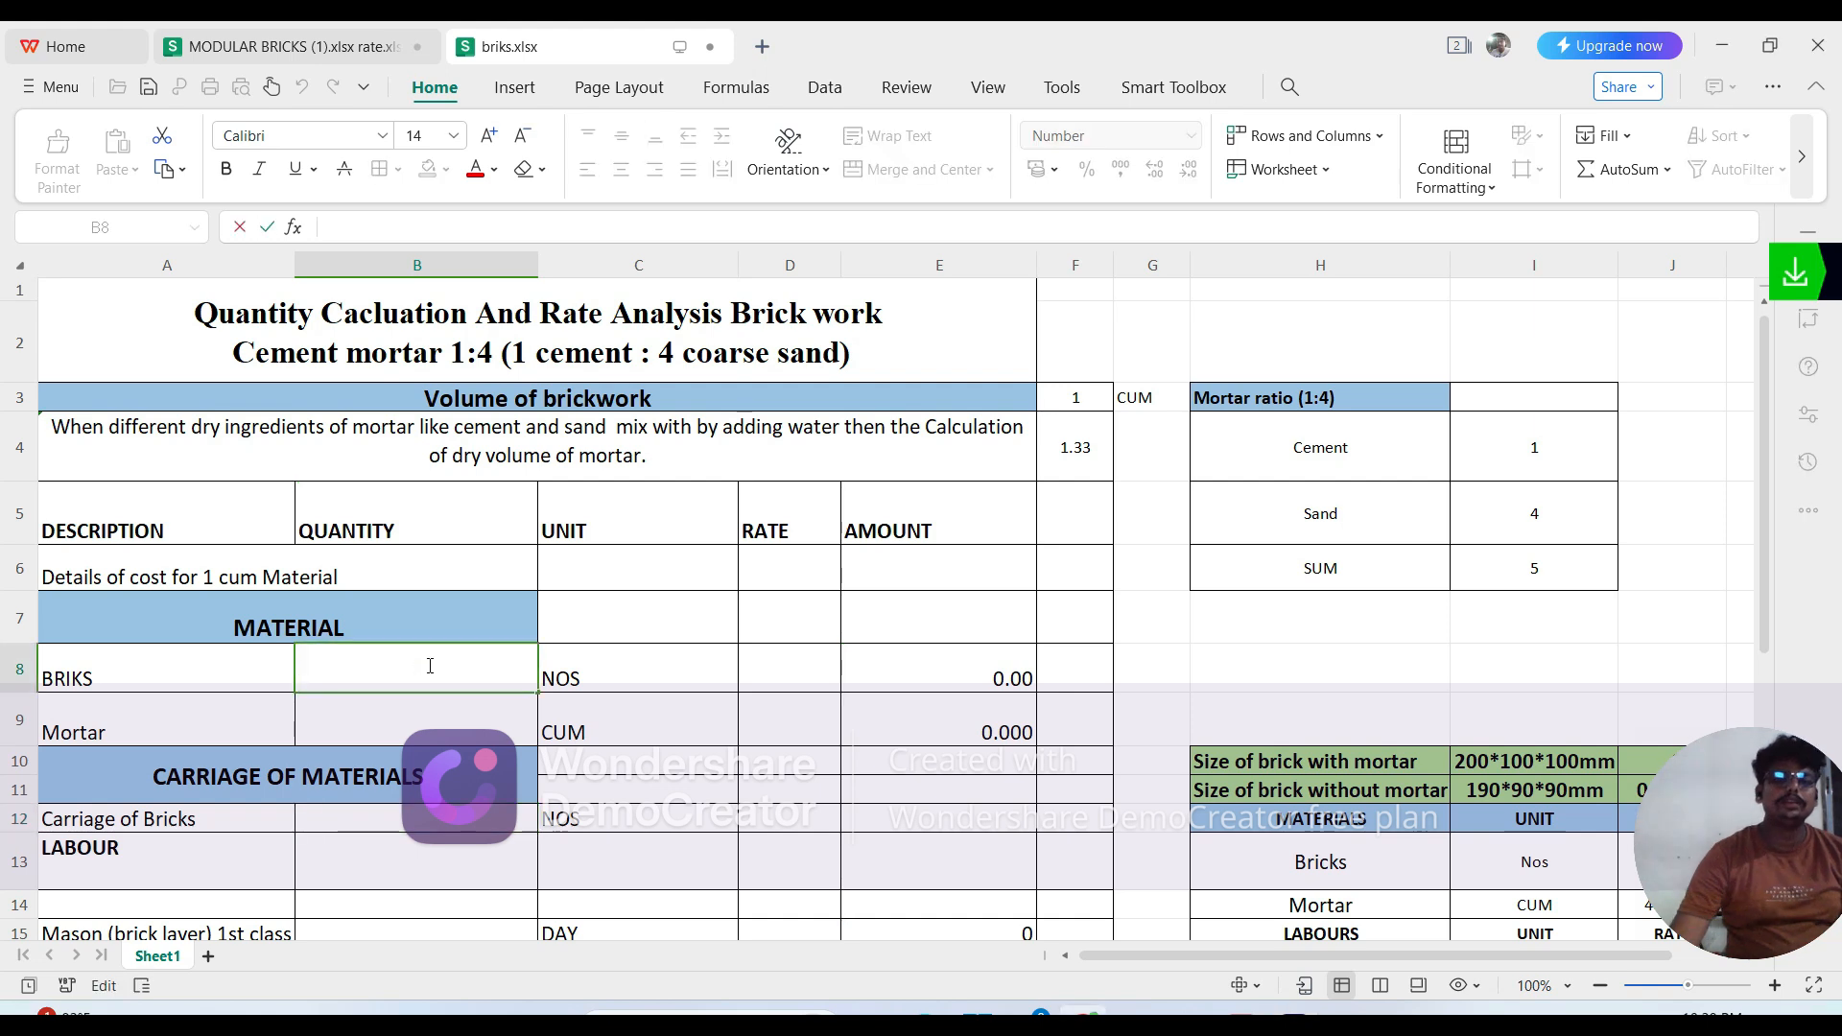
{"action": "type", "text": "="}
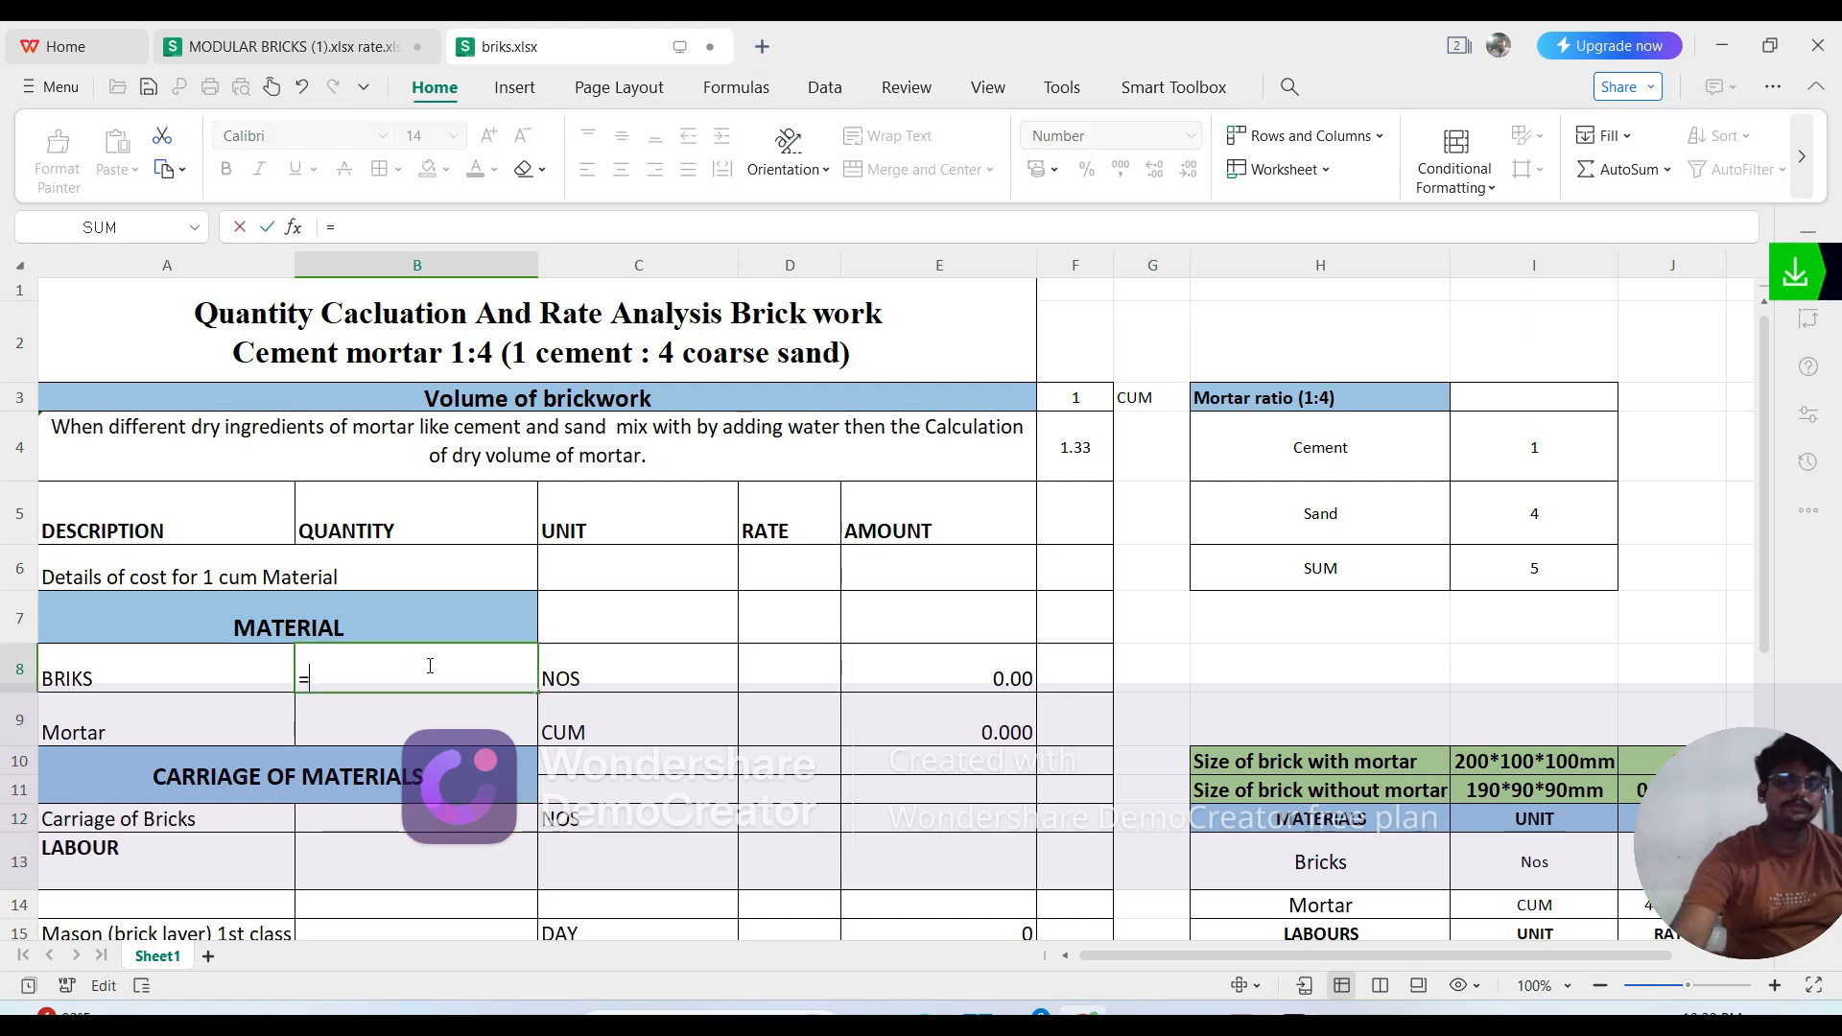
{"action": "left_click", "coordinate": [1078, 391]}
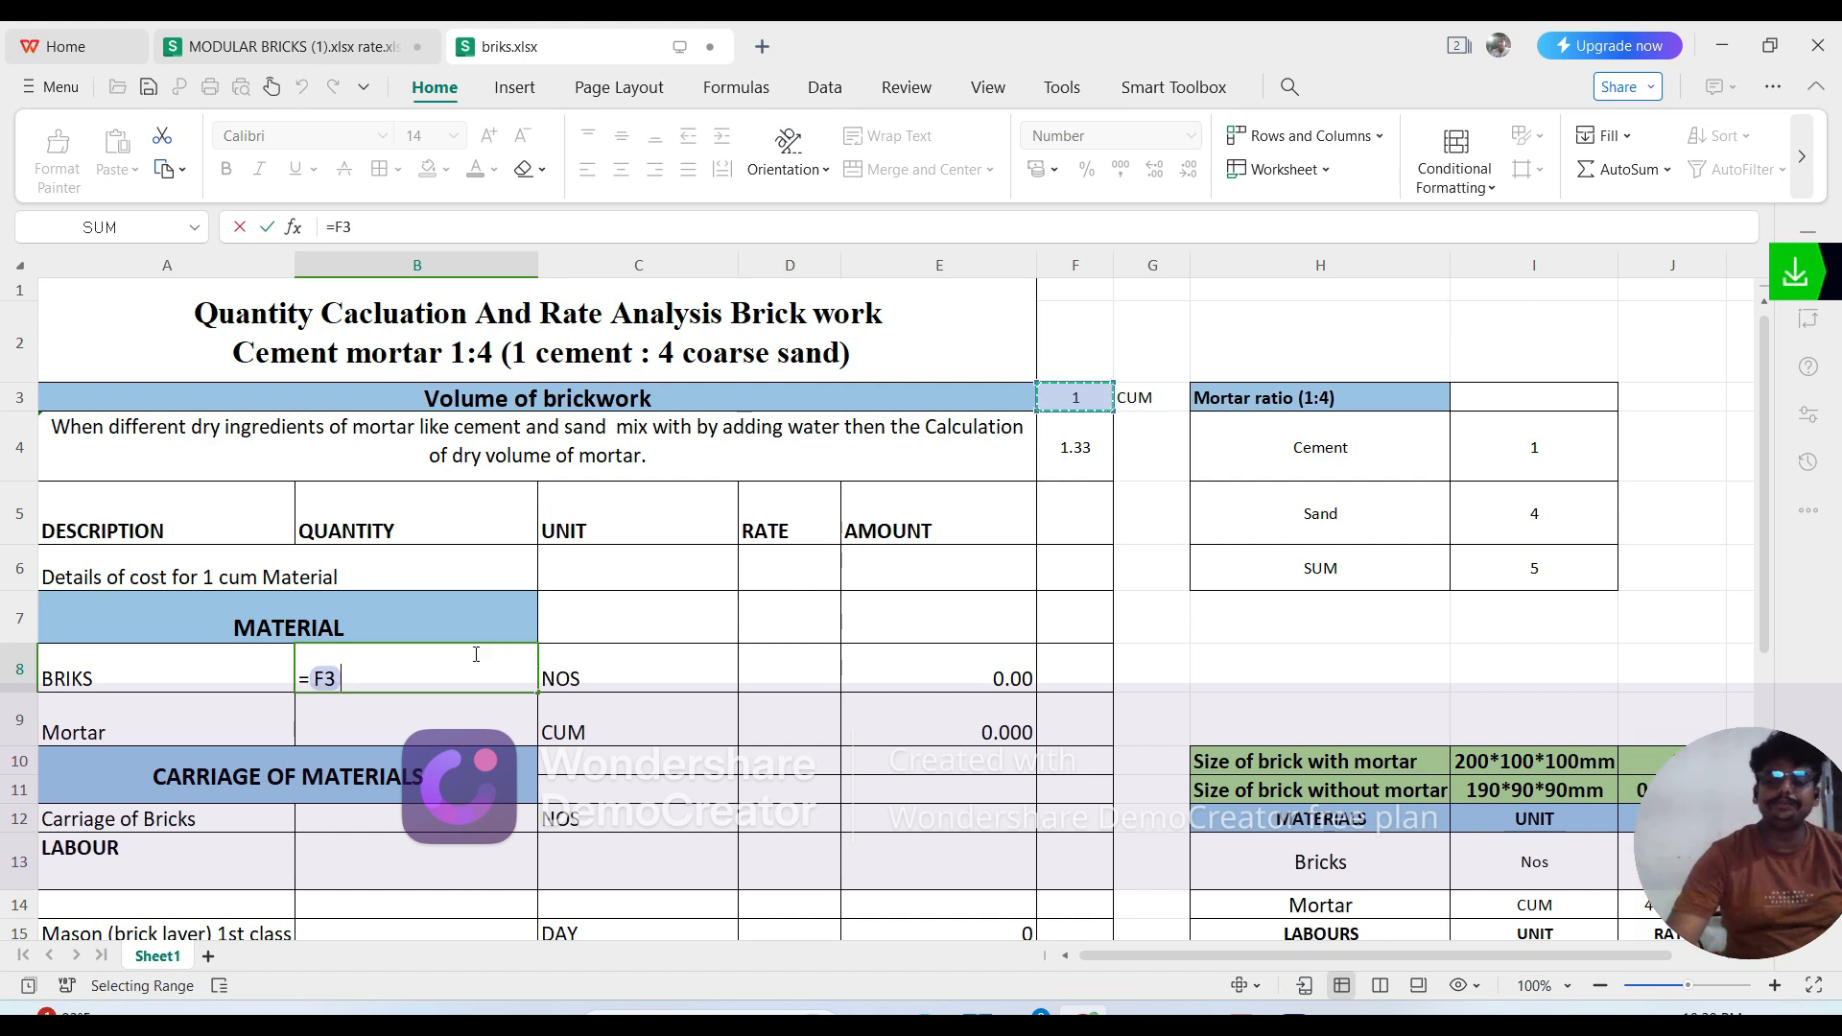
{"action": "type", "text": "/"}
{"action": "scroll", "coordinate": [1006, 761], "scroll_direction": "down", "scroll_amount": 1}
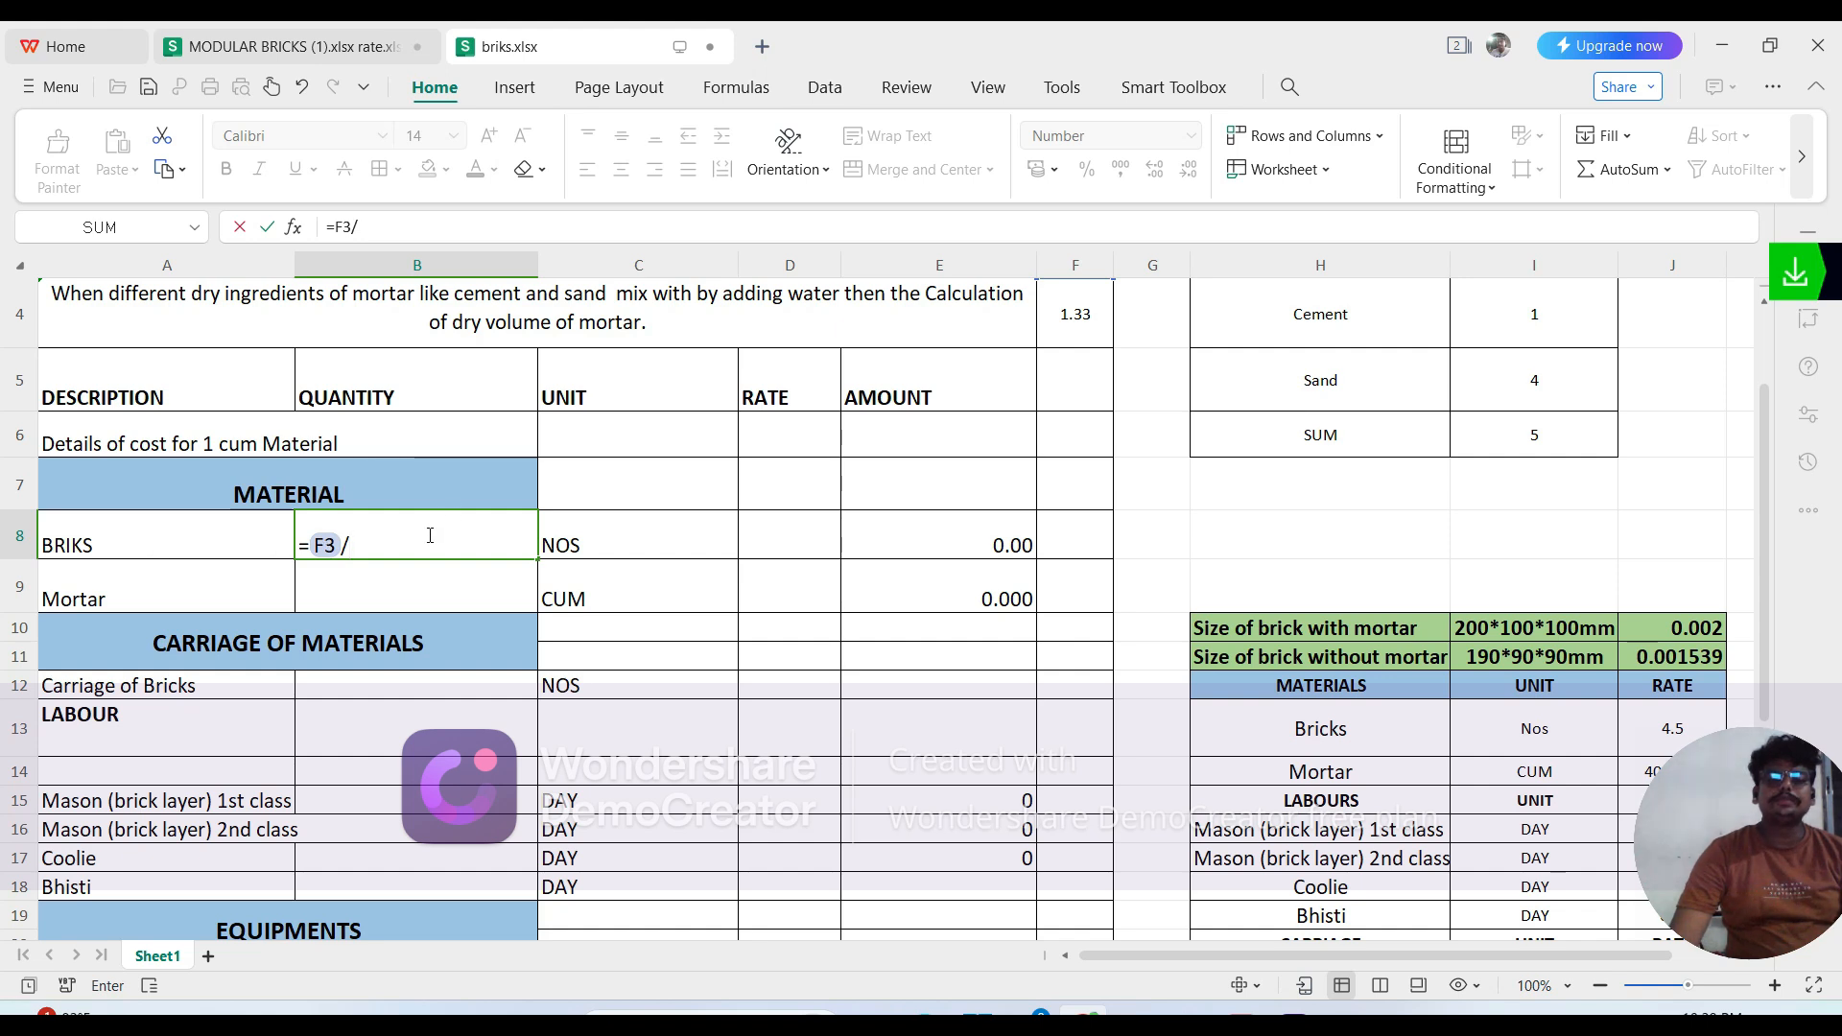
{"action": "scroll", "coordinate": [215, 588], "scroll_direction": "up", "scroll_amount": 1}
{"action": "scroll", "coordinate": [343, 636], "scroll_direction": "down", "scroll_amount": 1}
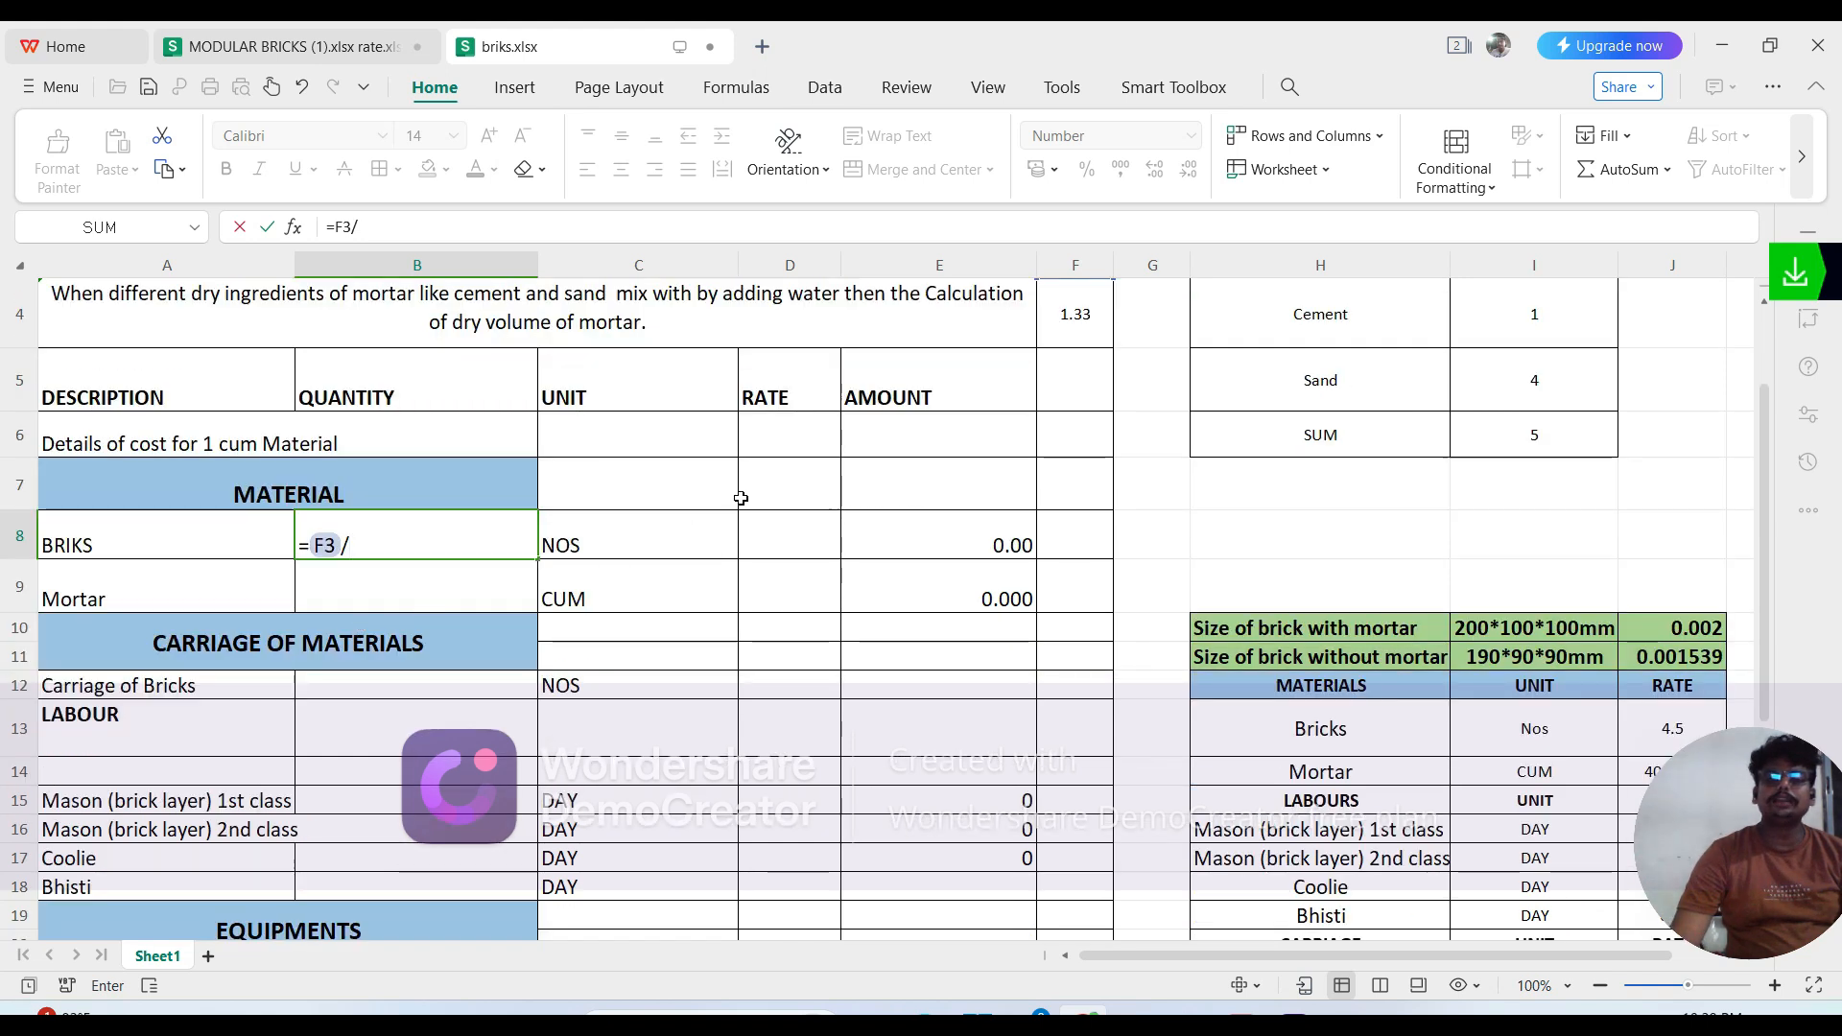
{"action": "scroll", "coordinate": [740, 498], "scroll_direction": "up", "scroll_amount": 2}
{"action": "scroll", "coordinate": [489, 642], "scroll_direction": "down", "scroll_amount": 1}
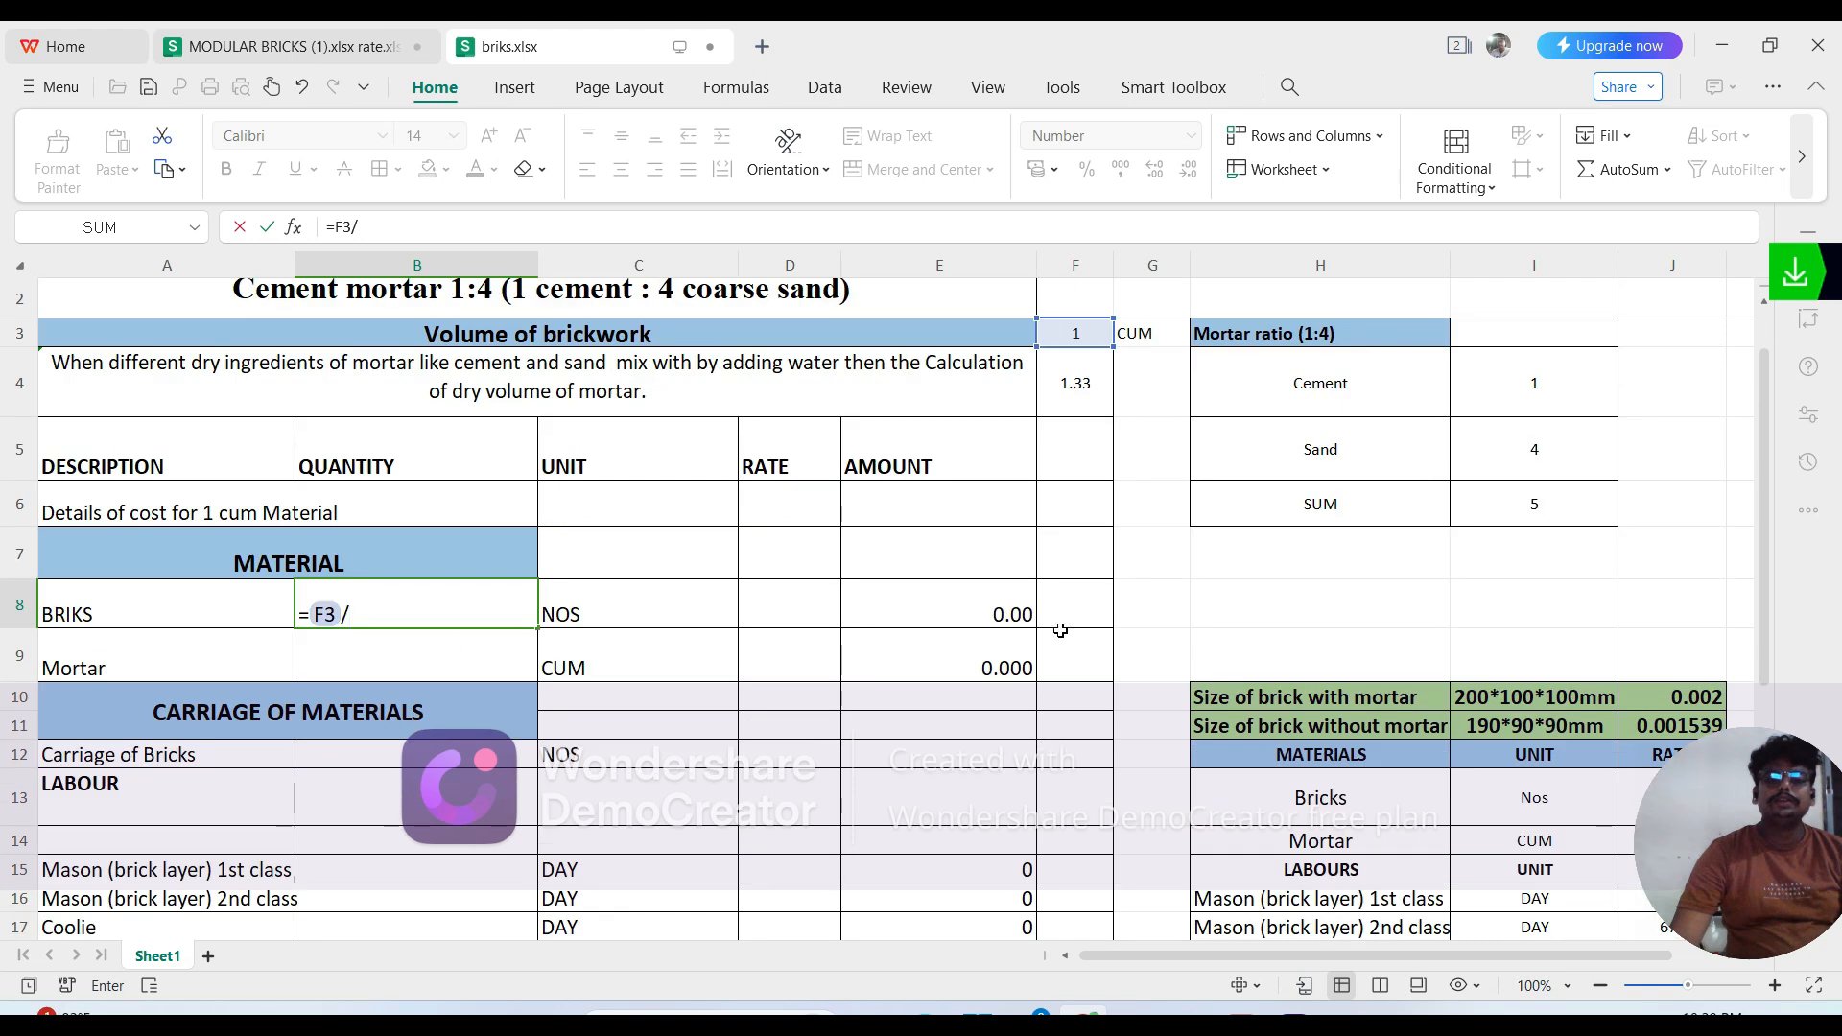
{"action": "left_click", "coordinate": [1368, 703]}
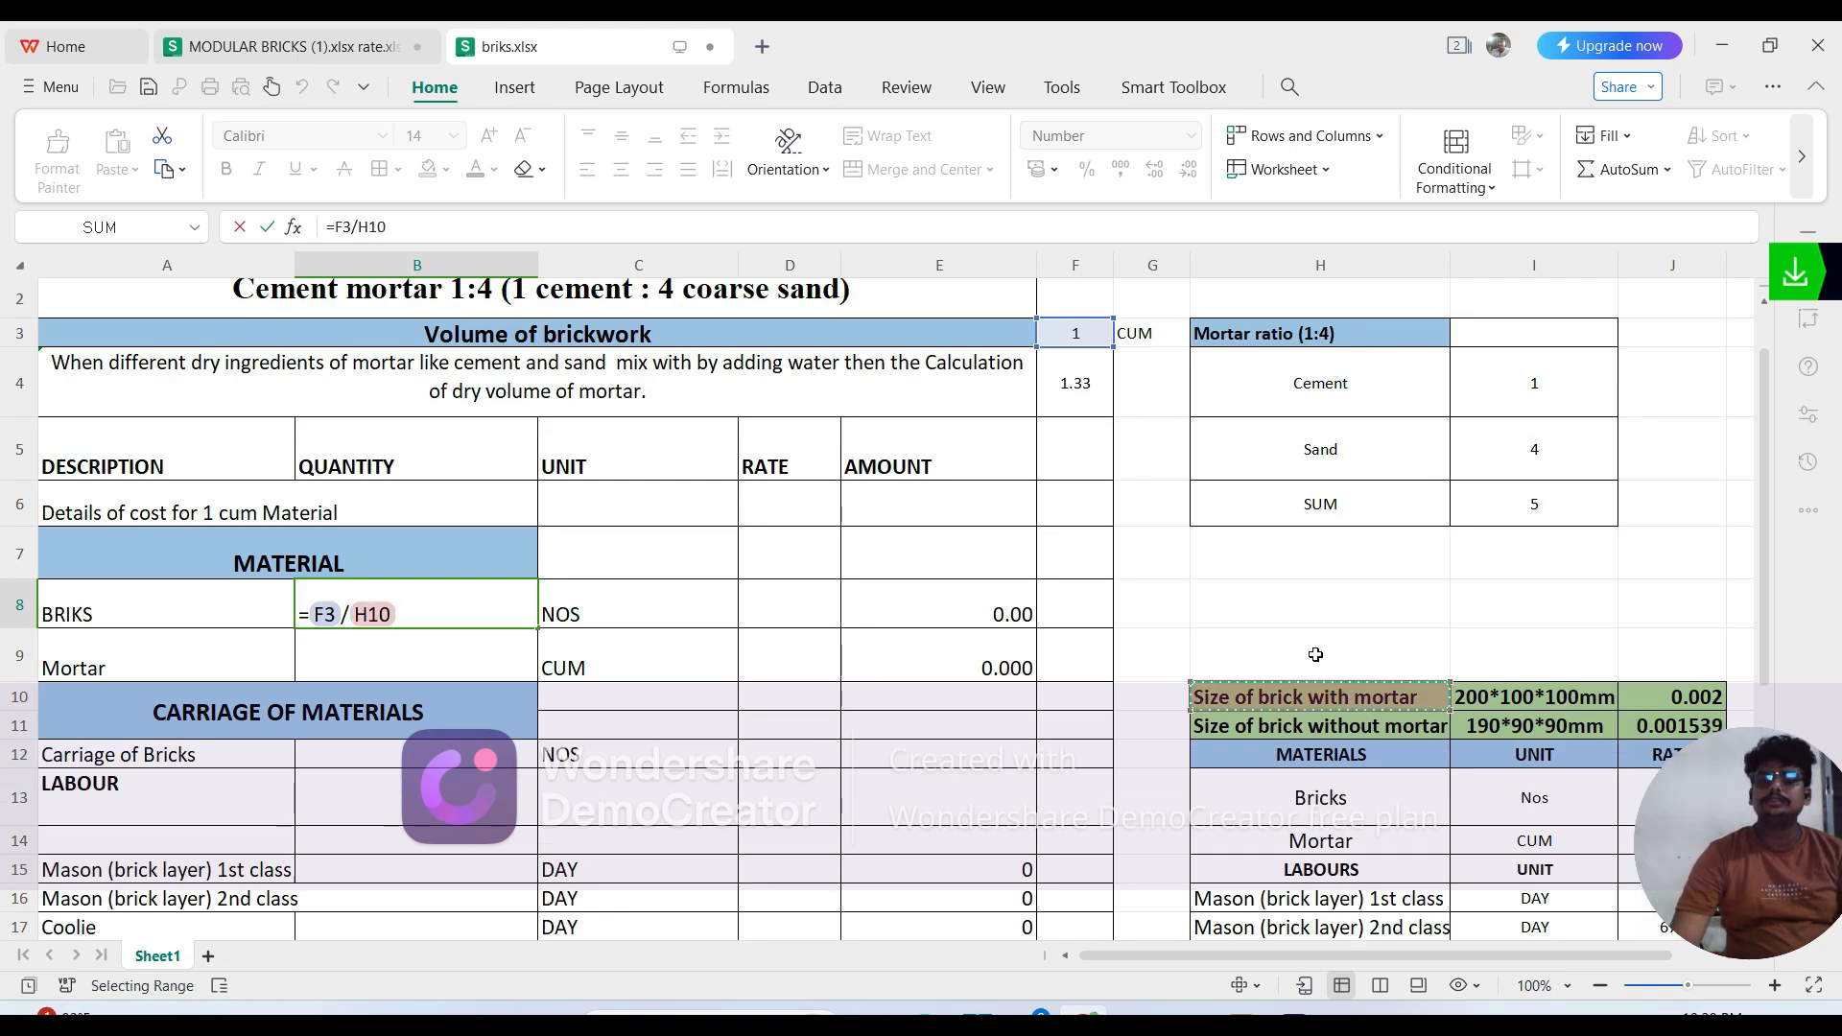
{"action": "key", "text": "BackSpace"}
{"action": "key", "text": "BackSpace"}
{"action": "key", "text": "BackSpace"}
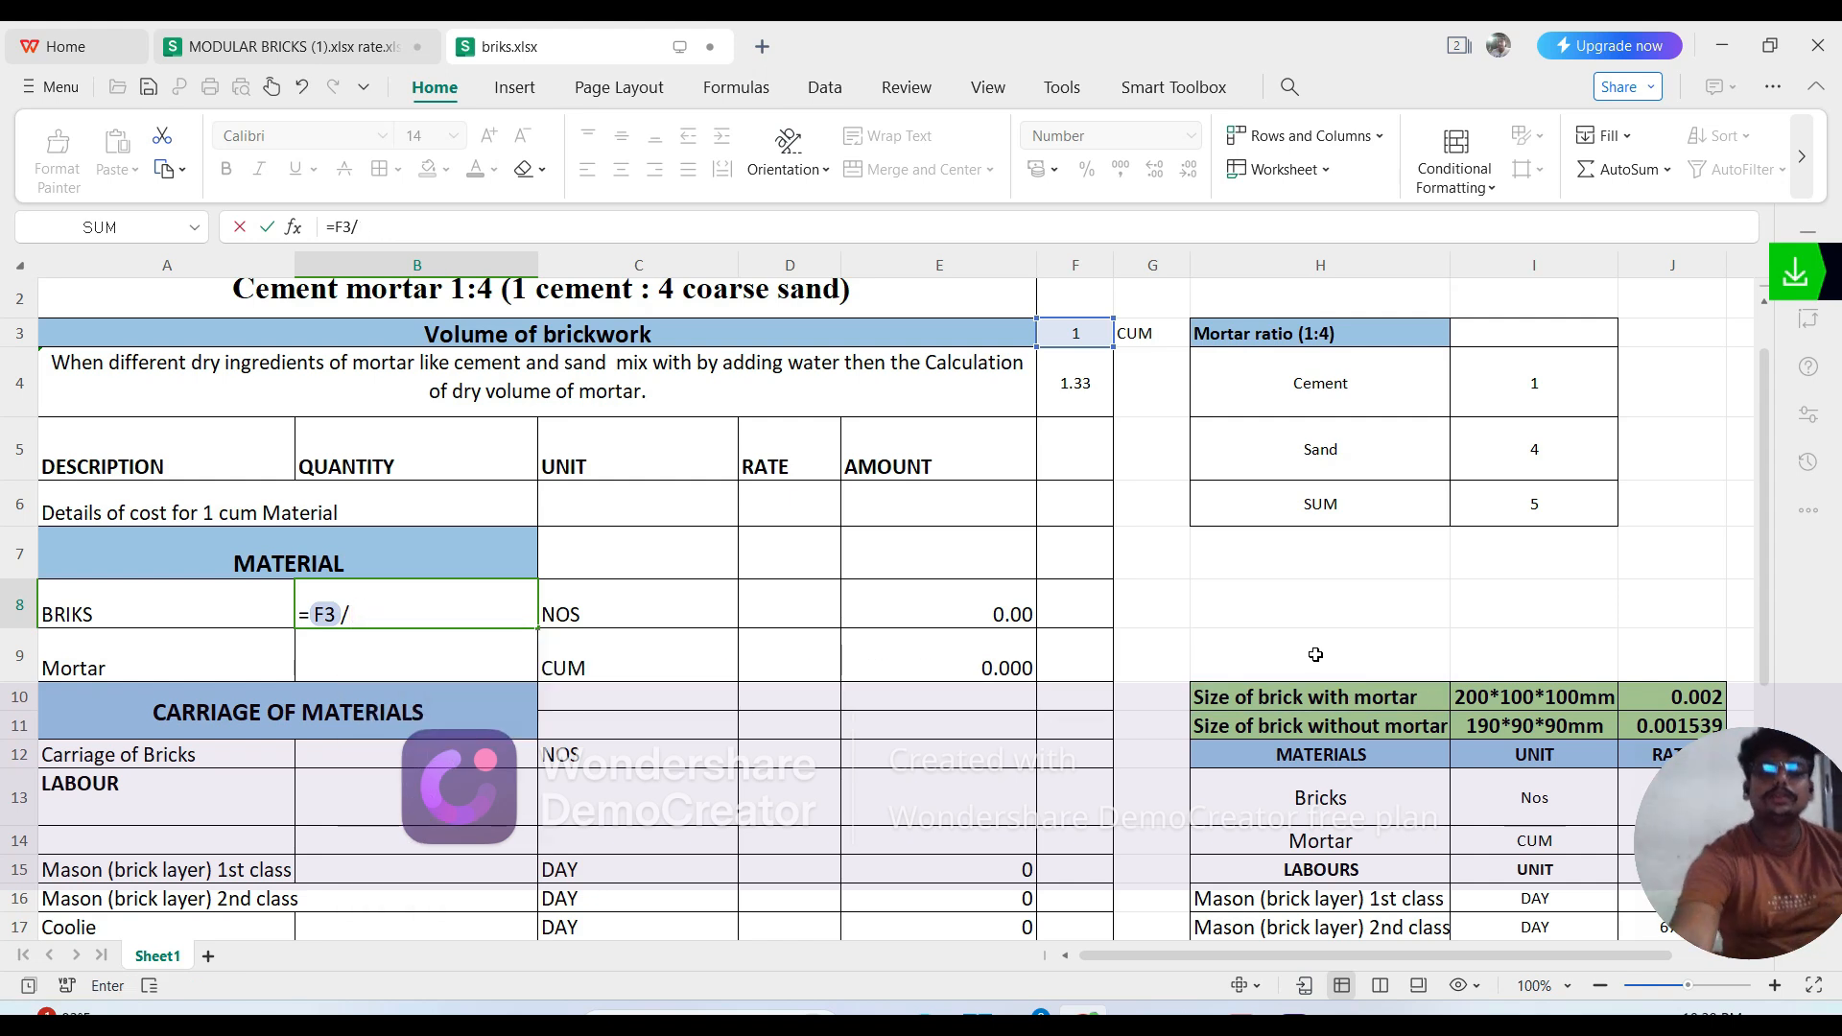
Step: Complete the BRIKS quantity formula as =F3/J10, dividing by the size of brick with mortar
{"action": "scroll", "coordinate": [1372, 643], "scroll_direction": "down", "scroll_amount": 1}
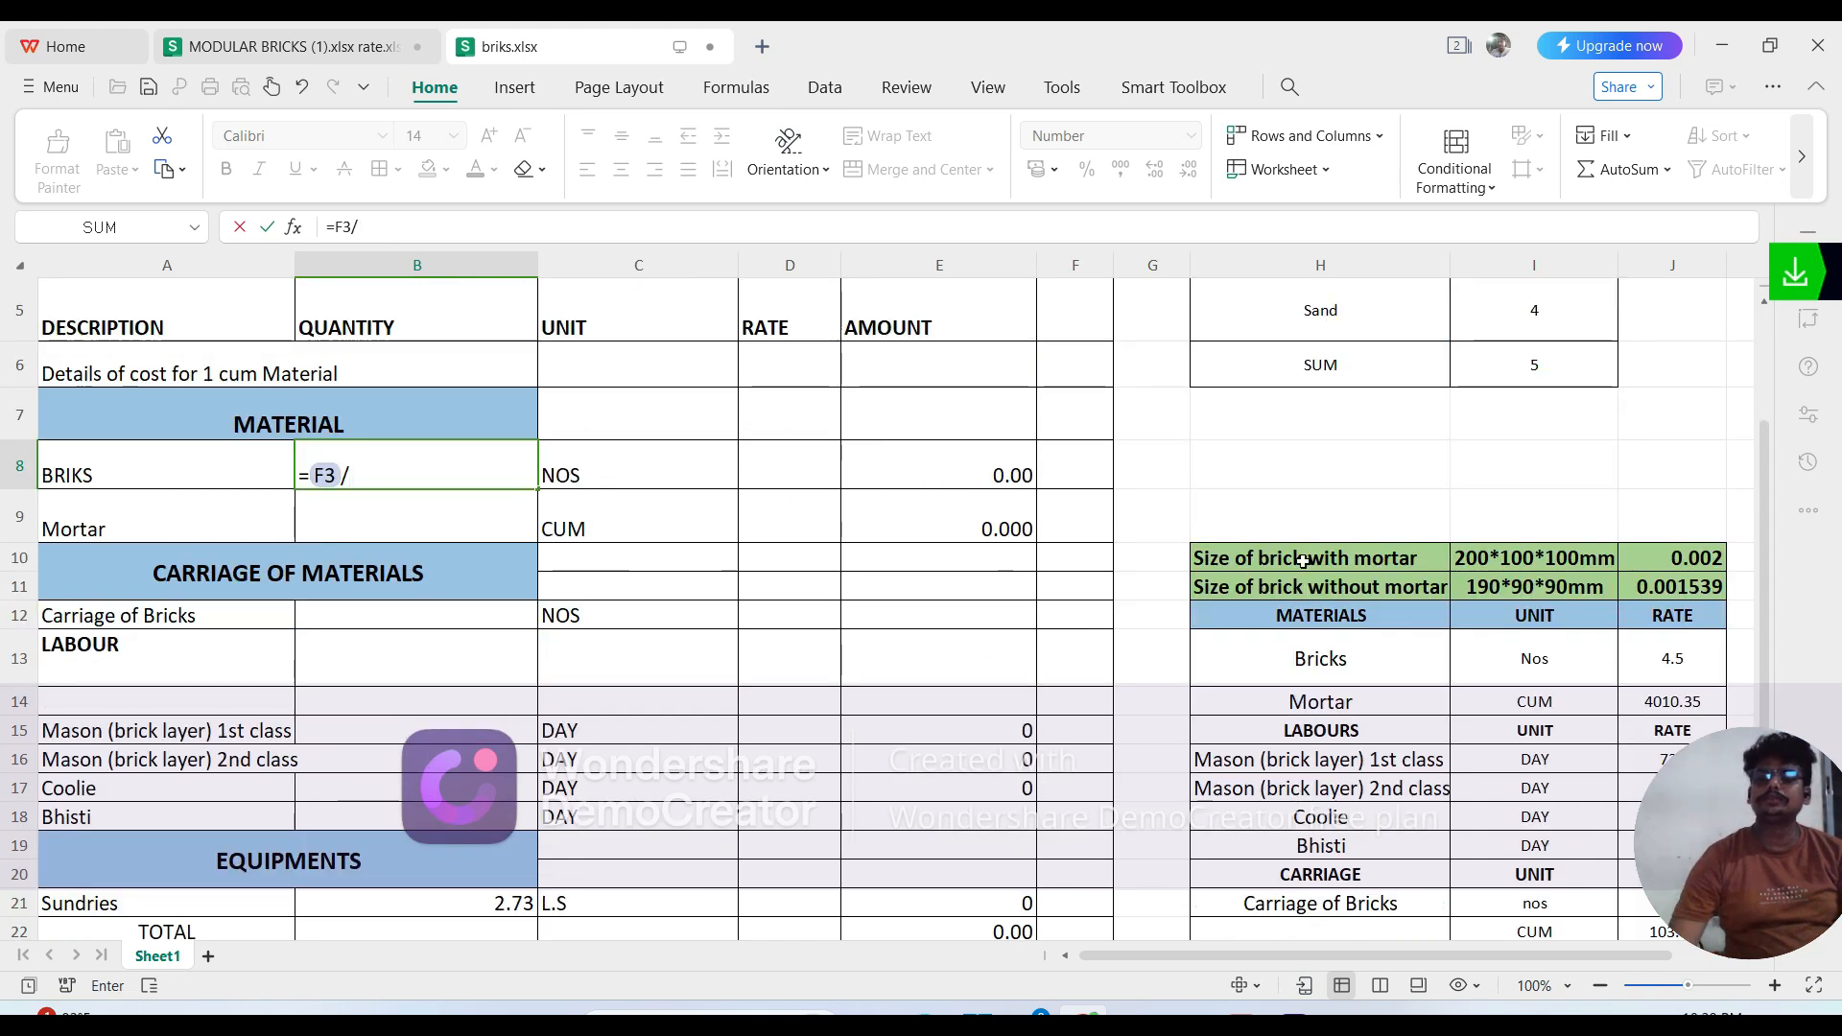
{"action": "left_click", "coordinate": [1682, 556]}
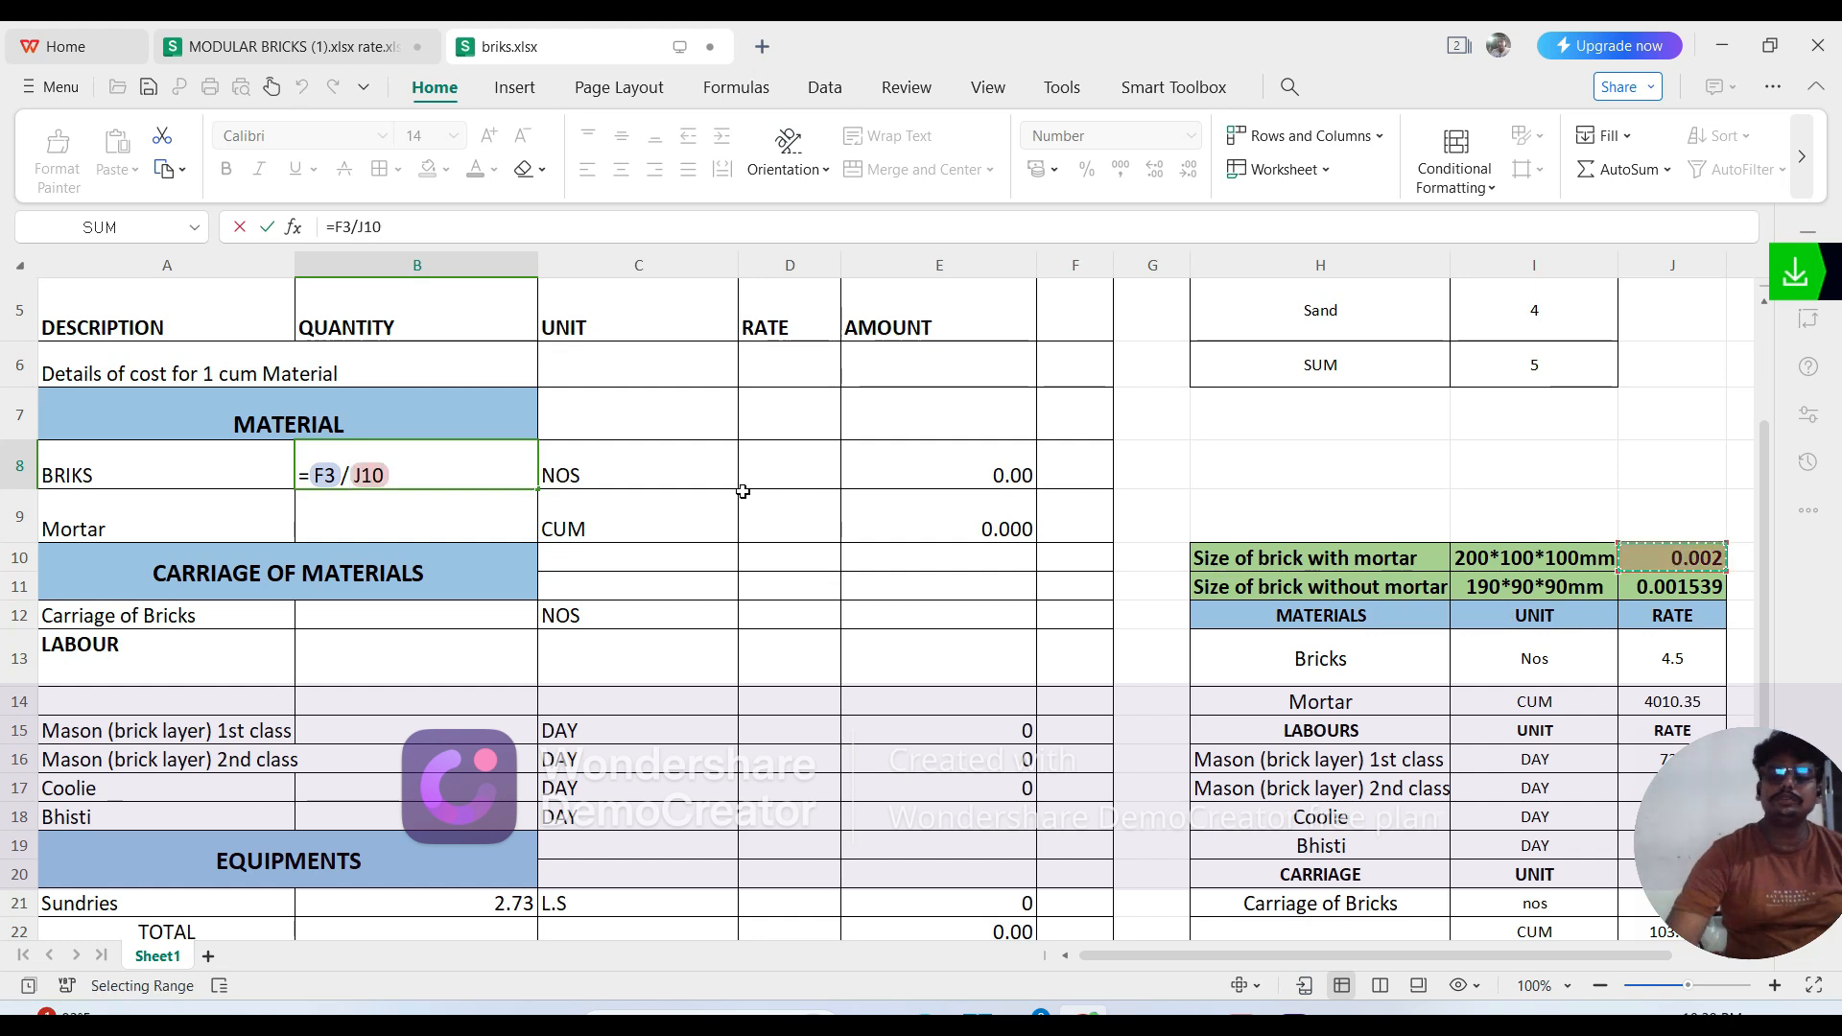
{"action": "key", "text": "Return"}
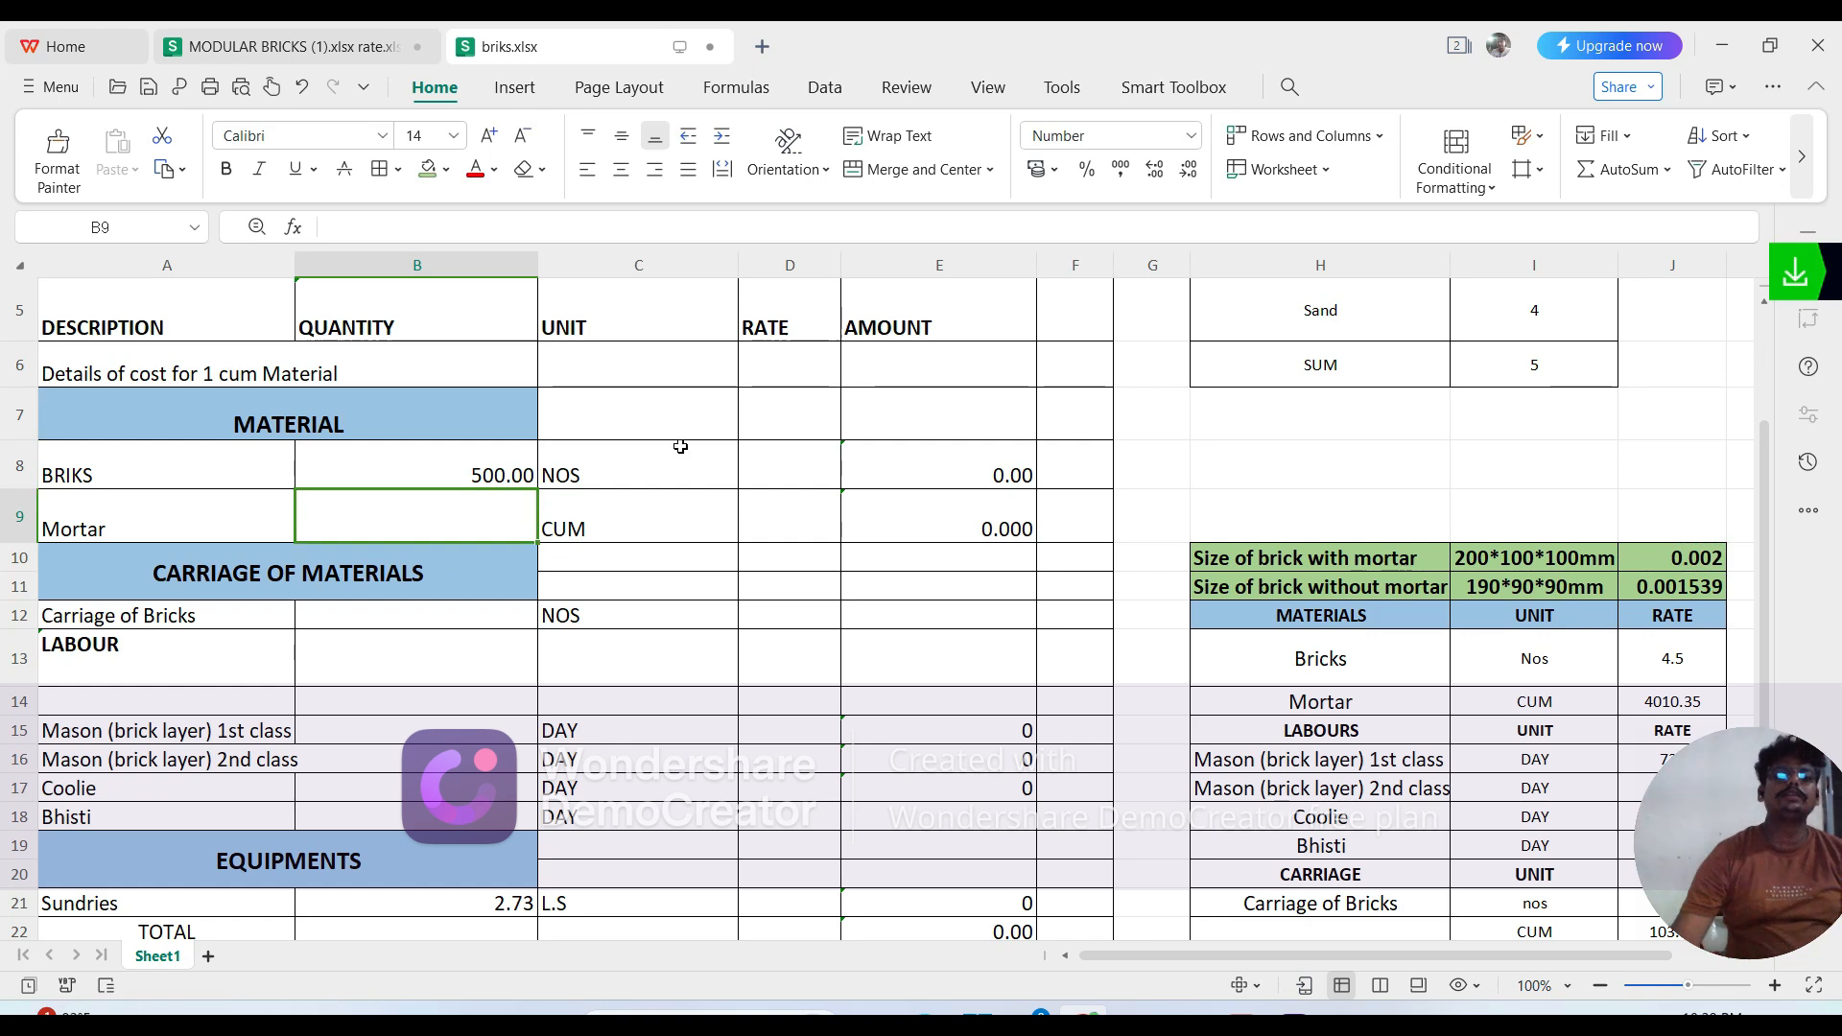
Step: Calculate the Mortar quantity in B9 with =F3-B8*J11, subtracting the volume of bricks without mortar from the brickwork volume
{"action": "scroll", "coordinate": [291, 409], "scroll_direction": "up", "scroll_amount": 1}
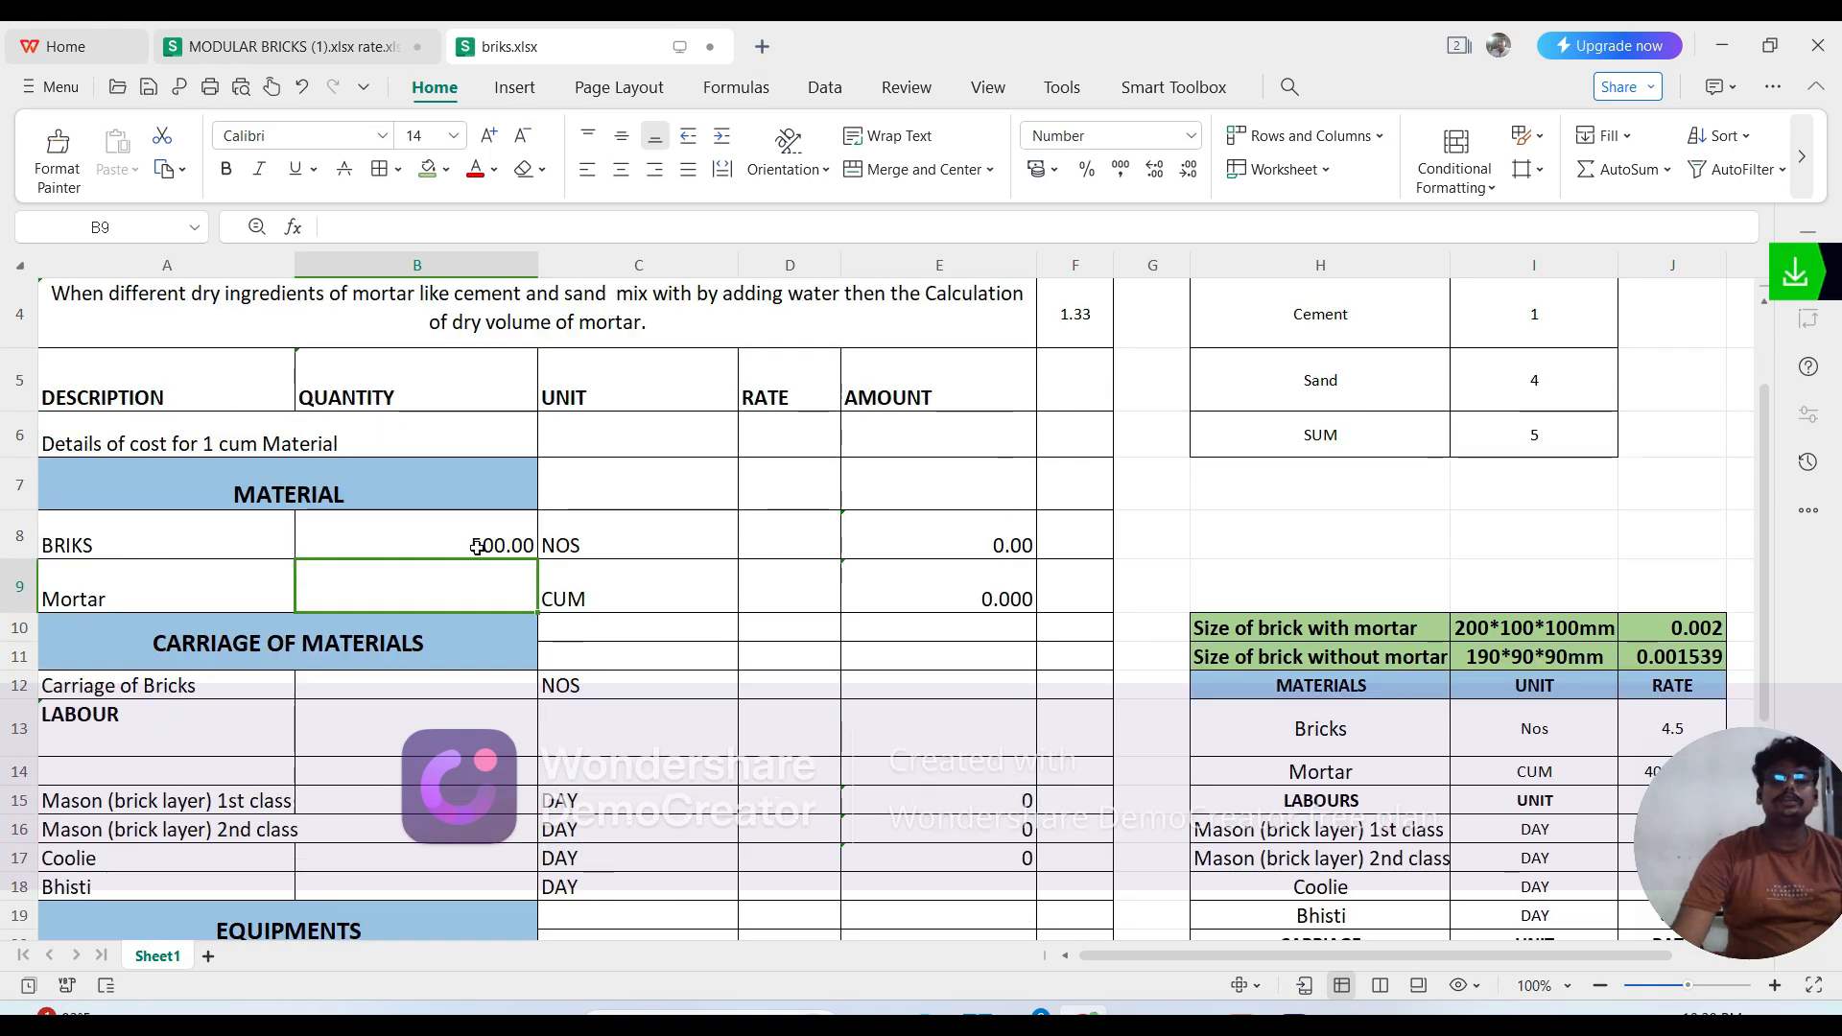
{"action": "scroll", "coordinate": [485, 561], "scroll_direction": "down", "scroll_amount": 1}
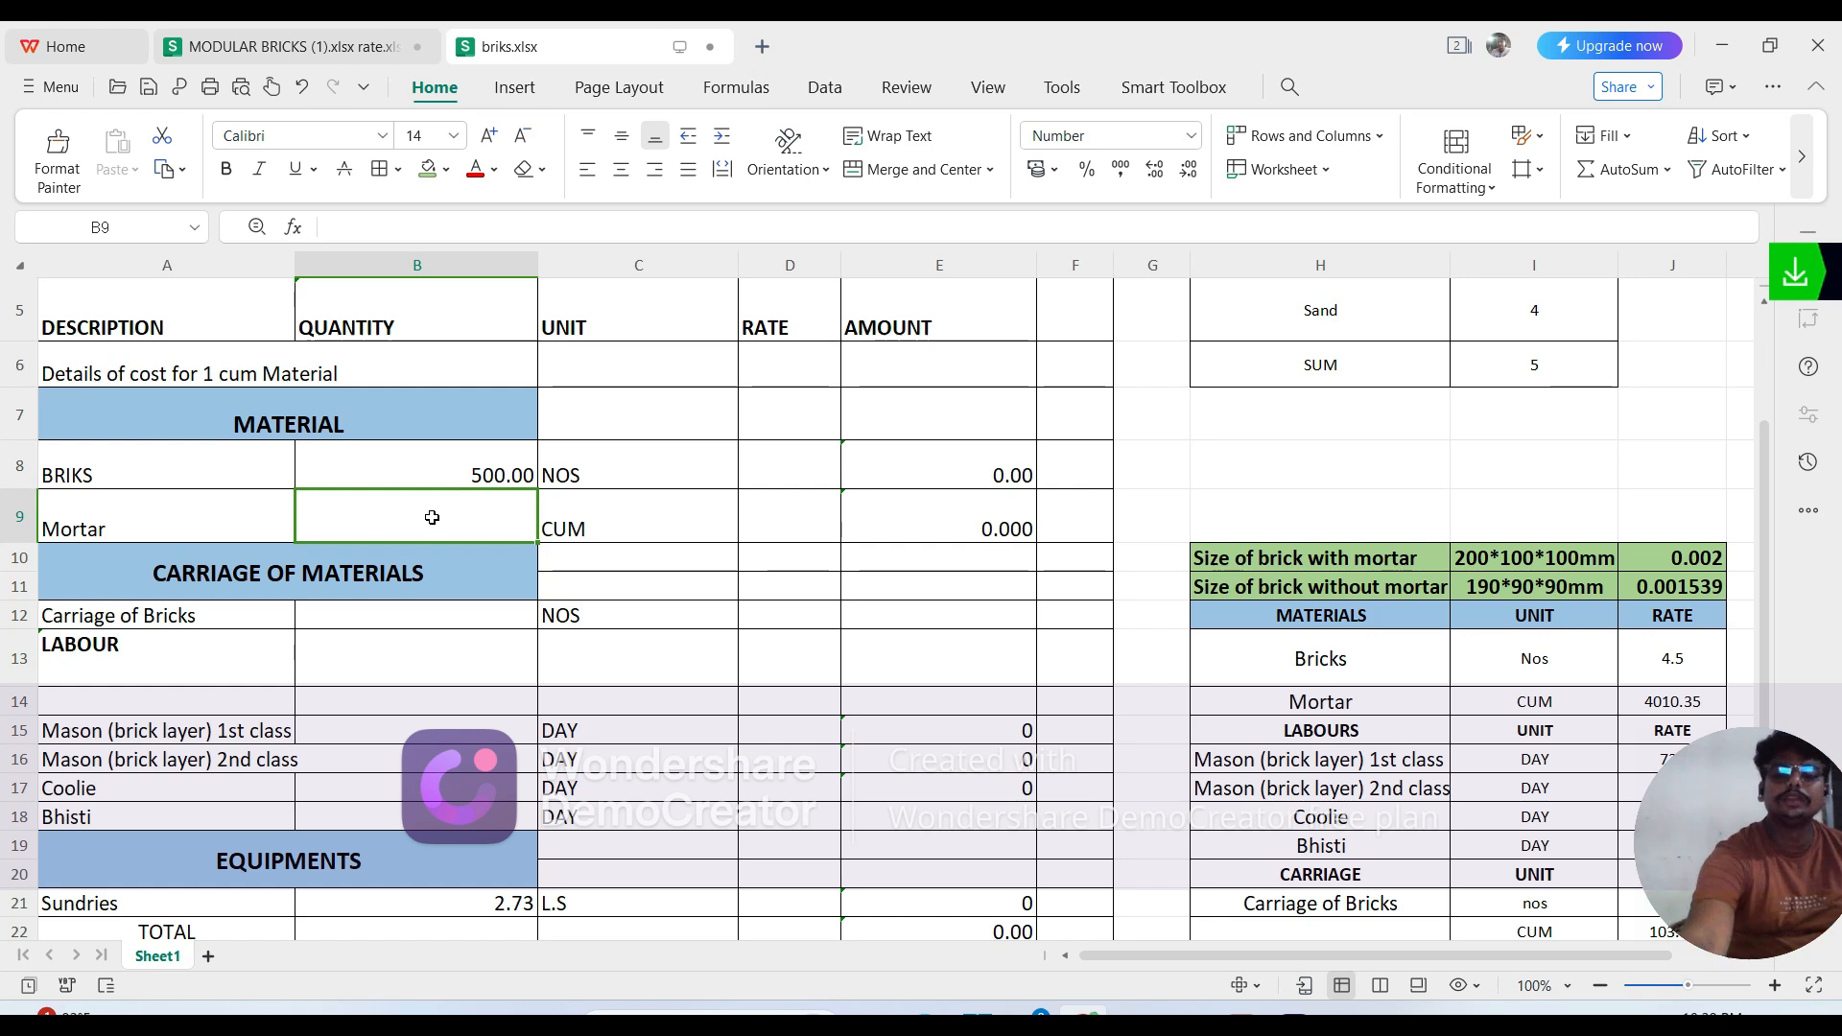
{"action": "type", "text": "="}
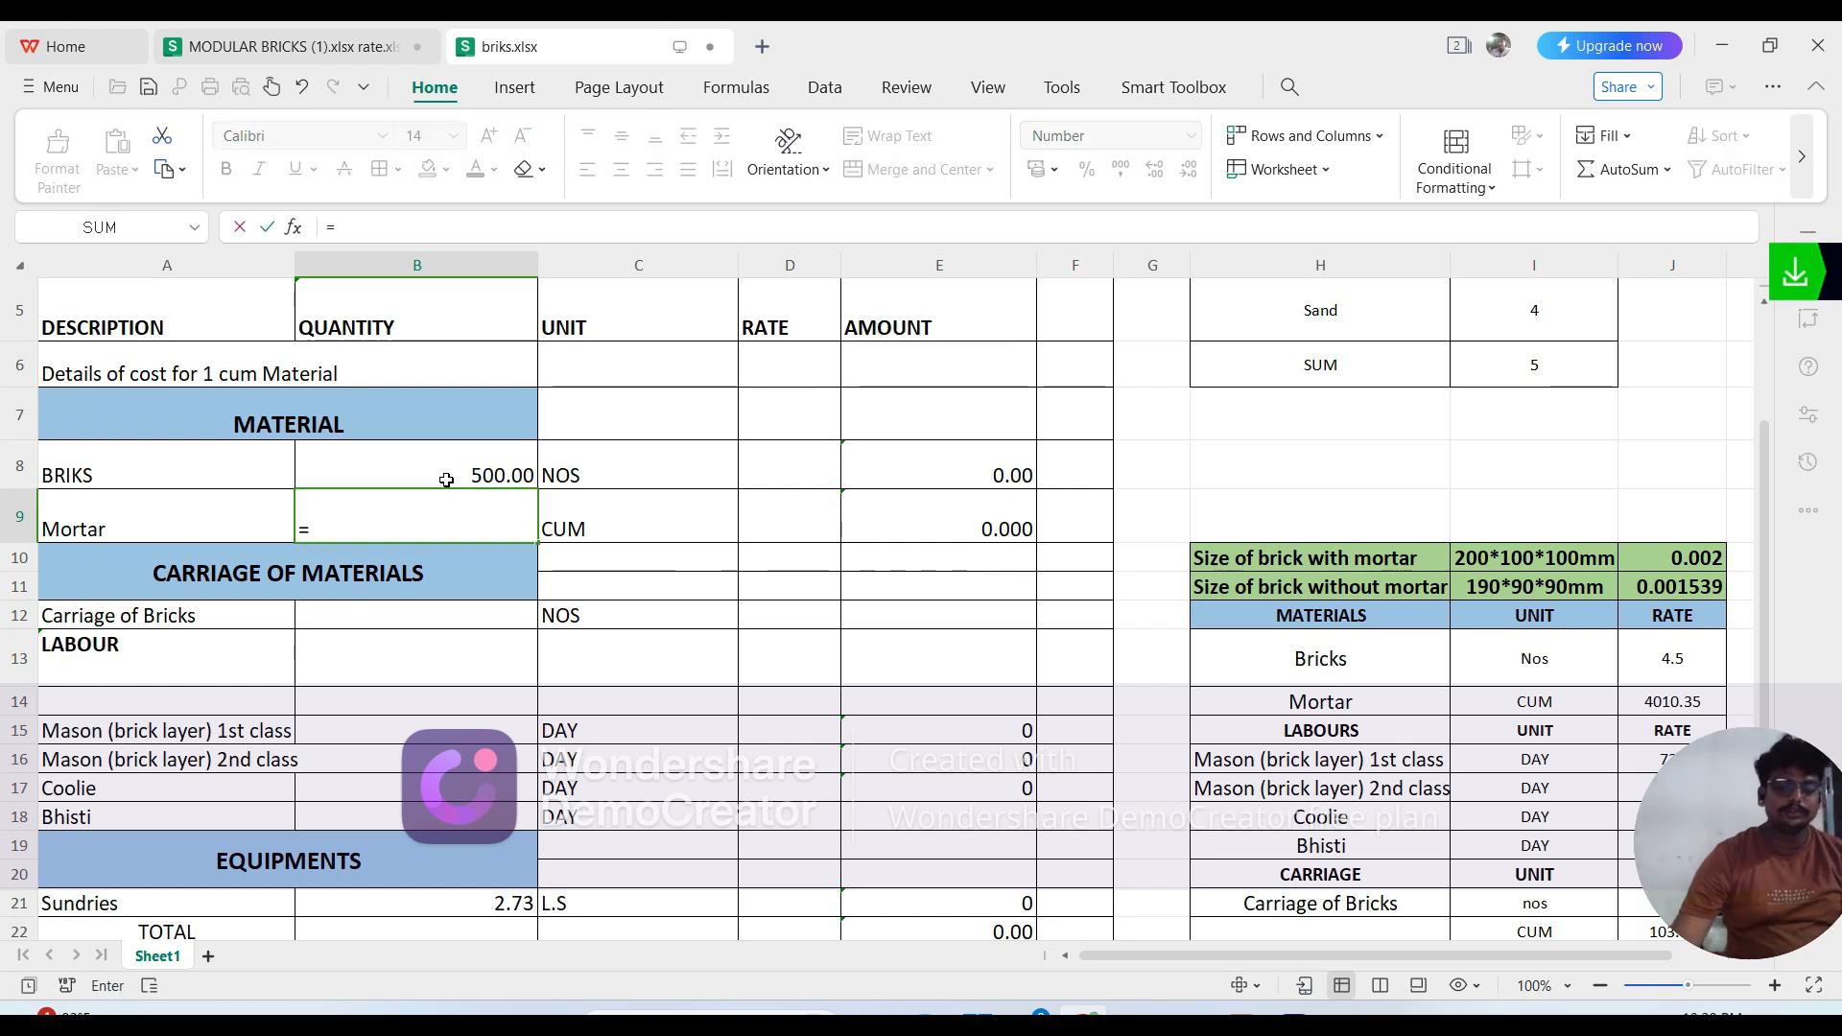
{"action": "scroll", "coordinate": [575, 461], "scroll_direction": "up", "scroll_amount": 2}
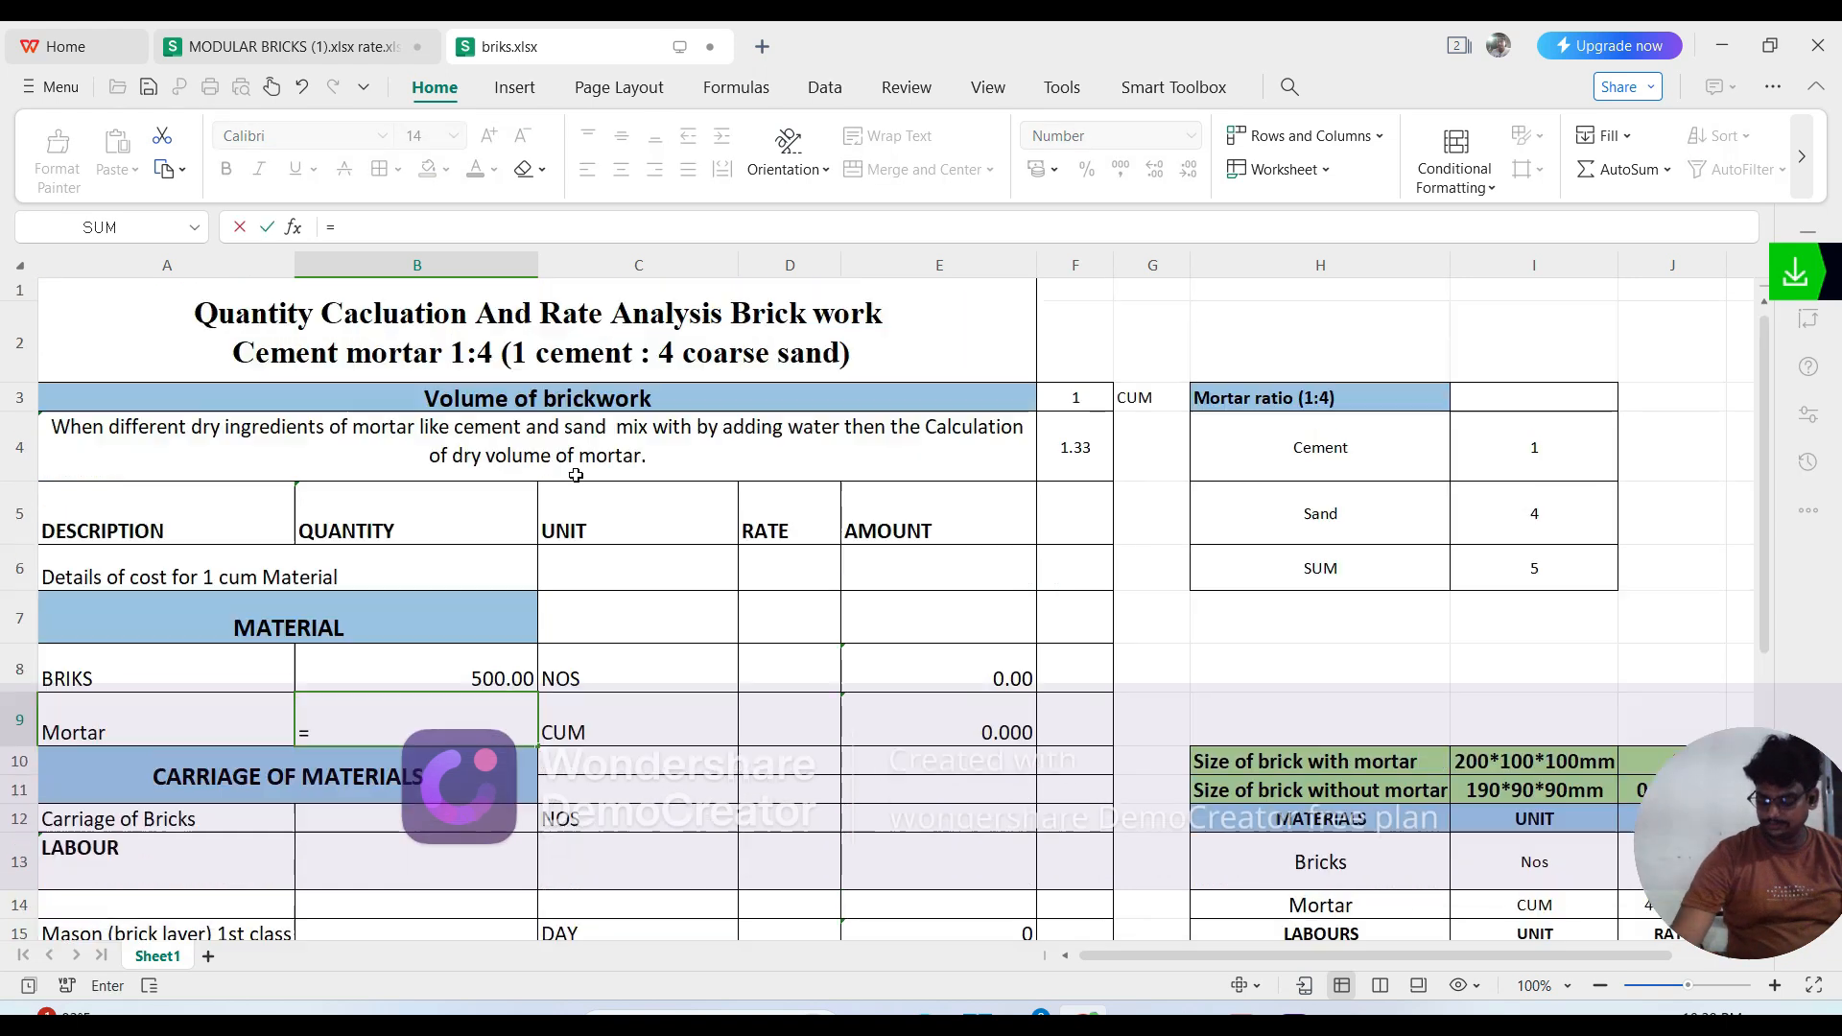
{"action": "left_click", "coordinate": [1078, 394]}
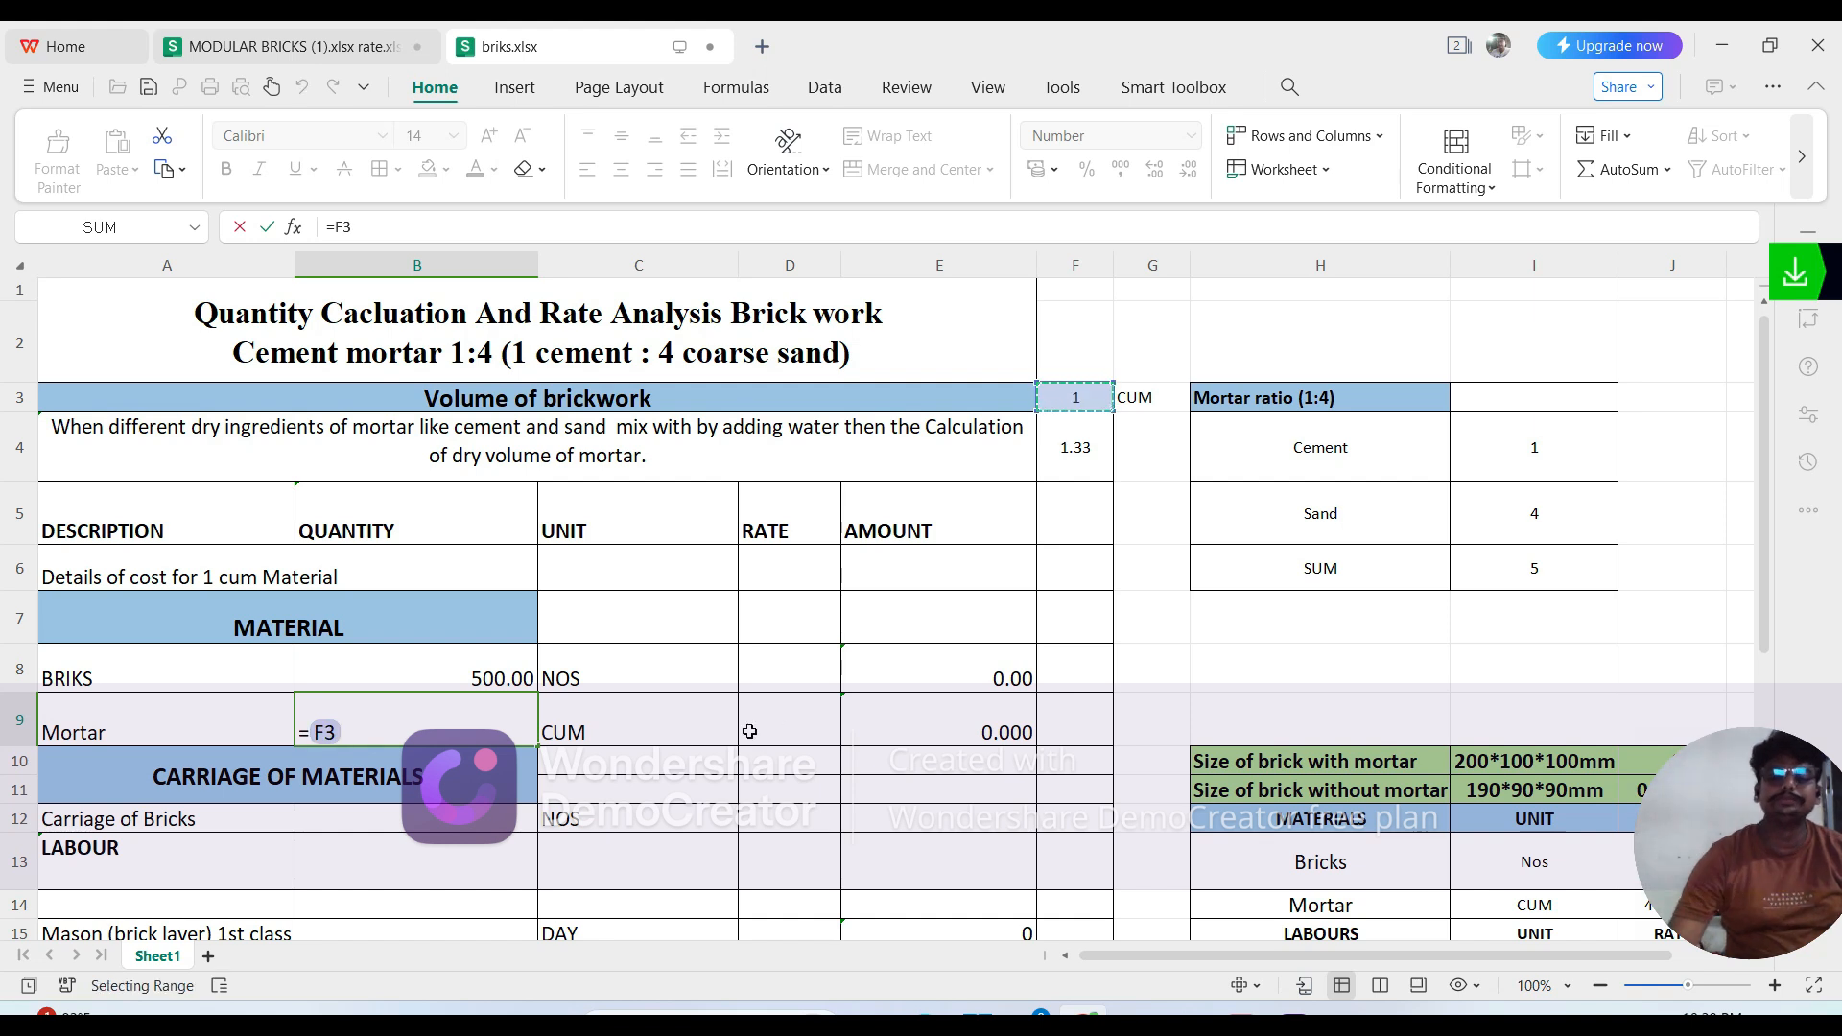
{"action": "type", "text": "-"}
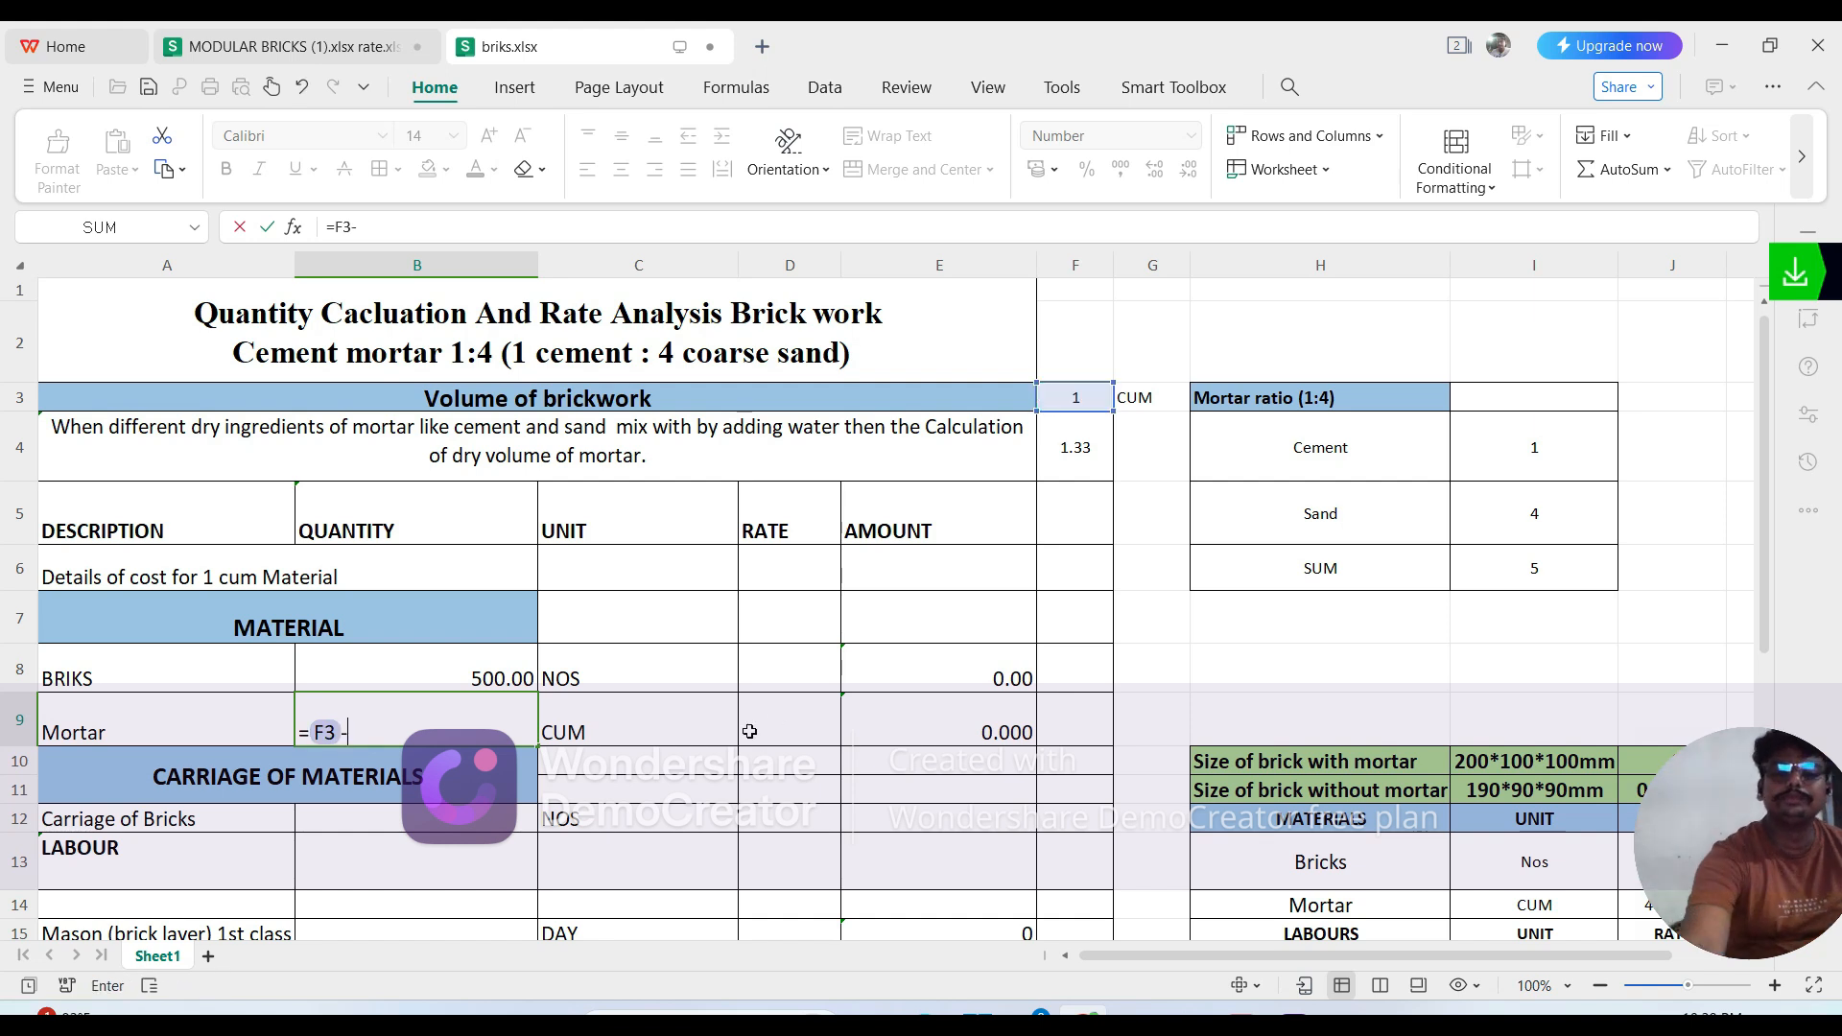
{"action": "left_click", "coordinate": [503, 680]}
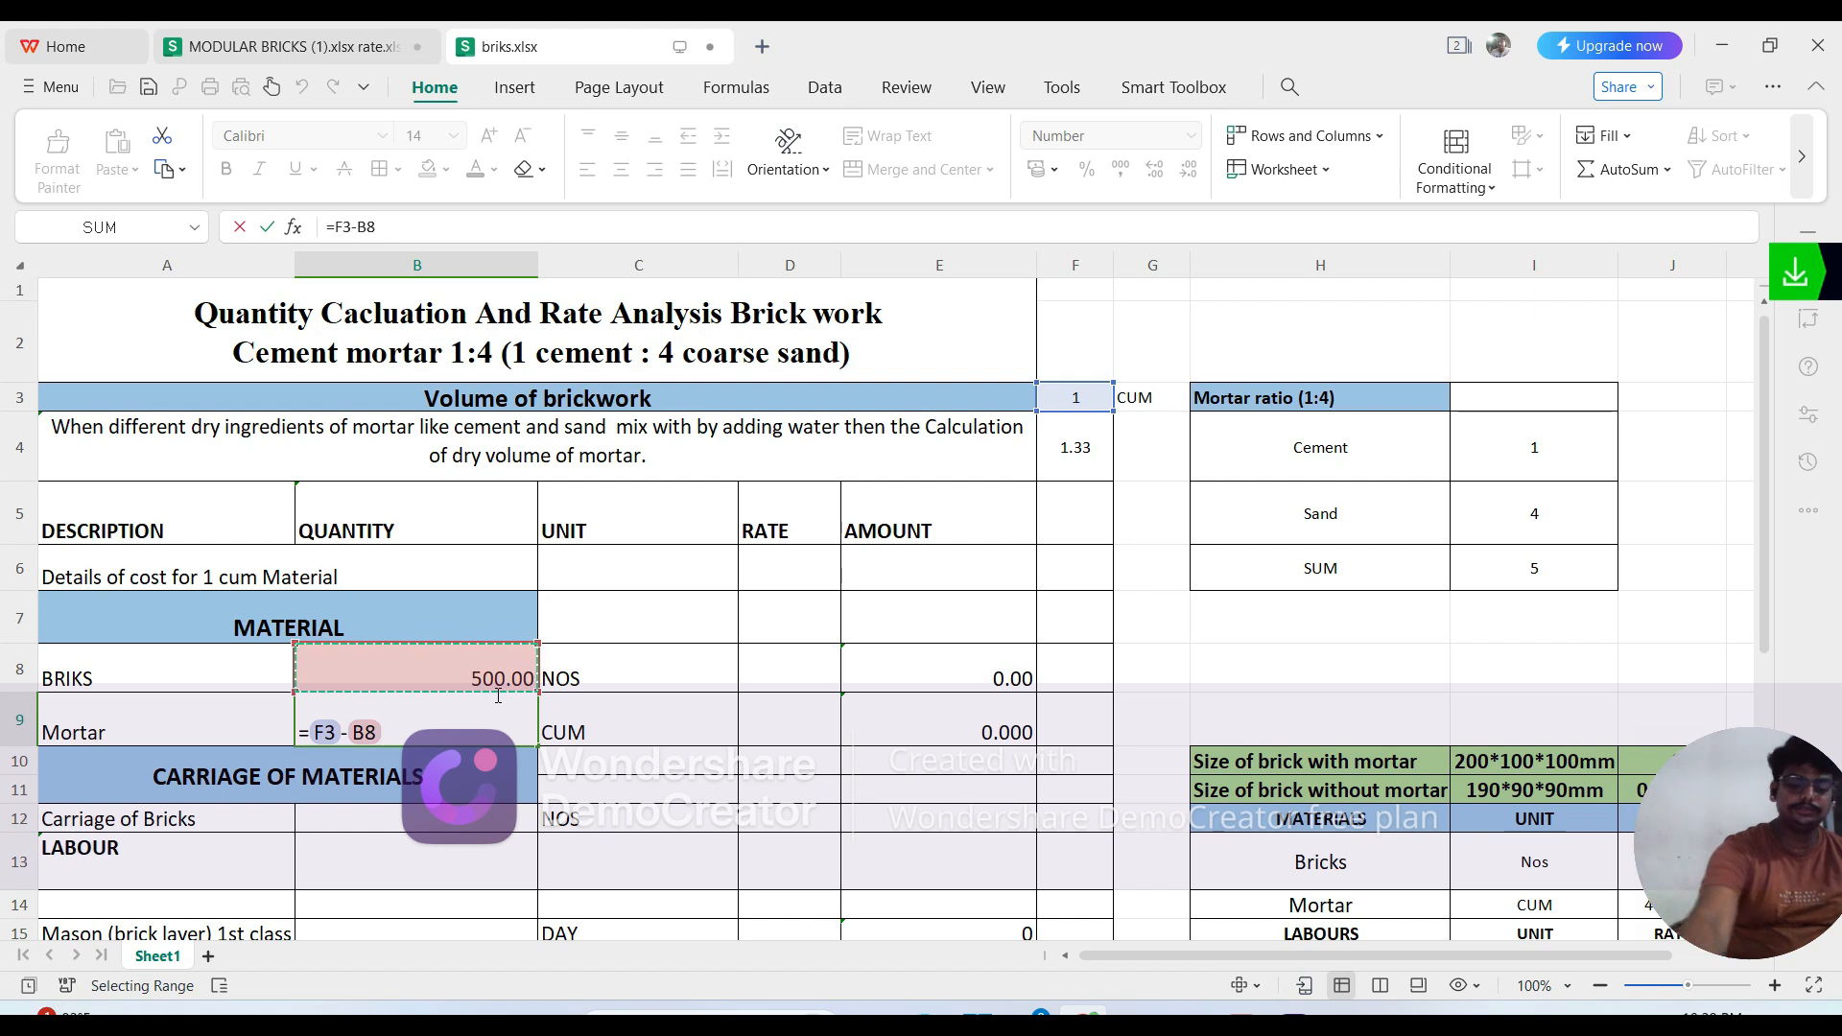
{"action": "type", "text": "*"}
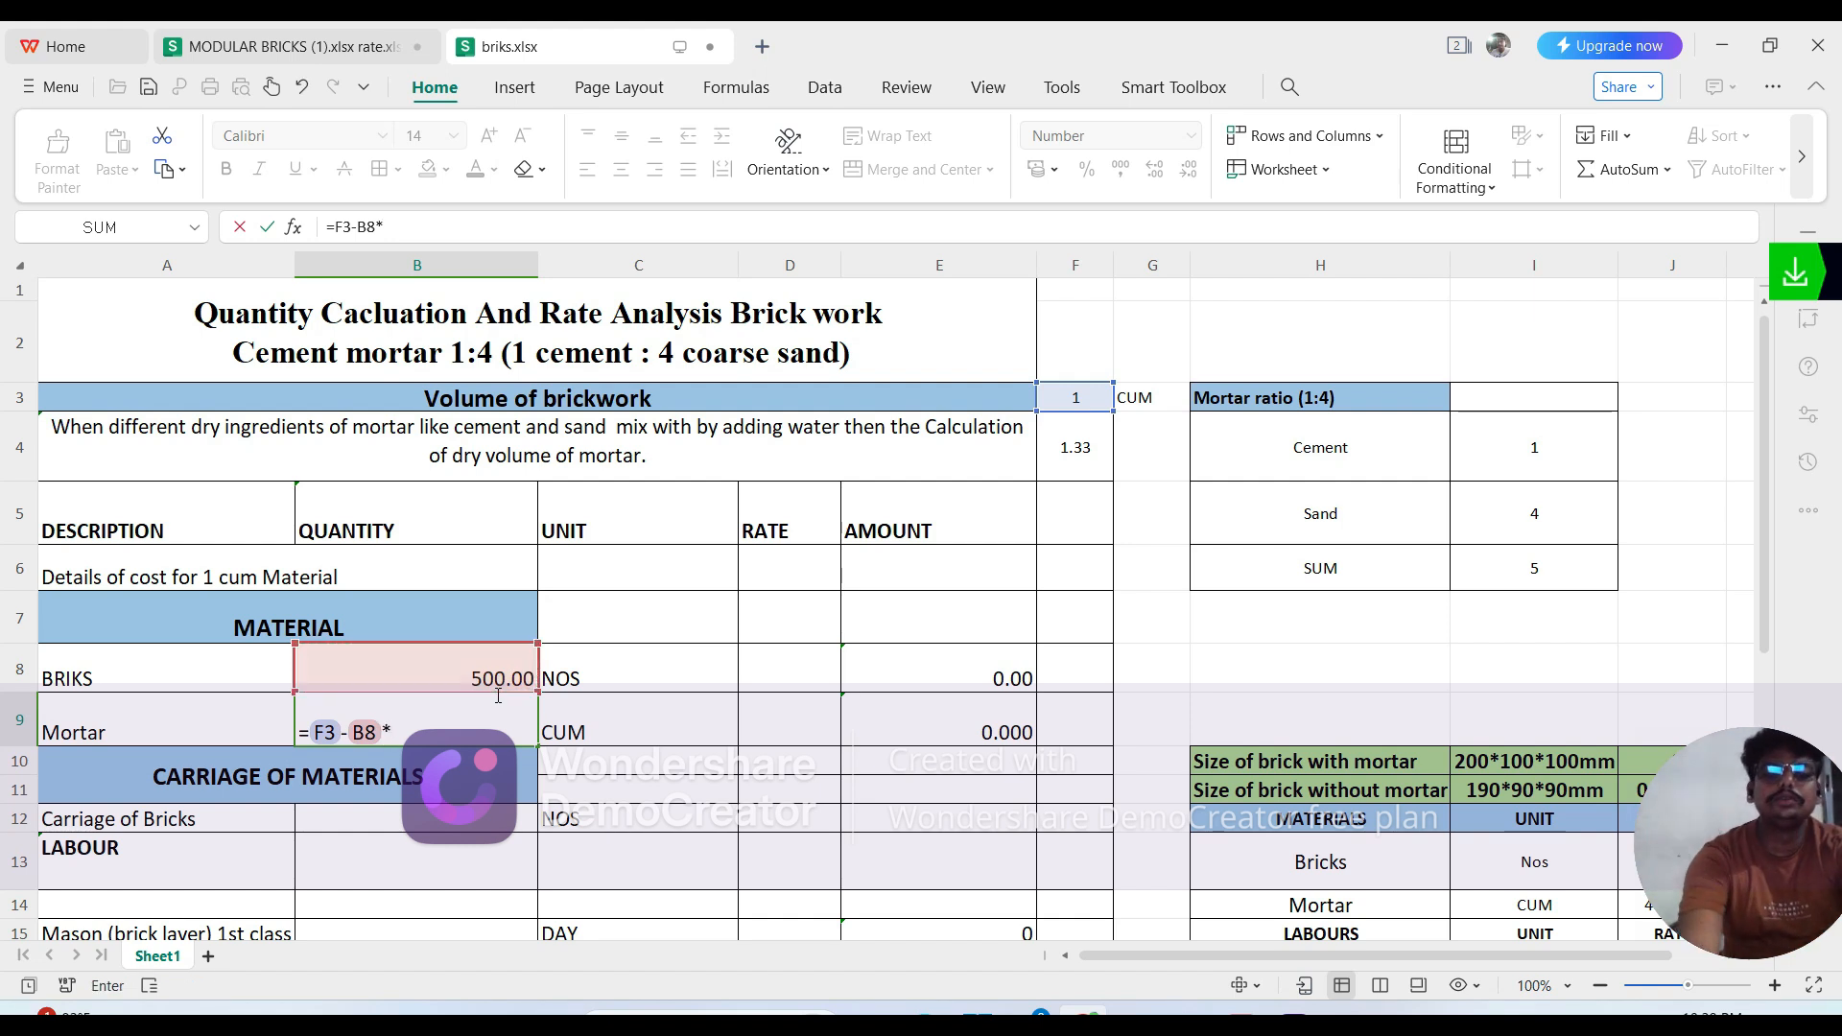
{"action": "scroll", "coordinate": [1304, 830], "scroll_direction": "down", "scroll_amount": 1}
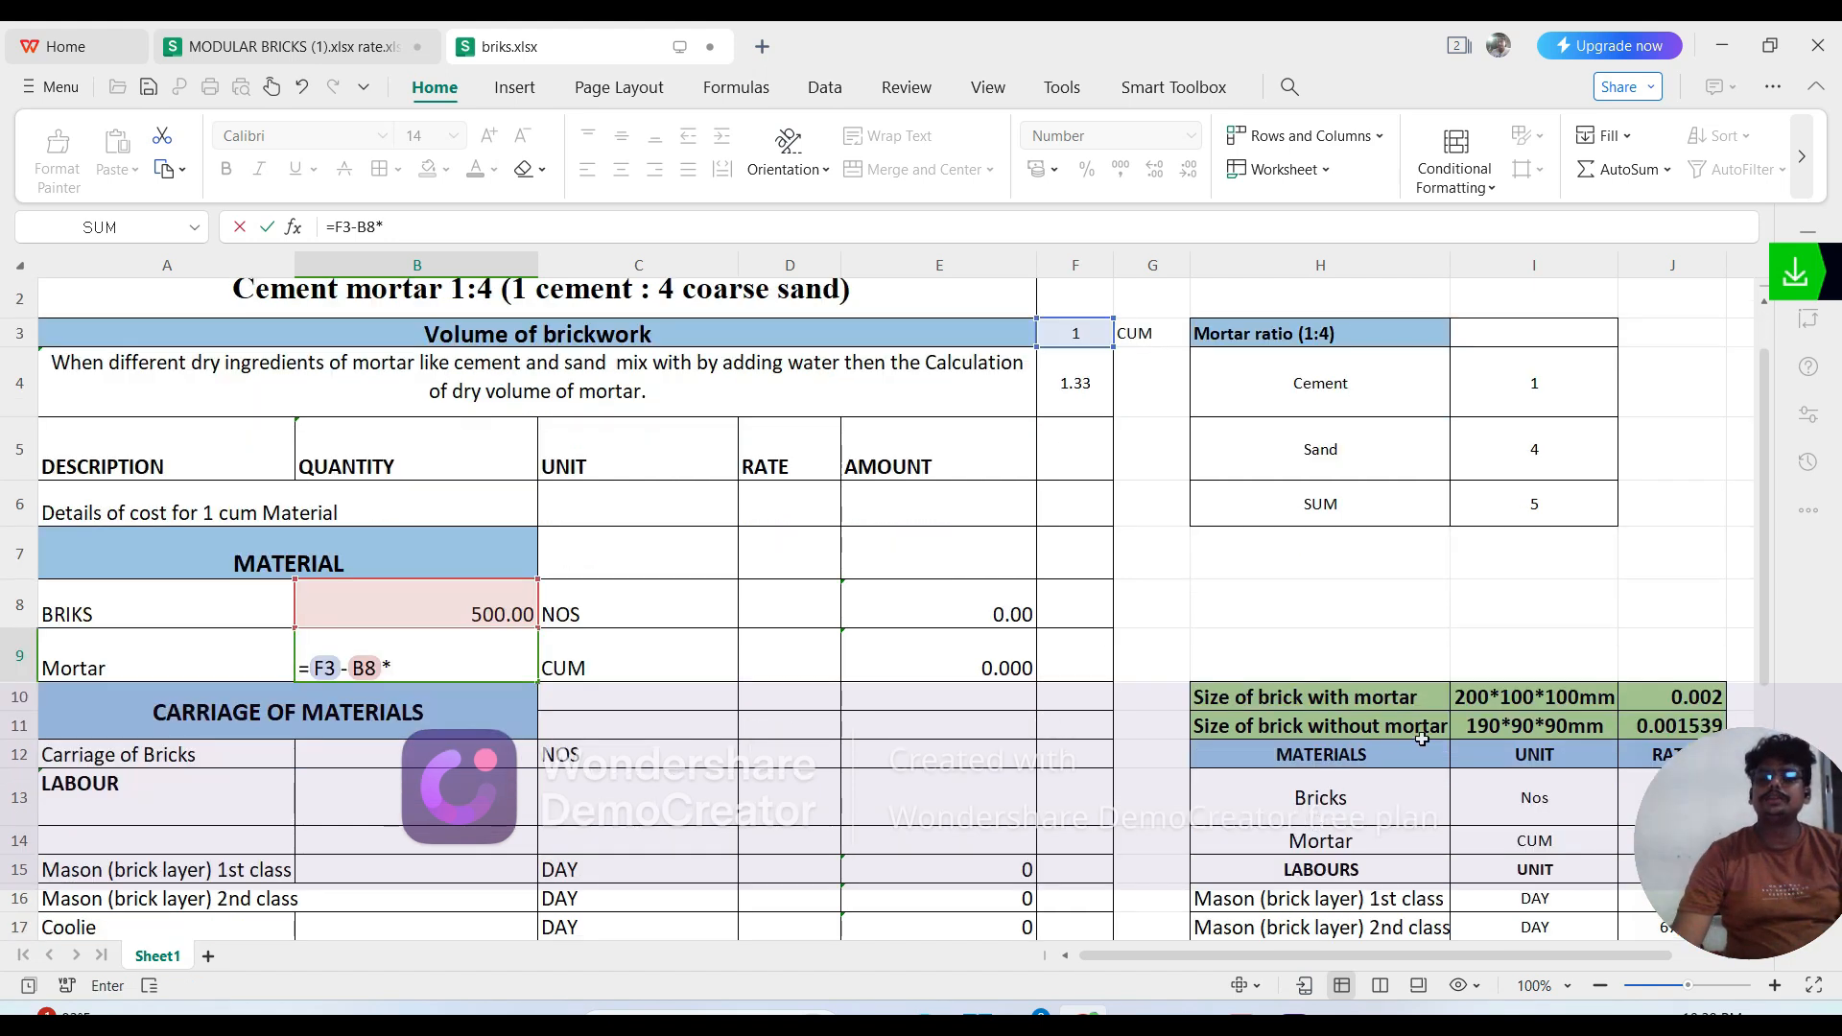
{"action": "left_click", "coordinate": [1671, 727]}
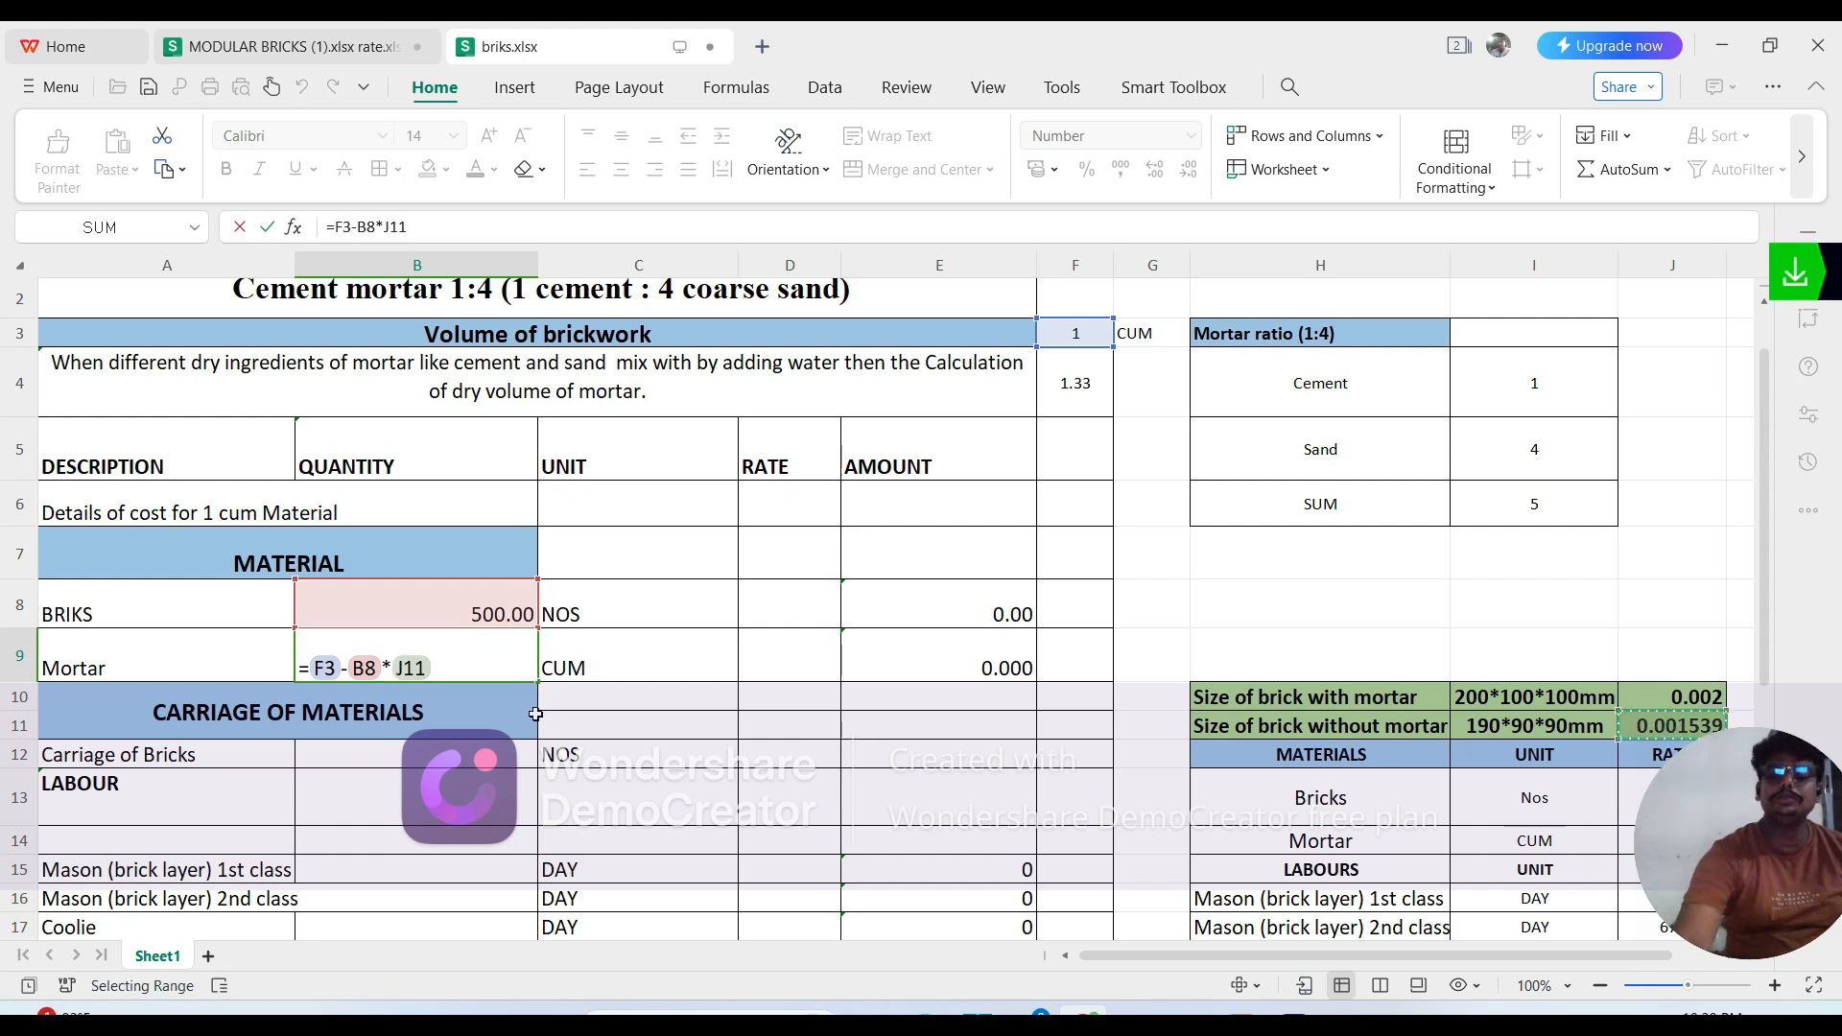
{"action": "key", "text": "Return"}
Step: Set the BRIKS rate in D8 to 4.5
{"action": "scroll", "coordinate": [528, 628], "scroll_direction": "down", "scroll_amount": 1}
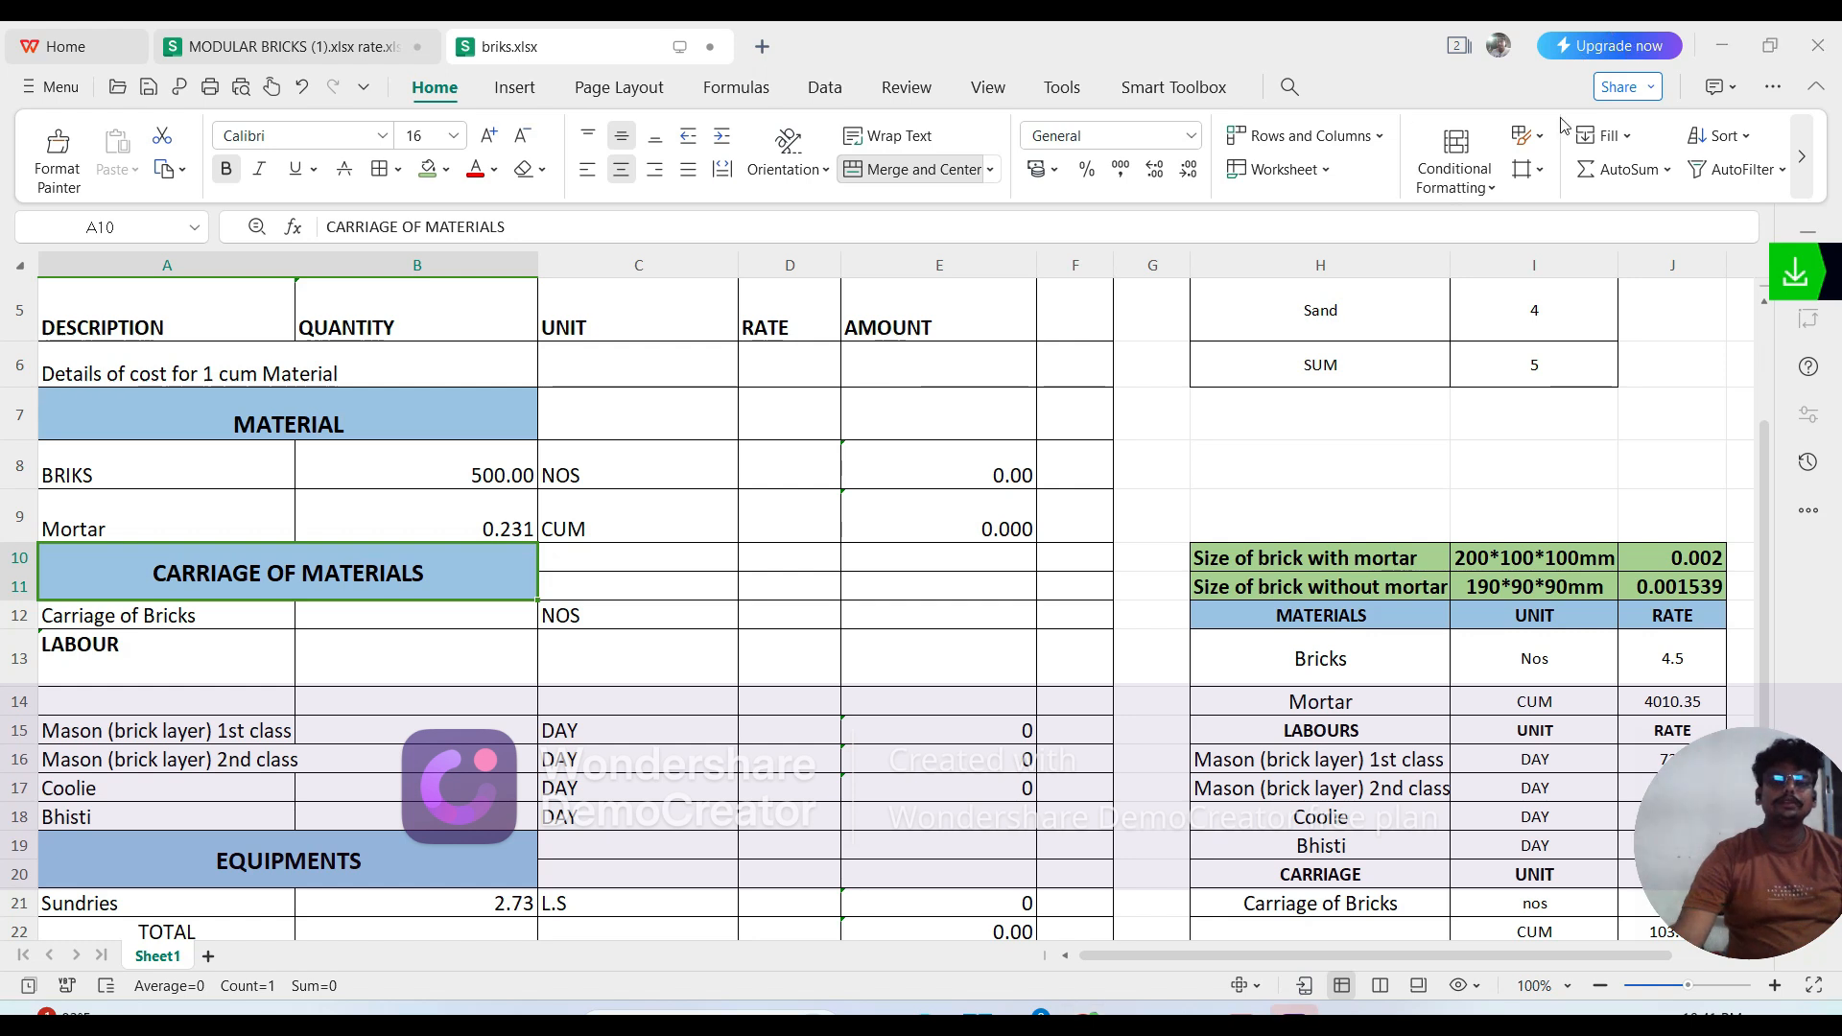
{"action": "left_click", "coordinate": [792, 470]}
{"action": "type", "text": "4.5"}
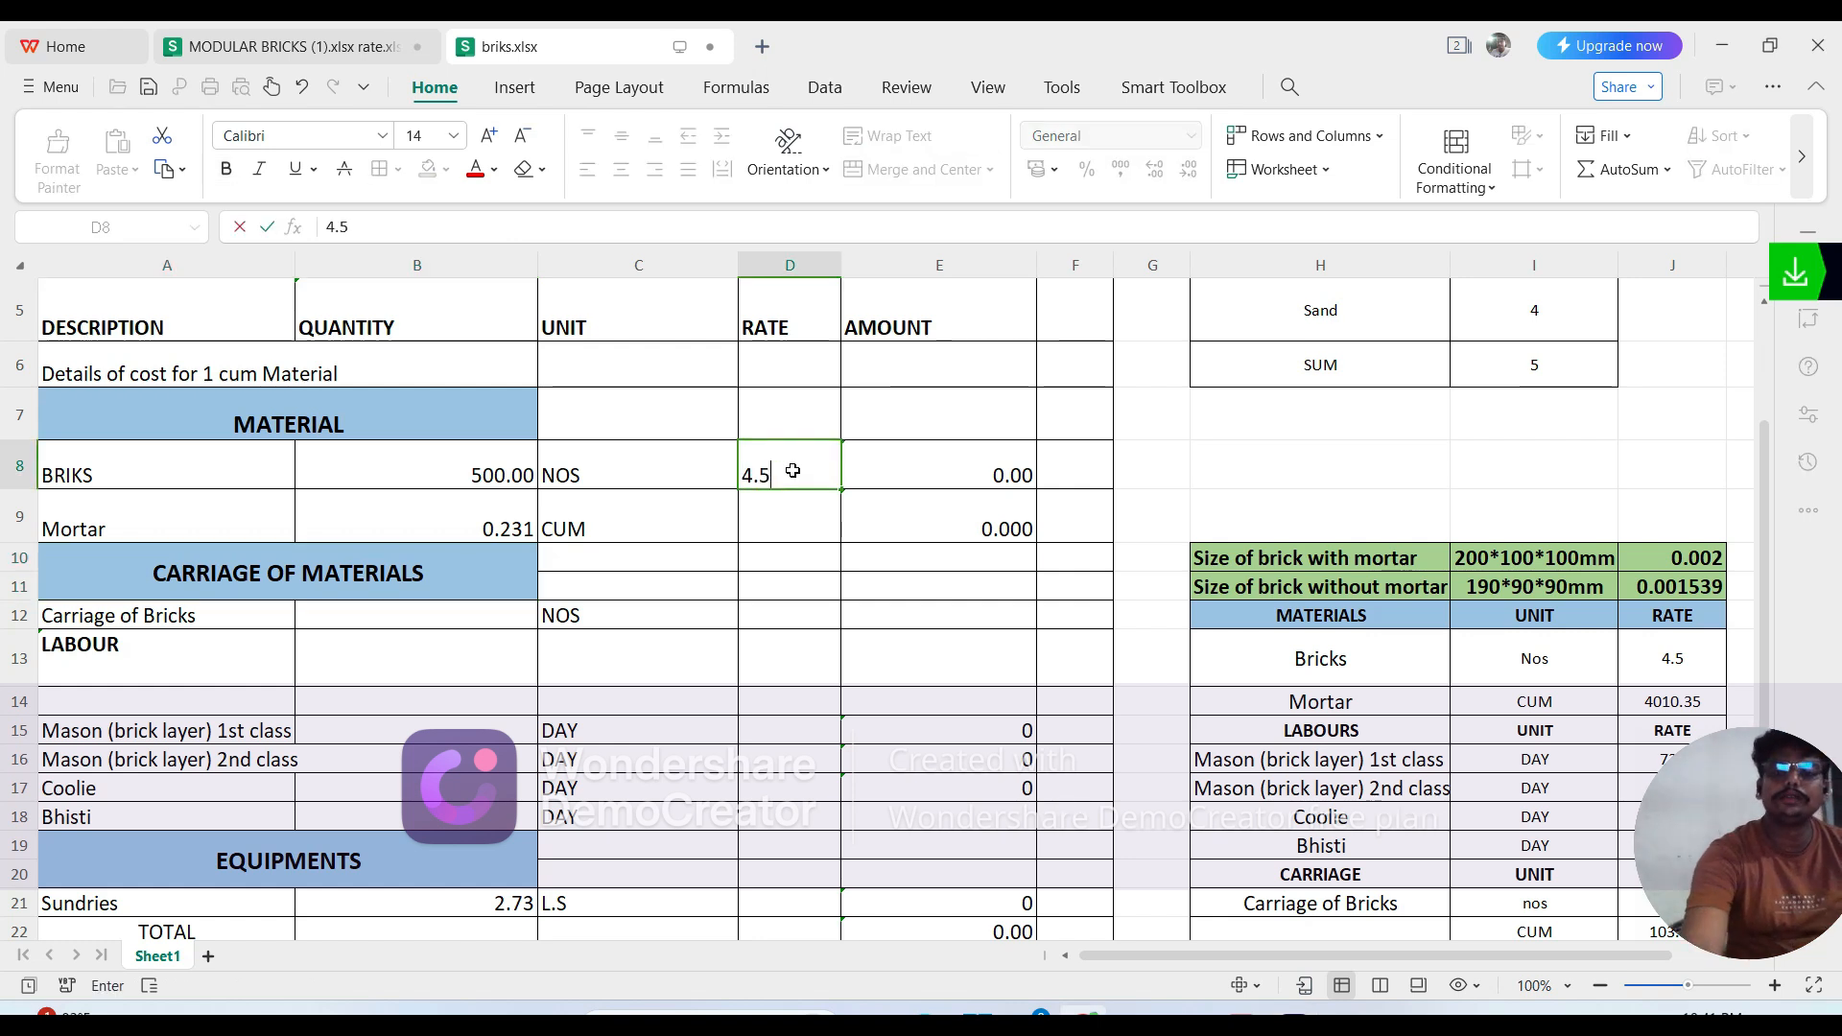
{"action": "left_click", "coordinate": [972, 476]}
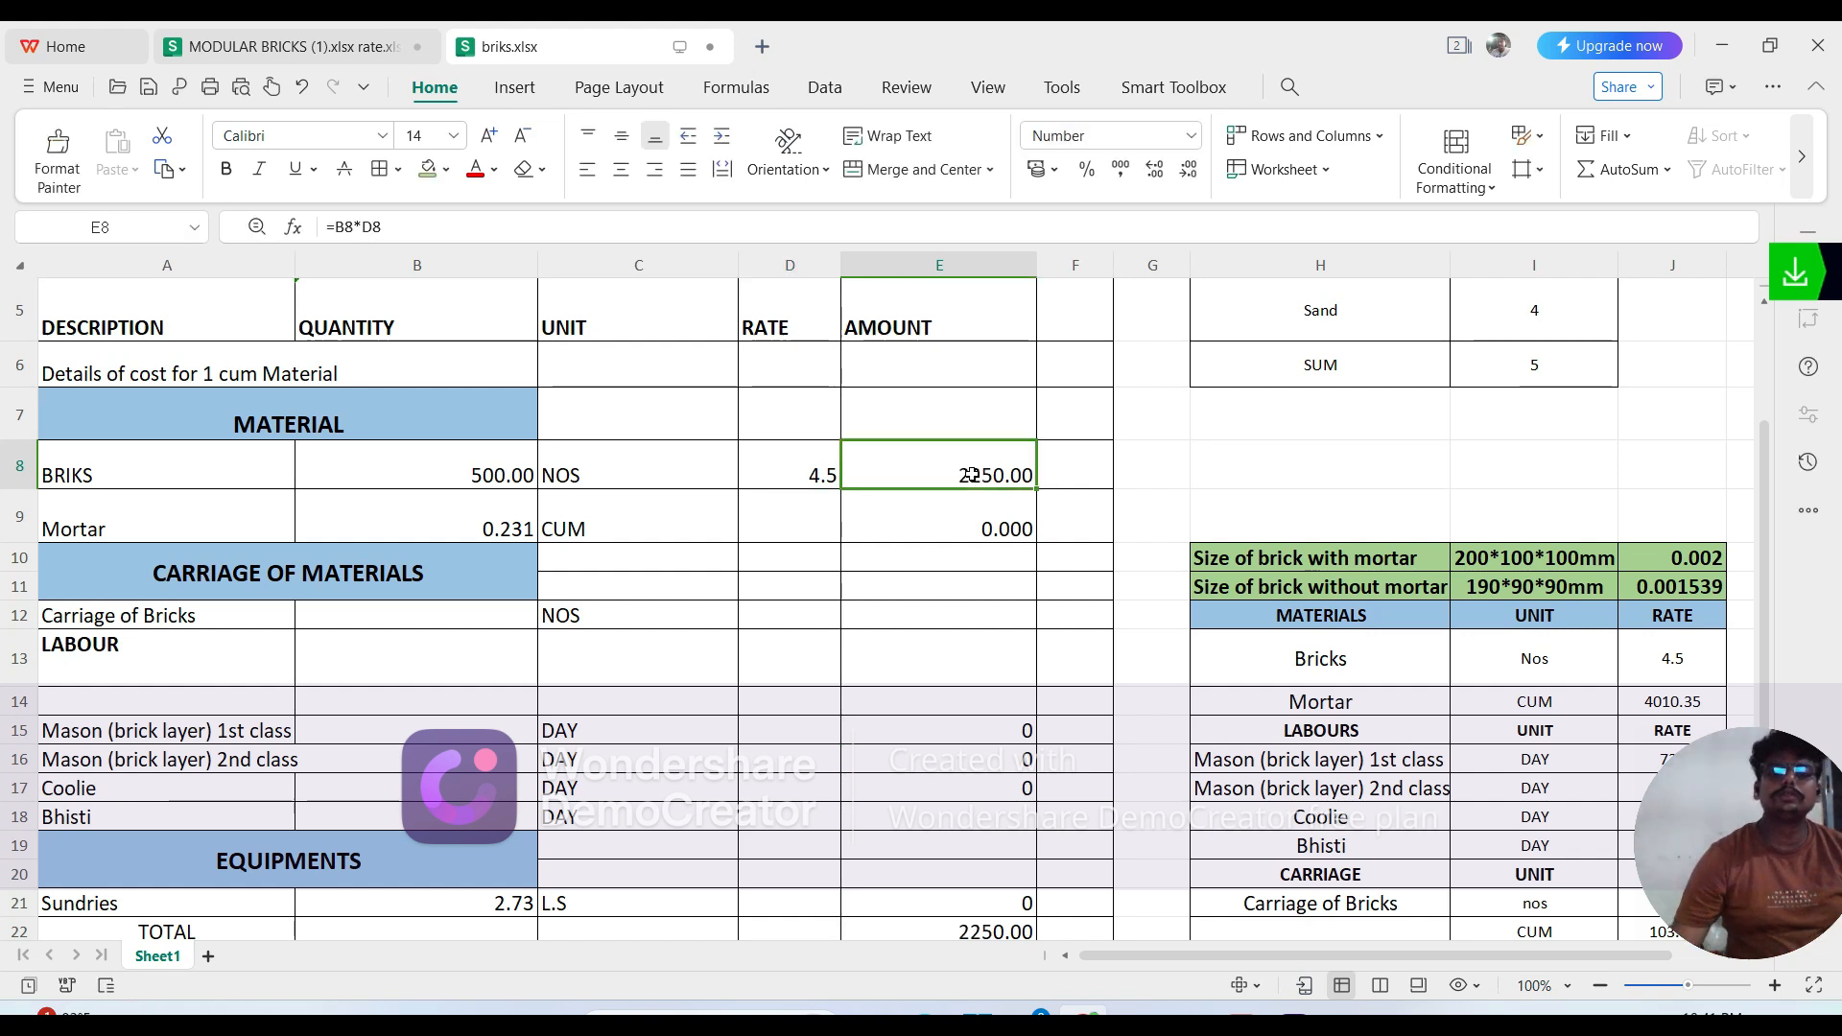
Step: Replace the BRIKS amount formula in E8 with =B8*D8, multiplying the quantity by the rate
{"action": "double_click", "coordinate": [974, 481]}
{"action": "key", "text": "BackSpace"}
{"action": "key", "text": "BackSpace"}
{"action": "key", "text": "BackSpace"}
{"action": "key", "text": "BackSpace"}
{"action": "key", "text": "BackSpace"}
{"action": "key", "text": "BackSpace"}
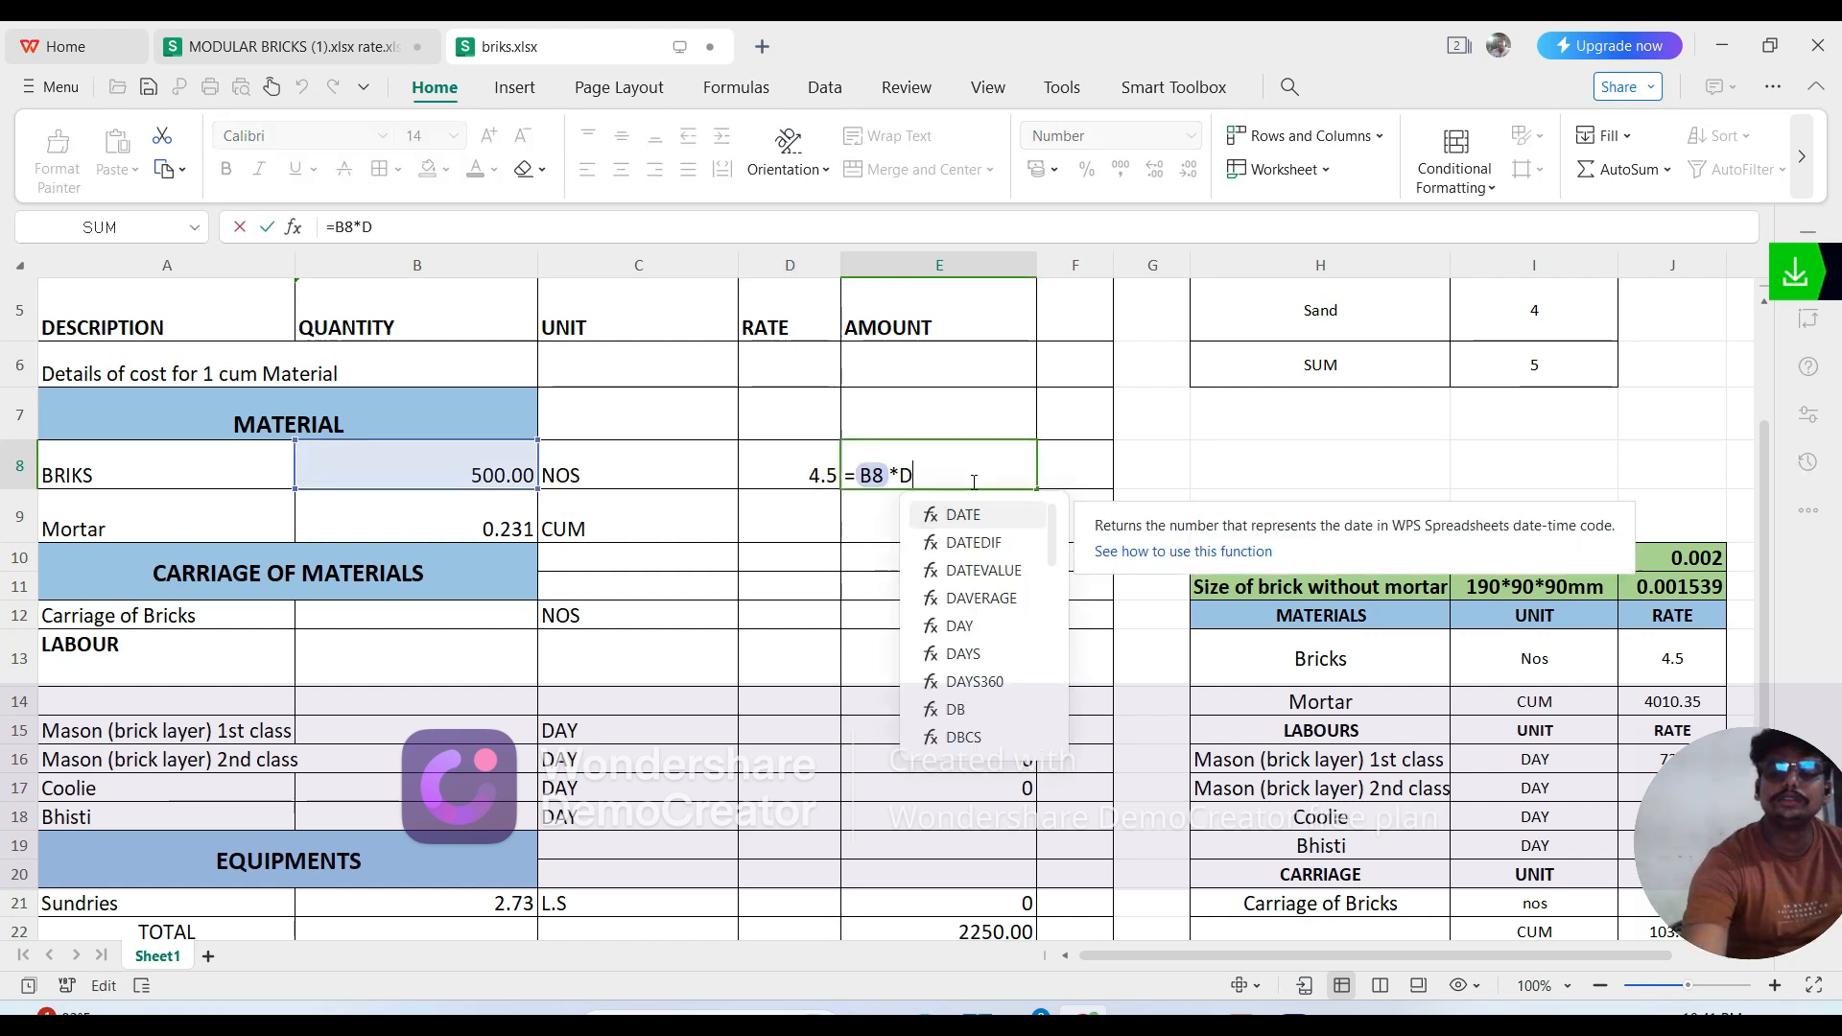
{"action": "type", "text": "="}
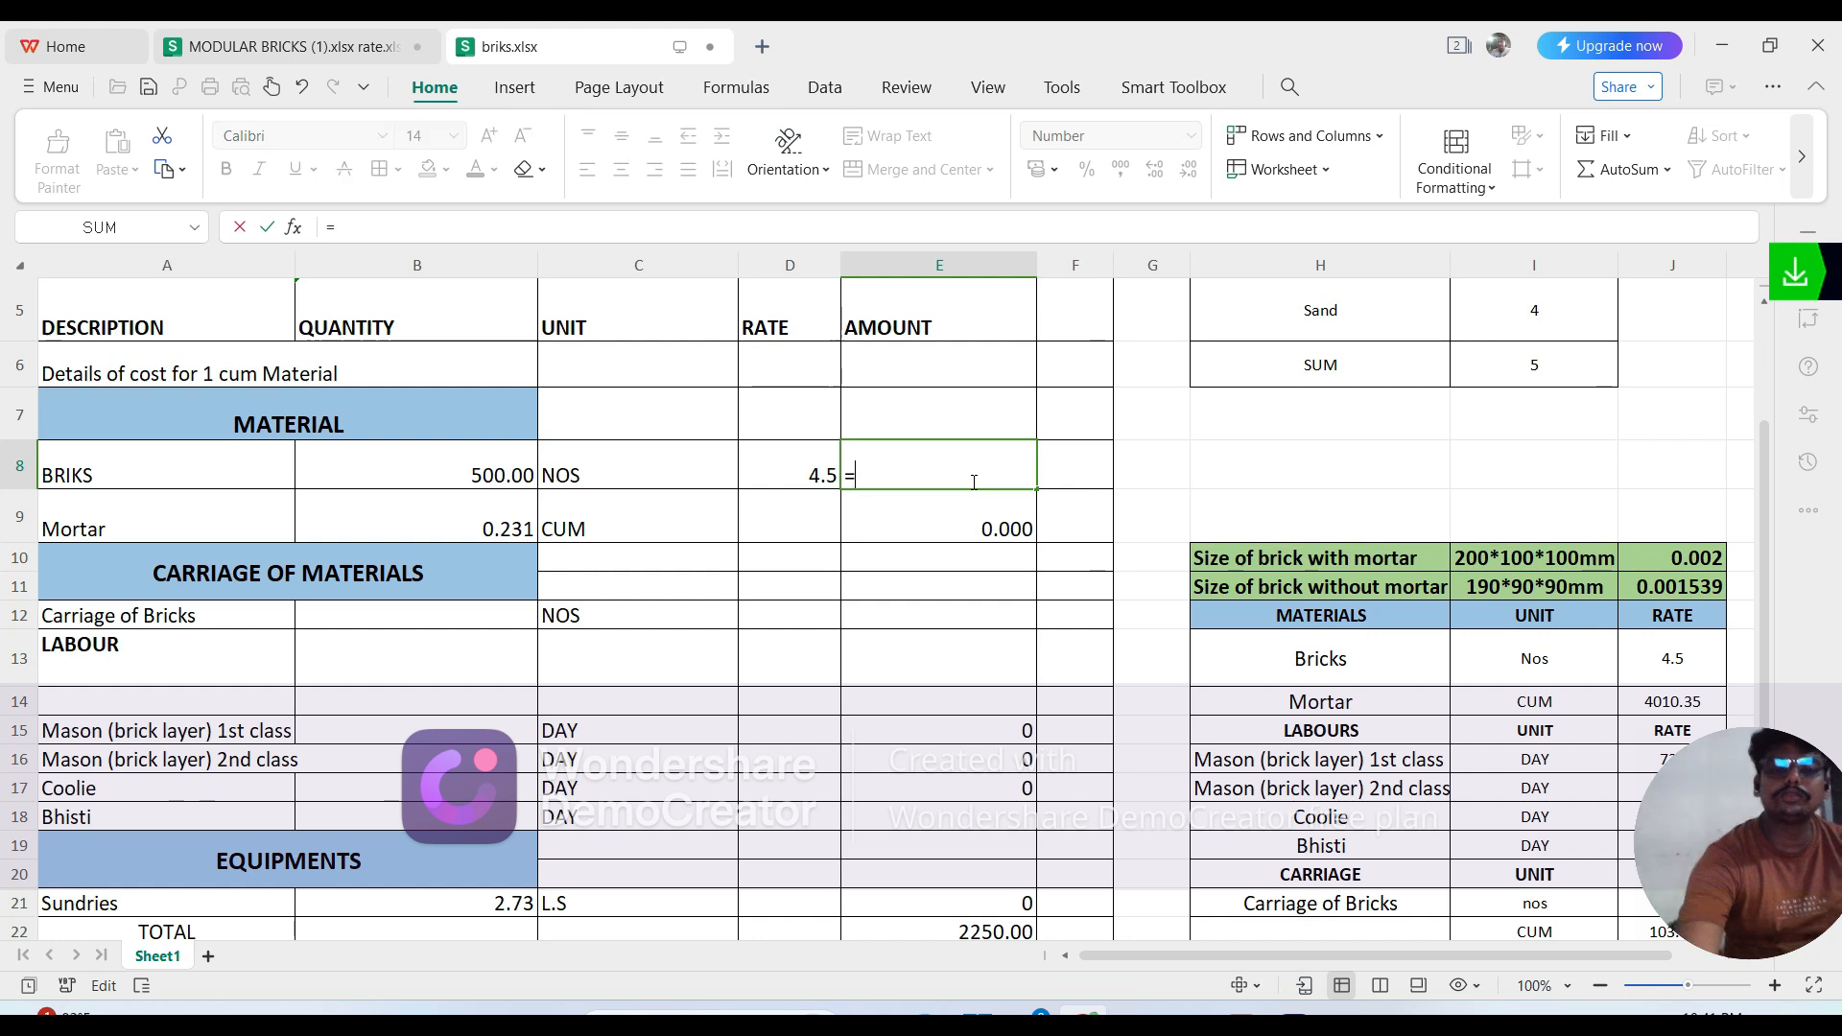
{"action": "left_click", "coordinate": [501, 483]}
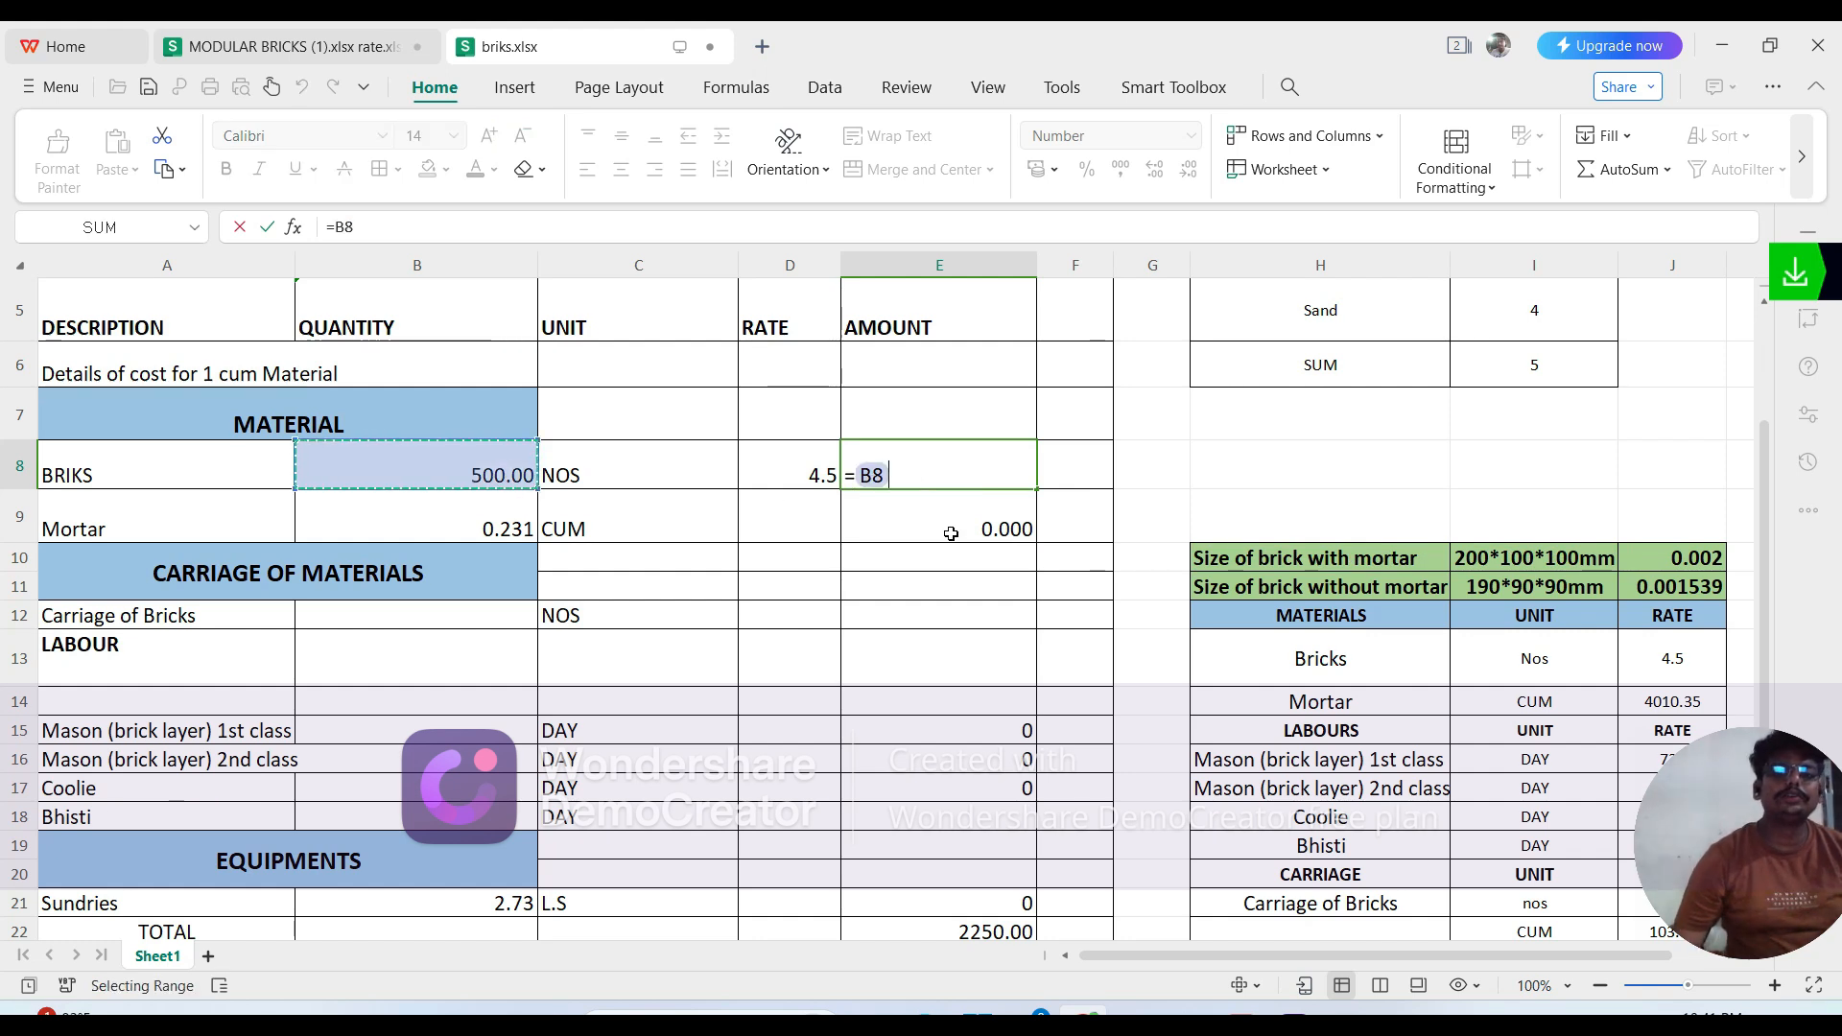
{"action": "type", "text": "*"}
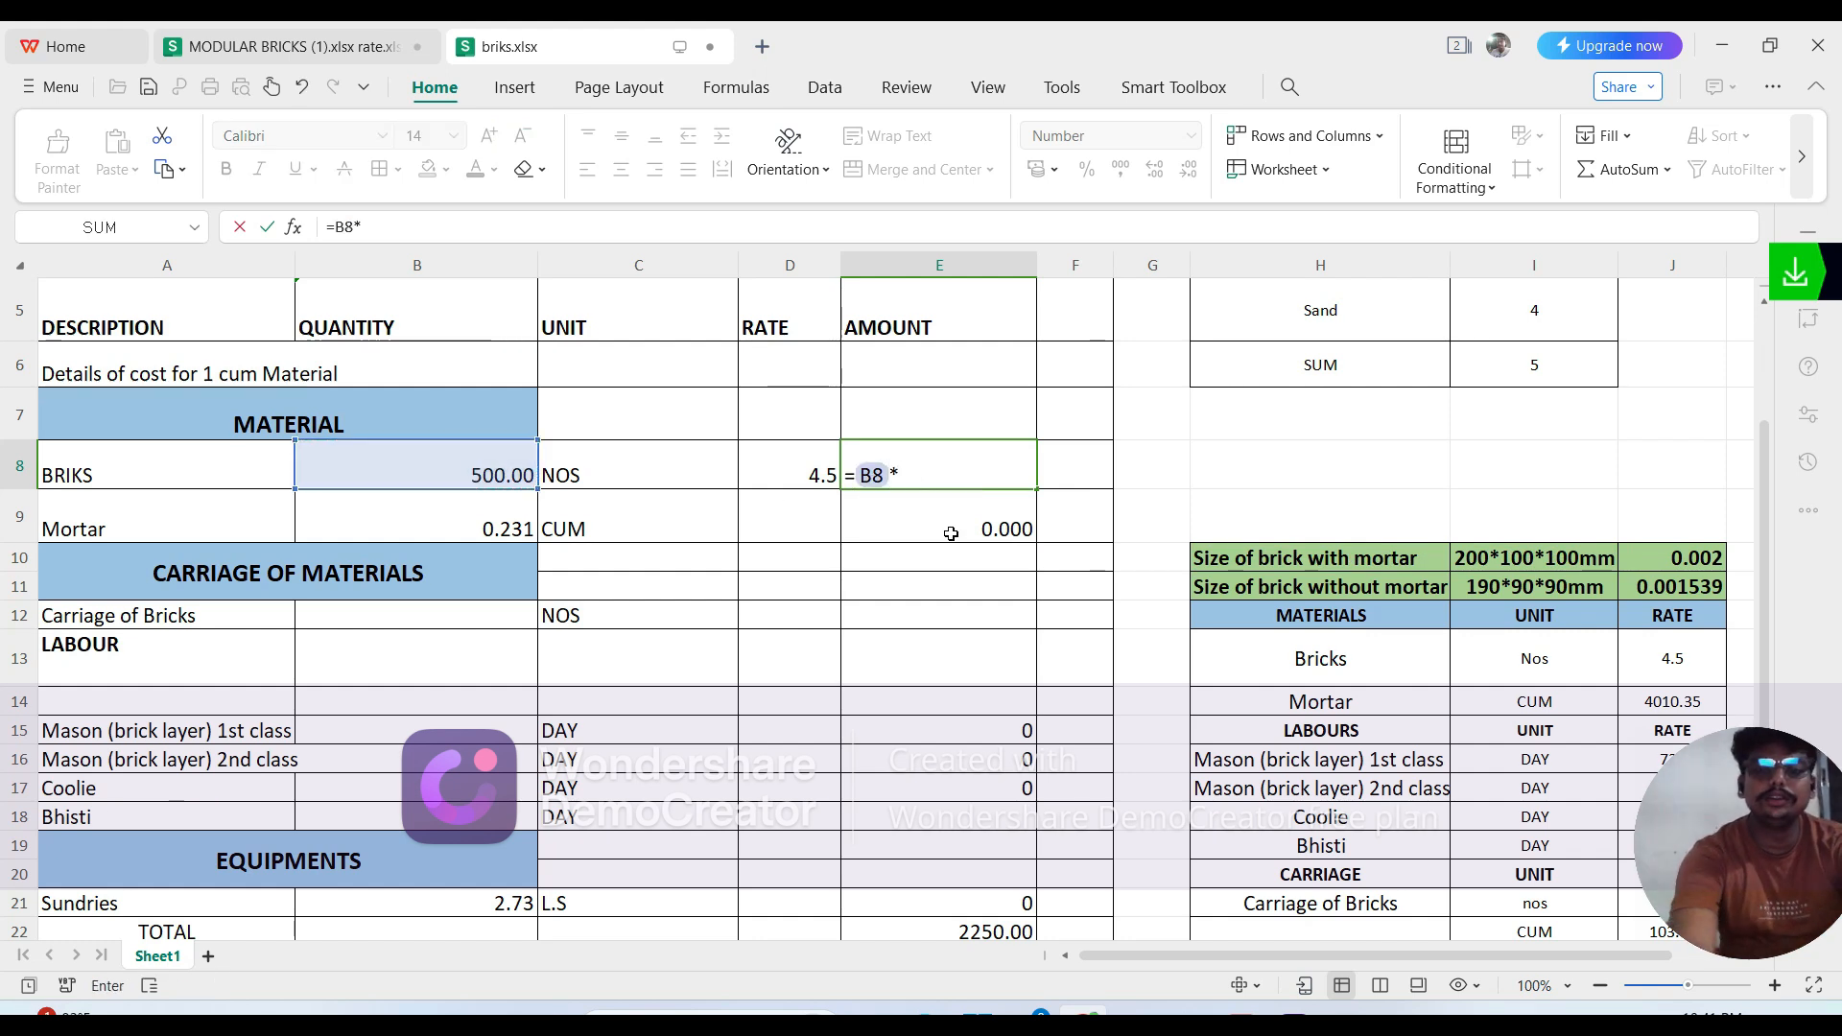
{"action": "left_click", "coordinate": [806, 473]}
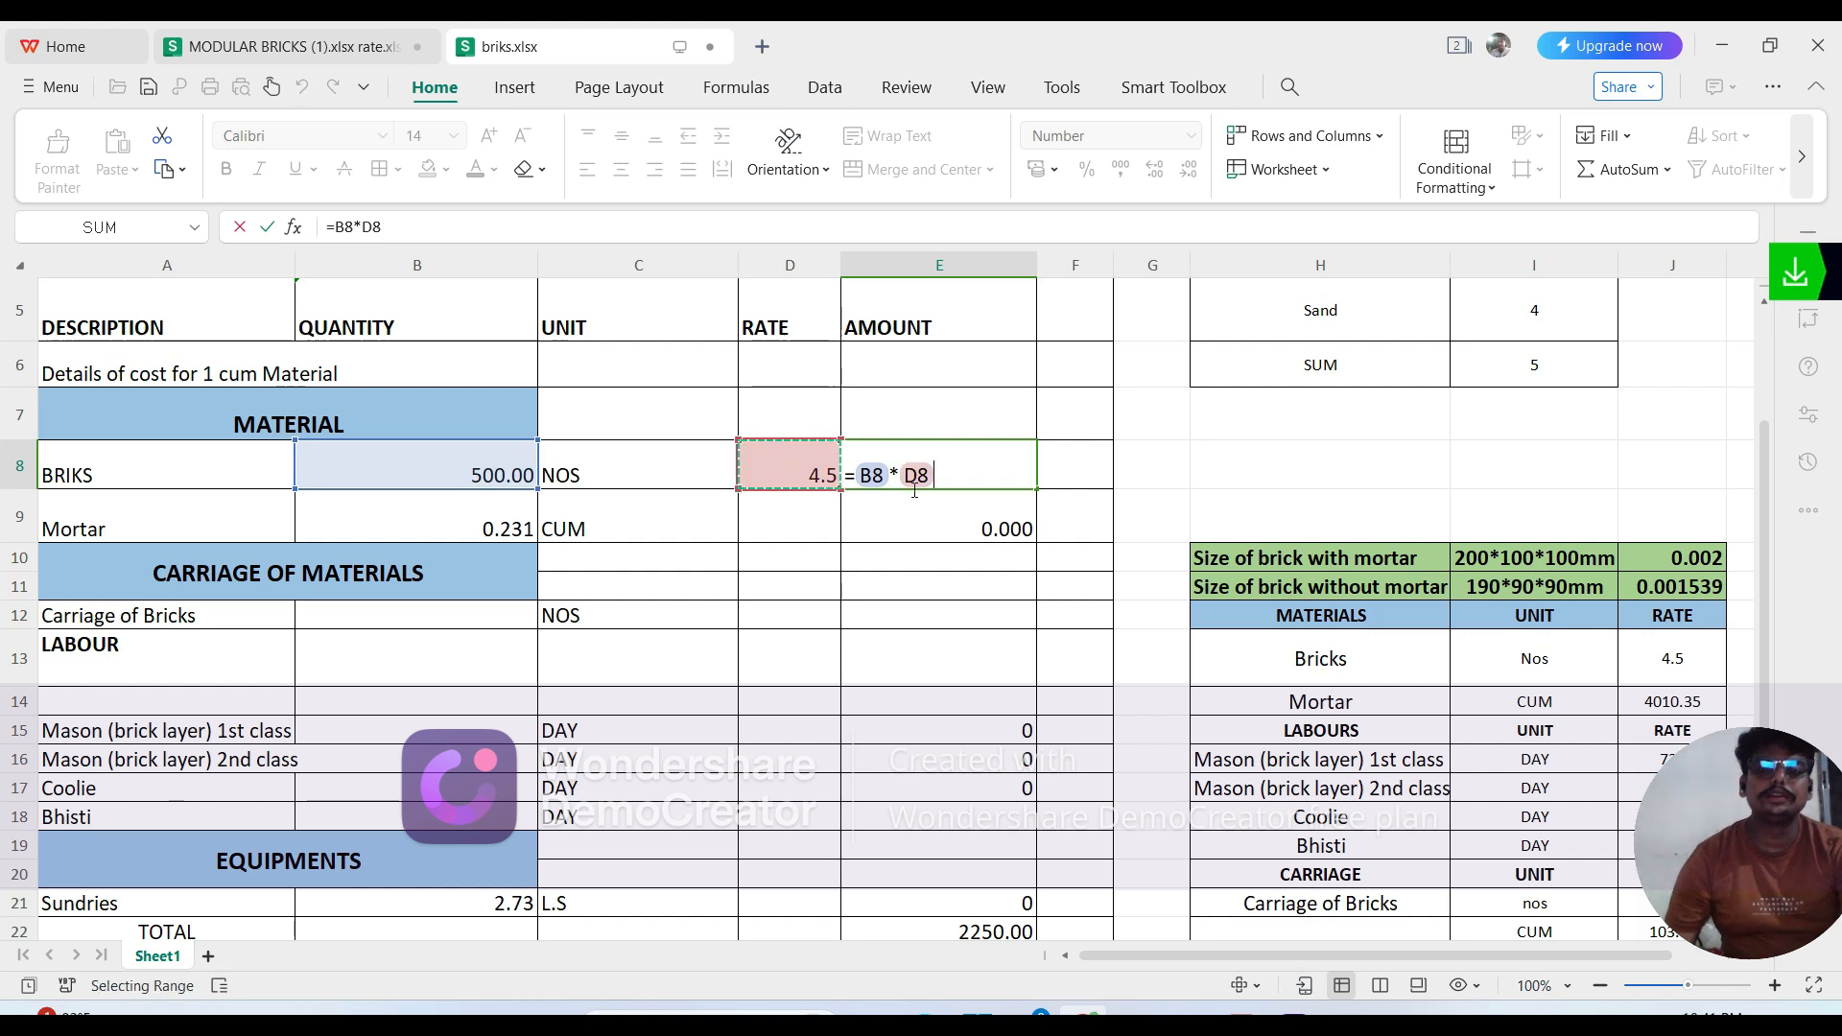
{"action": "key", "text": "Return"}
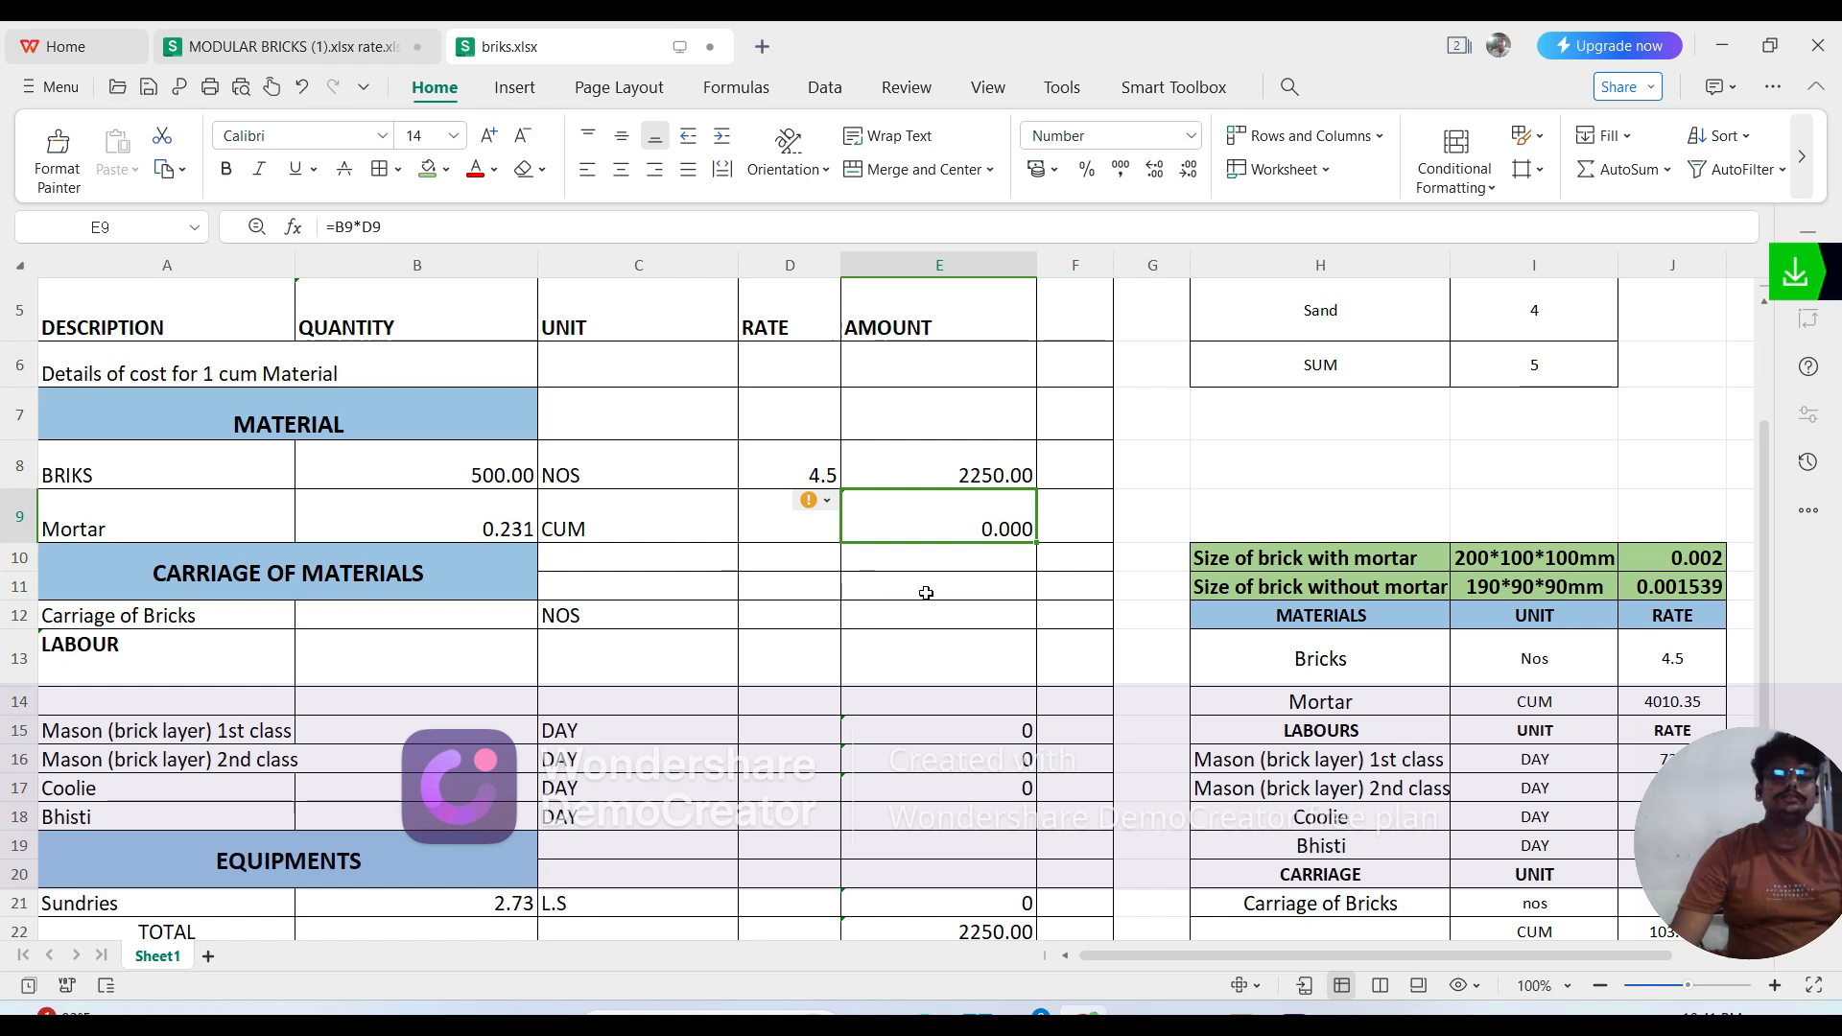
Step: Switch to DSR-2021.pdf and look up the rate for cement mortar 1:4 (1 cement : 4 fine sand)
{"action": "mouse_move", "coordinate": [1240, 1017]}
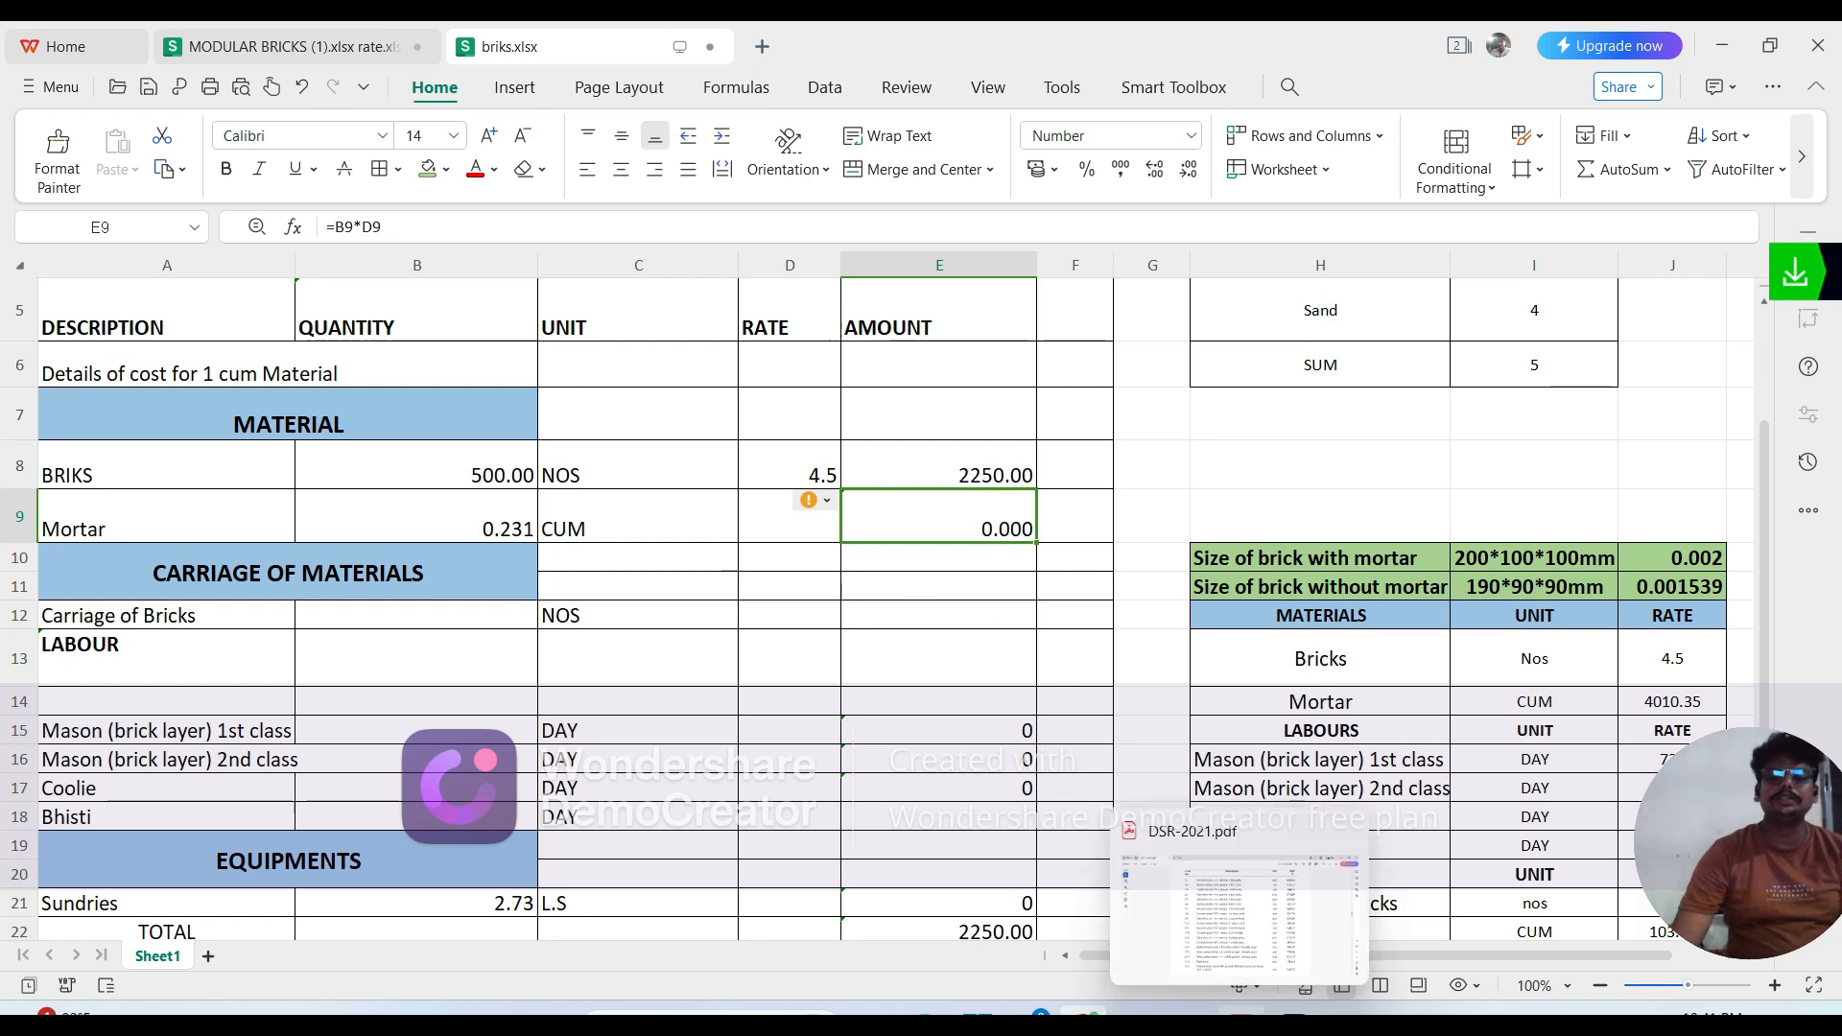
{"action": "left_click", "coordinate": [1251, 936]}
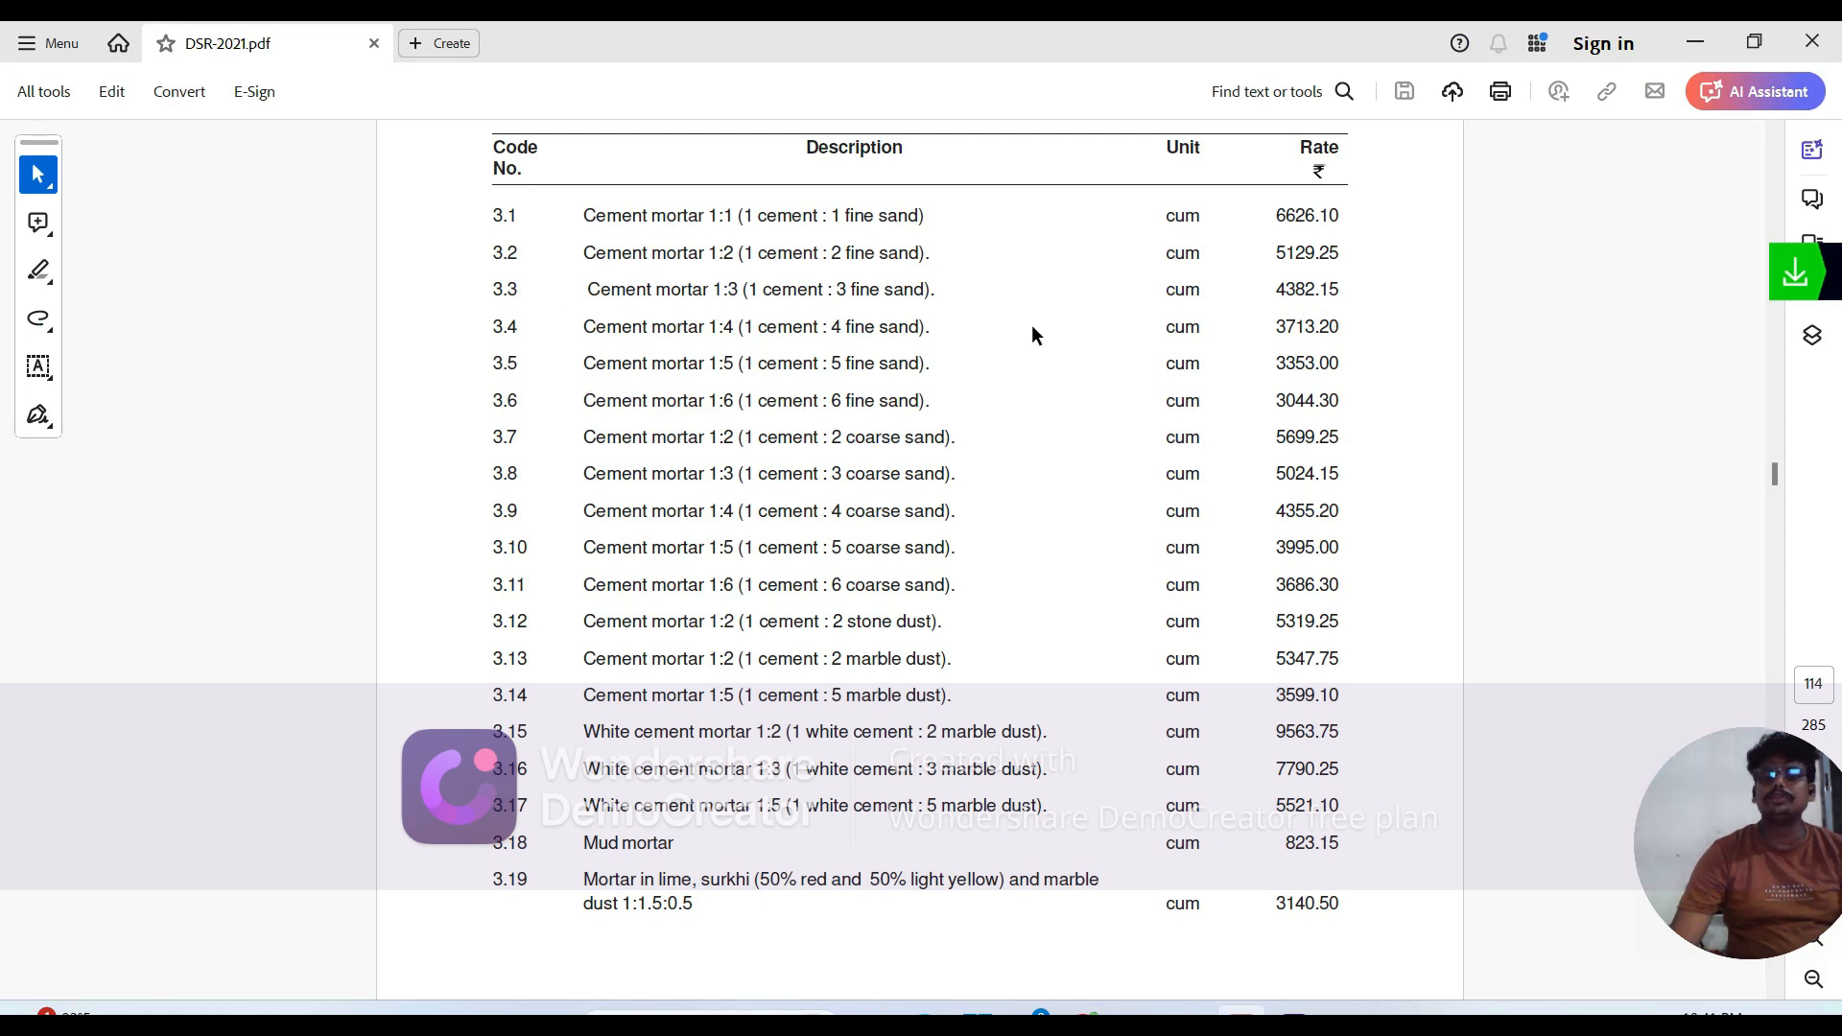
{"action": "left_click_drag", "start_coordinate": [1291, 328], "coordinate": [1317, 360]}
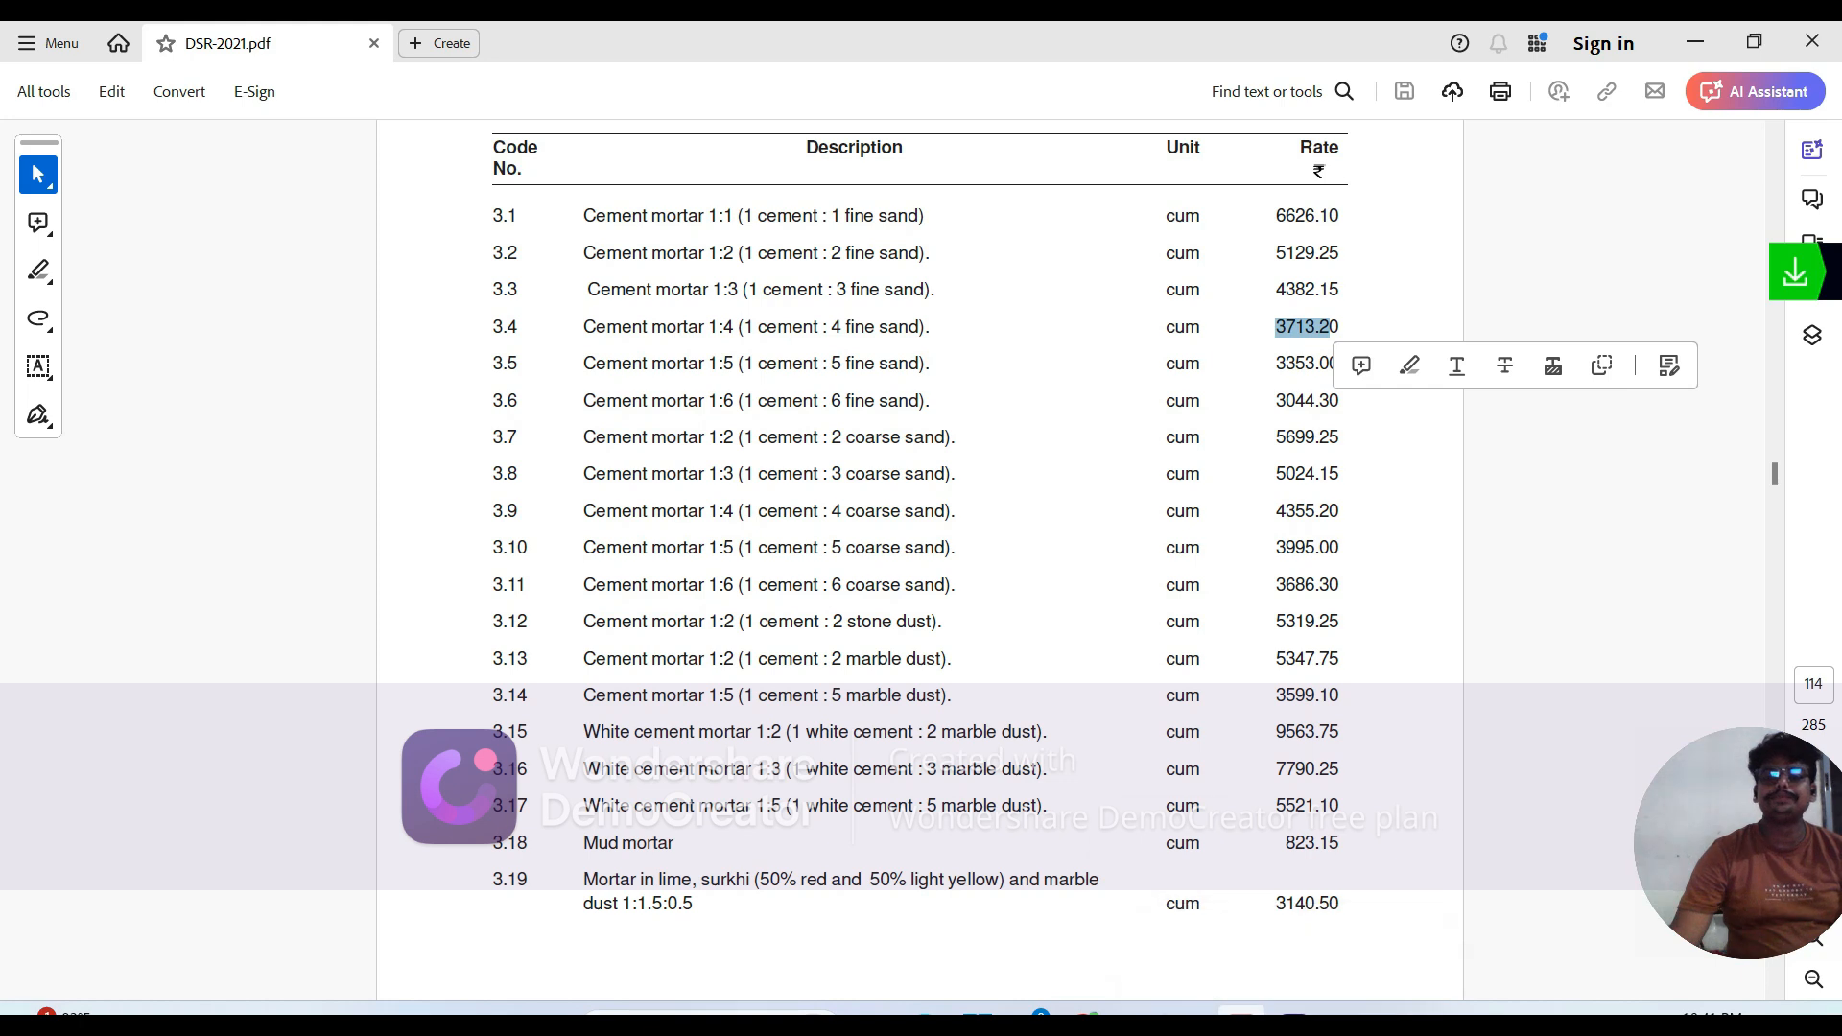
Step: Switch back to the briks.xlsx workbook in WPS Office and set the Mortar rate in D9 to 3713
{"action": "mouse_move", "coordinate": [1244, 1004]}
{"action": "mouse_move", "coordinate": [1083, 1007]}
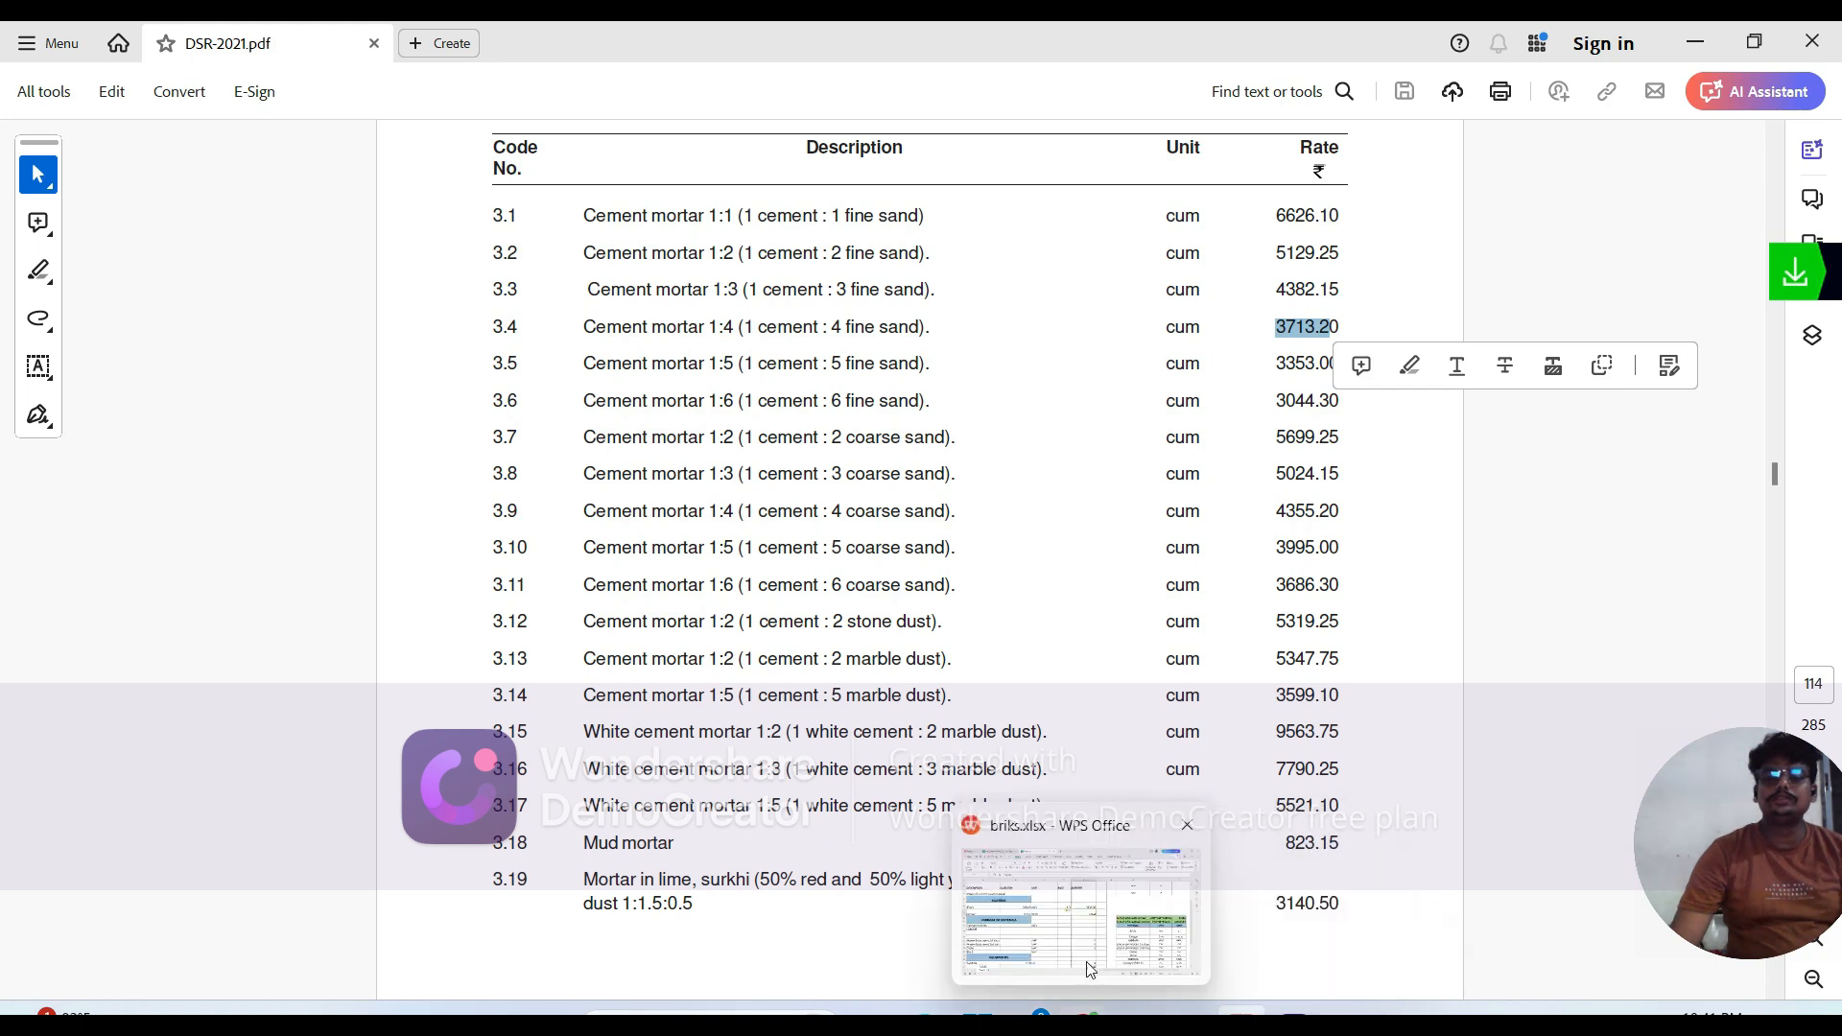
{"action": "left_click", "coordinate": [1088, 928]}
{"action": "left_click", "coordinate": [826, 530]}
{"action": "type", "text": "3"}
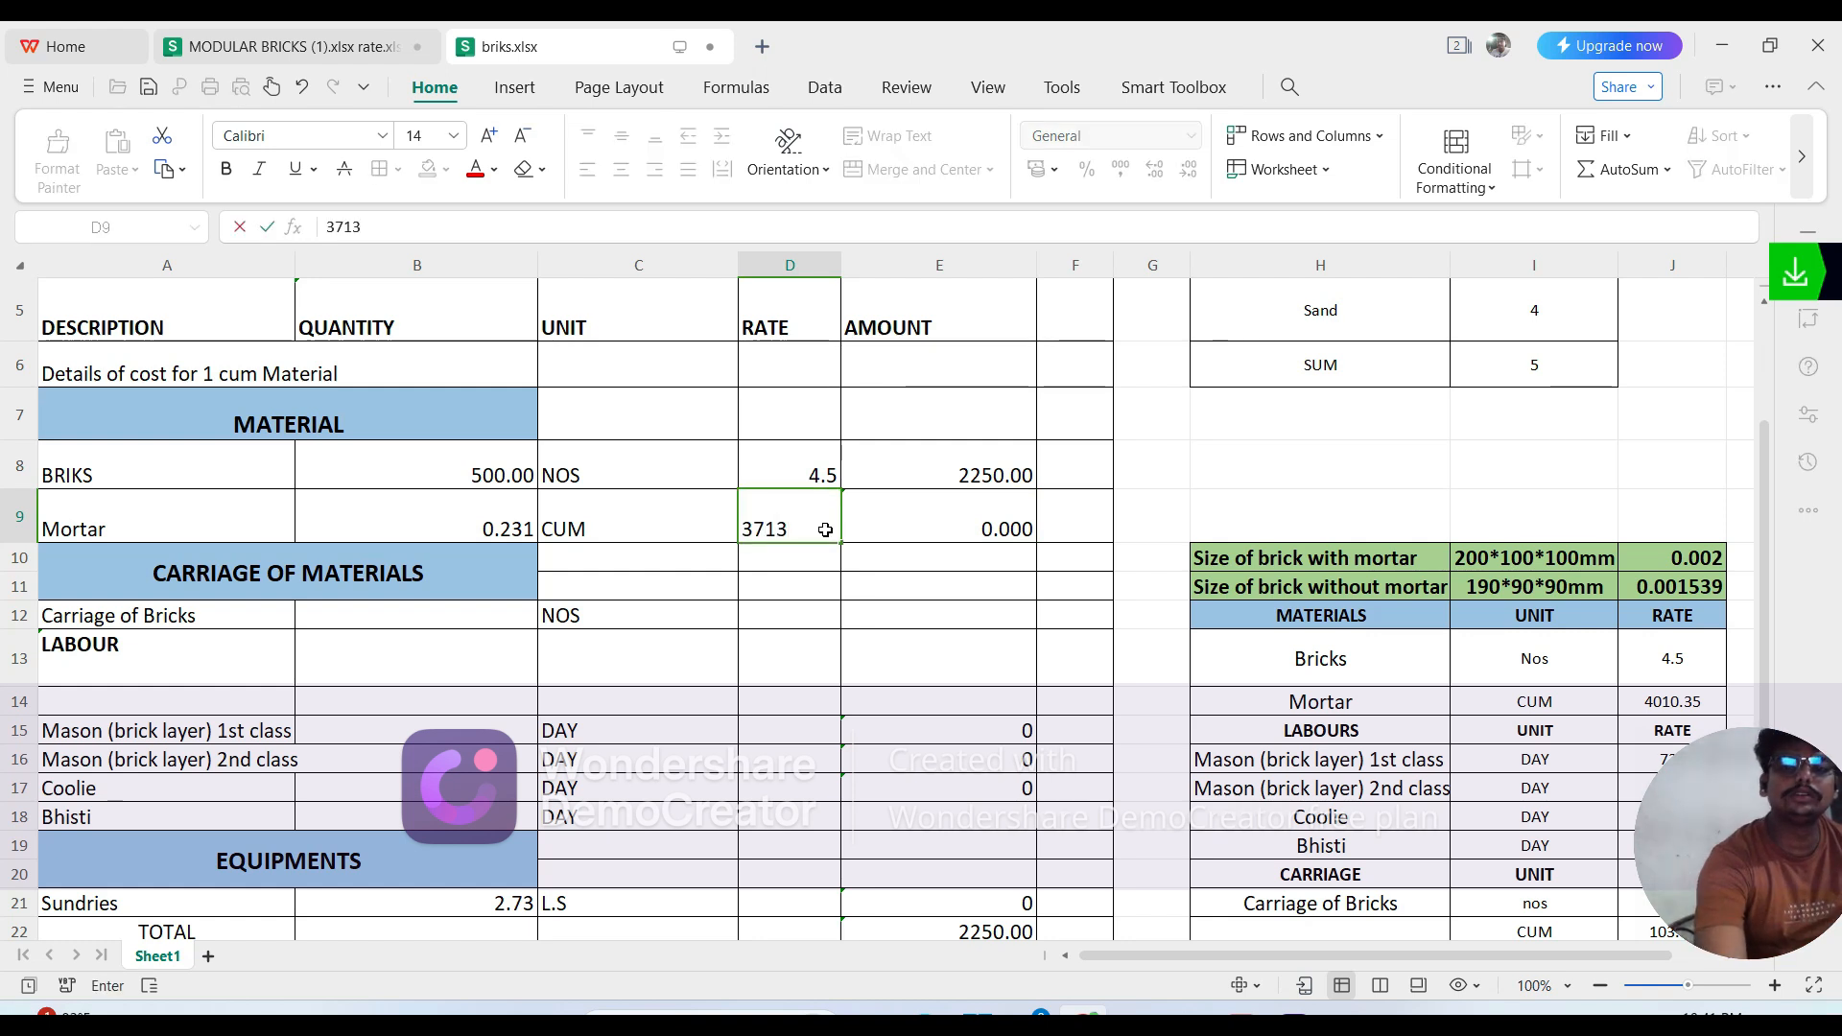
{"action": "type", "text": "713"}
Step: Replace the Mortar amount formula in E9 with =B9*D9, multiplying the quantity by the rate
{"action": "left_click", "coordinate": [984, 529]}
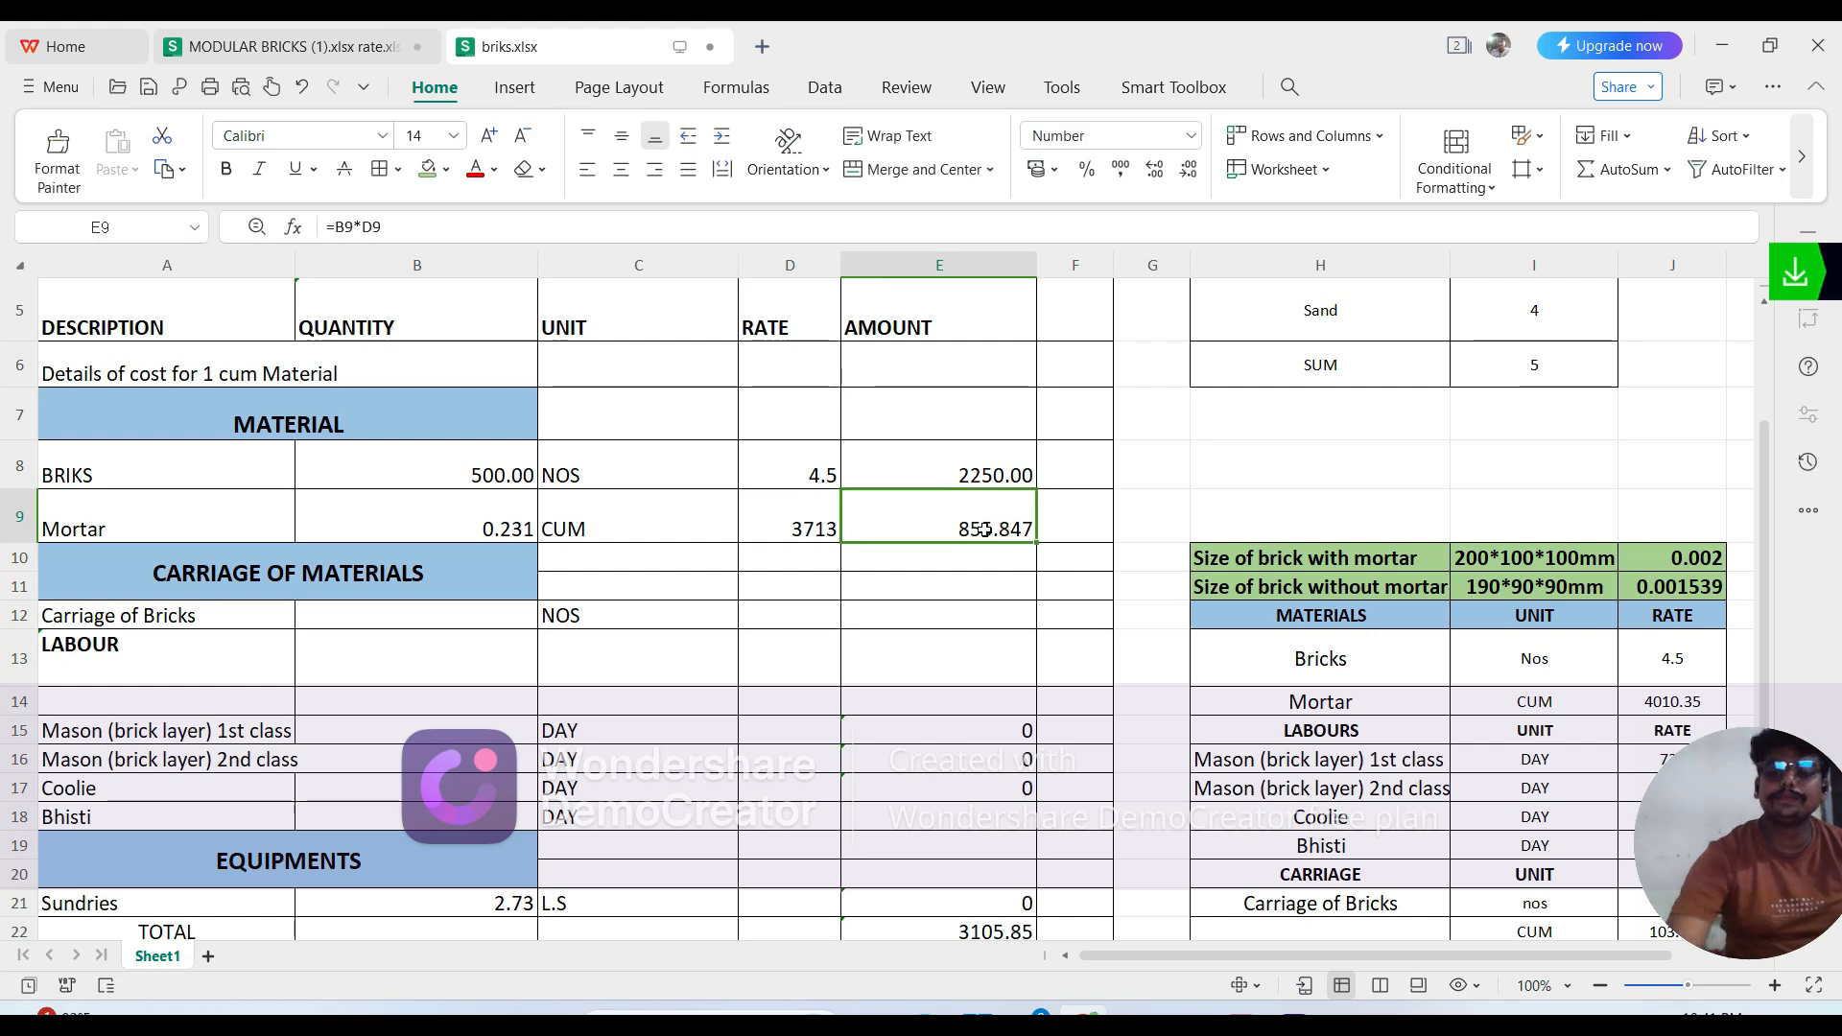
{"action": "key", "text": "BackSpace"}
{"action": "type", "text": "="}
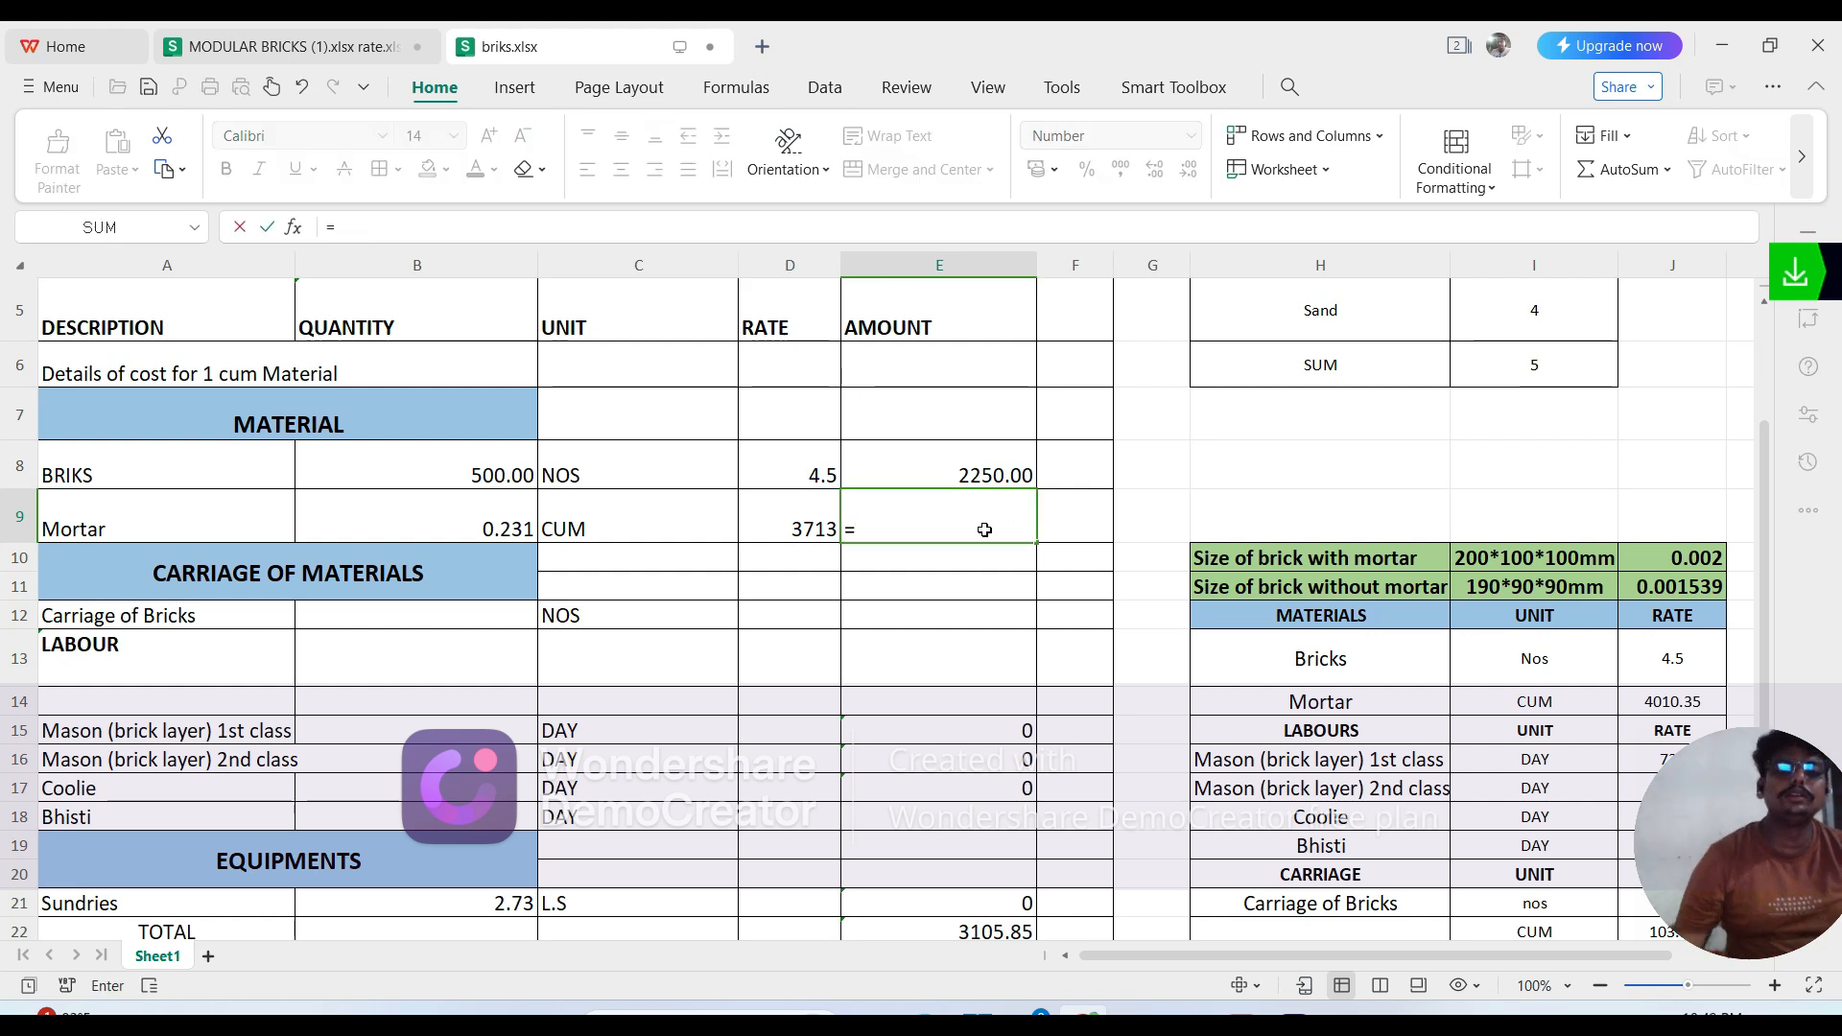
{"action": "left_click", "coordinate": [503, 527]}
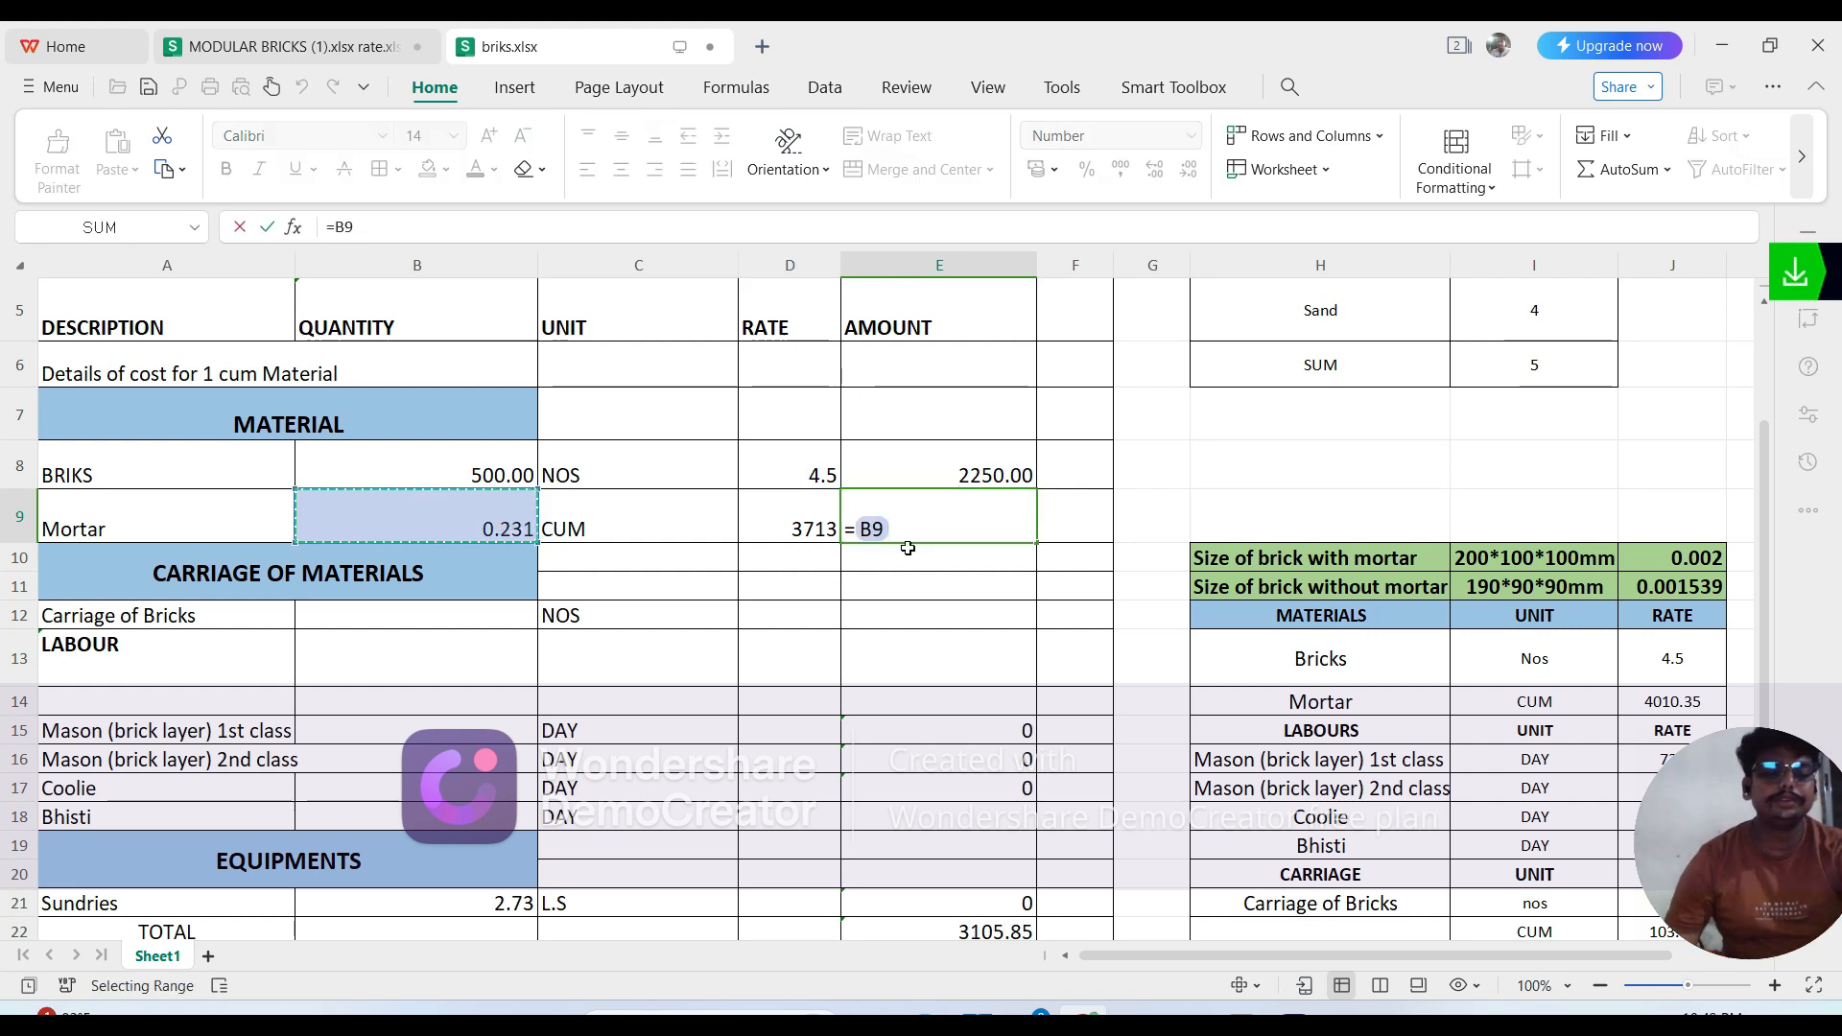
{"action": "type", "text": "*"}
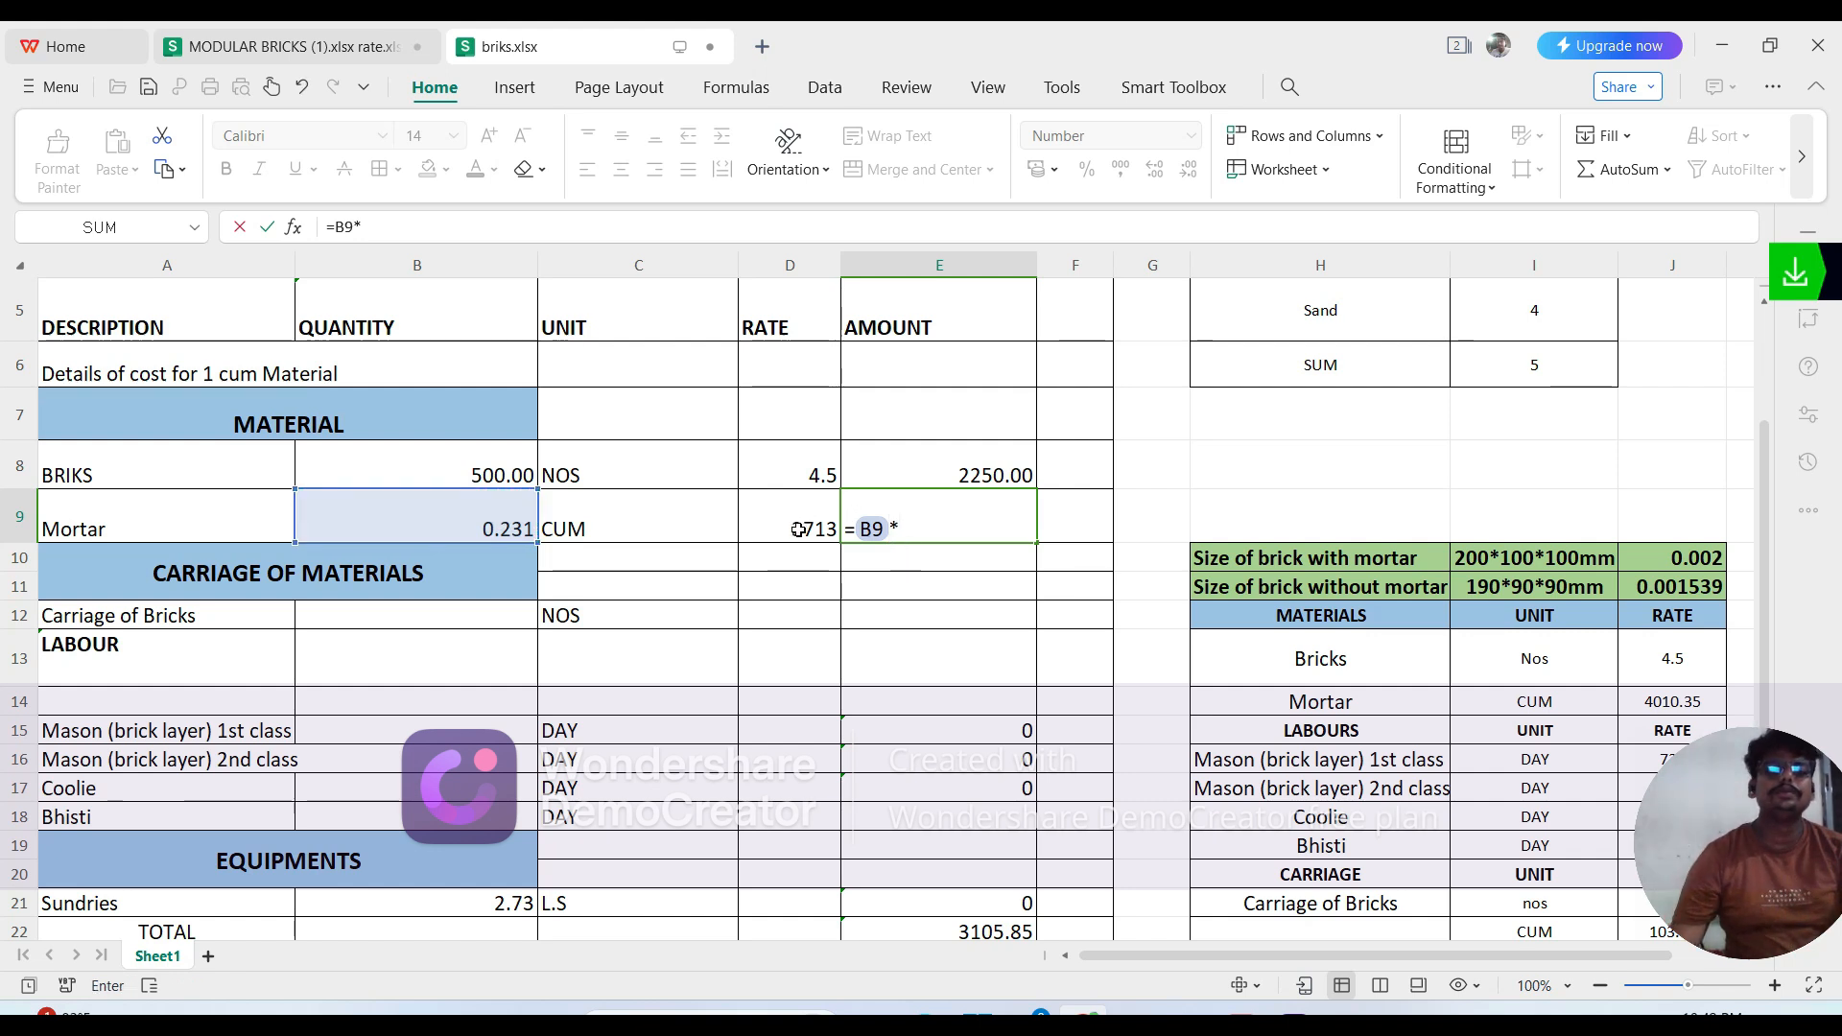
{"action": "left_click", "coordinate": [798, 529]}
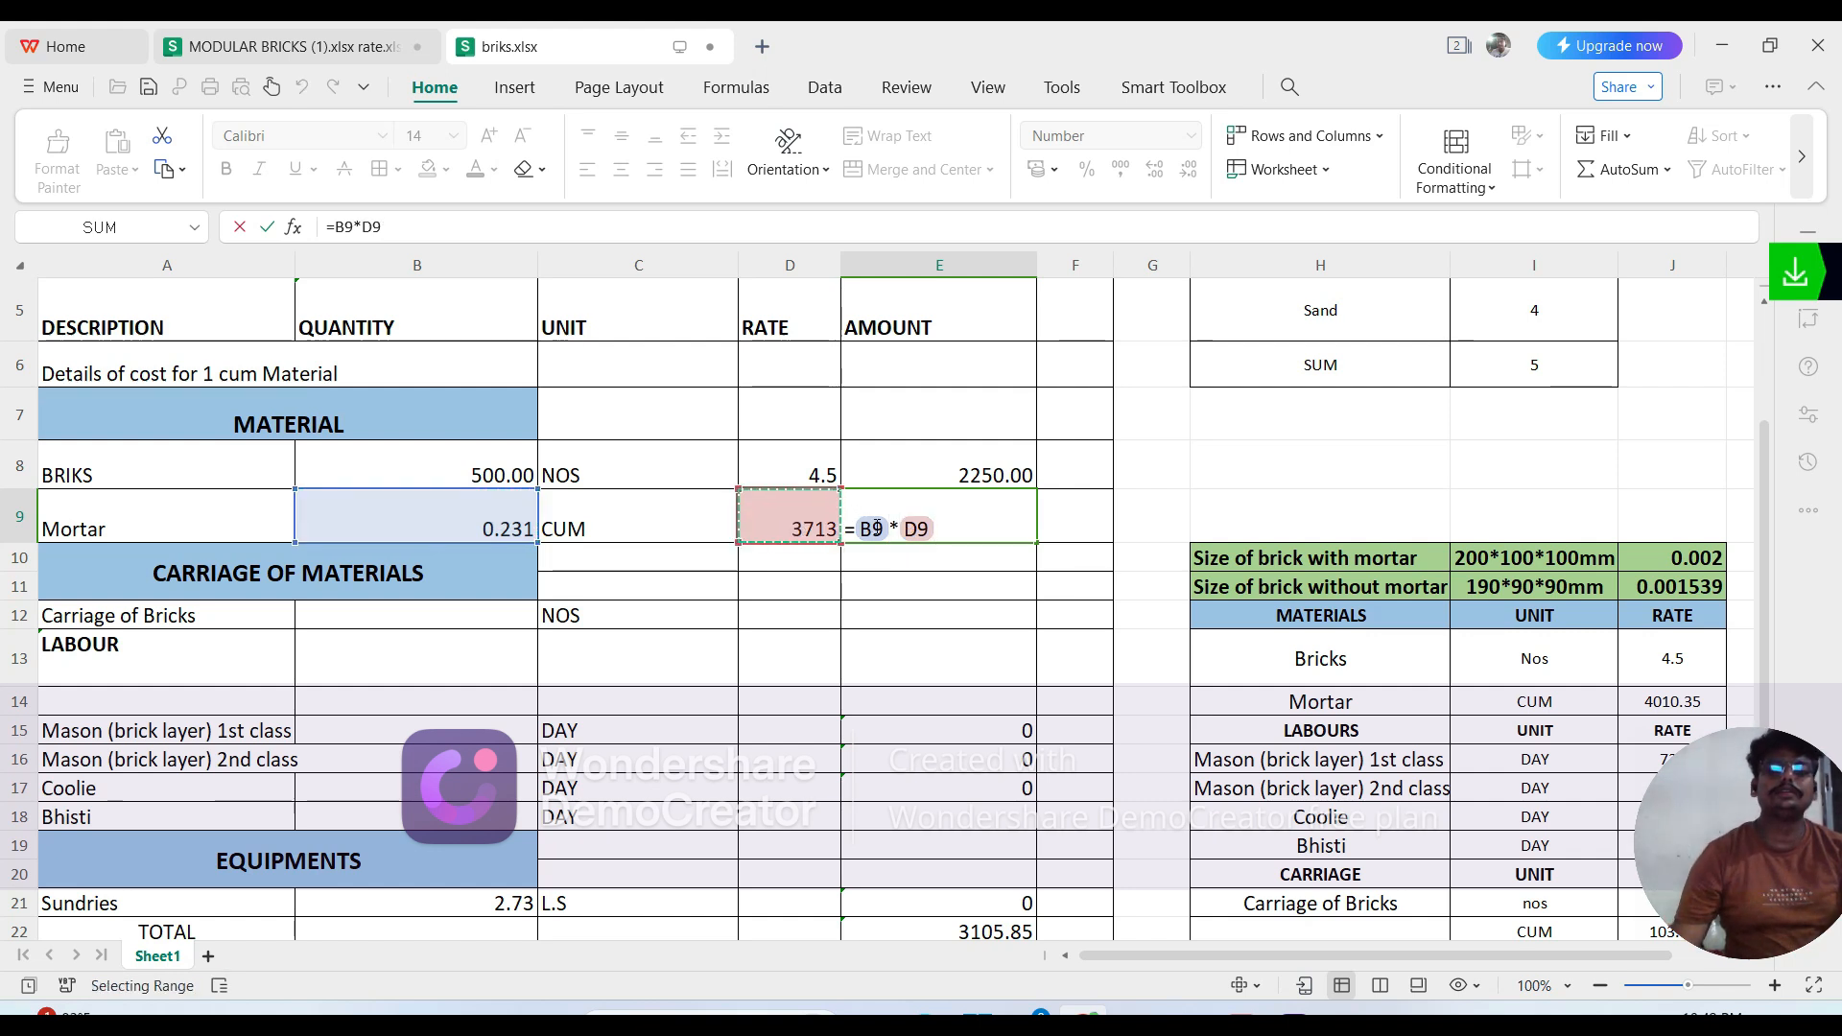
{"action": "key", "text": "Return"}
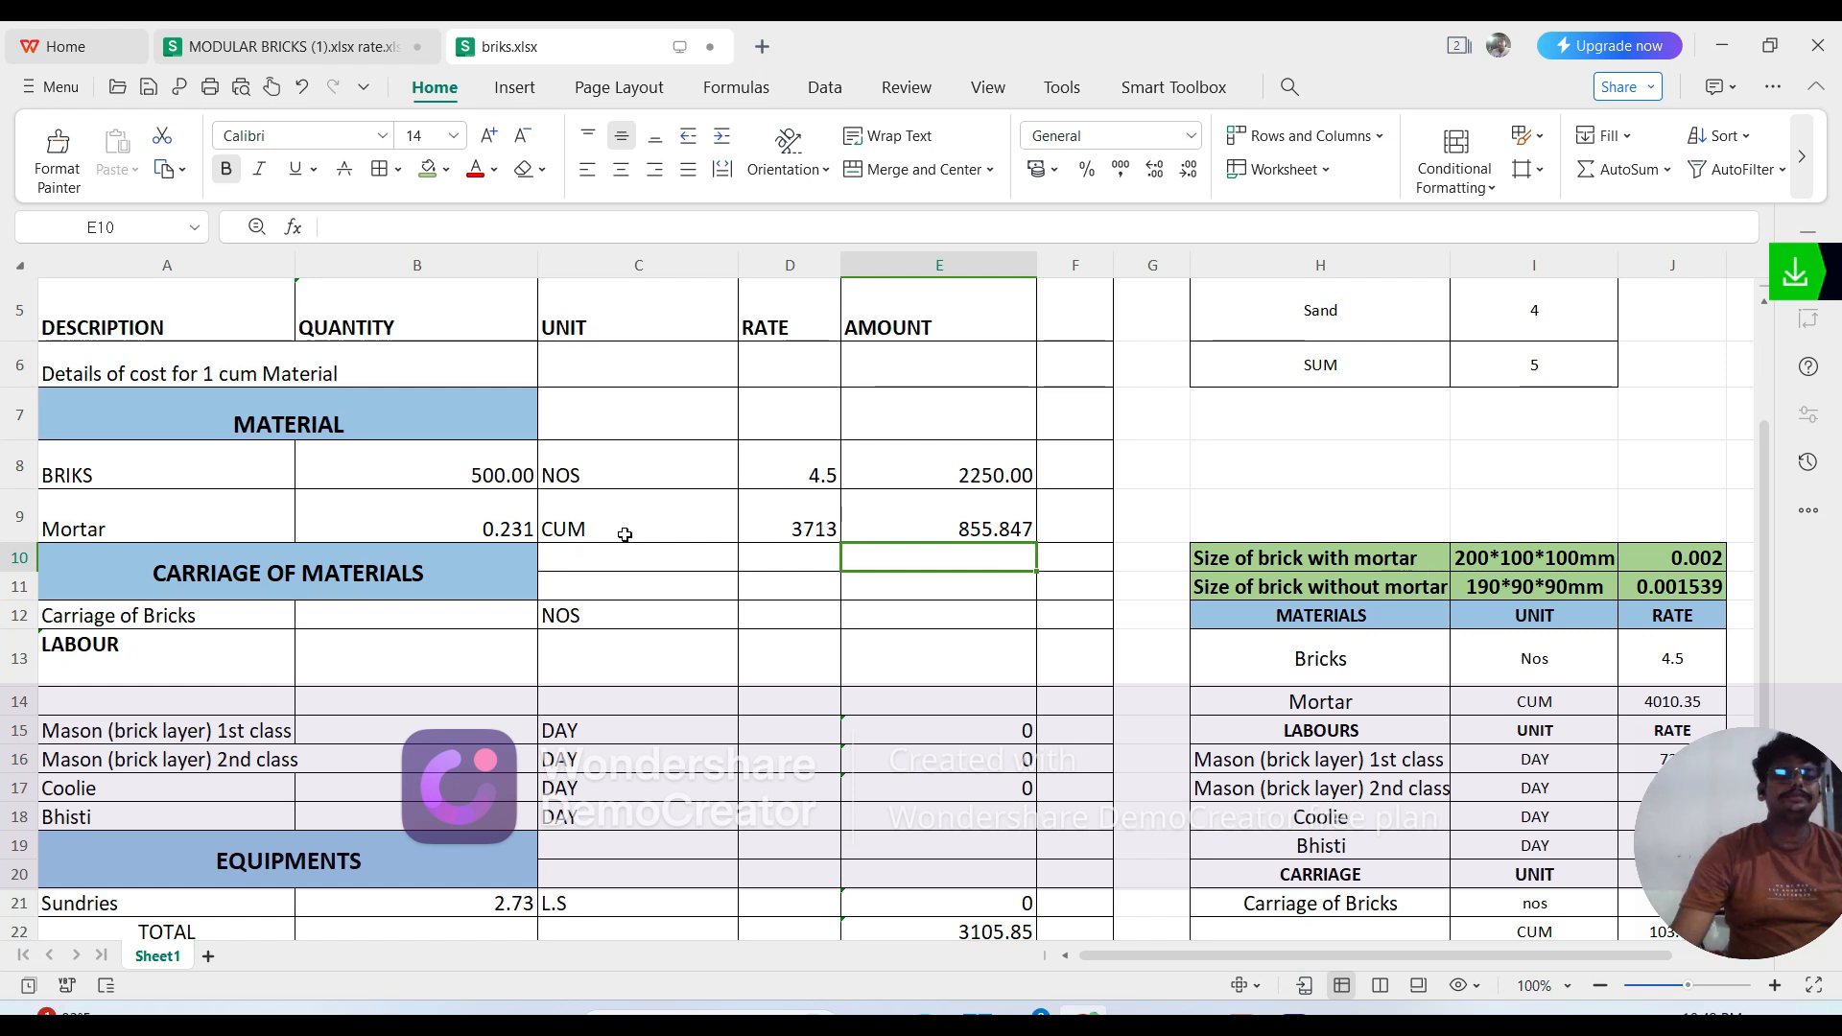
Step: Set the Carriage of Bricks quantity in B12 to 500
{"action": "scroll", "coordinate": [440, 580], "scroll_direction": "down", "scroll_amount": 2}
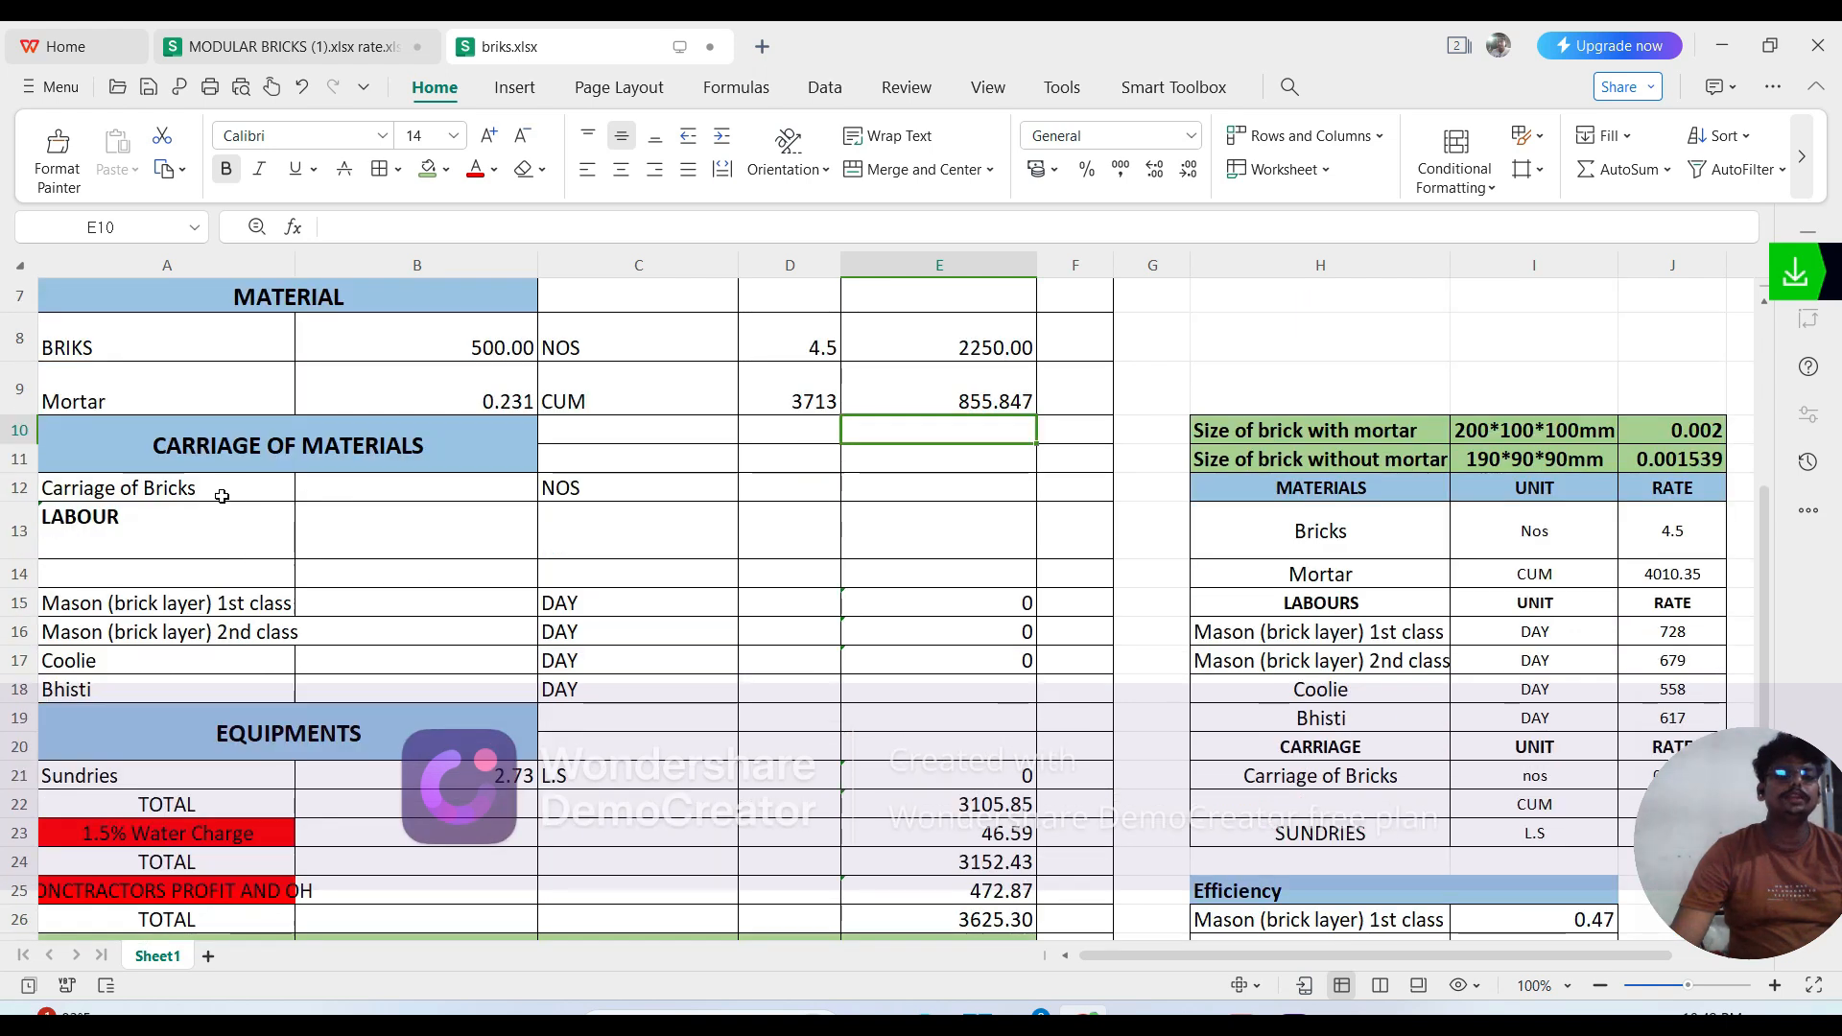
{"action": "double_click", "coordinate": [368, 487]}
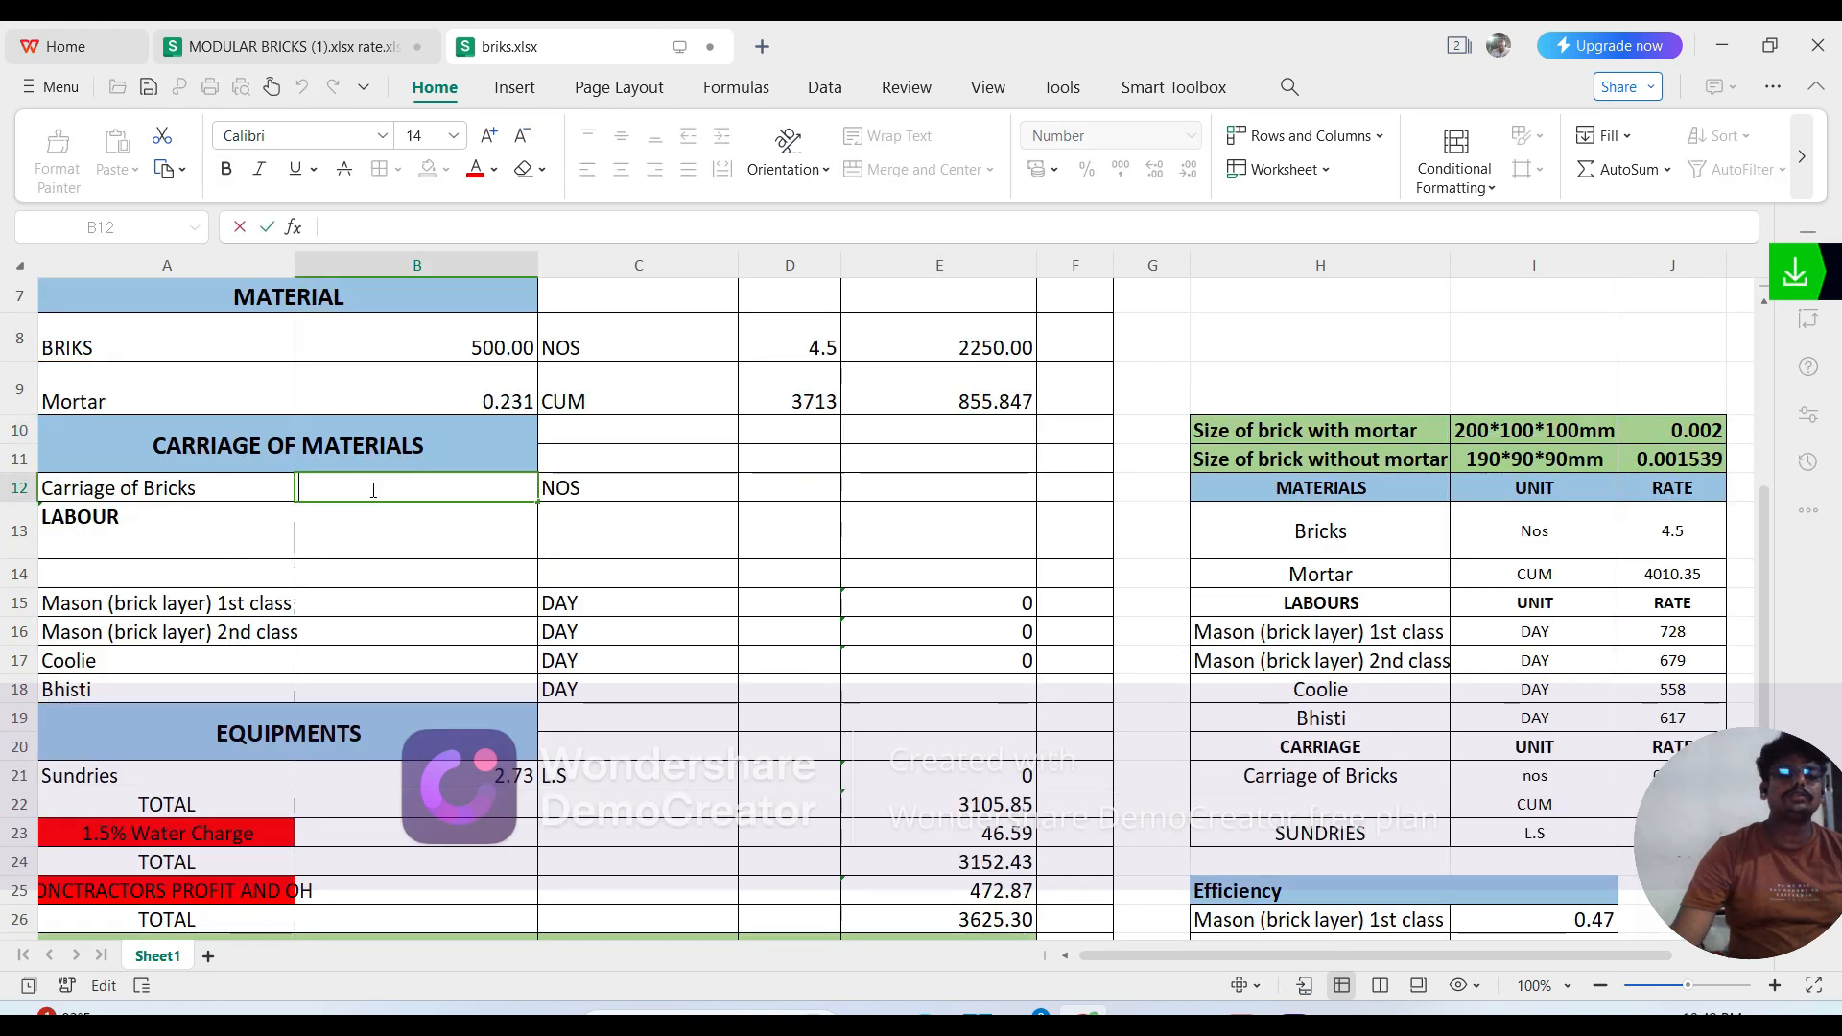
{"action": "type", "text": "500"}
{"action": "key", "text": "Return"}
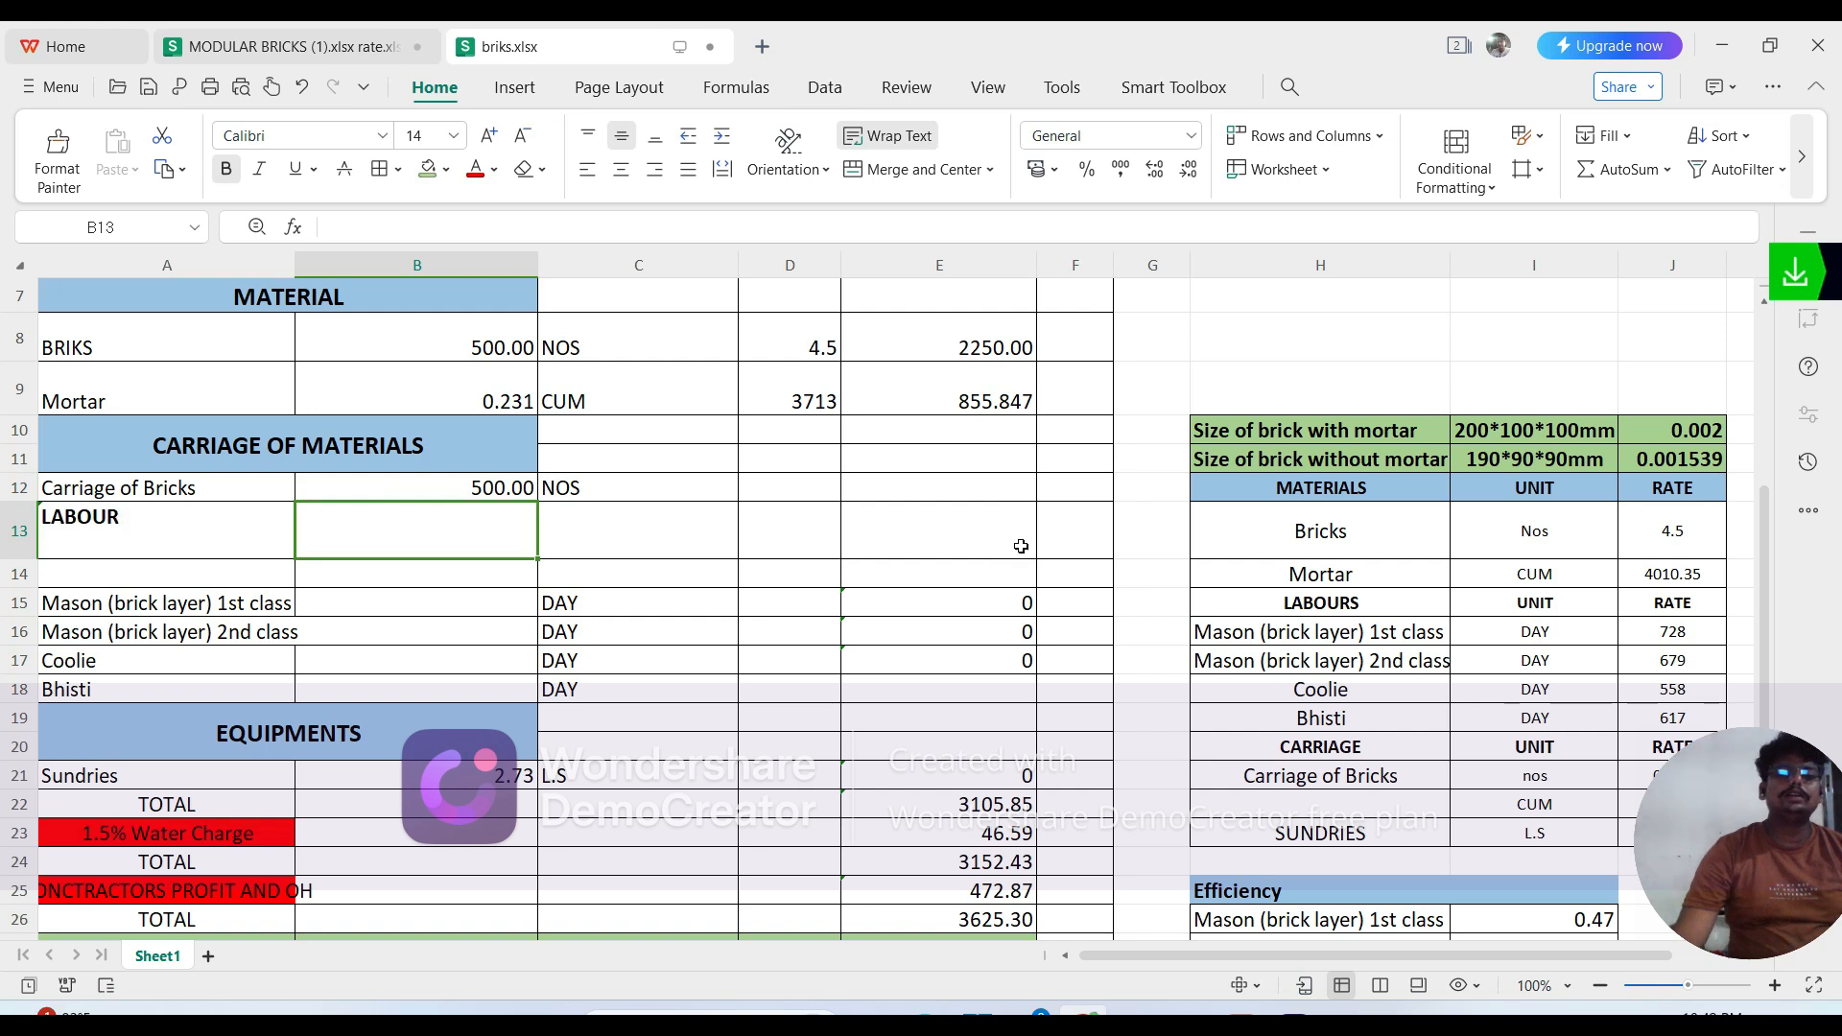
Step: Check the Carriage of Bricks rate in the reference table and enter 0.276 in C12
{"action": "scroll", "coordinate": [1128, 556], "scroll_direction": "down", "scroll_amount": 1}
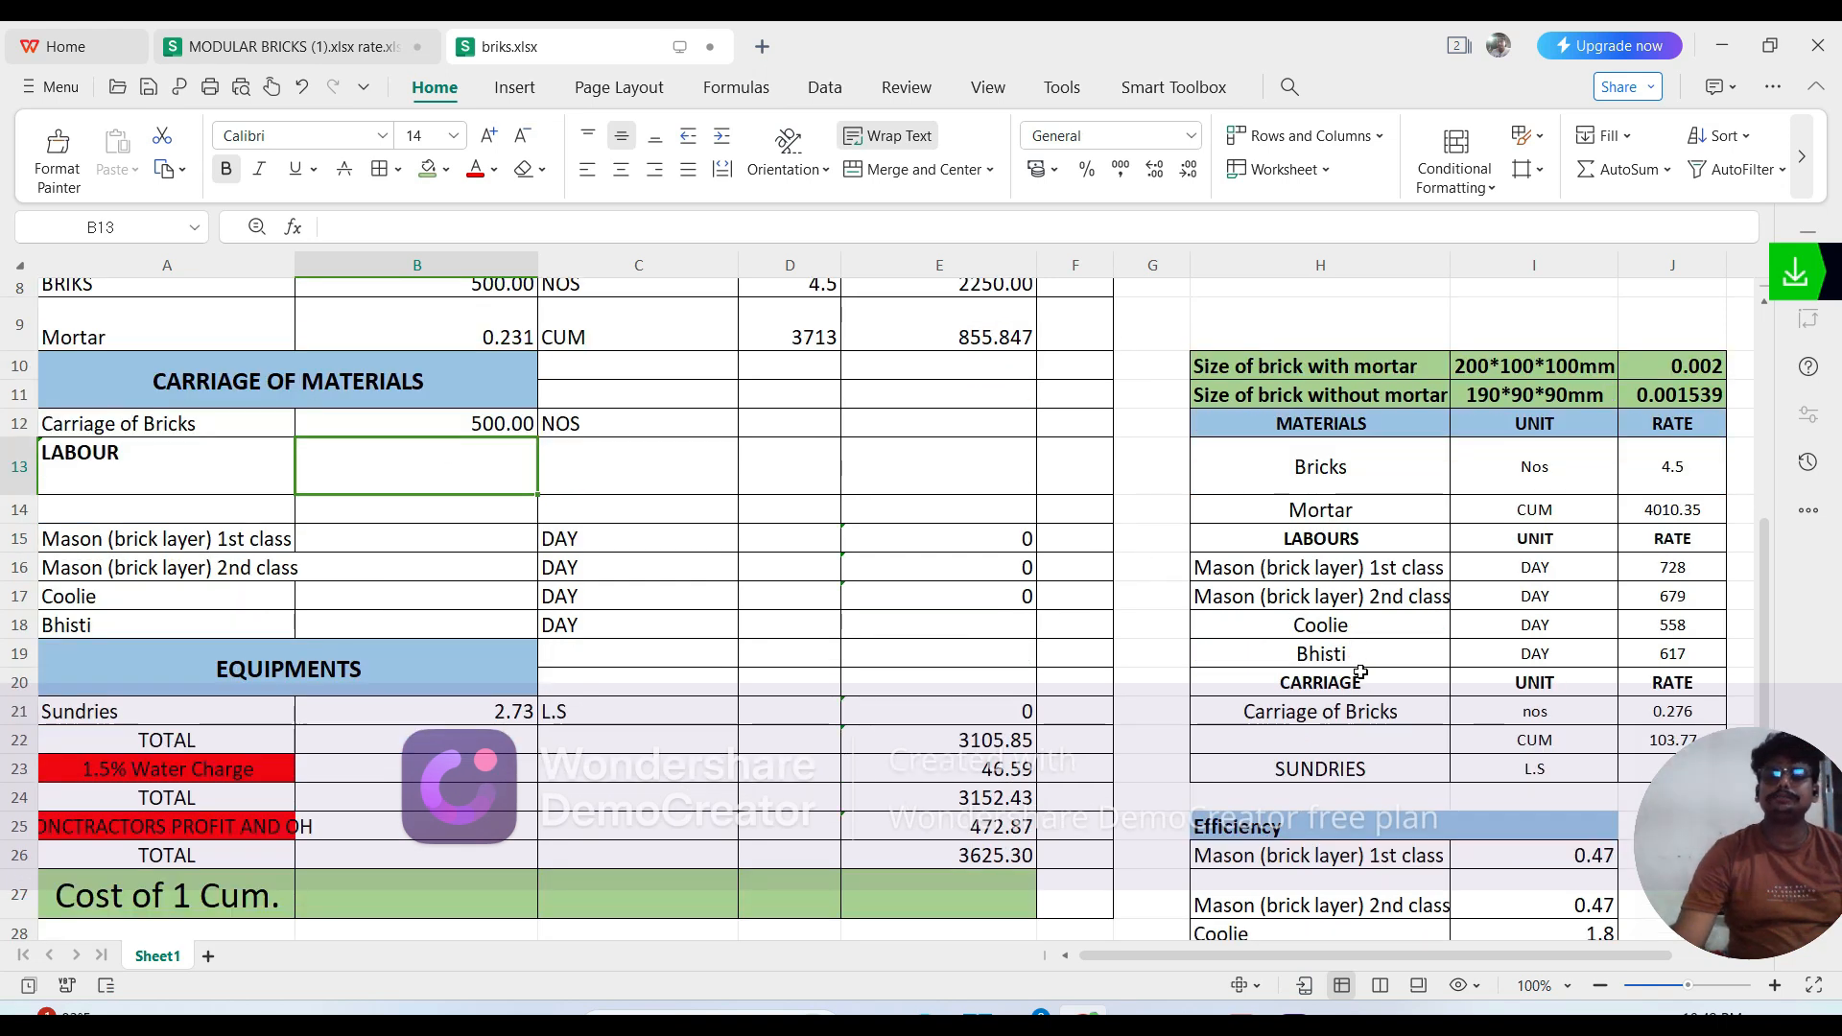
{"action": "scroll", "coordinate": [1497, 693], "scroll_direction": "down", "scroll_amount": 2}
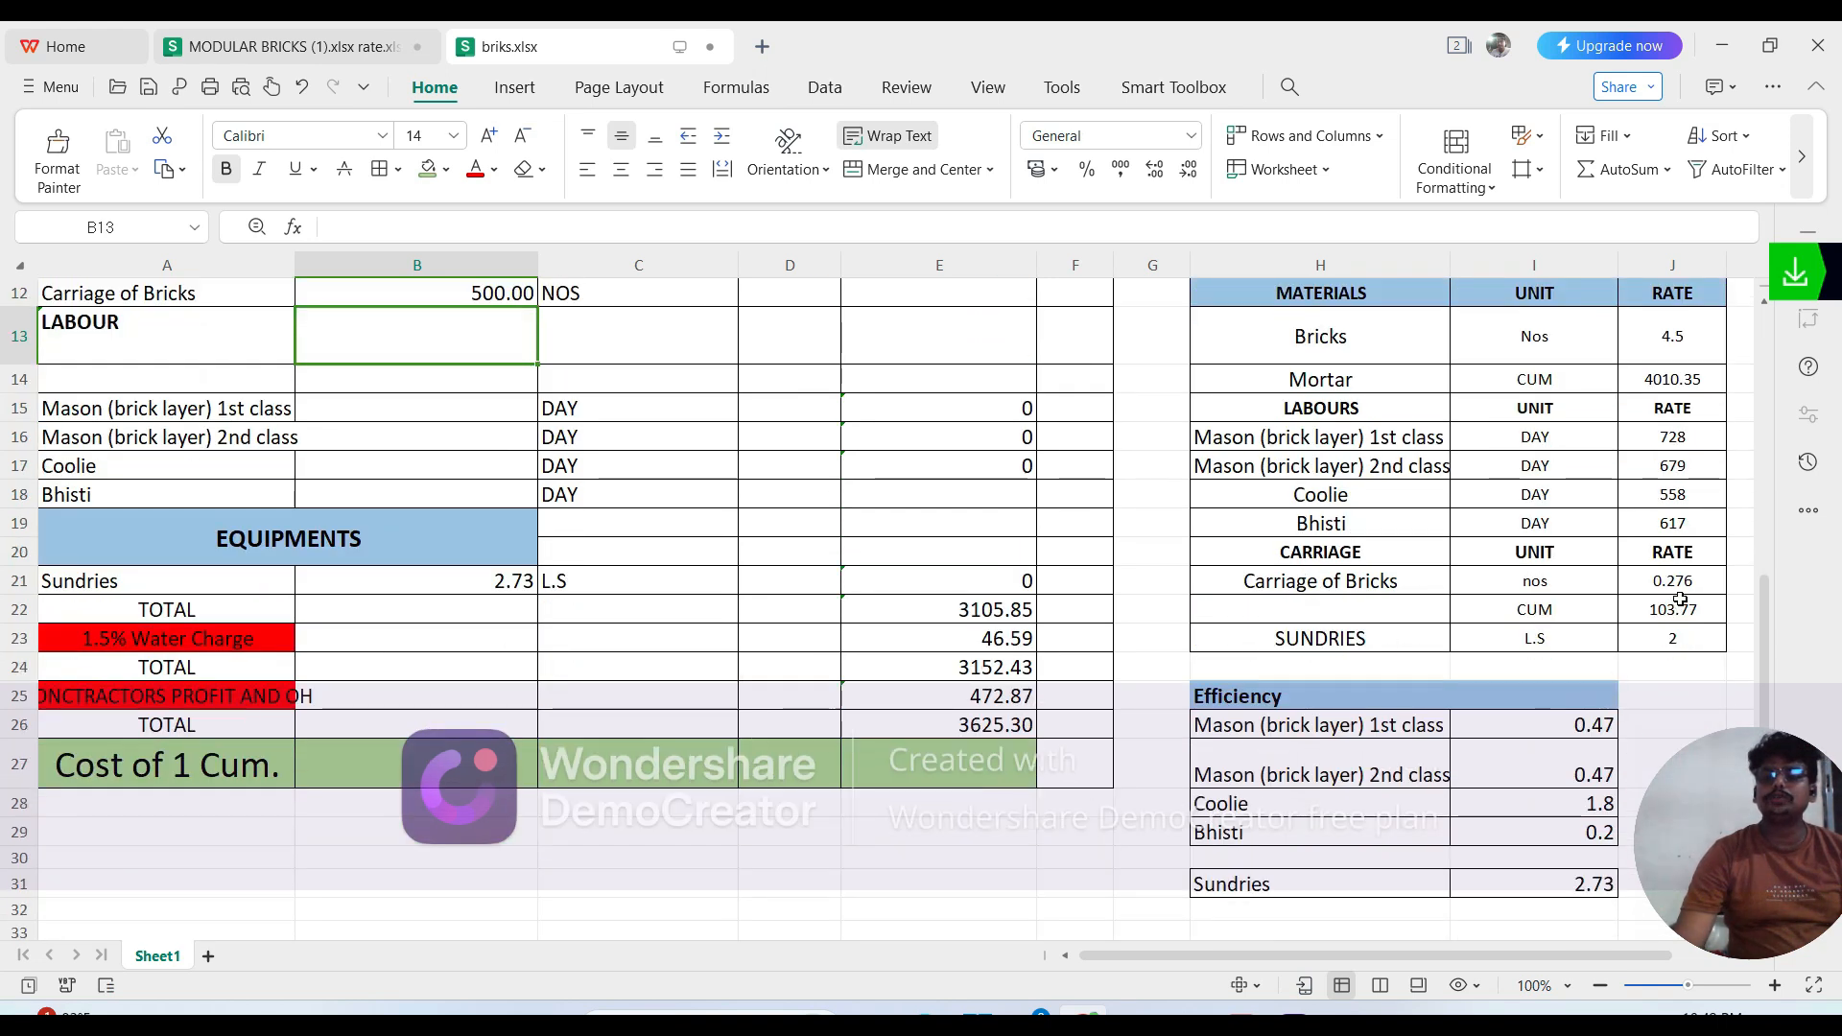
{"action": "scroll", "coordinate": [959, 542], "scroll_direction": "up", "scroll_amount": 2}
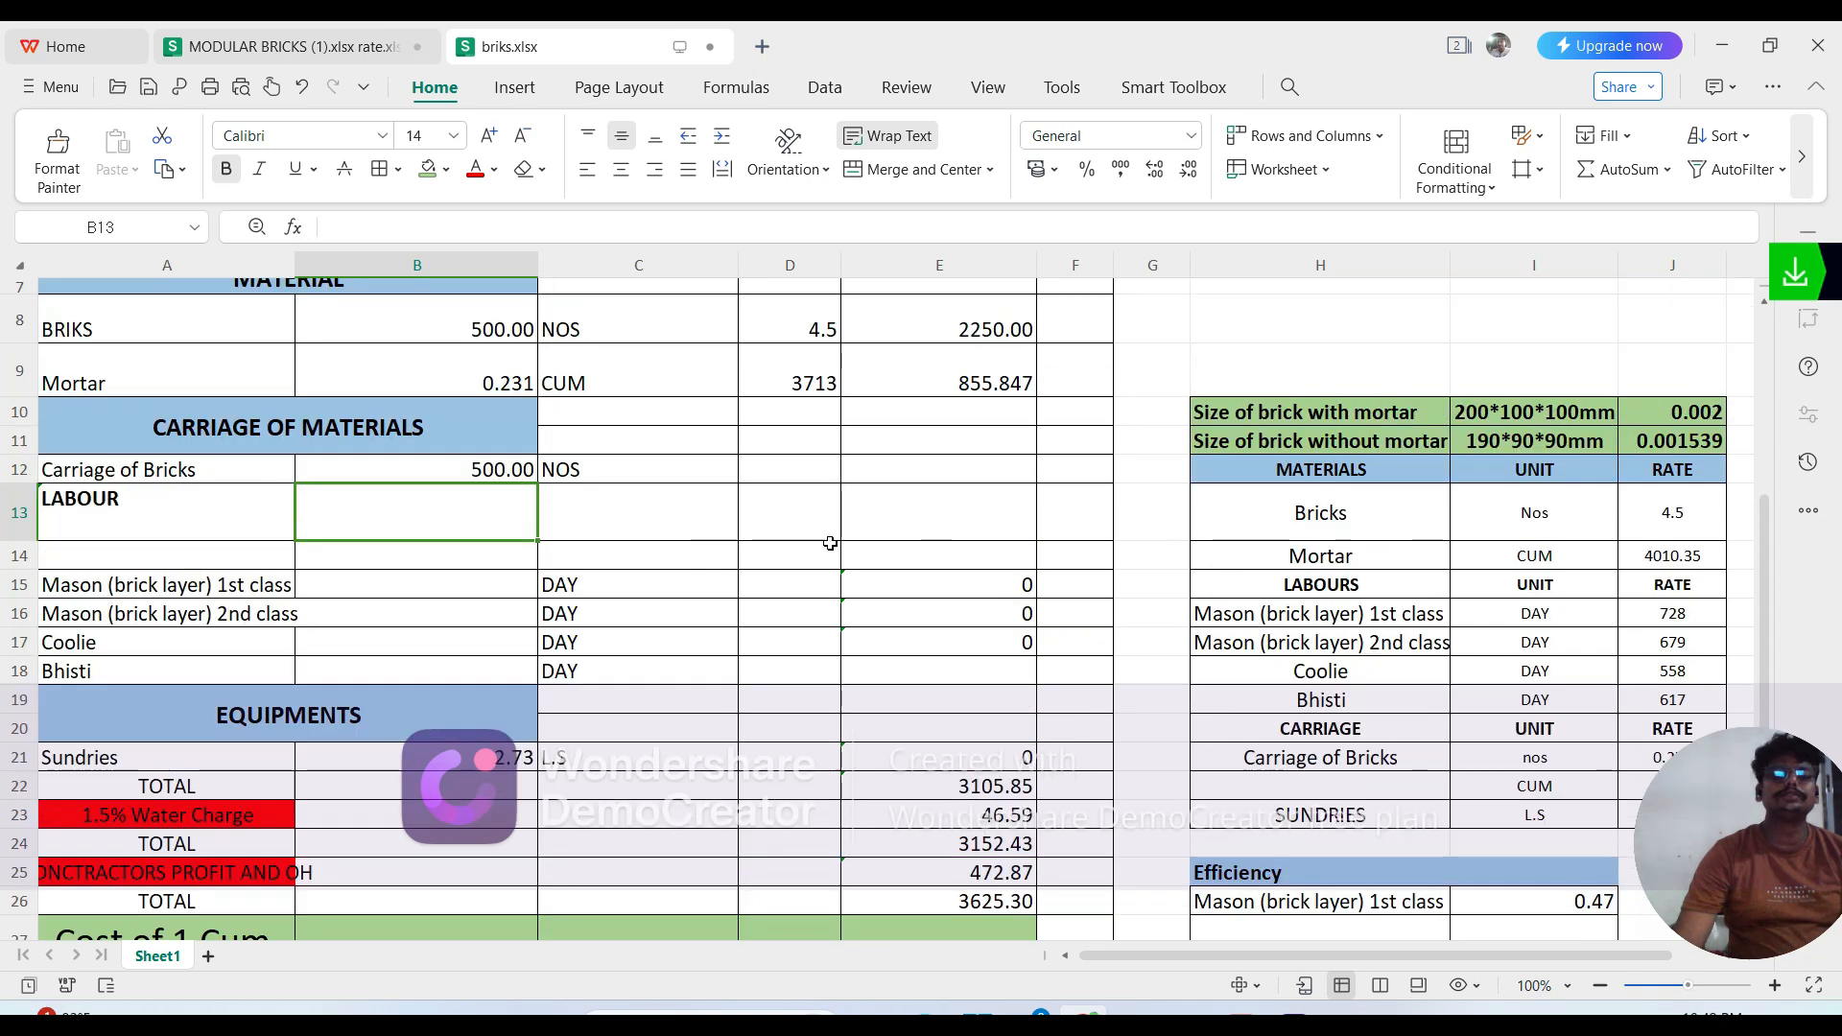
{"action": "left_click", "coordinate": [629, 471]}
{"action": "type", "text": "0.27"}
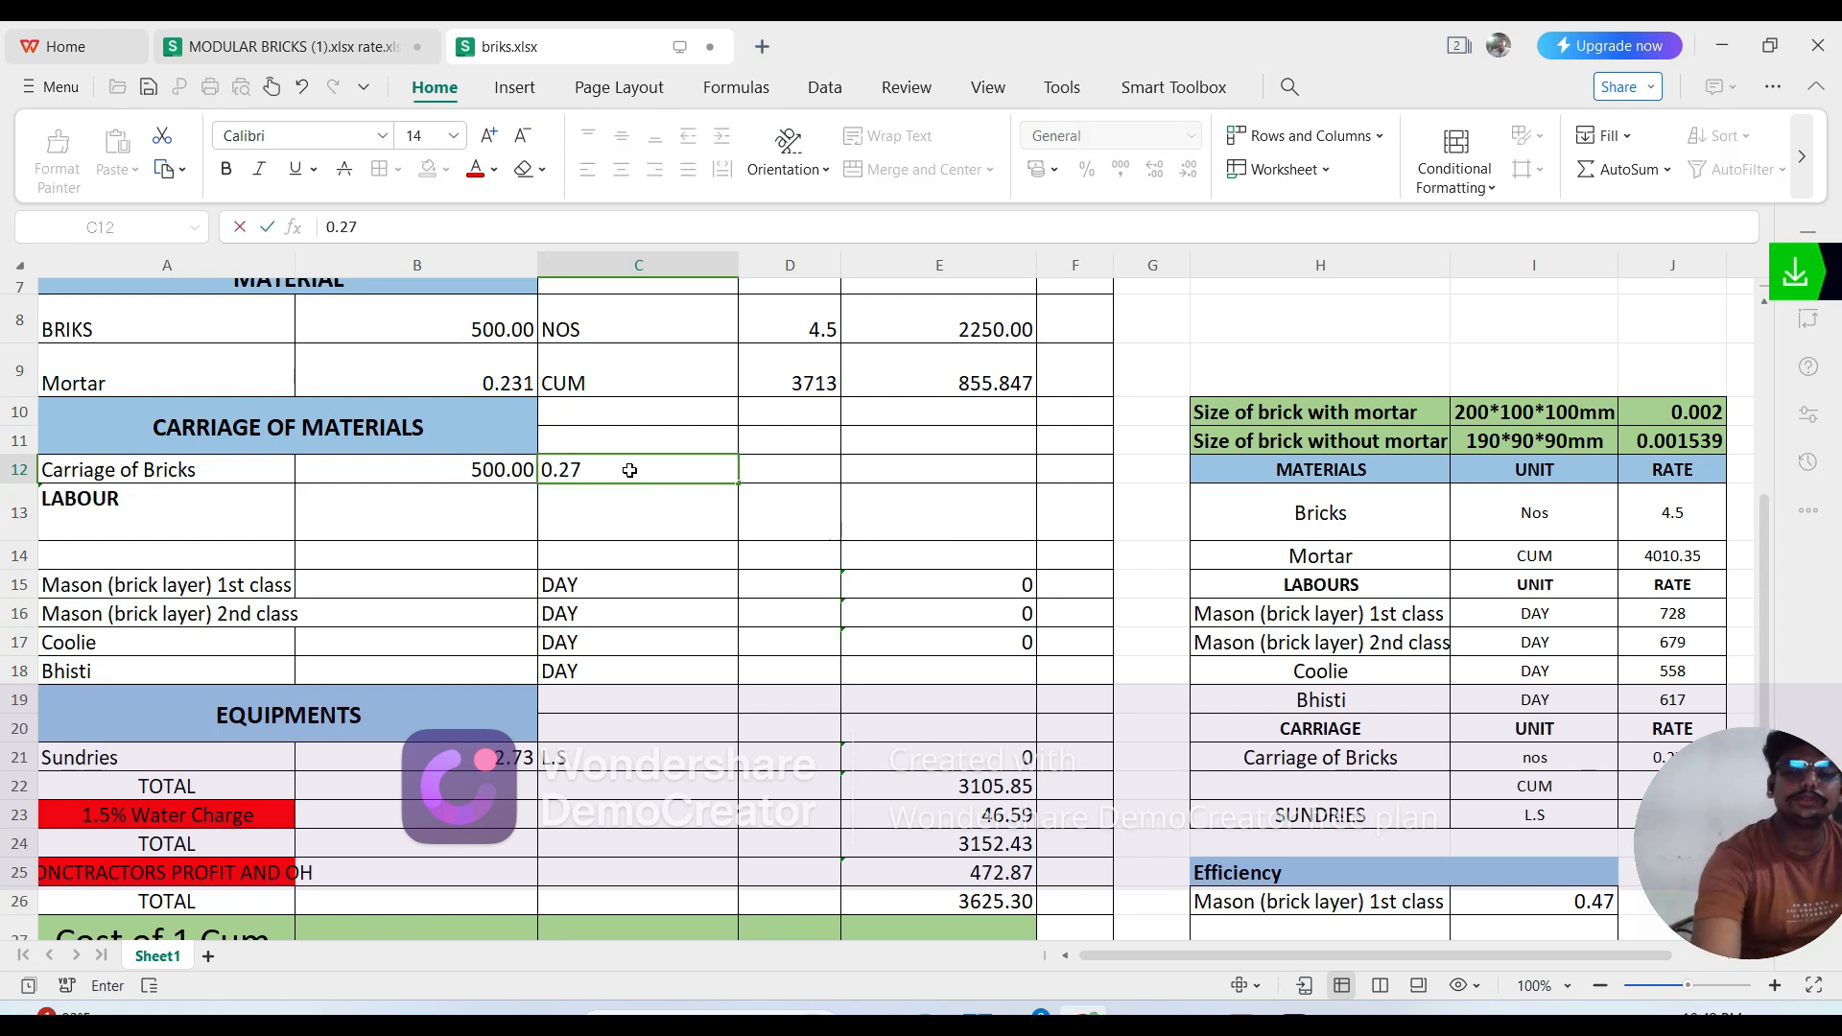
{"action": "type", "text": "6"}
{"action": "key", "text": "Return"}
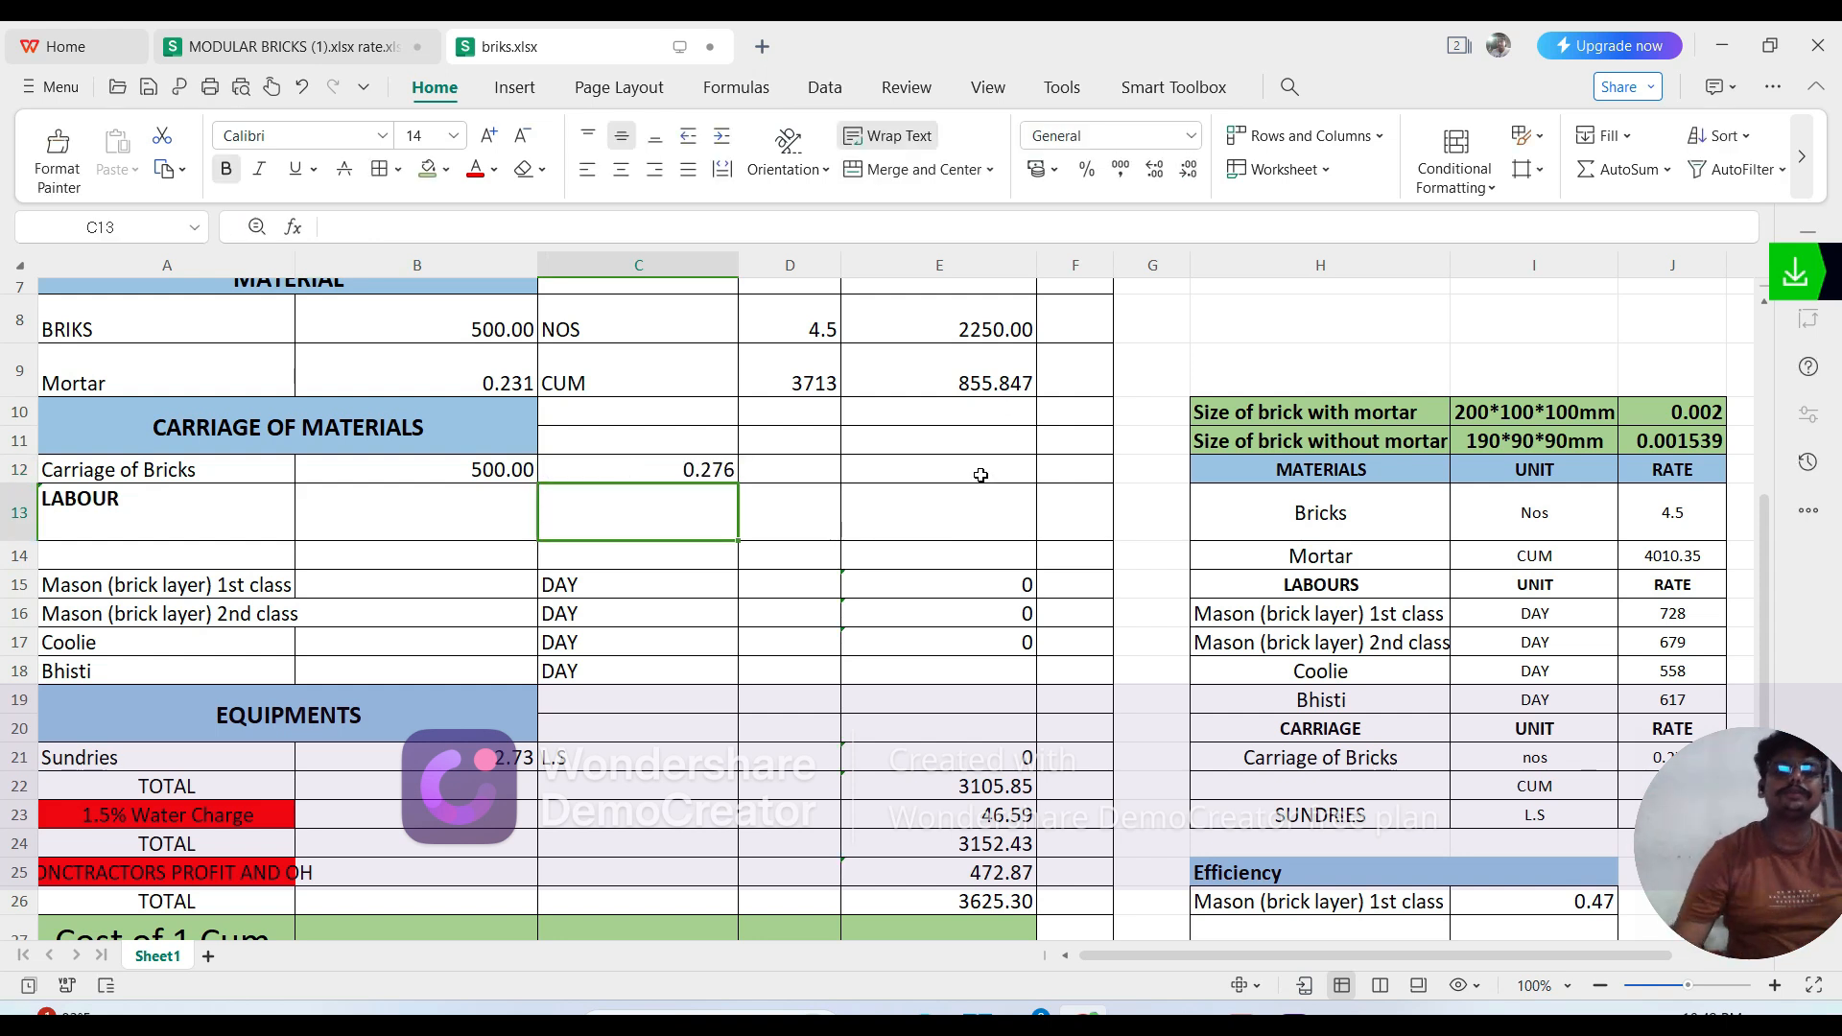
Step: Calculate the Carriage of Bricks amount in E12 with =B12*C12
{"action": "double_click", "coordinate": [967, 464]}
{"action": "type", "text": "="}
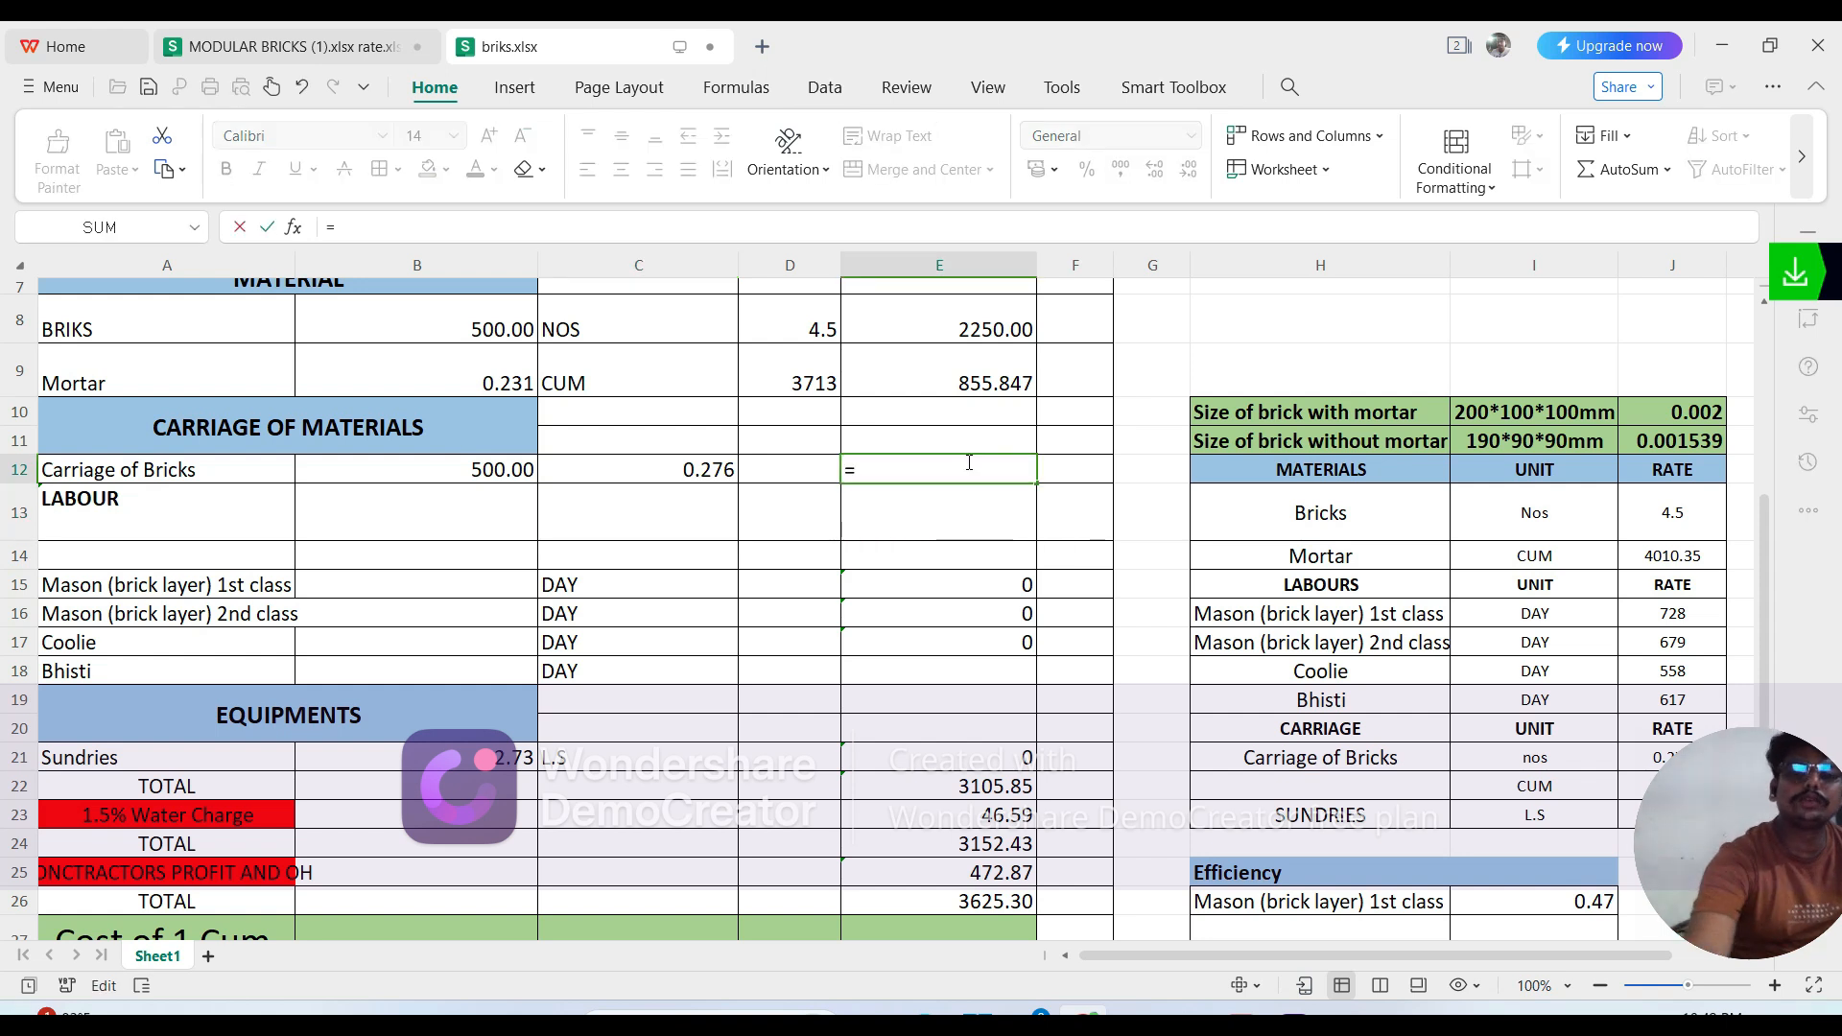
{"action": "left_click", "coordinate": [504, 475]}
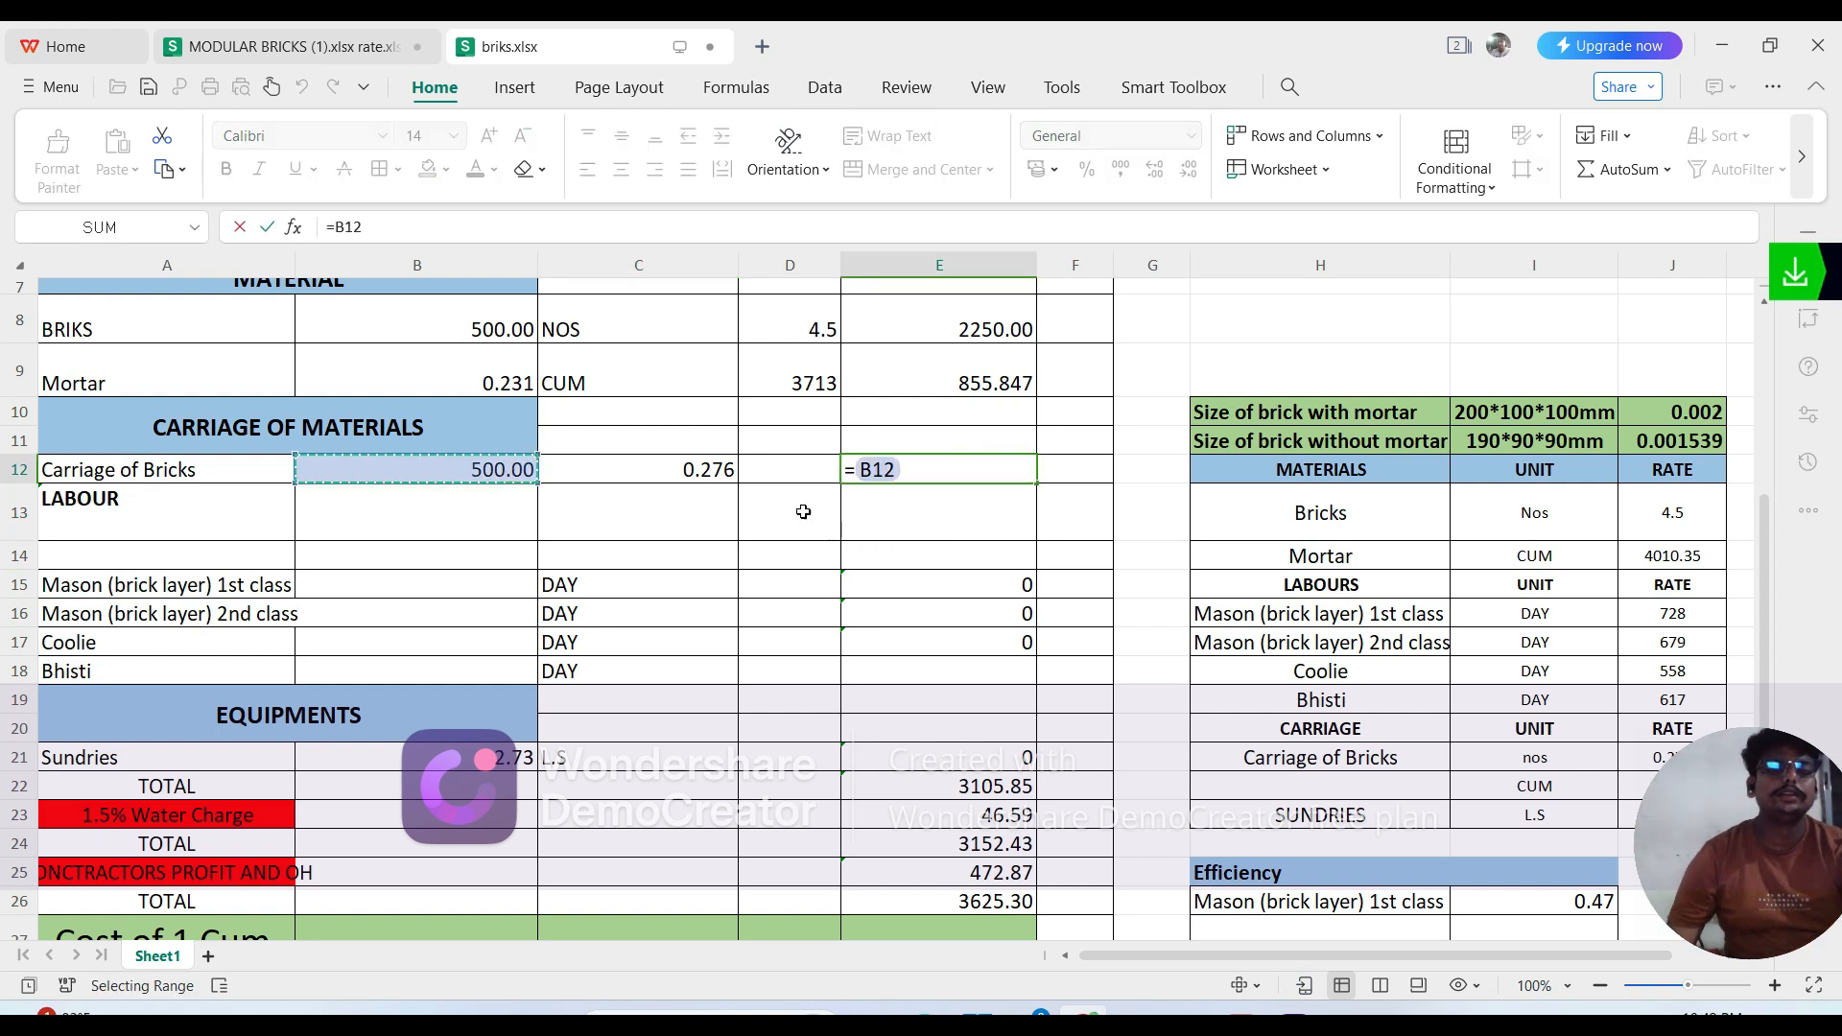
{"action": "type", "text": "*"}
{"action": "left_click", "coordinate": [671, 472]}
{"action": "key", "text": "Return"}
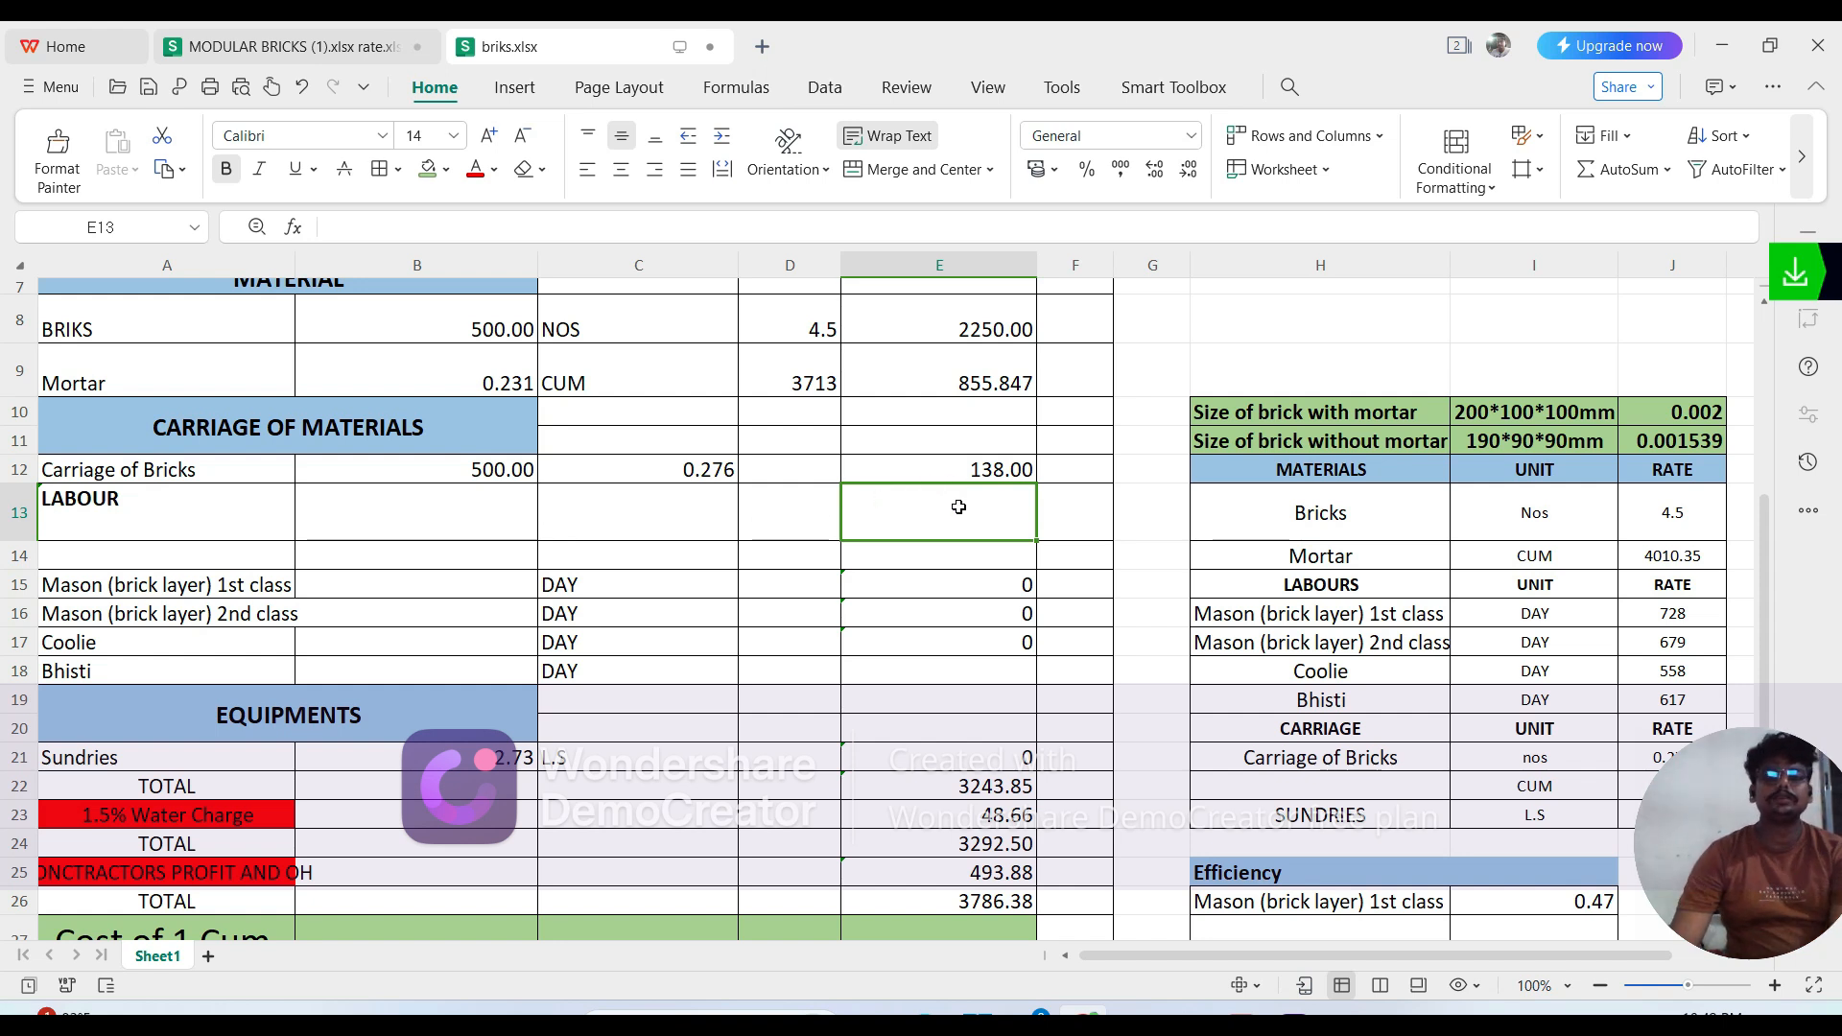
{"action": "scroll", "coordinate": [958, 505], "scroll_direction": "down", "scroll_amount": 1}
{"action": "scroll", "coordinate": [255, 515], "scroll_direction": "down", "scroll_amount": 1}
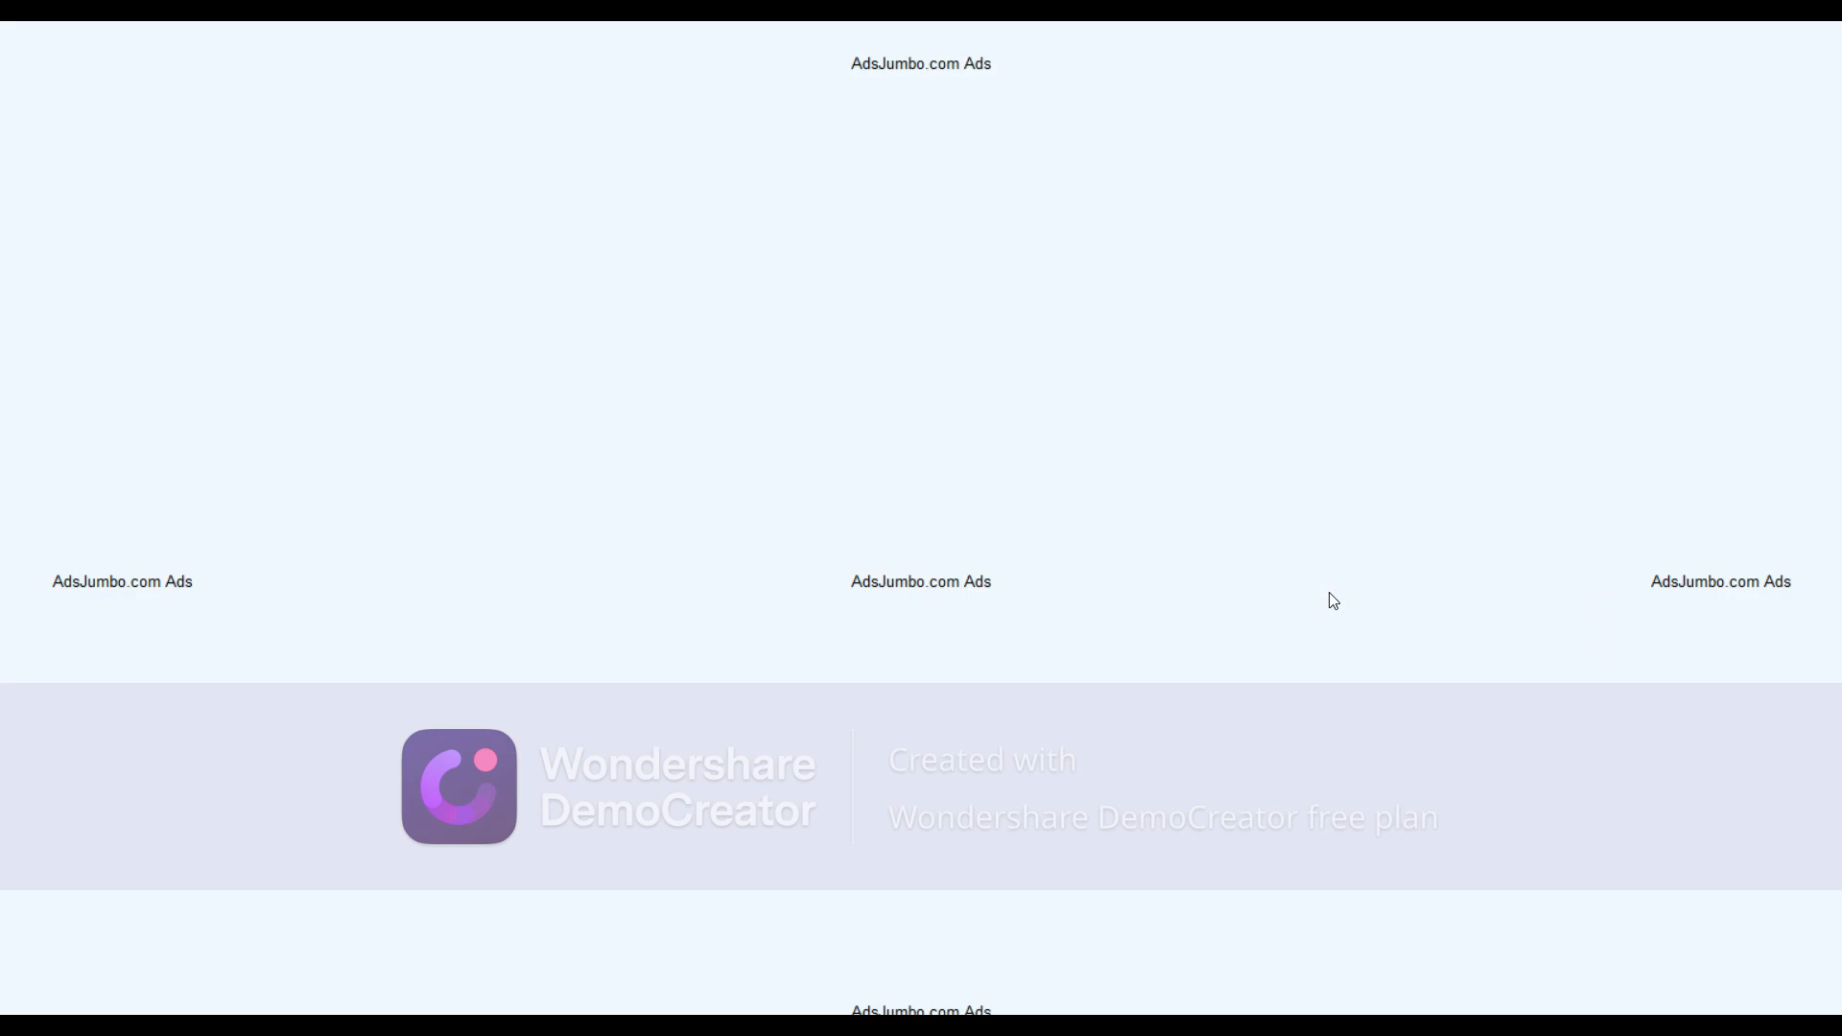
{"action": "key", "text": "super"}
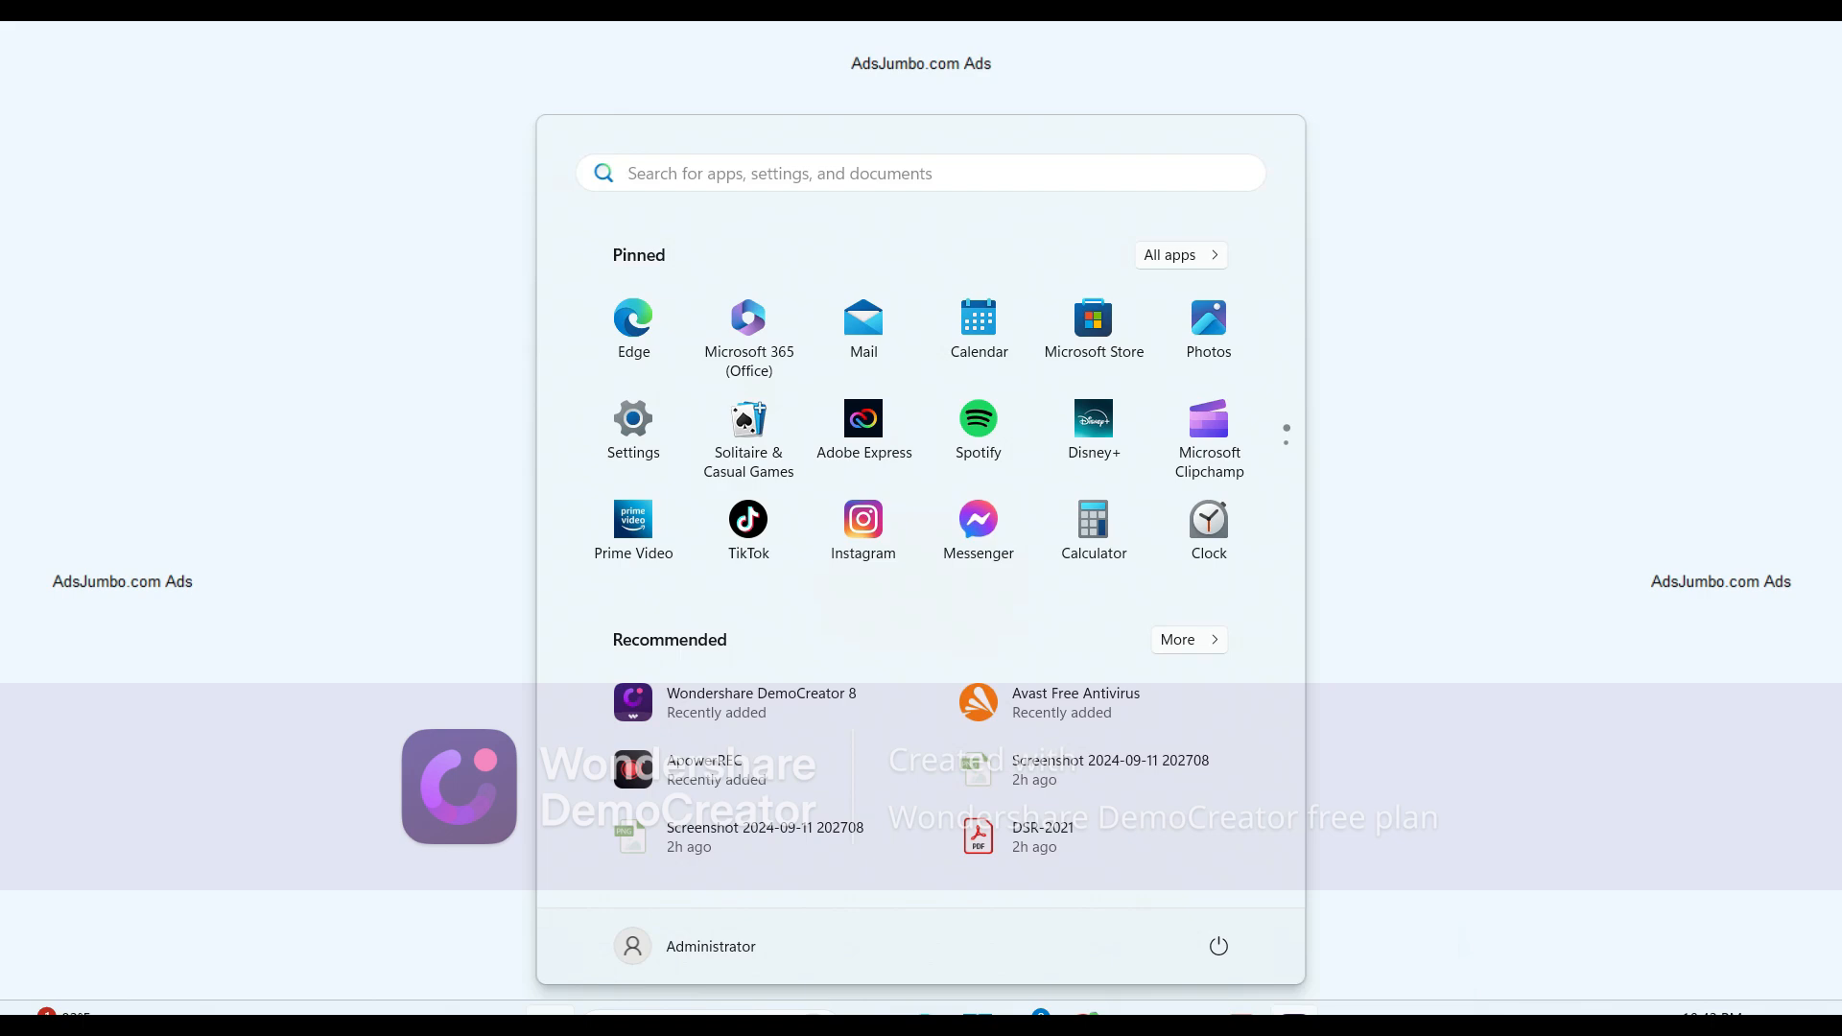
{"action": "left_click", "coordinate": [1383, 827]}
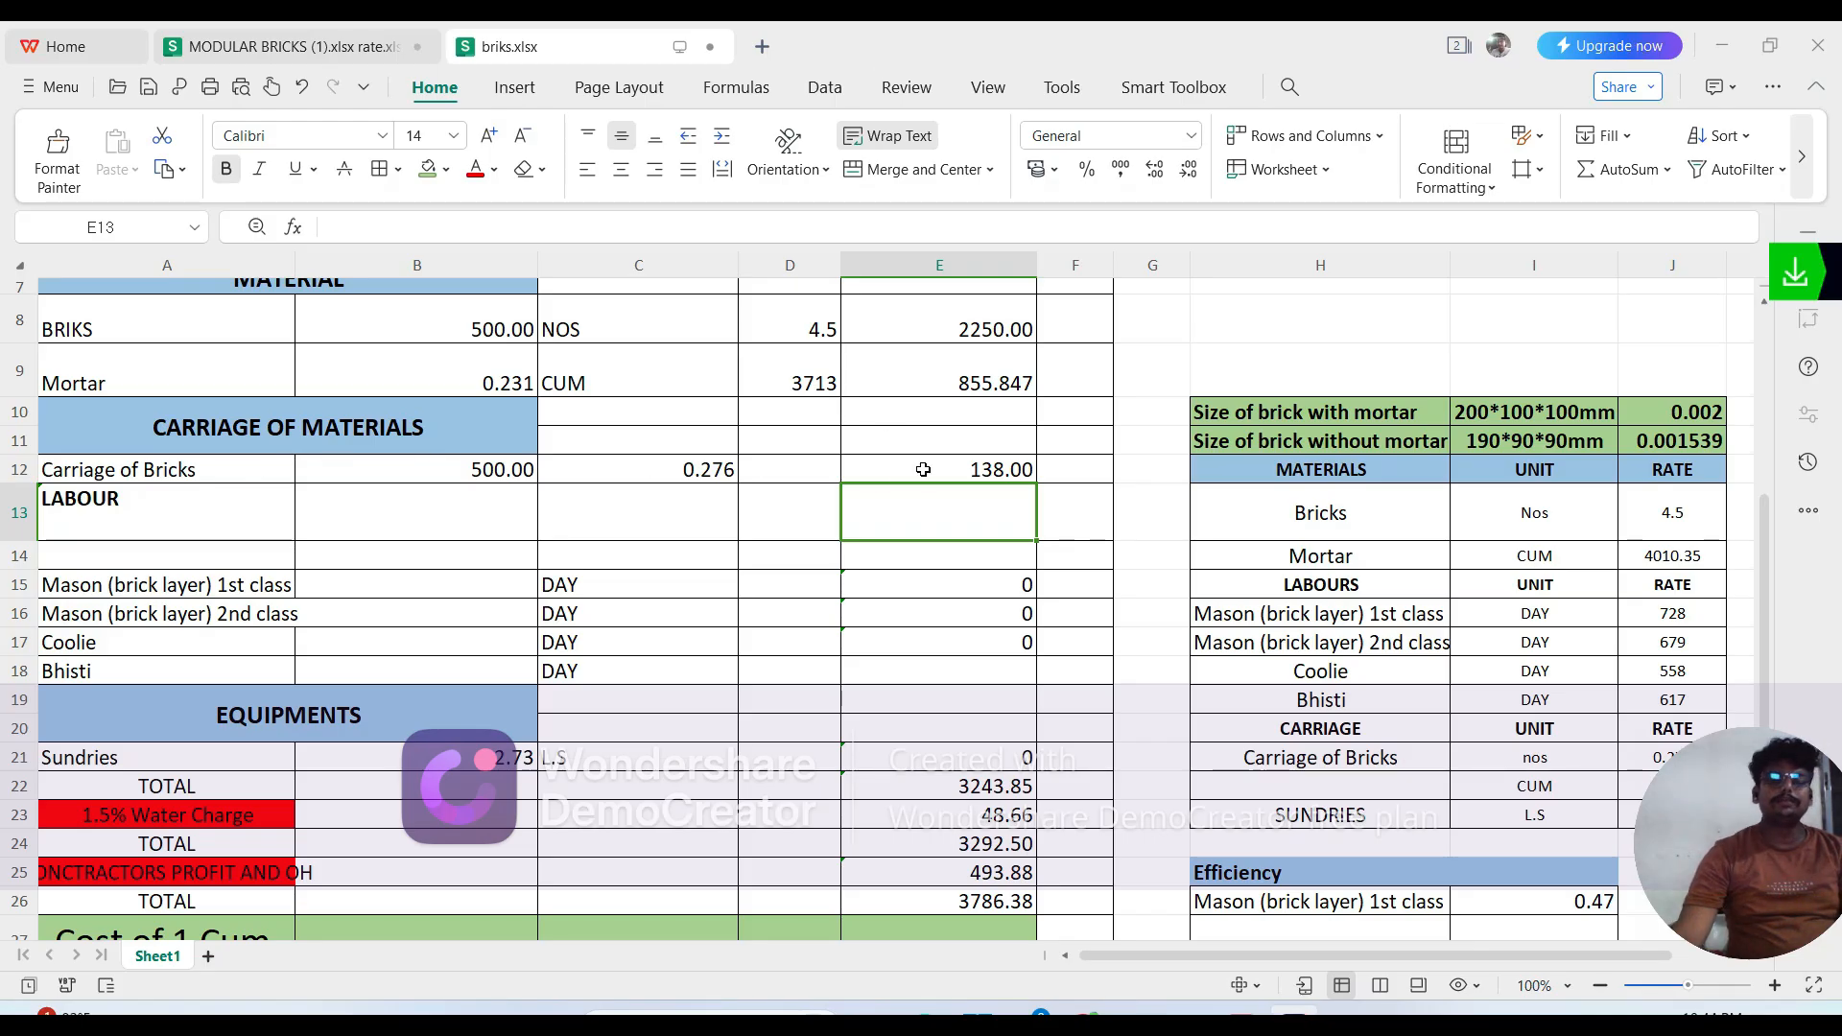
Step: Calculate the Mason (brick layer) 1st class quantity in B15 with =0.47*F3, using its efficiency value and the brickwork volume
{"action": "scroll", "coordinate": [112, 498], "scroll_direction": "down", "scroll_amount": 1}
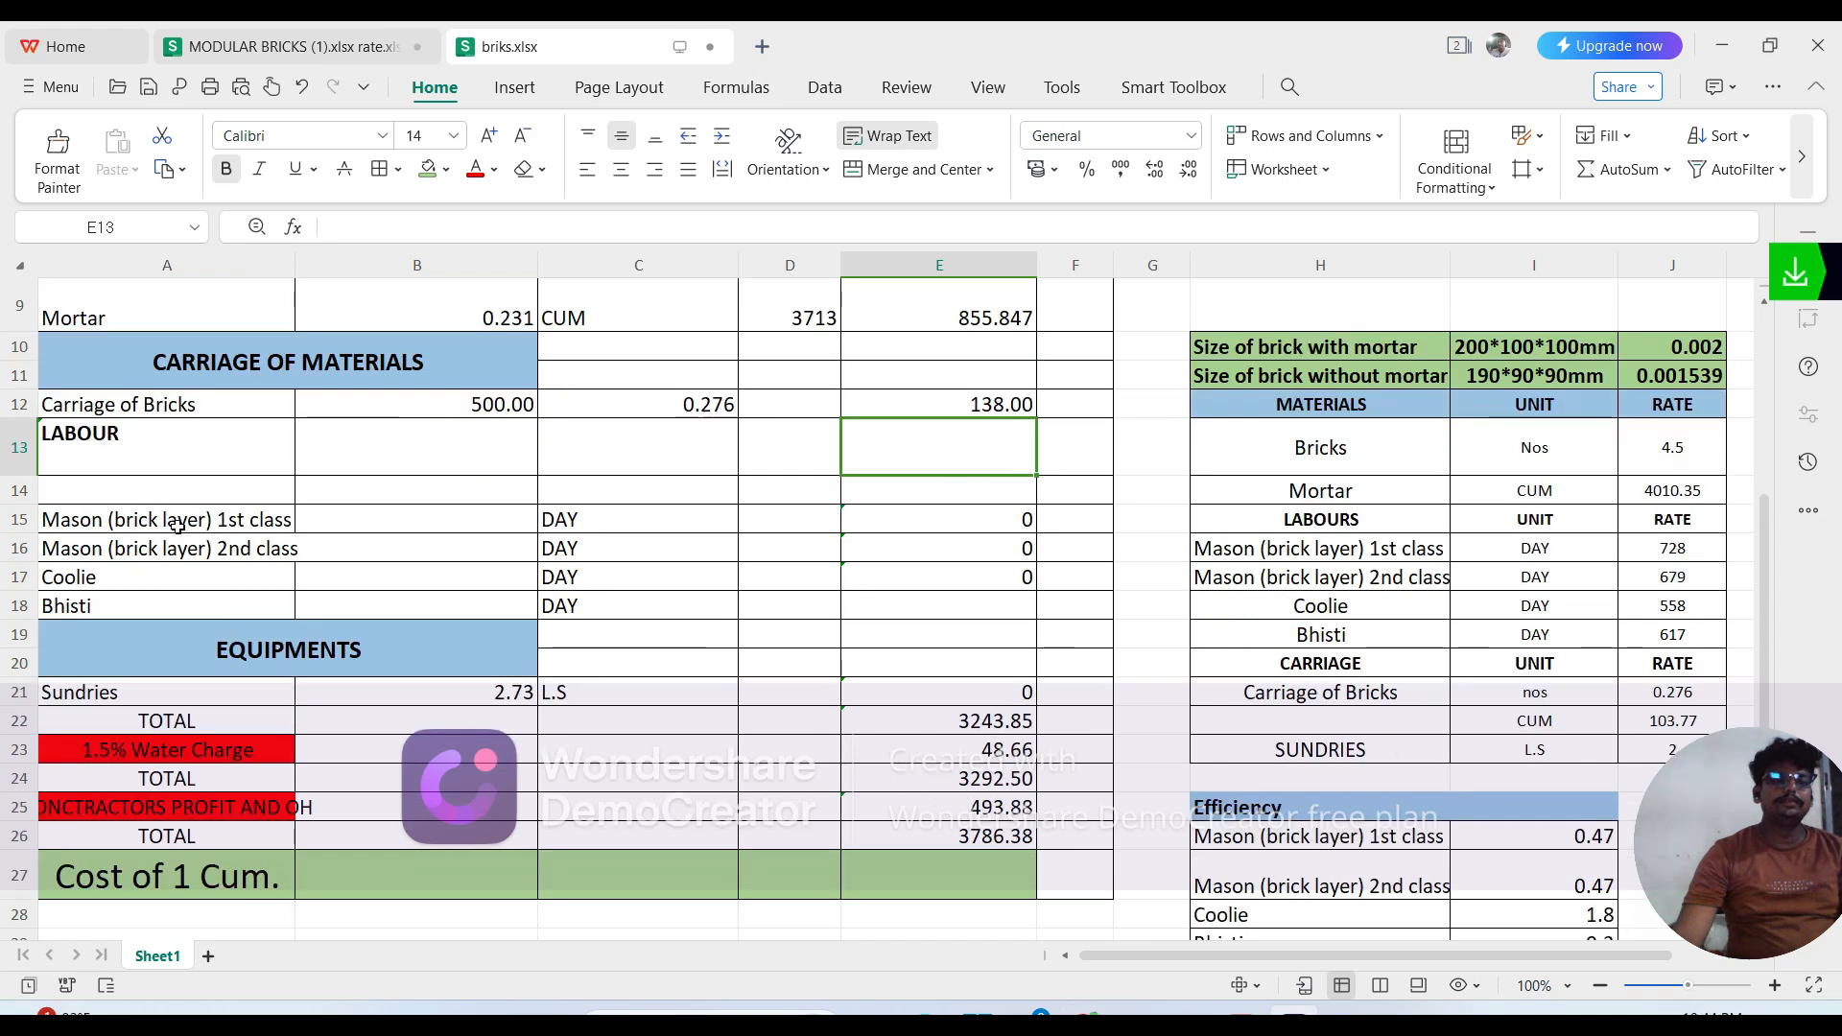
{"action": "left_click", "coordinate": [192, 513]}
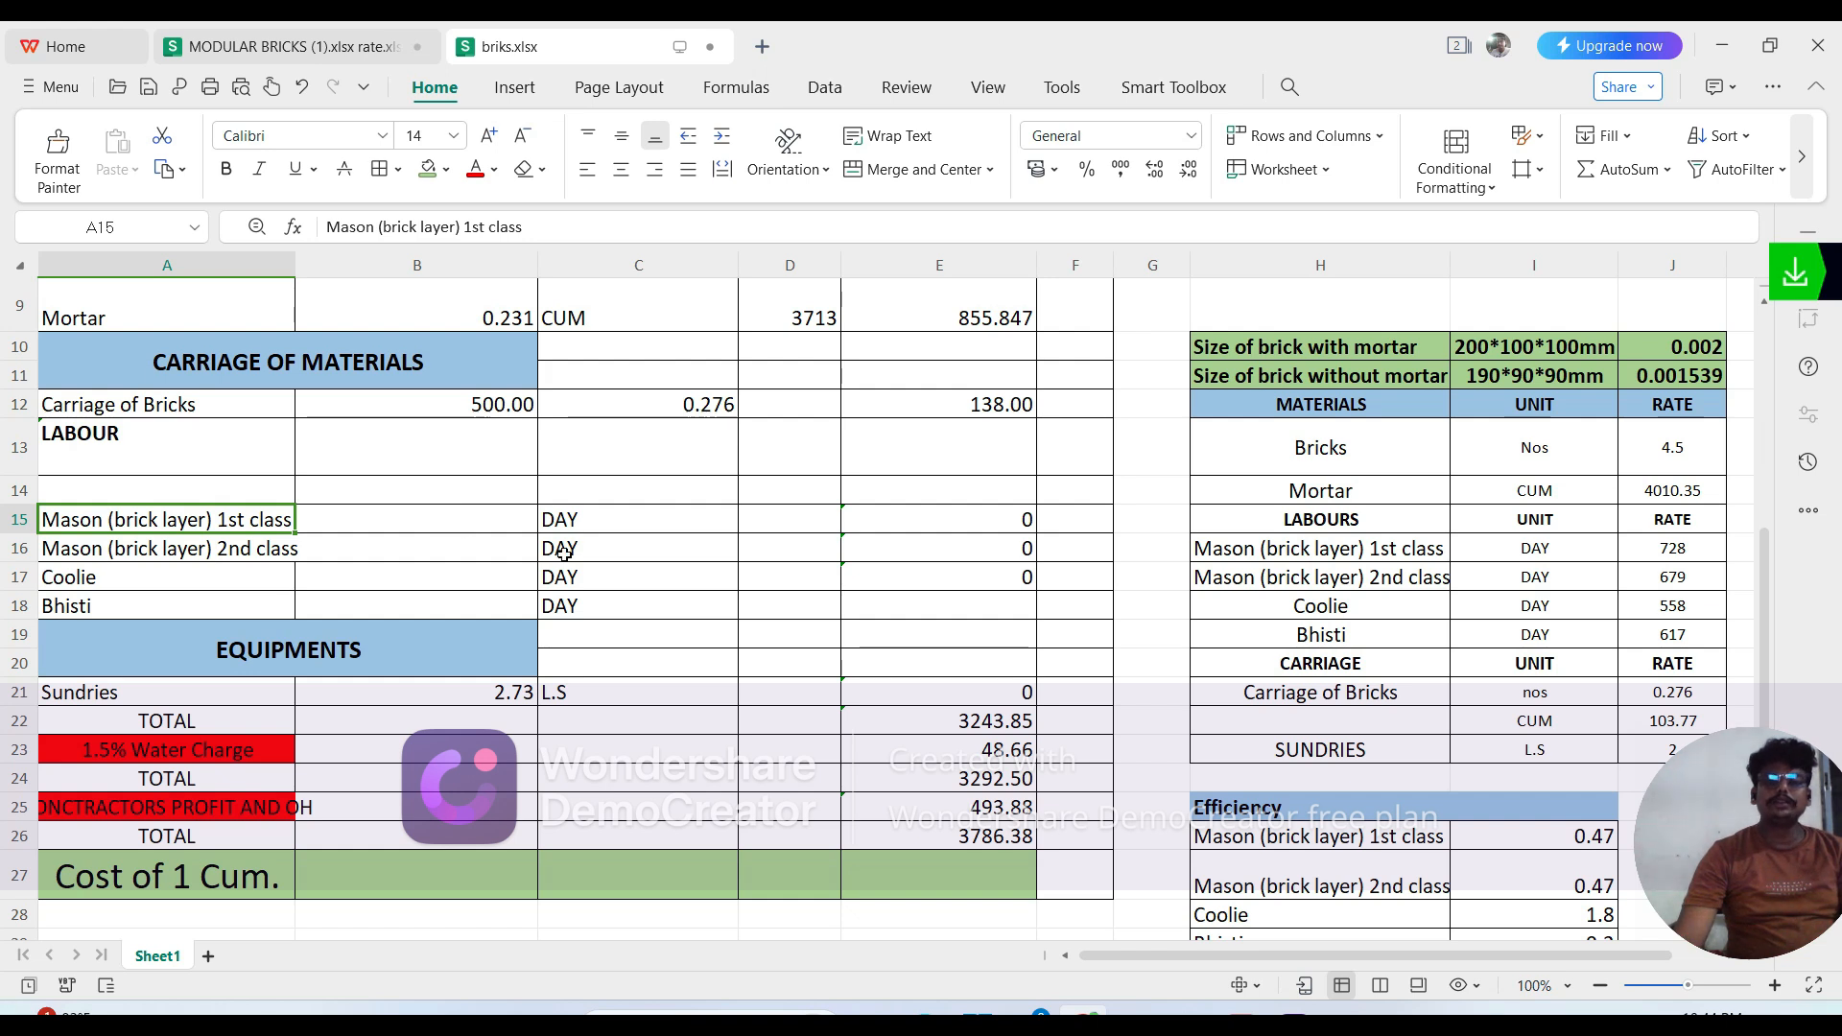
{"action": "scroll", "coordinate": [1075, 744], "scroll_direction": "down", "scroll_amount": 1}
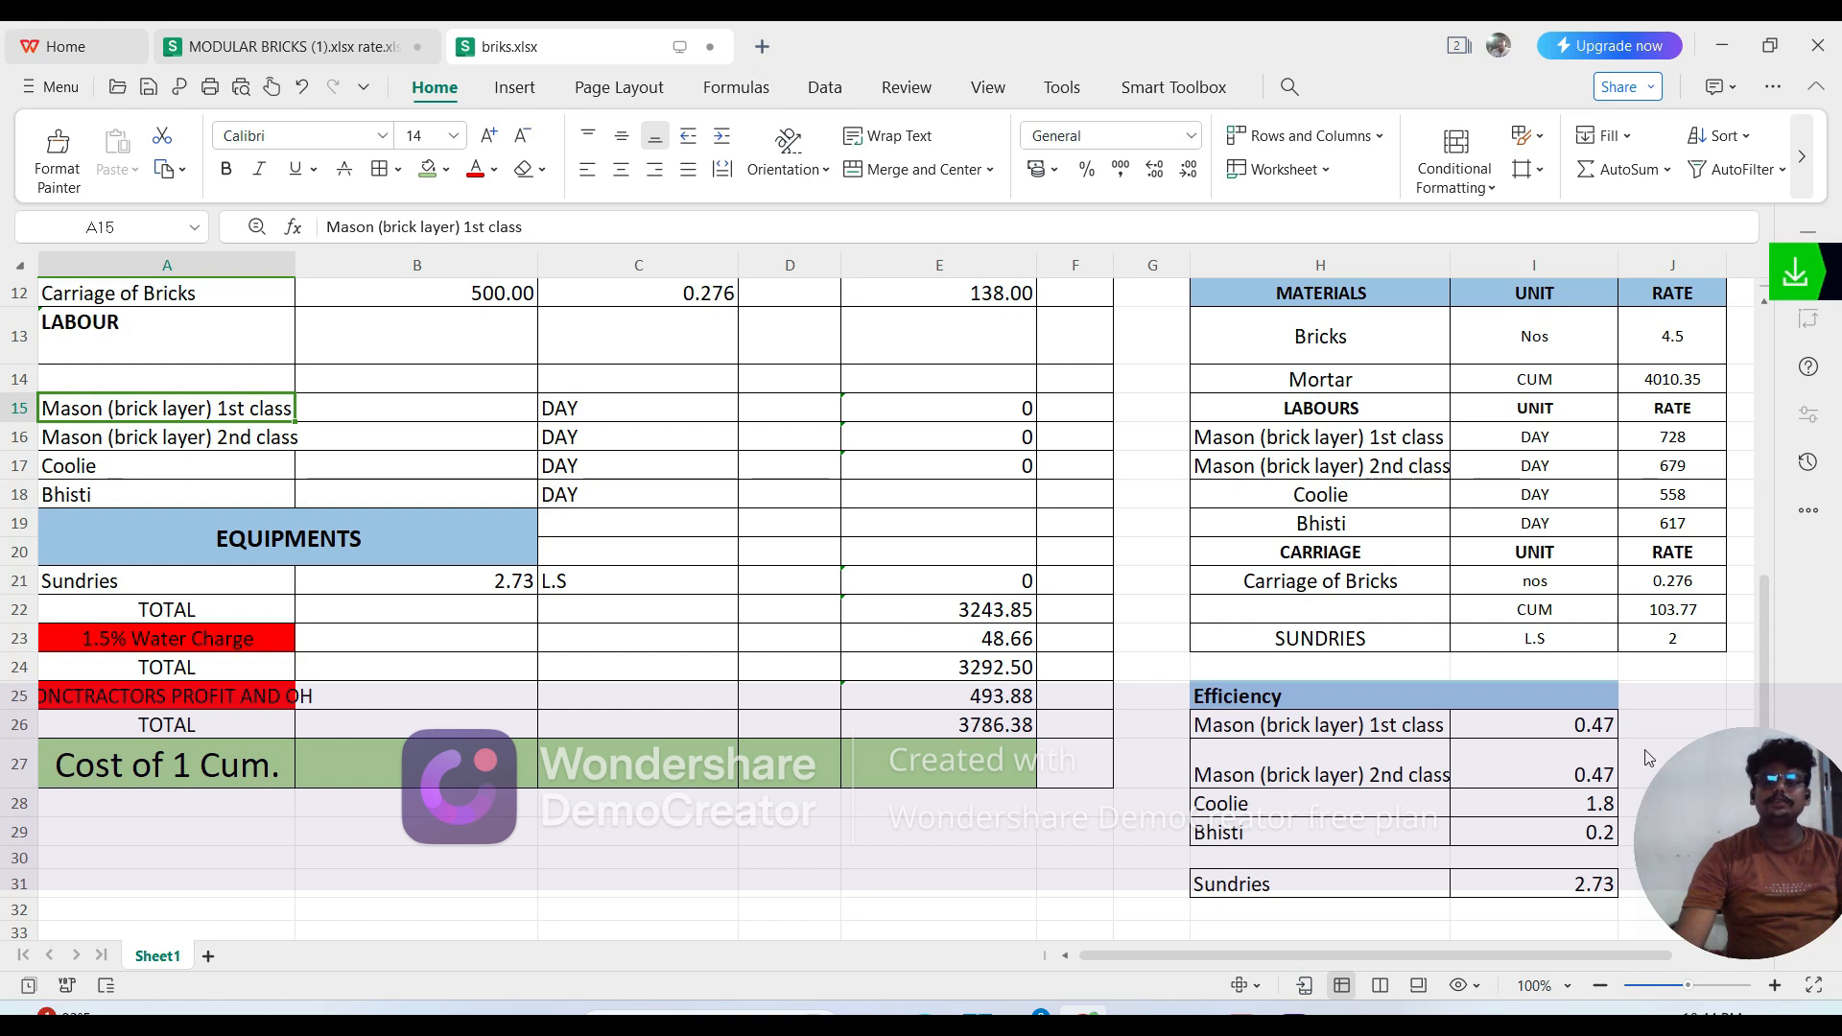
{"action": "left_click", "coordinate": [445, 412]}
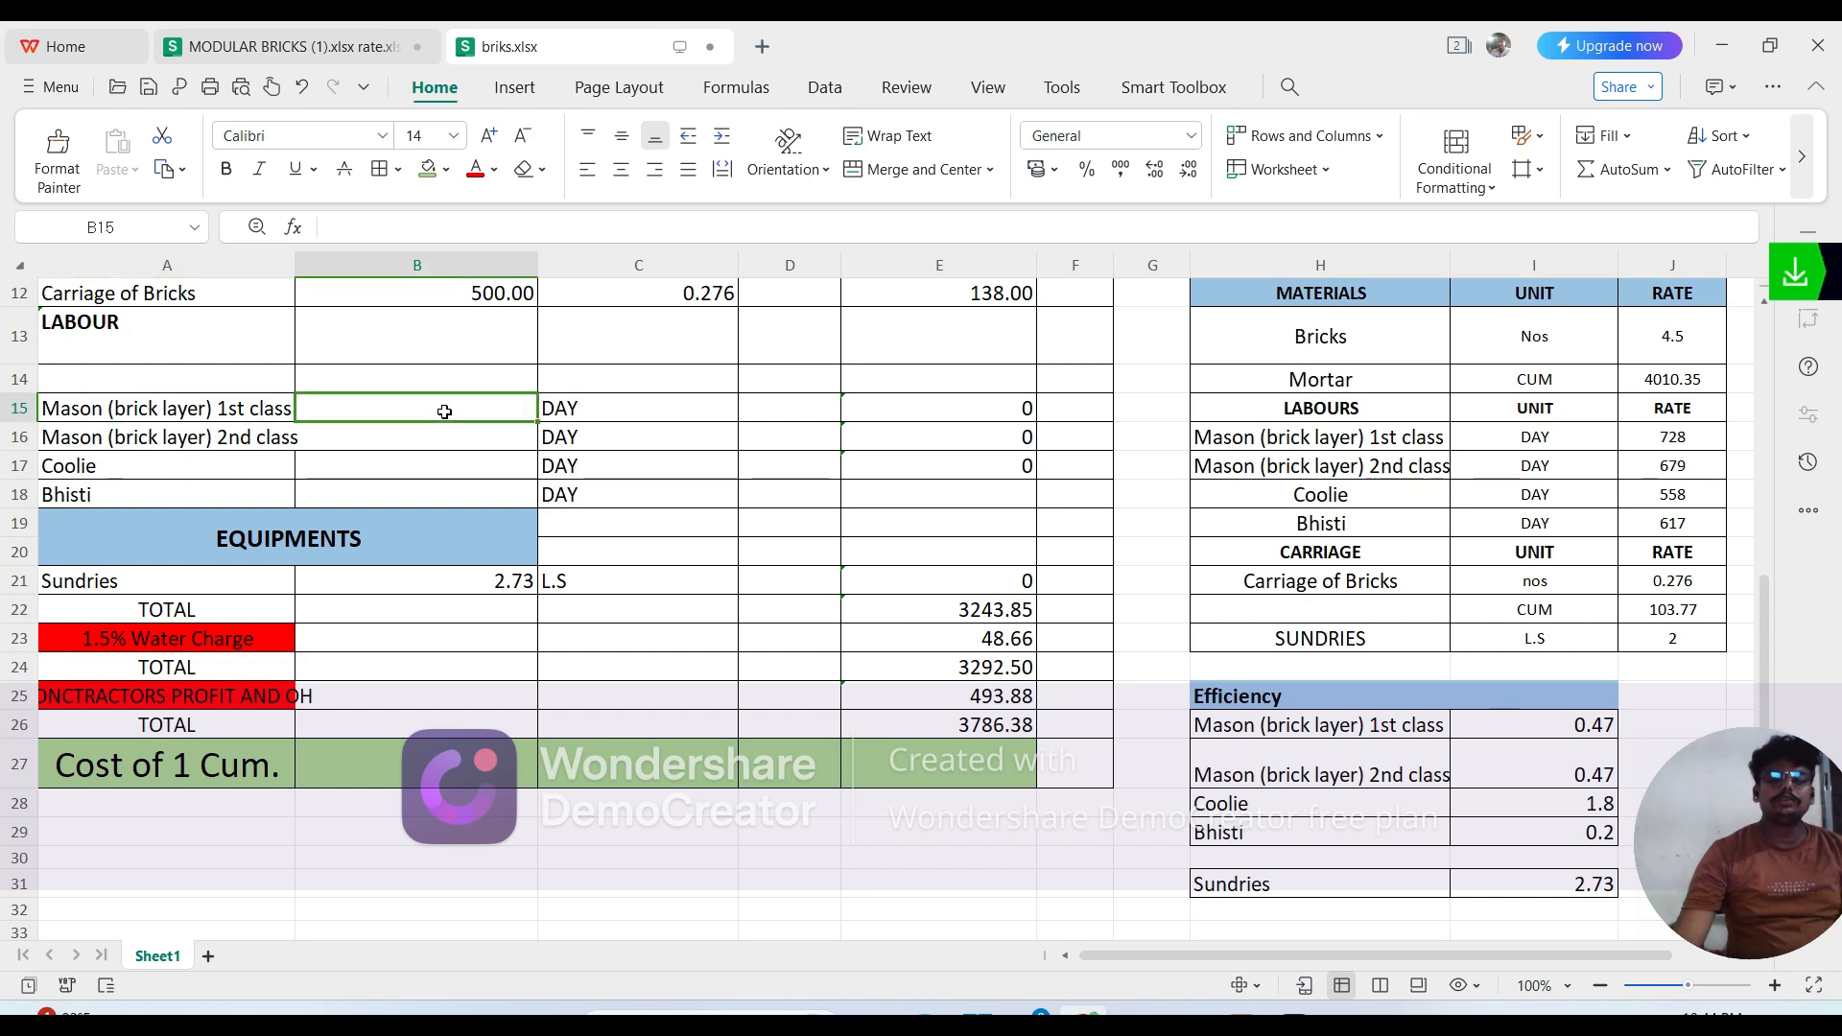
{"action": "type", "text": "=0.47*"}
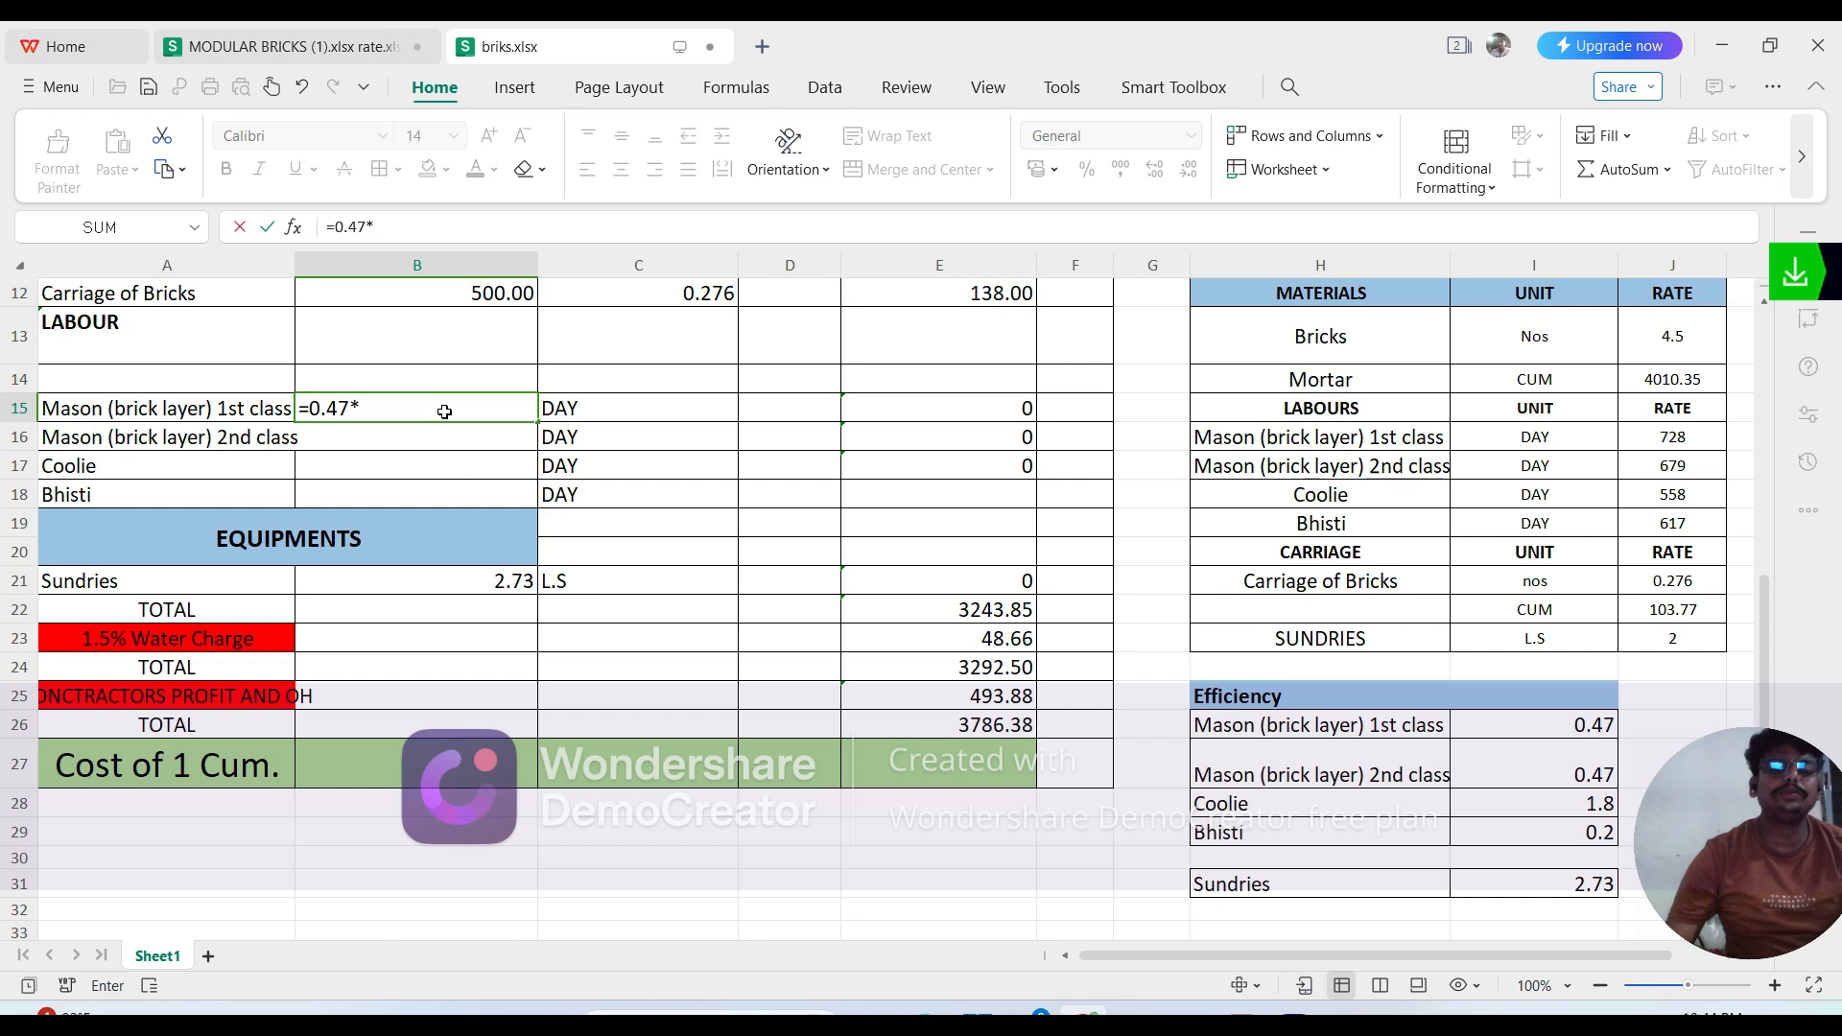
{"action": "scroll", "coordinate": [445, 411], "scroll_direction": "up", "scroll_amount": 4}
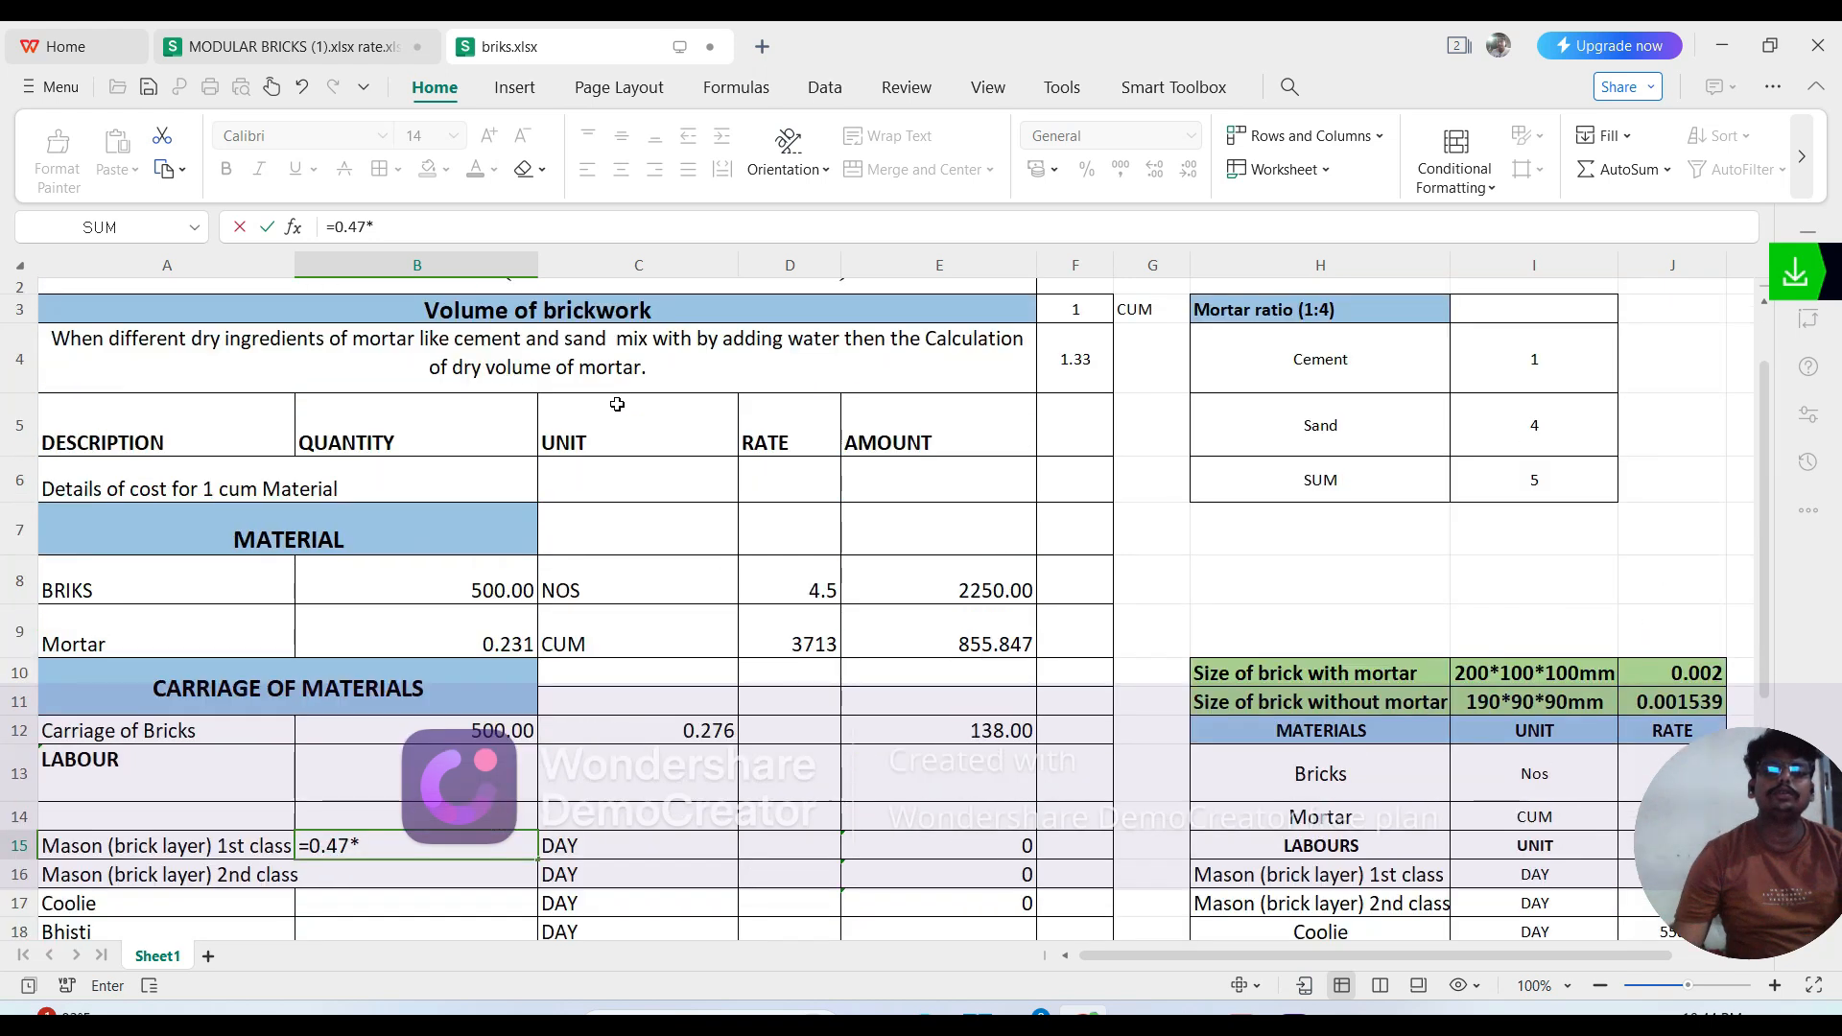
{"action": "left_click", "coordinate": [1076, 398]}
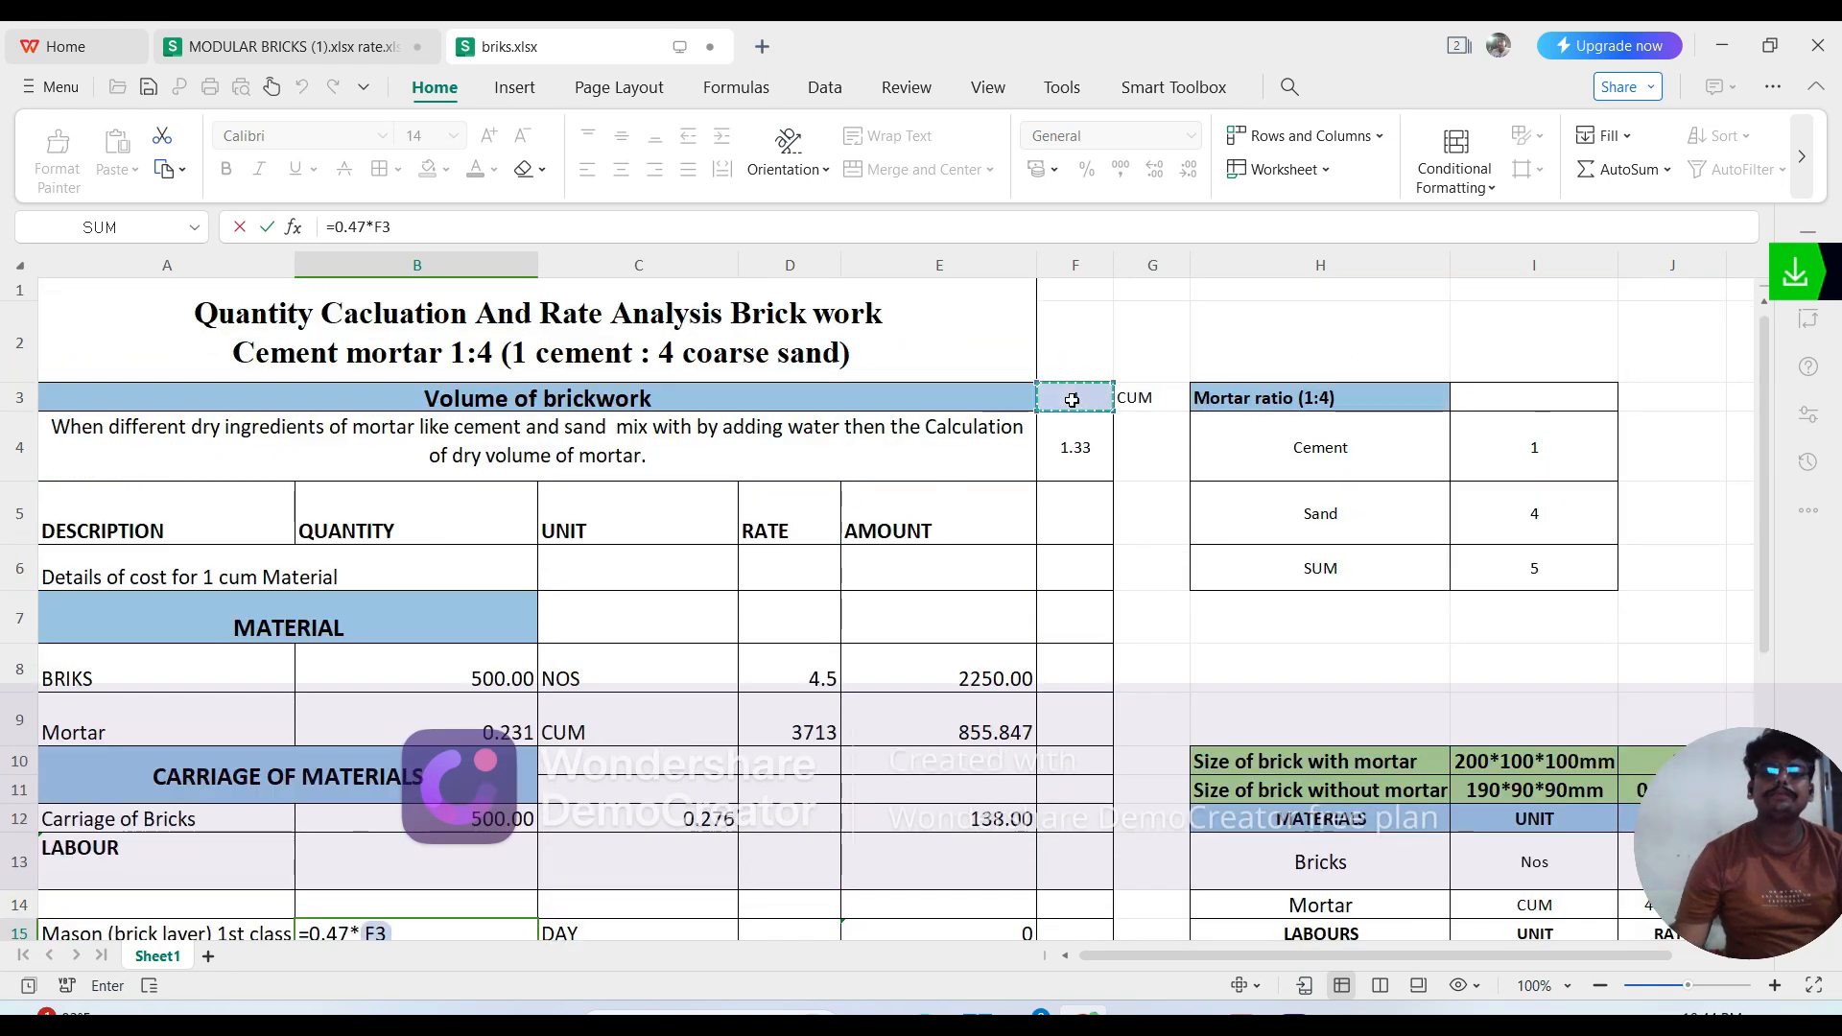
{"action": "scroll", "coordinate": [487, 581], "scroll_direction": "down", "scroll_amount": 3}
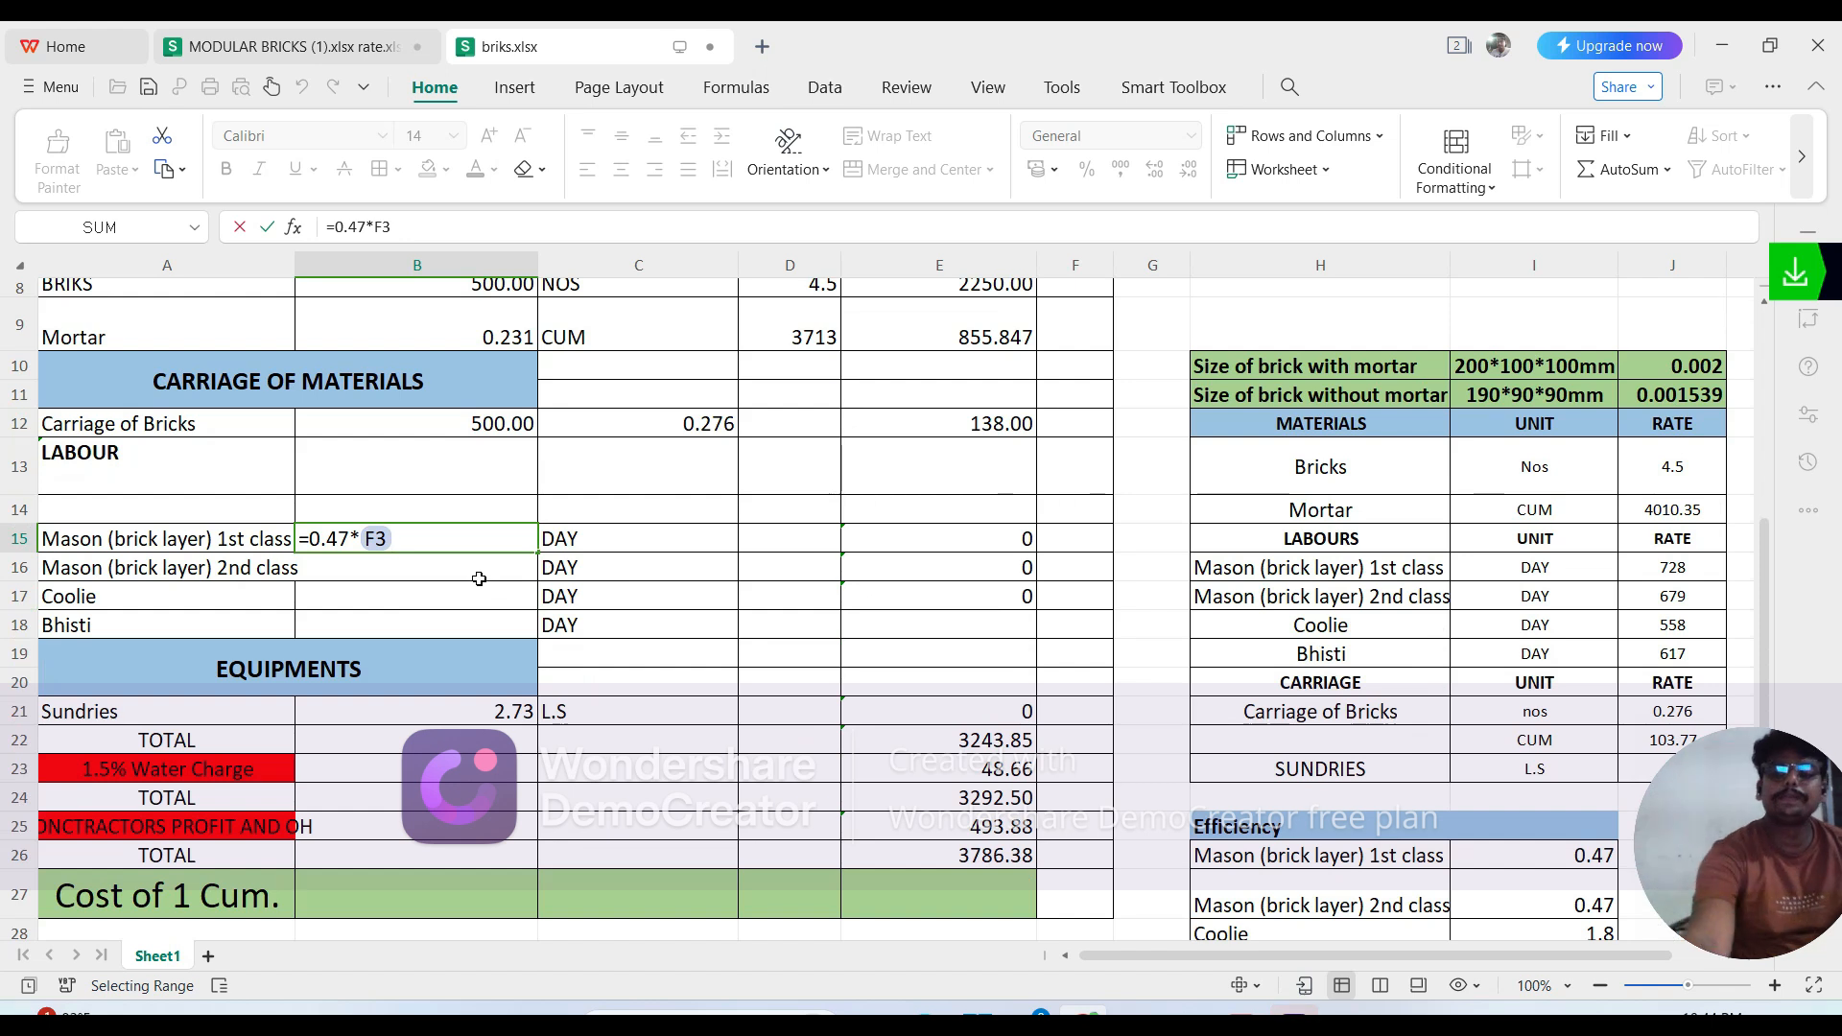
{"action": "key", "text": "Return"}
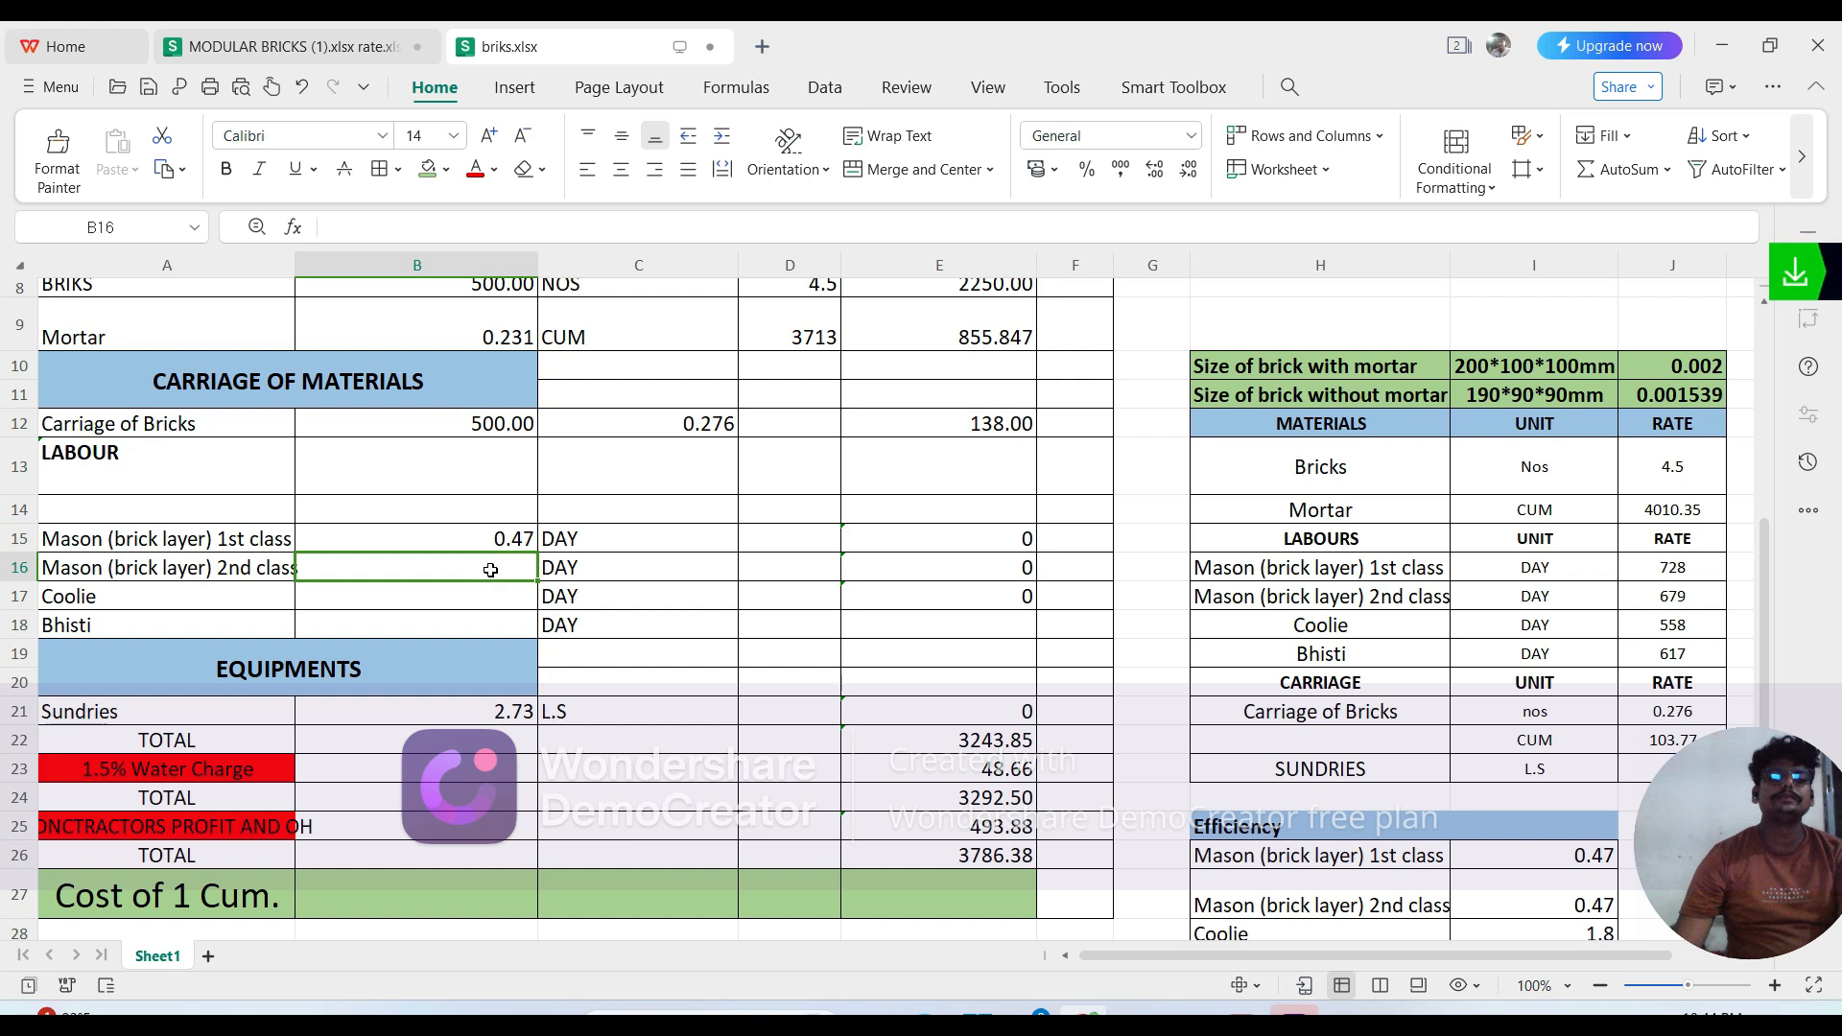
Step: Check the 2nd class mason's efficiency value and calculate the Mason (brick layer) 2nd class quantity in B16 with =0.47*F3
{"action": "double_click", "coordinate": [492, 567]}
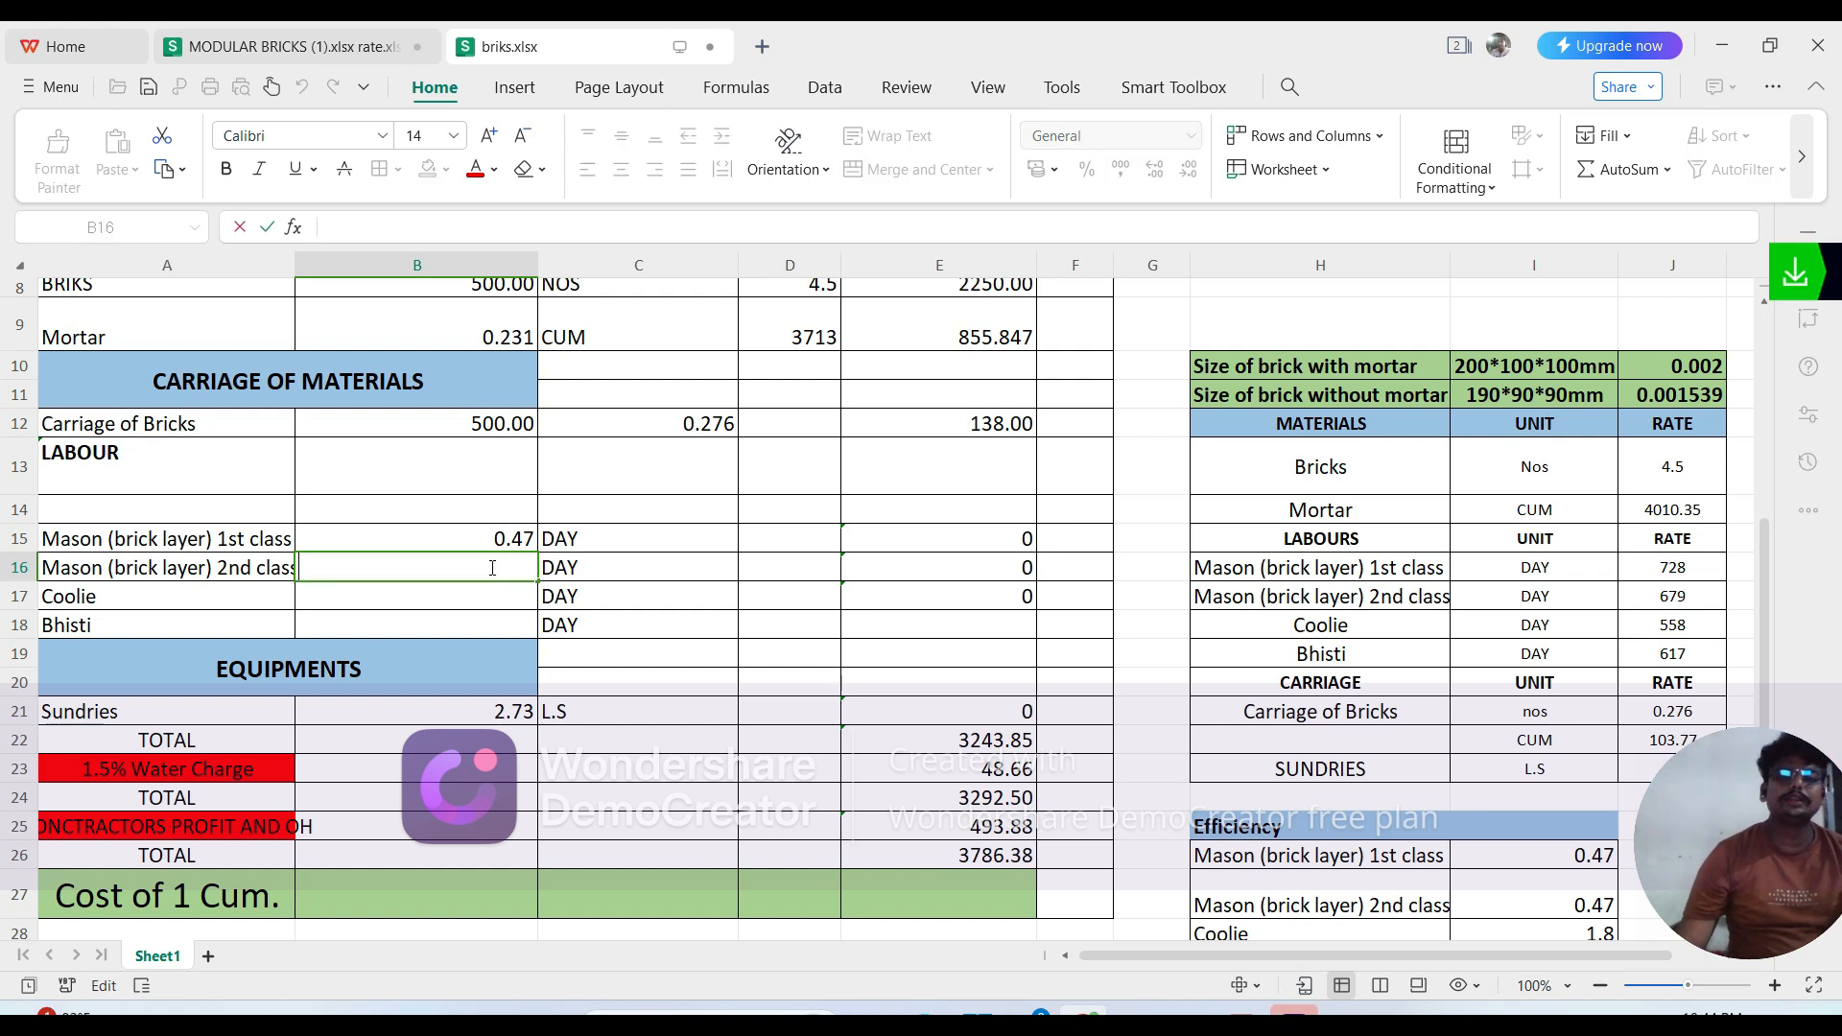
{"action": "type", "text": "="}
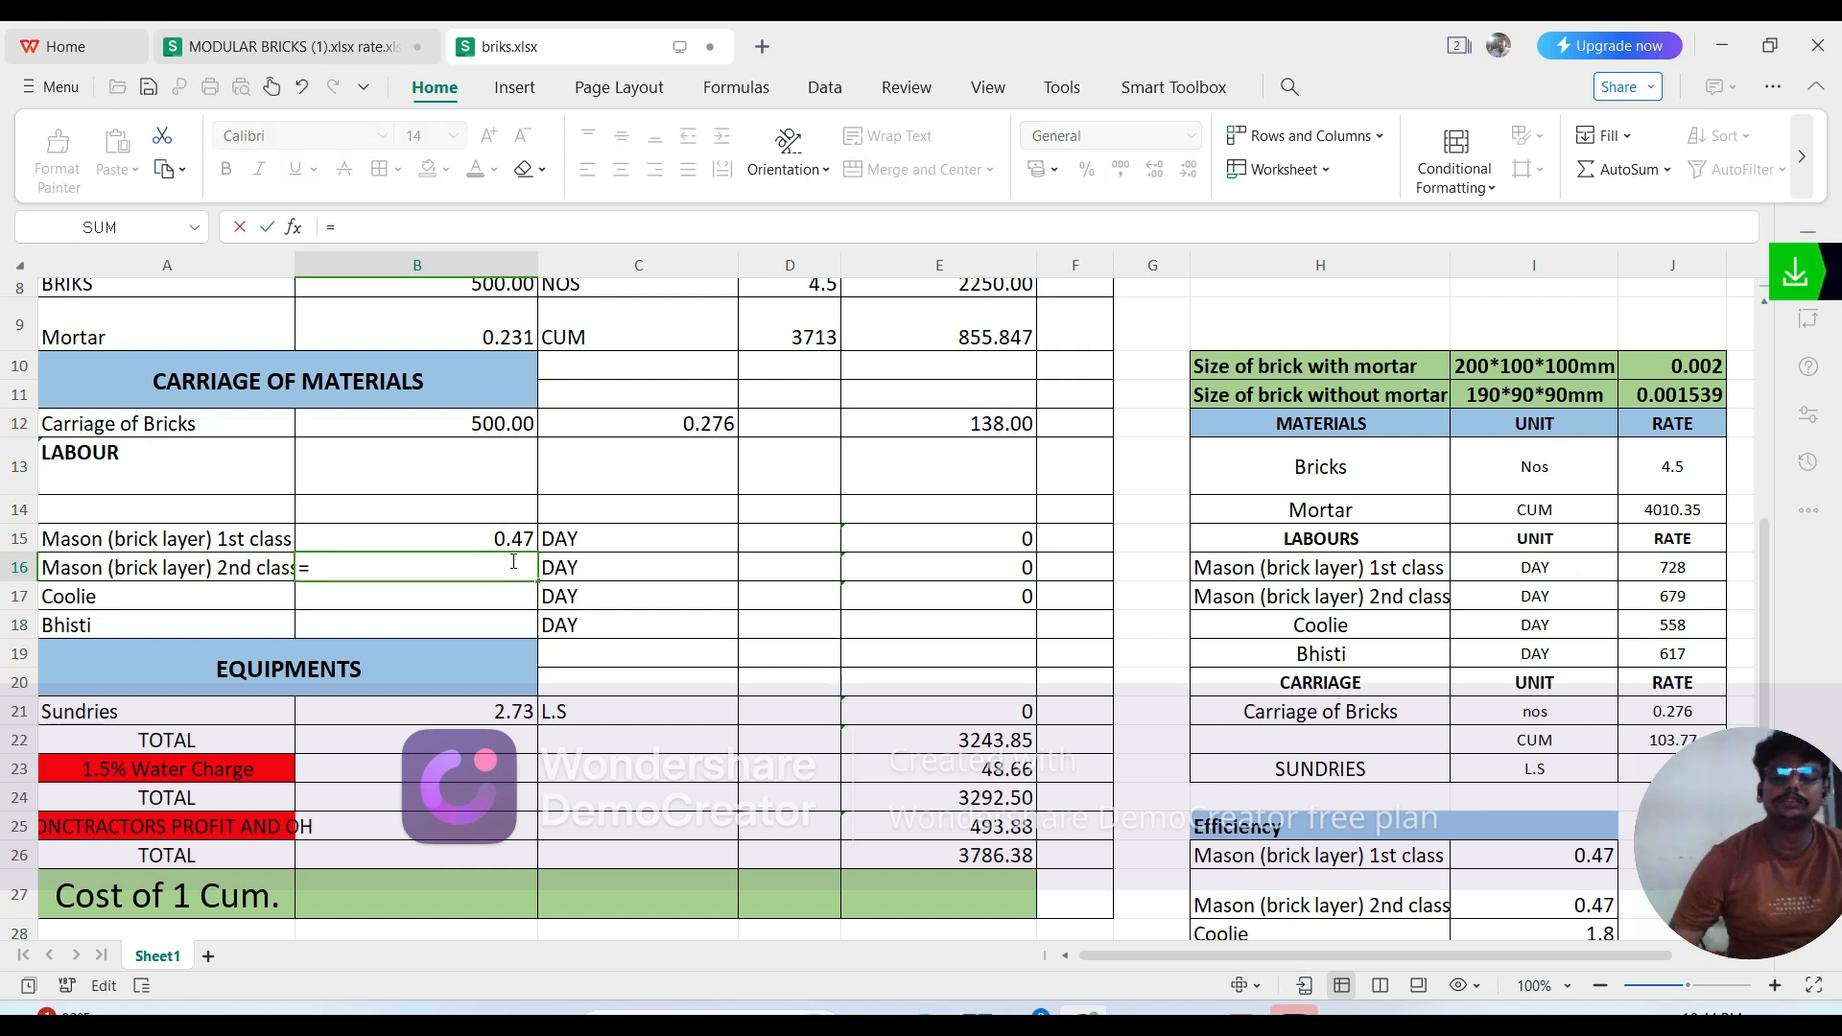
{"action": "scroll", "coordinate": [1122, 588], "scroll_direction": "down", "scroll_amount": 4}
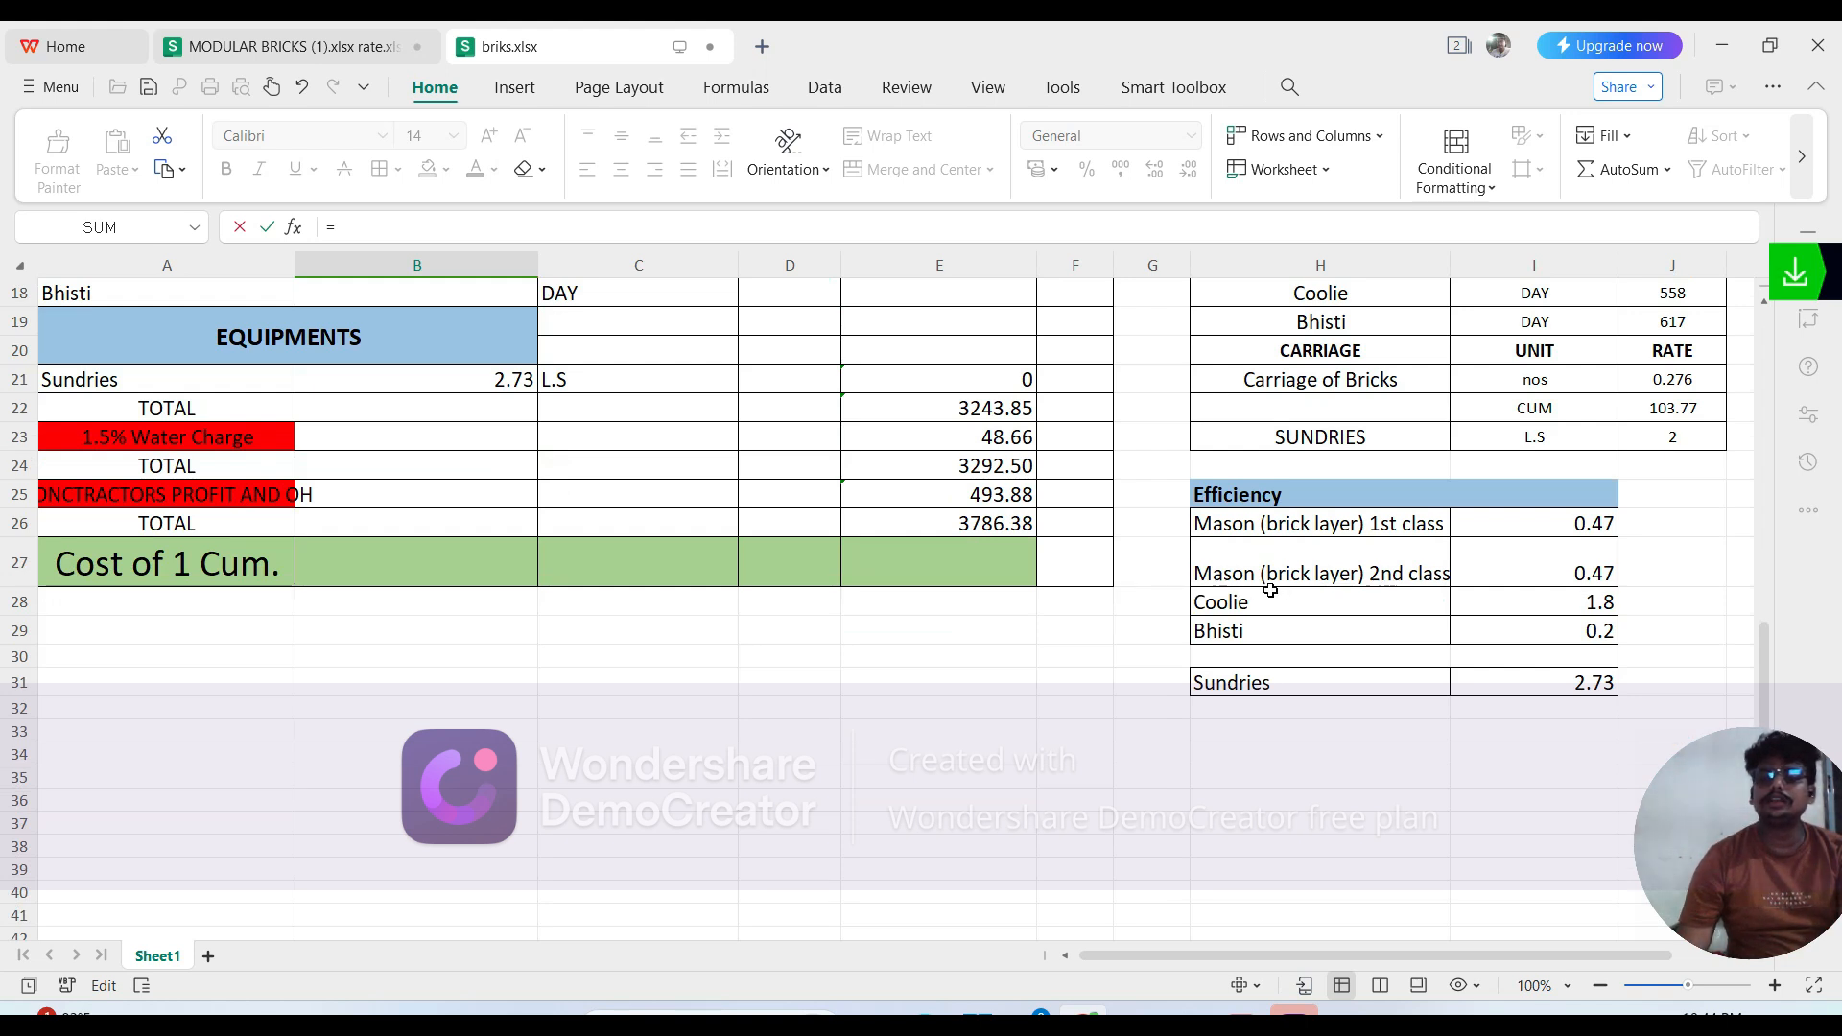
{"action": "scroll", "coordinate": [752, 489], "scroll_direction": "up", "scroll_amount": 5}
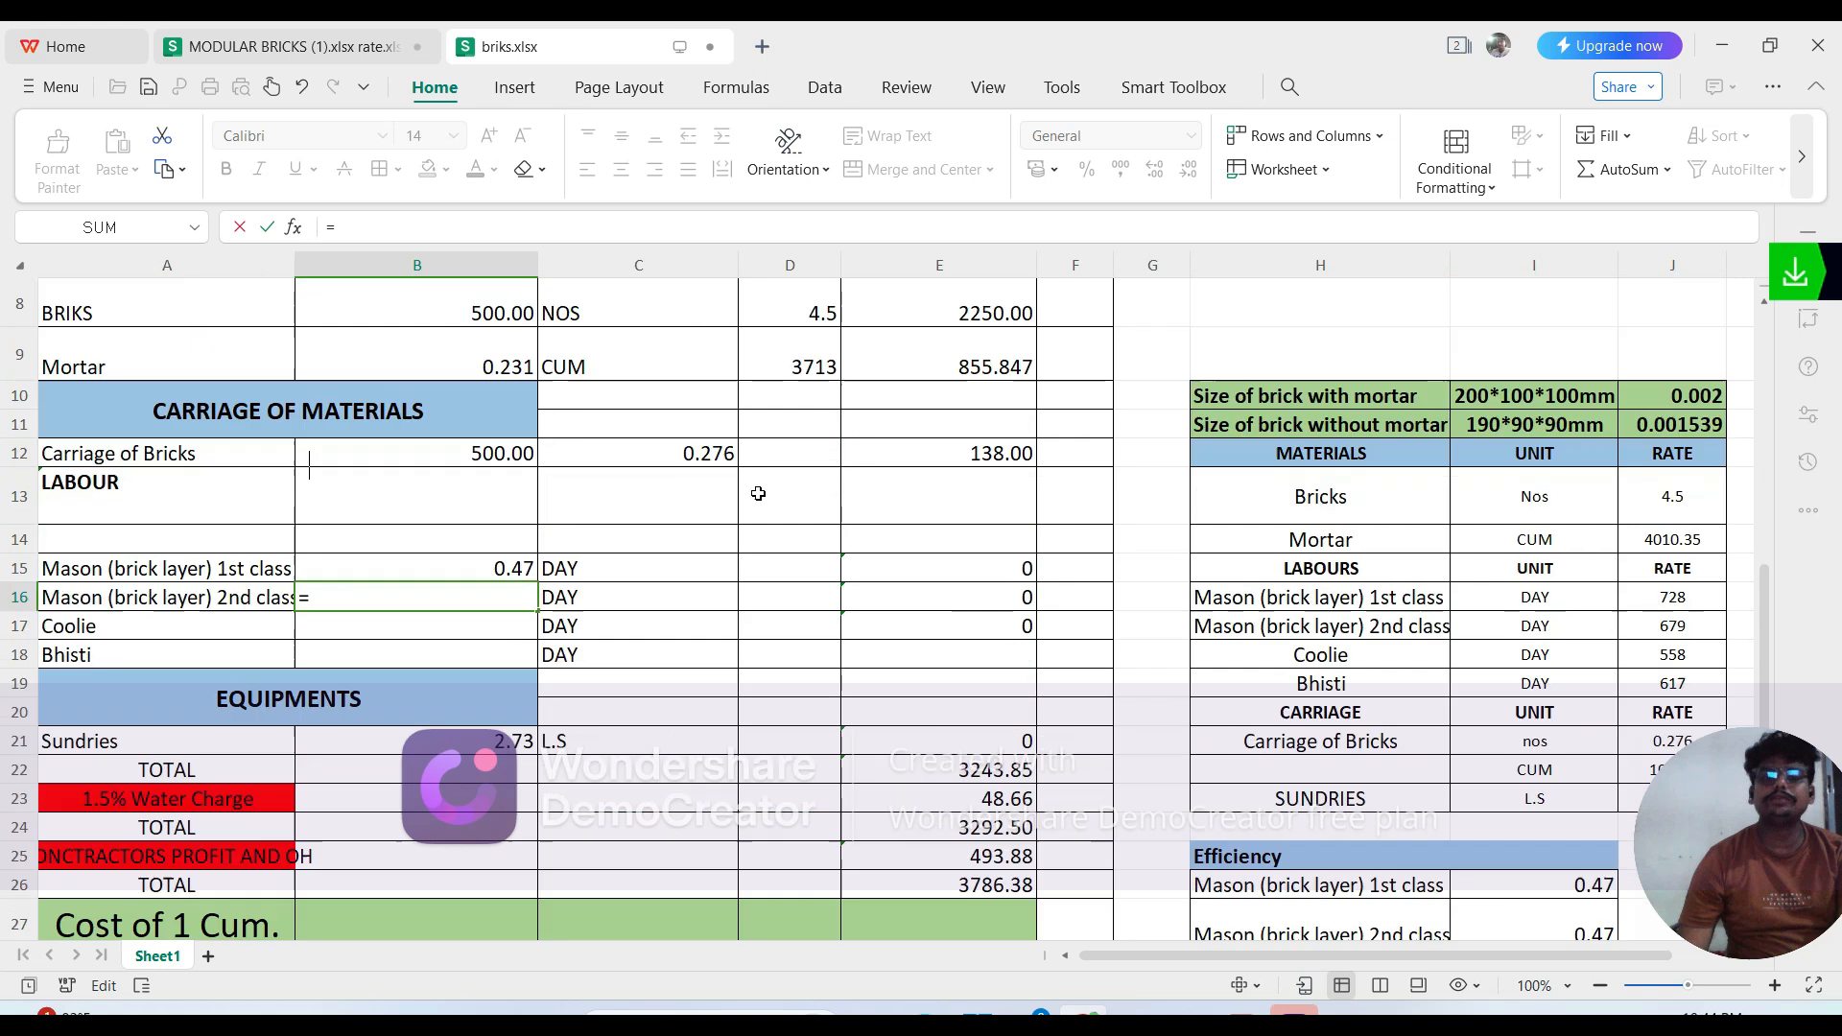
{"action": "type", "text": "0"}
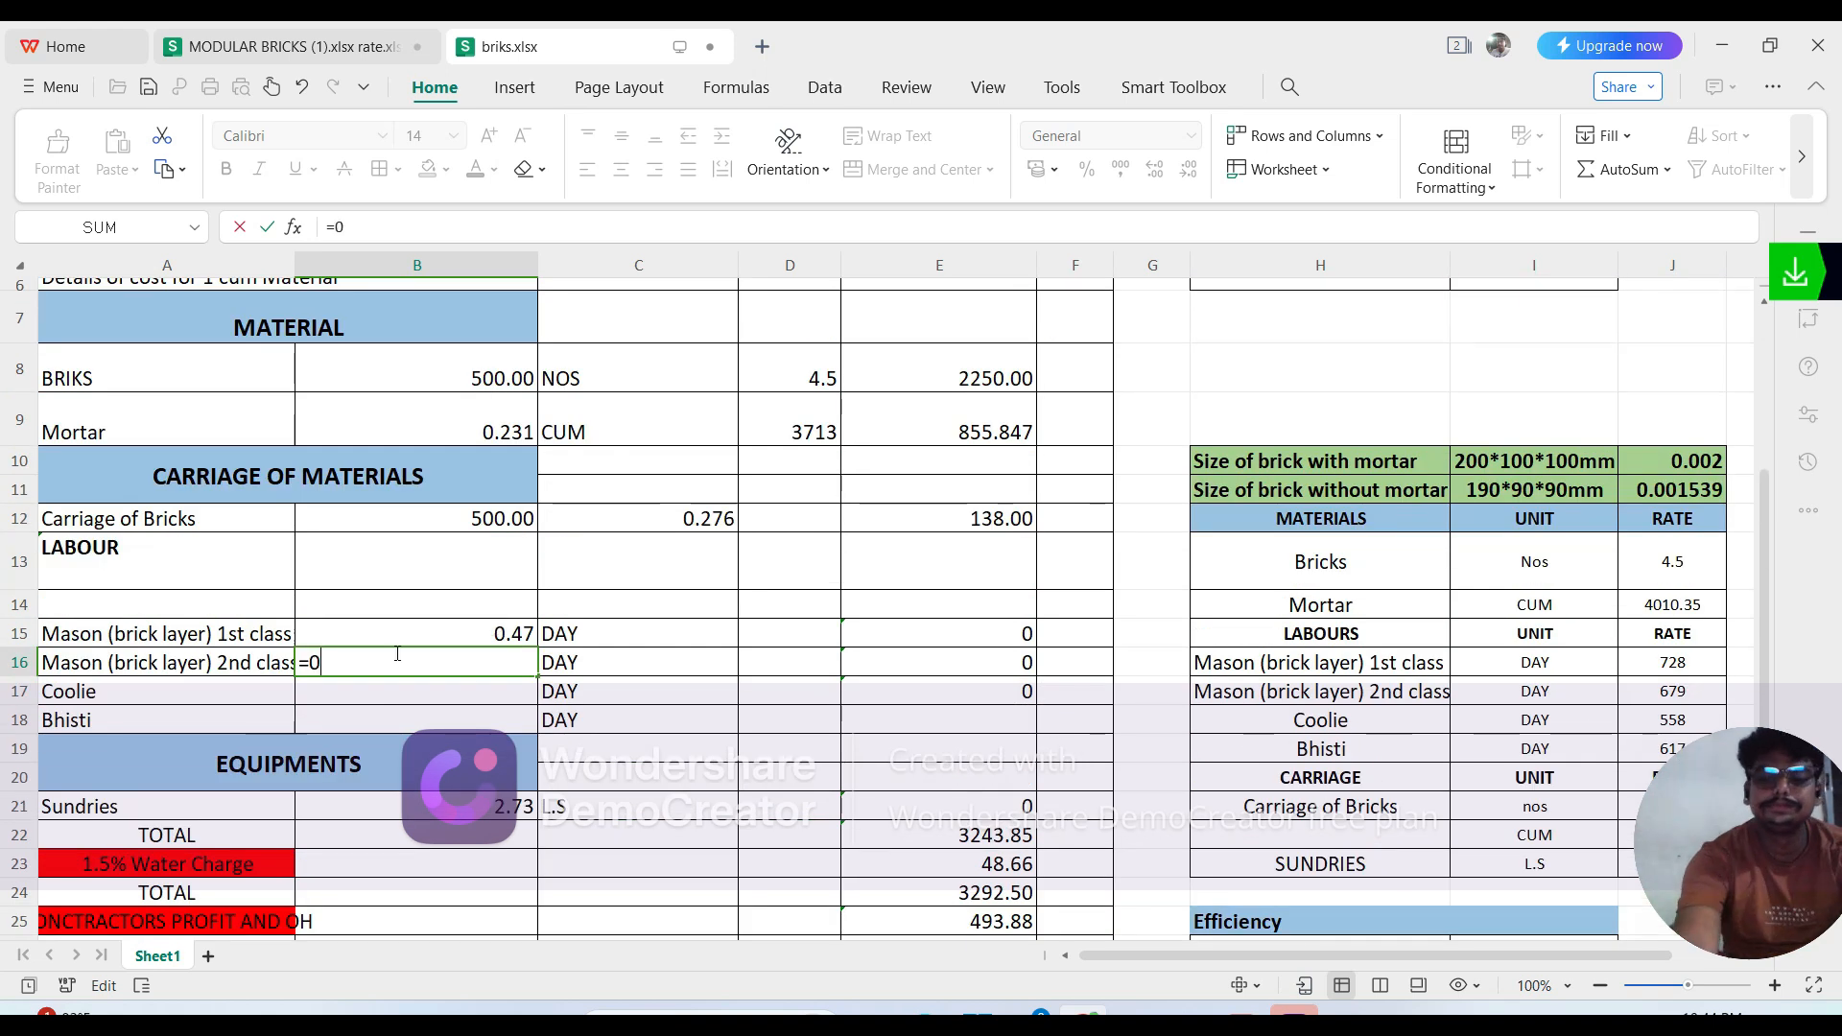
{"action": "type", "text": ".47*"}
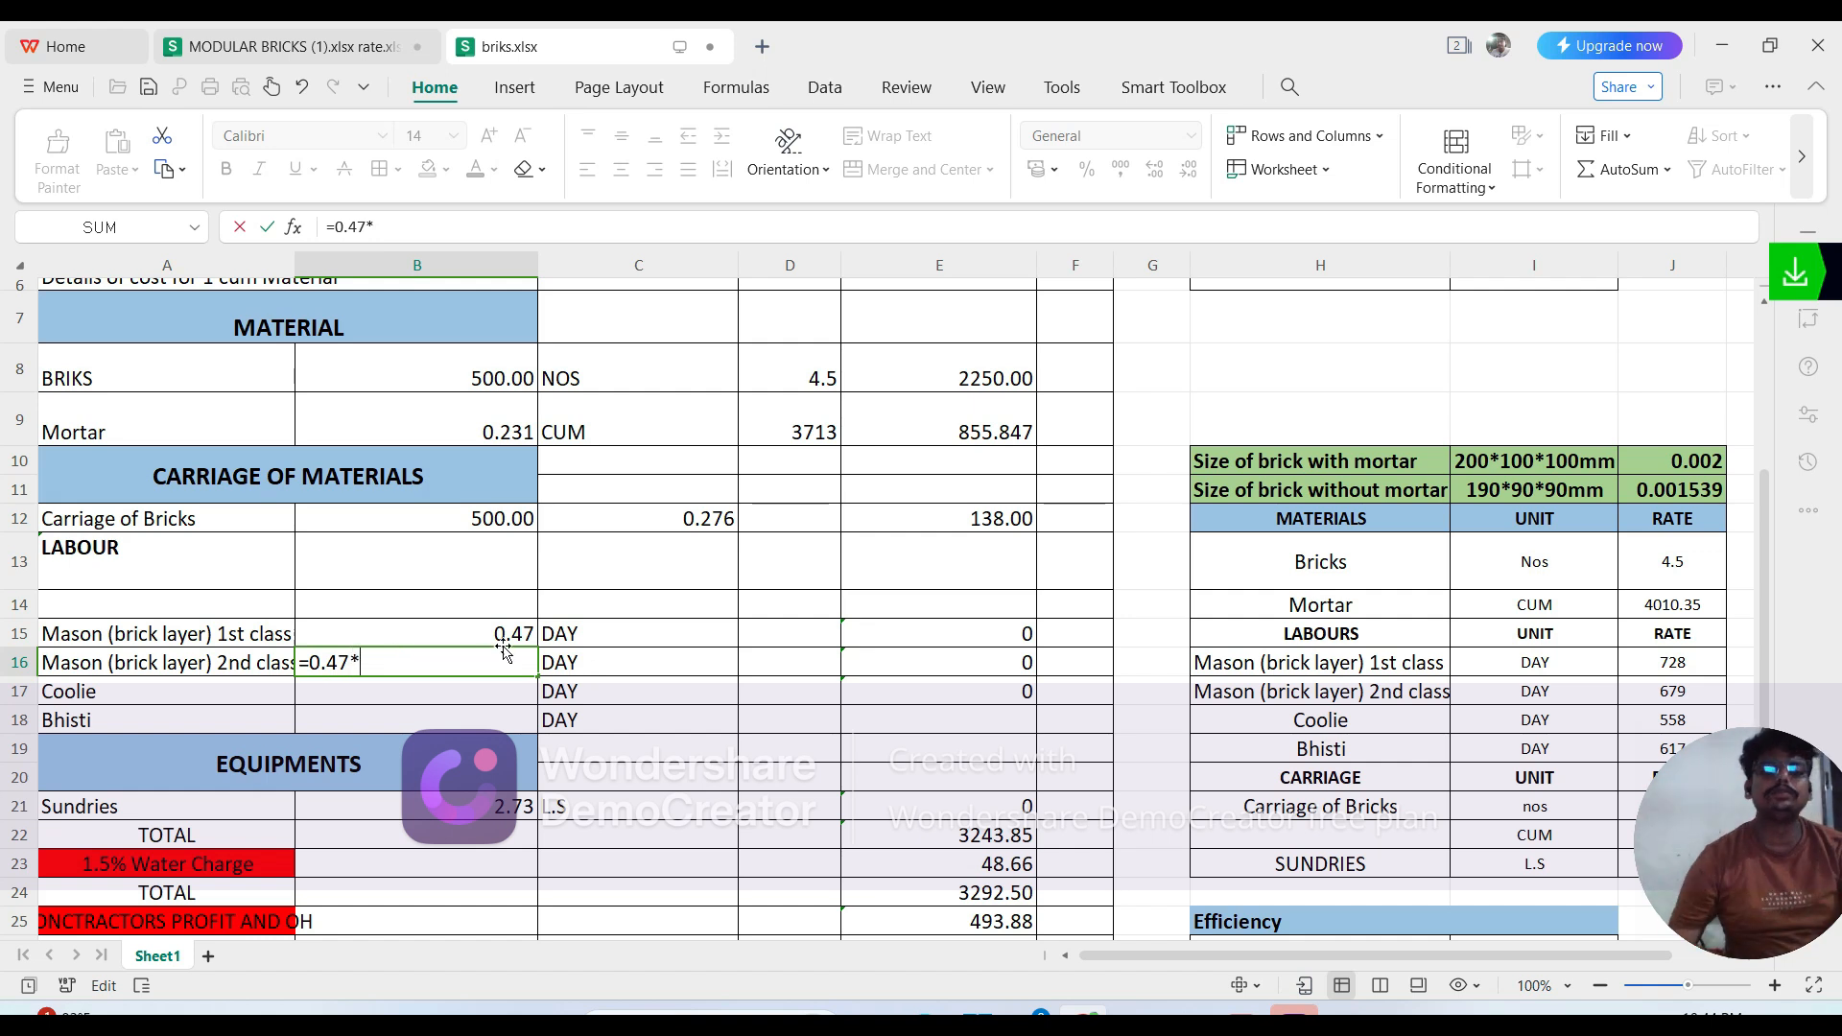
{"action": "scroll", "coordinate": [761, 534], "scroll_direction": "up", "scroll_amount": 2}
{"action": "left_click", "coordinate": [1077, 402]}
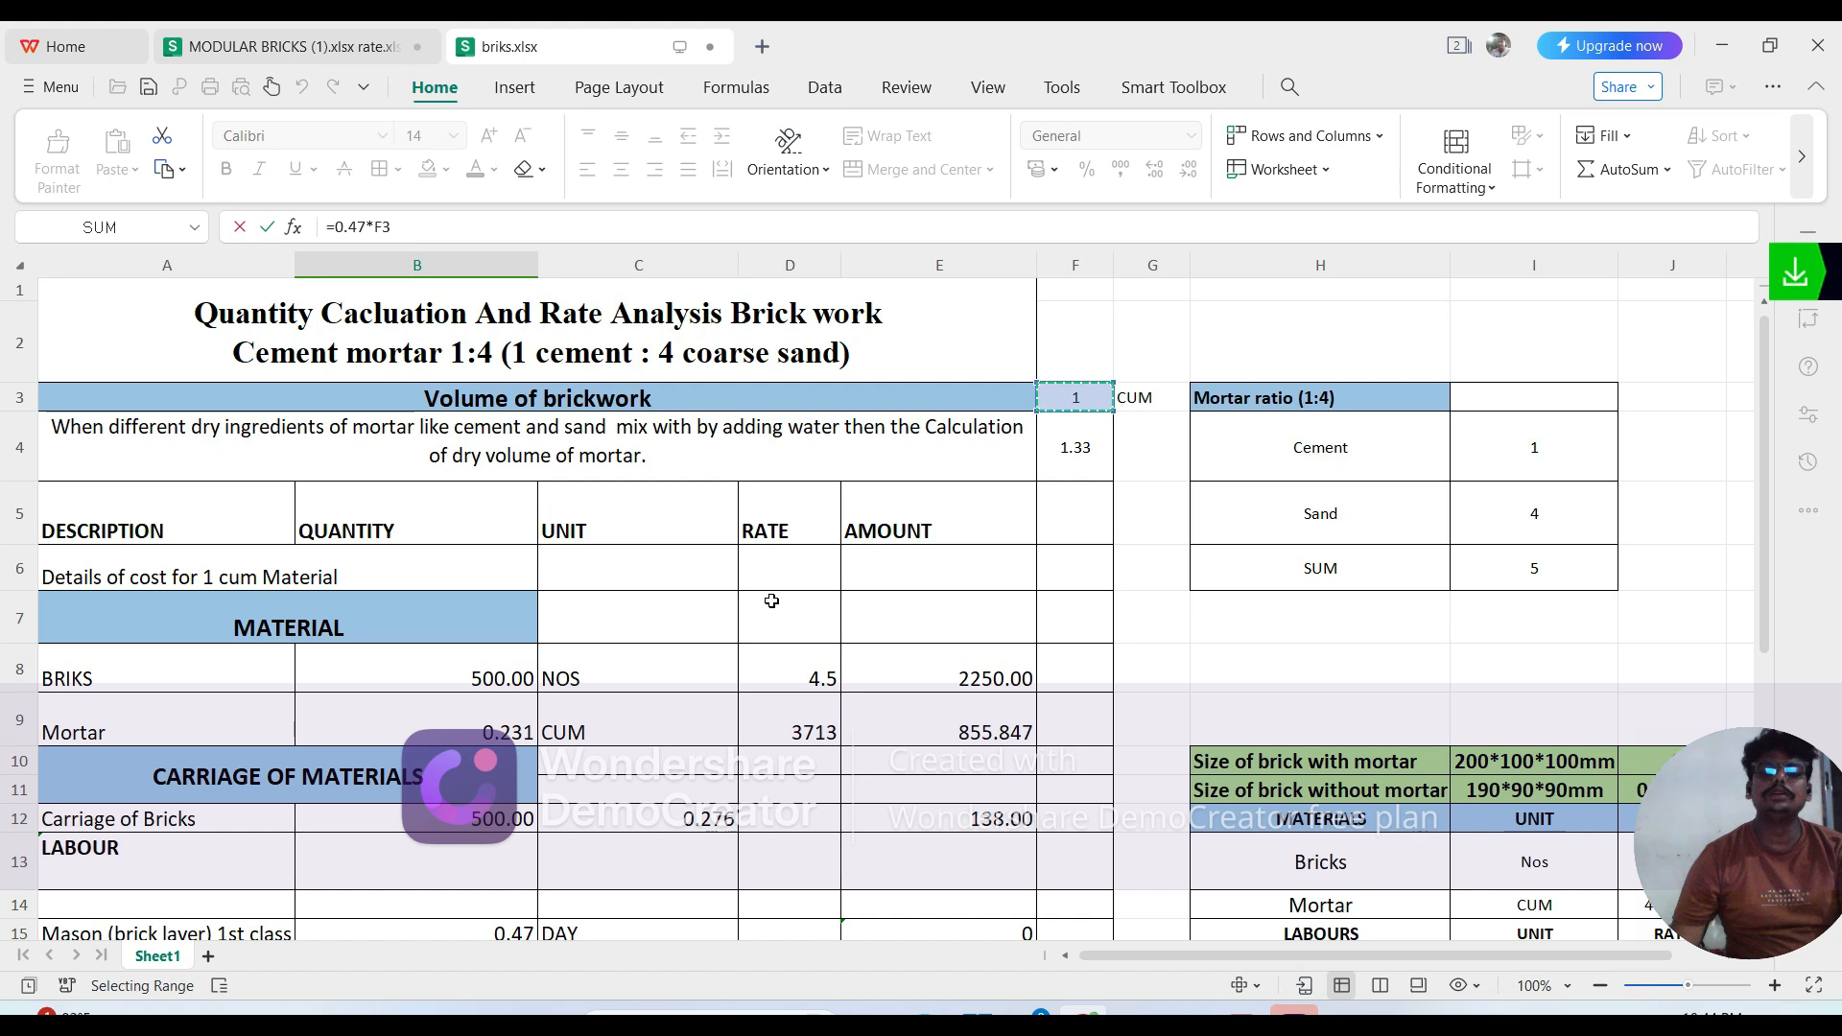
{"action": "scroll", "coordinate": [765, 601], "scroll_direction": "down", "scroll_amount": 2}
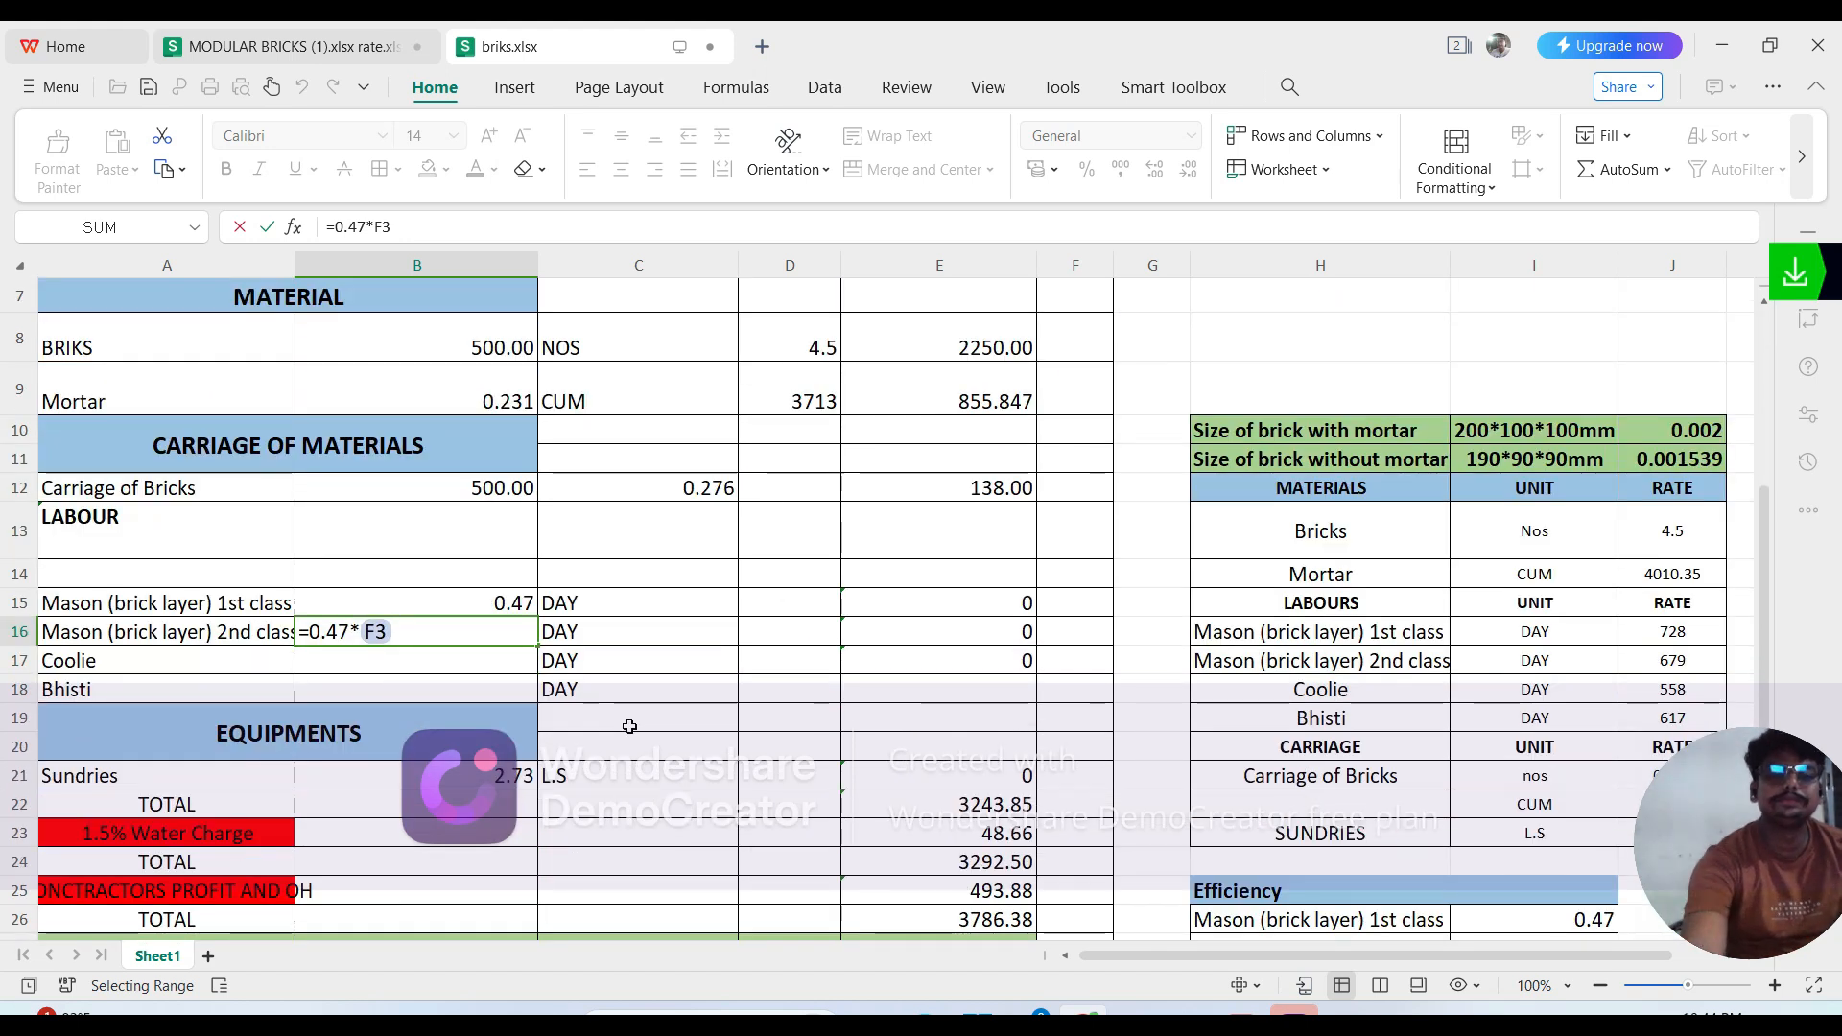
{"action": "key", "text": "Return"}
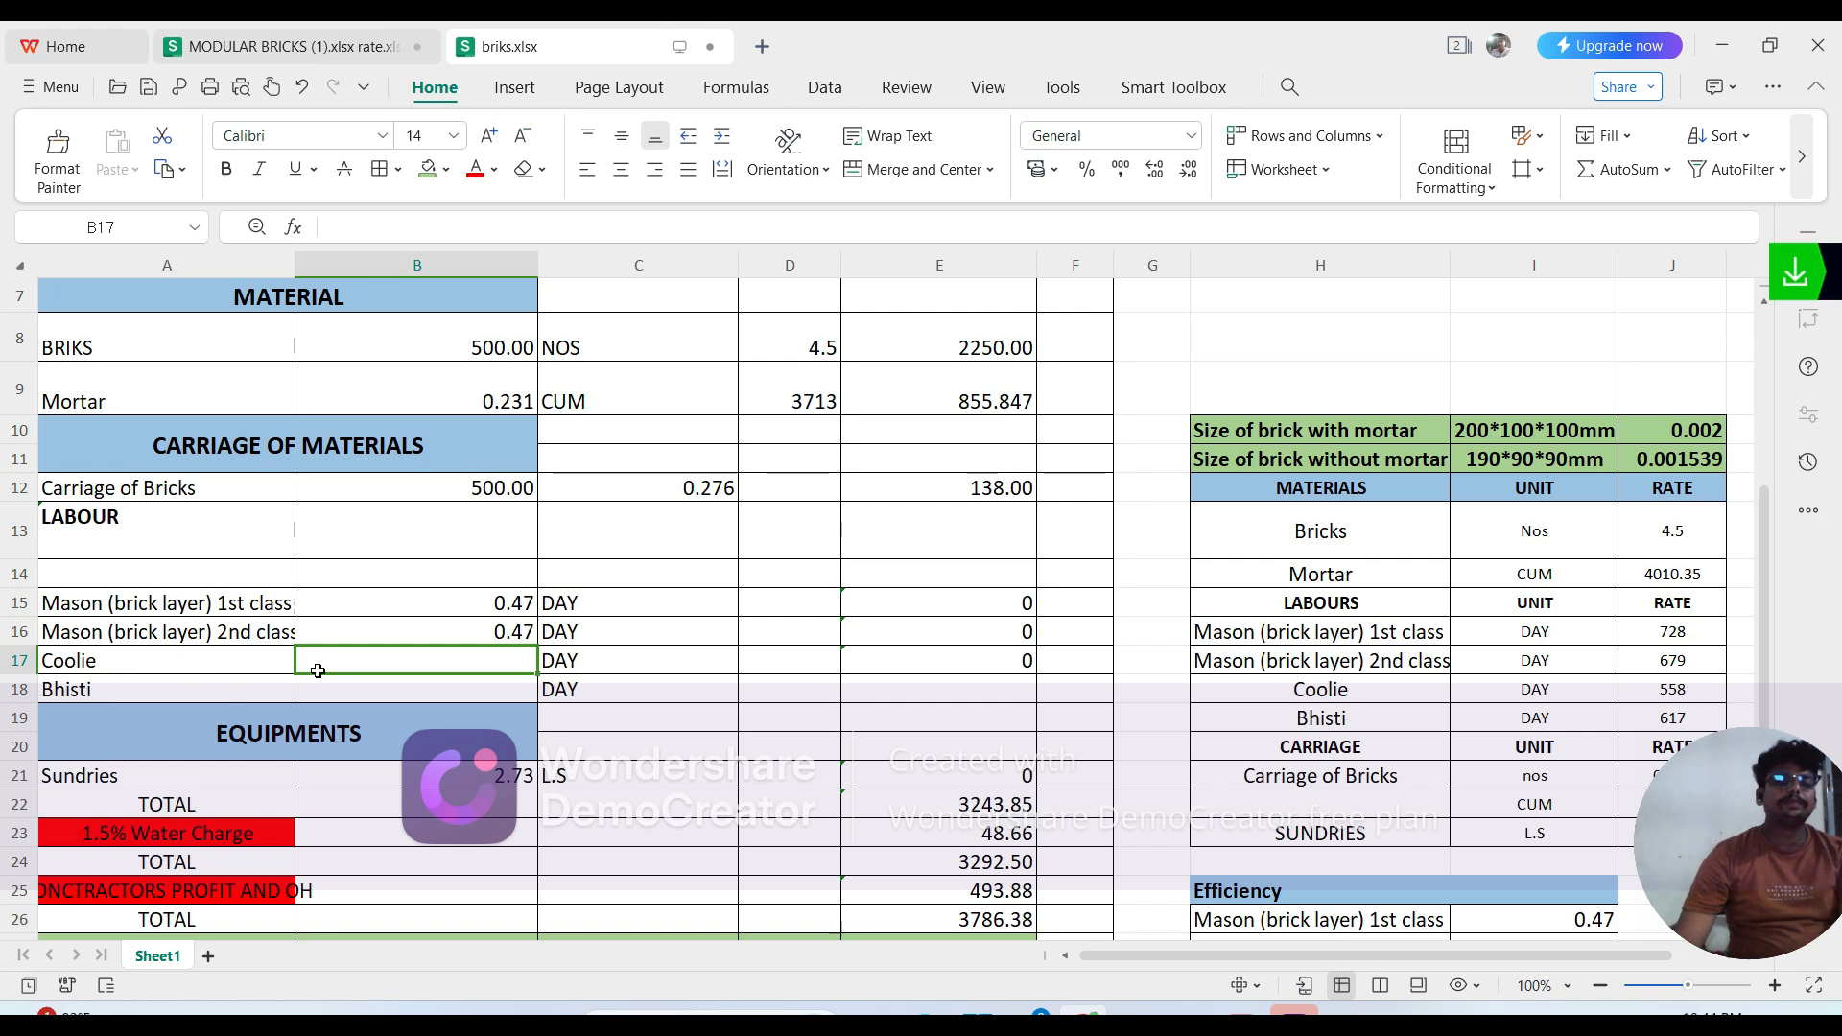
Step: Look up the Coolie efficiency value and calculate the Coolie quantity in B17 with =1.8*F3
{"action": "scroll", "coordinate": [911, 738], "scroll_direction": "down", "scroll_amount": 2}
{"action": "scroll", "coordinate": [1168, 792], "scroll_direction": "down", "scroll_amount": 1}
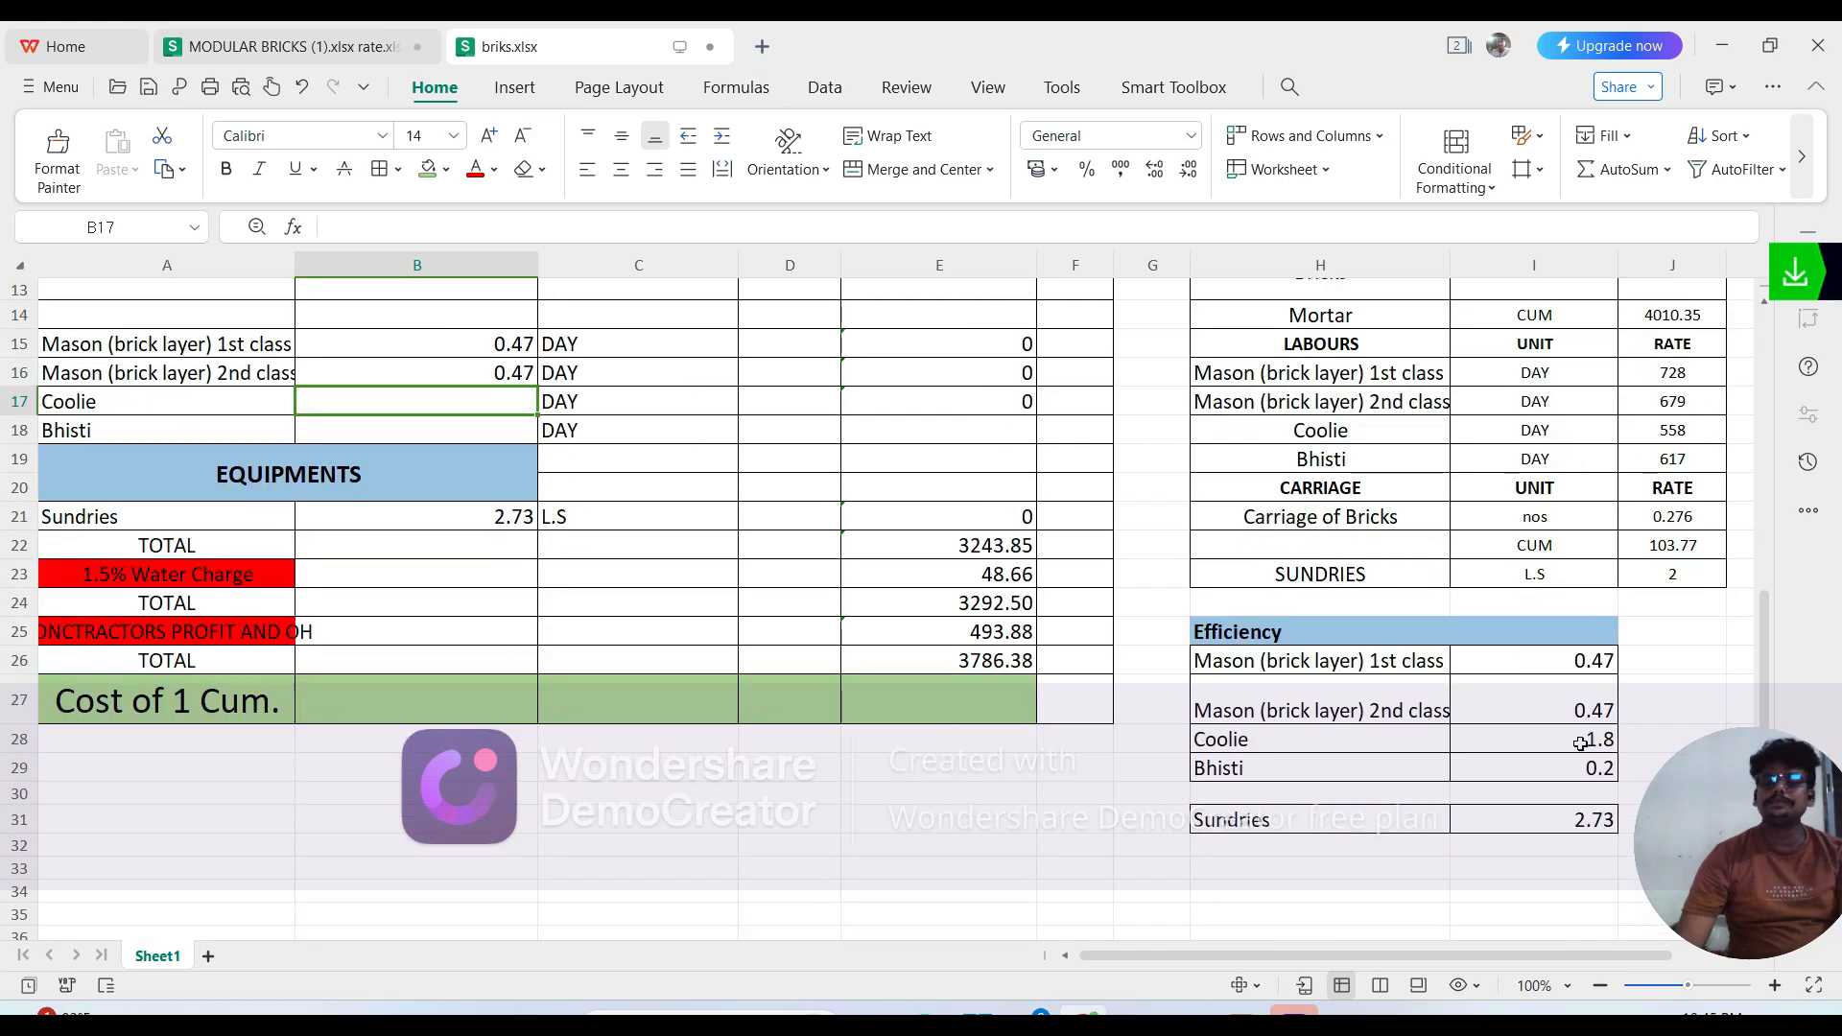
{"action": "scroll", "coordinate": [894, 646], "scroll_direction": "up", "scroll_amount": 1}
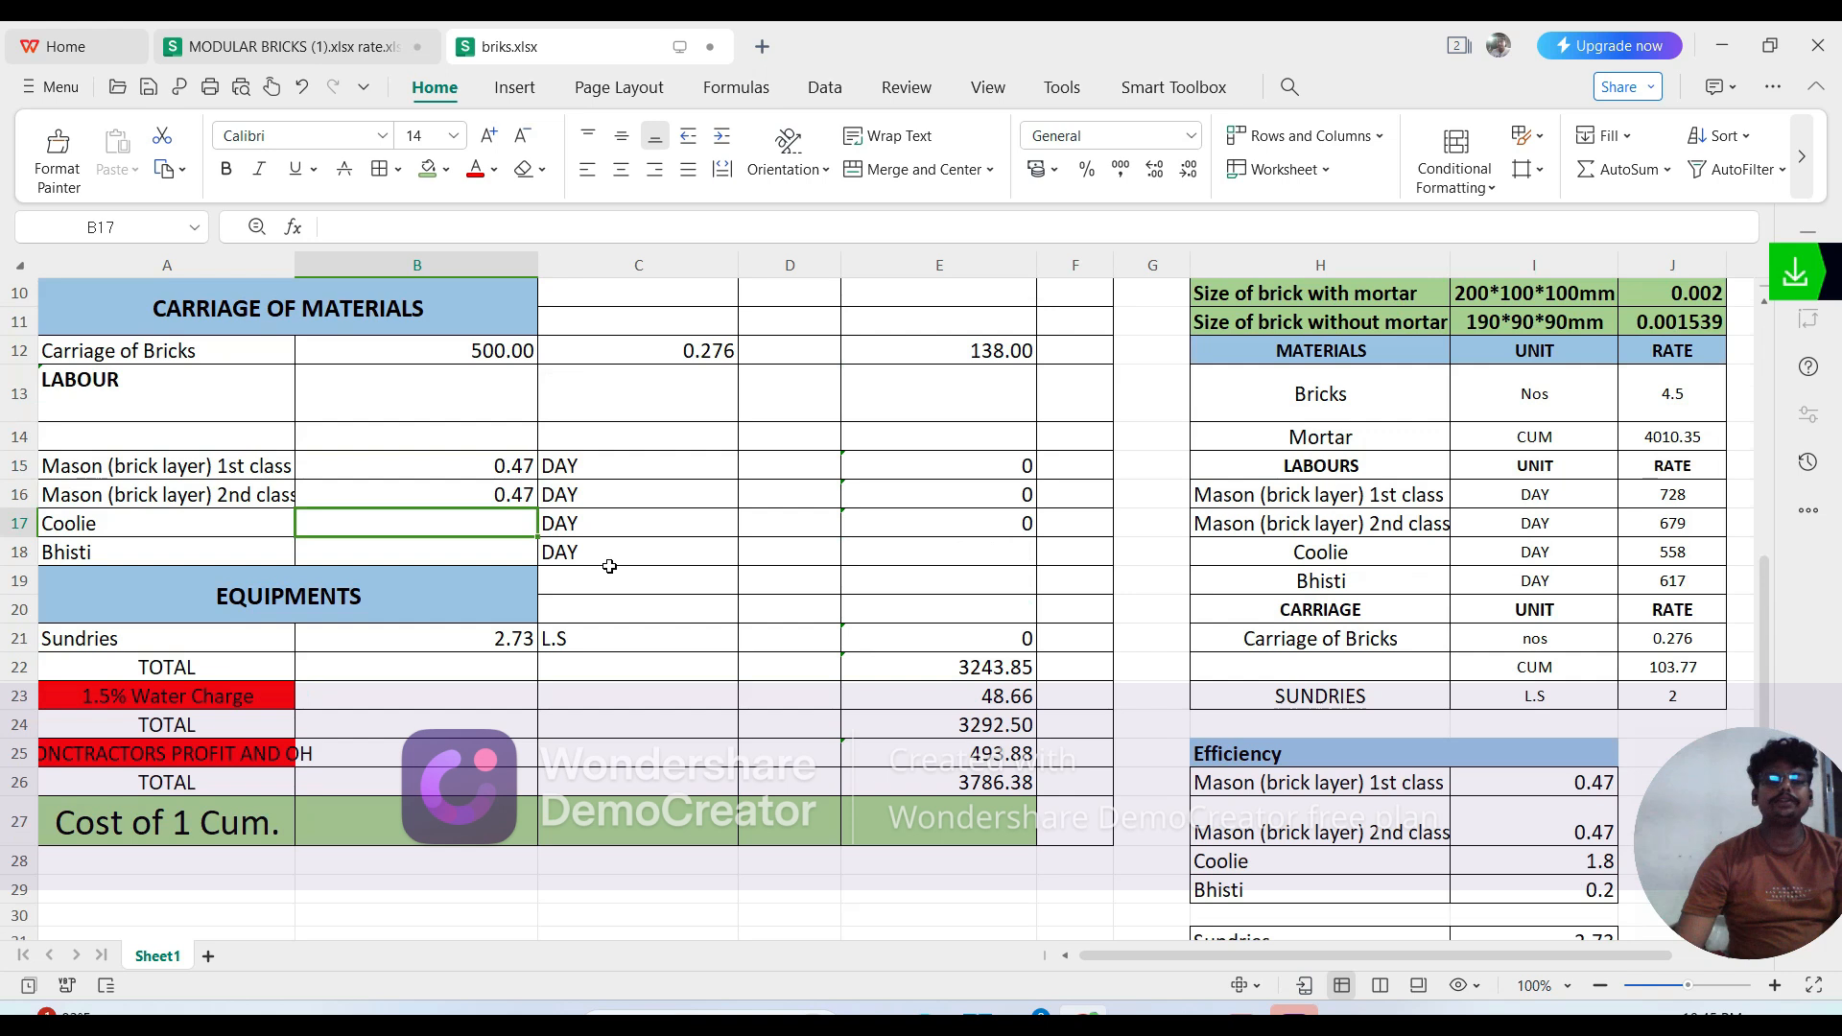
{"action": "double_click", "coordinate": [475, 526]}
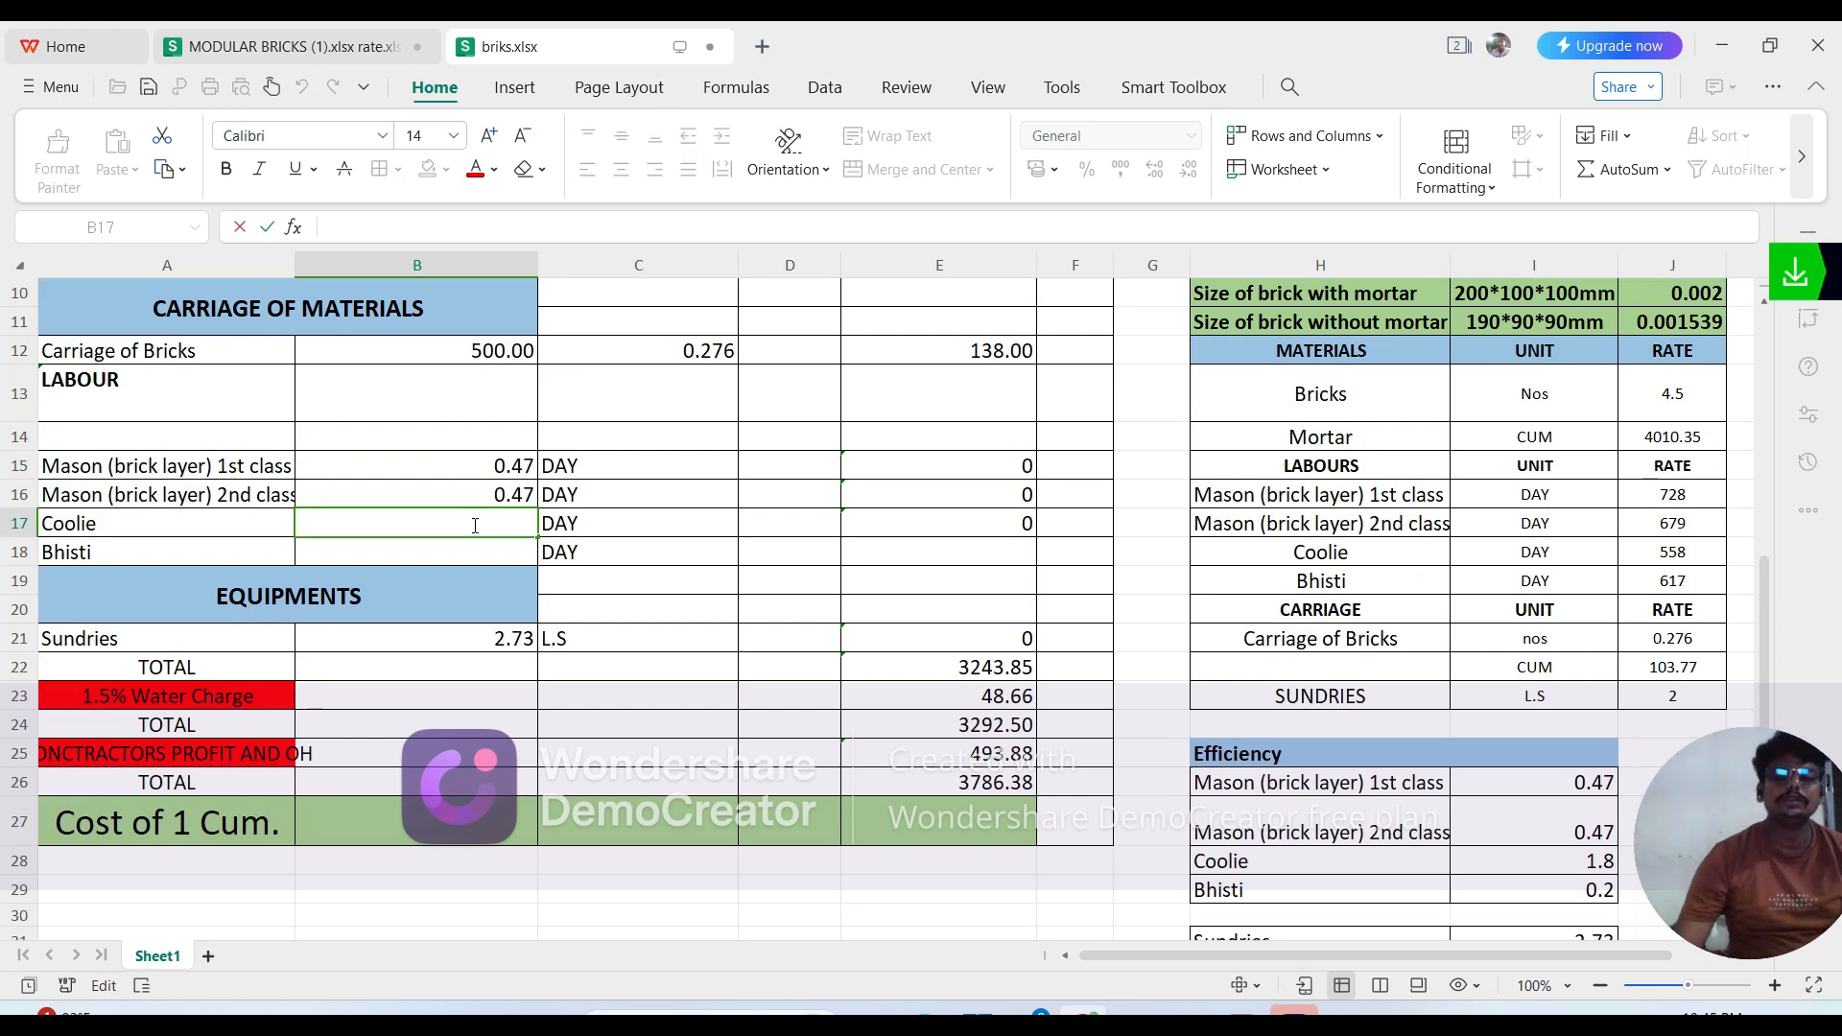
{"action": "type", "text": "="}
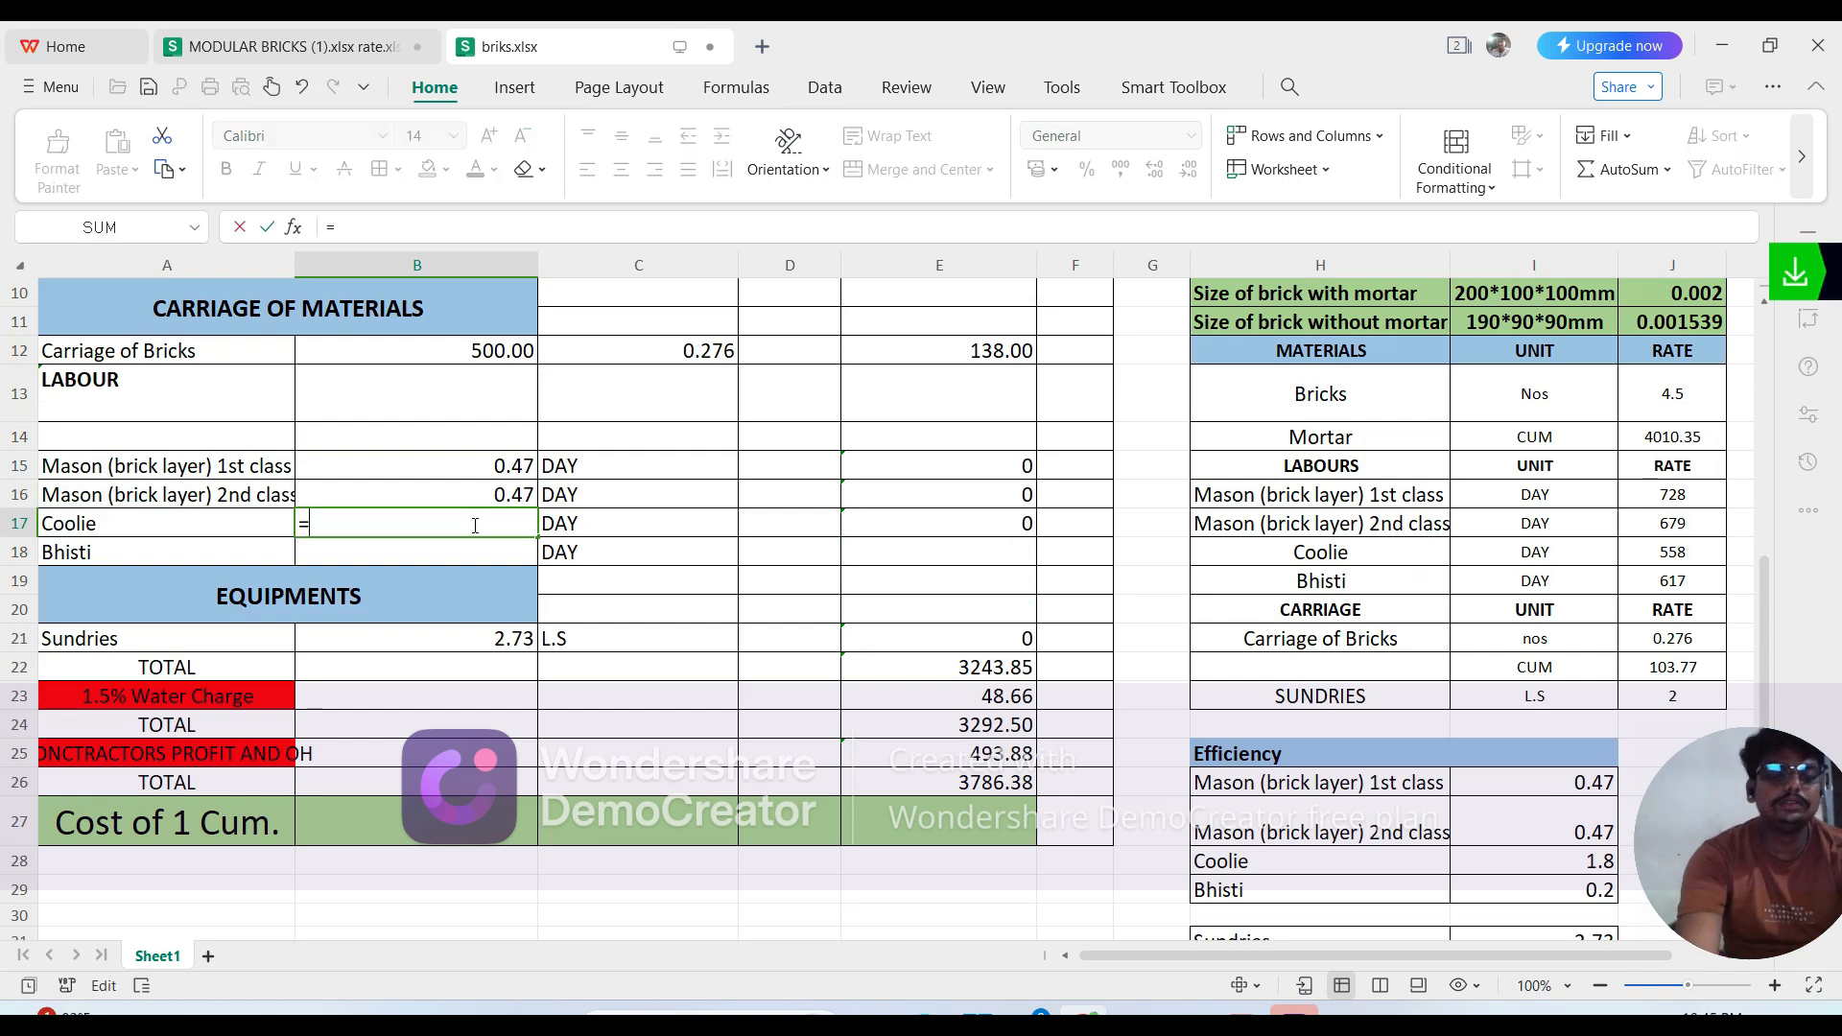
{"action": "type", "text": "1.8*"}
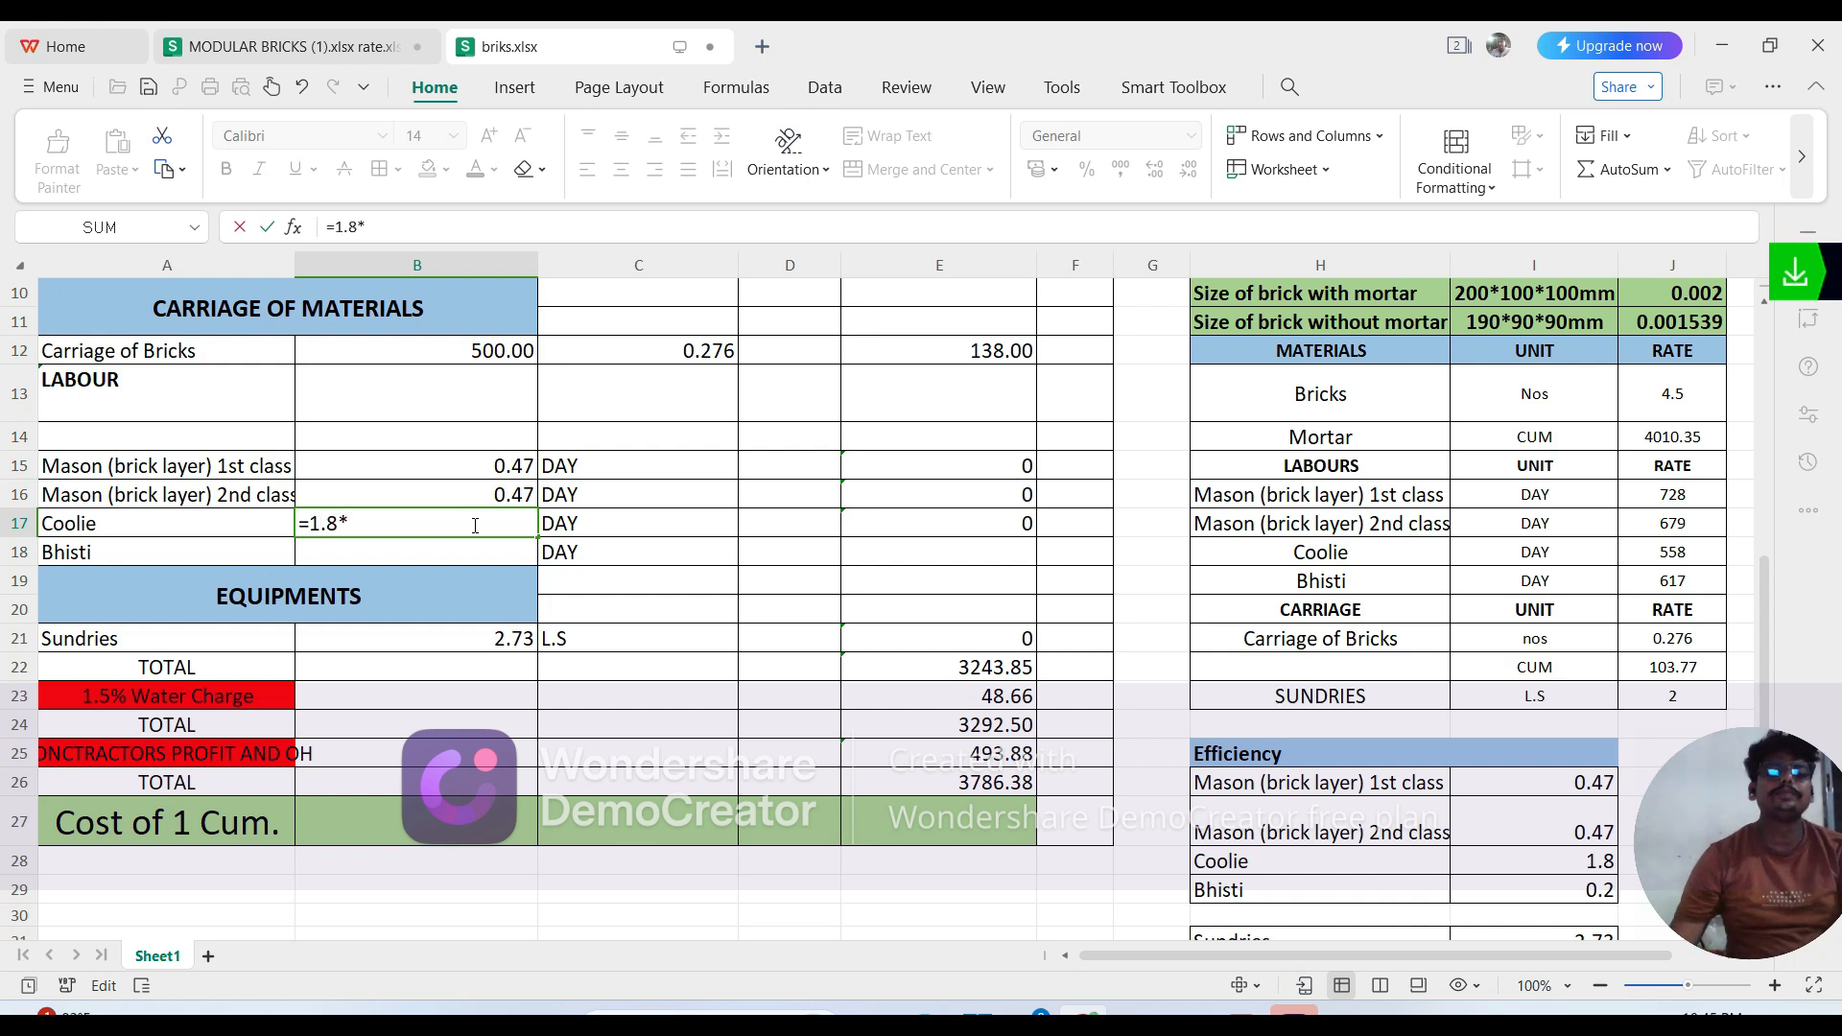
{"action": "scroll", "coordinate": [819, 502], "scroll_direction": "up", "scroll_amount": 3}
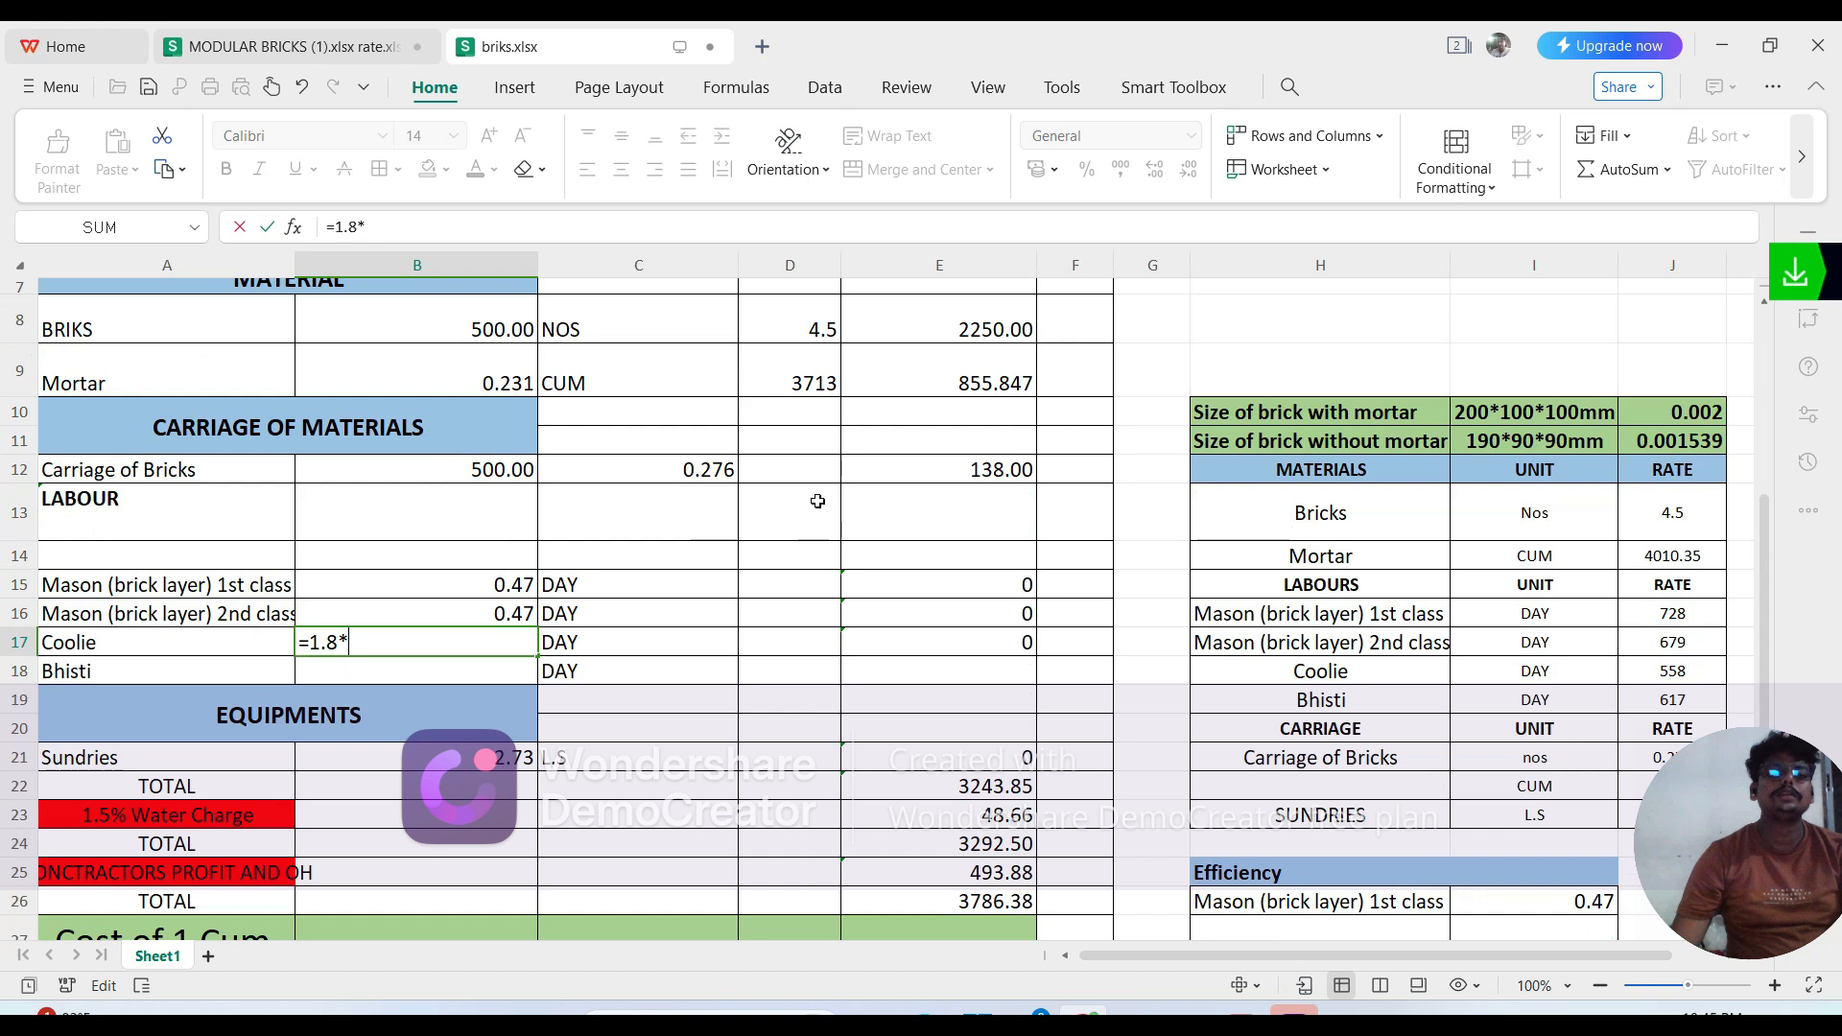
{"action": "type", "text": "*"}
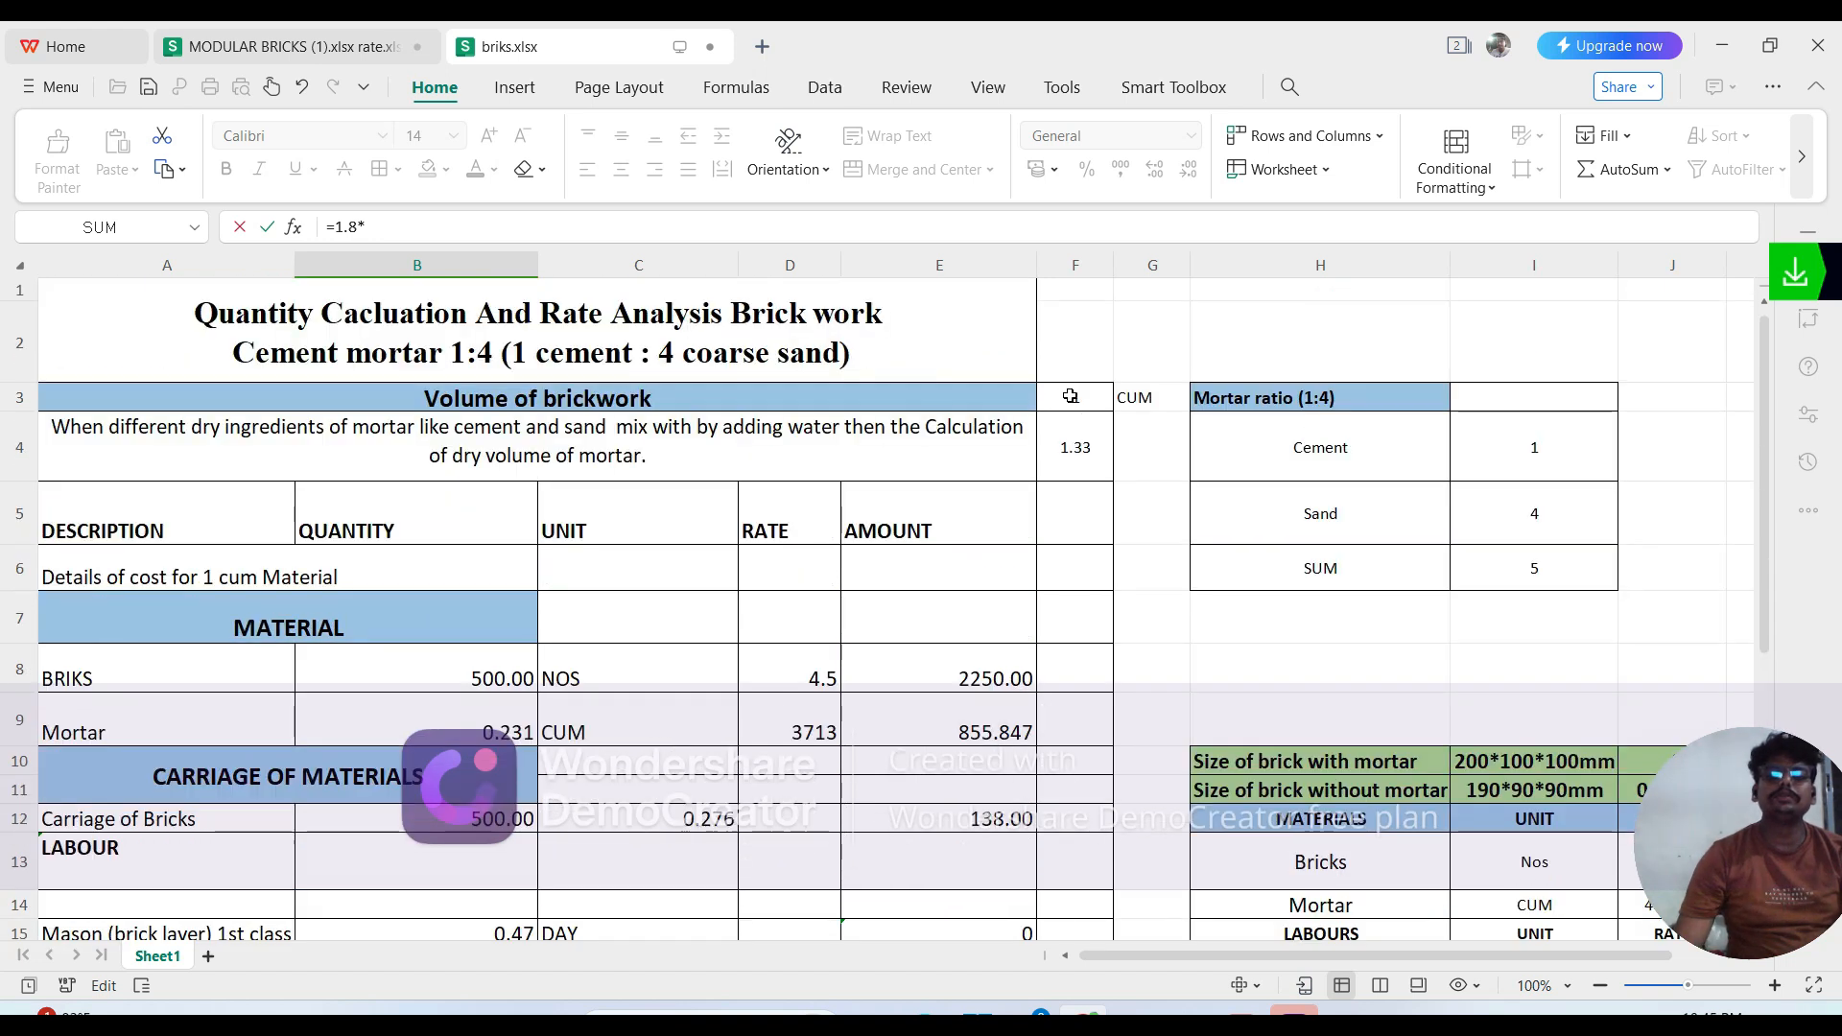
{"action": "left_click", "coordinate": [1071, 396]}
{"action": "scroll", "coordinate": [814, 534], "scroll_direction": "down", "scroll_amount": 3}
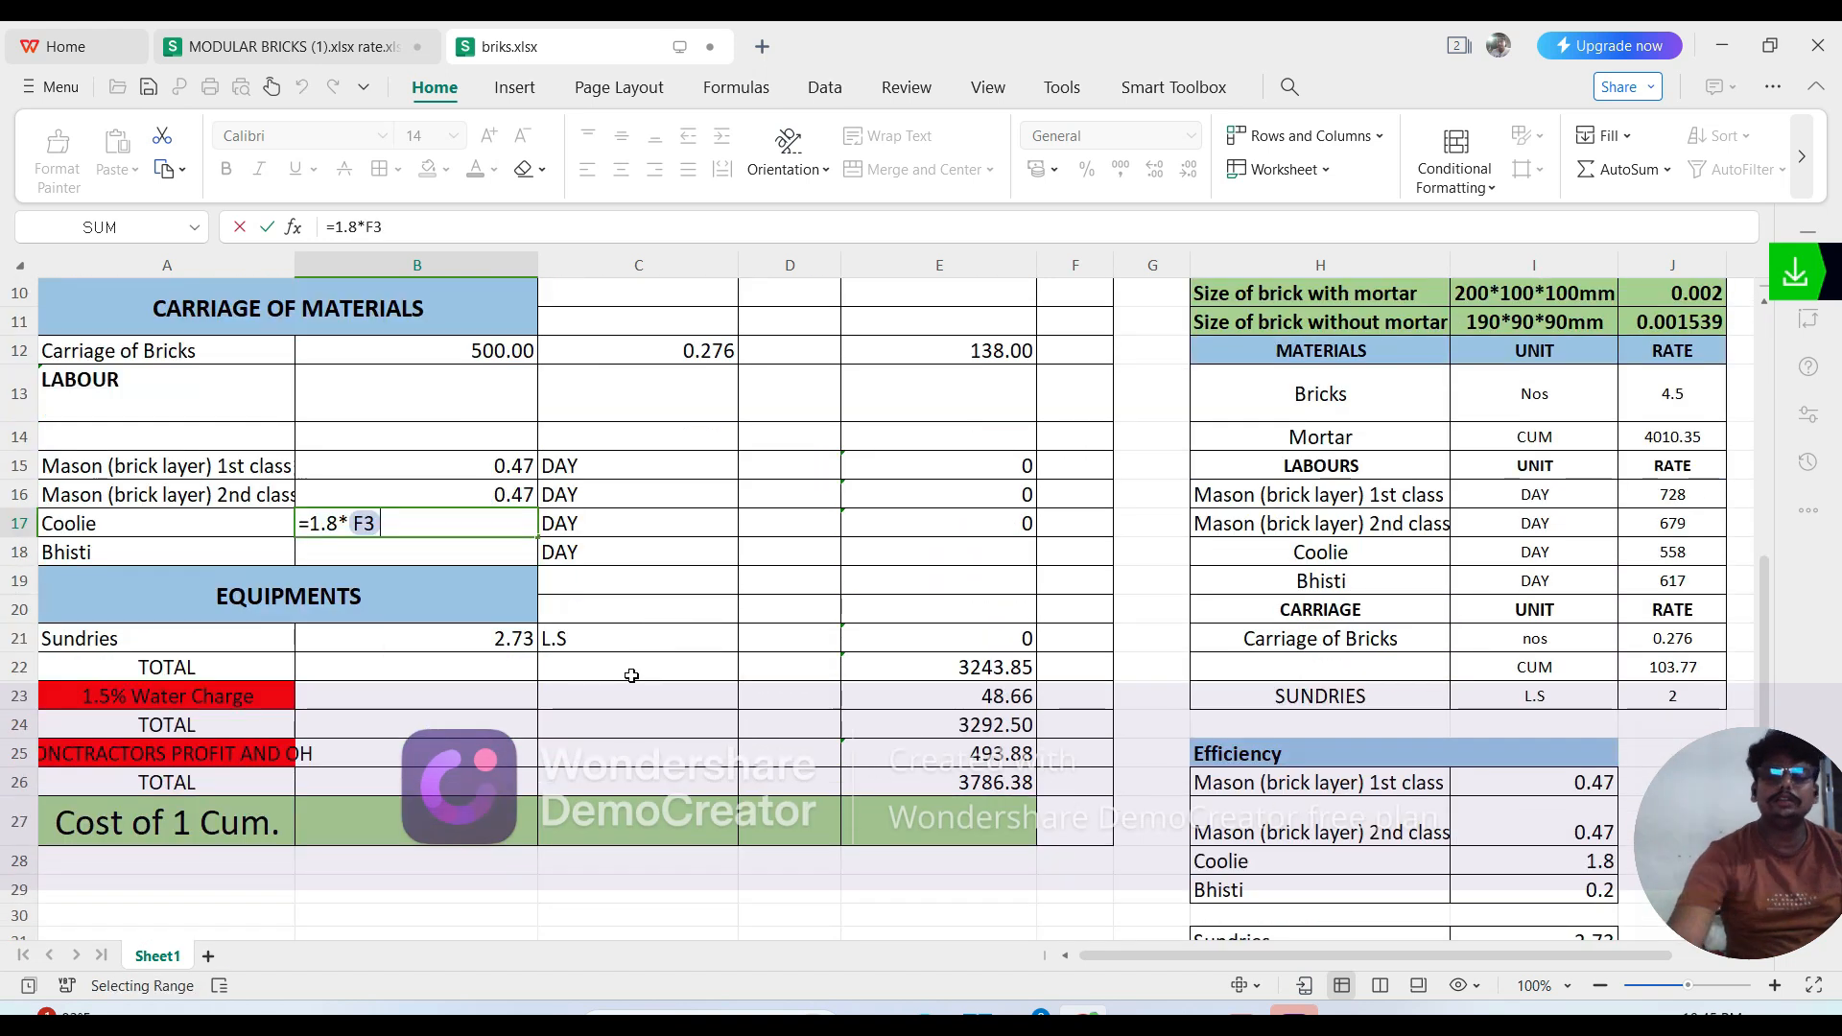
{"action": "key", "text": "Return"}
Step: Look up the Bhisti efficiency value and calculate the Bhisti quantity in B18 with =0.2*F3
{"action": "scroll", "coordinate": [632, 676], "scroll_direction": "down", "scroll_amount": 2}
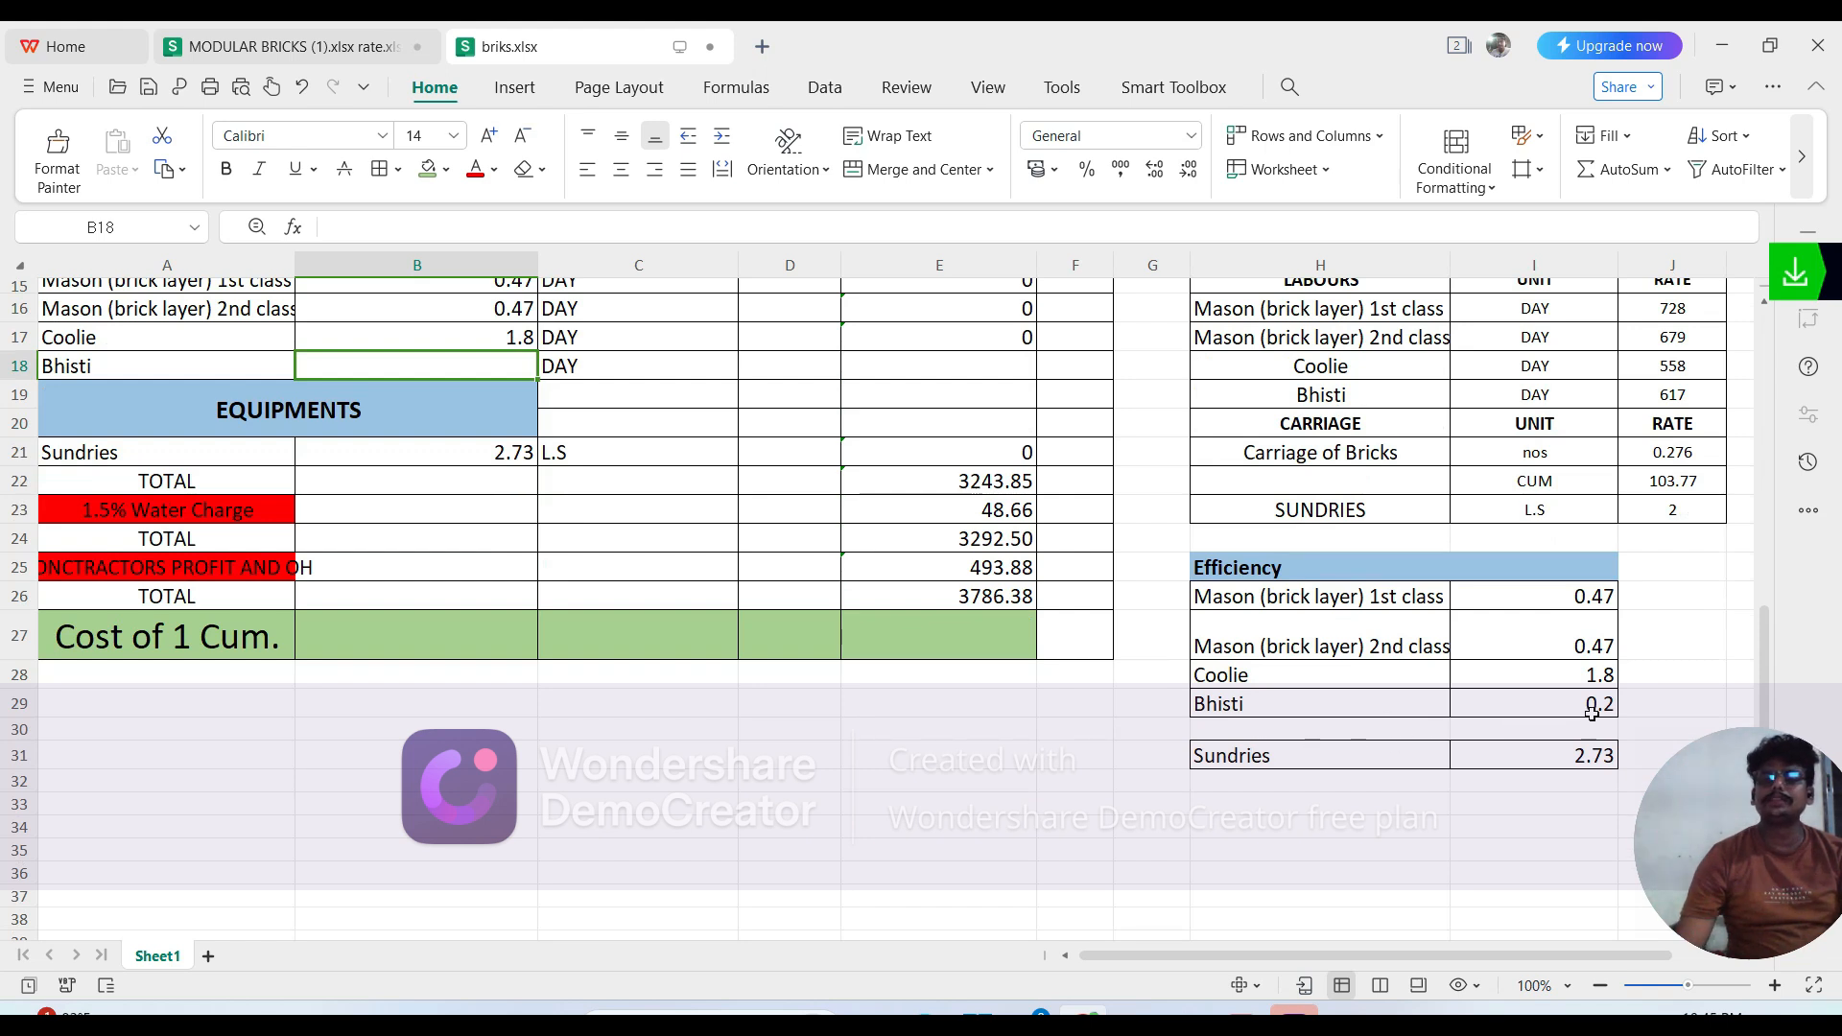
{"action": "scroll", "coordinate": [1602, 718], "scroll_direction": "up", "scroll_amount": 2}
{"action": "double_click", "coordinate": [487, 602]}
{"action": "type", "text": "0.2"}
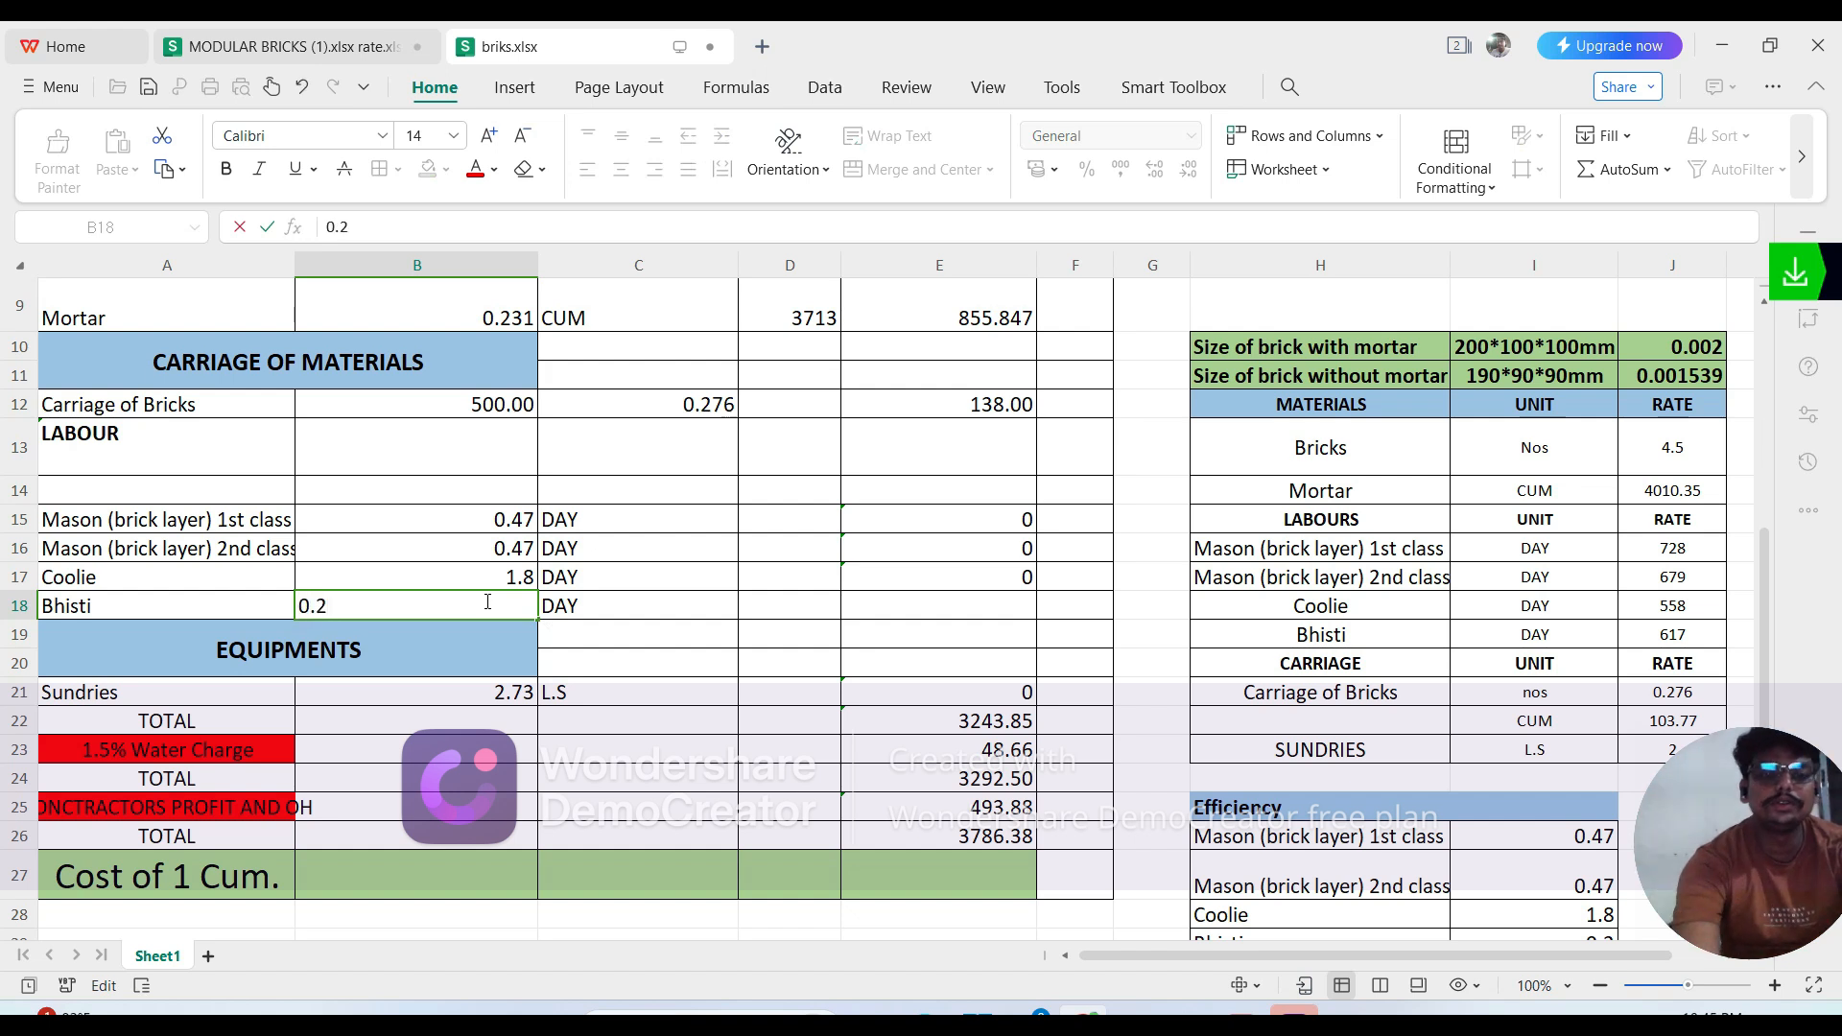
{"action": "key", "text": "BackSpace"}
{"action": "key", "text": "BackSpace"}
{"action": "type", "text": "=0"}
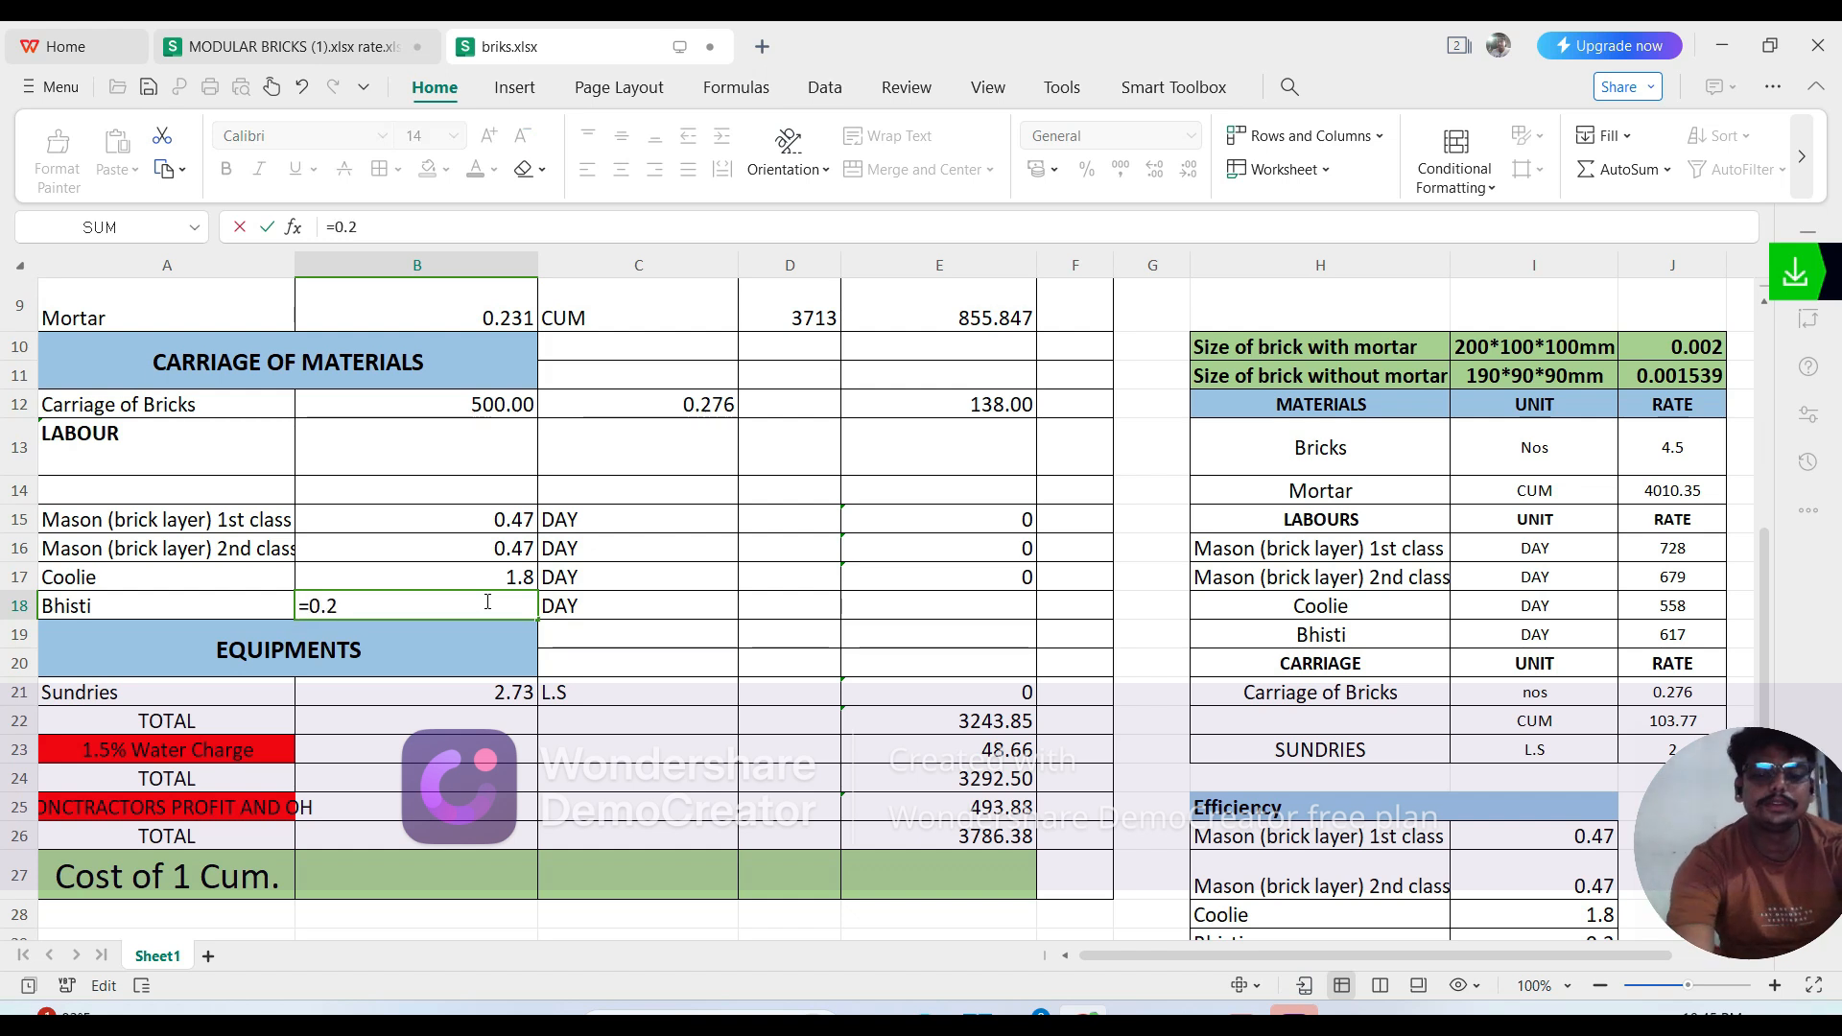
{"action": "type", "text": ".2*"}
{"action": "scroll", "coordinate": [1112, 435], "scroll_direction": "up", "scroll_amount": 3}
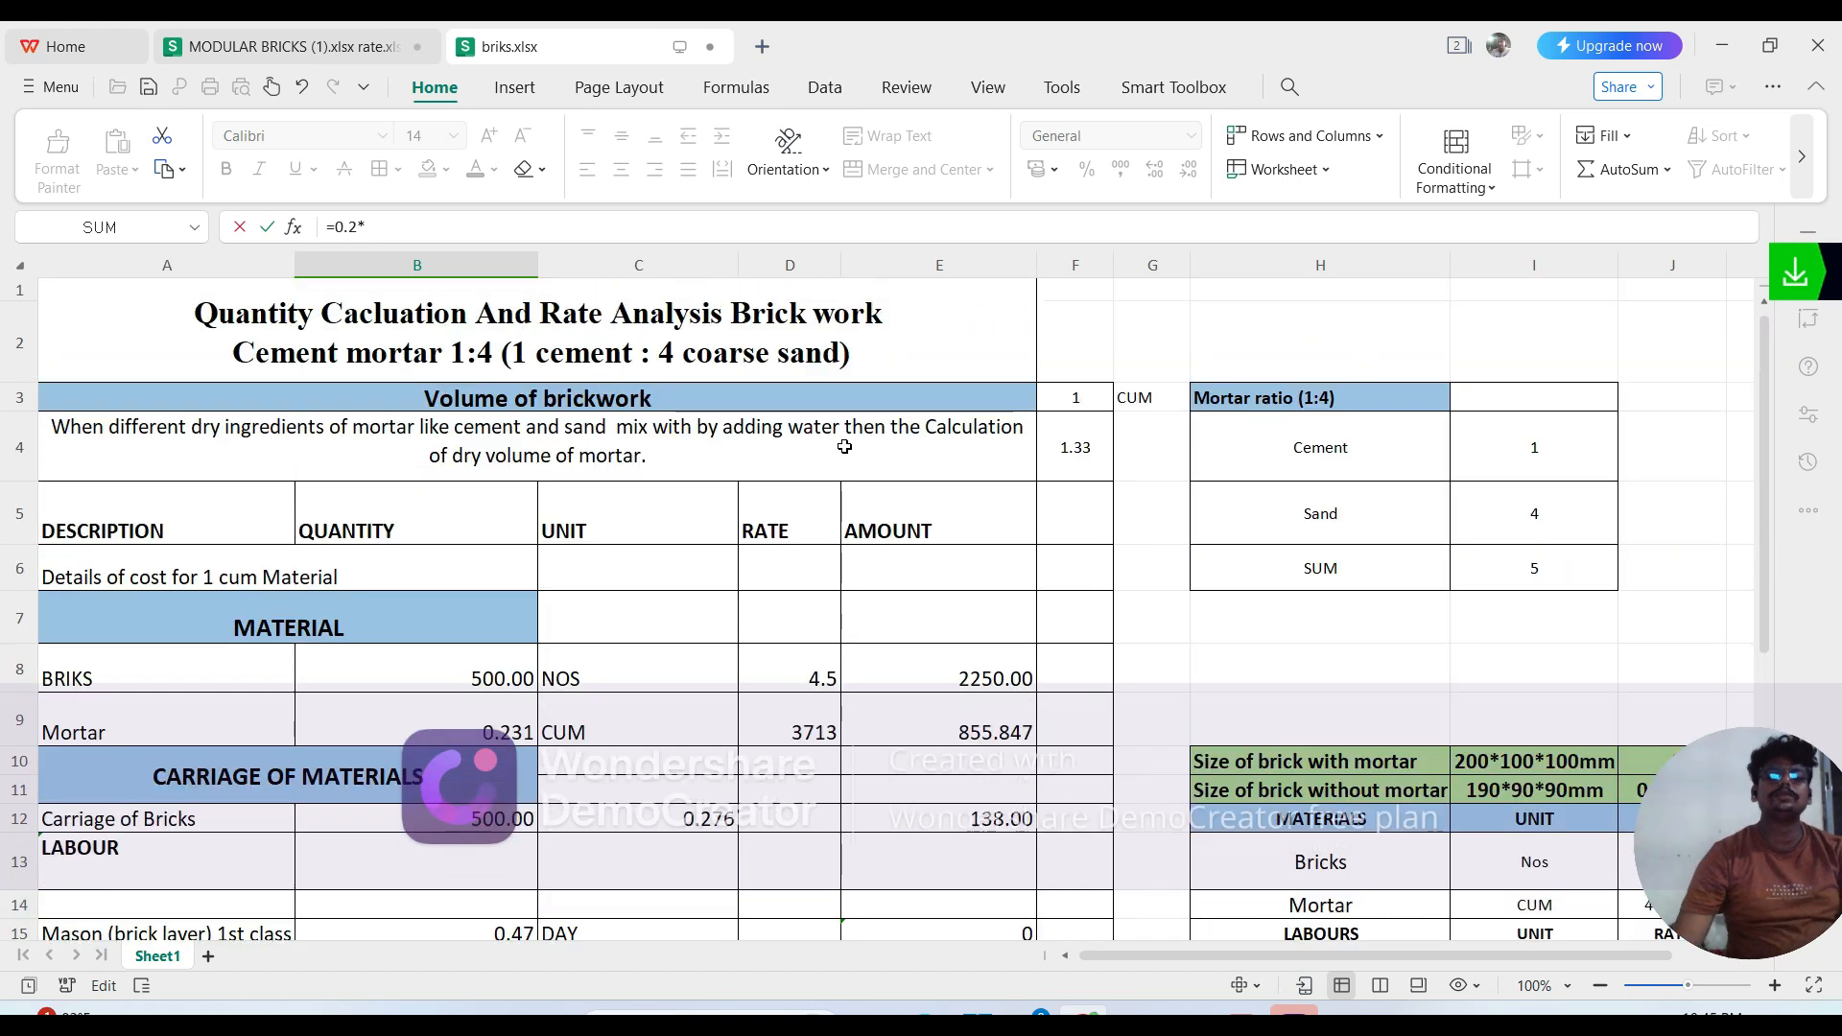
{"action": "left_click", "coordinate": [1075, 398]}
{"action": "scroll", "coordinate": [677, 718], "scroll_direction": "down", "scroll_amount": 3}
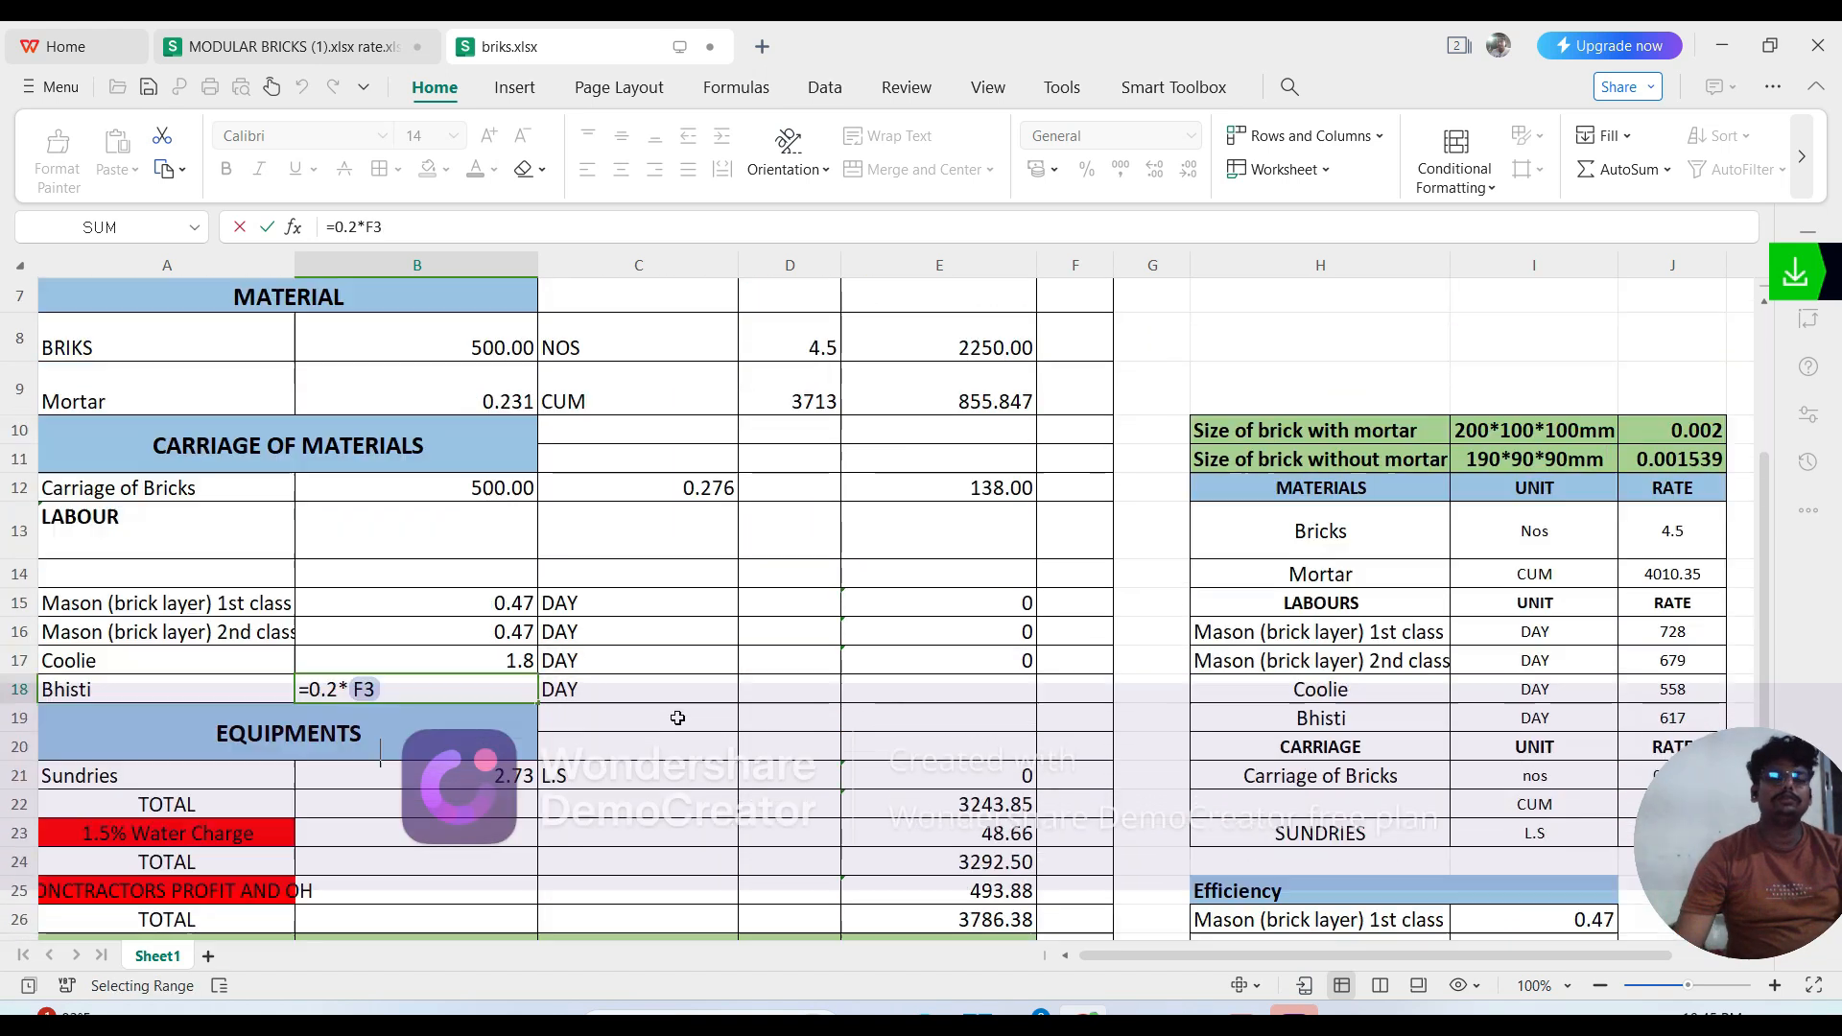
{"action": "key", "text": "Return"}
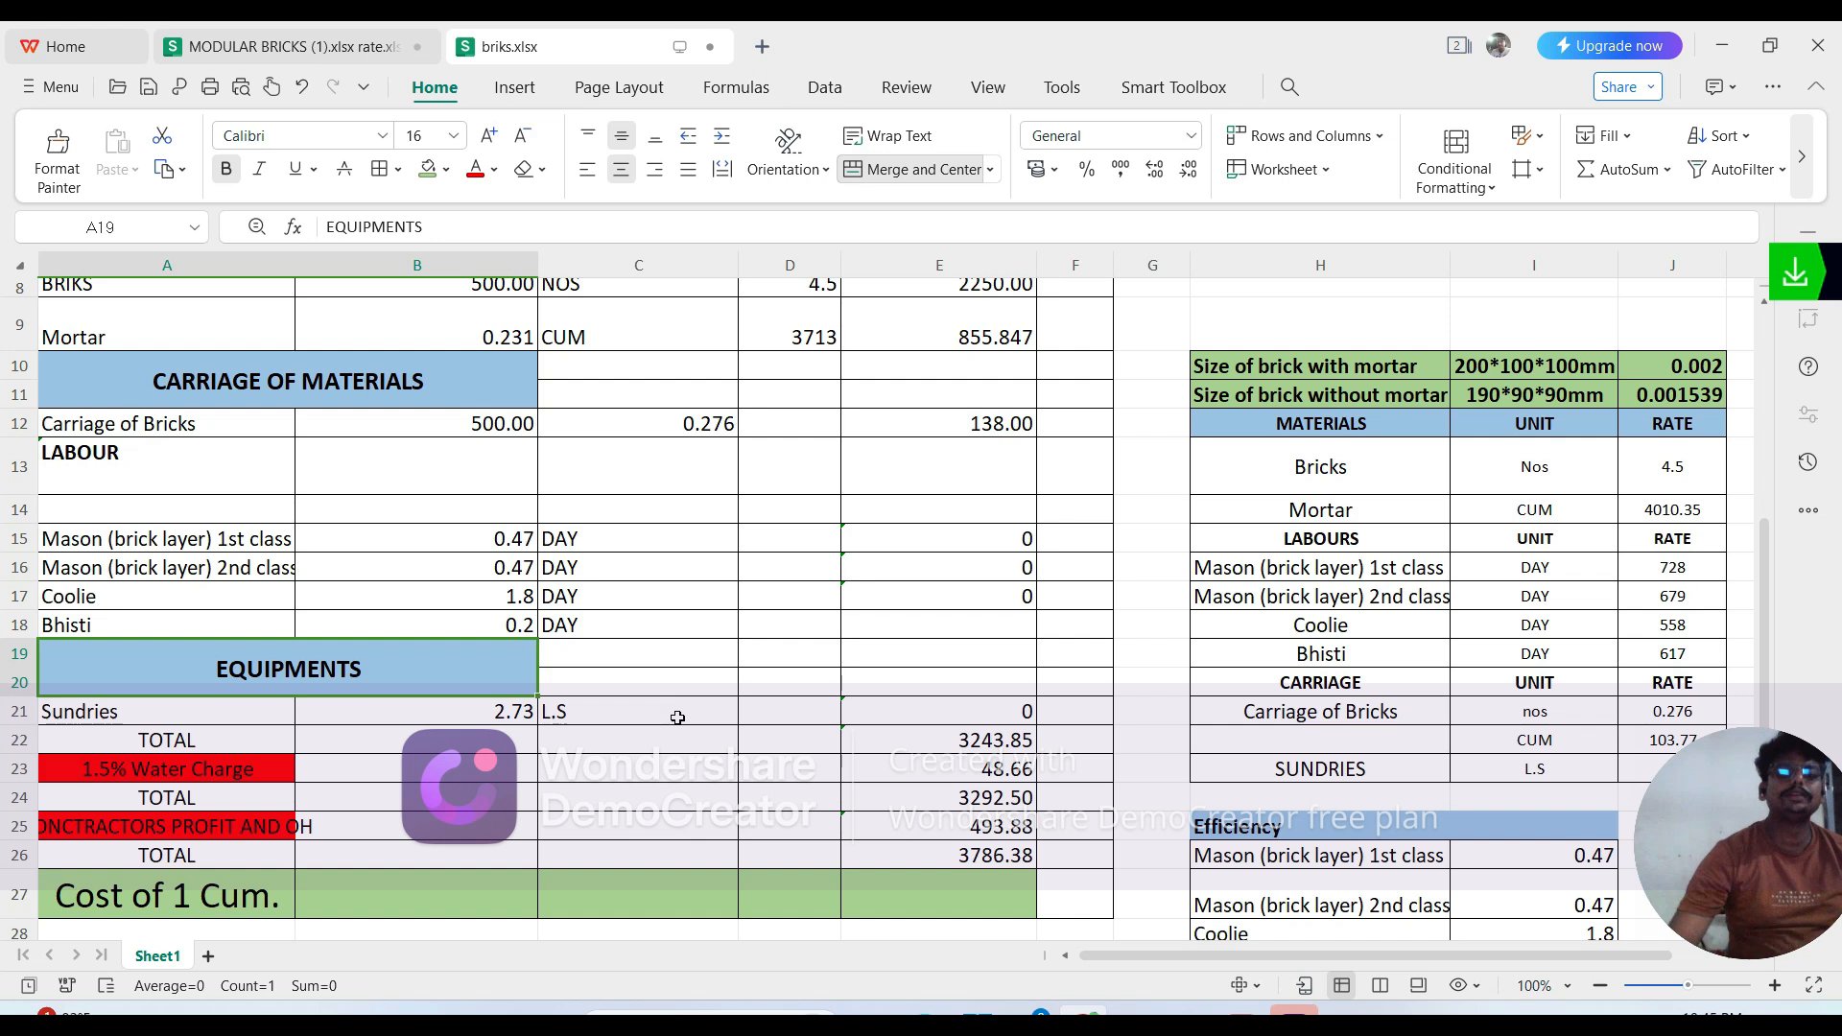
Step: Switch to DSR-2021.pdf in Adobe Acrobat and examine the labour rates in the masonry work basic rates table
{"action": "scroll", "coordinate": [499, 542], "scroll_direction": "up", "scroll_amount": 1}
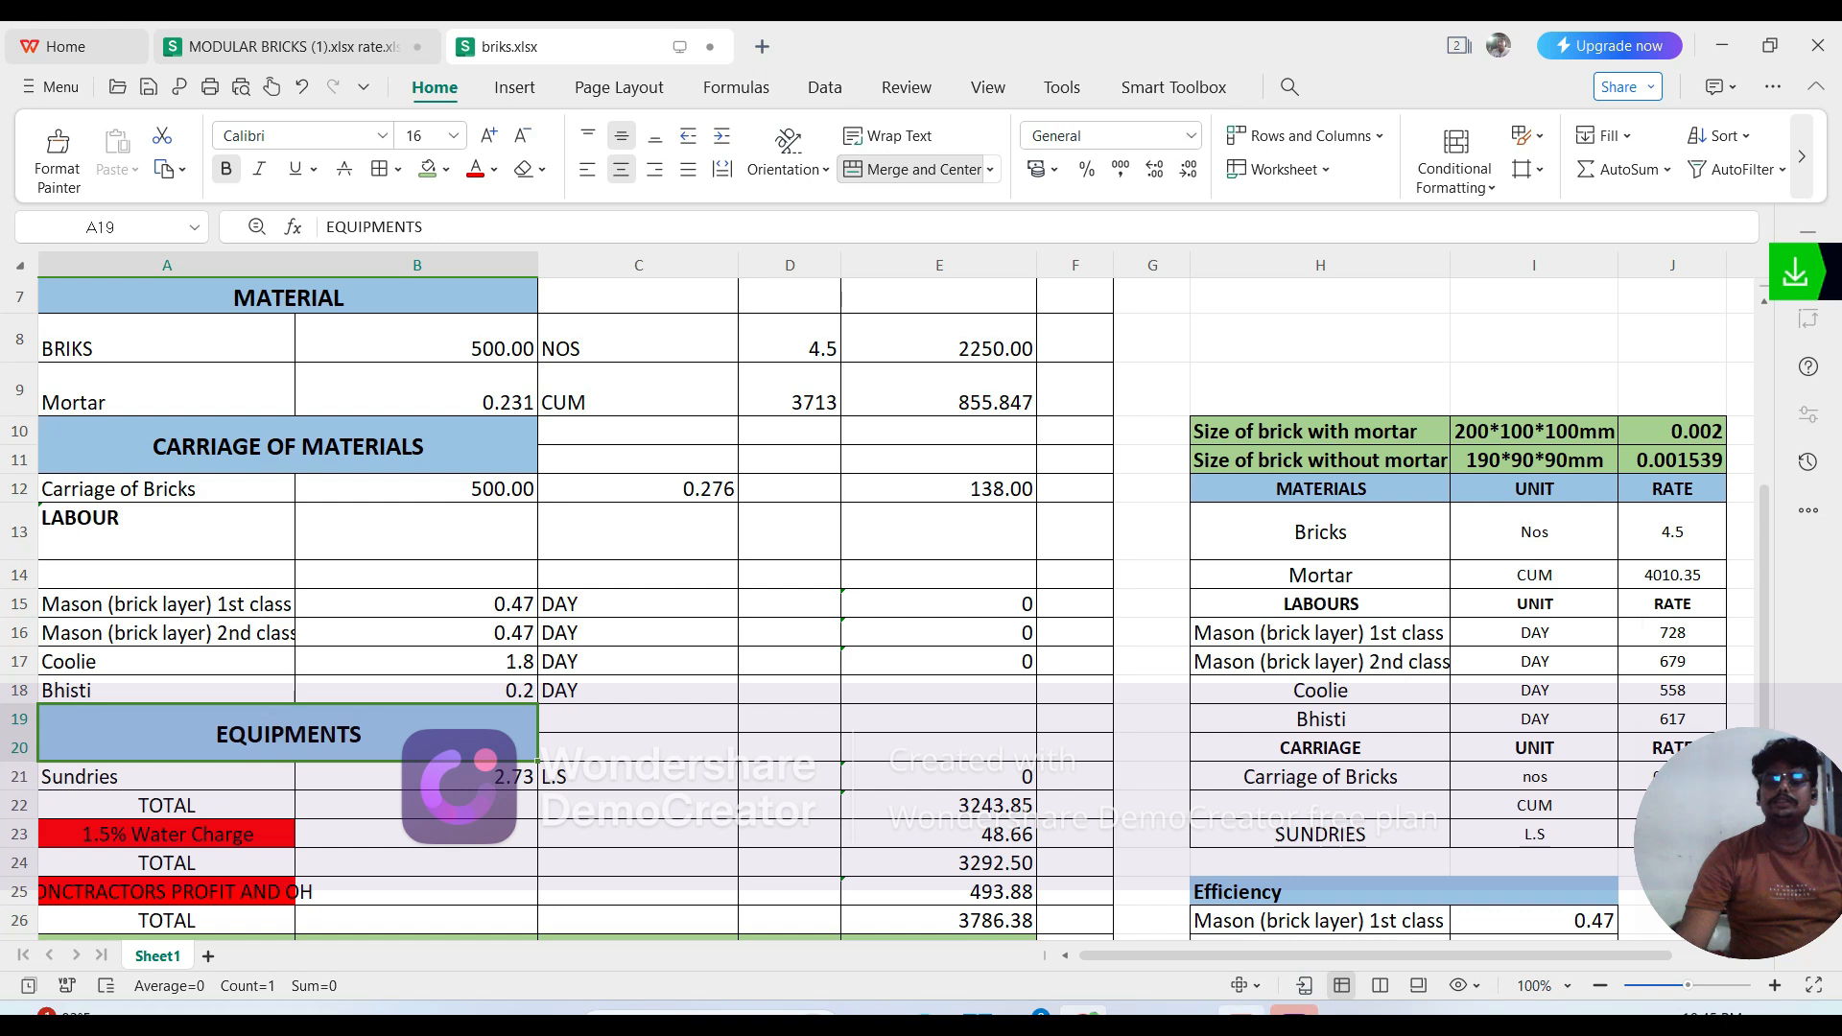
{"action": "mouse_move", "coordinate": [1239, 1013]}
{"action": "left_click", "coordinate": [1190, 912]}
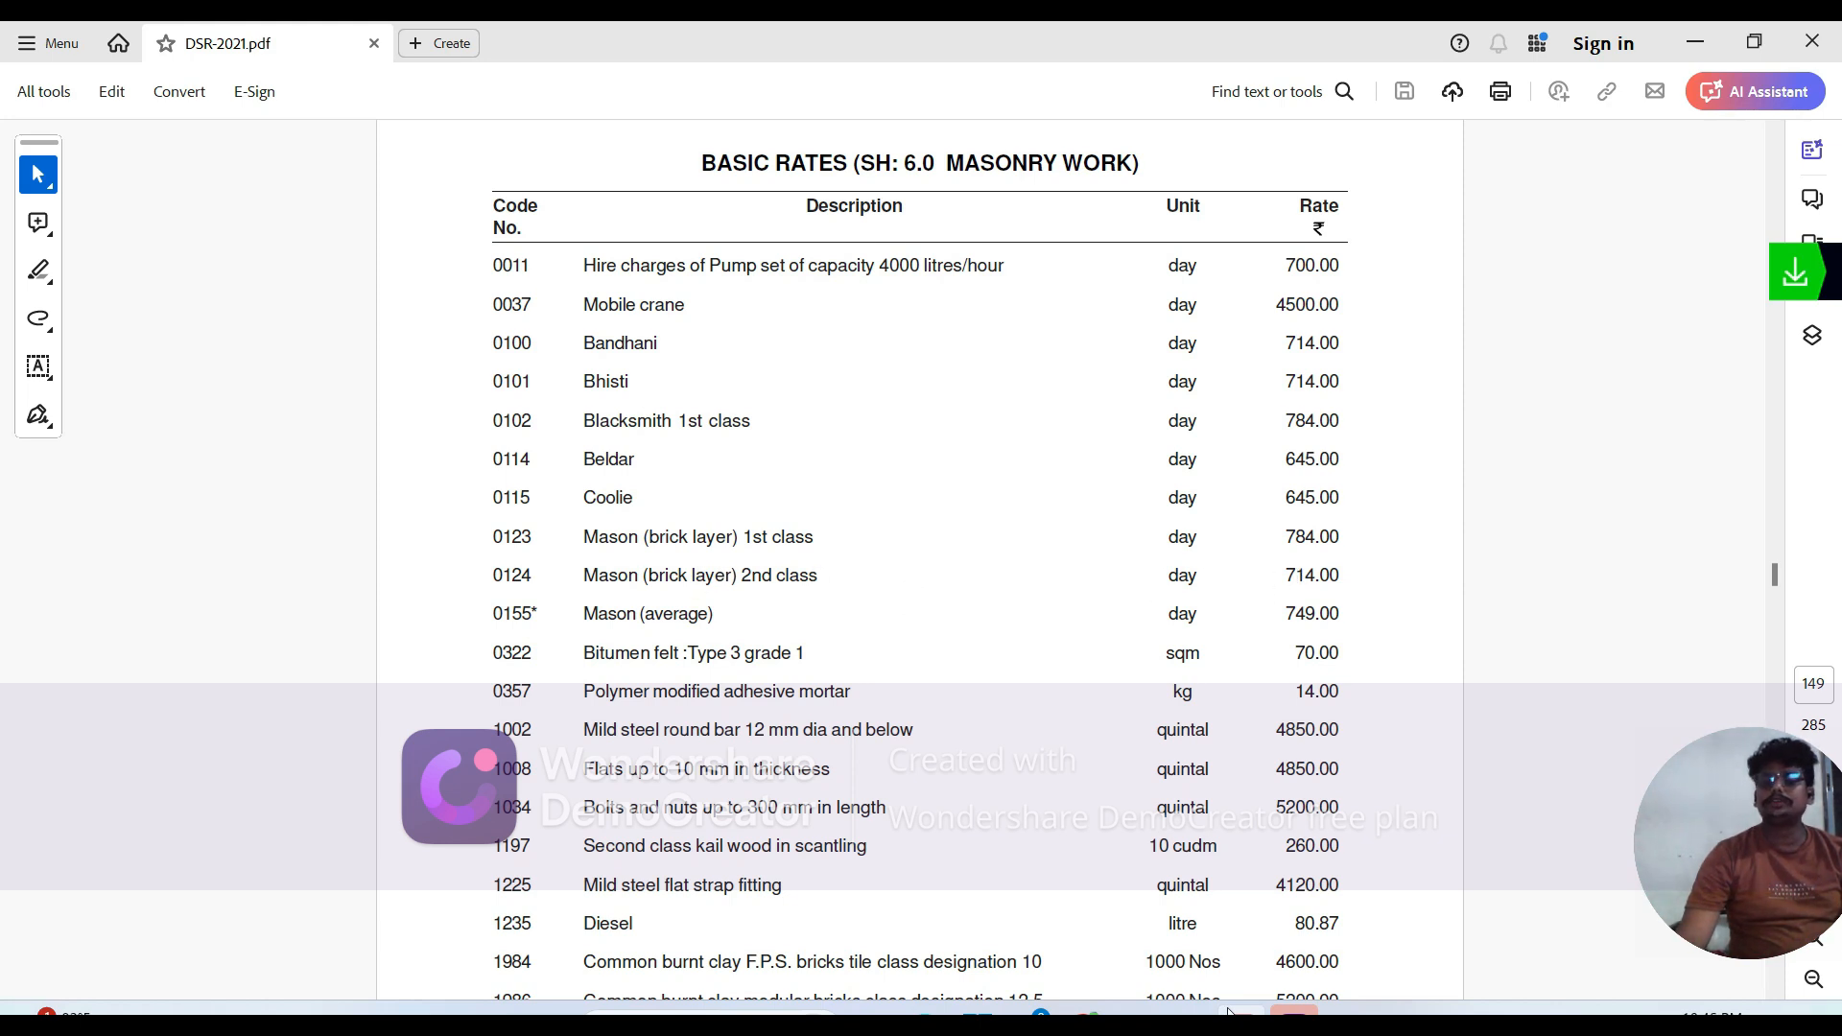
{"action": "mouse_move", "coordinate": [1233, 1015]}
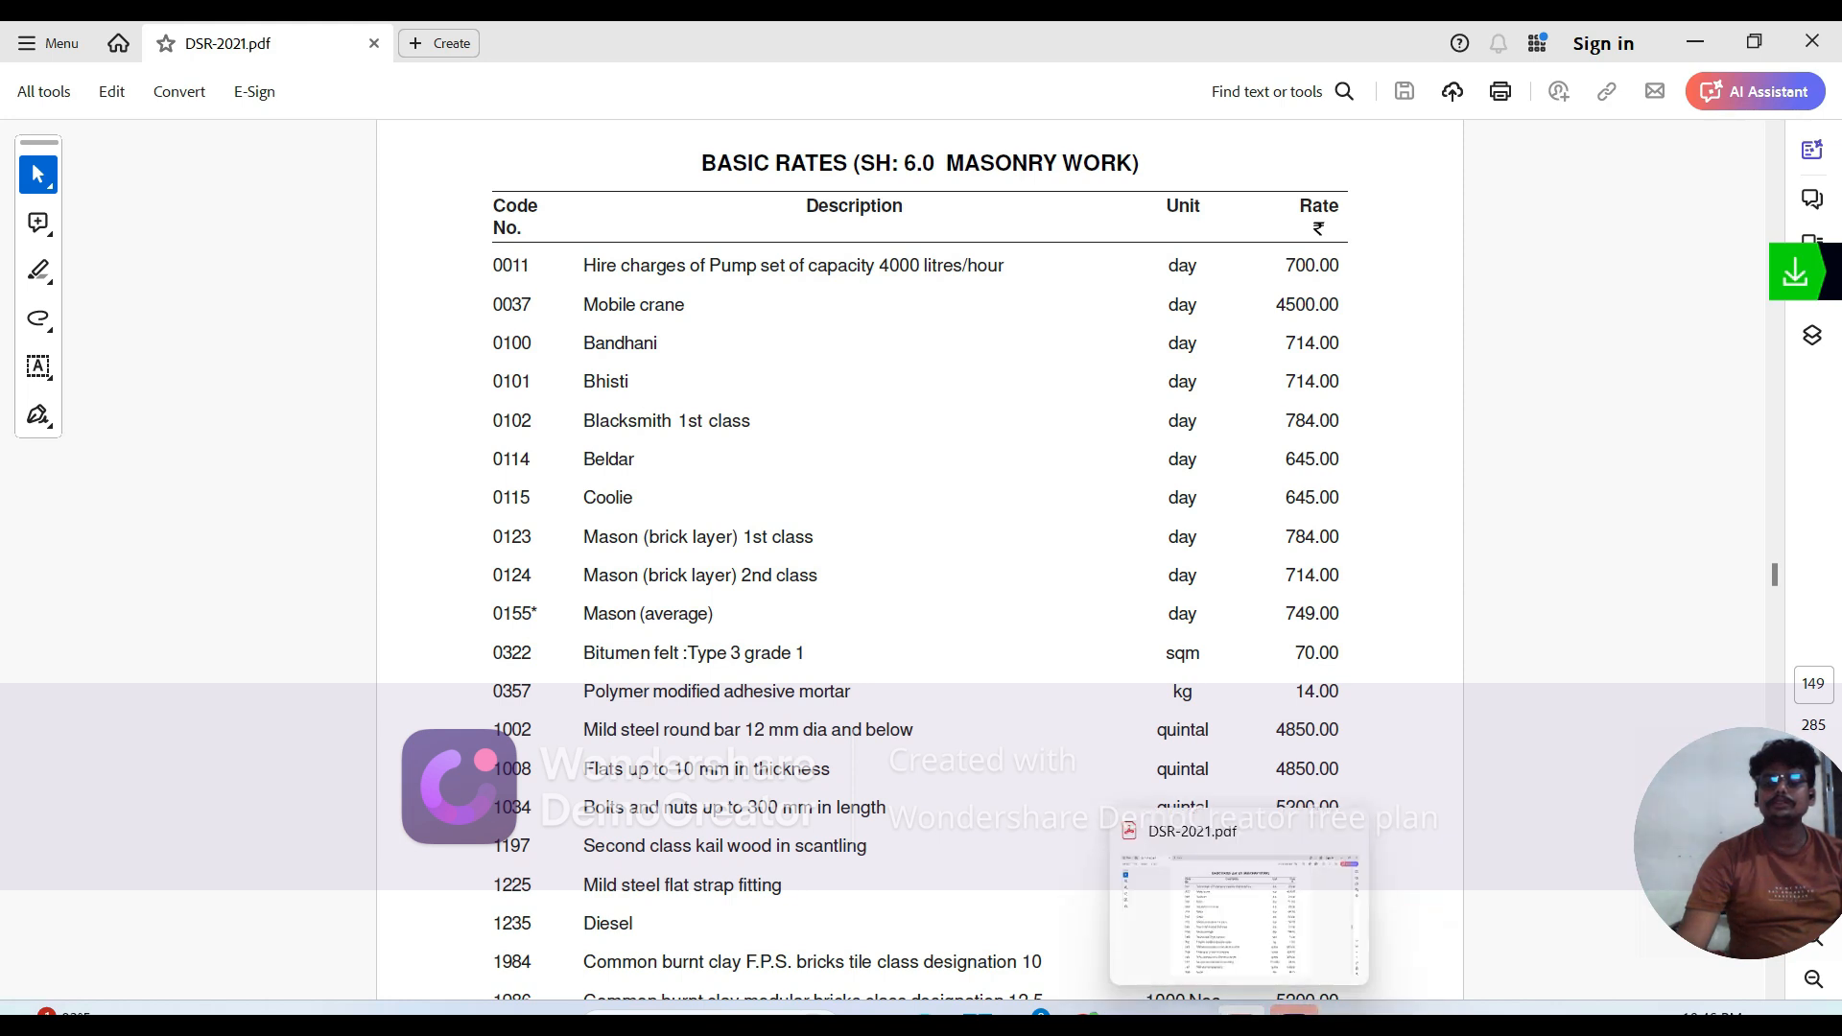
Step: Switch back to briks.xlsx in WPS Office and enter the mason rates: 784 for 1st class in D15 and 714 for 2nd class in D16
{"action": "left_click", "coordinate": [1081, 975]}
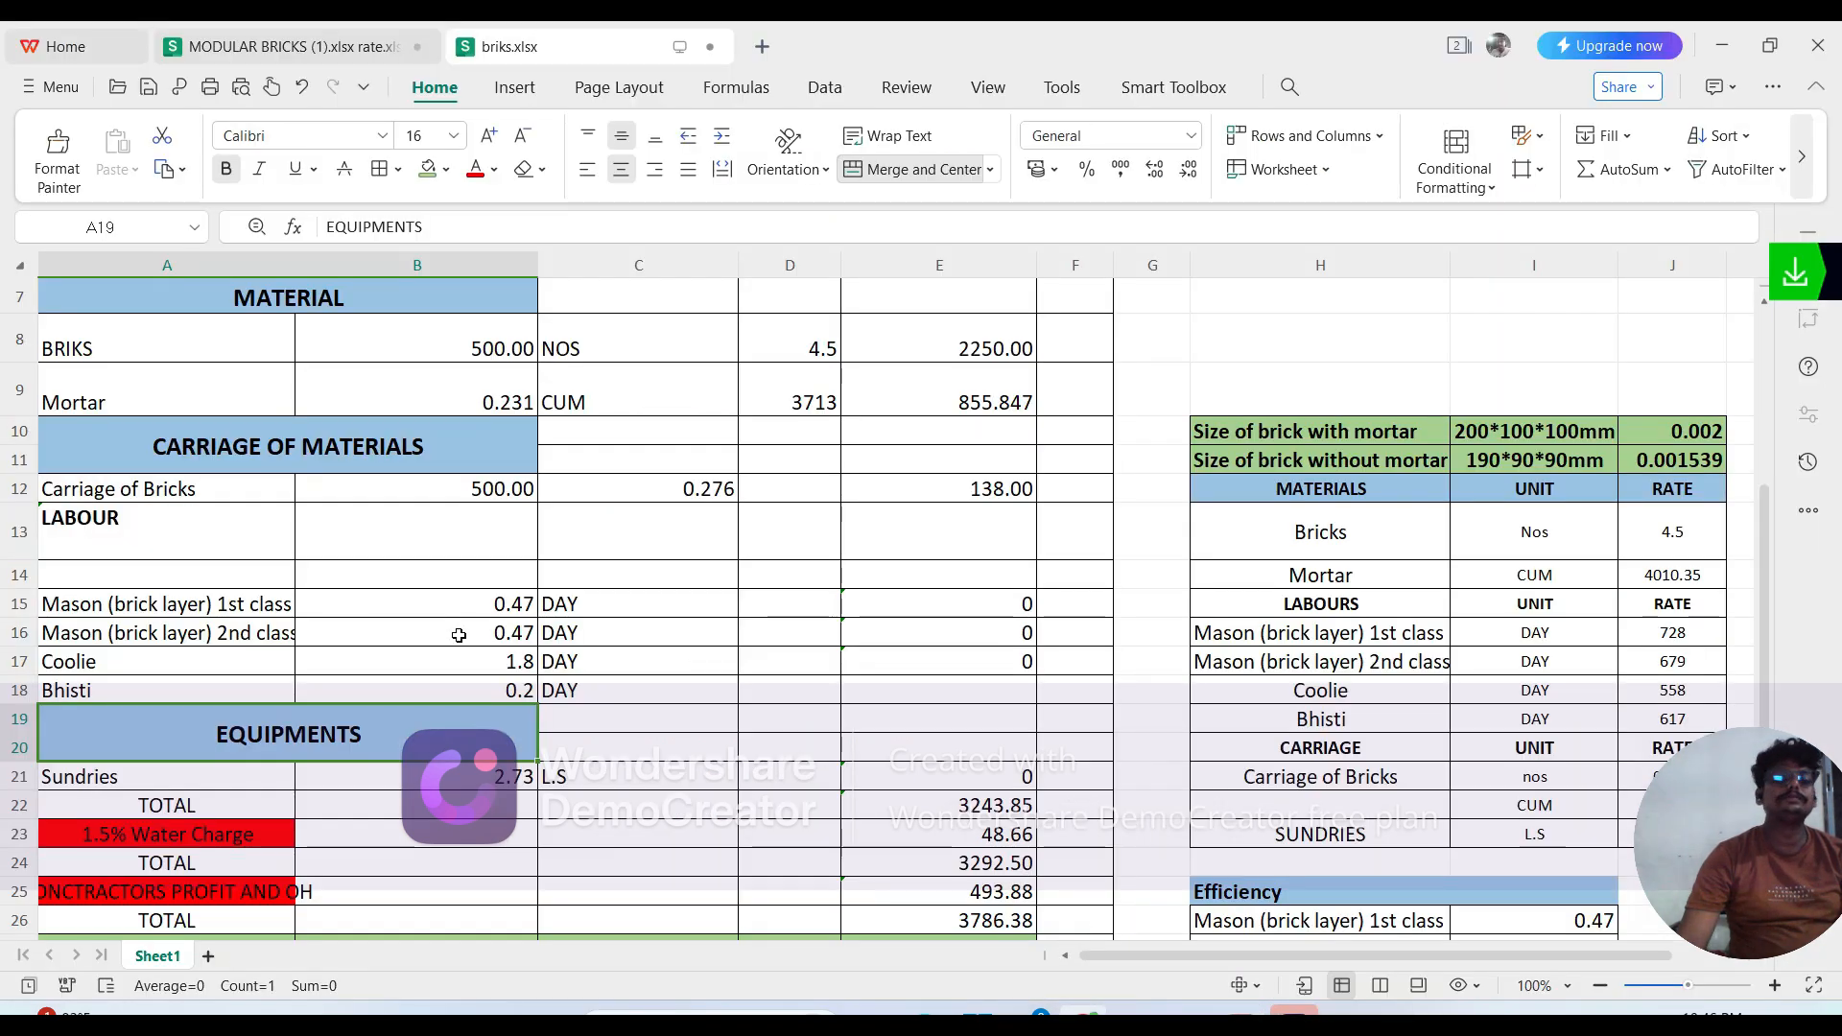
{"action": "left_click", "coordinate": [785, 601]}
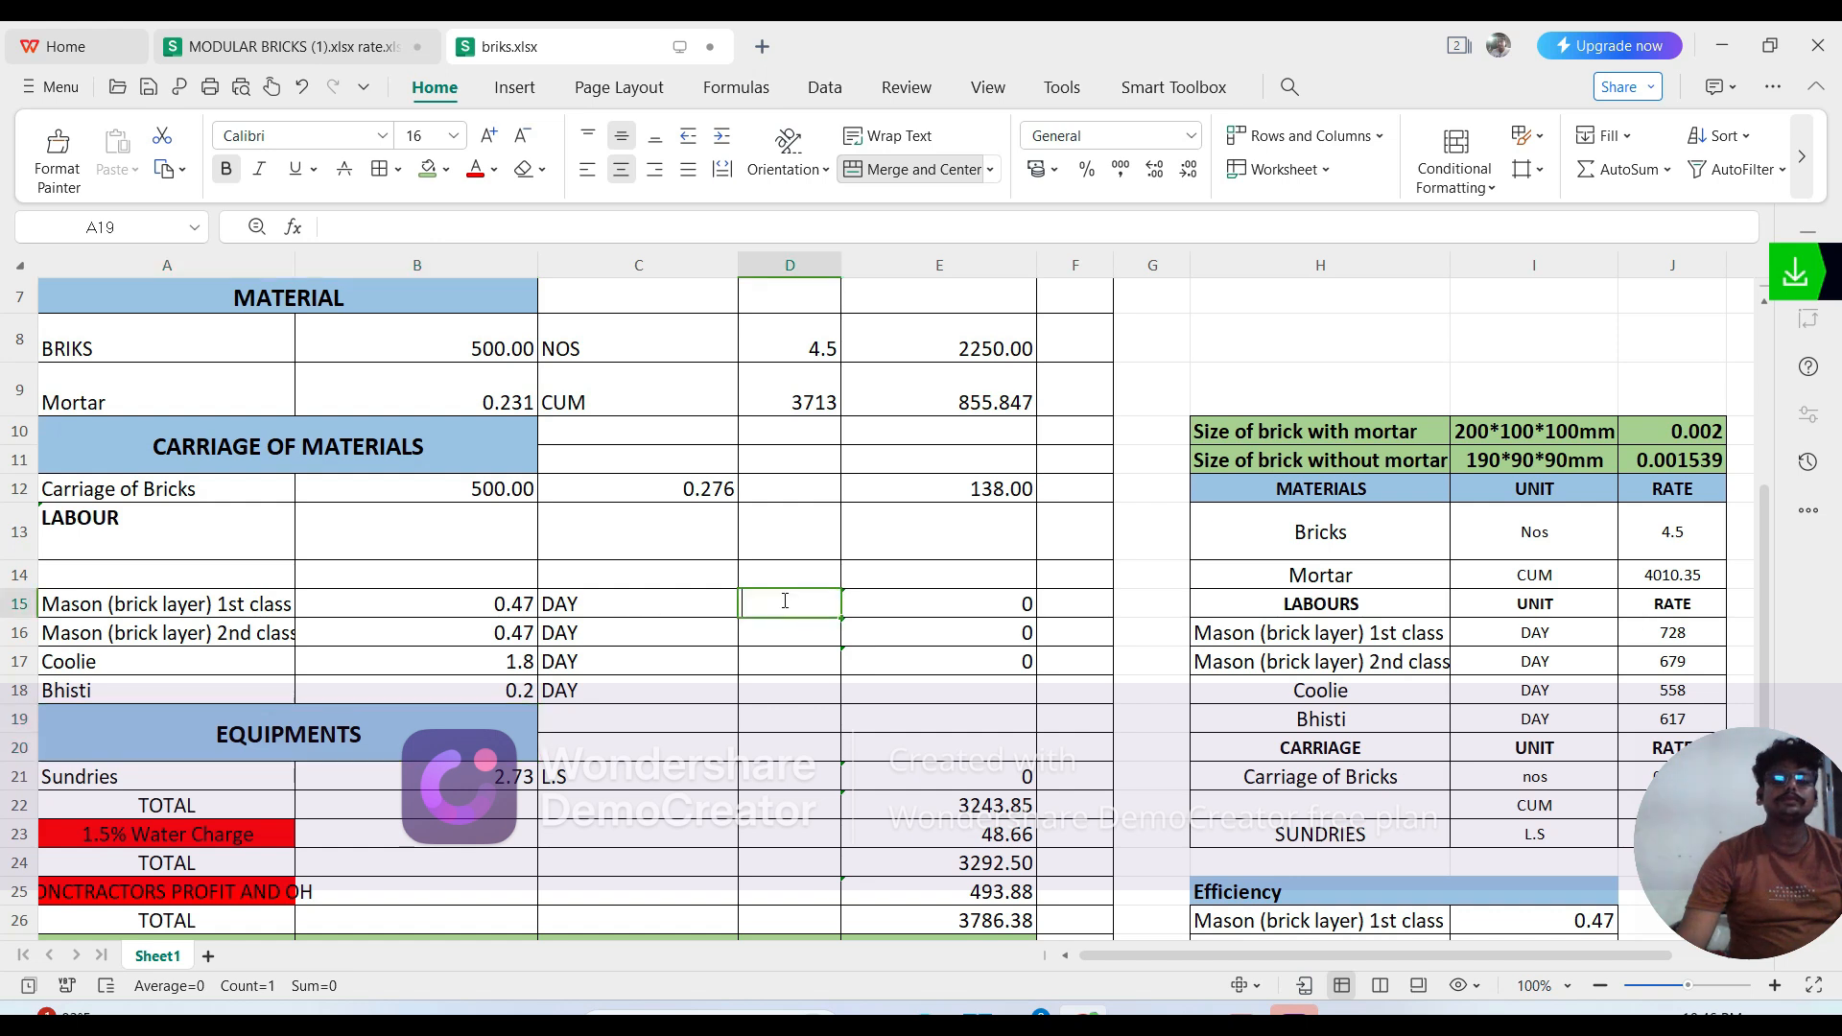
{"action": "type", "text": "784"}
{"action": "key", "text": "Return"}
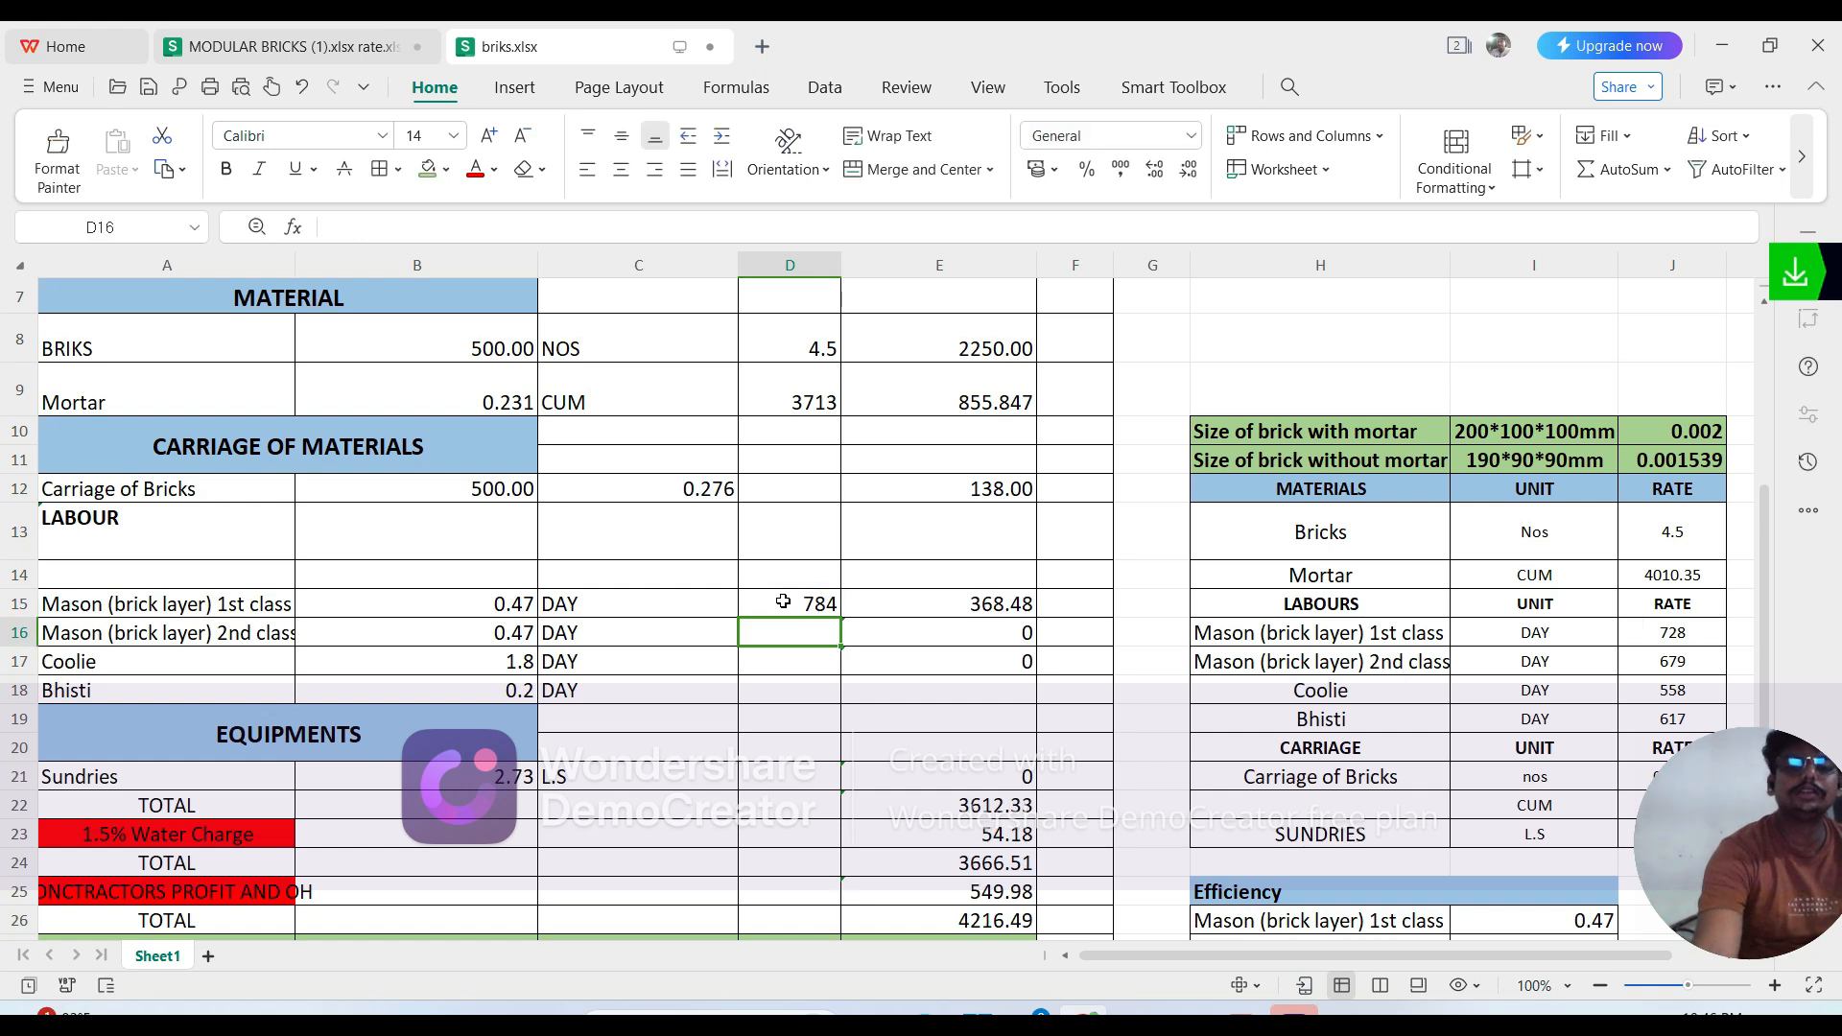
{"action": "type", "text": "714"}
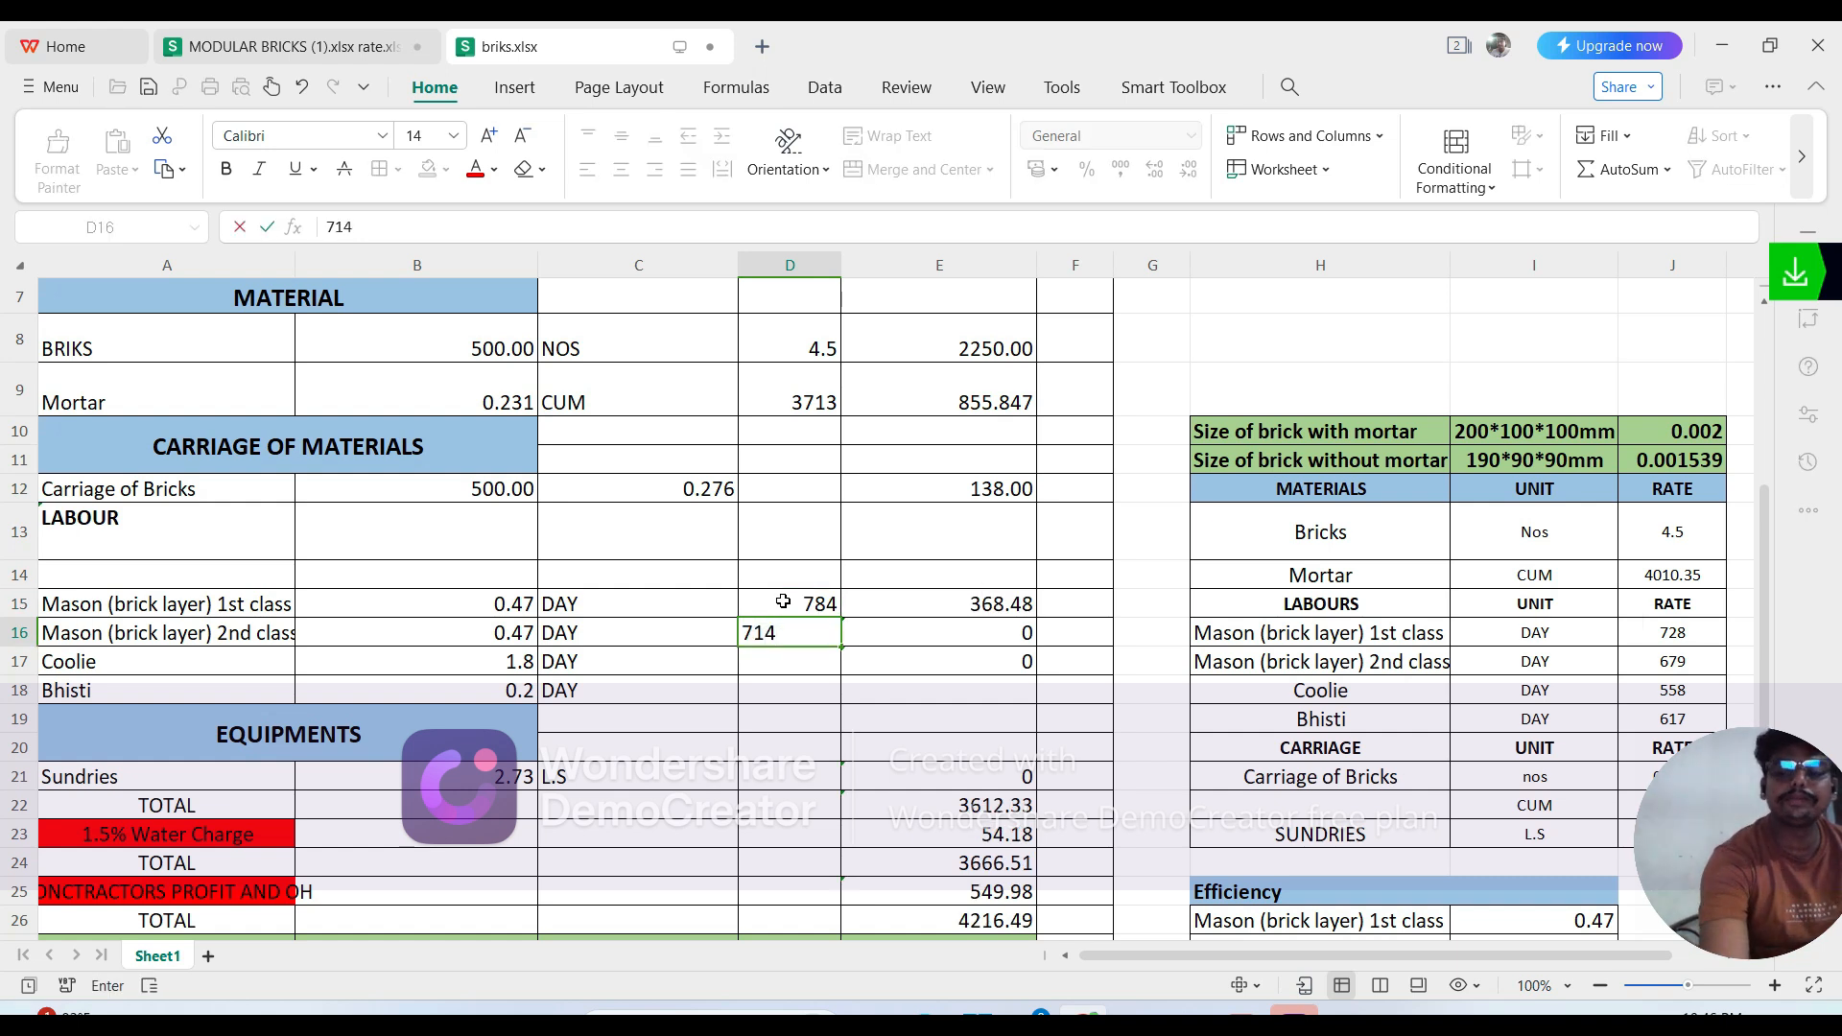
{"action": "key", "text": "Return"}
Step: Re-enter the Mason (brick layer) 1st class amount formula in E15 as =B15*D15
{"action": "double_click", "coordinate": [984, 605]}
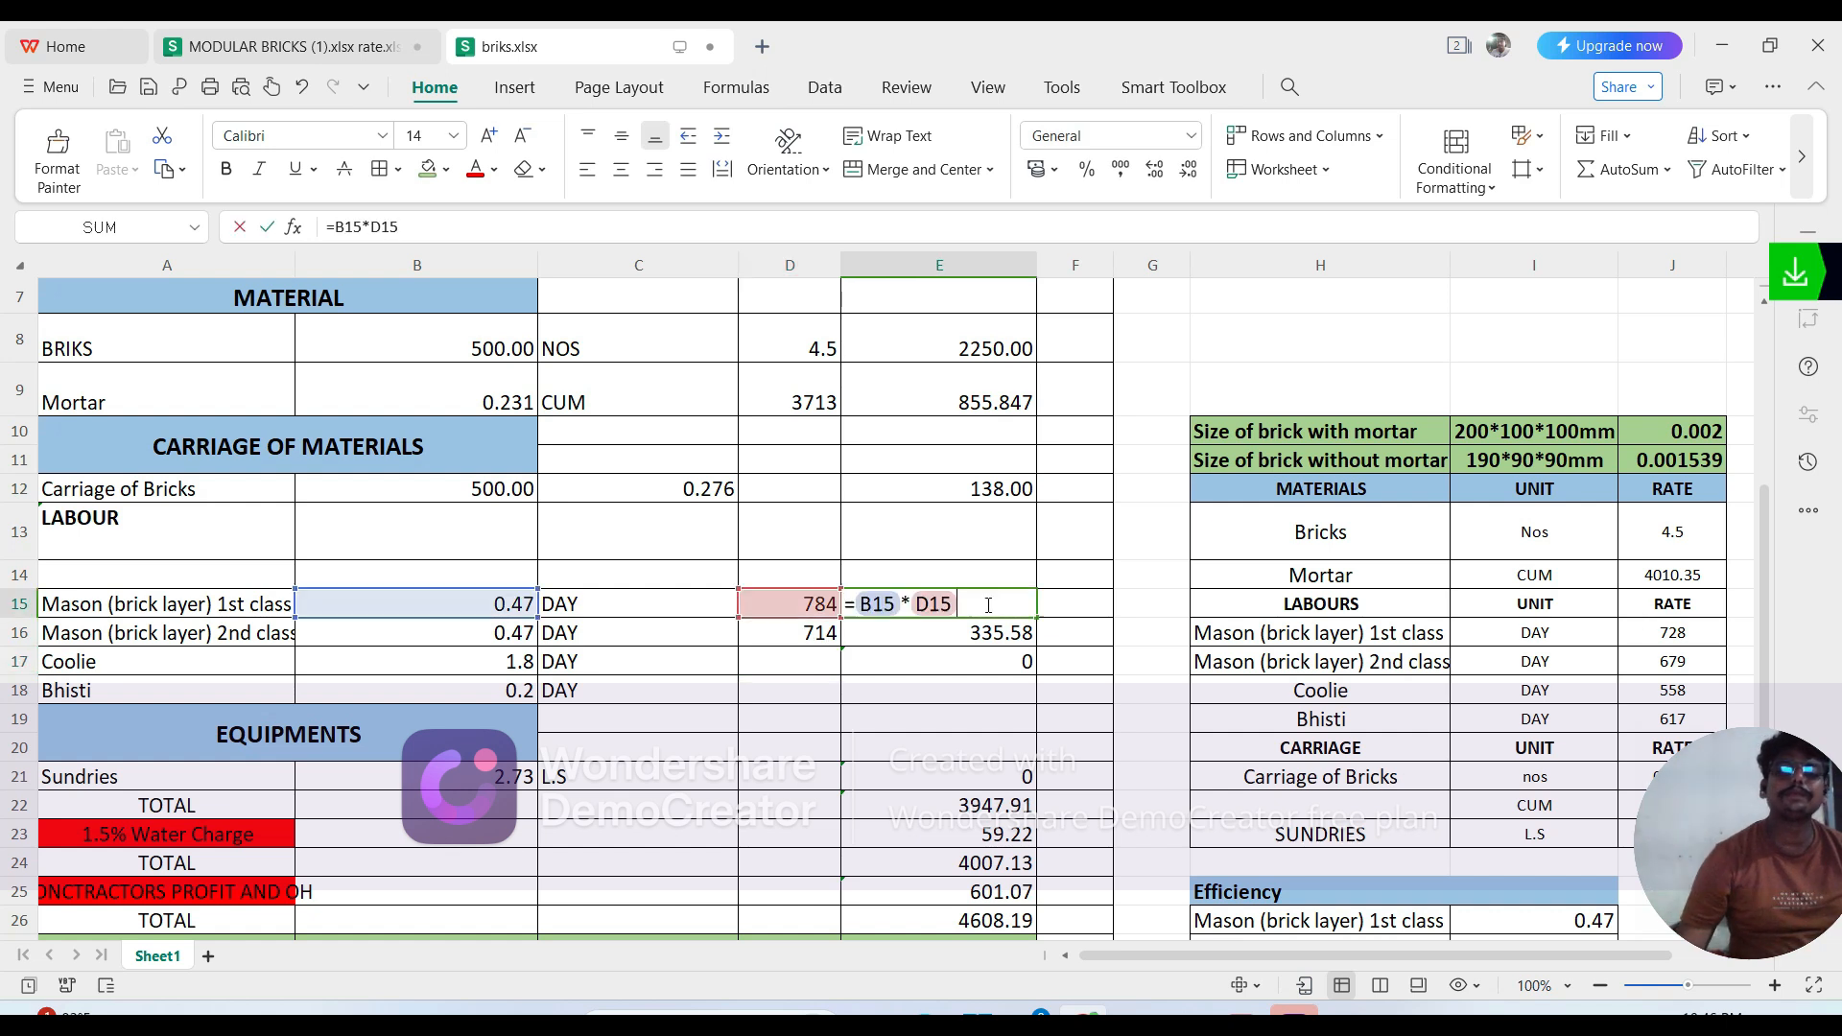
{"action": "key", "text": "BackSpace"}
{"action": "key", "text": "BackSpace"}
{"action": "key", "text": "BackSpace"}
{"action": "key", "text": "BackSpace"}
{"action": "key", "text": "BackSpace"}
{"action": "key", "text": "BackSpace"}
{"action": "key", "text": "BackSpace"}
{"action": "key", "text": "BackSpace"}
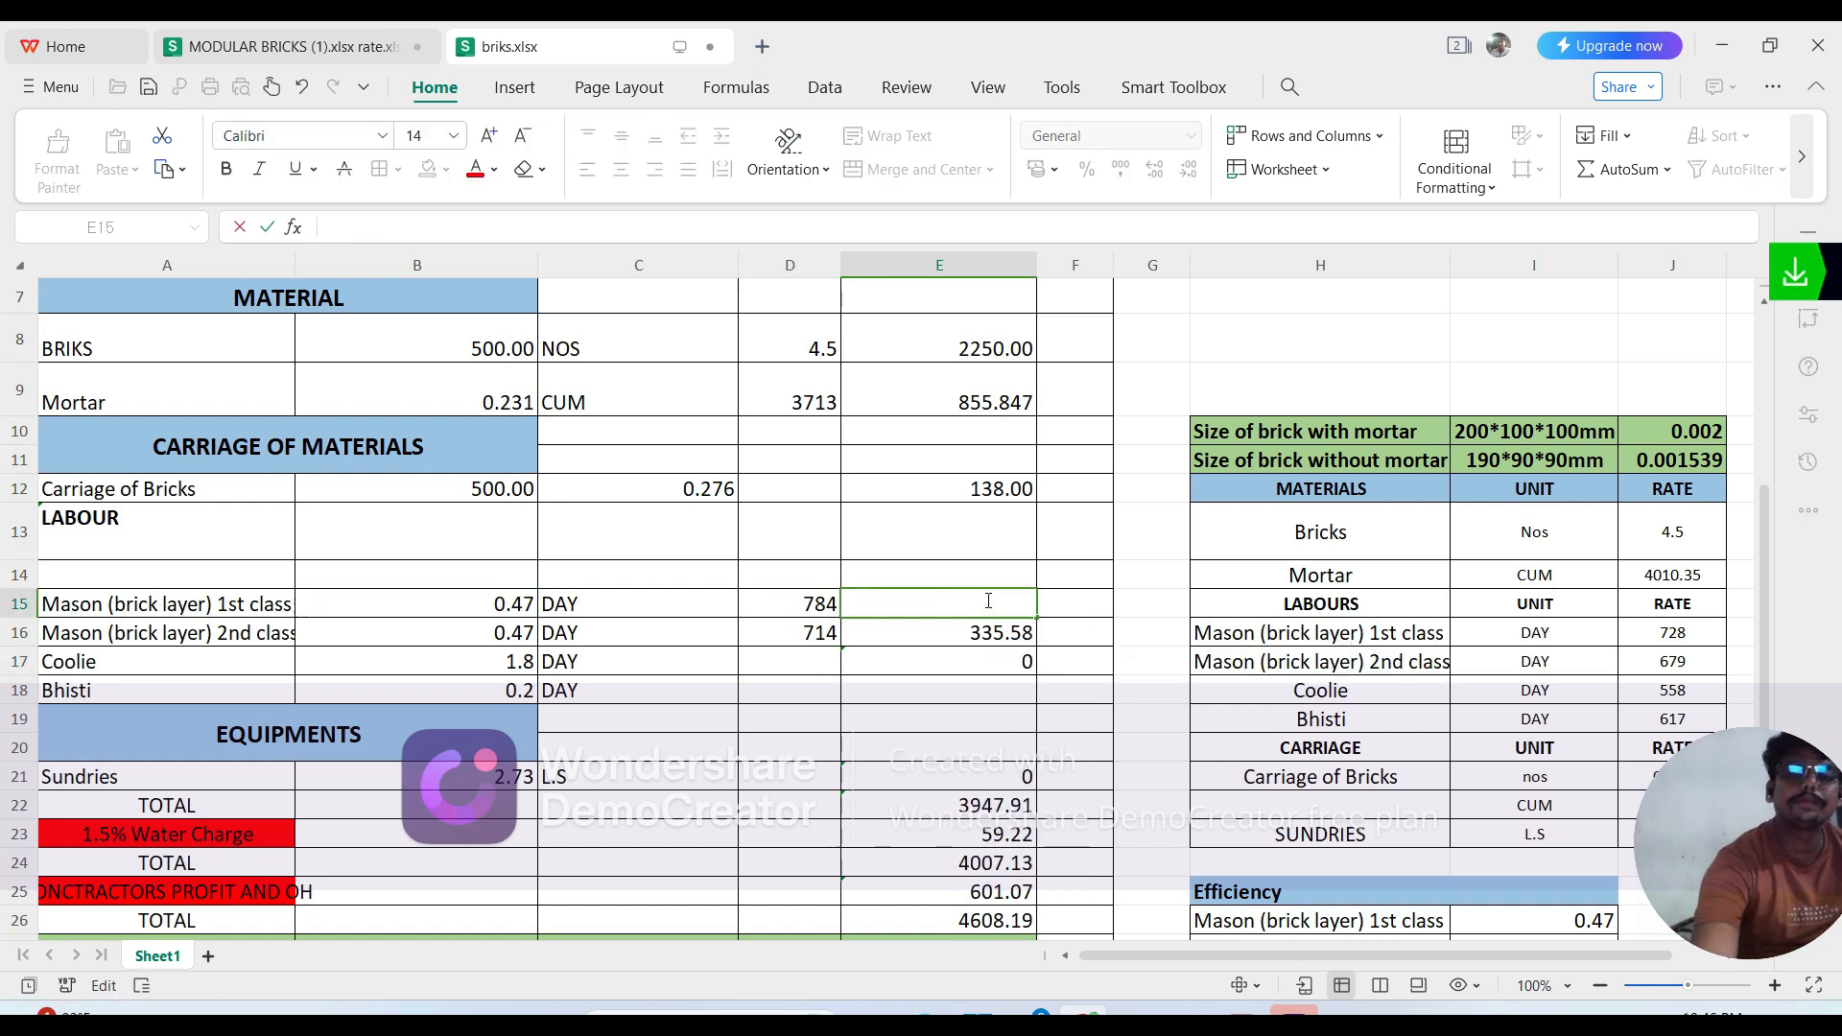
{"action": "type", "text": "="}
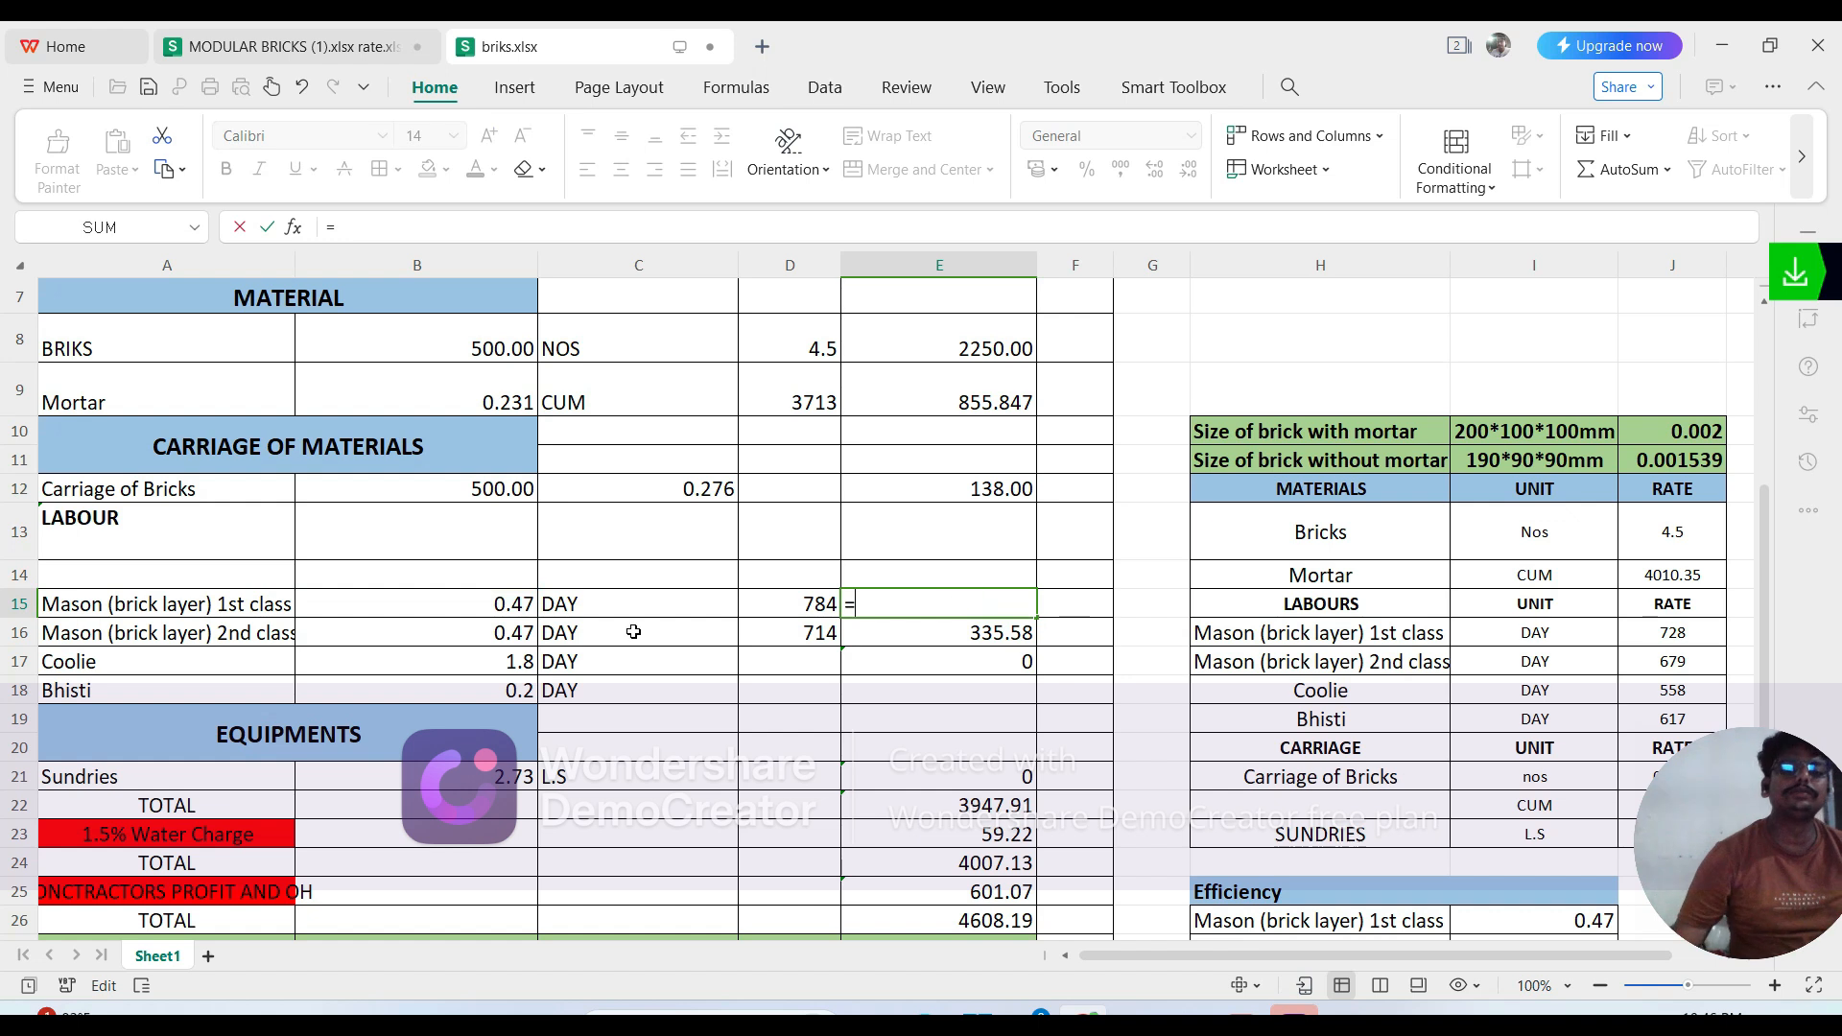
{"action": "left_click", "coordinate": [506, 599]}
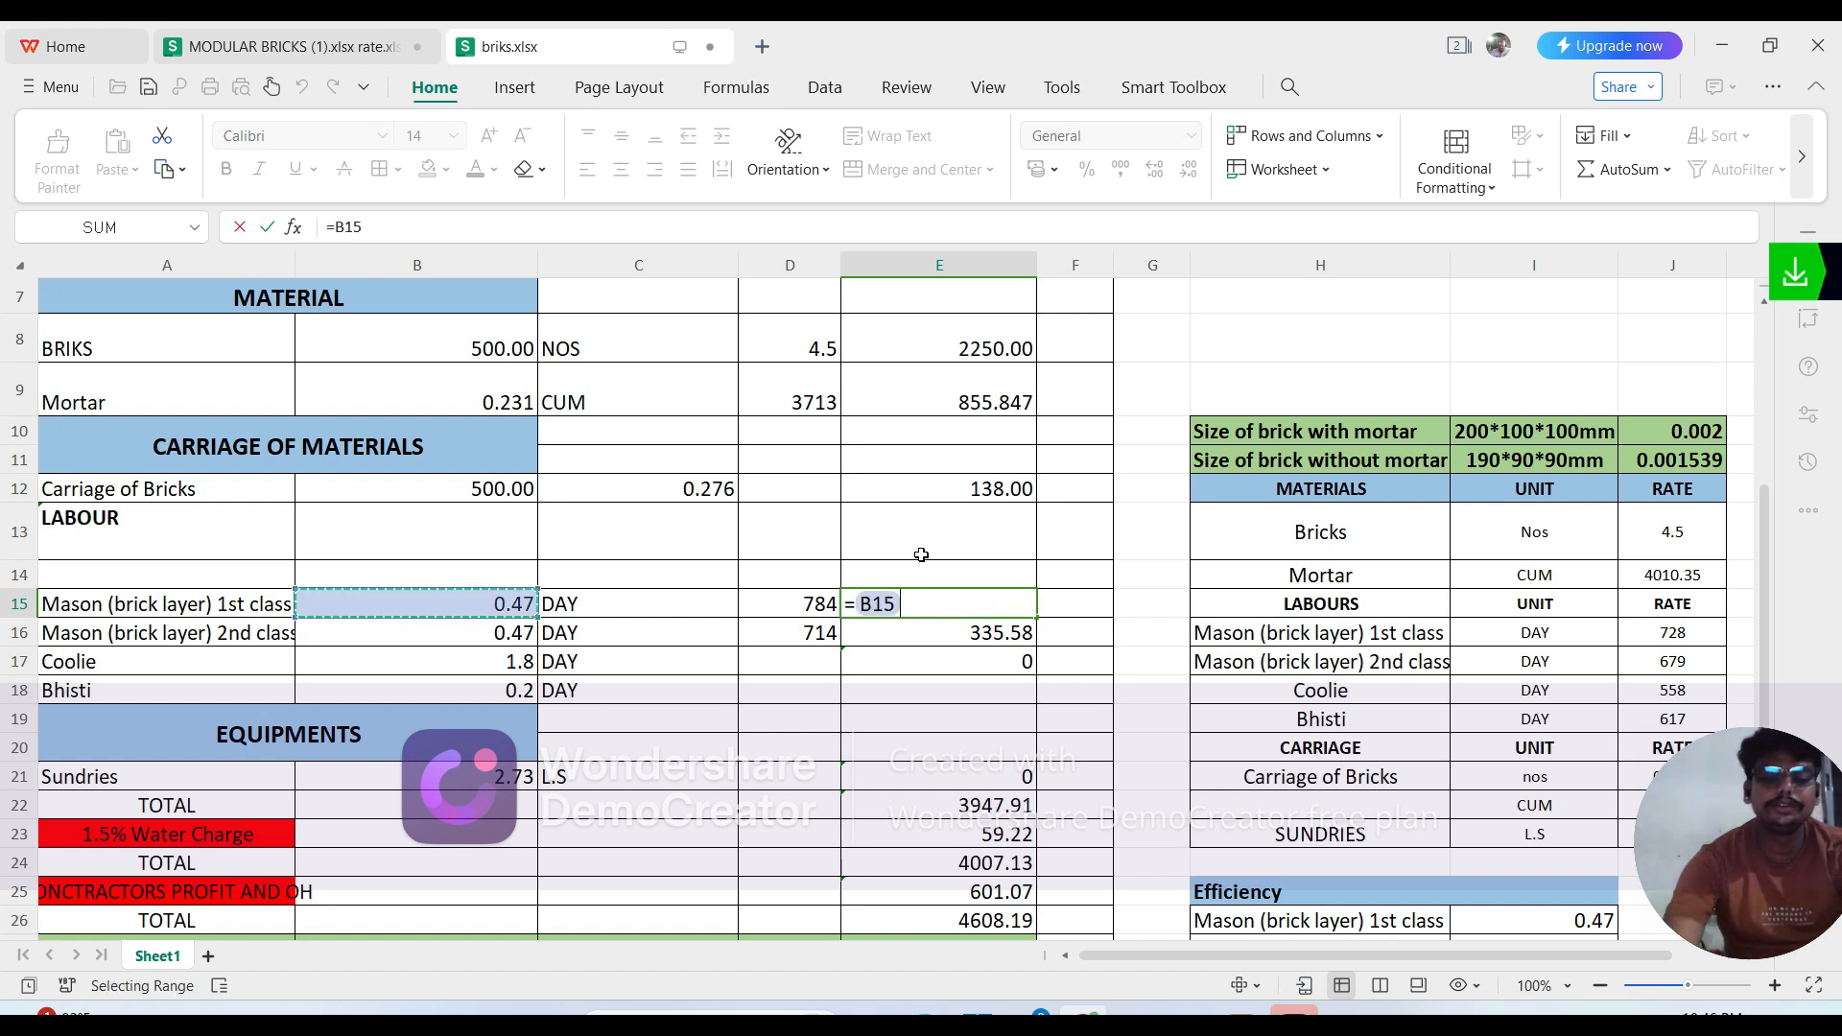
{"action": "type", "text": "*"}
{"action": "left_click", "coordinate": [818, 607]}
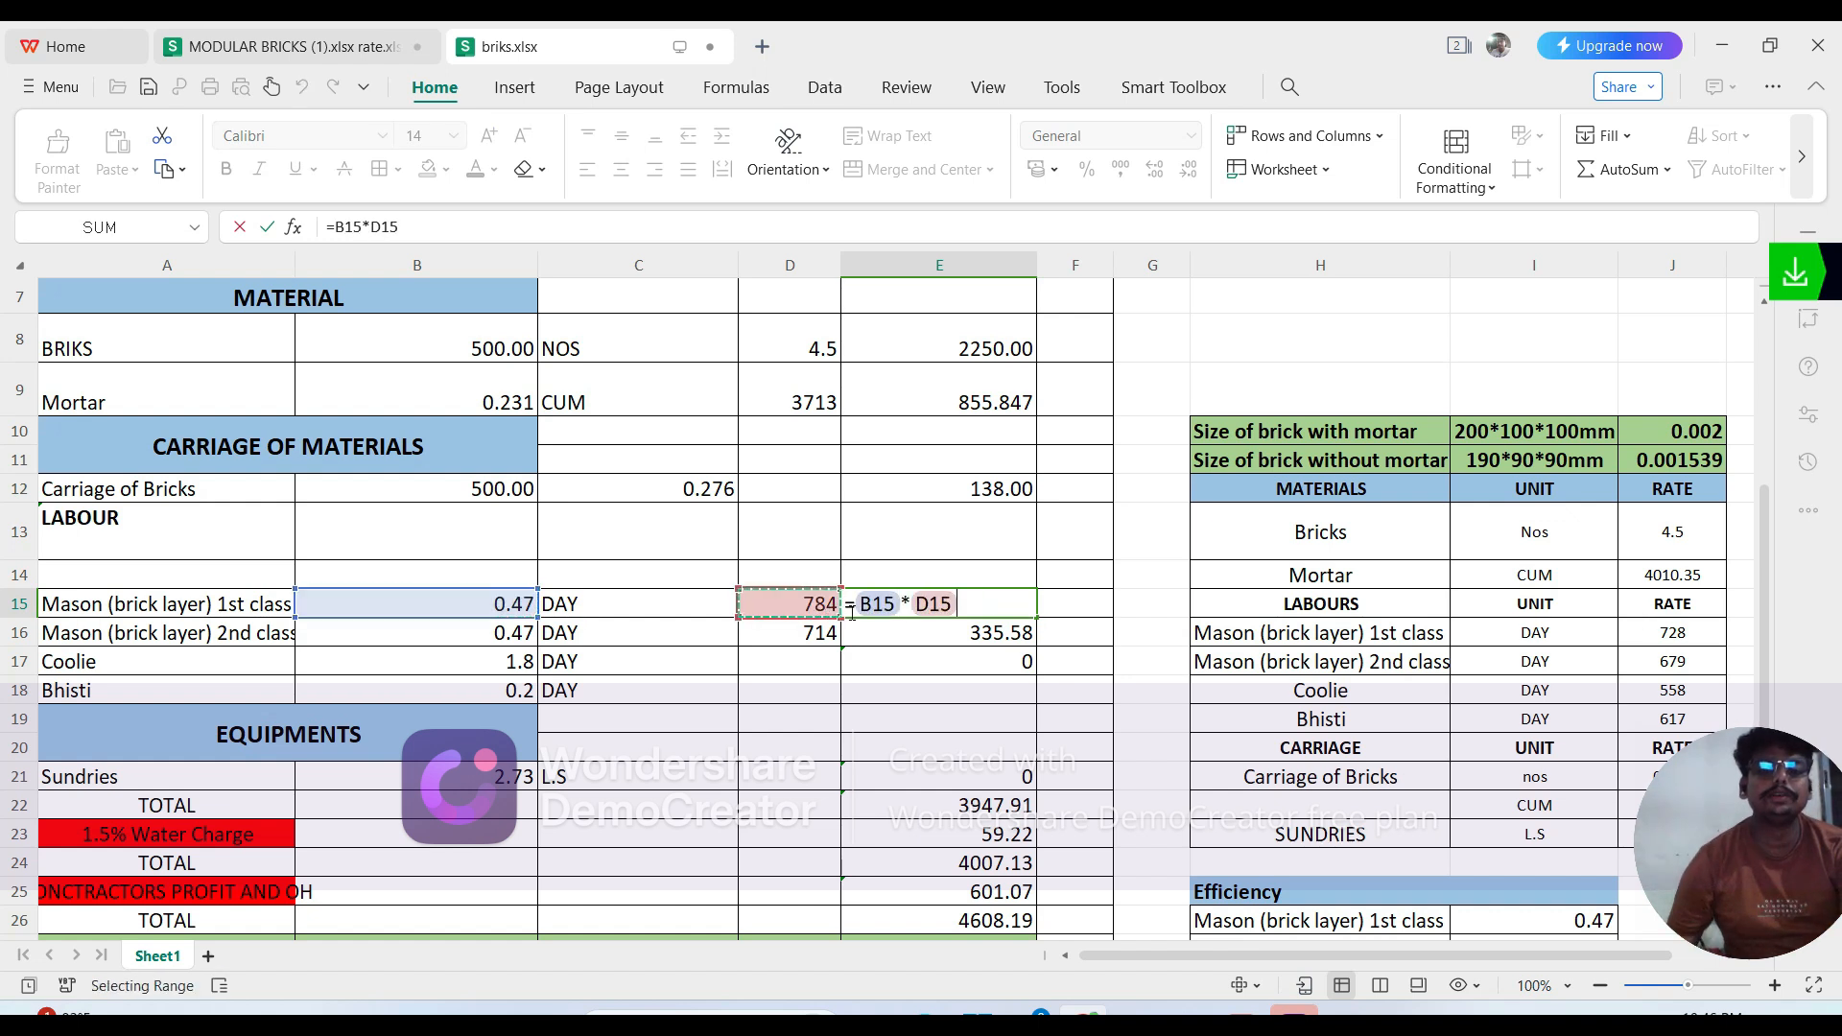
{"action": "key", "text": "Return"}
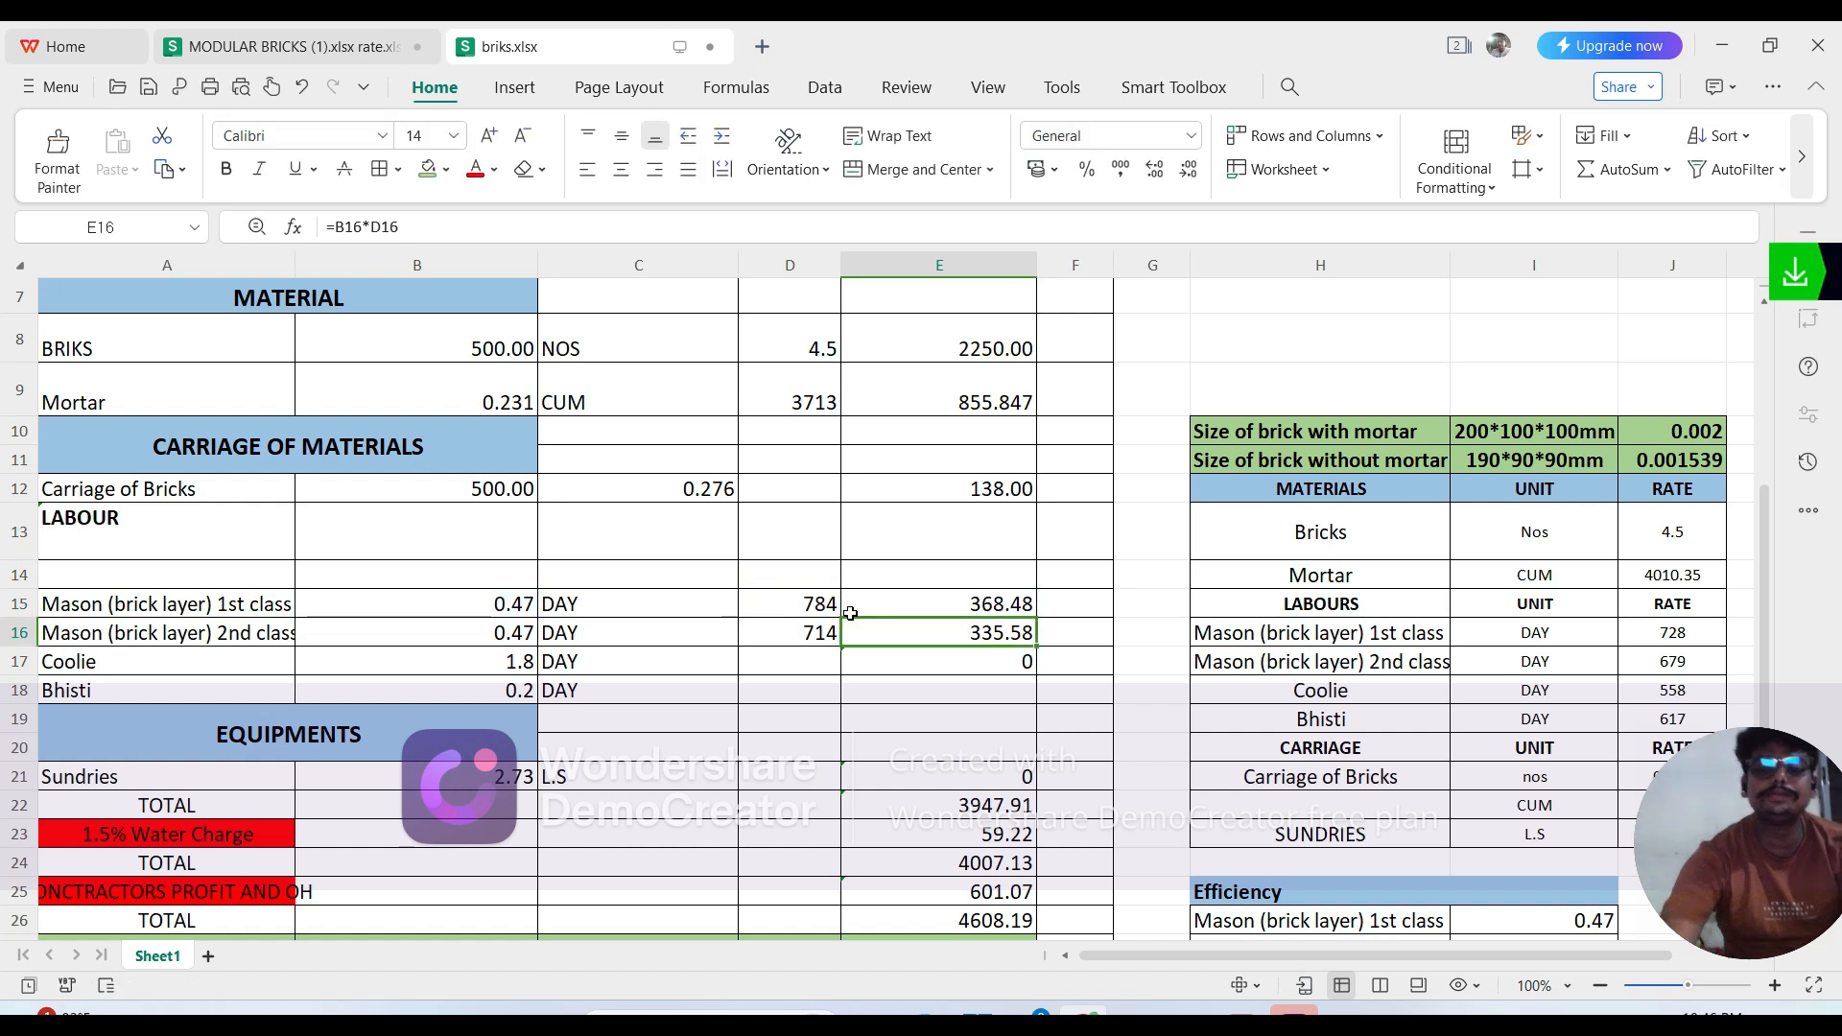
Step: Rewrite the Mason (brick layer) 2nd class amount formula in E16 as =B16*D16
{"action": "double_click", "coordinate": [1006, 641]}
{"action": "key", "text": "BackSpace"}
{"action": "key", "text": "BackSpace"}
{"action": "key", "text": "BackSpace"}
{"action": "key", "text": "BackSpace"}
{"action": "key", "text": "BackSpace"}
{"action": "key", "text": "BackSpace"}
{"action": "key", "text": "BackSpace"}
{"action": "key", "text": "BackSpace"}
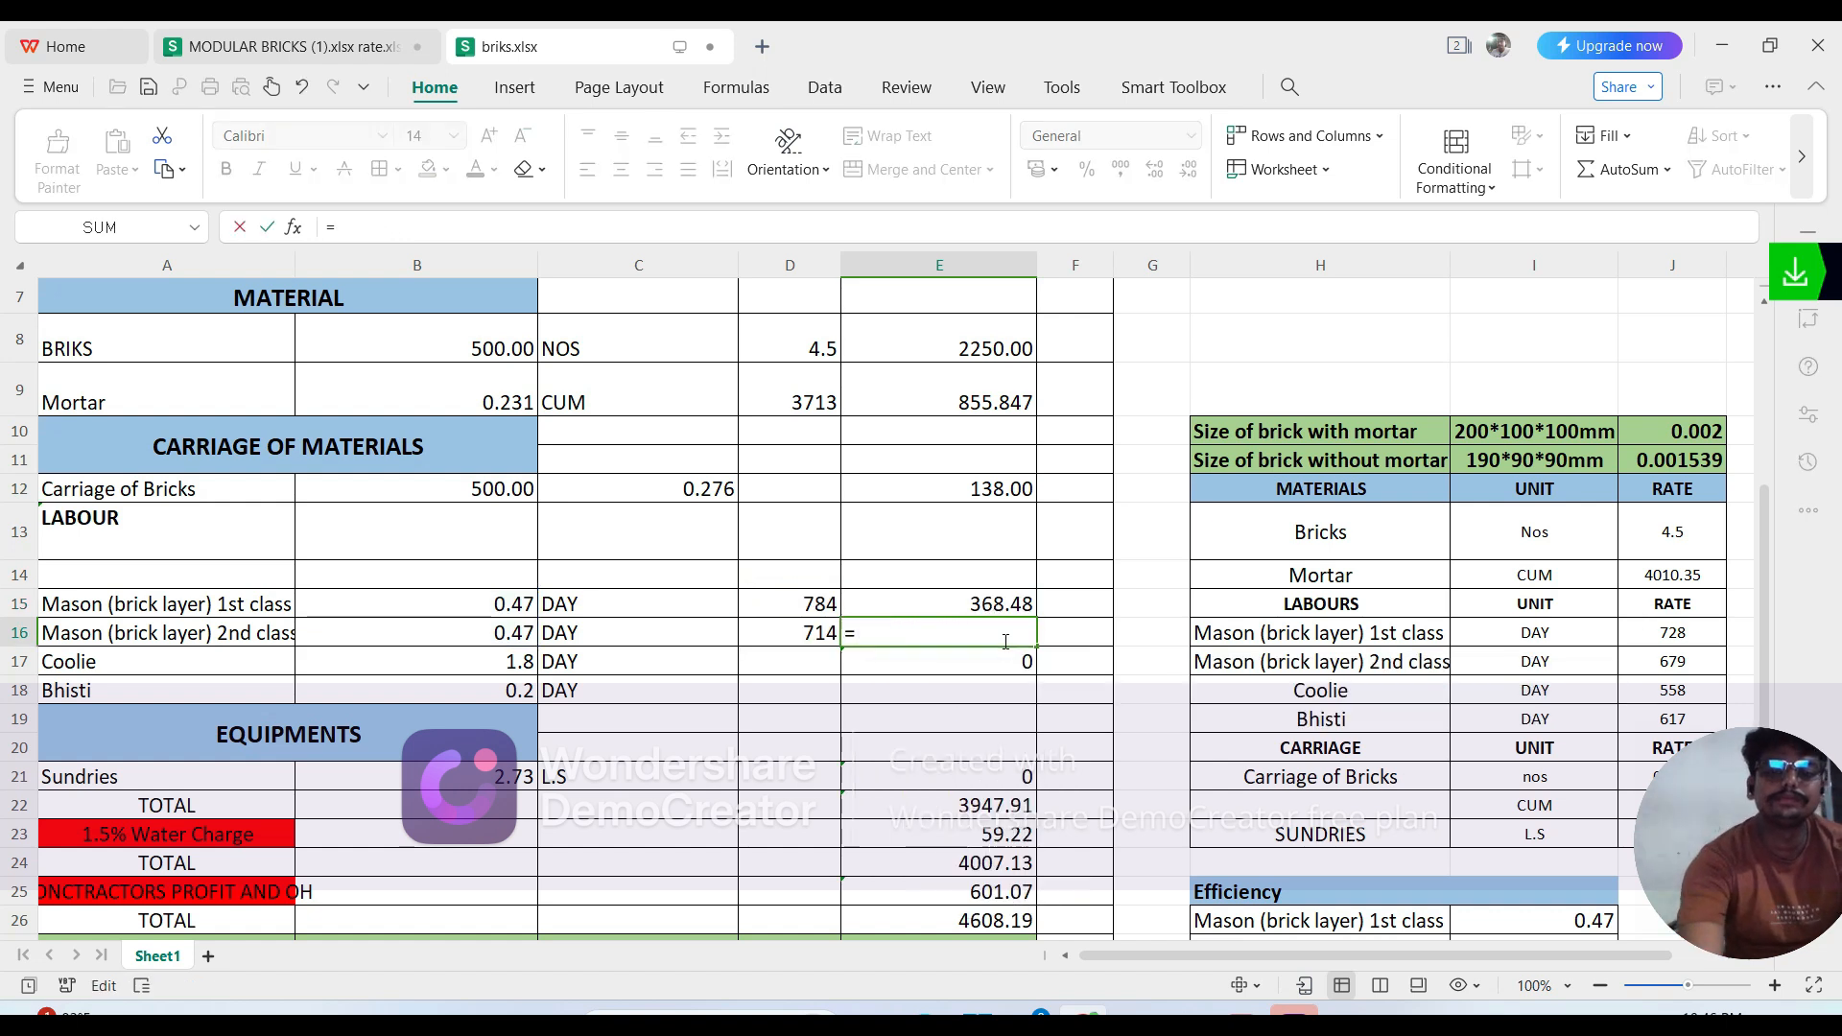
{"action": "type", "text": "="}
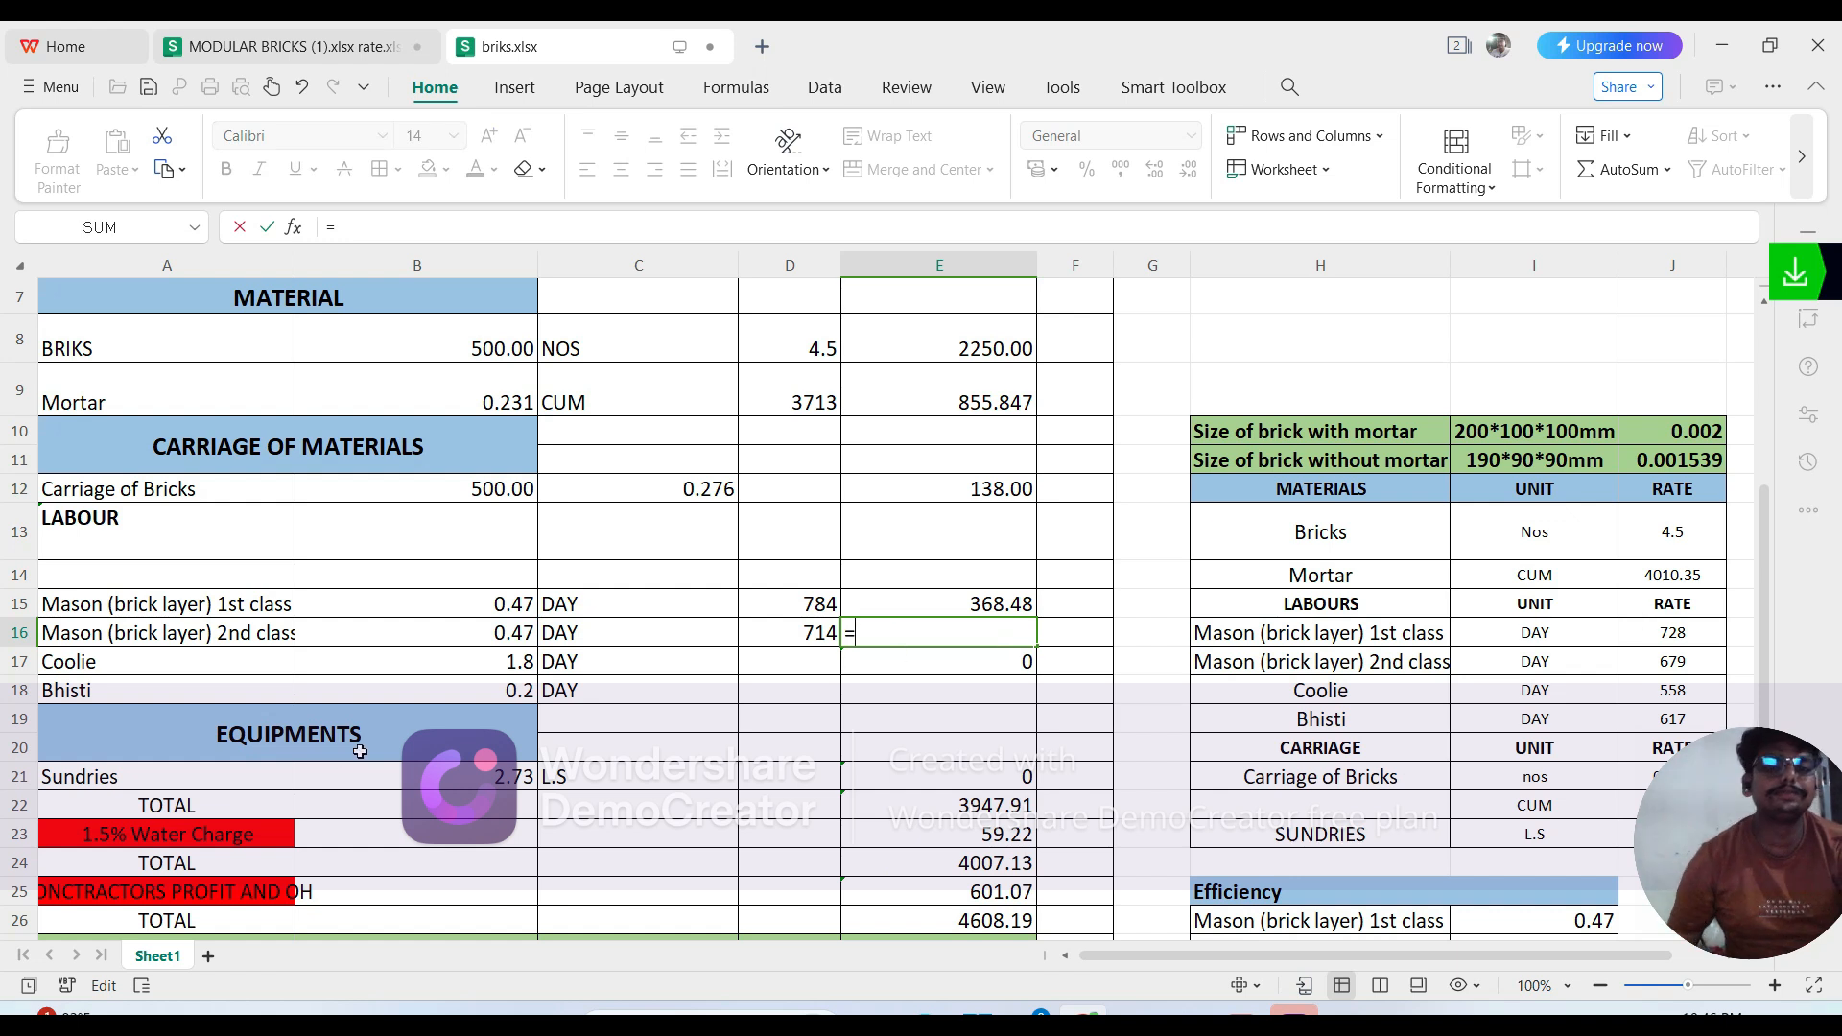
{"action": "left_click", "coordinate": [502, 634]}
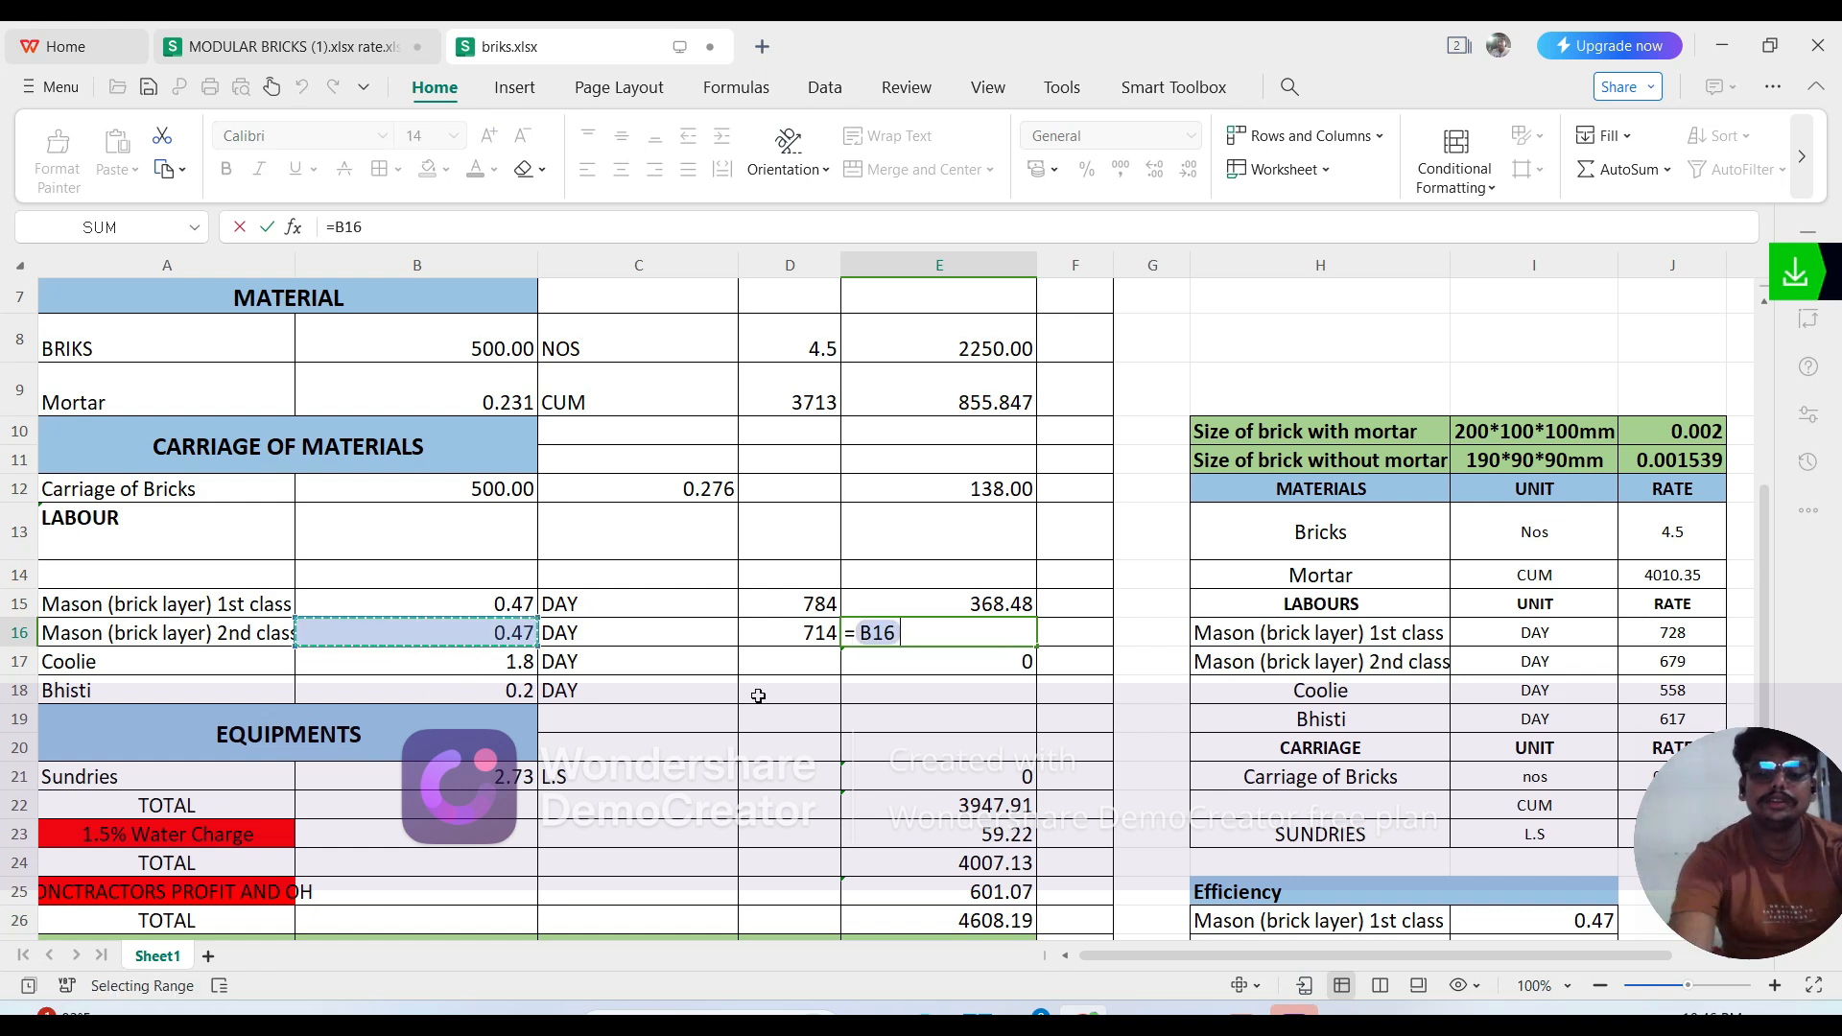
{"action": "type", "text": "*"}
{"action": "left_click", "coordinate": [799, 635]}
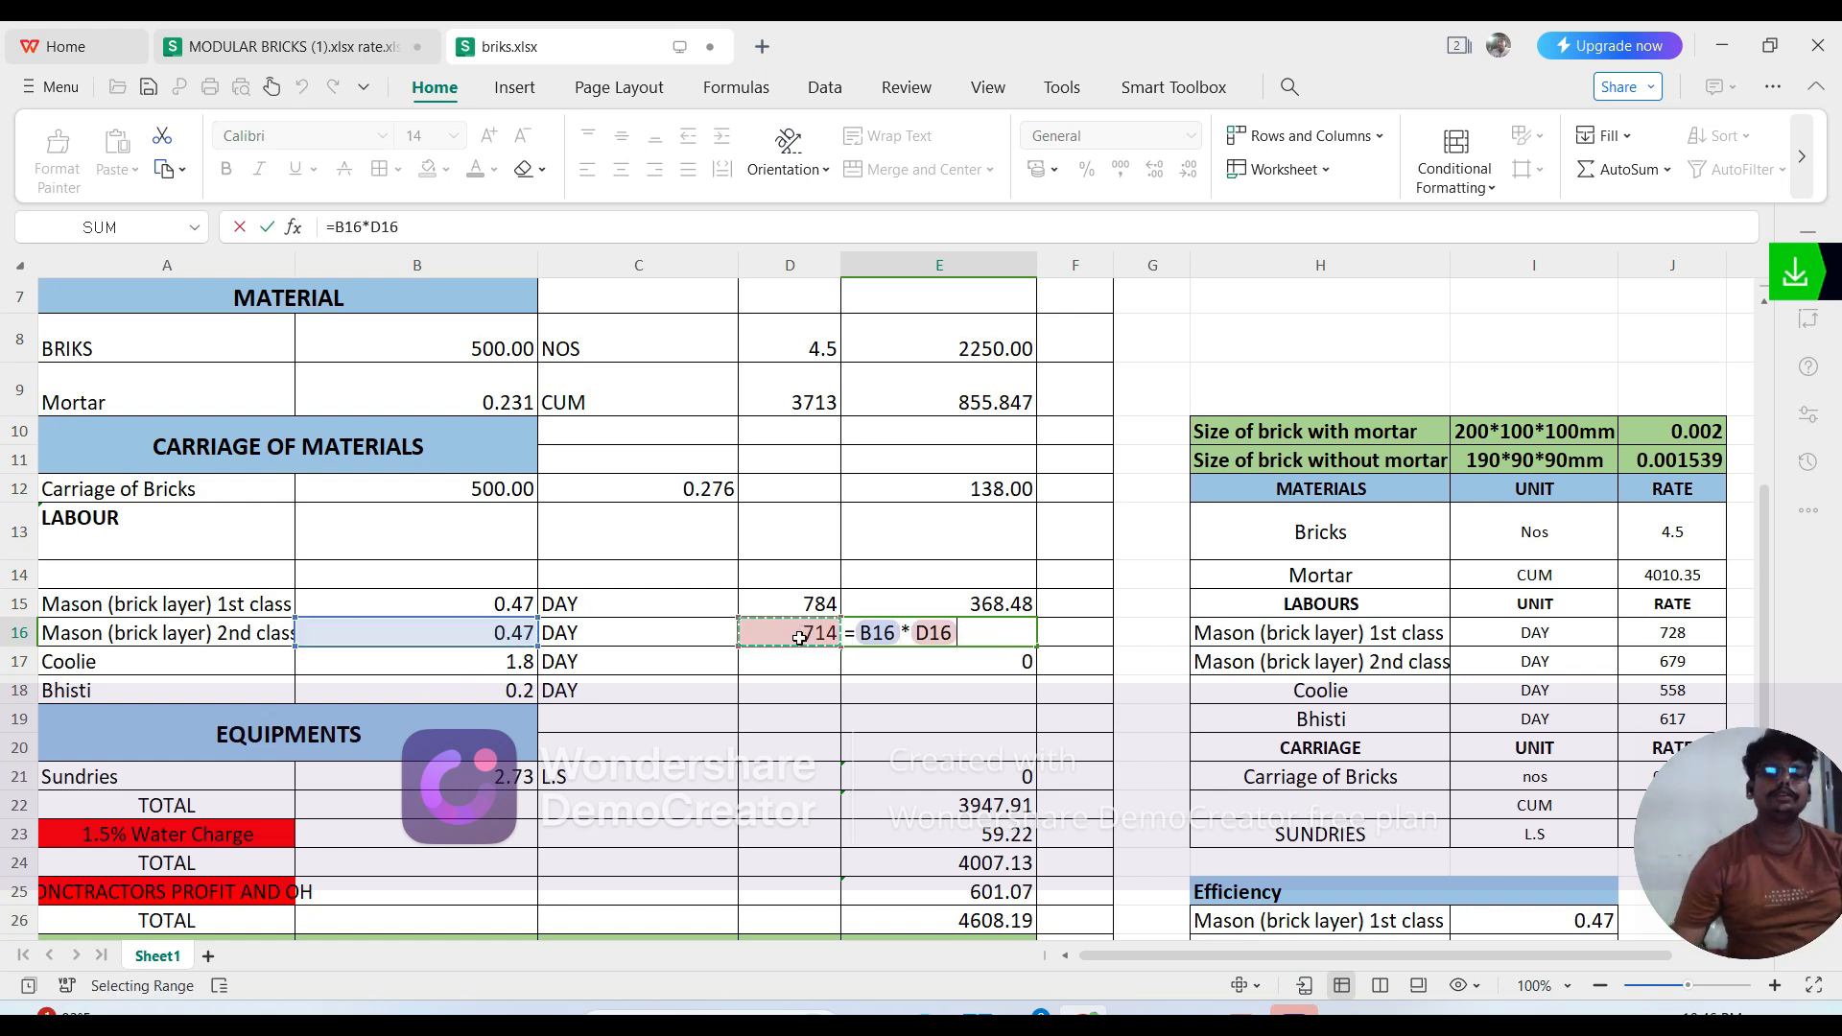
{"action": "key", "text": "Return"}
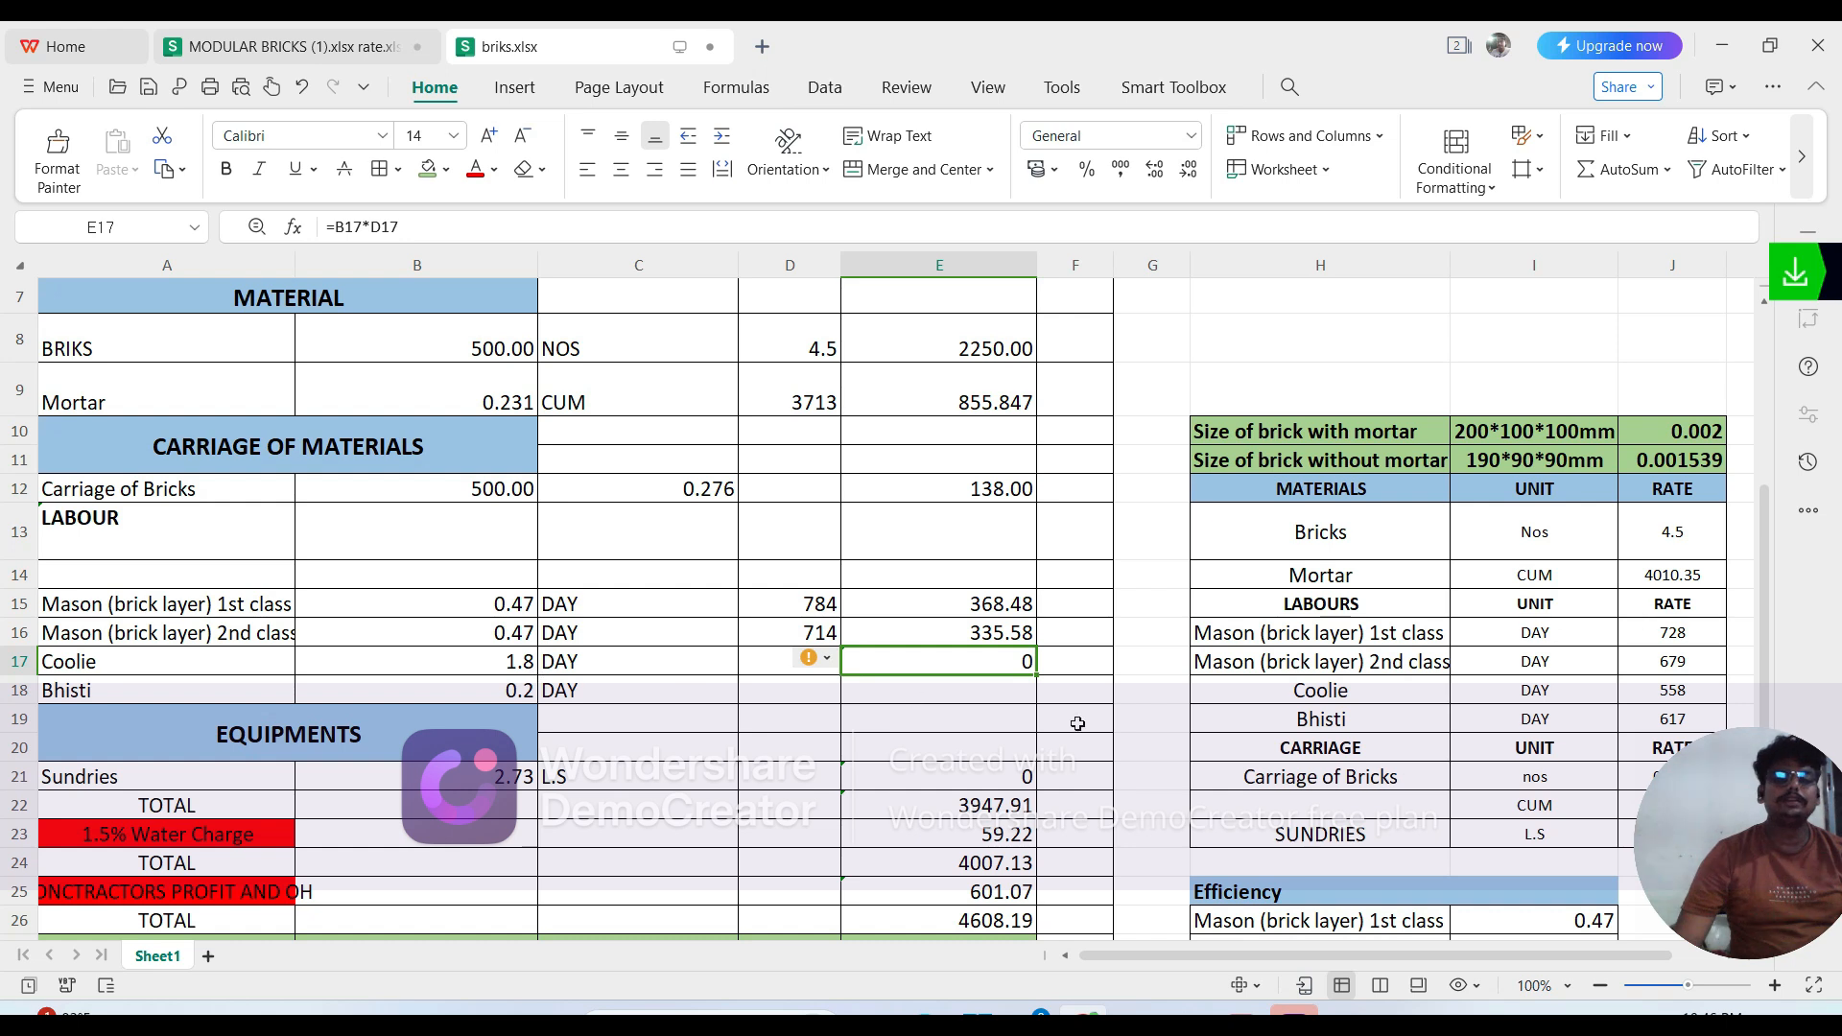
Step: Look up the Coolie rate in DSR-2021.pdf in Adobe Acrobat and enter 645 in D17 of briks.xlsx
{"action": "left_click", "coordinate": [1238, 963]}
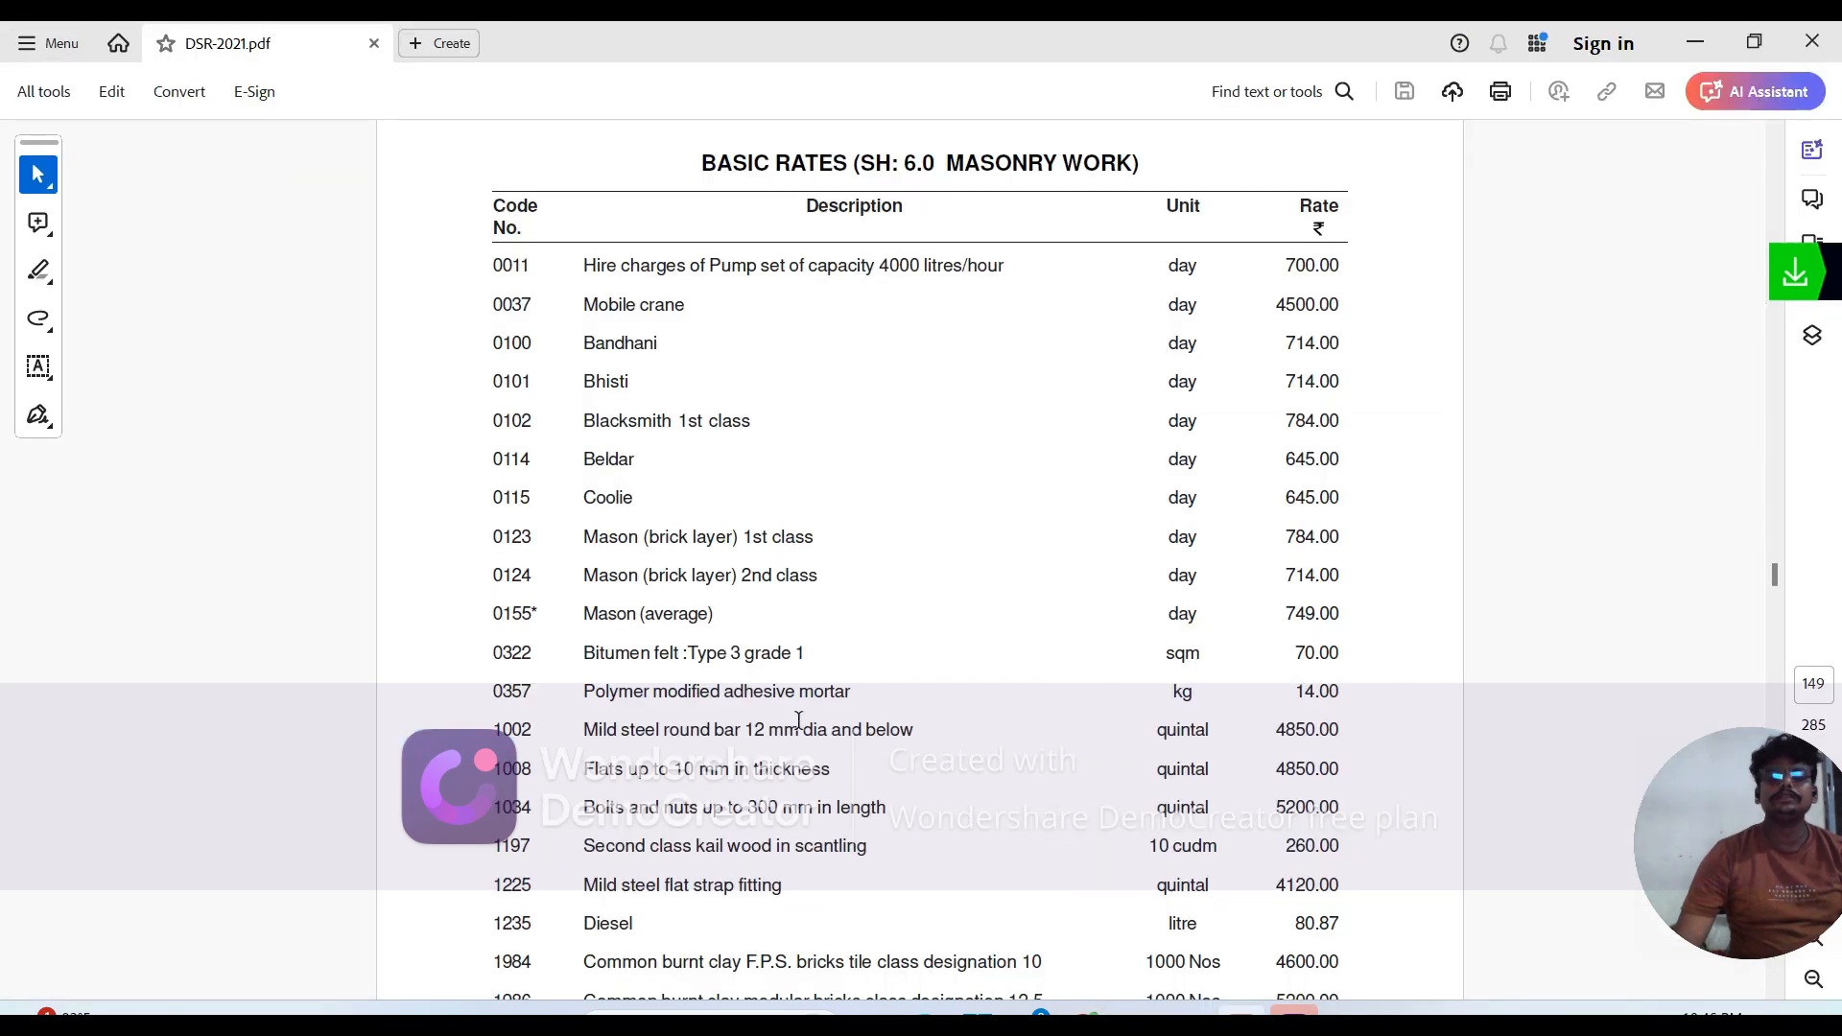
{"action": "left_click_drag", "start_coordinate": [579, 499], "coordinate": [687, 537]}
{"action": "left_click", "coordinate": [687, 536]}
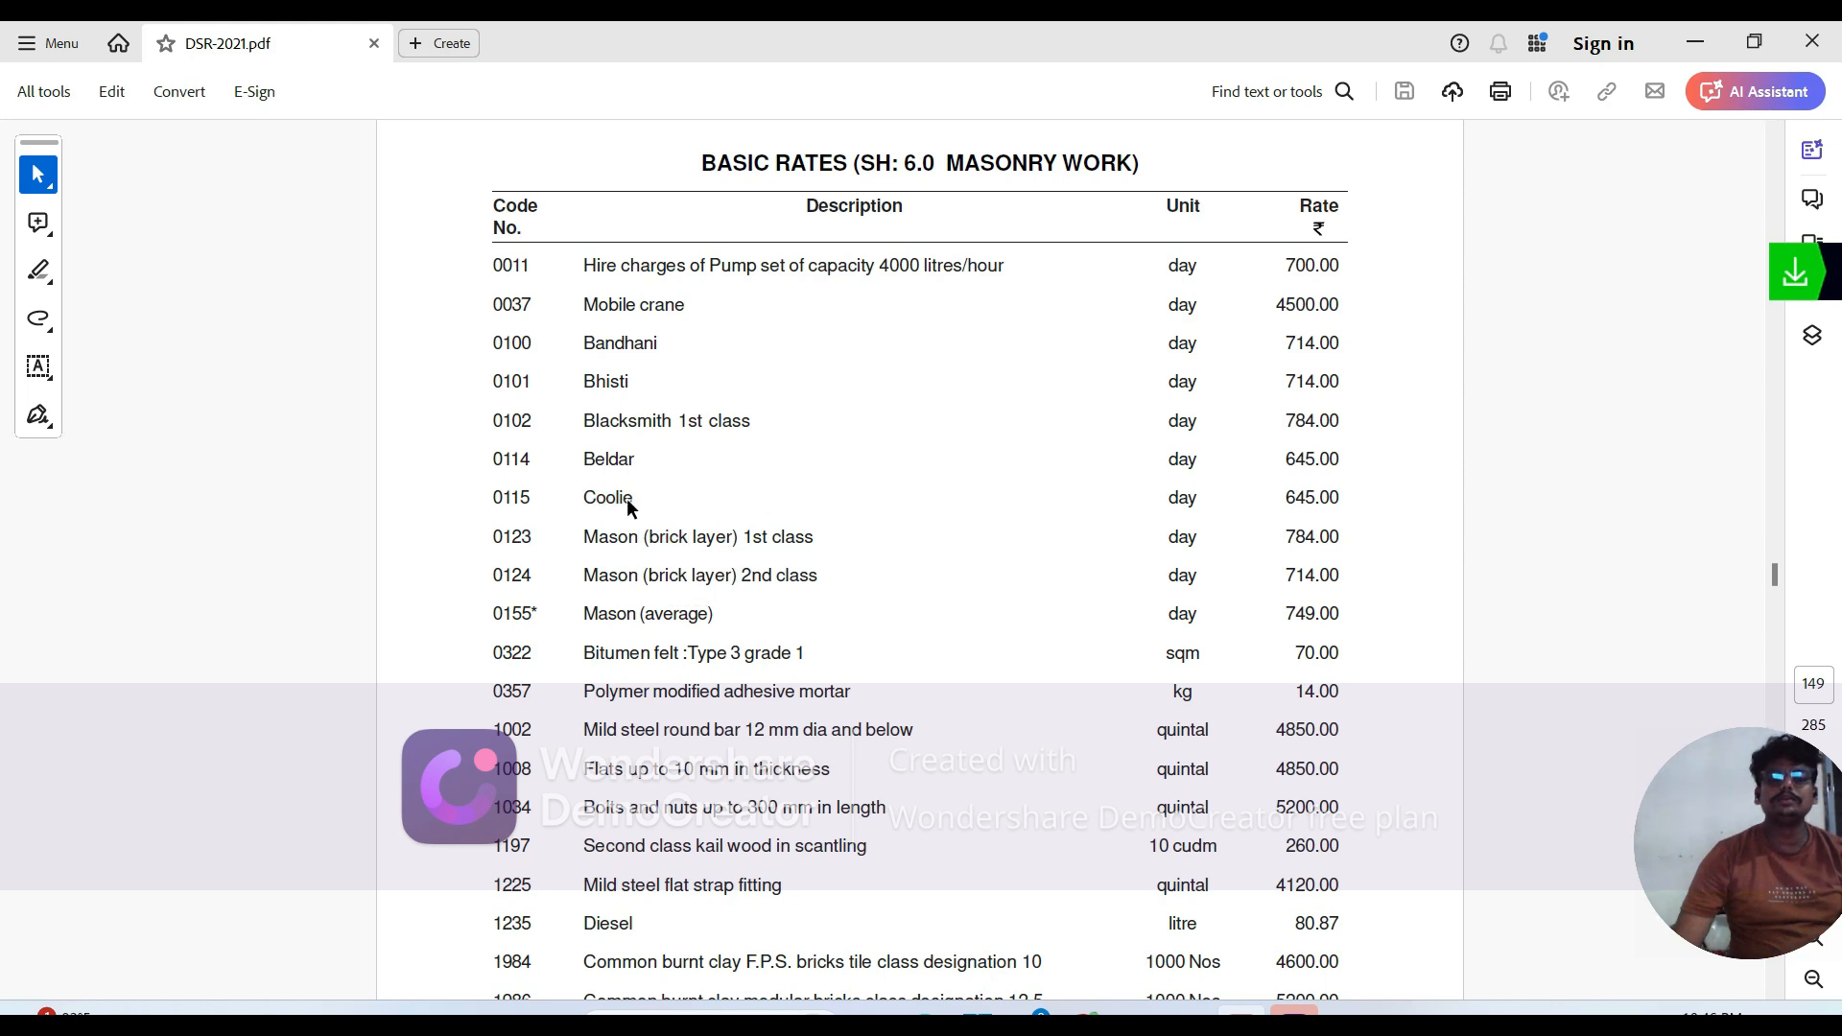
{"action": "left_click_drag", "start_coordinate": [1287, 503], "coordinate": [1365, 481]}
{"action": "left_click", "coordinate": [1363, 479]}
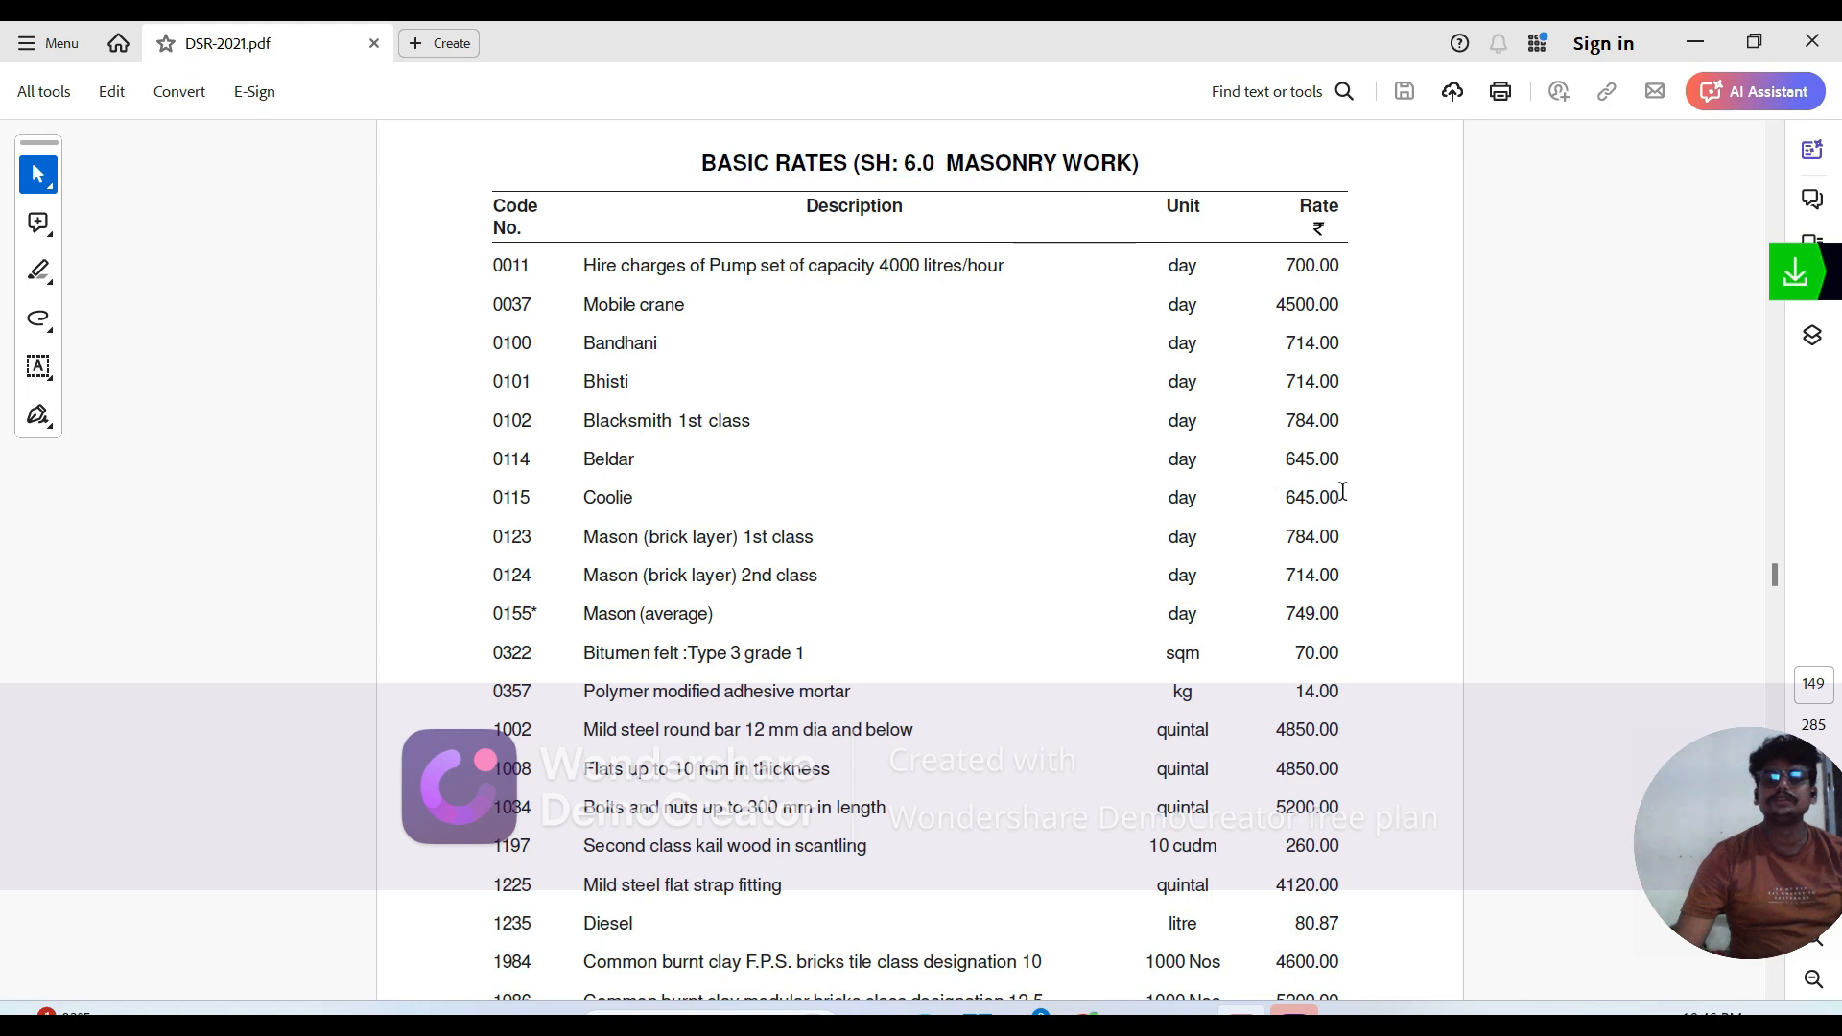
{"action": "mouse_move", "coordinate": [1237, 1013]}
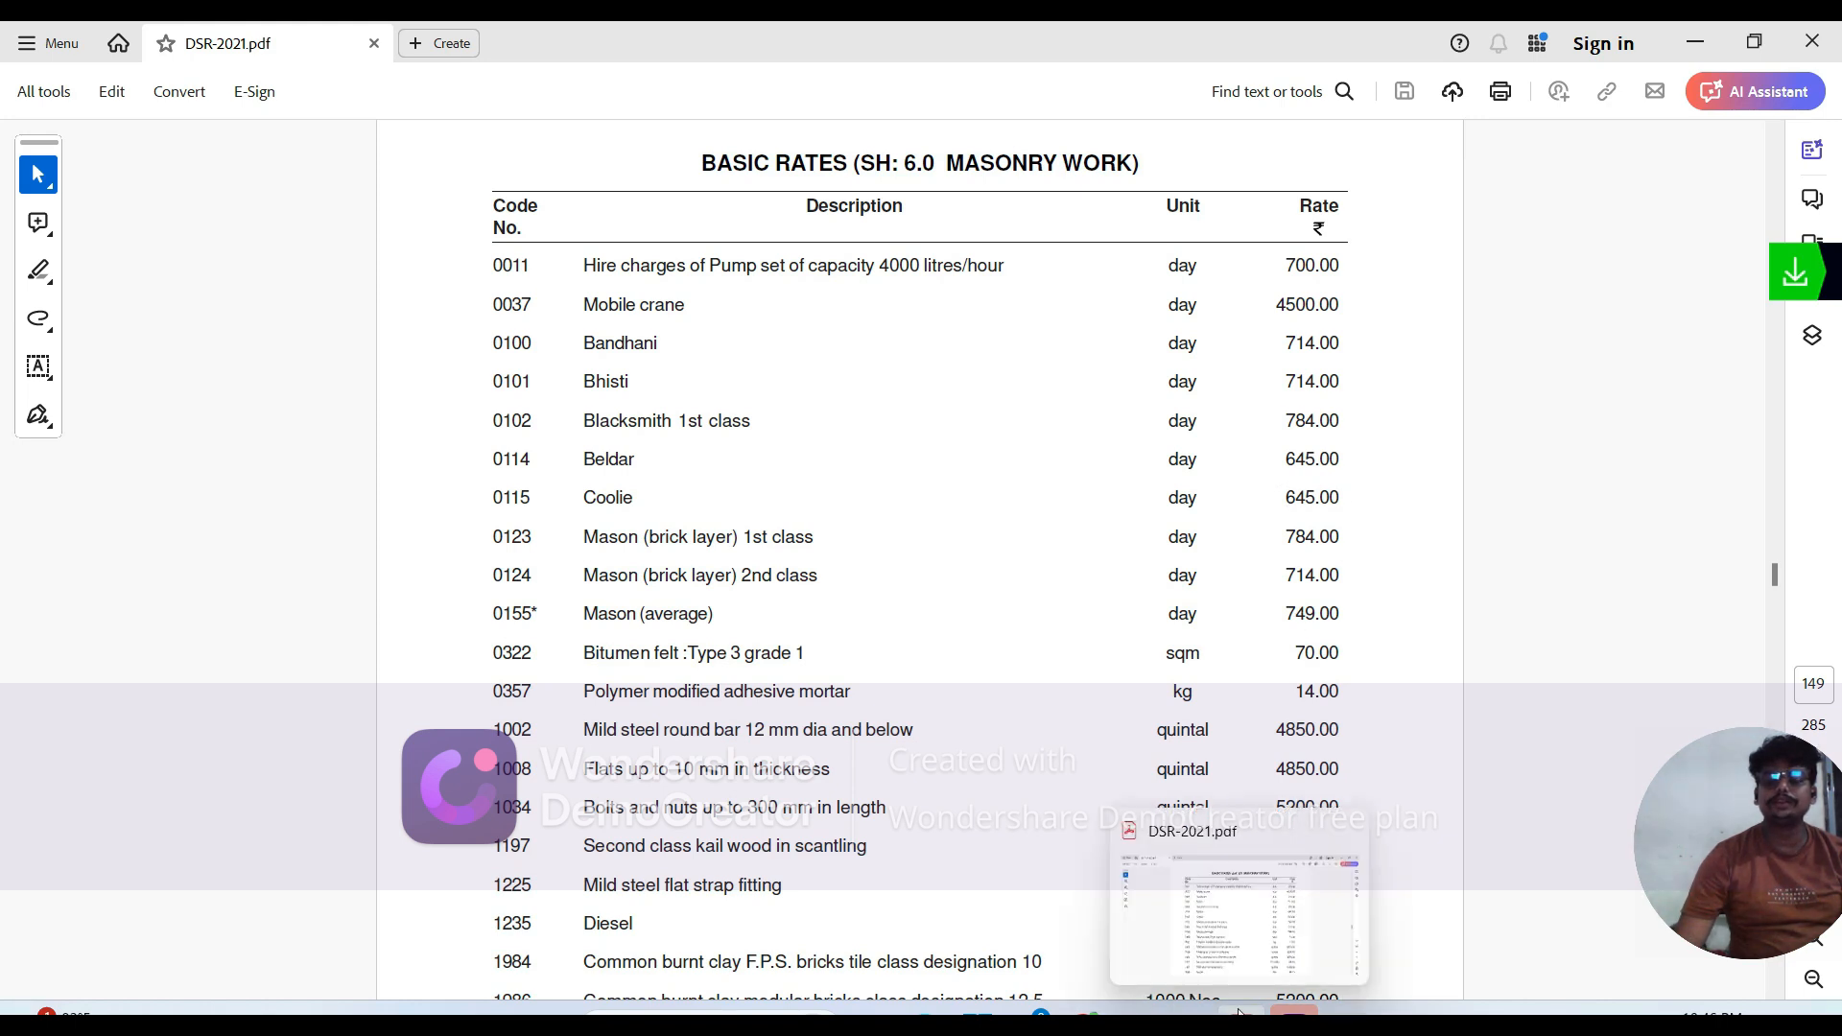
{"action": "left_click", "coordinate": [1074, 902]}
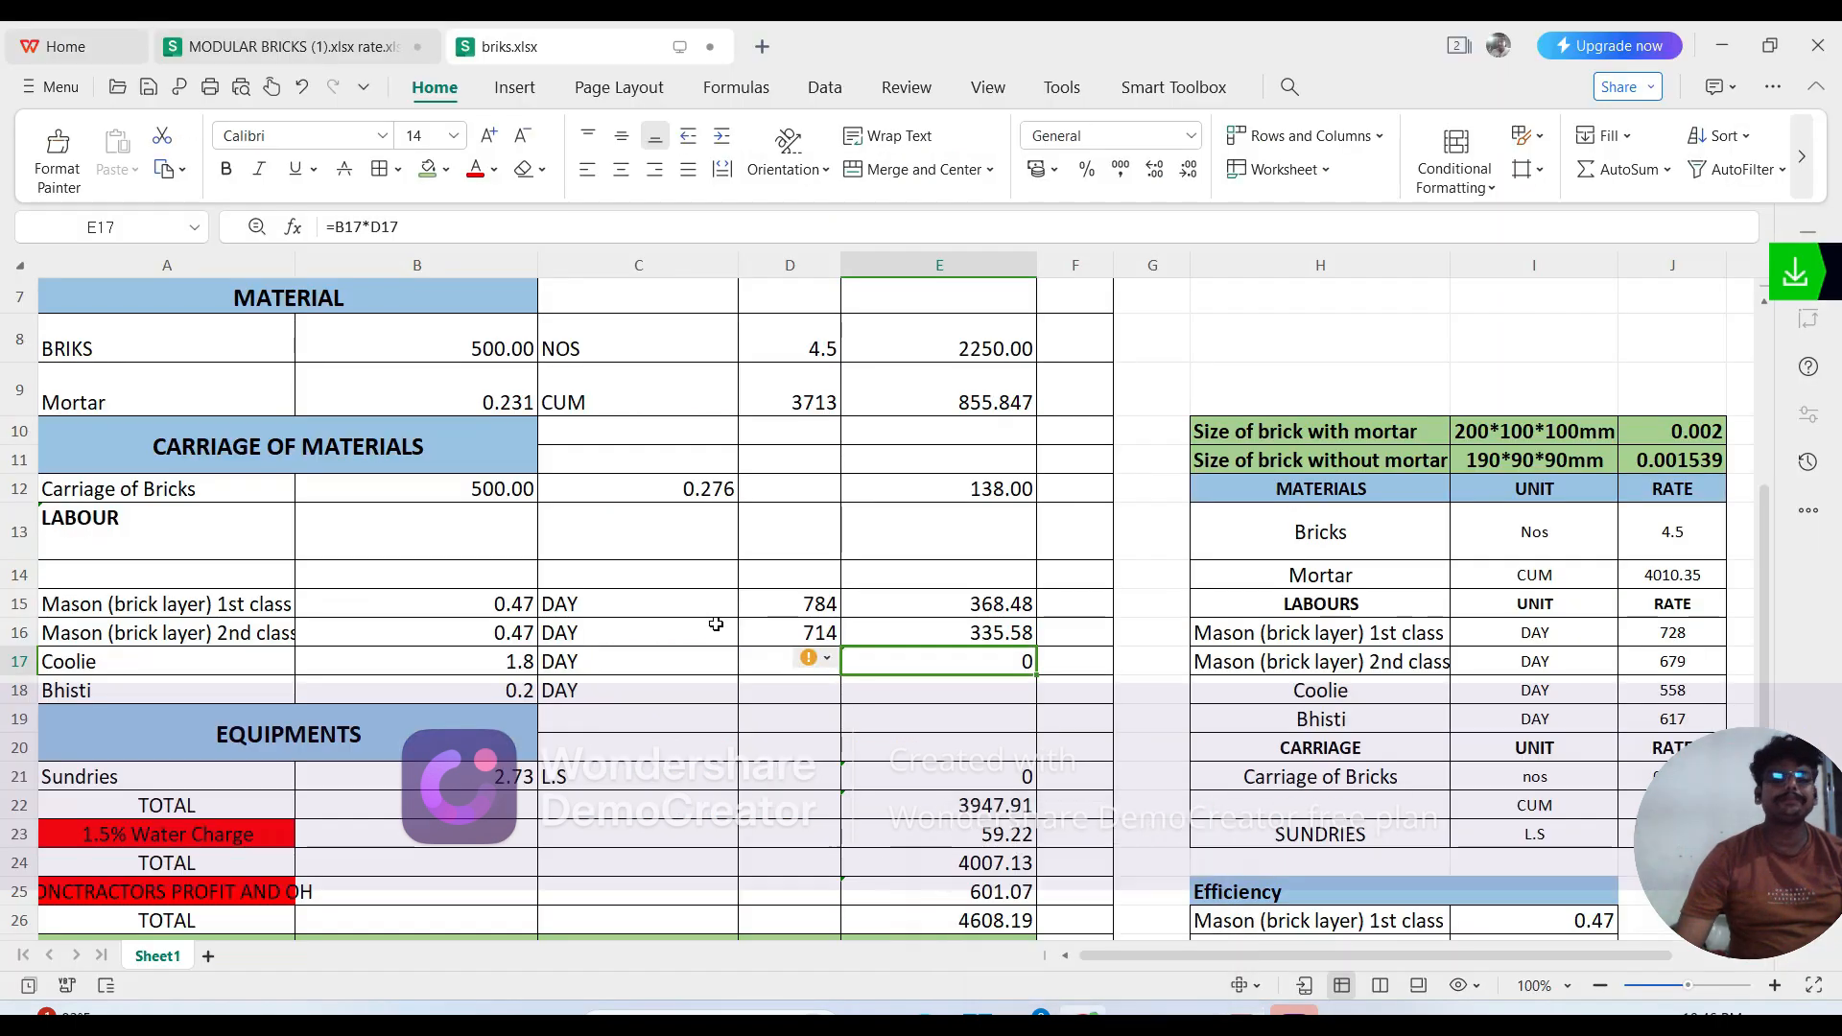
{"action": "left_click", "coordinate": [809, 657]}
{"action": "left_click", "coordinate": [781, 659]}
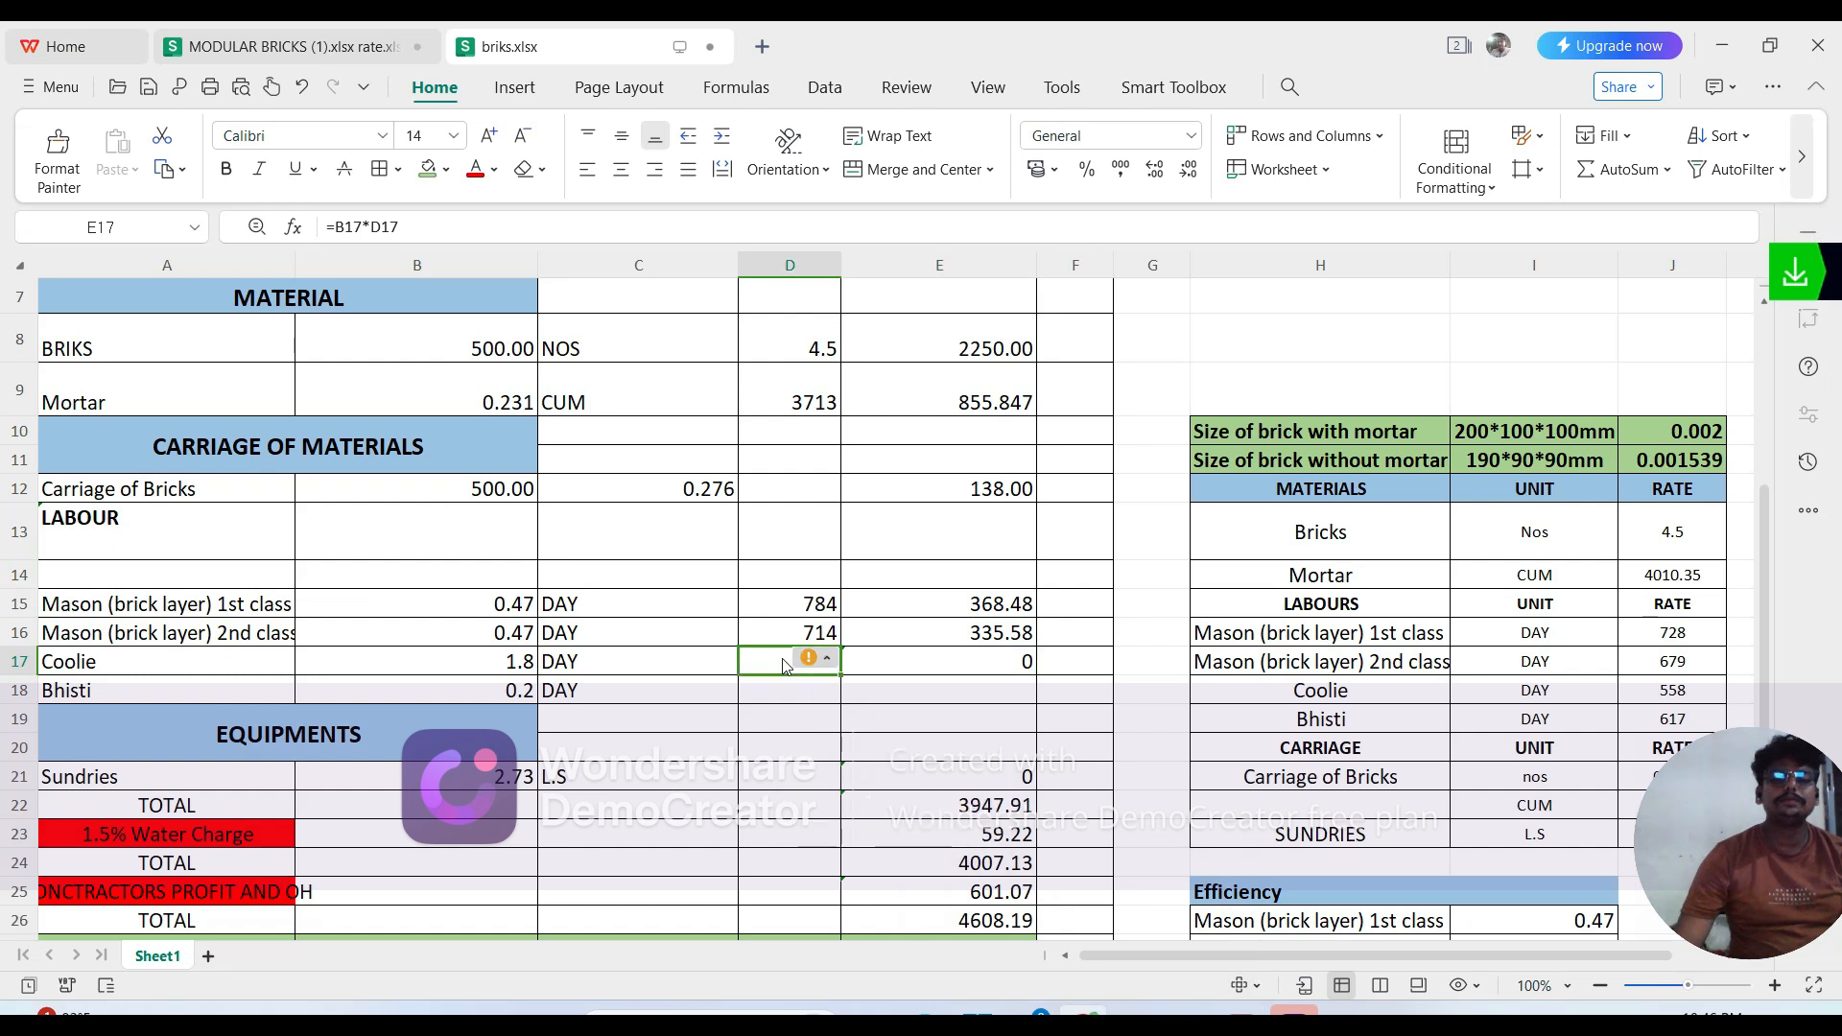
{"action": "type", "text": "645"}
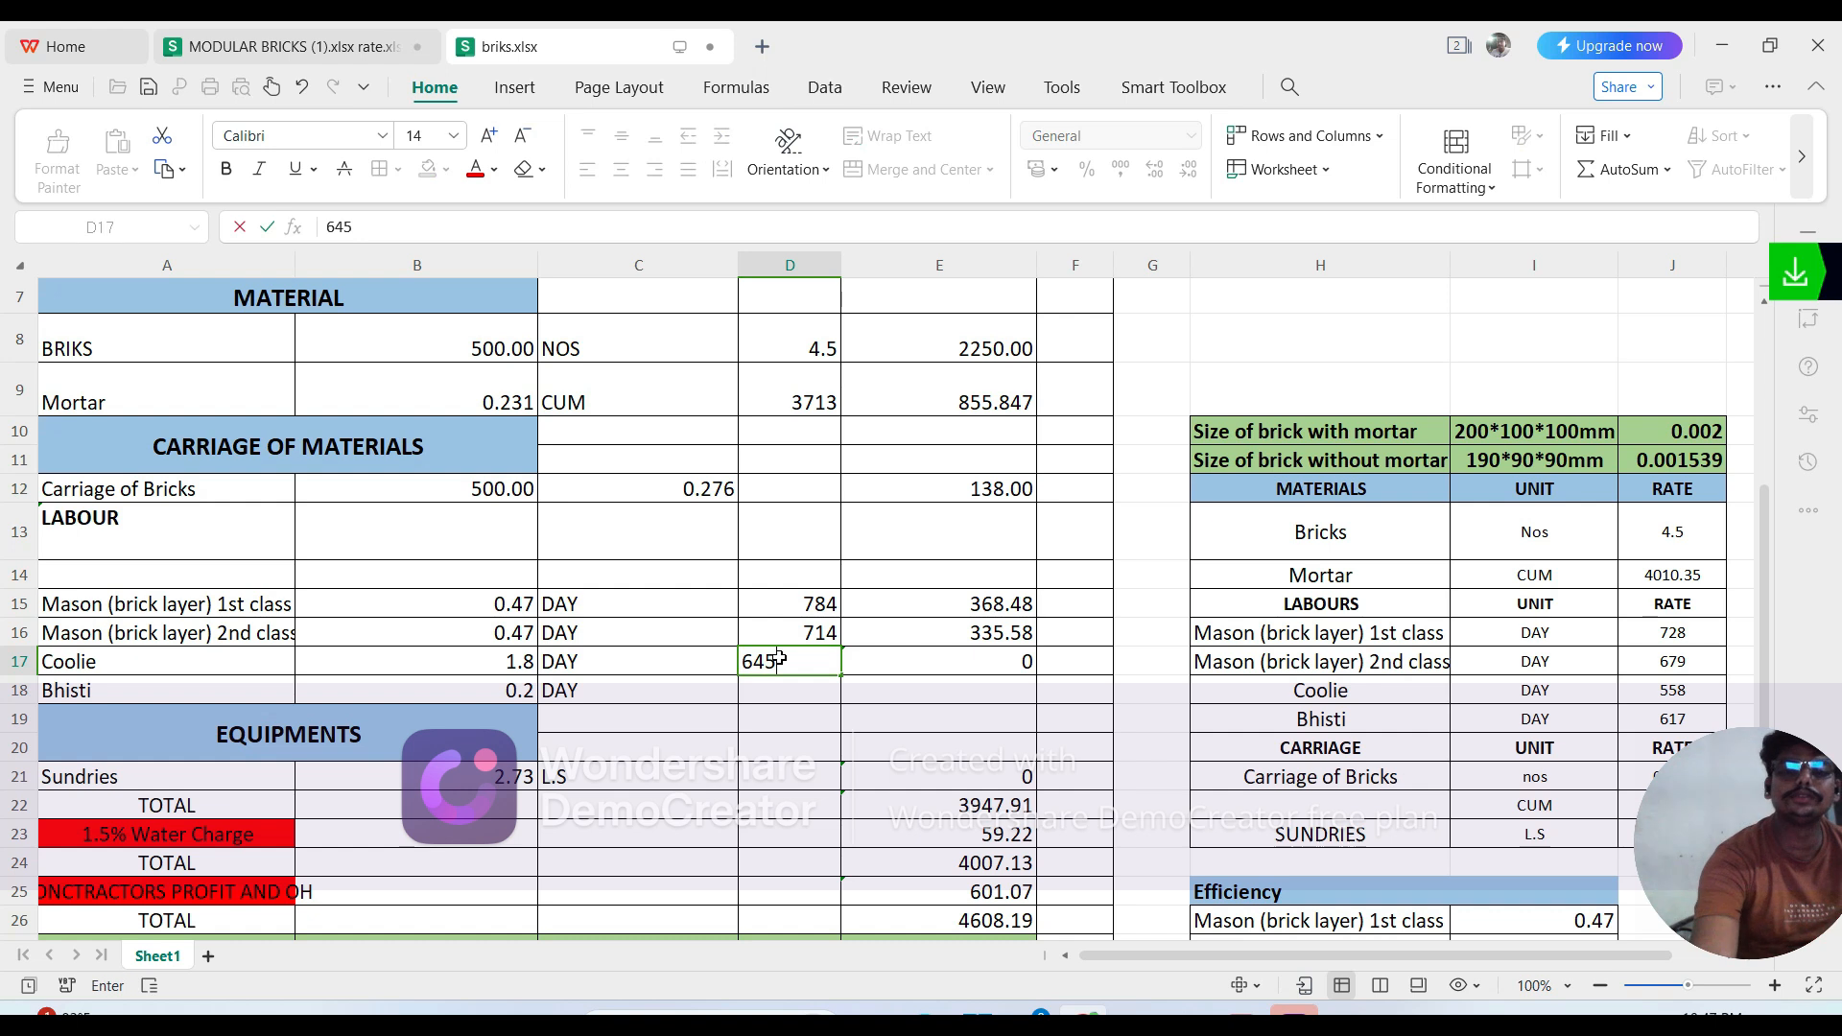
{"action": "key", "text": "Return"}
Step: Re-enter the Coolie amount formula in E17 as =B17*D17
{"action": "double_click", "coordinate": [1010, 671]}
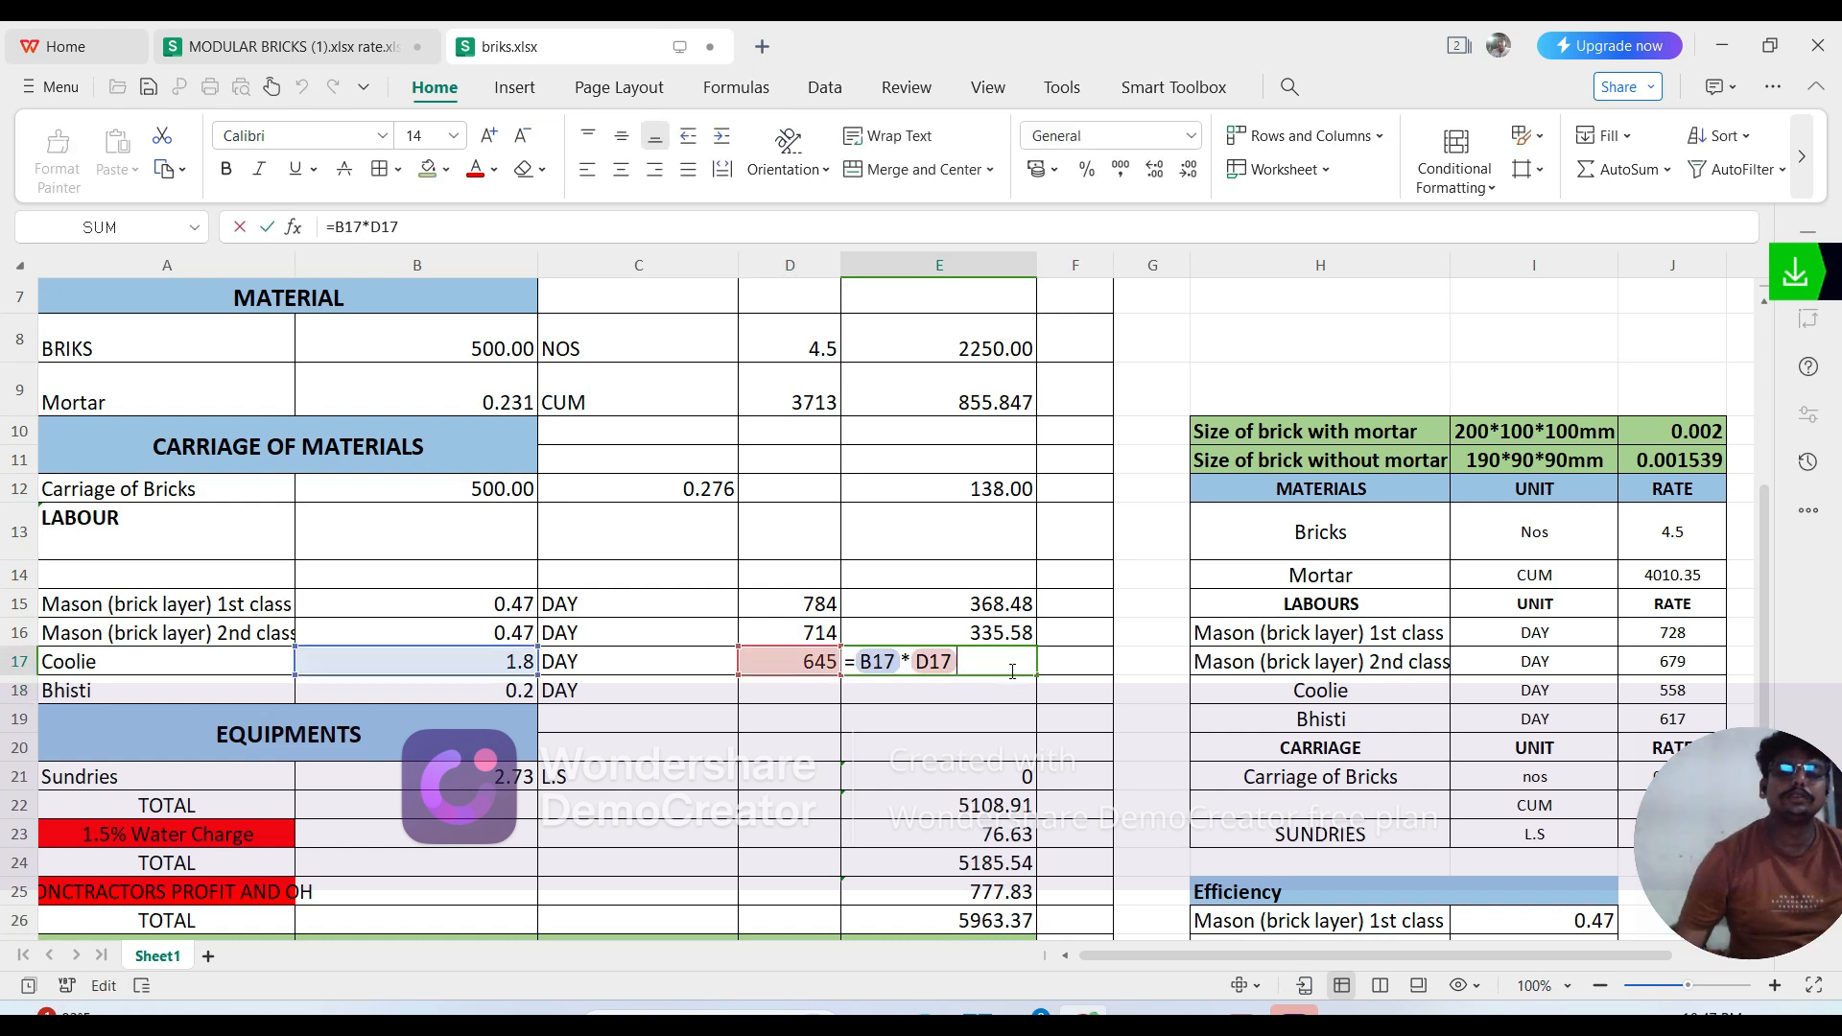
{"action": "key", "text": "BackSpace"}
{"action": "key", "text": "BackSpace"}
{"action": "key", "text": "BackSpace"}
{"action": "key", "text": "BackSpace"}
{"action": "key", "text": "BackSpace"}
{"action": "key", "text": "BackSpace"}
{"action": "key", "text": "BackSpace"}
{"action": "key", "text": "BackSpace"}
{"action": "type", "text": "="}
{"action": "left_click", "coordinate": [532, 663]}
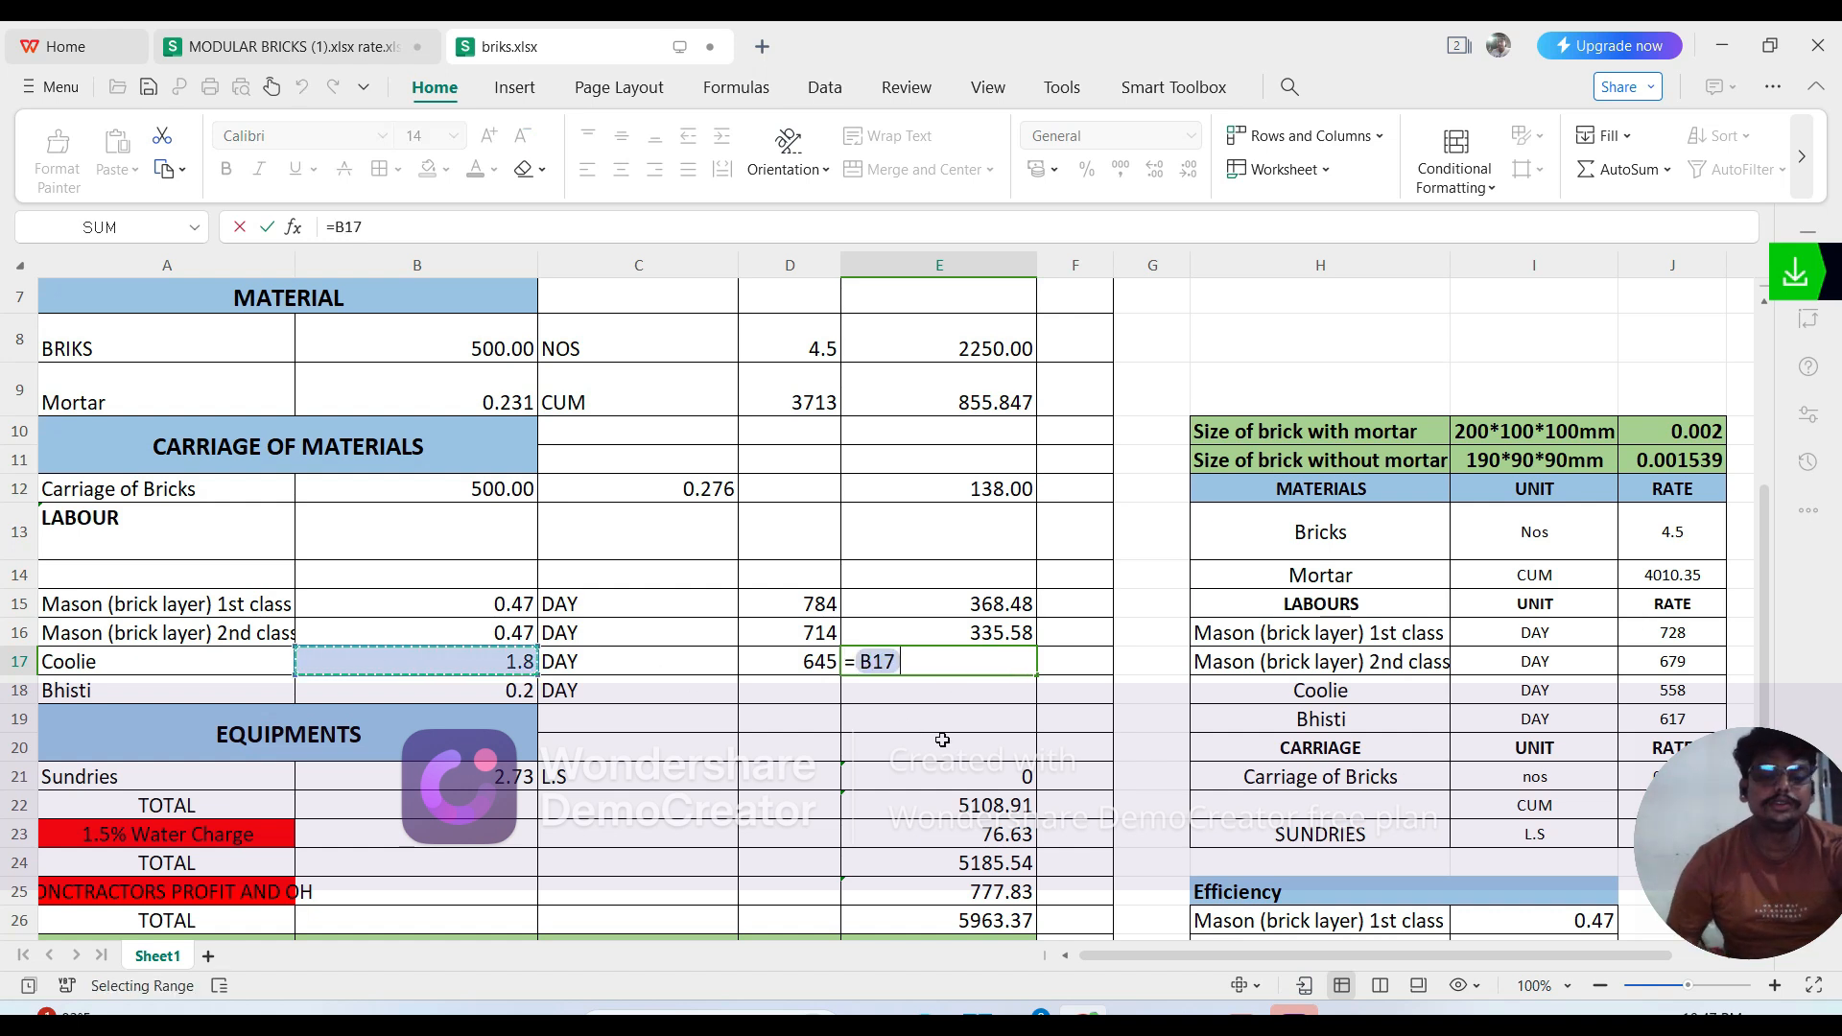
{"action": "type", "text": "*"}
{"action": "left_click", "coordinate": [792, 668]}
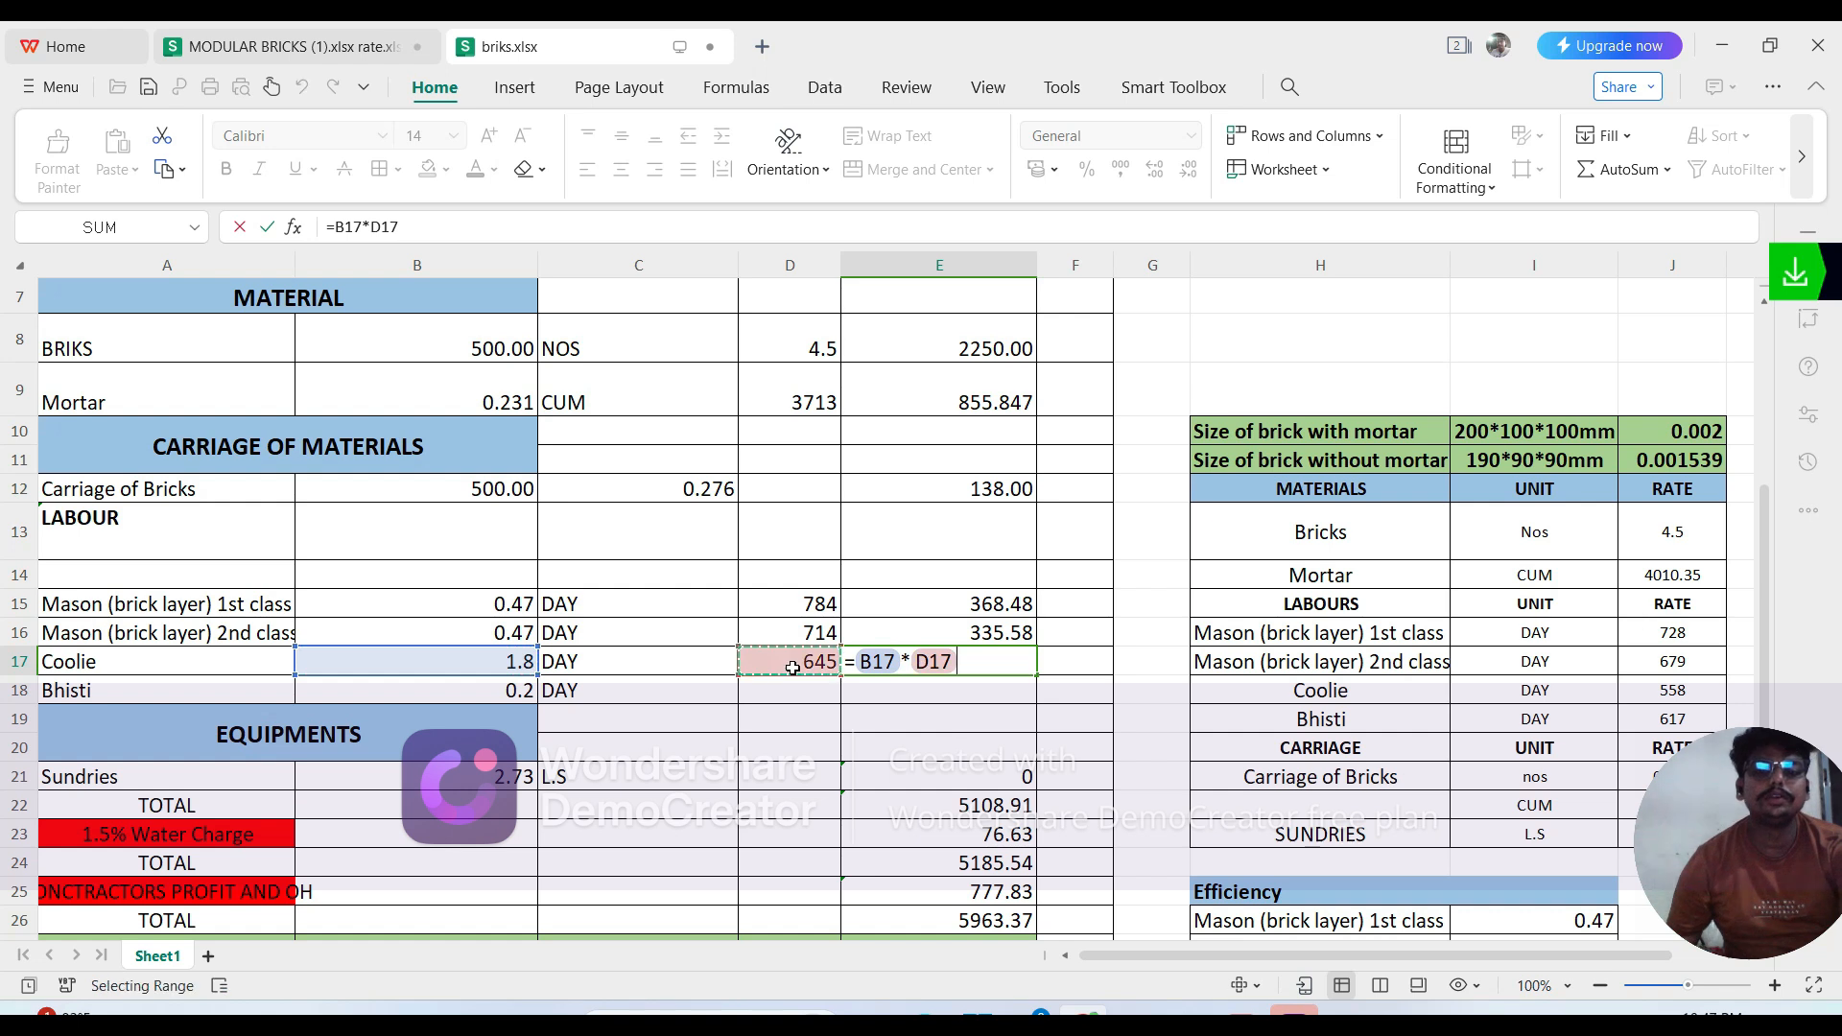
{"action": "key", "text": "Return"}
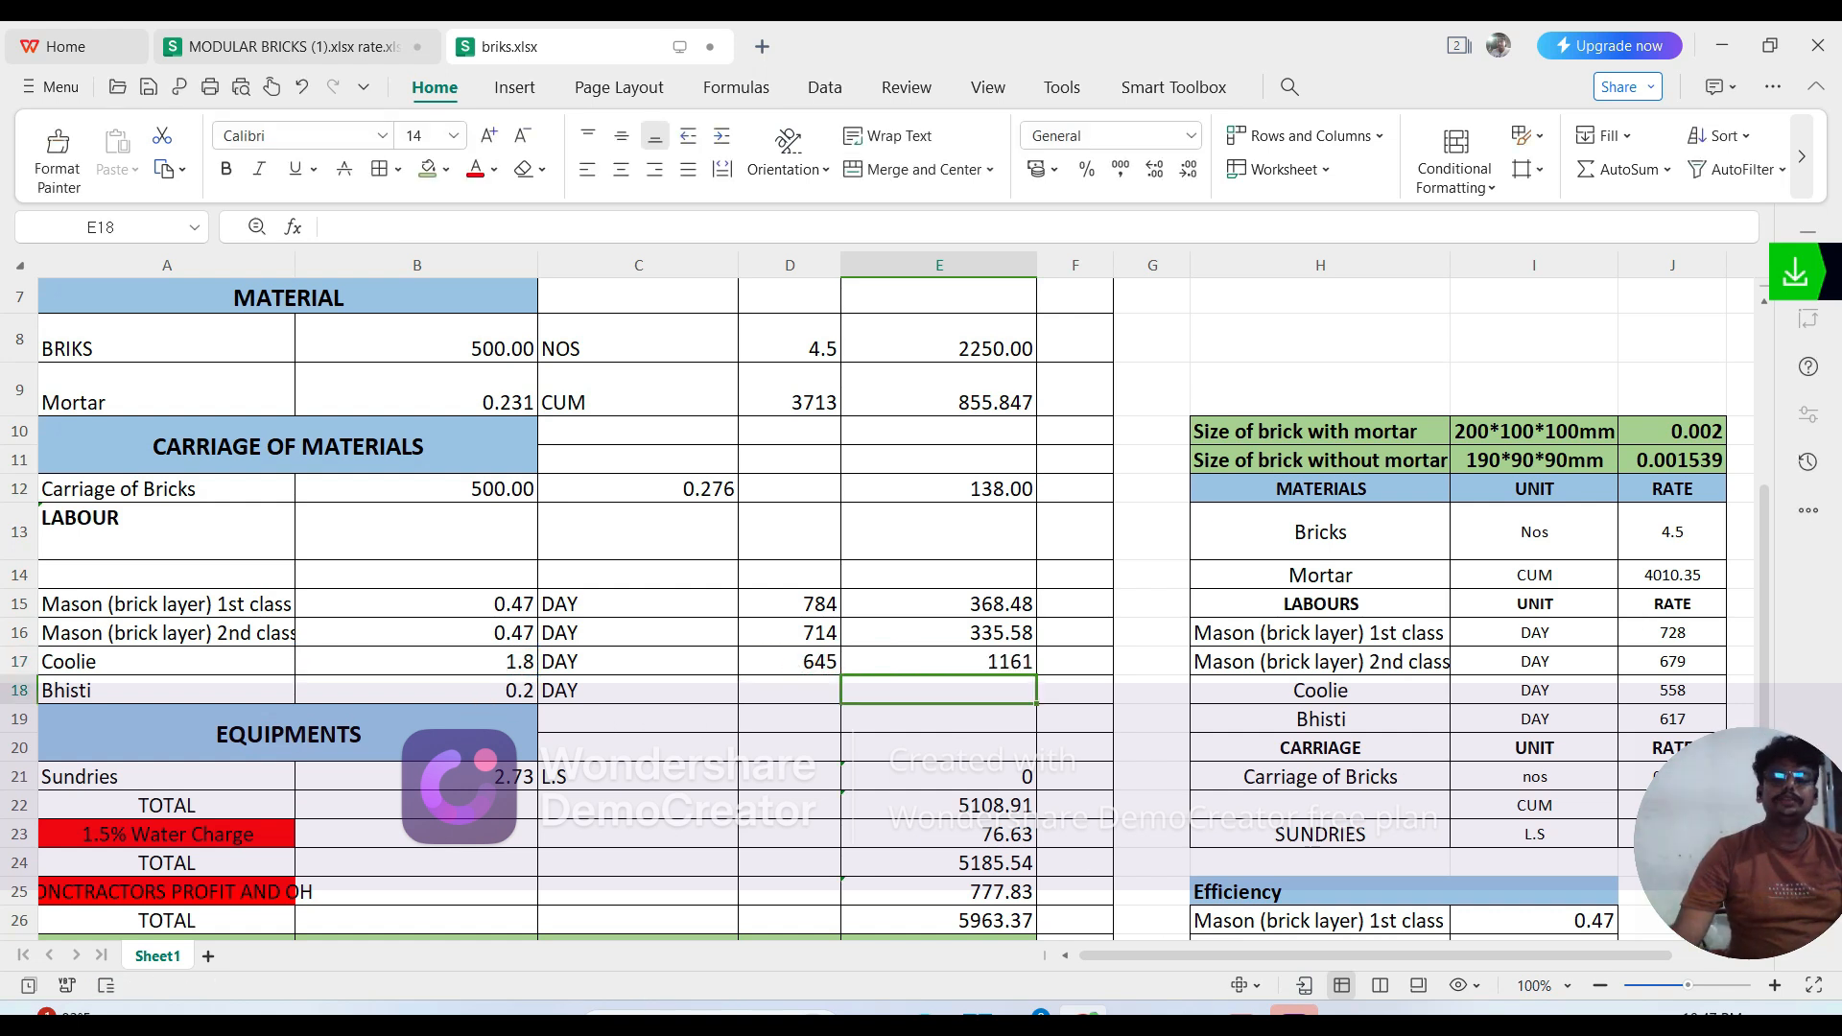
Step: Look up the Bhisti rate in DSR-2021.pdf in Adobe Acrobat and enter 714 in D18 of briks.xlsx
{"action": "mouse_move", "coordinate": [1294, 1015]}
{"action": "left_click", "coordinate": [1226, 929]}
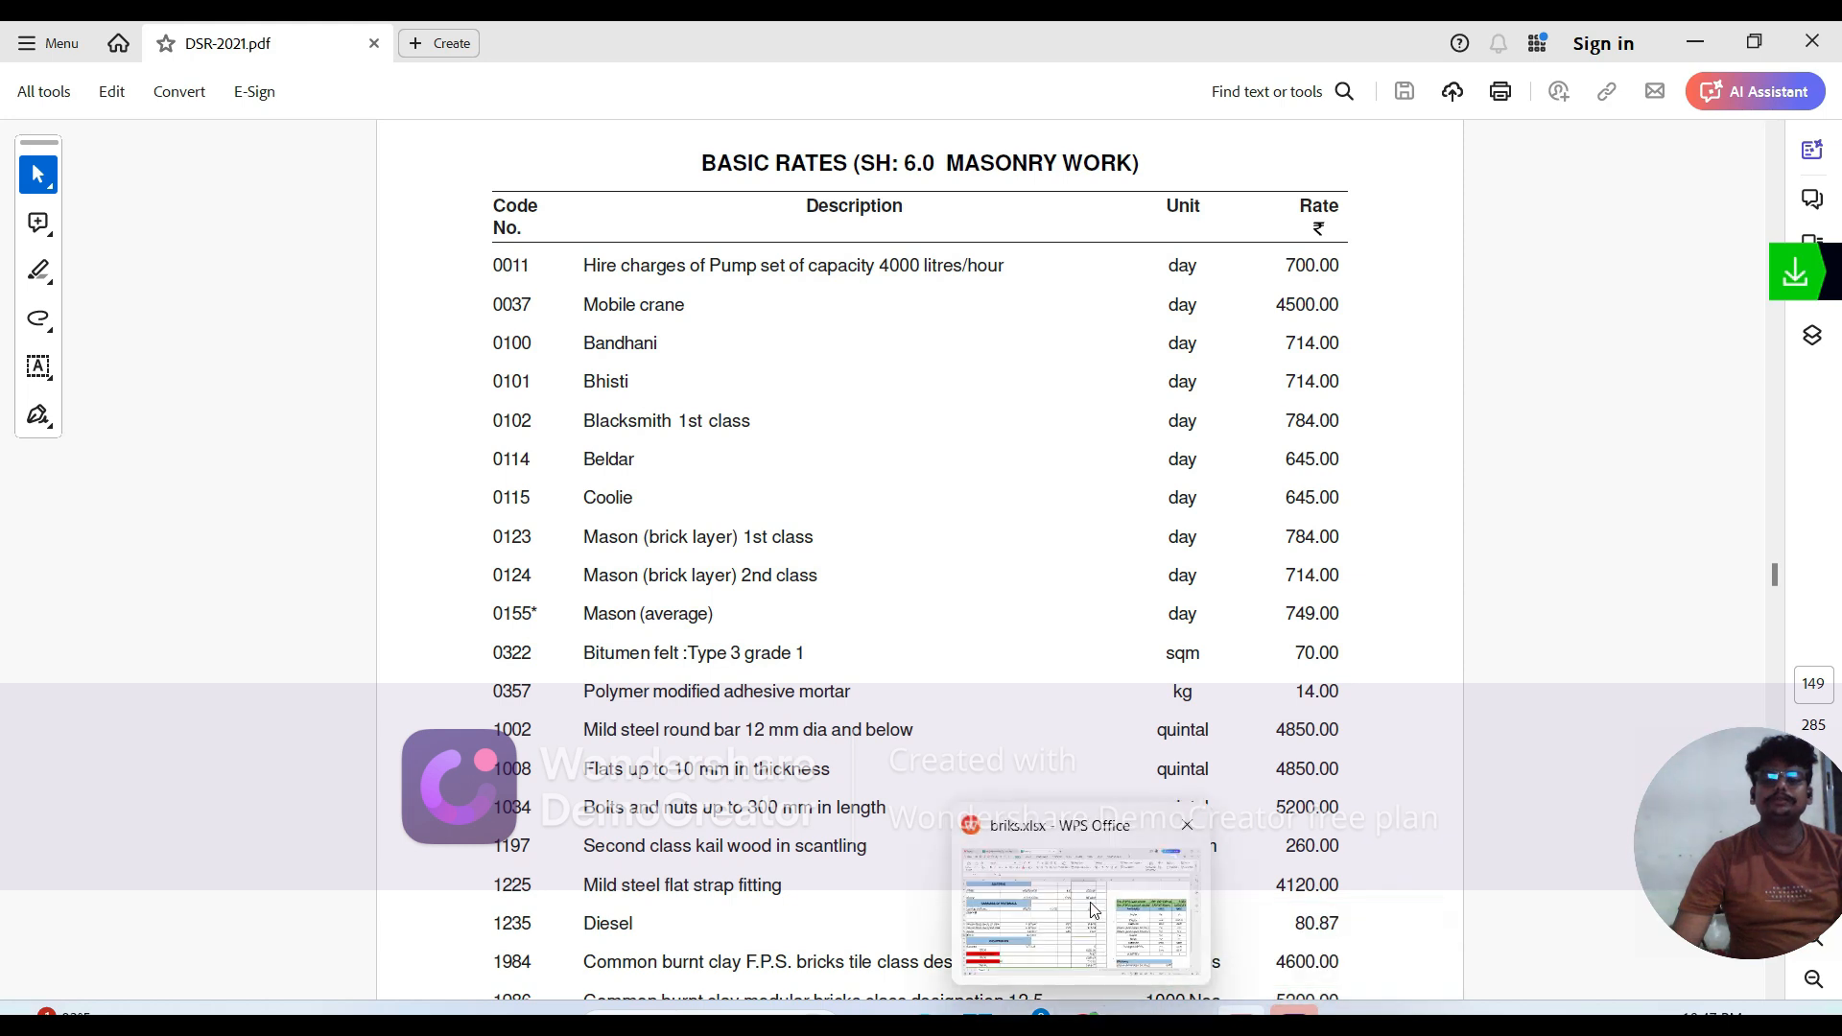
{"action": "left_click", "coordinate": [1094, 909]}
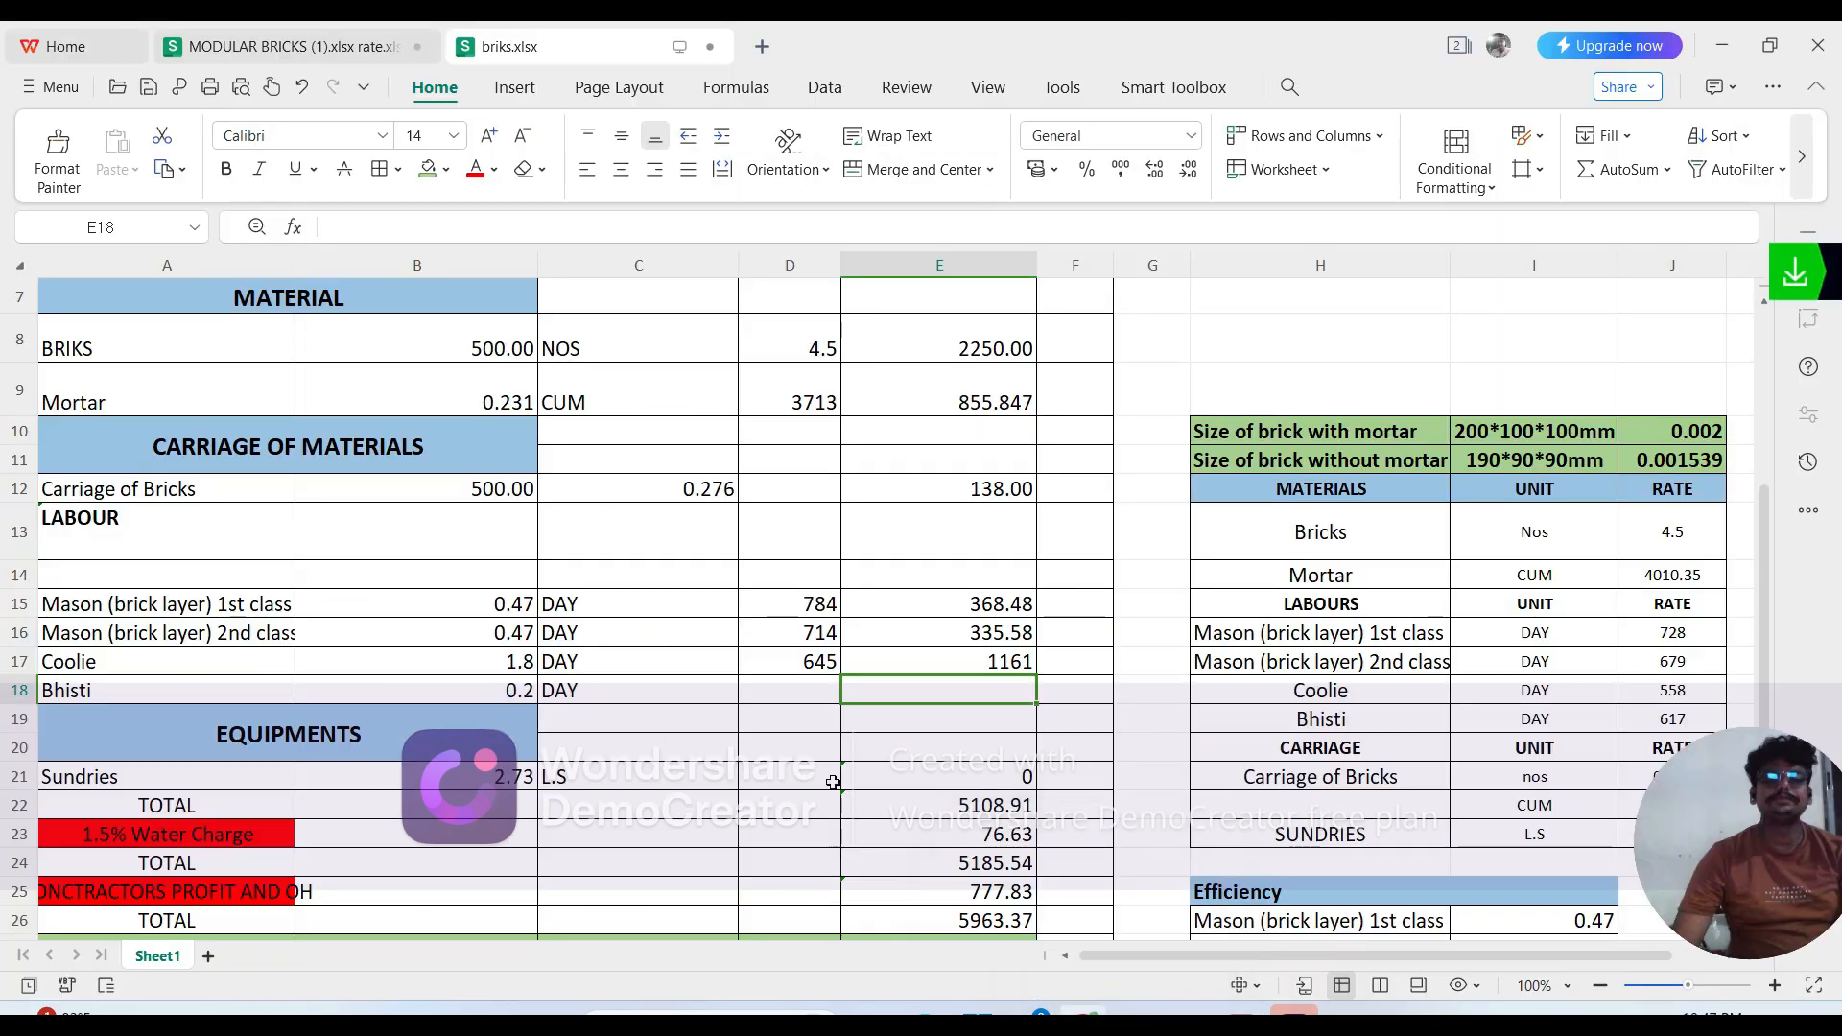
{"action": "left_click", "coordinate": [805, 693]}
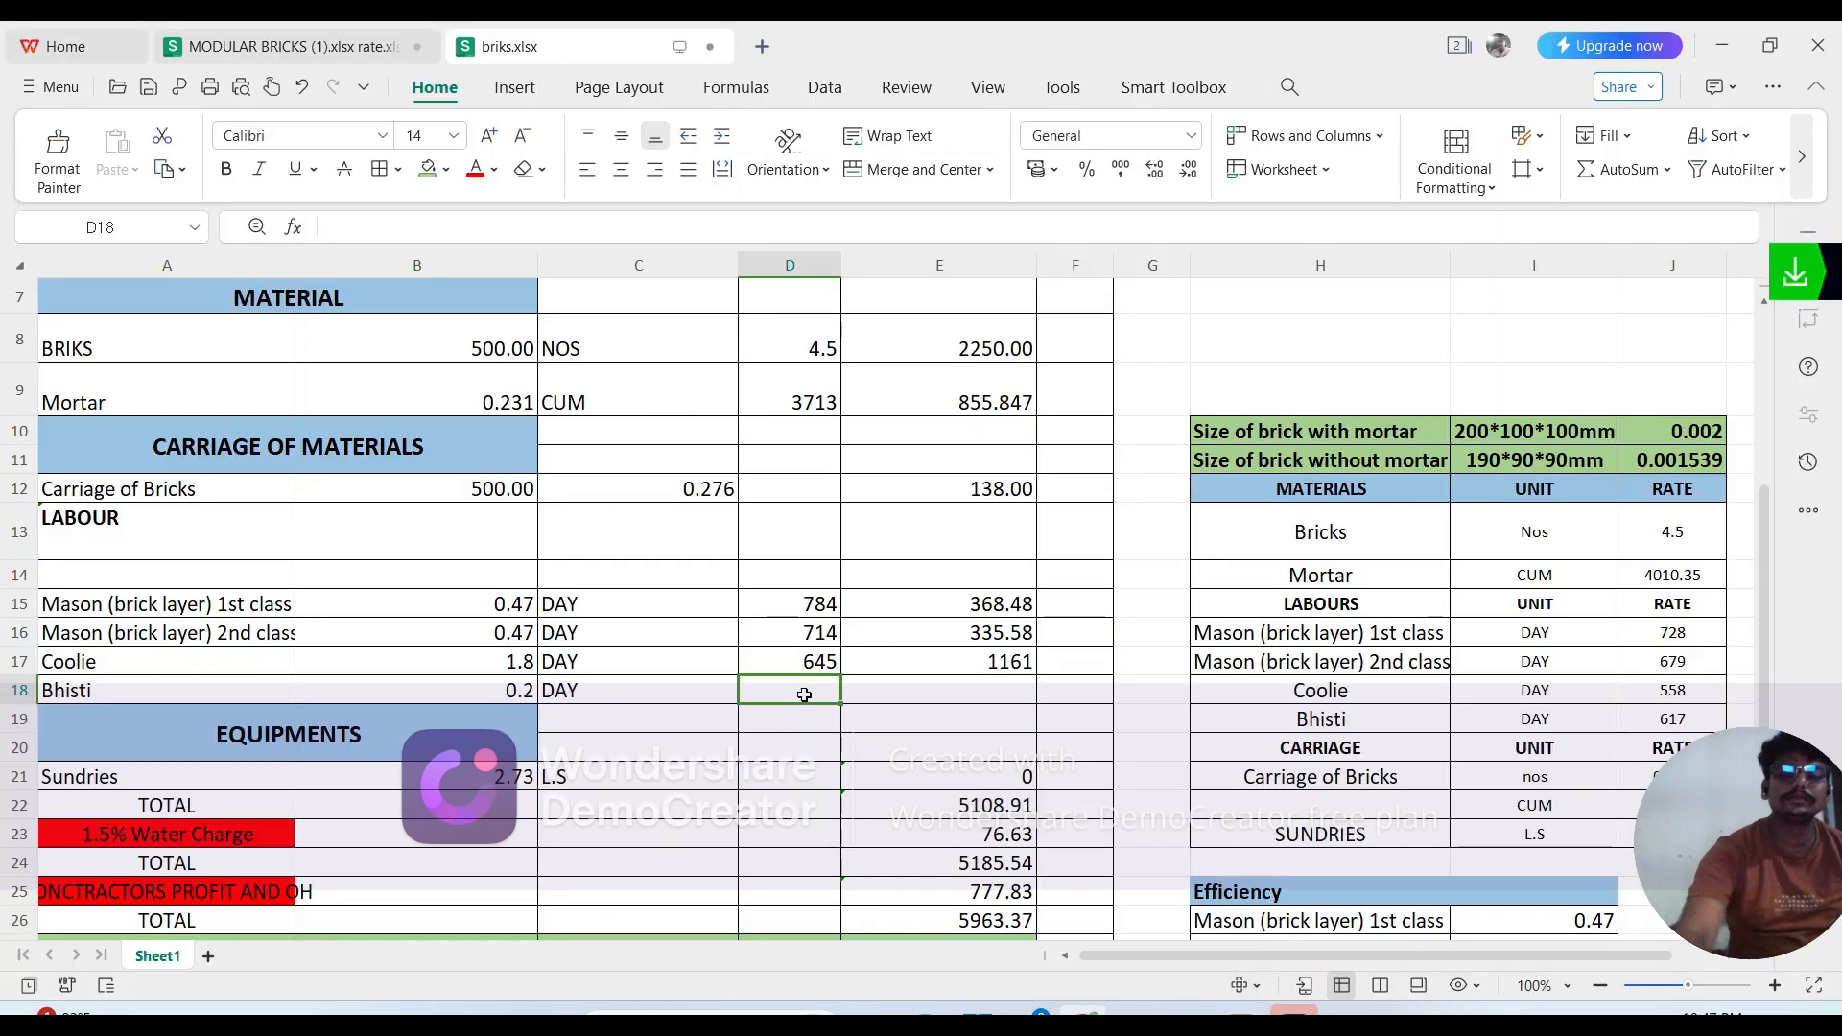
{"action": "type", "text": "7"}
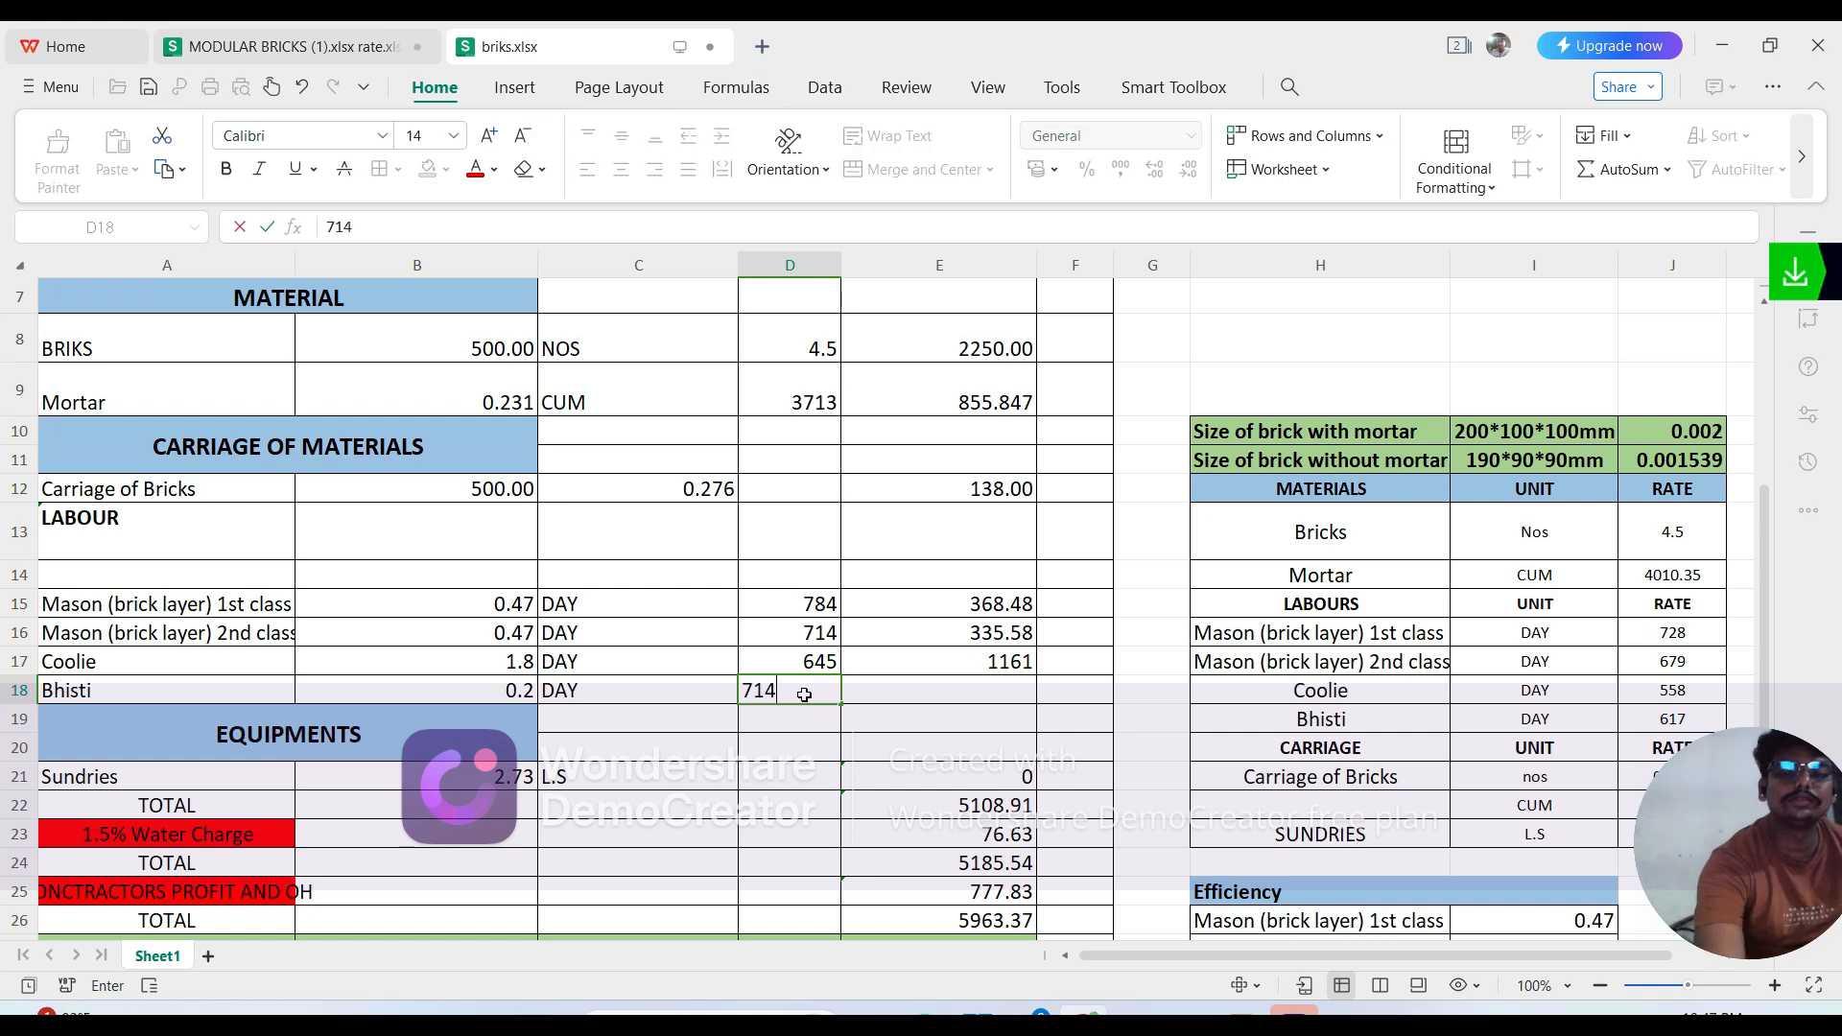
{"action": "type", "text": "14"}
Step: Enter the Bhisti amount formula in E18 as =B18*D18
{"action": "left_click", "coordinate": [946, 689]}
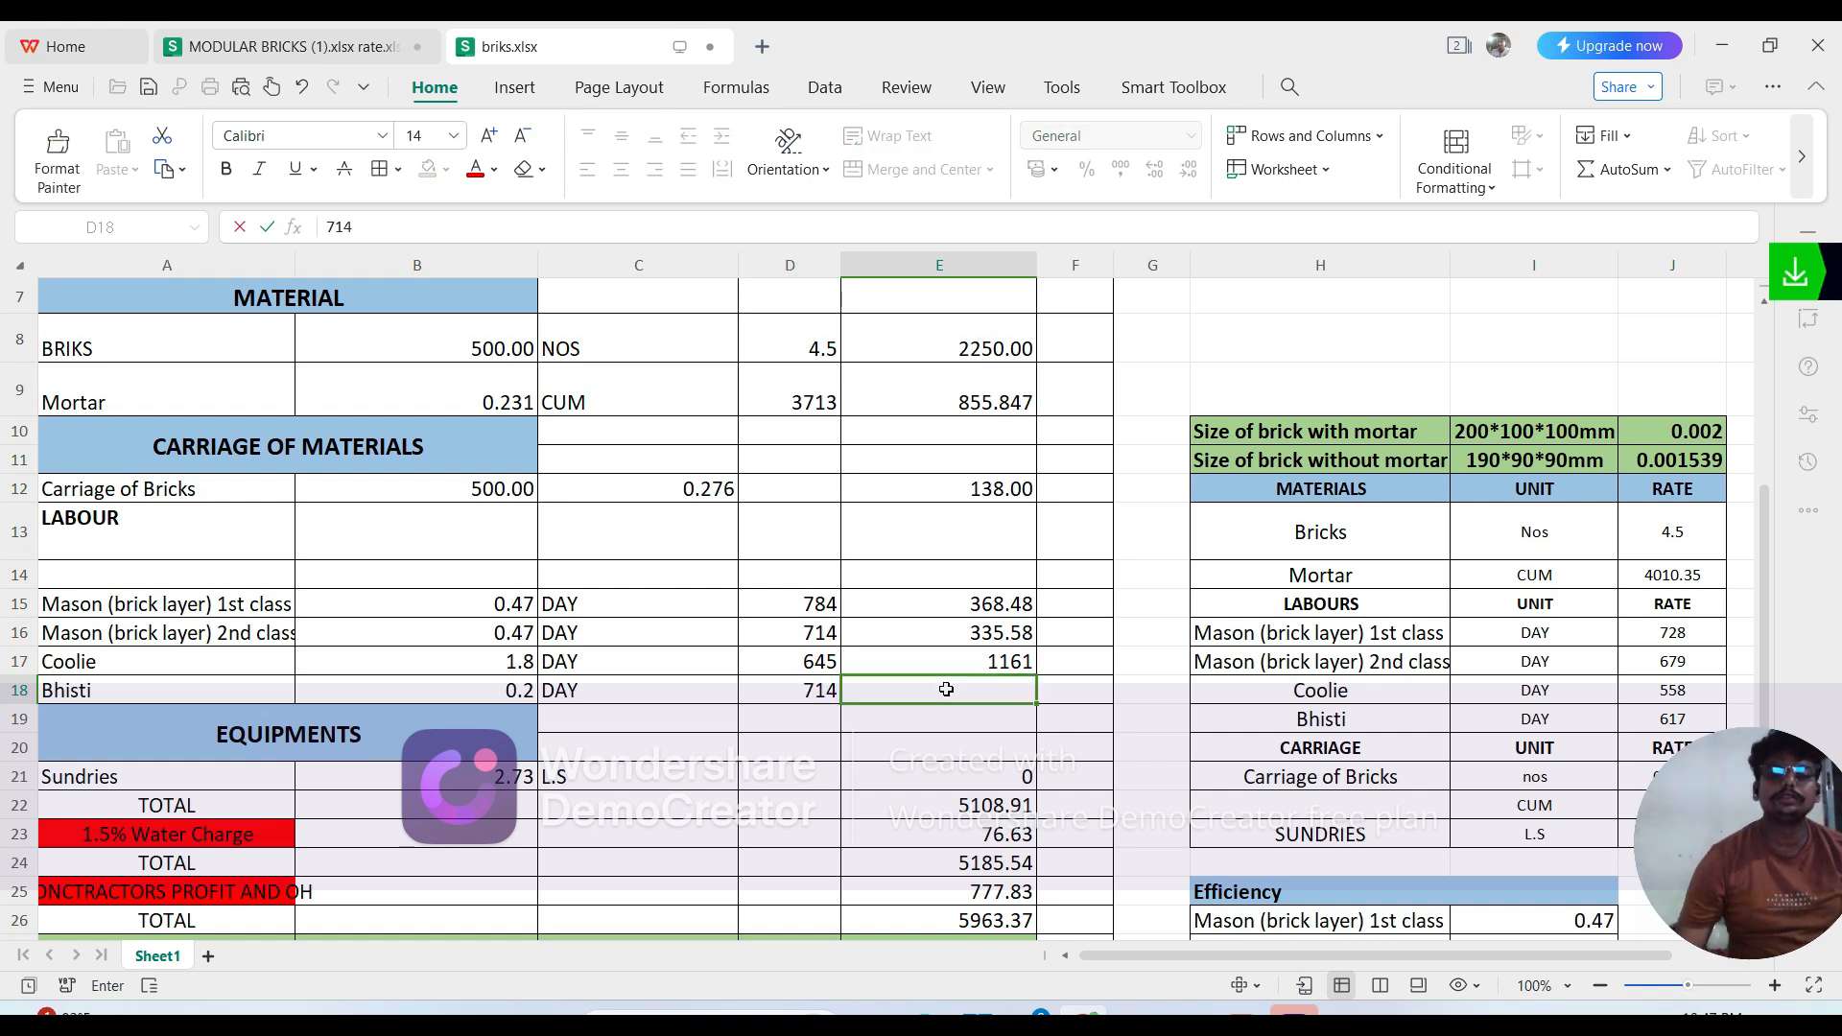
{"action": "type", "text": "="}
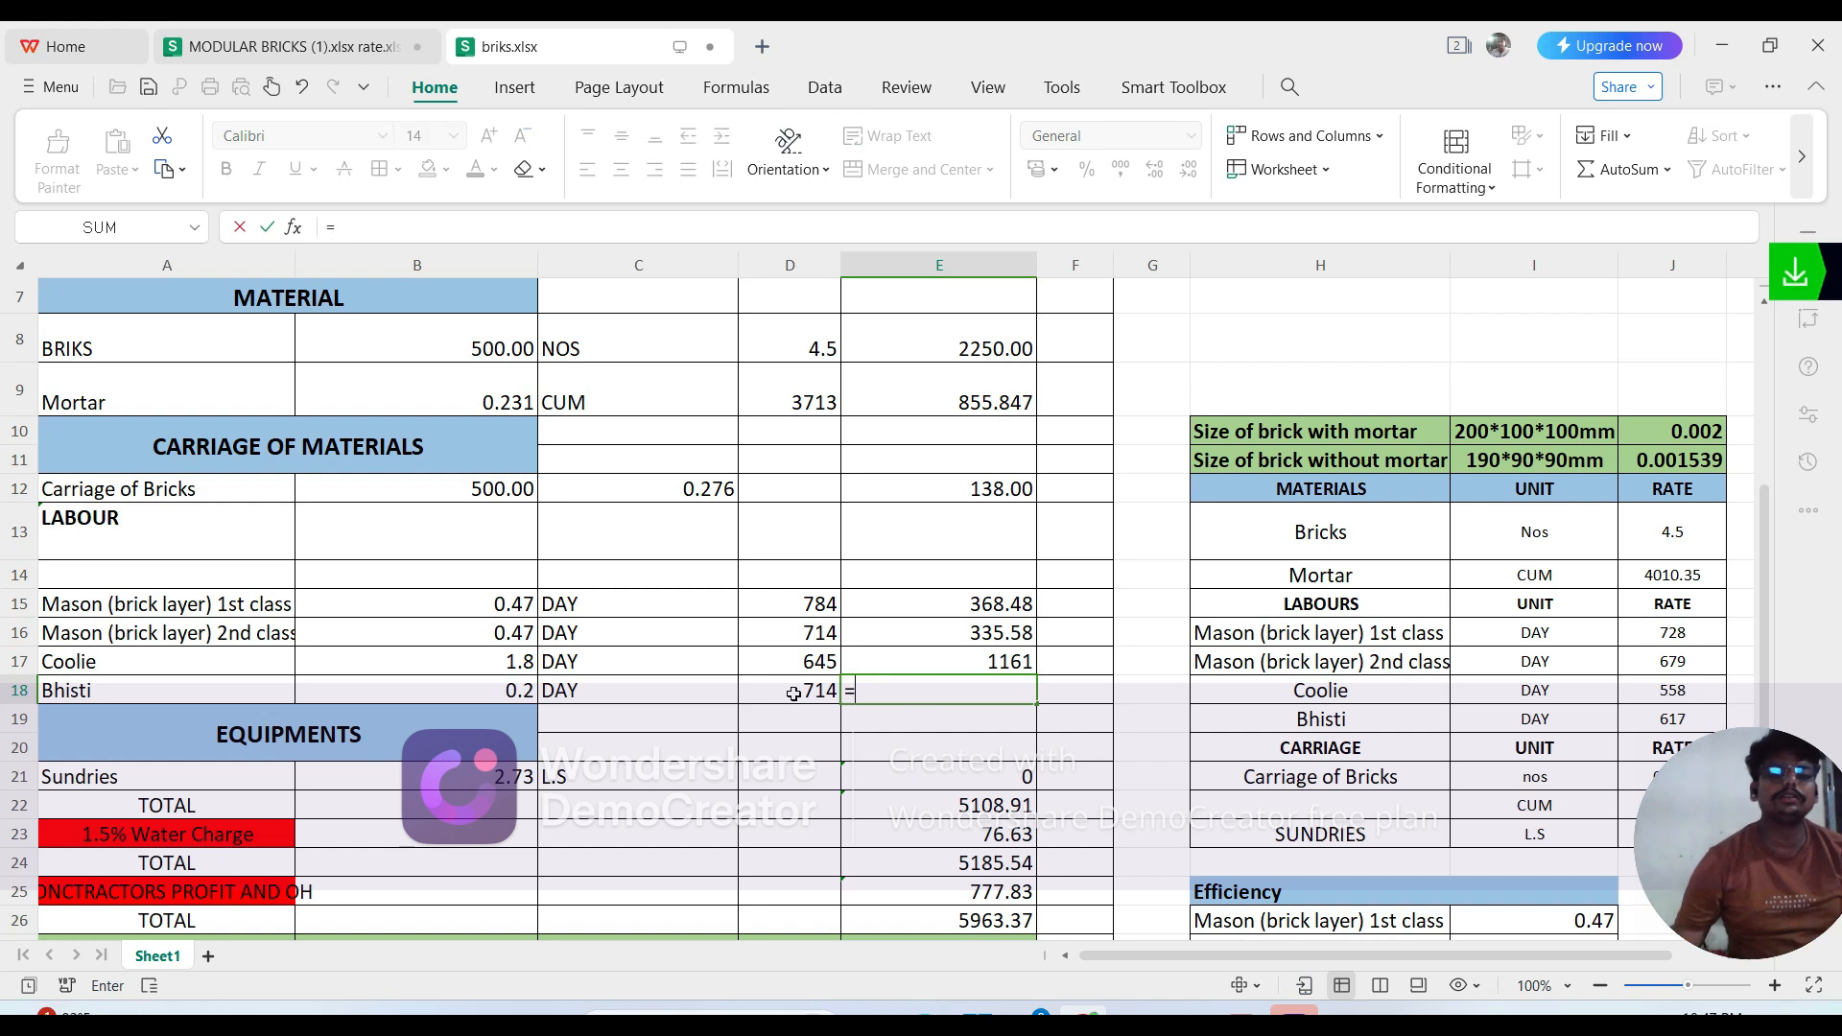
{"action": "left_click", "coordinate": [530, 688]}
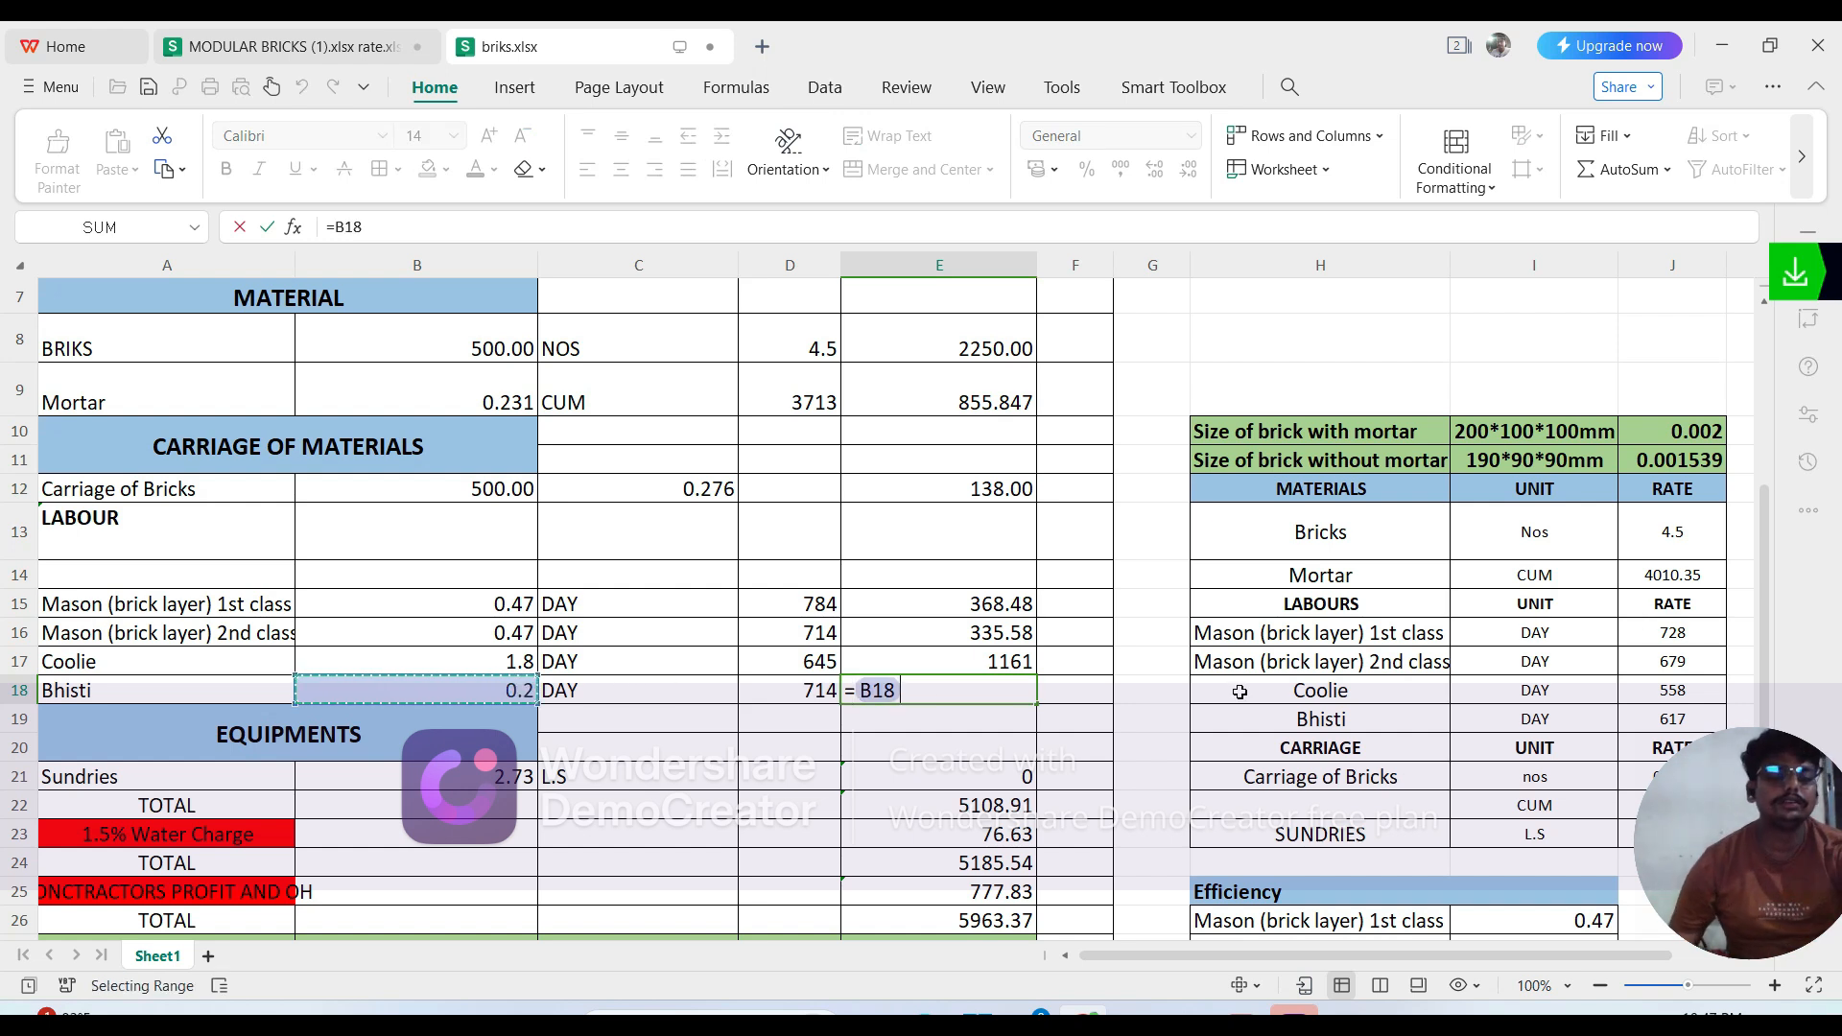
{"action": "type", "text": "*"}
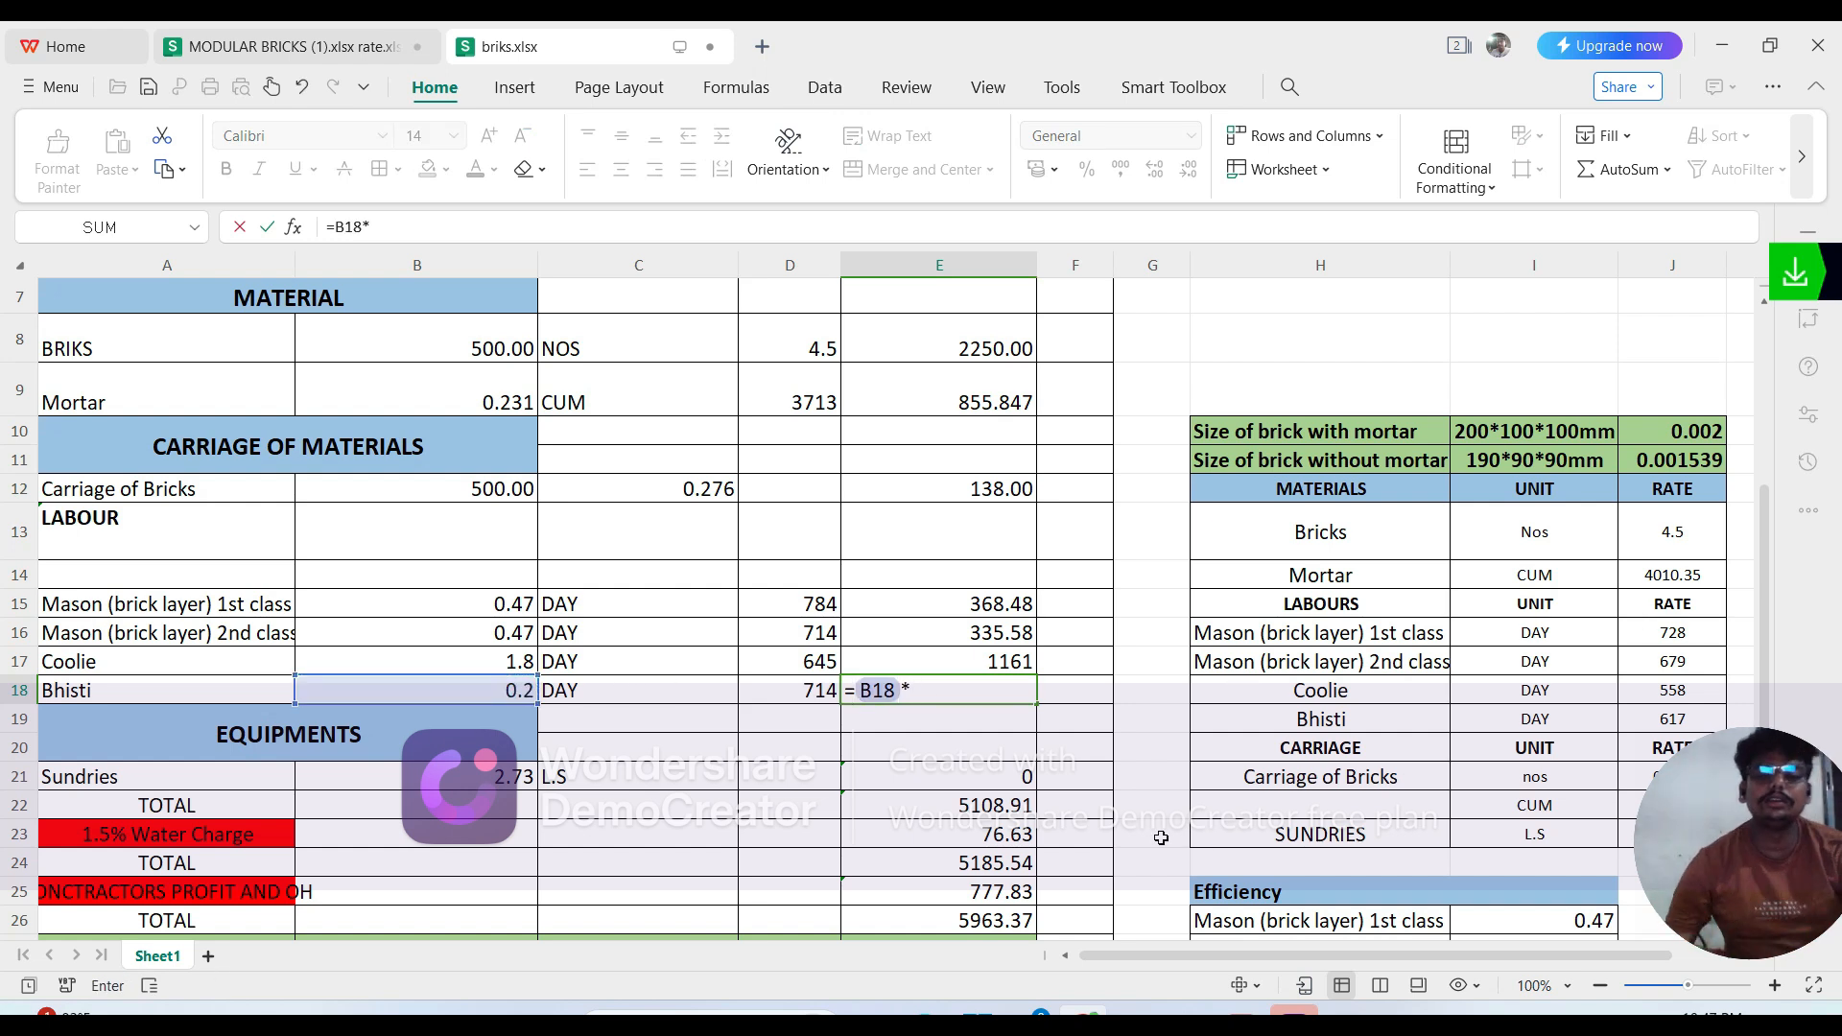
{"action": "left_click", "coordinate": [816, 692]}
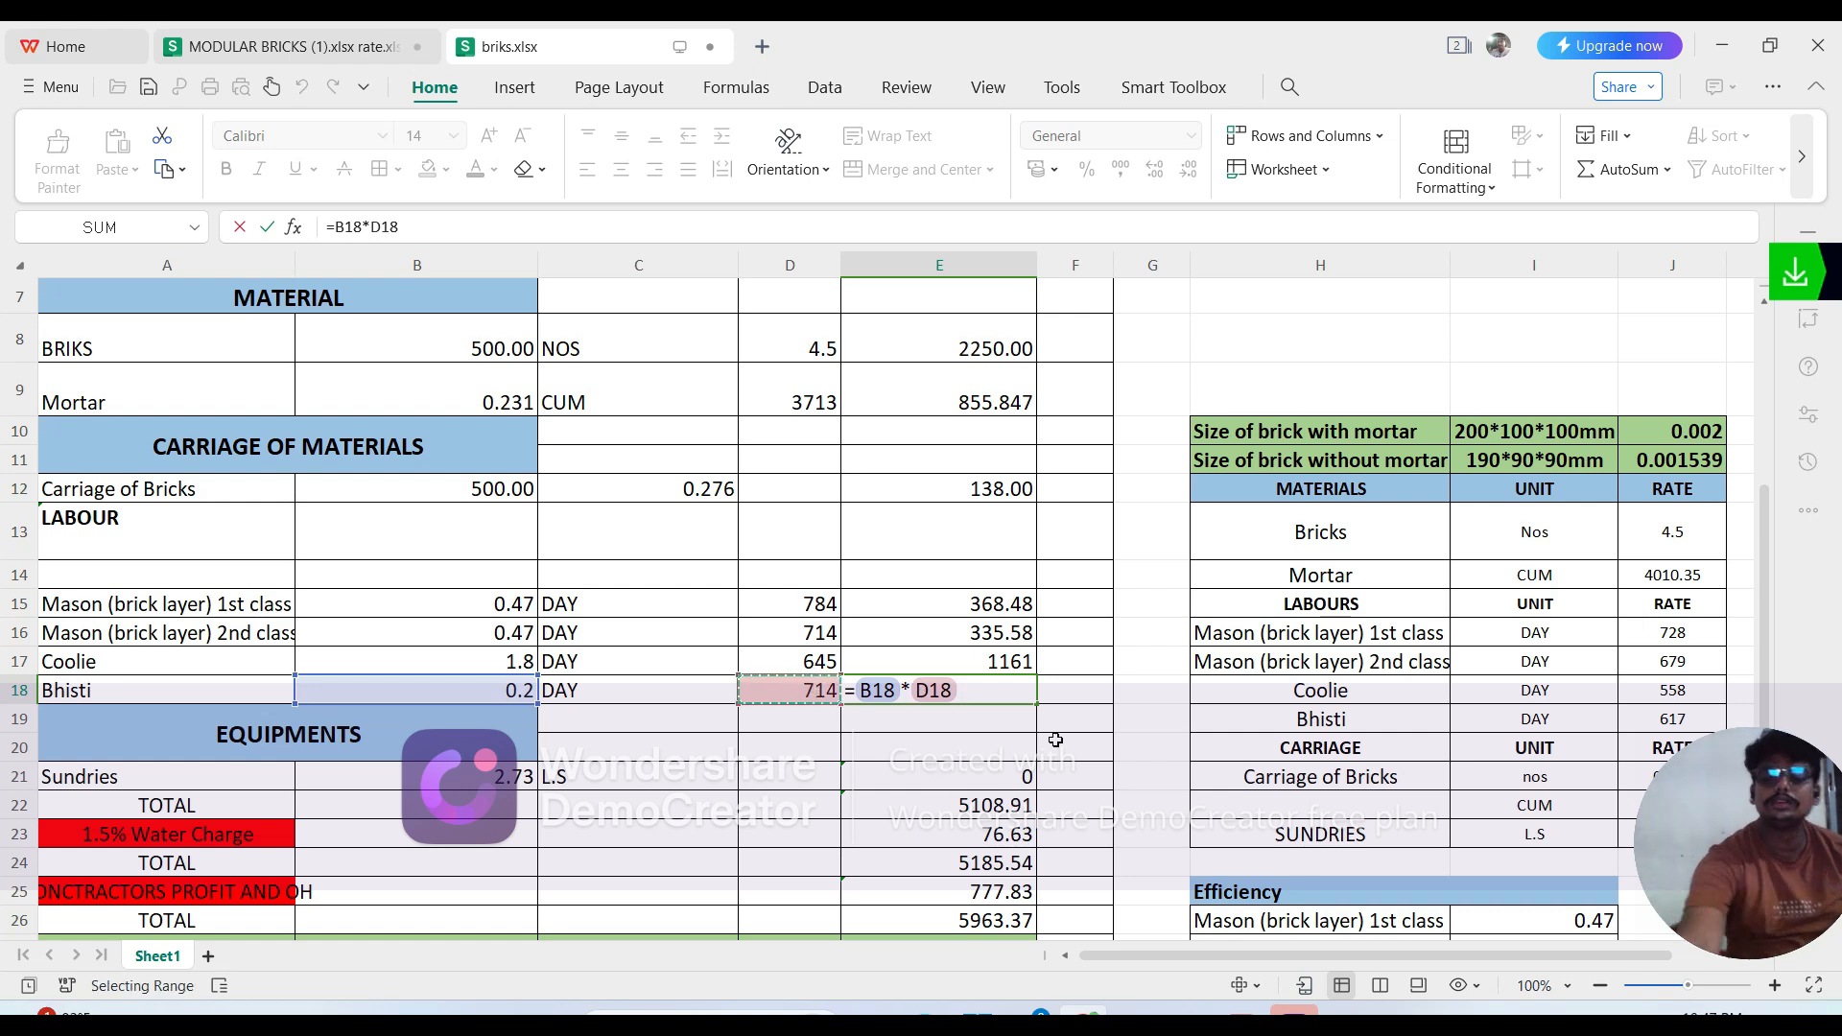
{"action": "key", "text": "Return"}
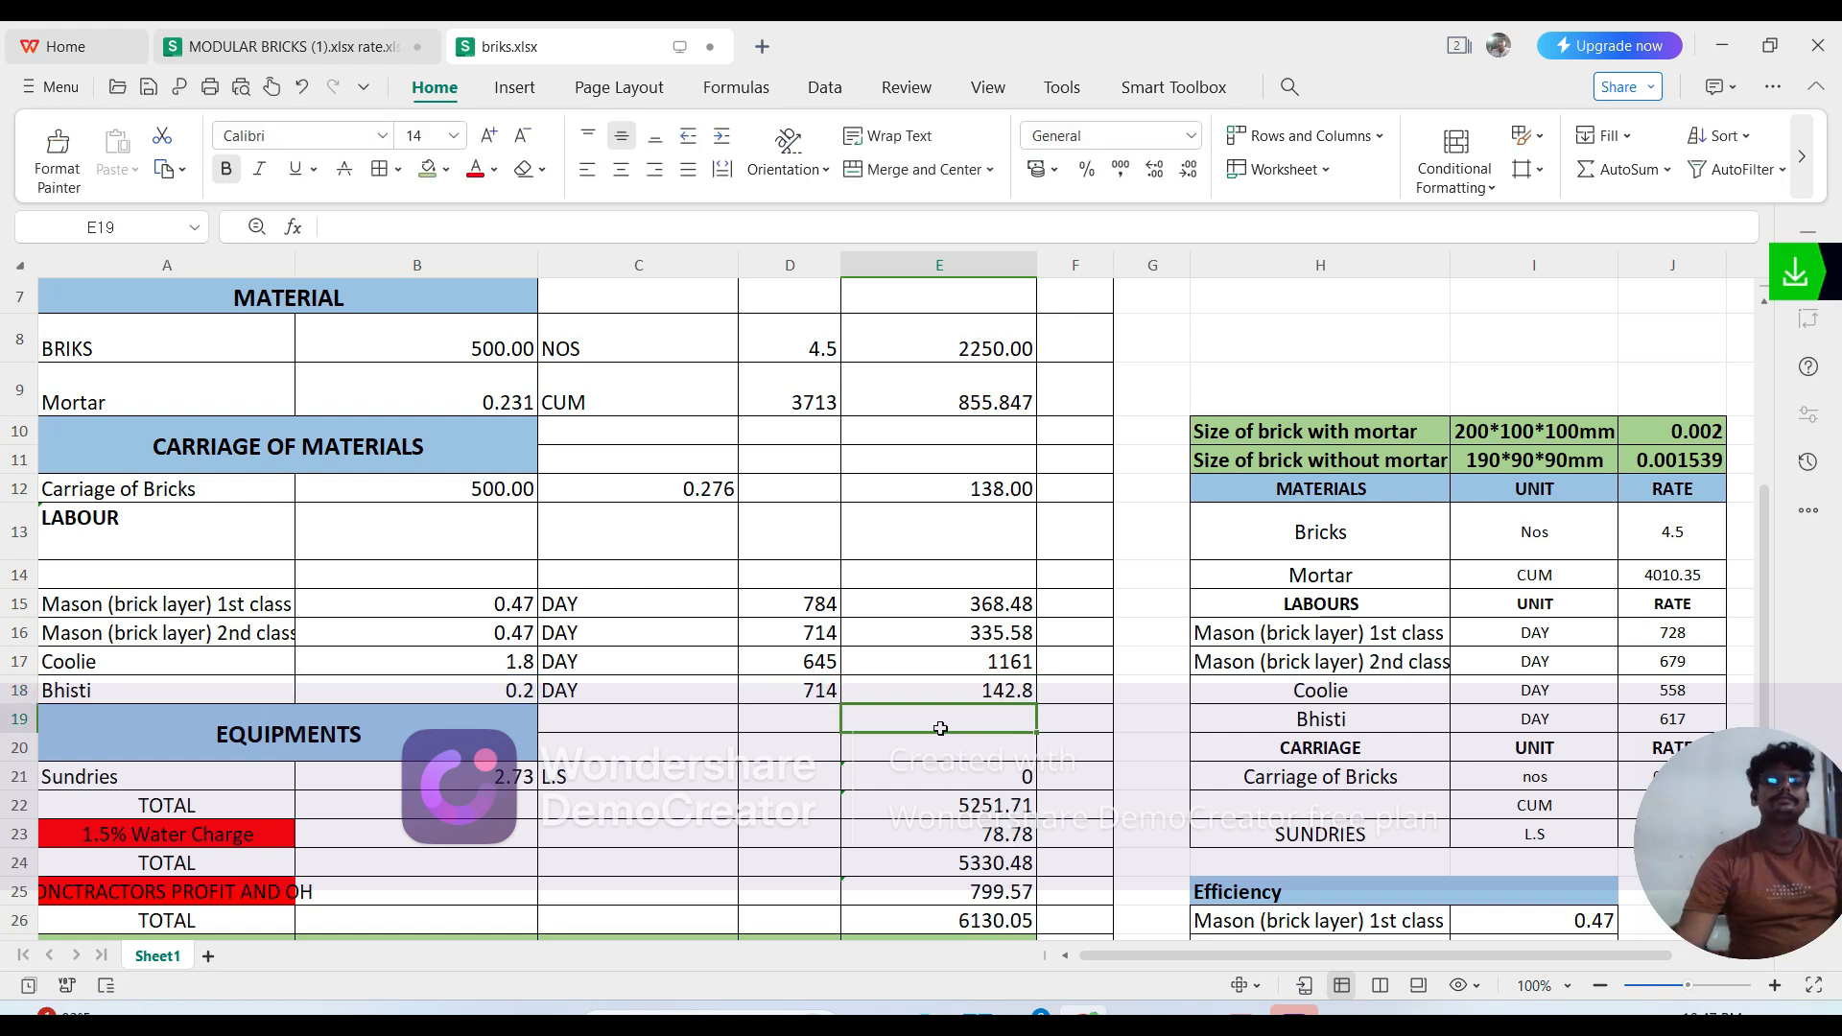
Step: Rewrite the Sundries quantity formula in B21 as =2.73*F3, referencing the volume of brickwork
{"action": "scroll", "coordinate": [948, 730], "scroll_direction": "down", "scroll_amount": 1}
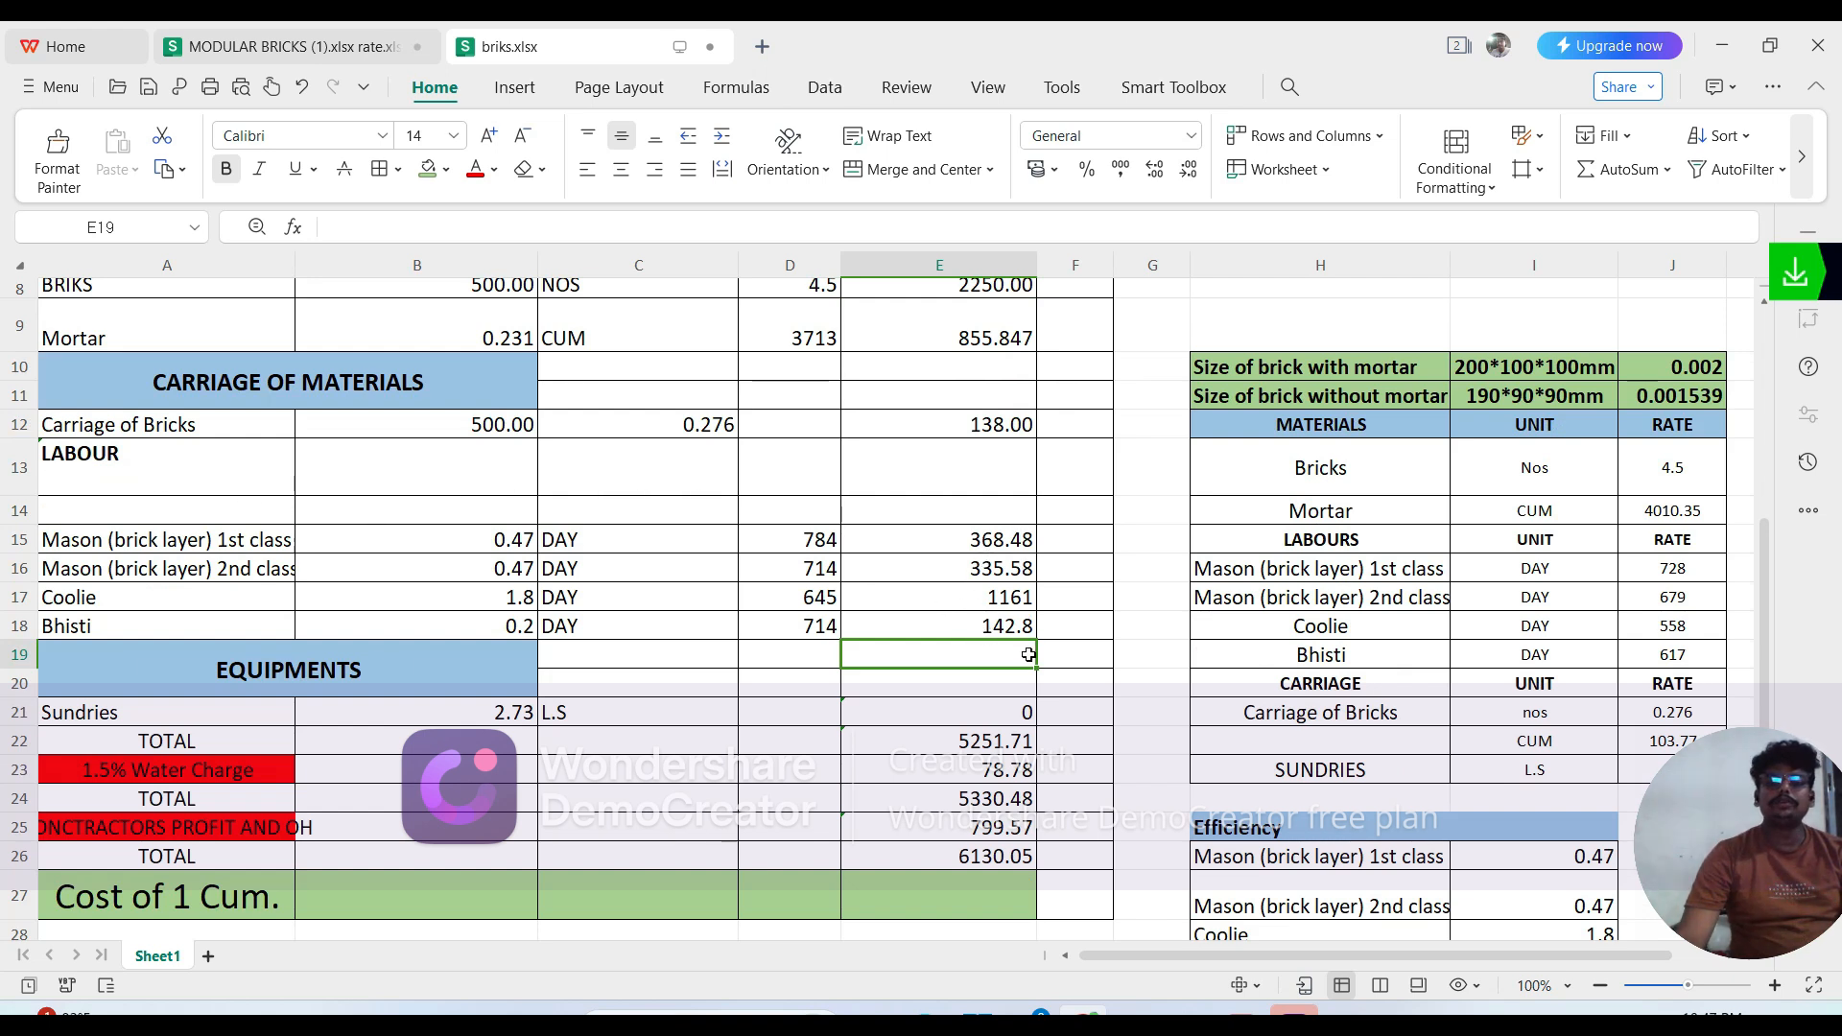
{"action": "scroll", "coordinate": [1003, 614], "scroll_direction": "down", "scroll_amount": 1}
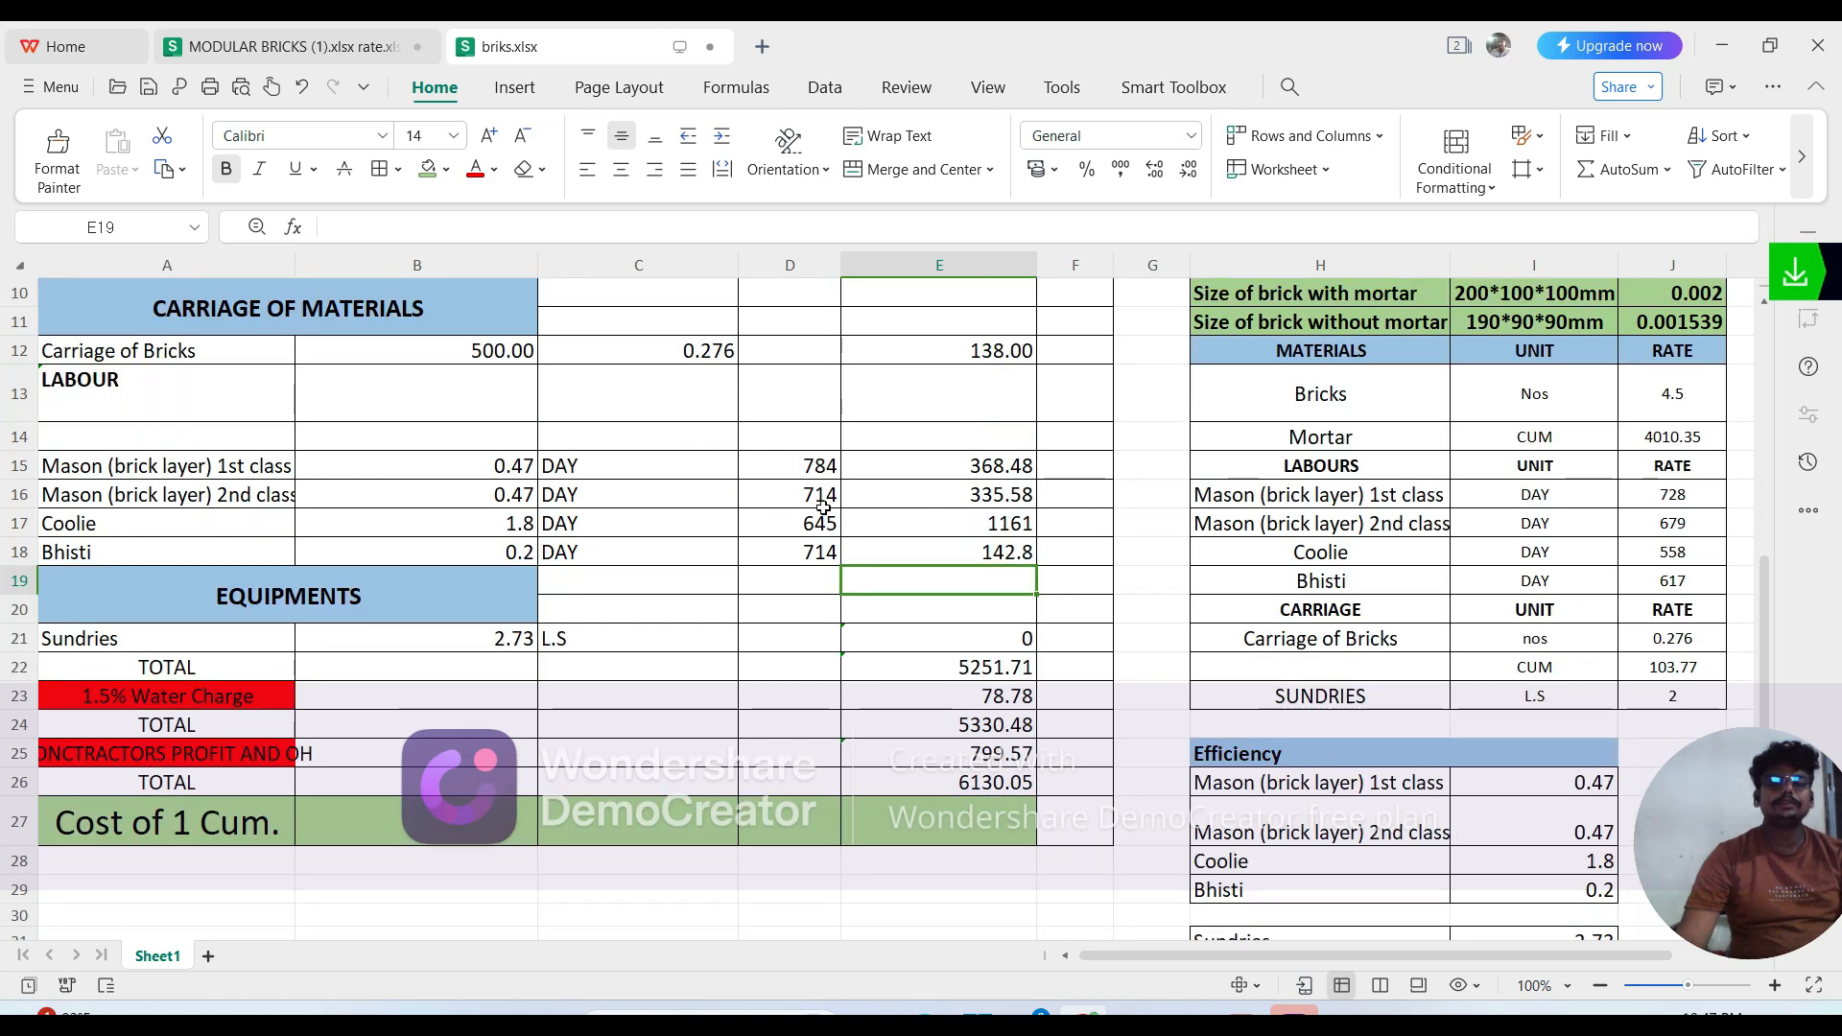
{"action": "scroll", "coordinate": [1036, 584], "scroll_direction": "down", "scroll_amount": 1}
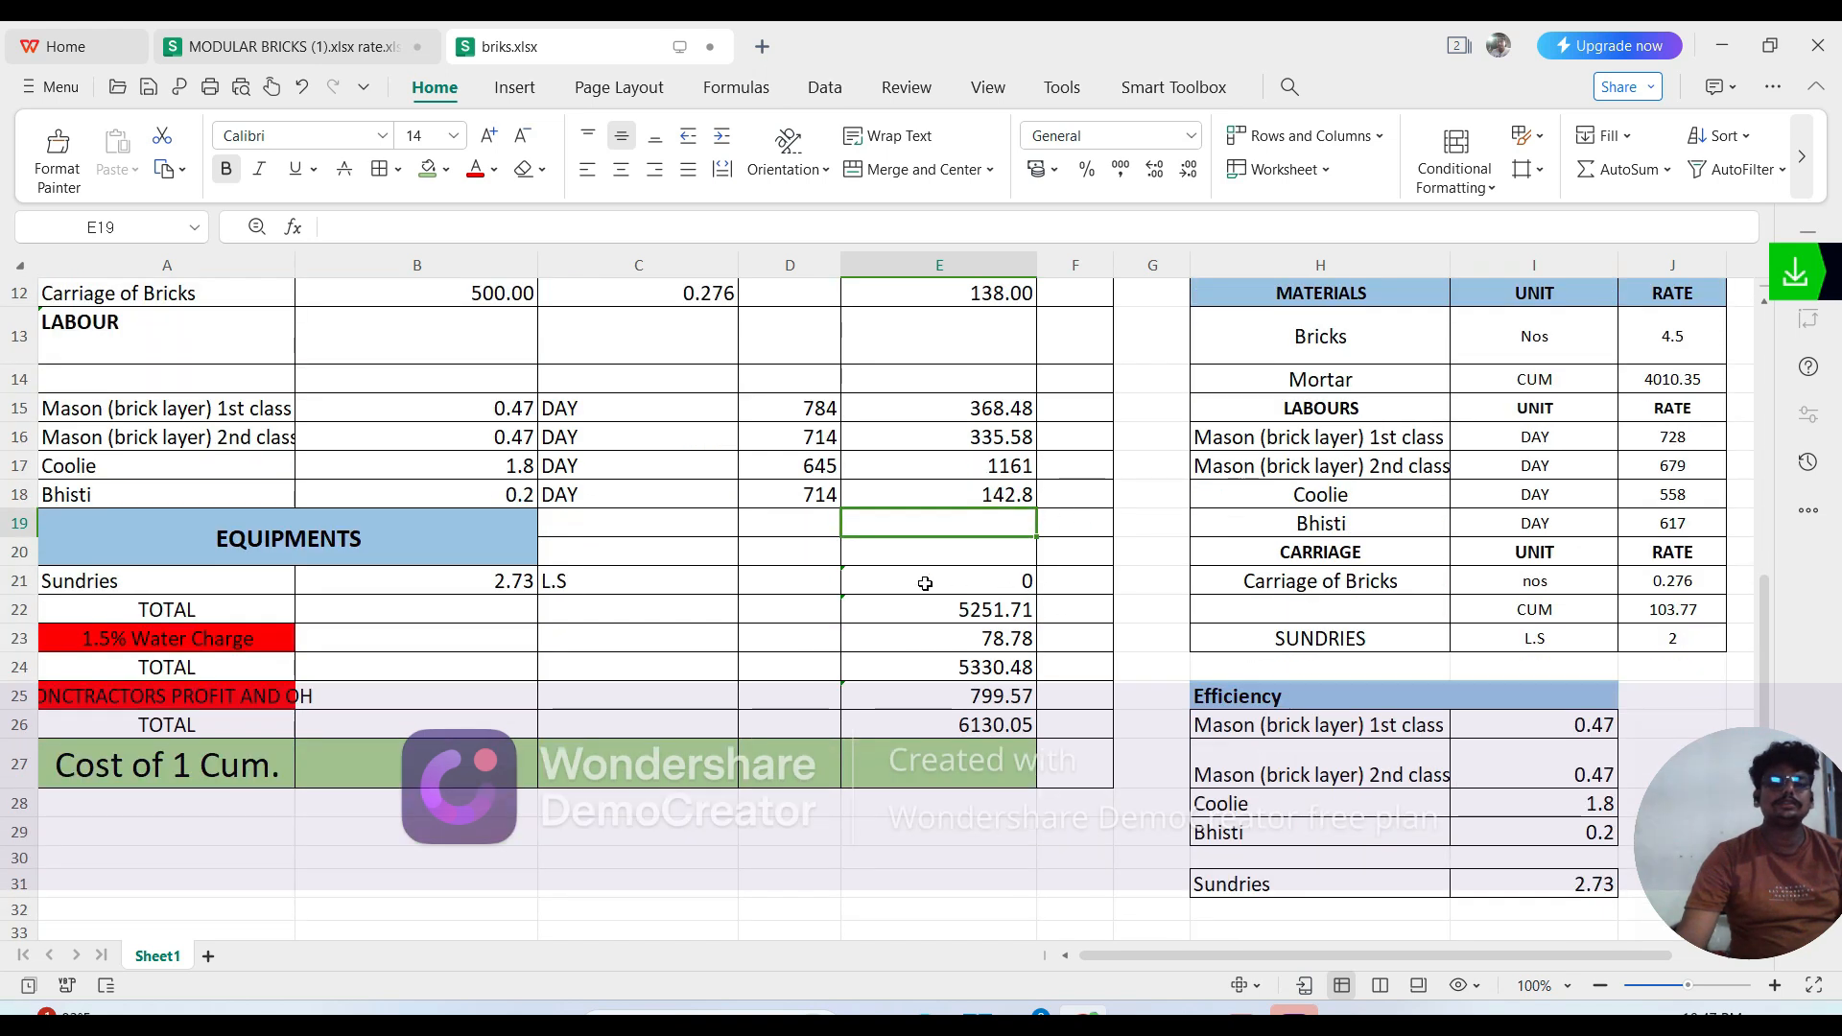
{"action": "double_click", "coordinate": [519, 581]}
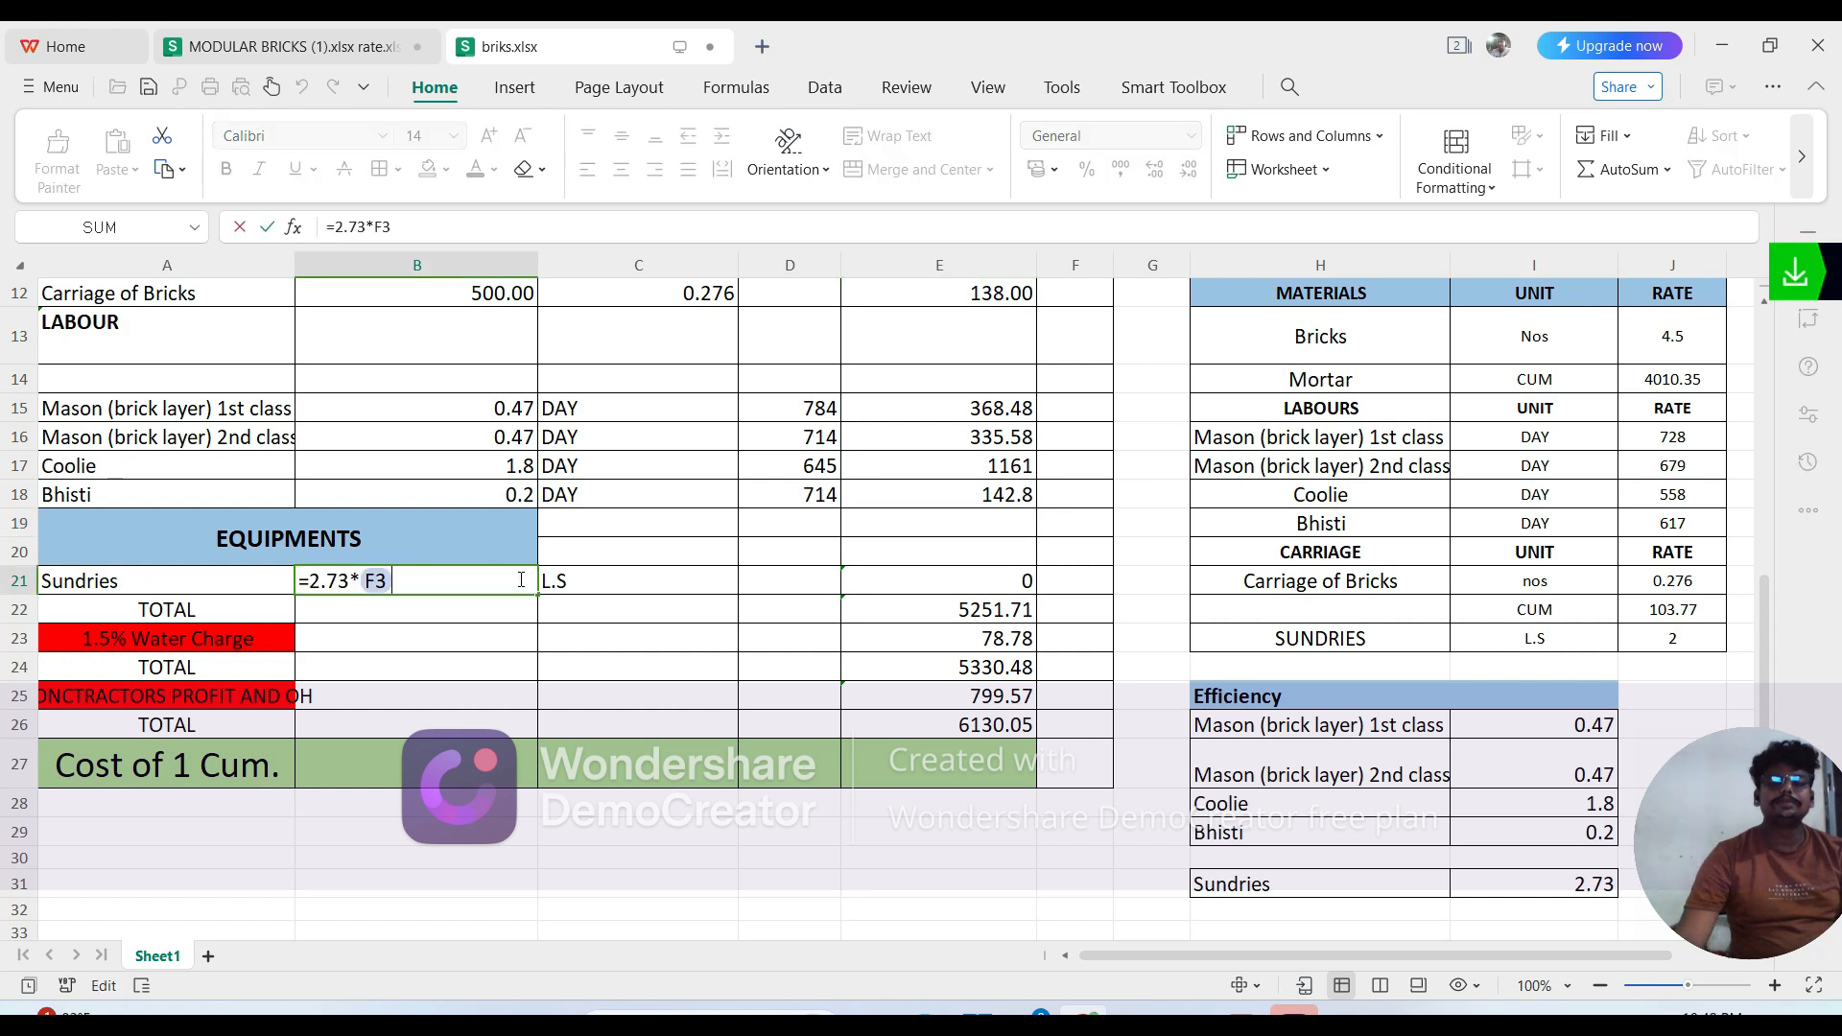
{"action": "key", "text": "BackSpace"}
{"action": "key", "text": "BackSpace"}
{"action": "key", "text": "BackSpace"}
{"action": "key", "text": "BackSpace"}
{"action": "key", "text": "BackSpace"}
{"action": "key", "text": "BackSpace"}
{"action": "key", "text": "BackSpace"}
{"action": "key", "text": "BackSpace"}
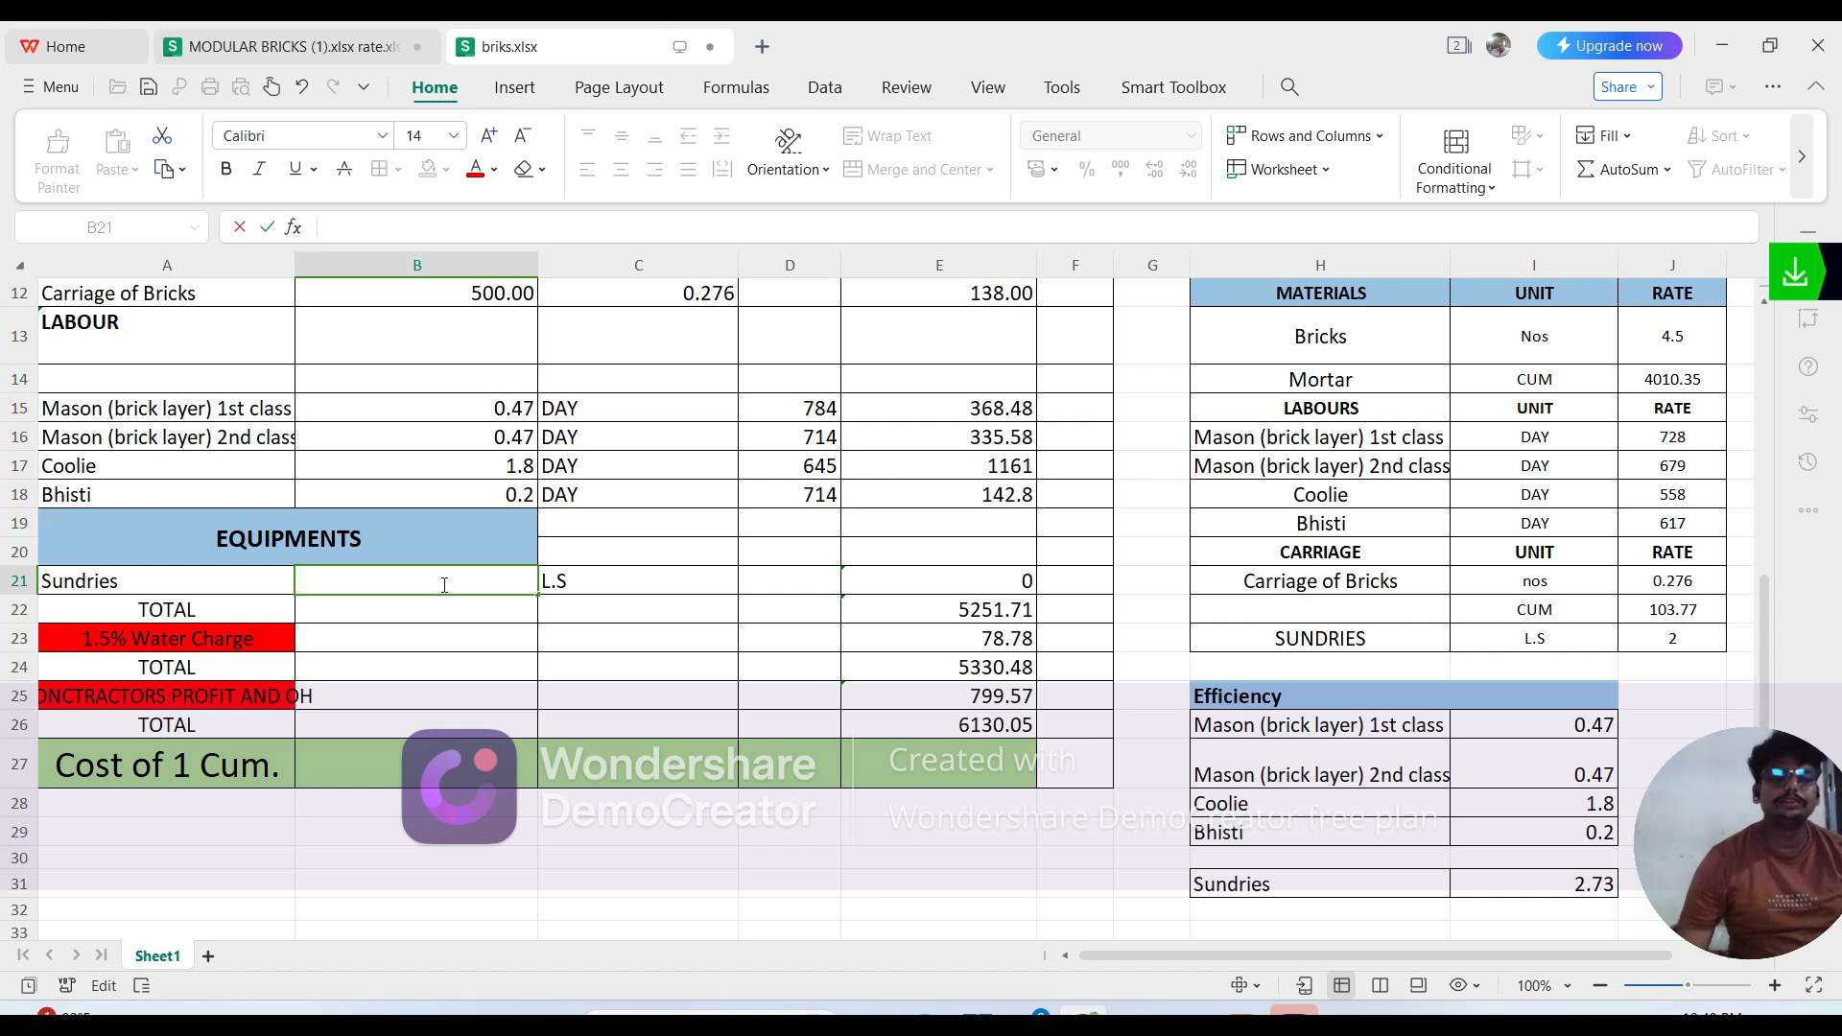
{"action": "type", "text": "="}
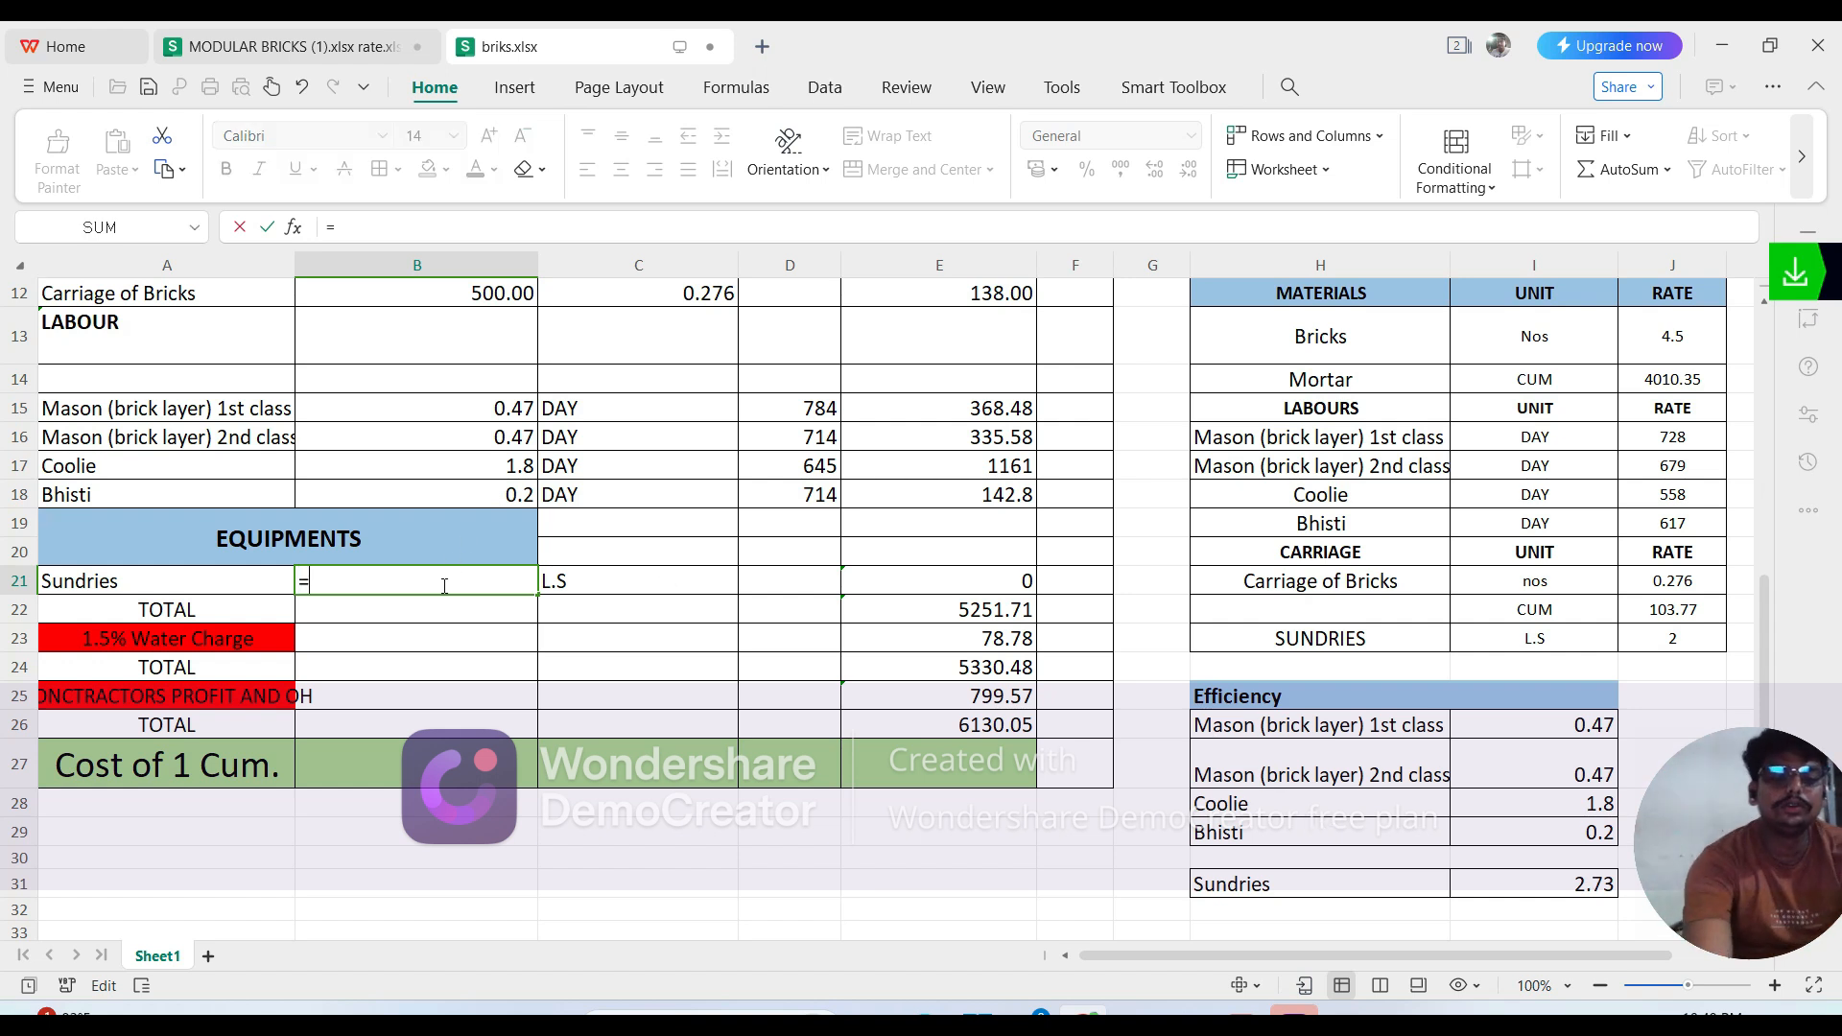
{"action": "type", "text": "2.73"}
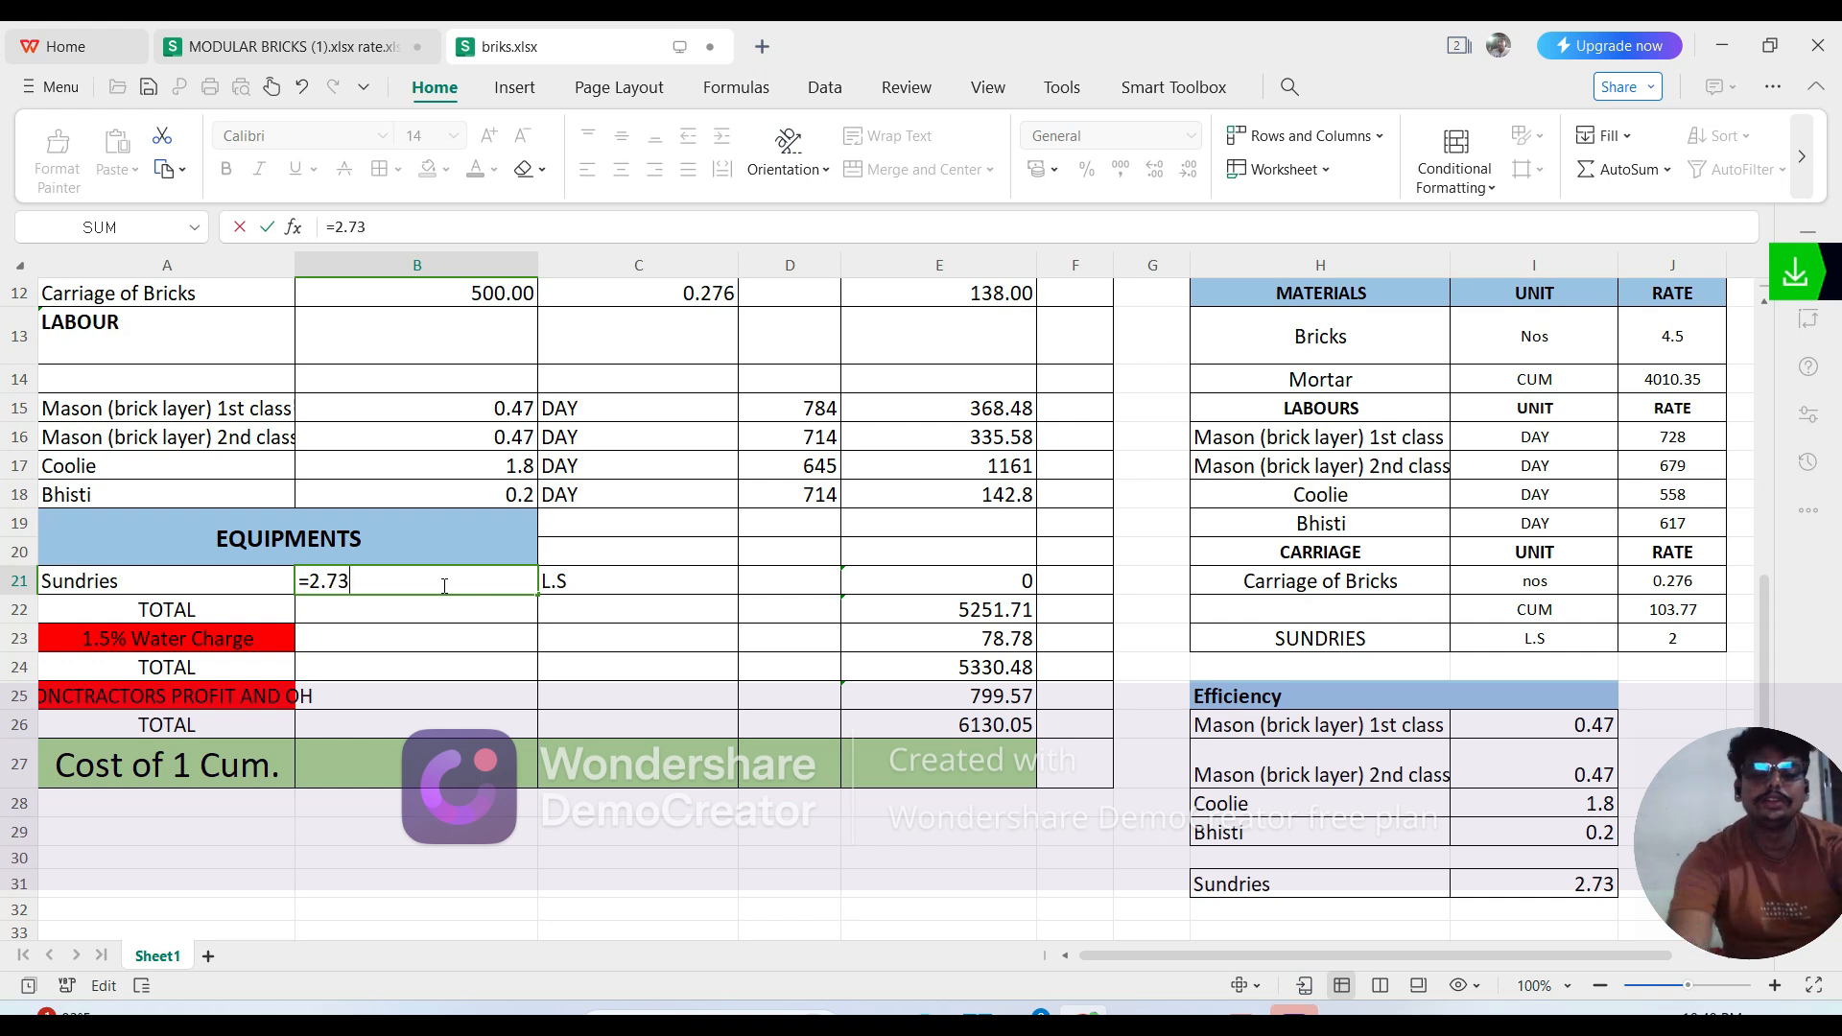
{"action": "type", "text": "*"}
{"action": "scroll", "coordinate": [774, 486], "scroll_direction": "up", "scroll_amount": 4}
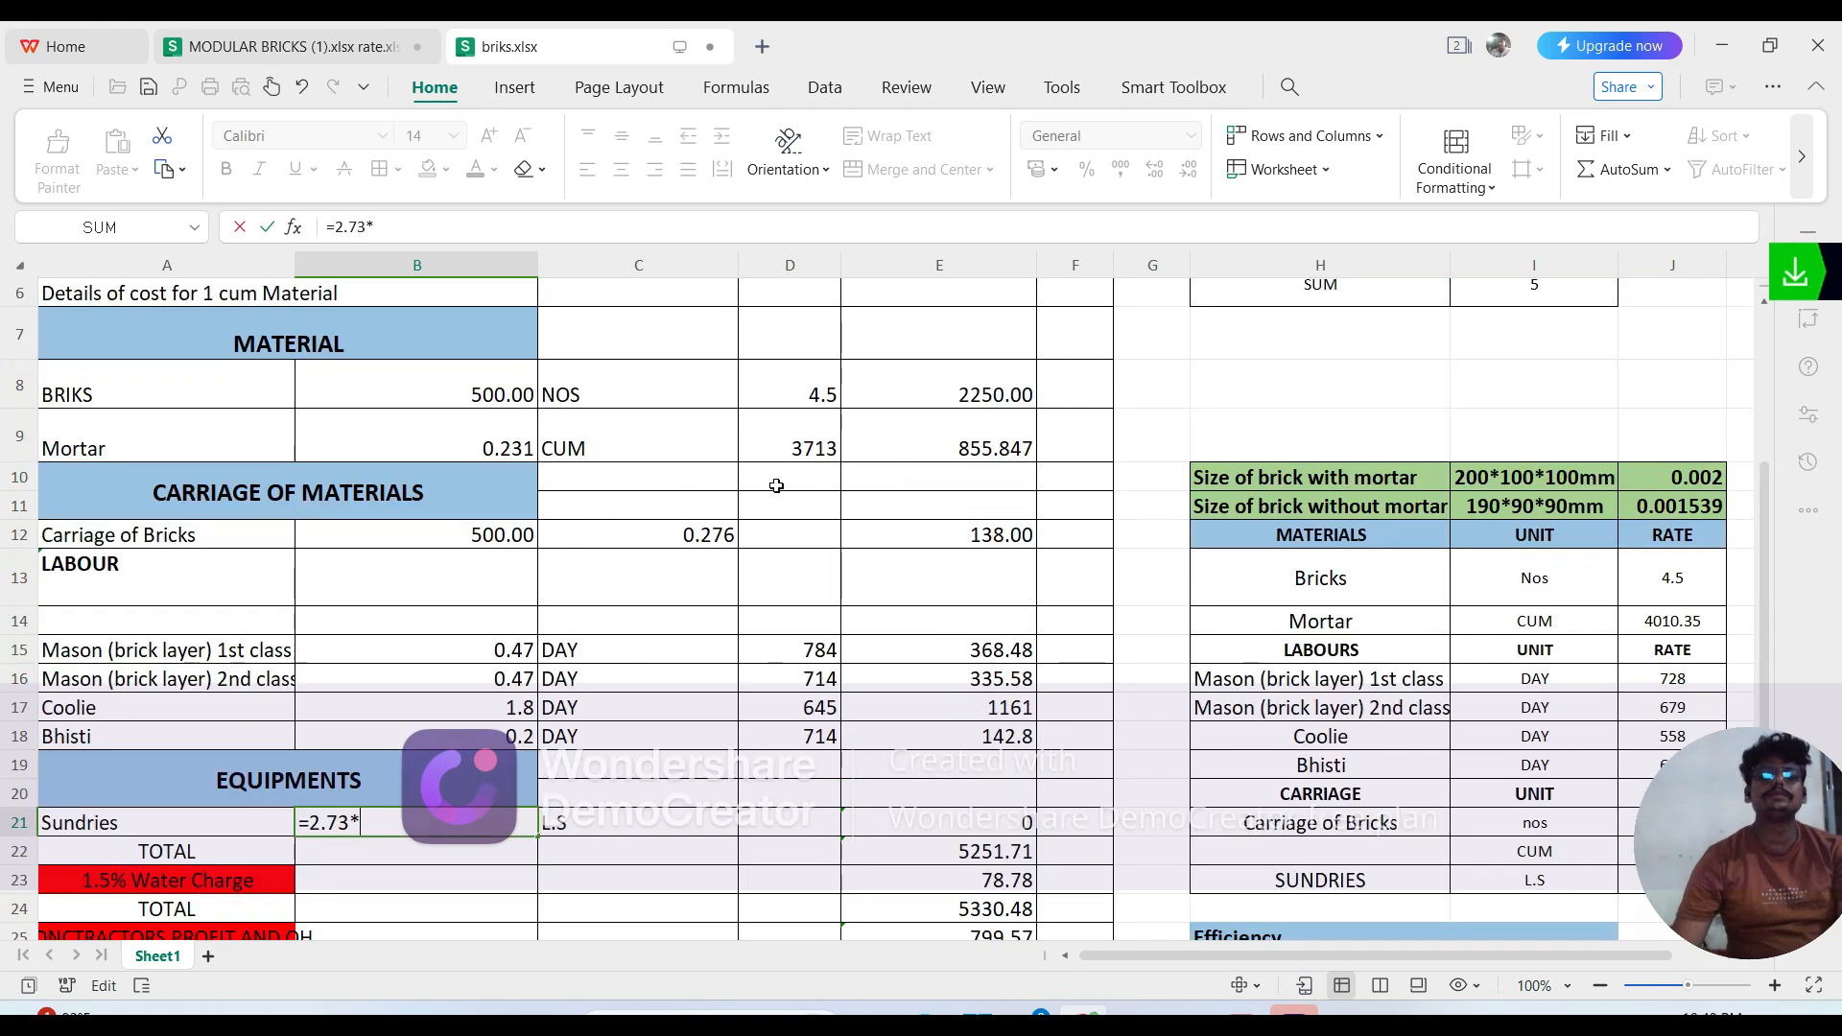
{"action": "left_click", "coordinate": [1101, 396]}
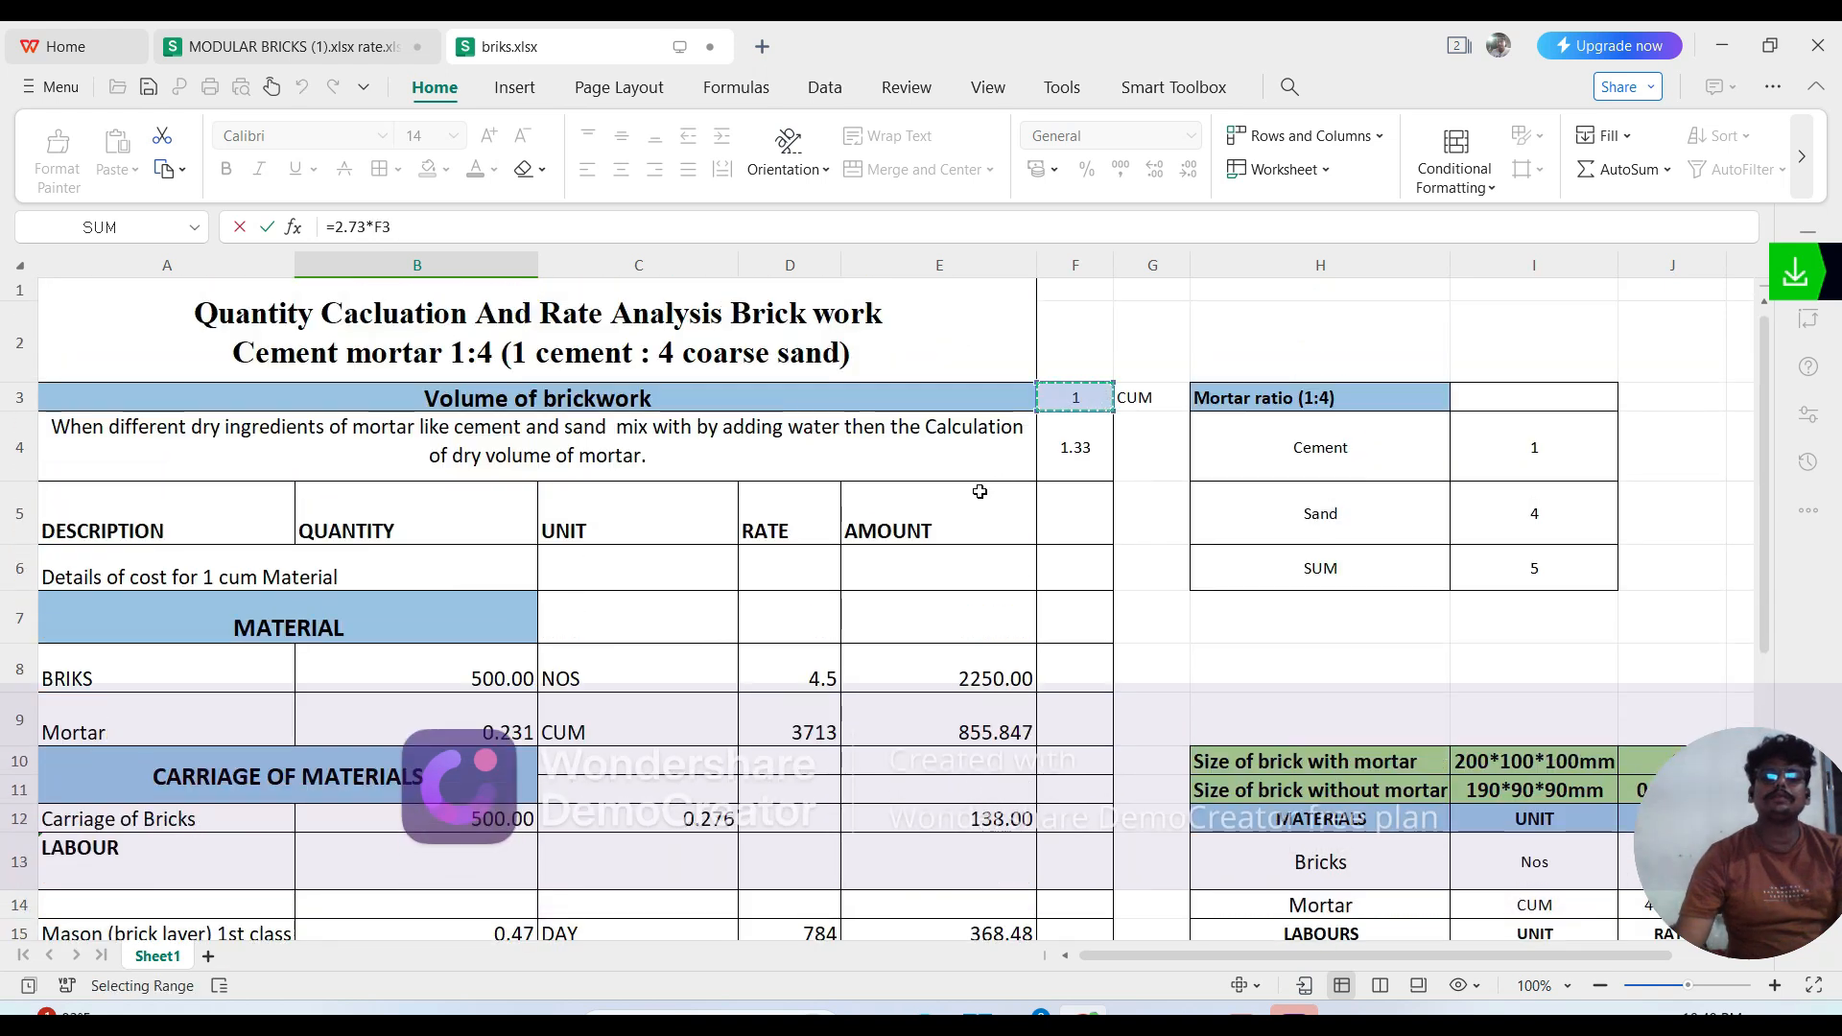
{"action": "scroll", "coordinate": [975, 489], "scroll_direction": "down", "scroll_amount": 3}
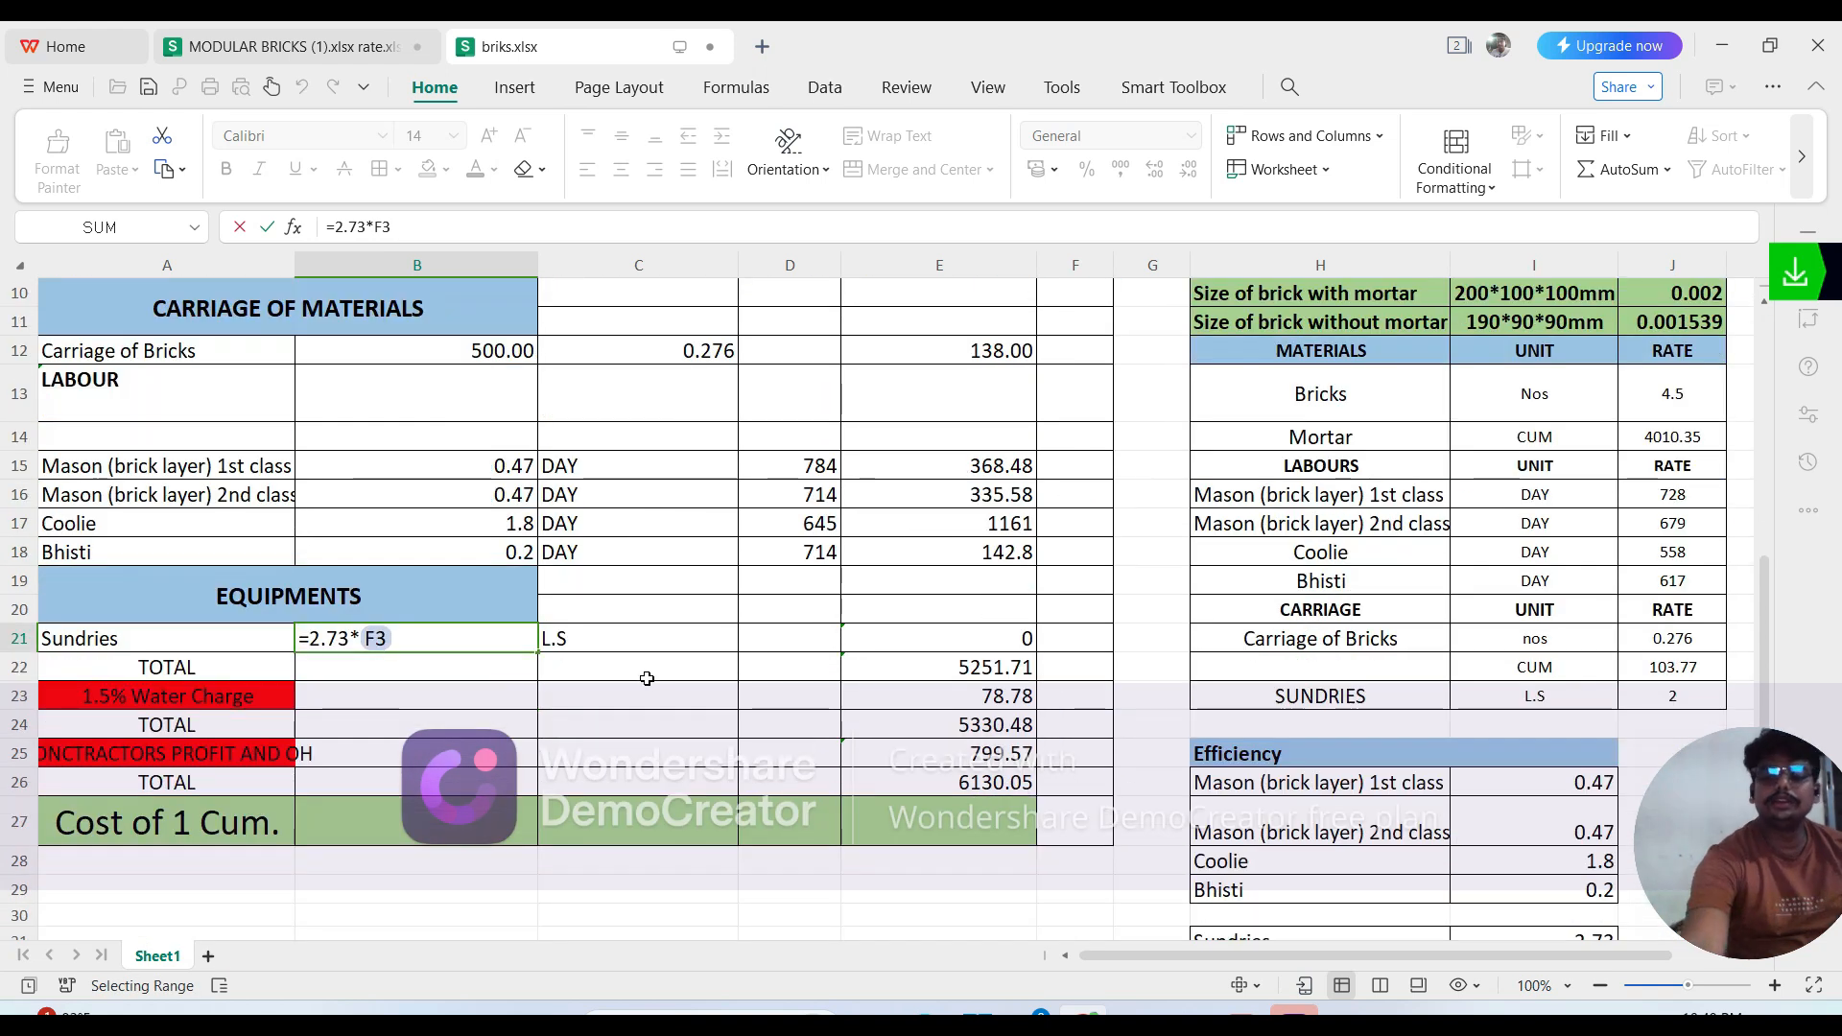
{"action": "key", "text": "Return"}
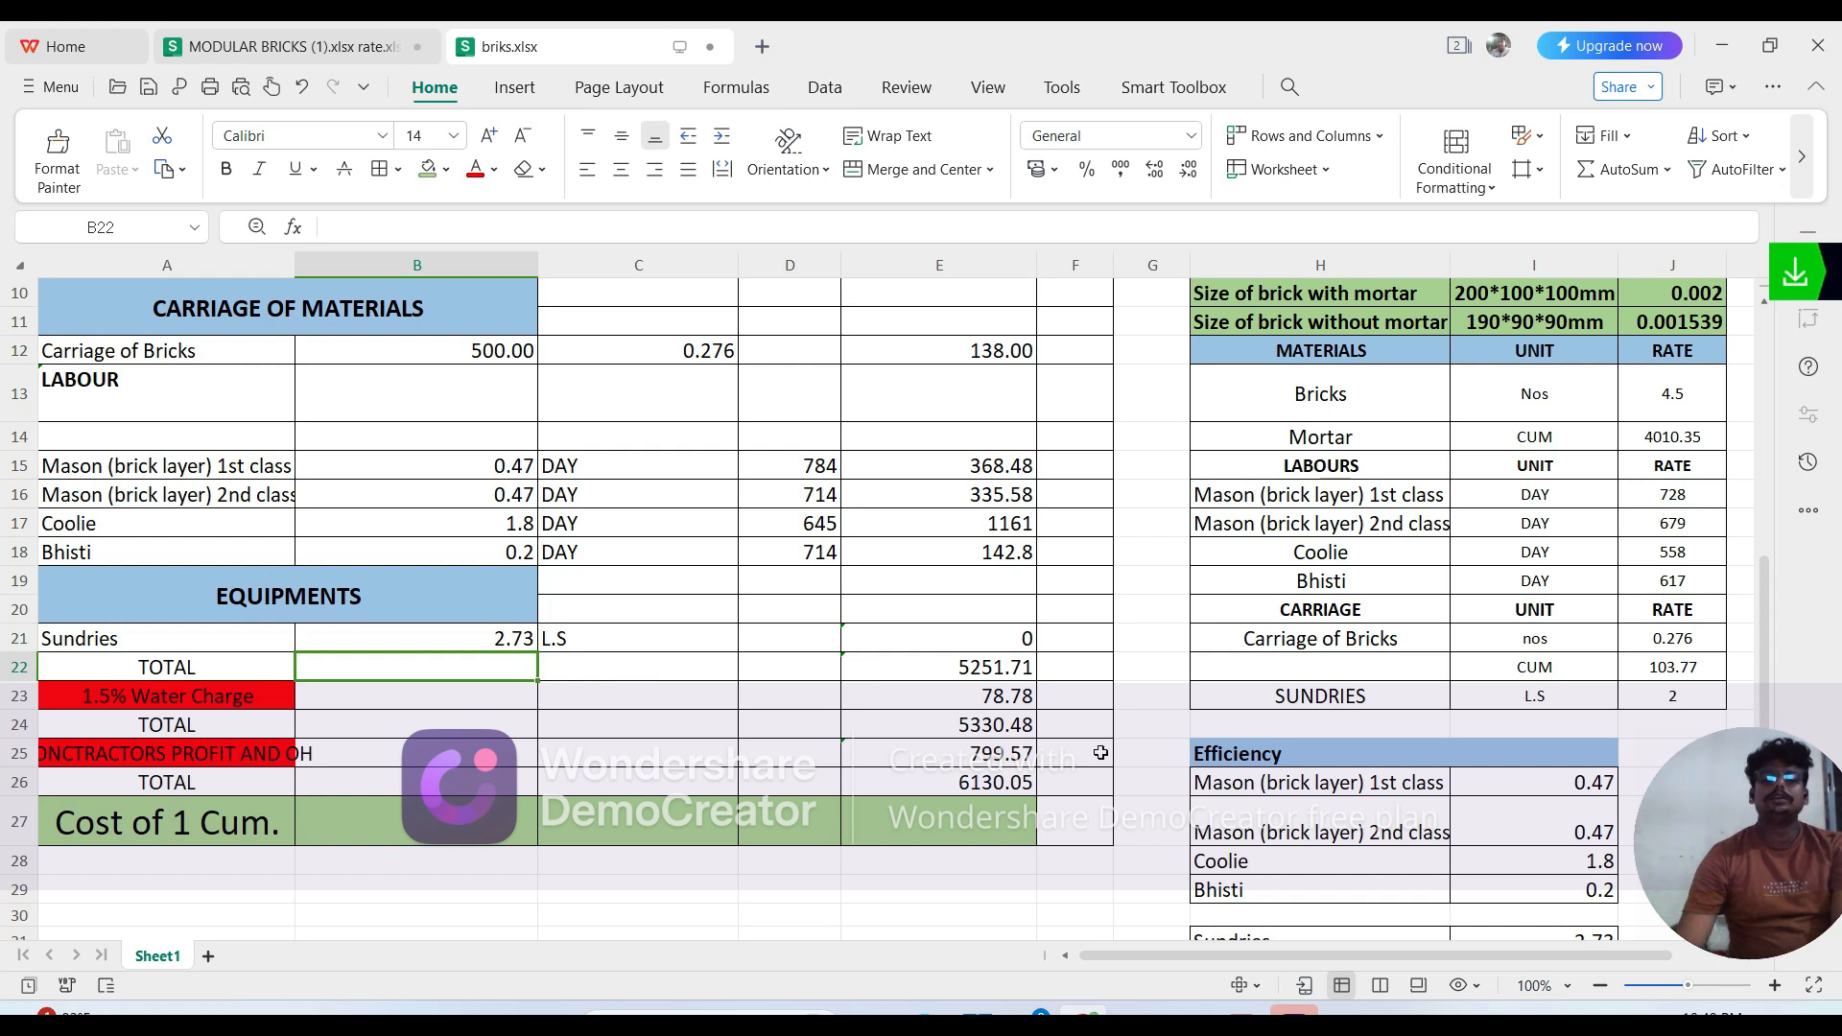
Step: Enter the Sundries rate of 2 in D21, taken from the SUNDRIES row of the rate table
{"action": "scroll", "coordinate": [1101, 754], "scroll_direction": "down", "scroll_amount": 2}
{"action": "scroll", "coordinate": [1258, 773], "scroll_direction": "up", "scroll_amount": 2}
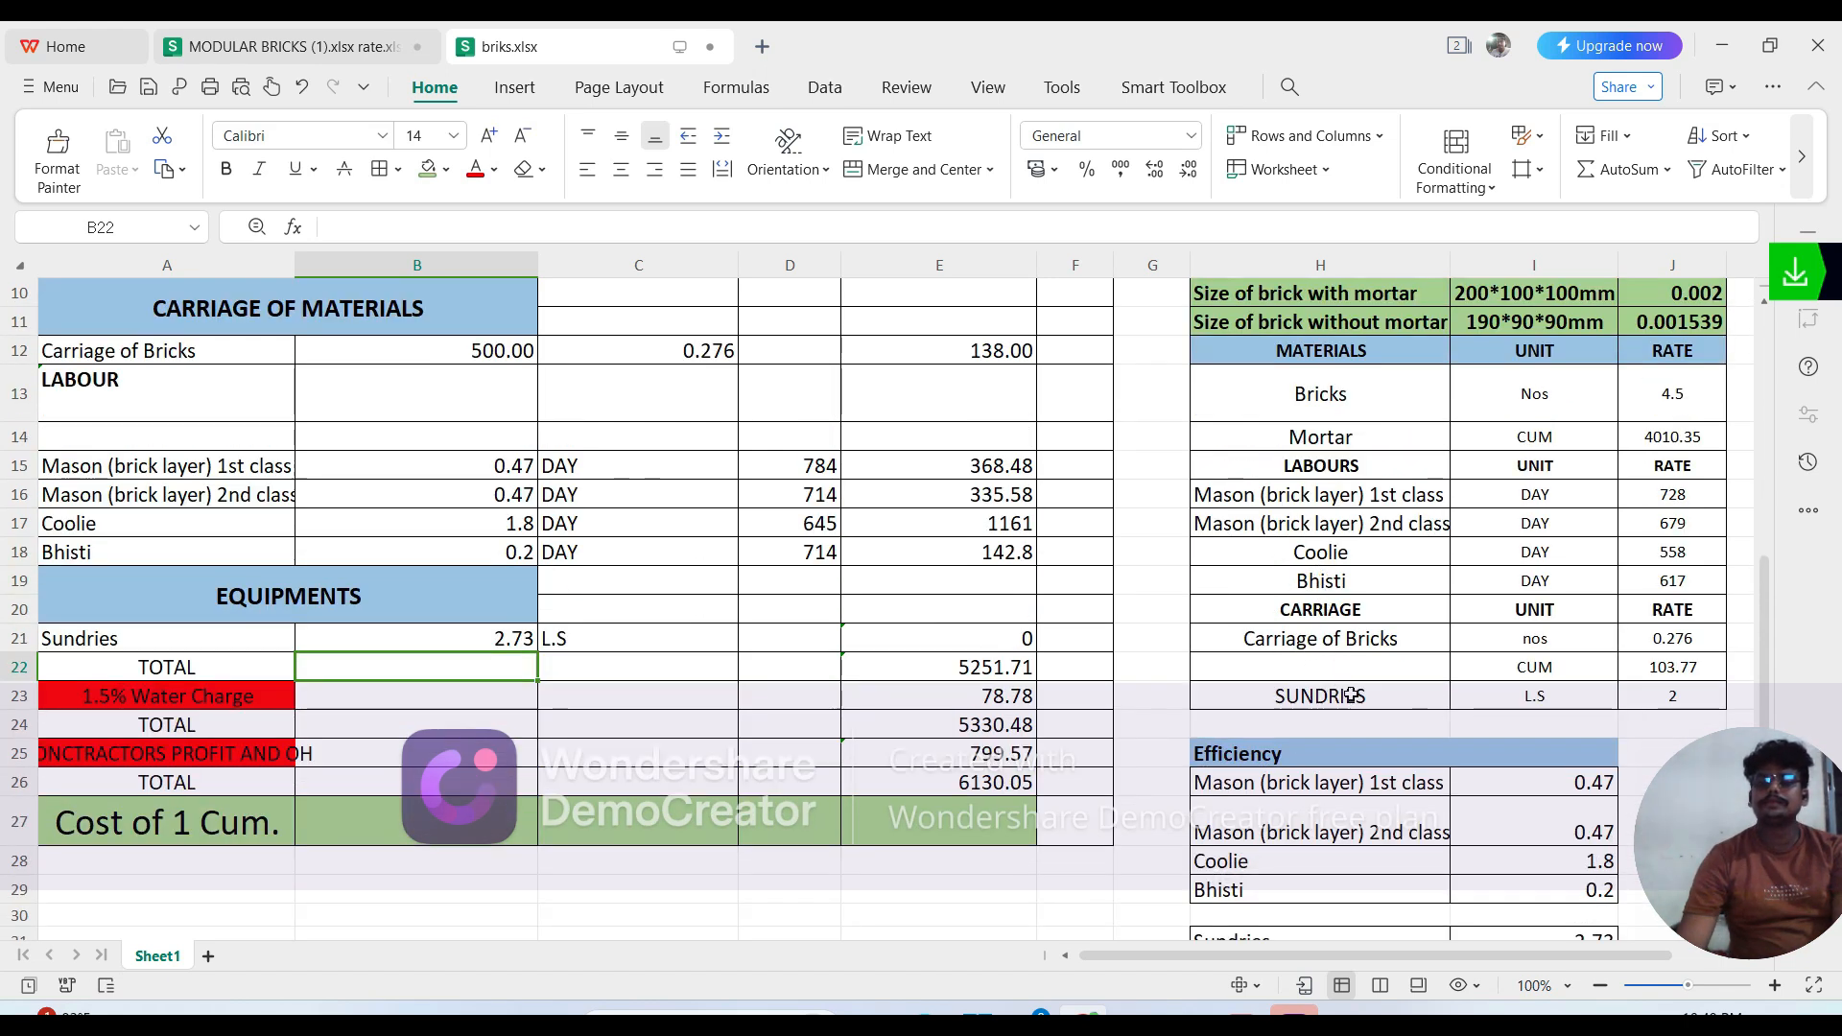
{"action": "left_click", "coordinate": [1672, 700]}
{"action": "left_click", "coordinate": [787, 640]}
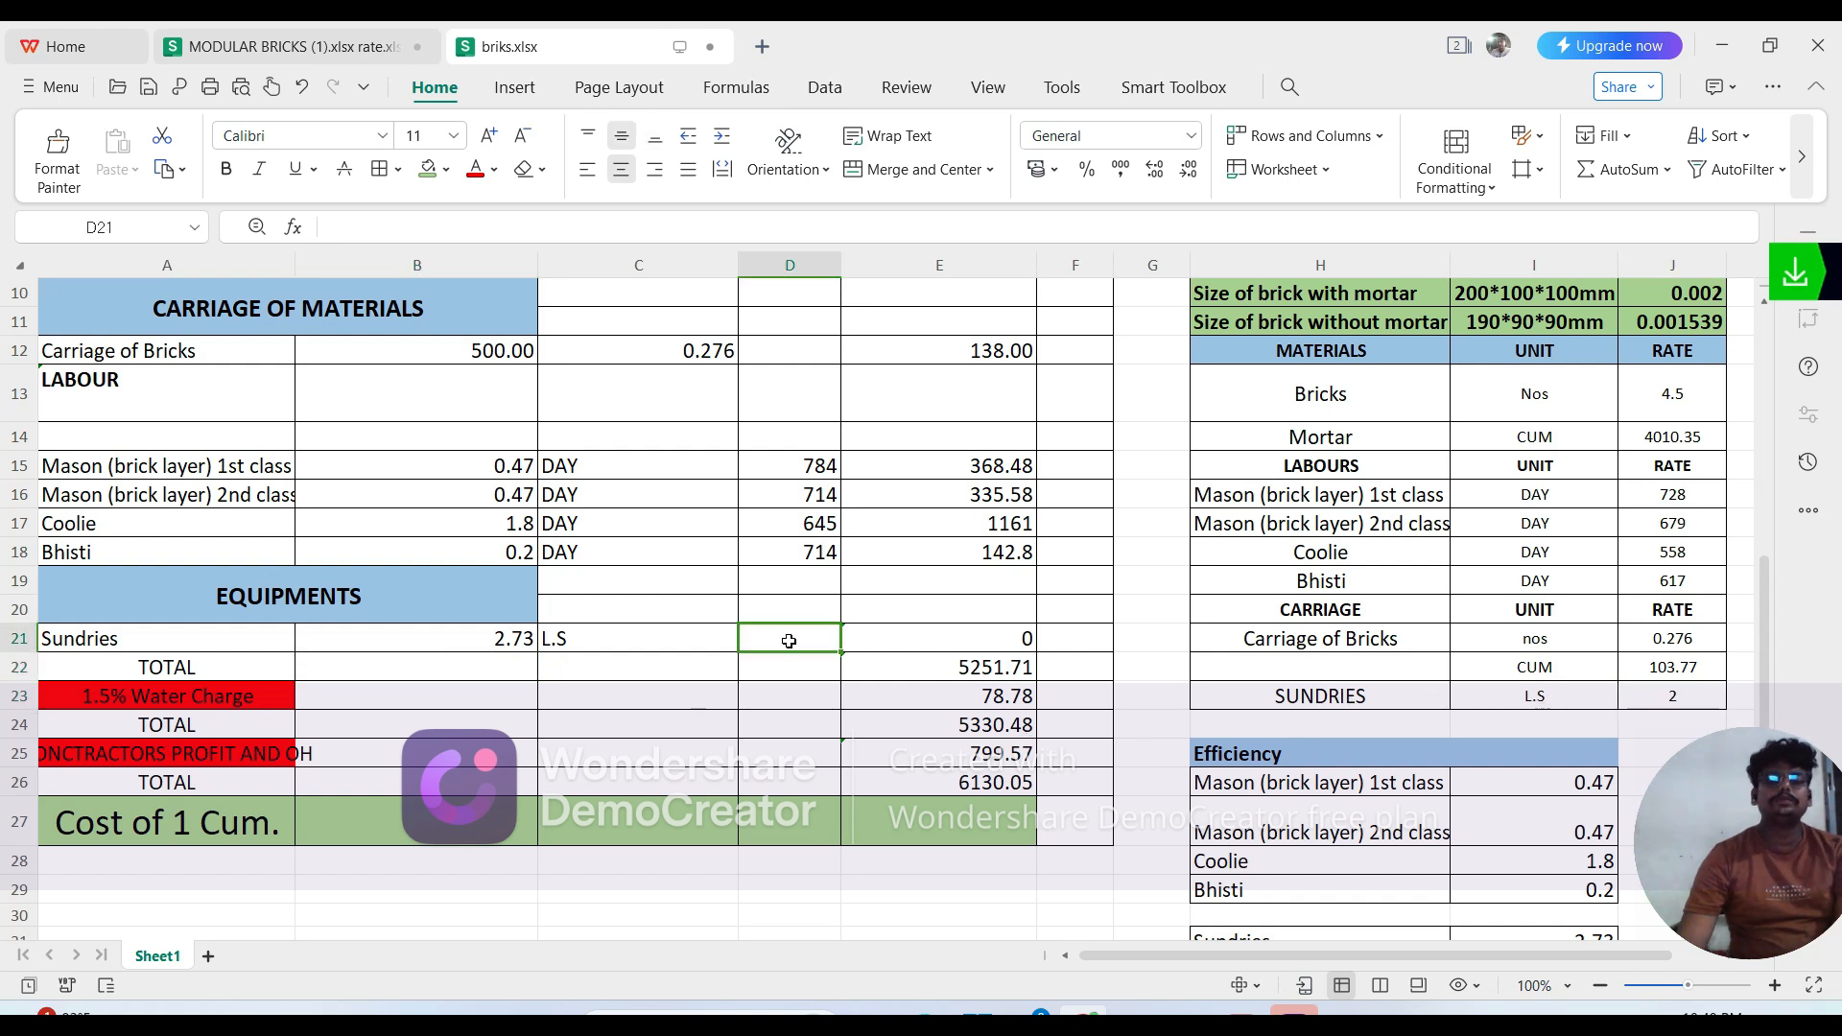
{"action": "type", "text": "2"}
{"action": "key", "text": "Return"}
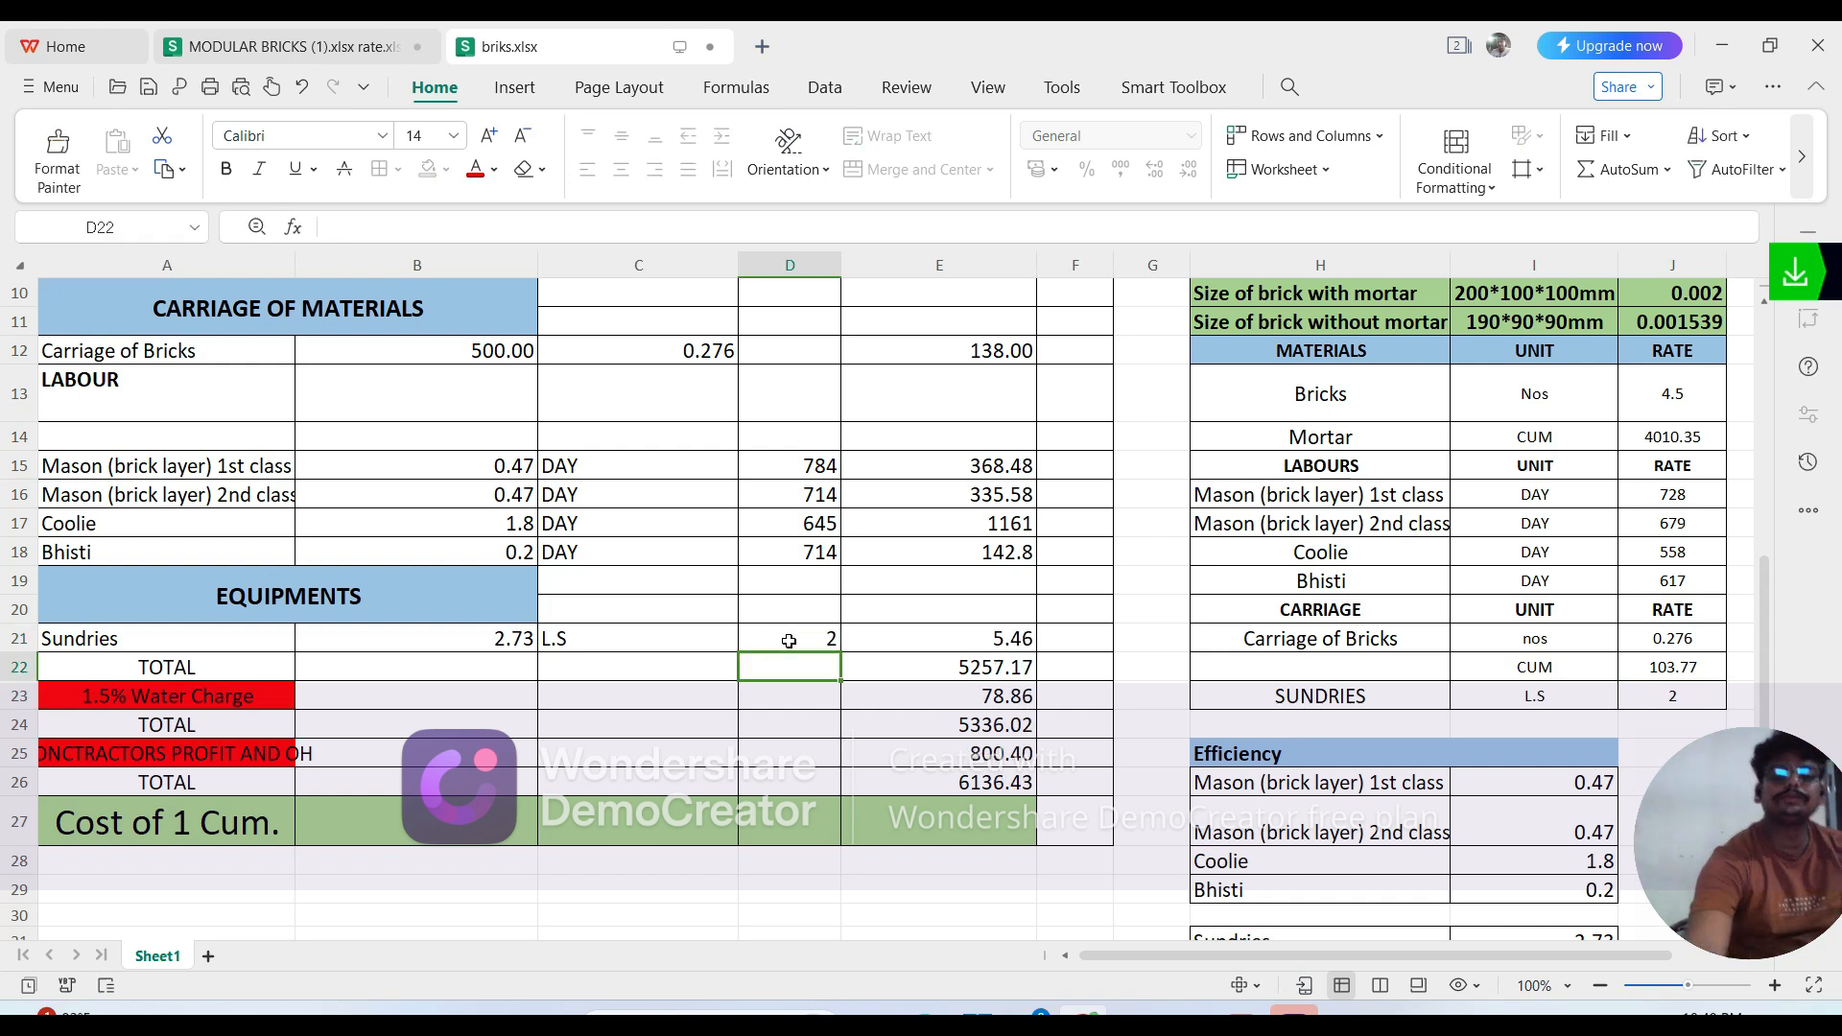
Step: Replace the Sundries amount formula in E21 with =B21*D2
{"action": "double_click", "coordinate": [926, 637]}
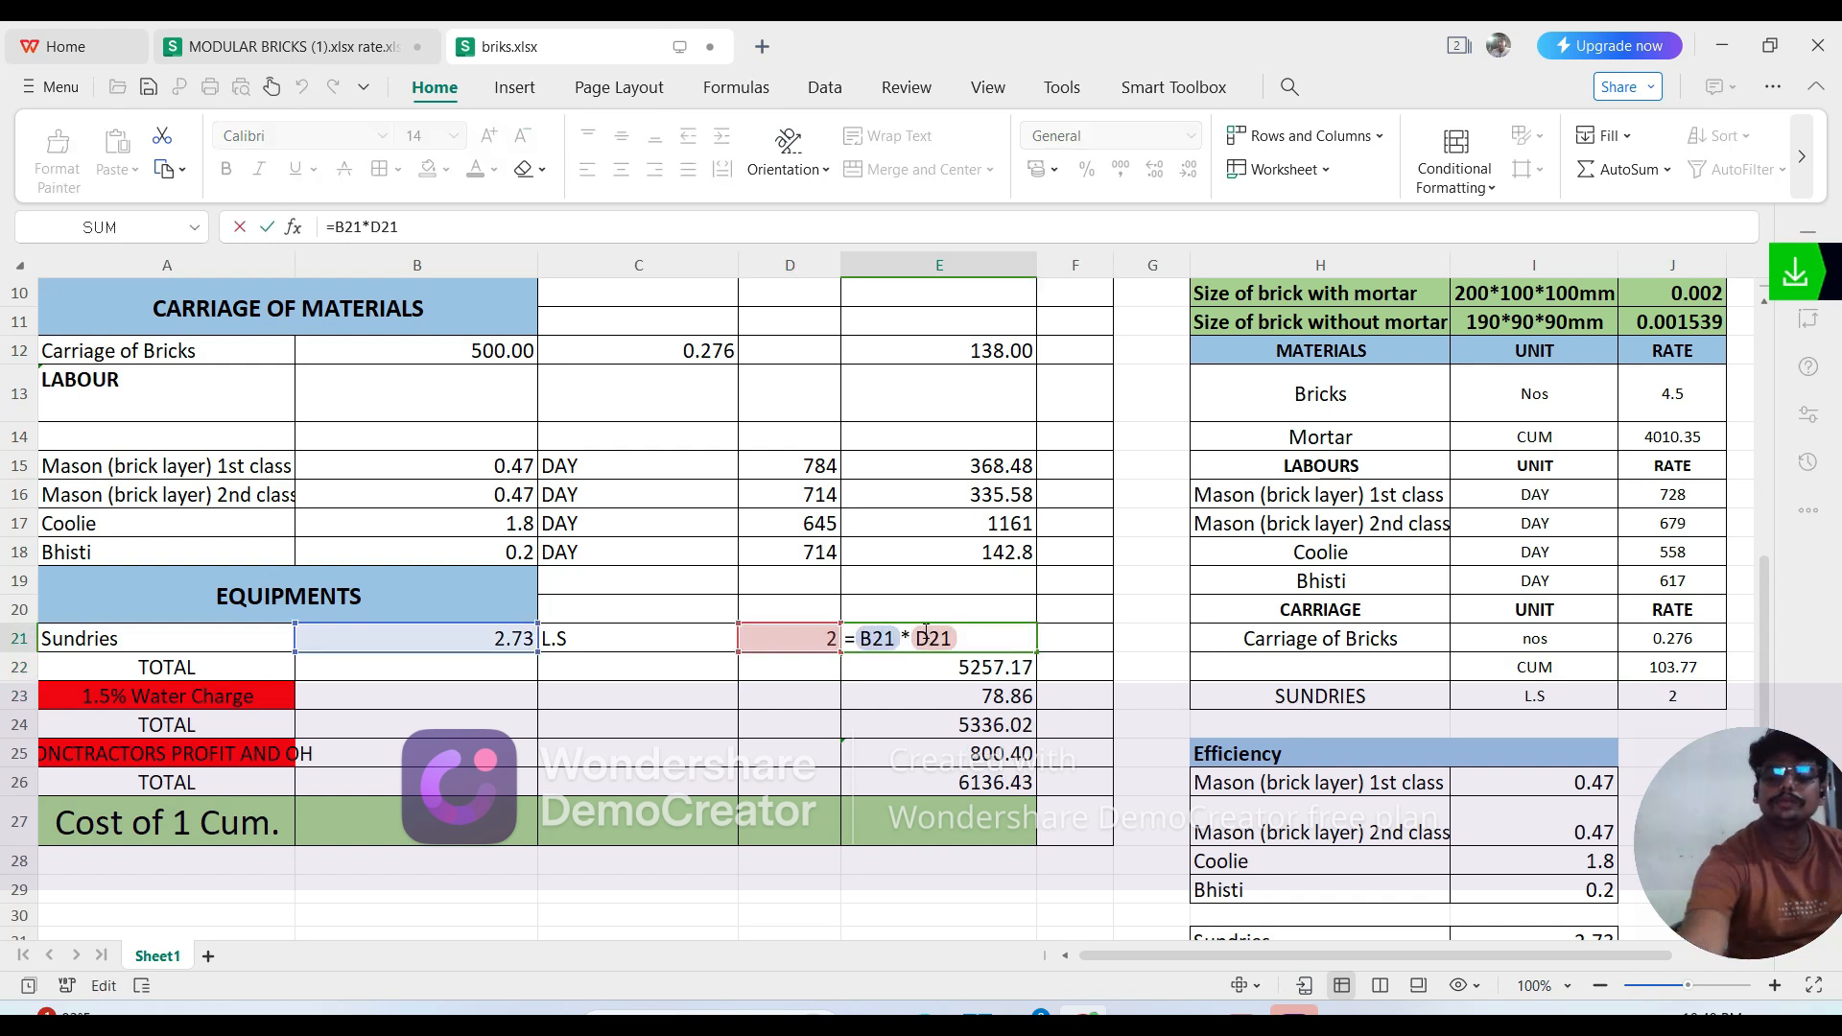
{"action": "key", "text": "BackSpace"}
{"action": "key", "text": "BackSpace"}
{"action": "key", "text": "BackSpace"}
{"action": "key", "text": "BackSpace"}
{"action": "key", "text": "BackSpace"}
{"action": "key", "text": "BackSpace"}
{"action": "key", "text": "BackSpace"}
{"action": "key", "text": "BackSpace"}
{"action": "type", "text": "21"}
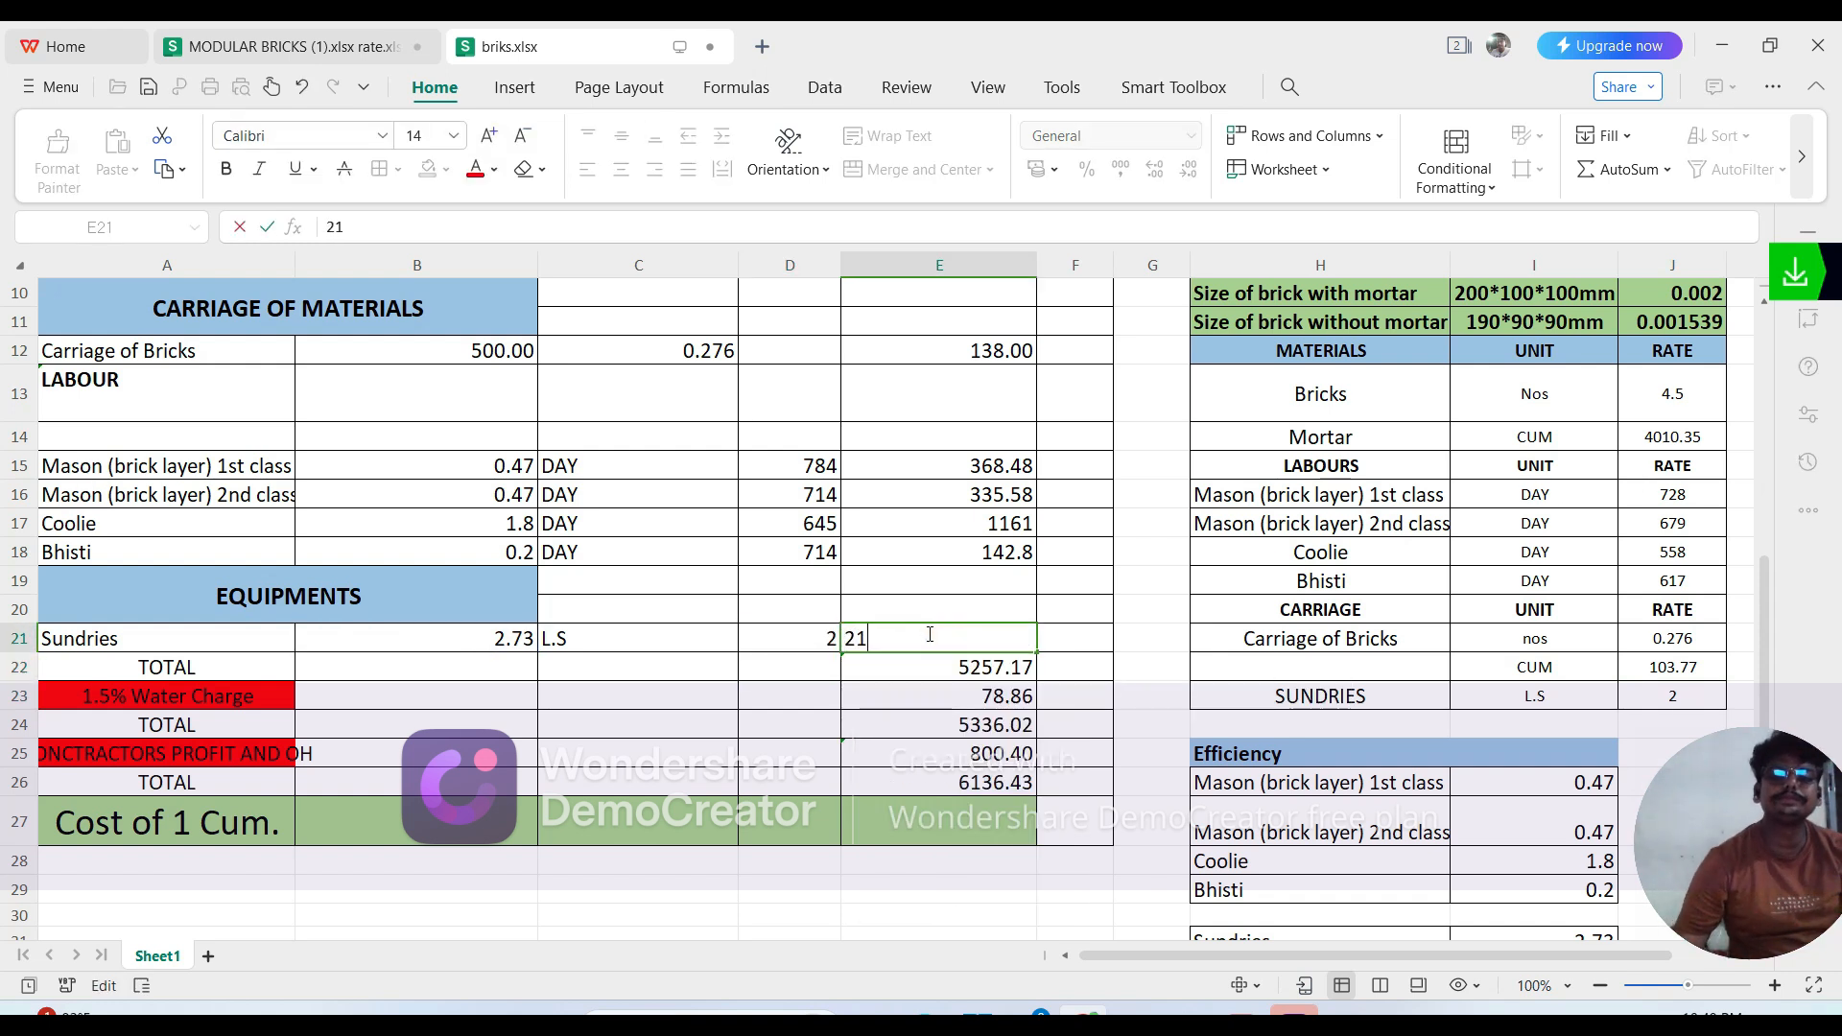
{"action": "key", "text": "BackSpace"}
{"action": "key", "text": "BackSpace"}
{"action": "type", "text": "="}
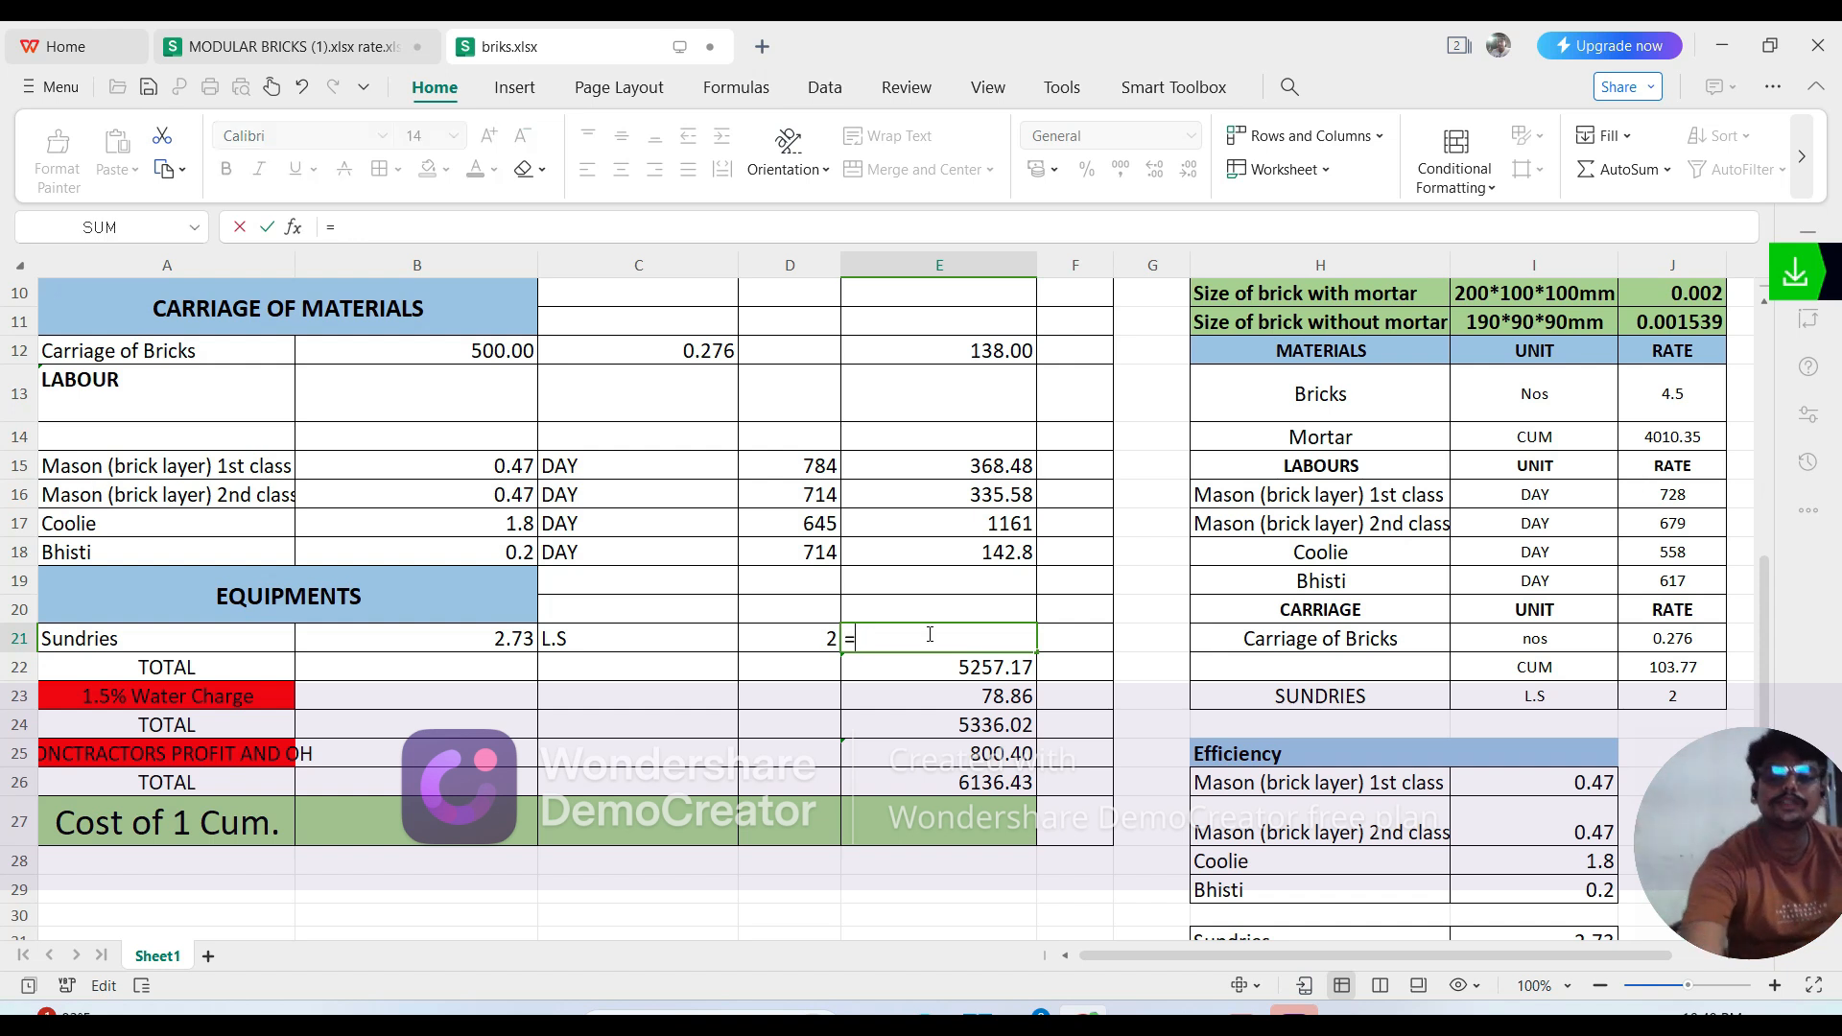
{"action": "left_click", "coordinate": [484, 645]}
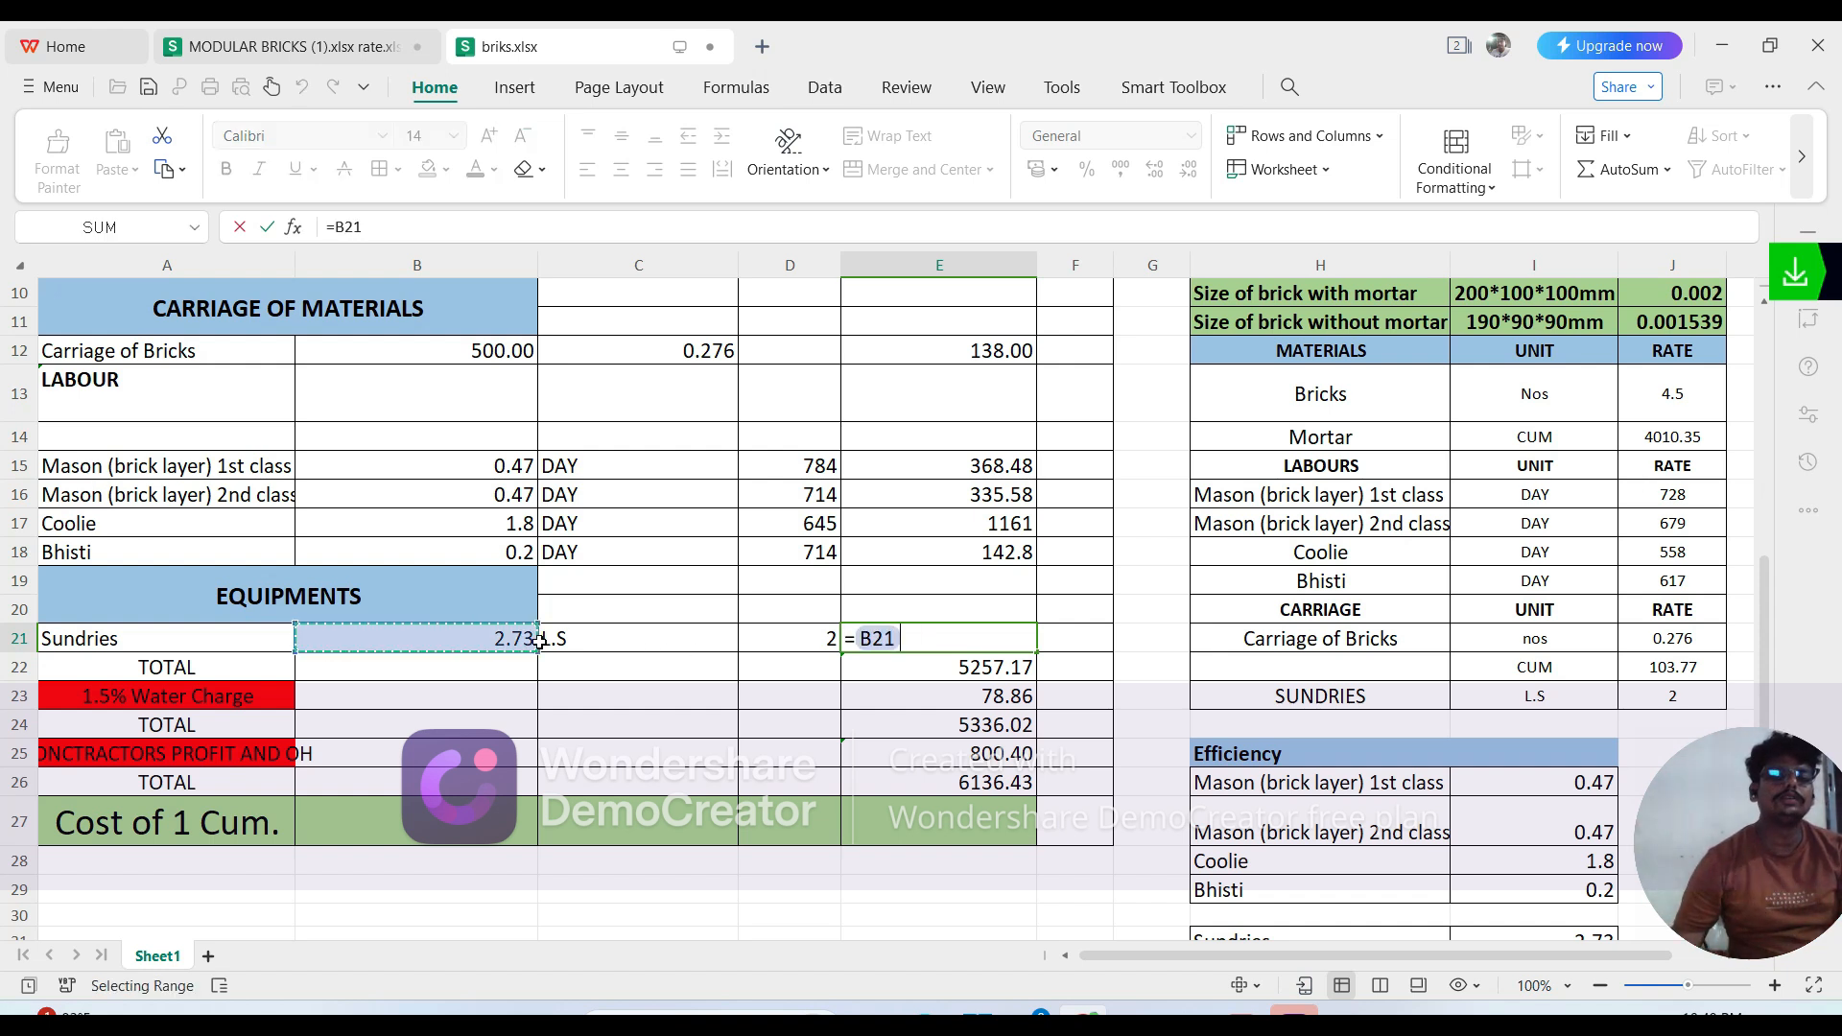
{"action": "type", "text": "*"}
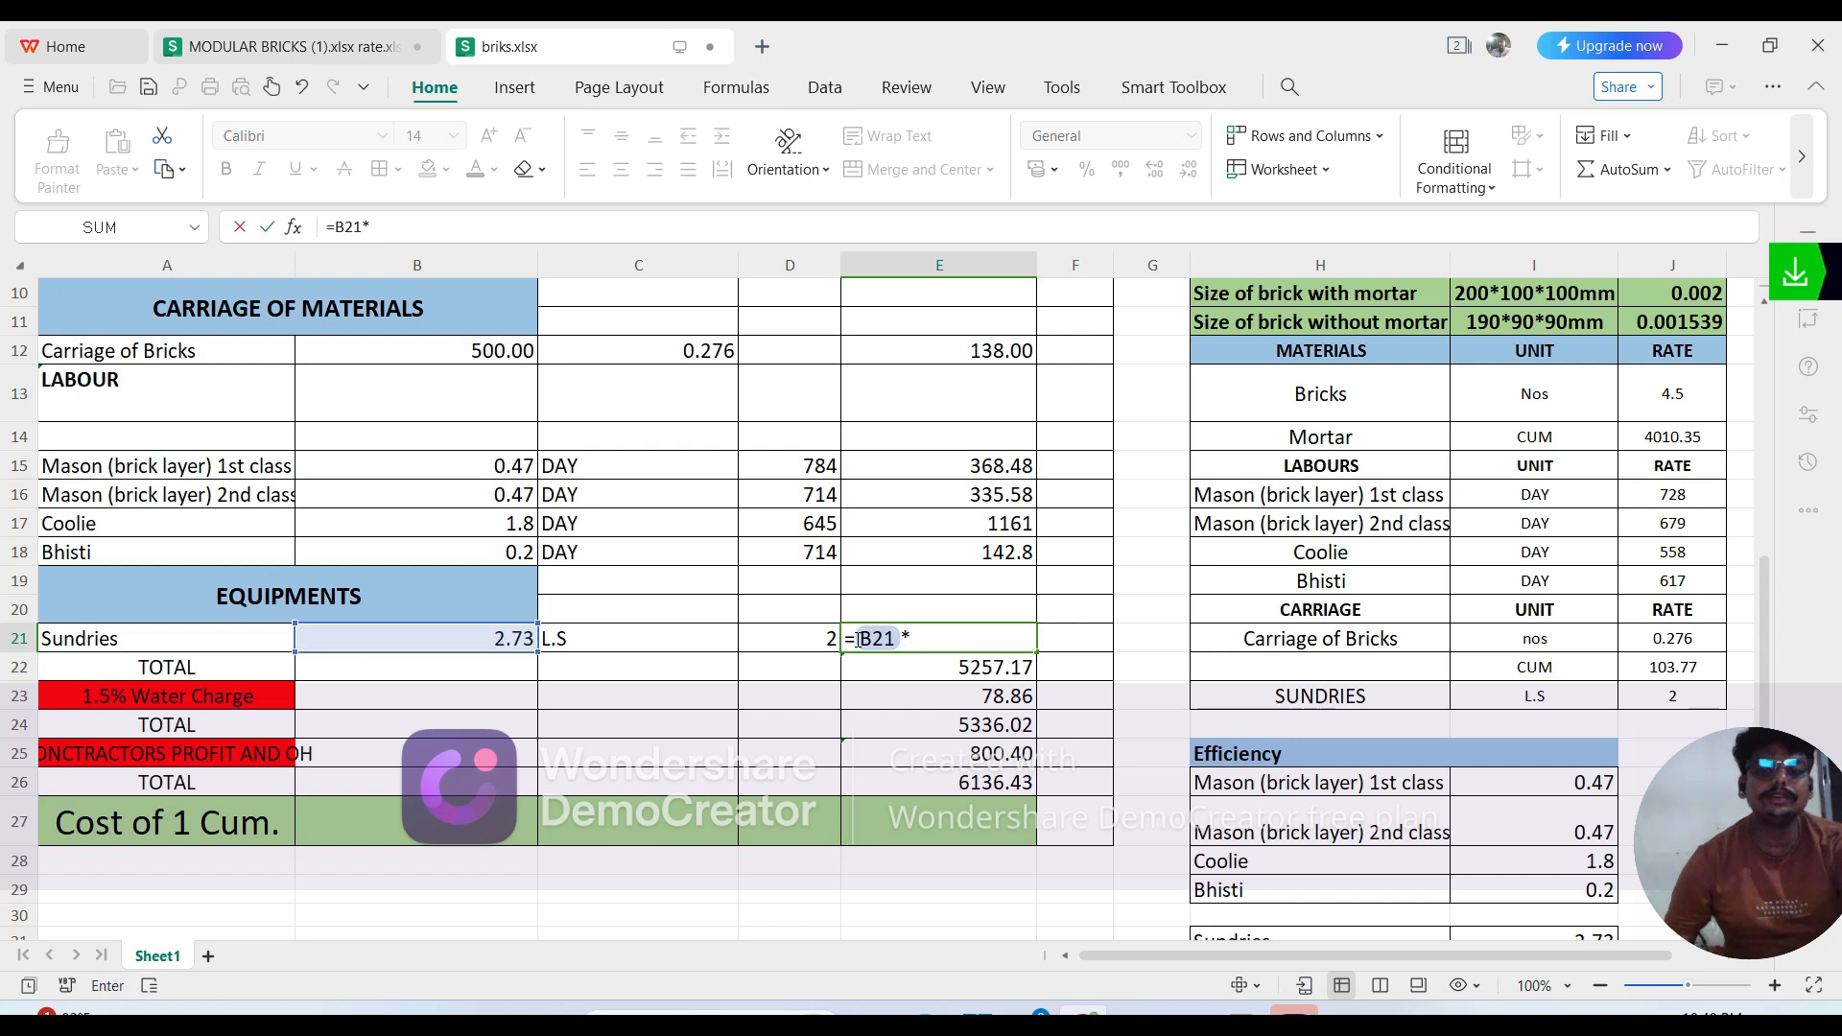
{"action": "left_click", "coordinate": [808, 636]}
{"action": "key", "text": "BackSpace"}
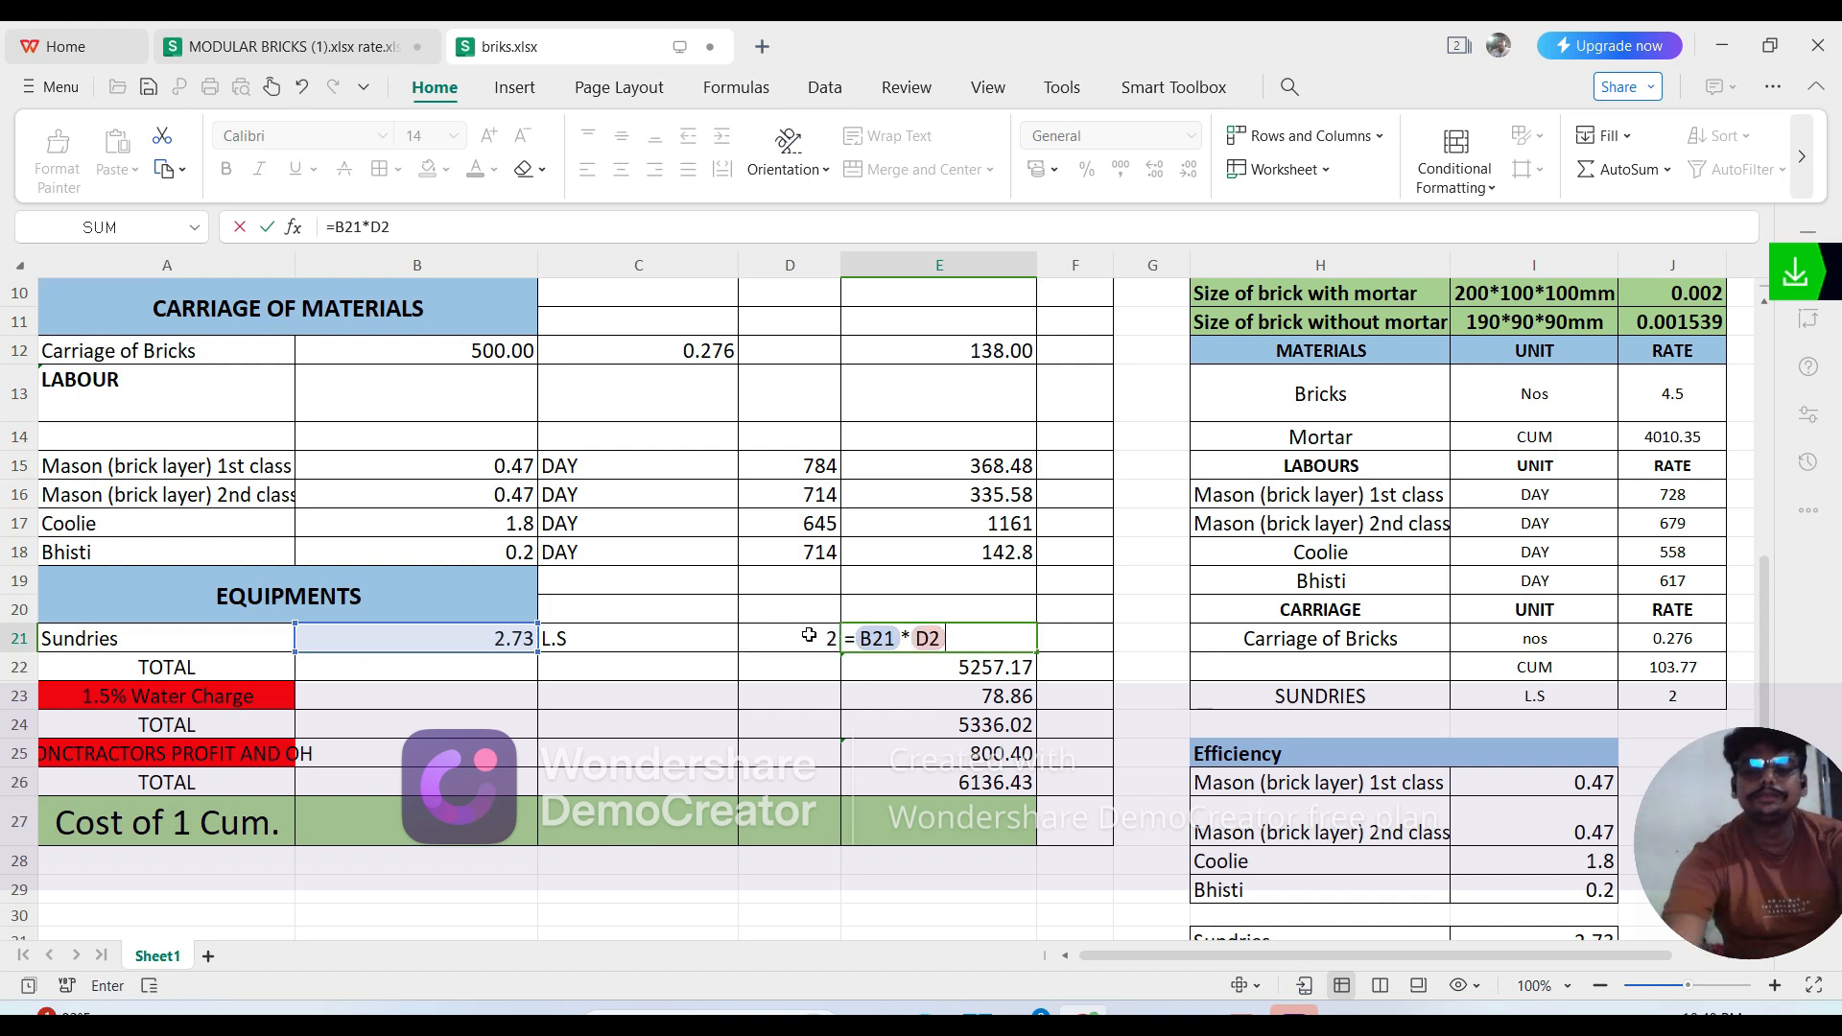
{"action": "key", "text": "Return"}
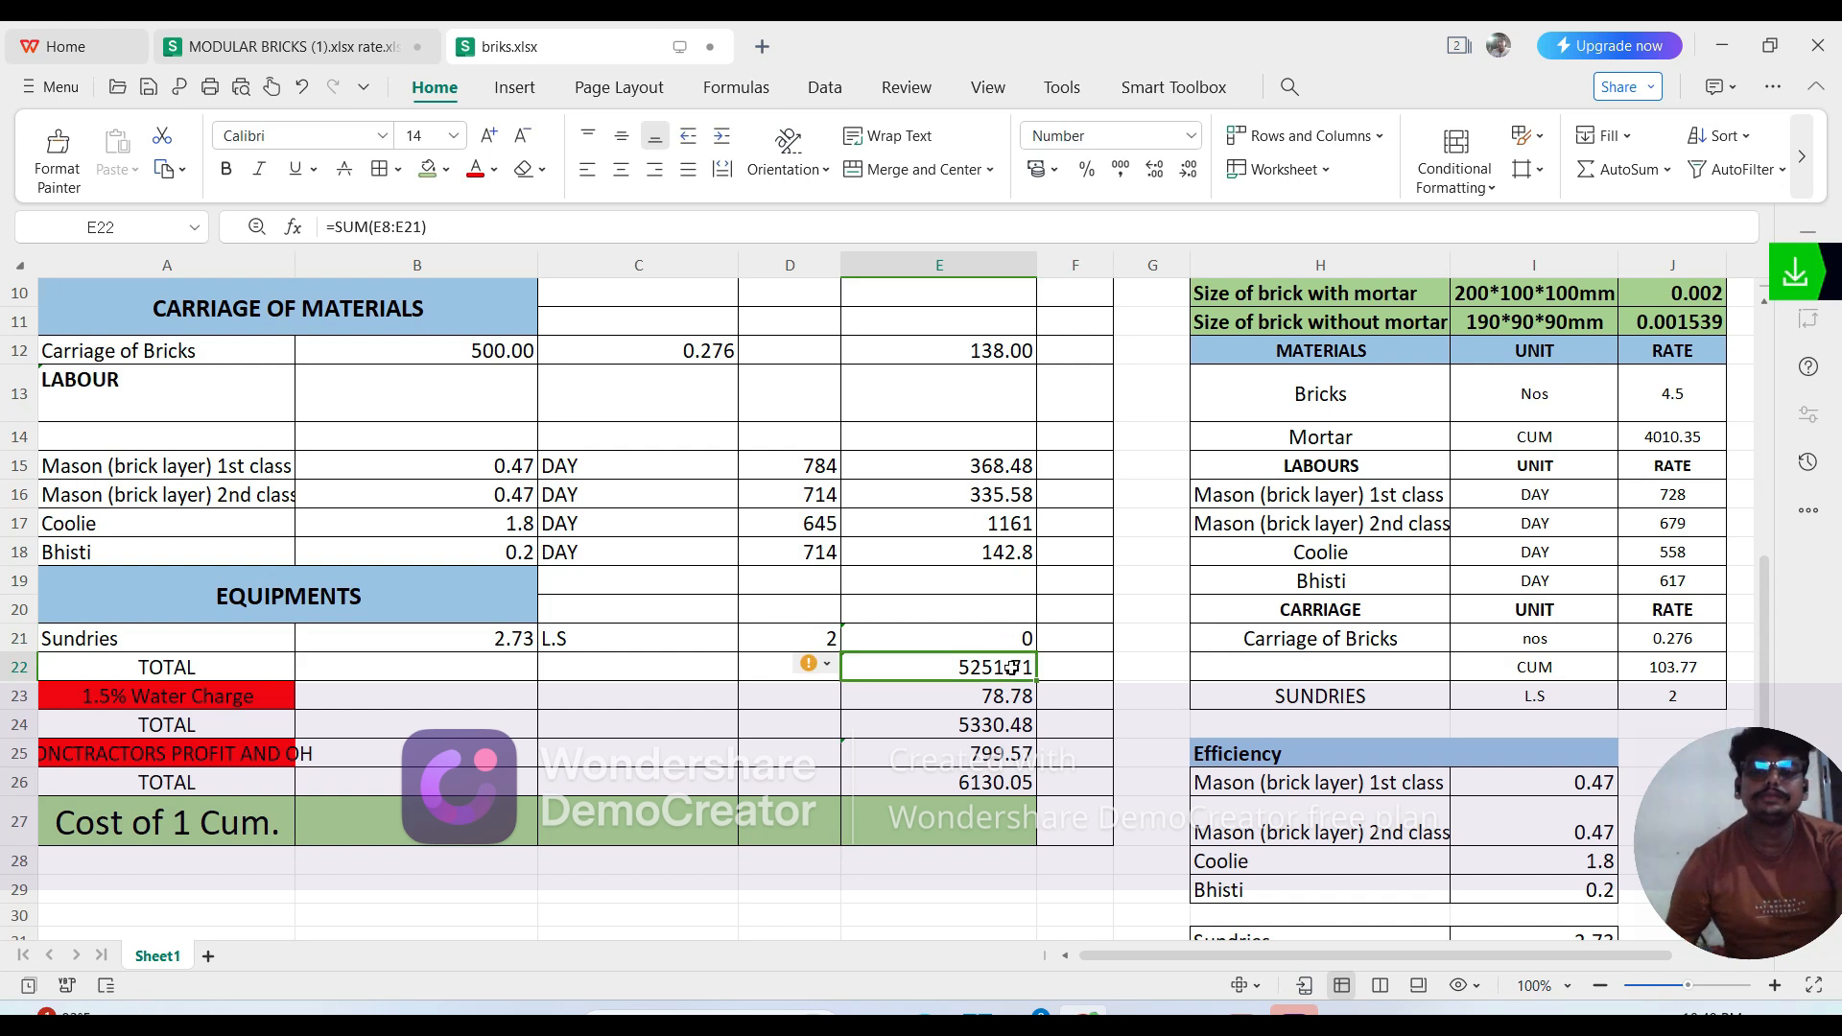
Step: Clear the amount formulas for the totals, water charge and contractor's profit in E22 through E25
{"action": "key", "text": "BackSpace"}
{"action": "key", "text": "Return"}
{"action": "key", "text": "BackSpace"}
{"action": "key", "text": "Return"}
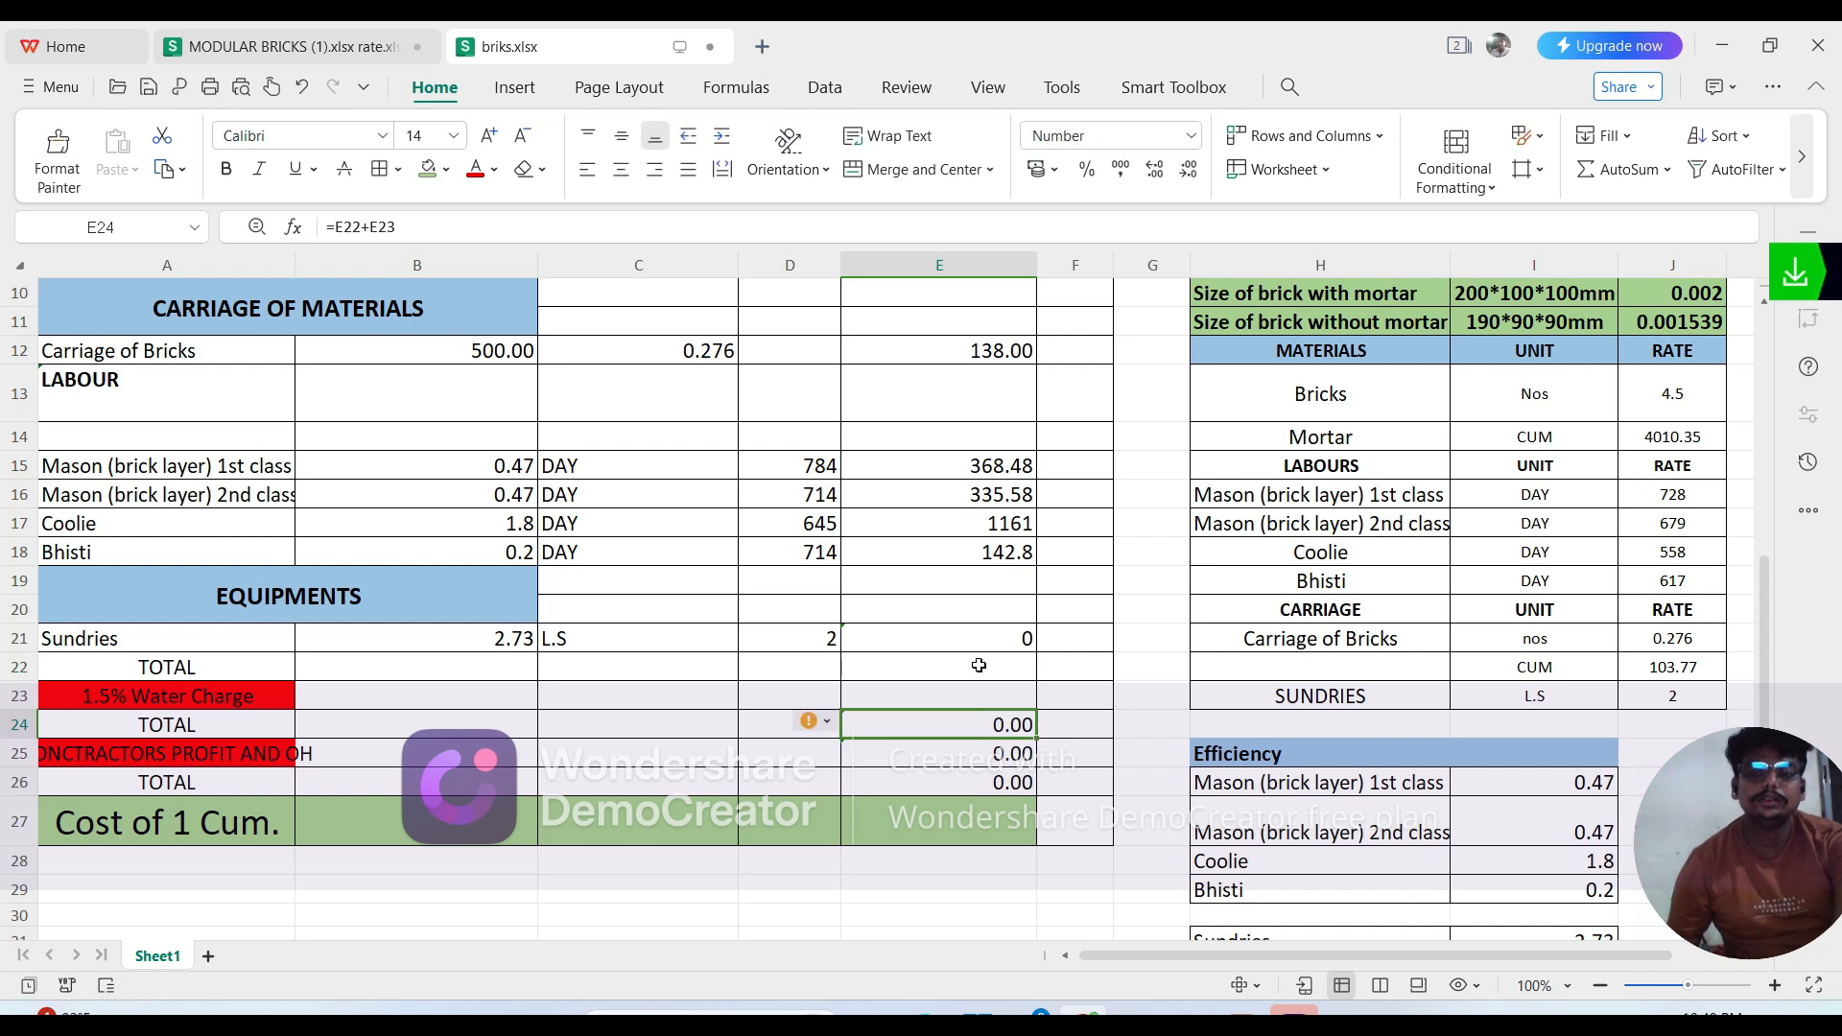
{"action": "key", "text": "BackSpace"}
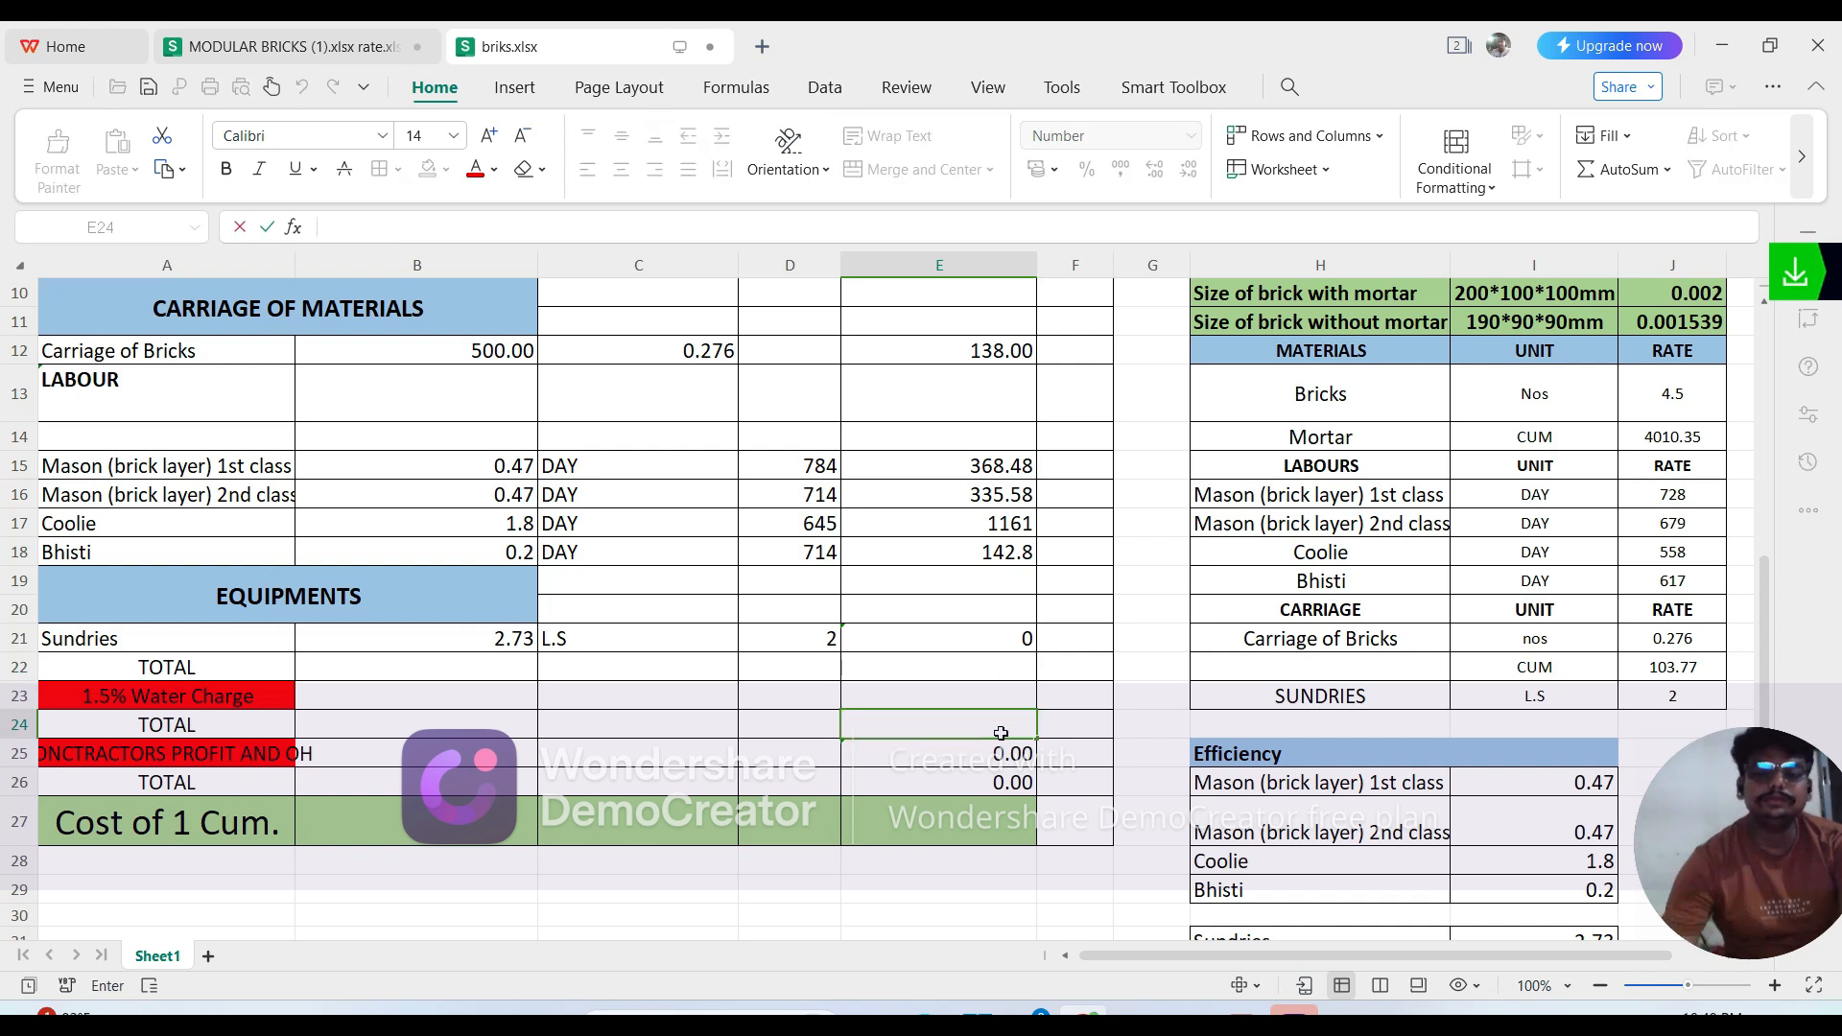
{"action": "key", "text": "Return"}
{"action": "key", "text": "BackSpace"}
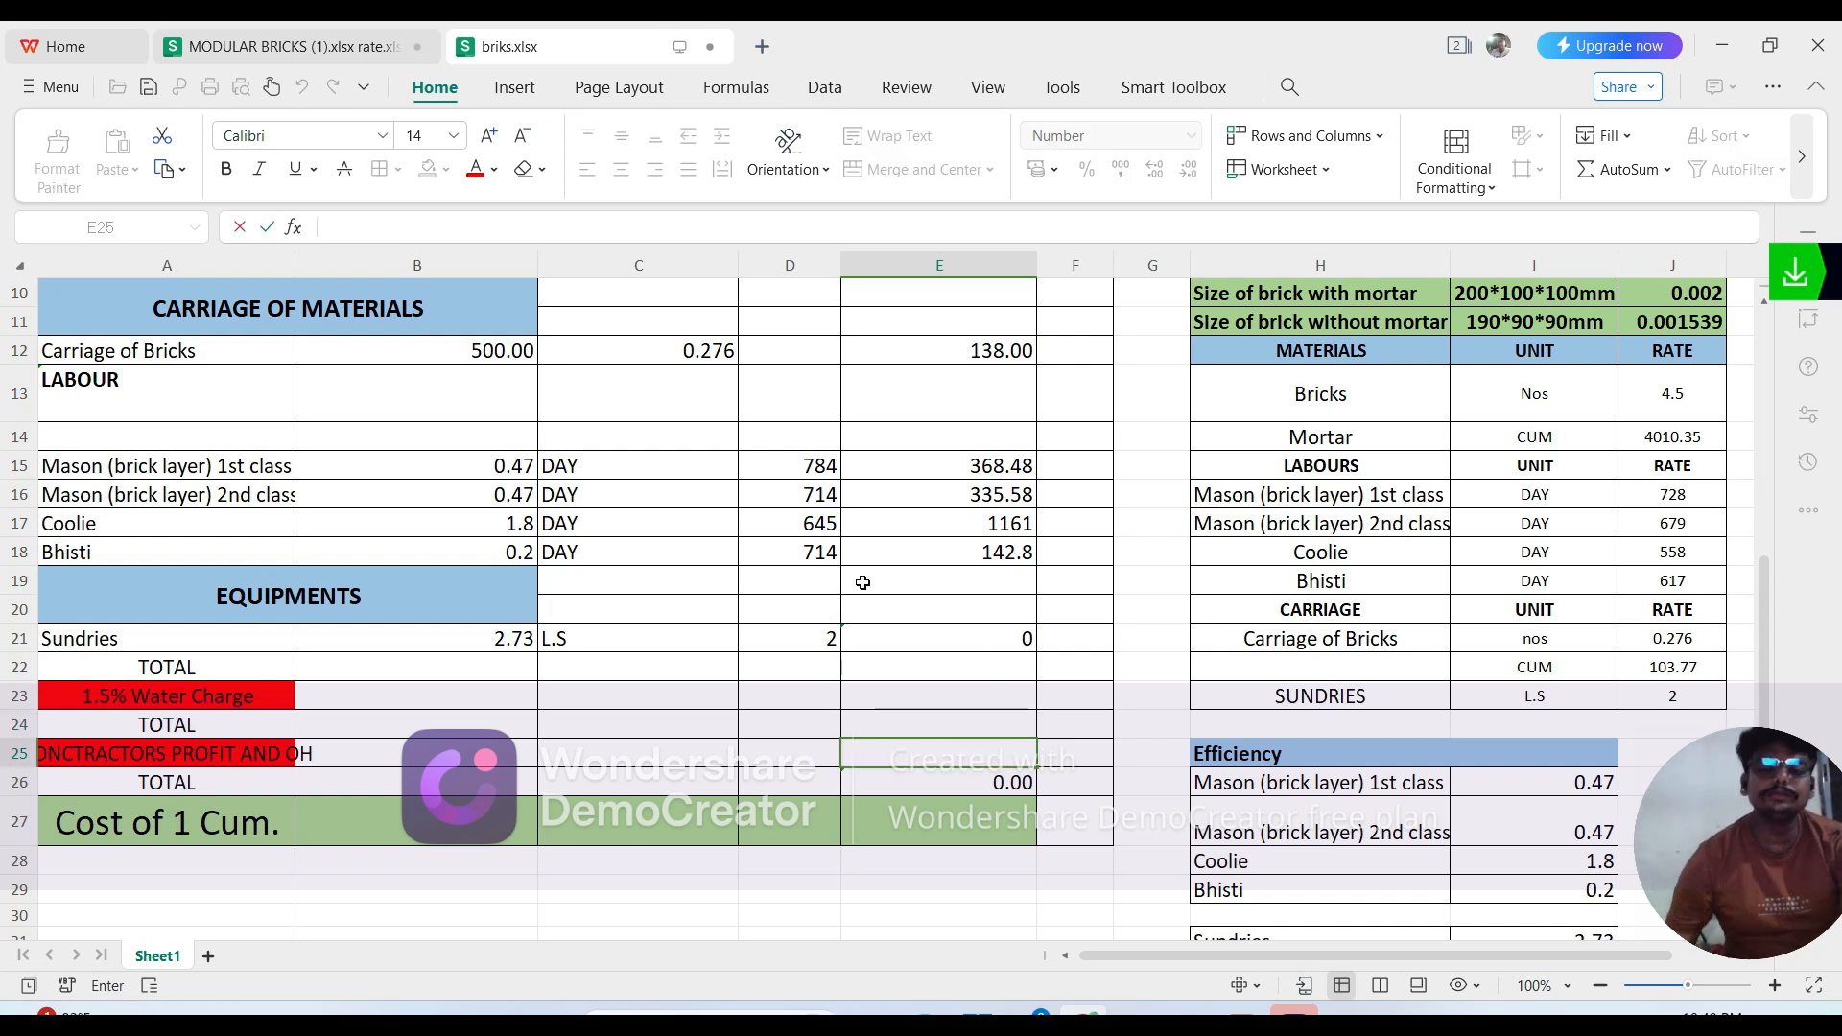
Step: Replace the Sundries amount formula in E21 with =B21*D21, multiplying quantity by rate
{"action": "double_click", "coordinate": [1024, 639]}
{"action": "key", "text": "BackSpace"}
{"action": "key", "text": "BackSpace"}
{"action": "key", "text": "BackSpace"}
{"action": "key", "text": "BackSpace"}
{"action": "key", "text": "BackSpace"}
{"action": "key", "text": "BackSpace"}
{"action": "key", "text": "BackSpace"}
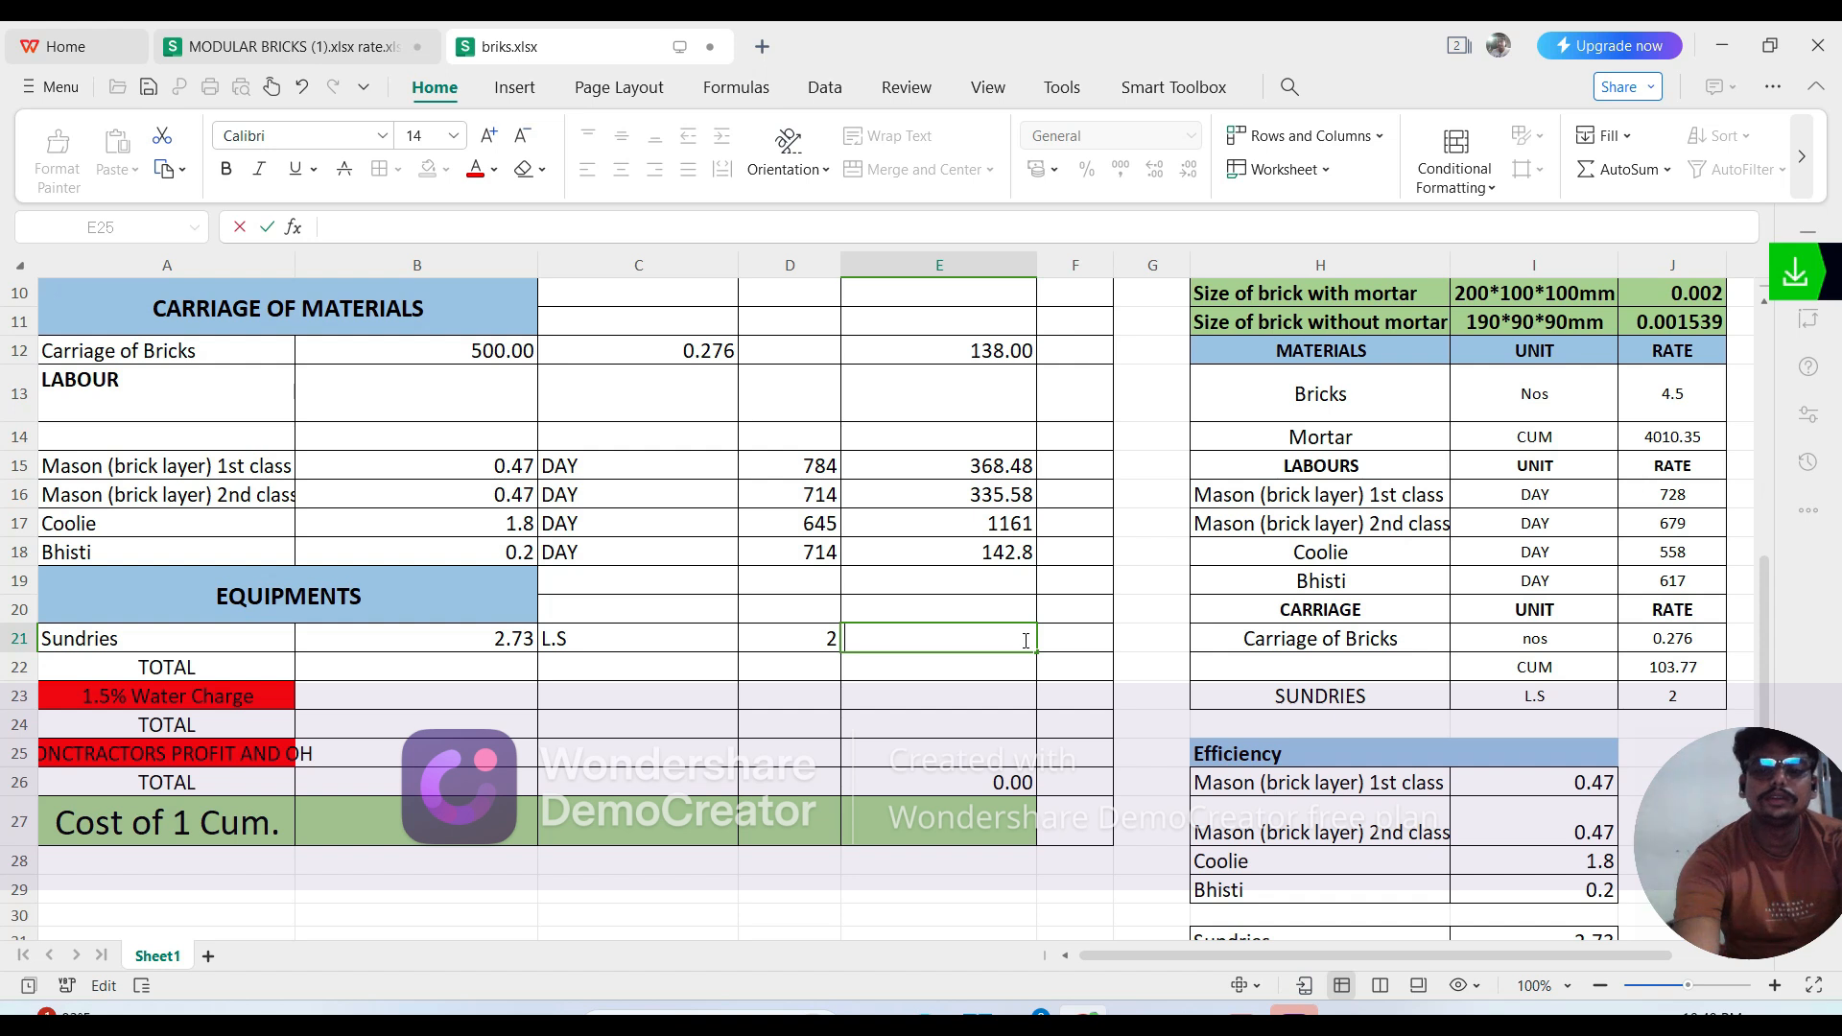
{"action": "type", "text": "="}
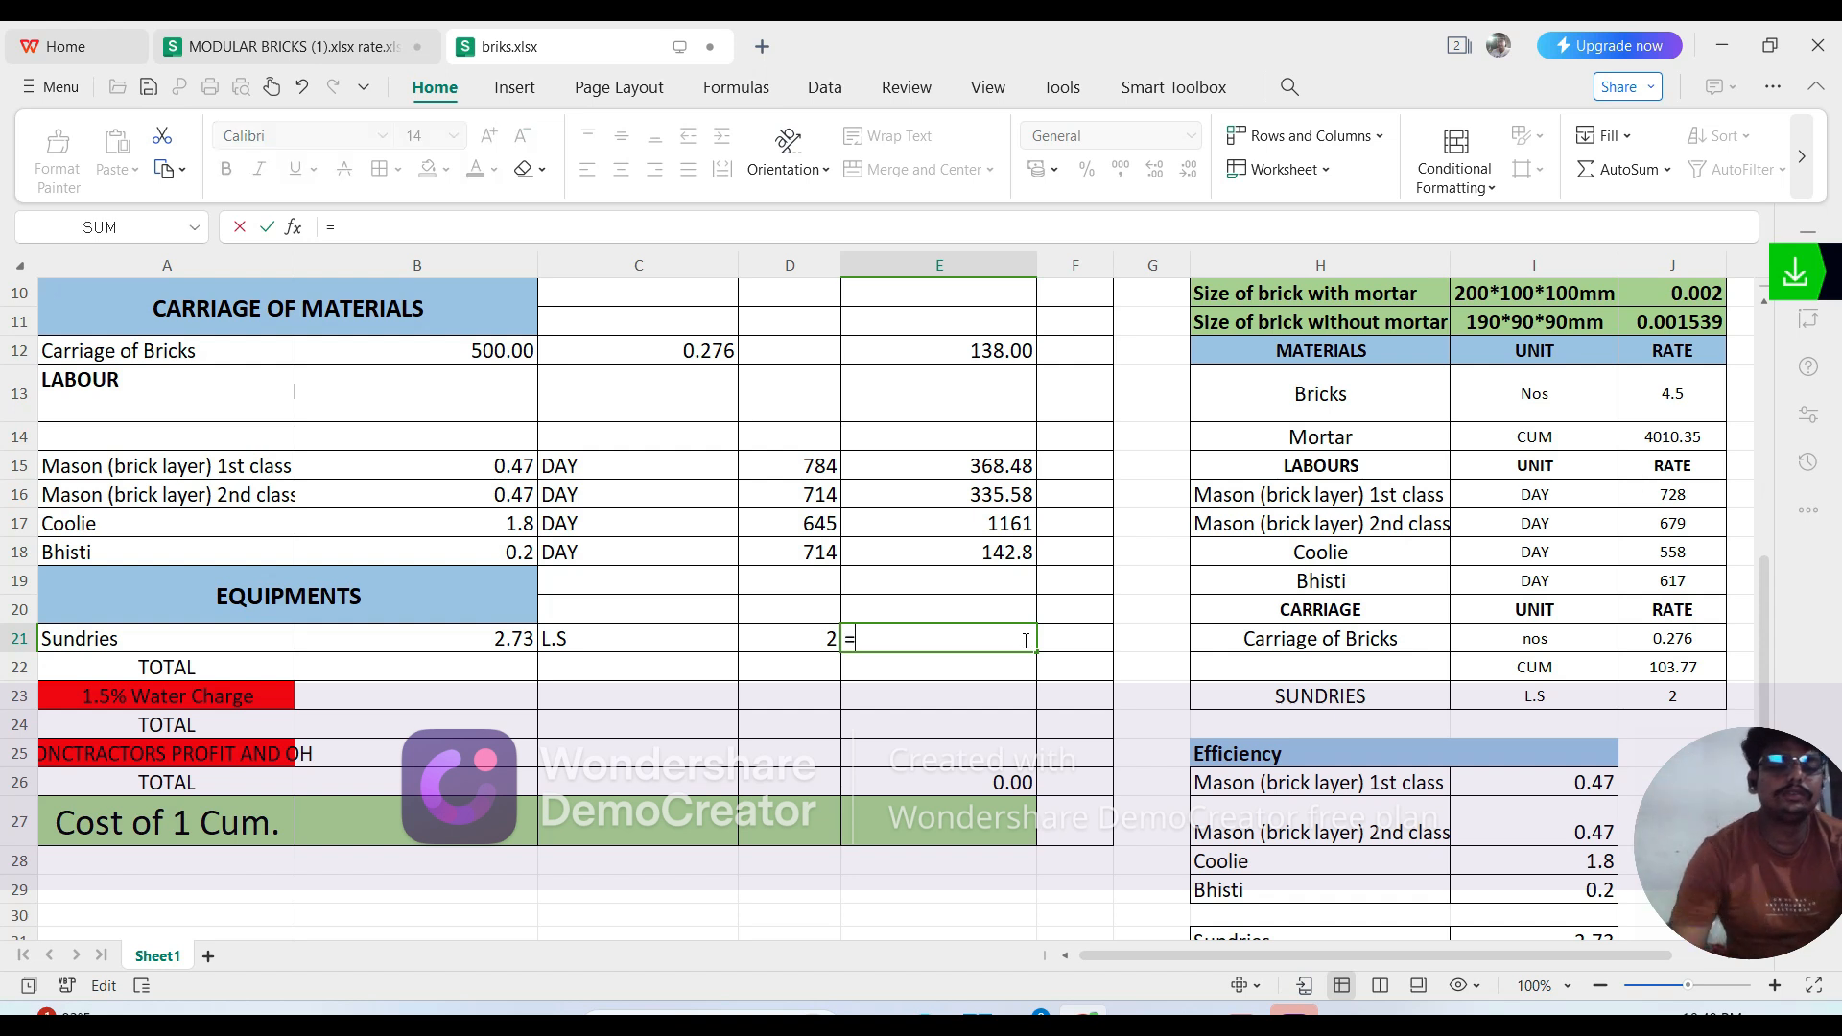
{"action": "left_click", "coordinate": [504, 641]}
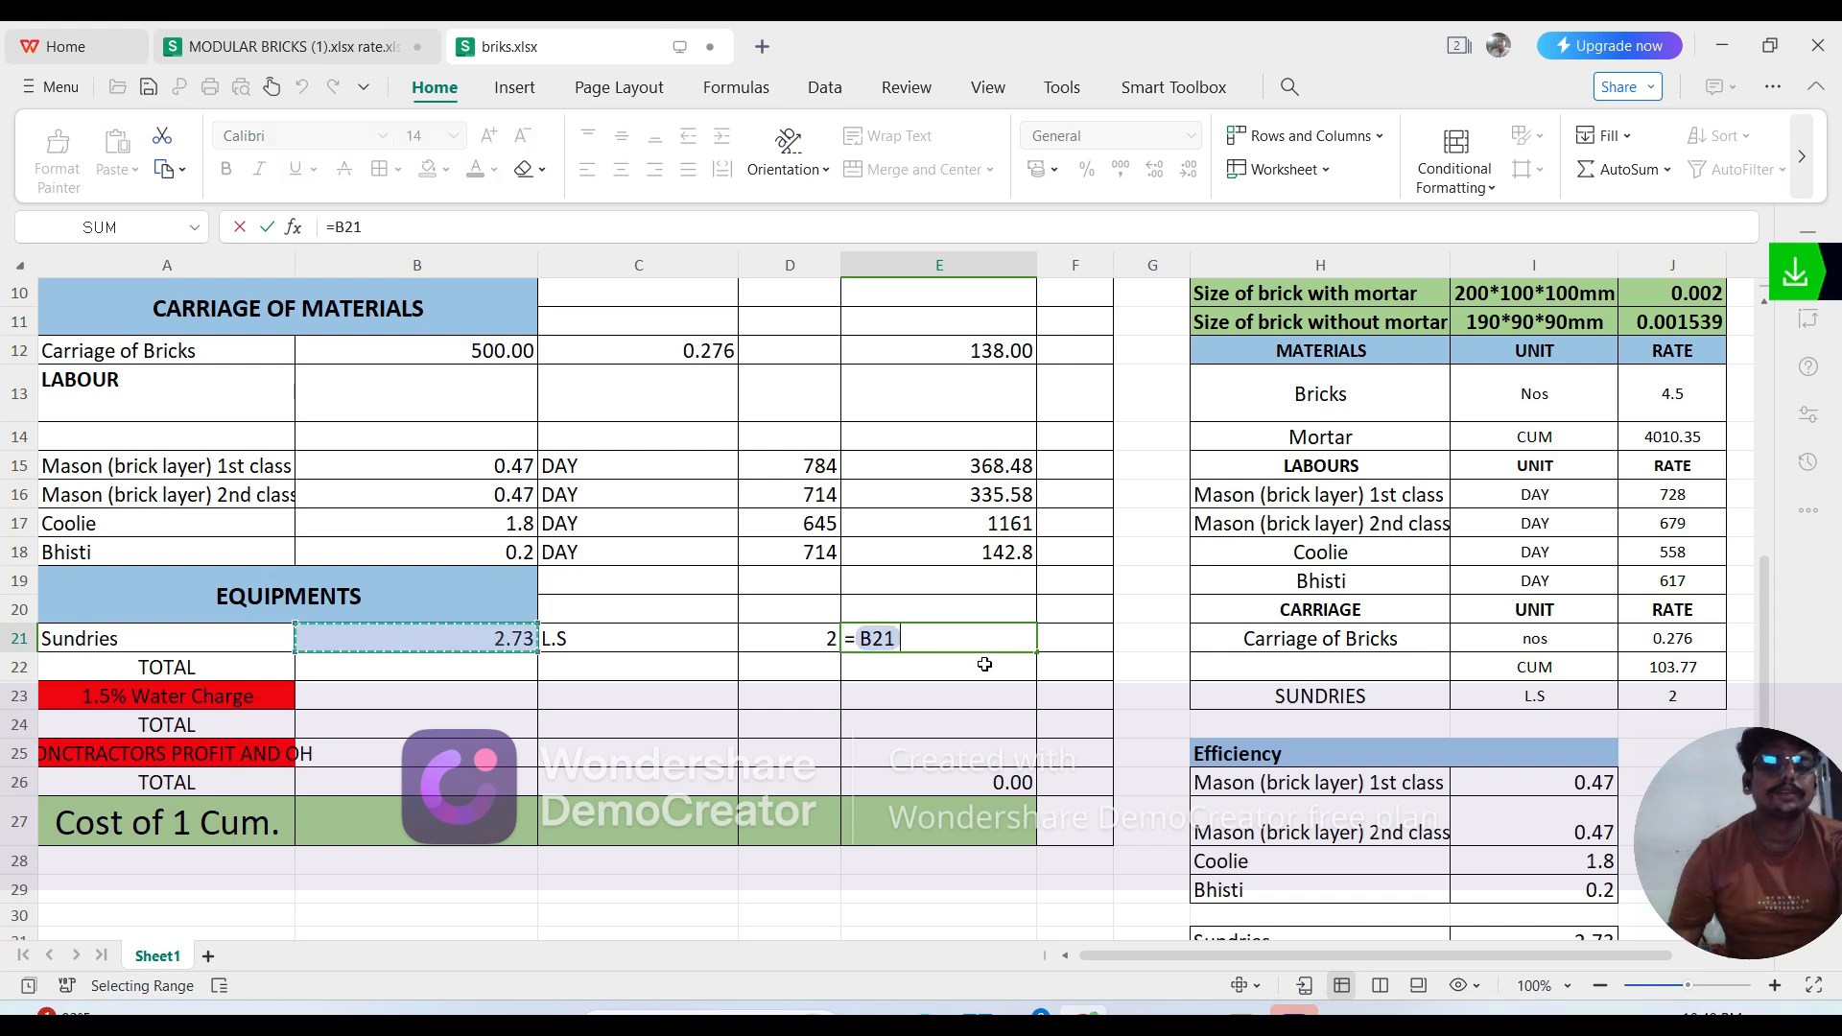
{"action": "type", "text": "*"}
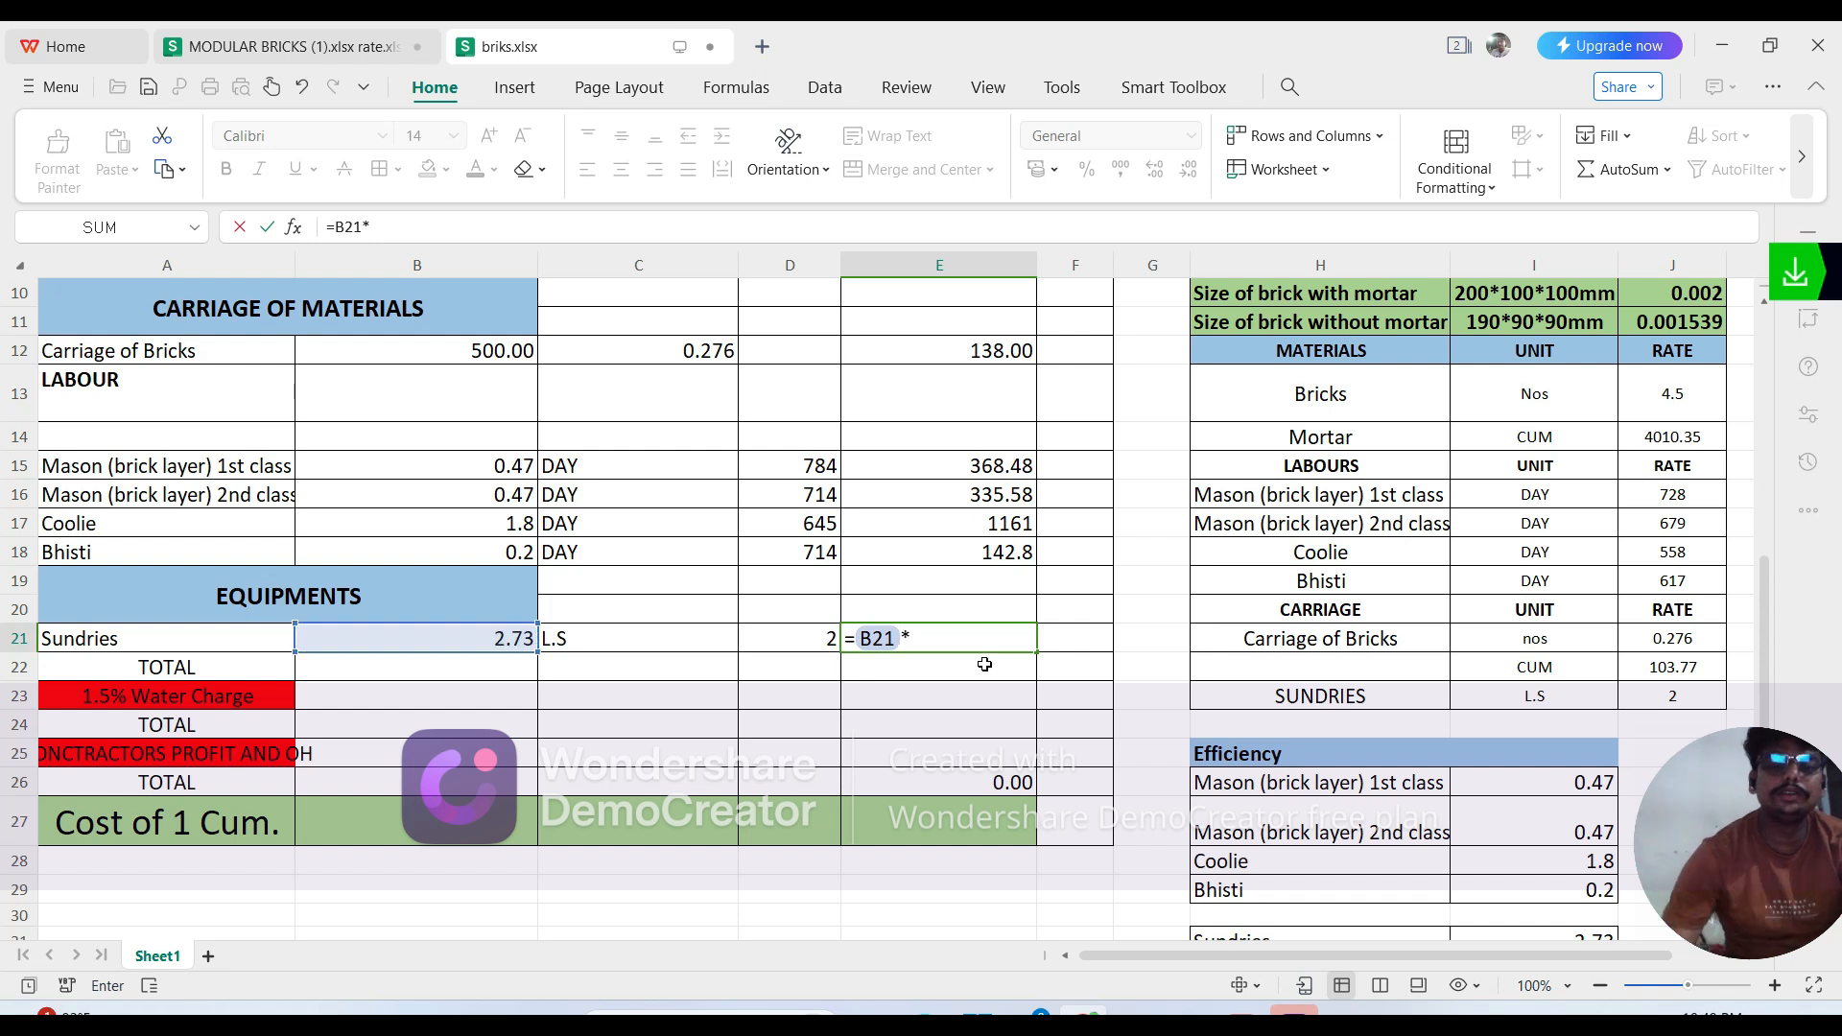
{"action": "left_click", "coordinate": [809, 644]}
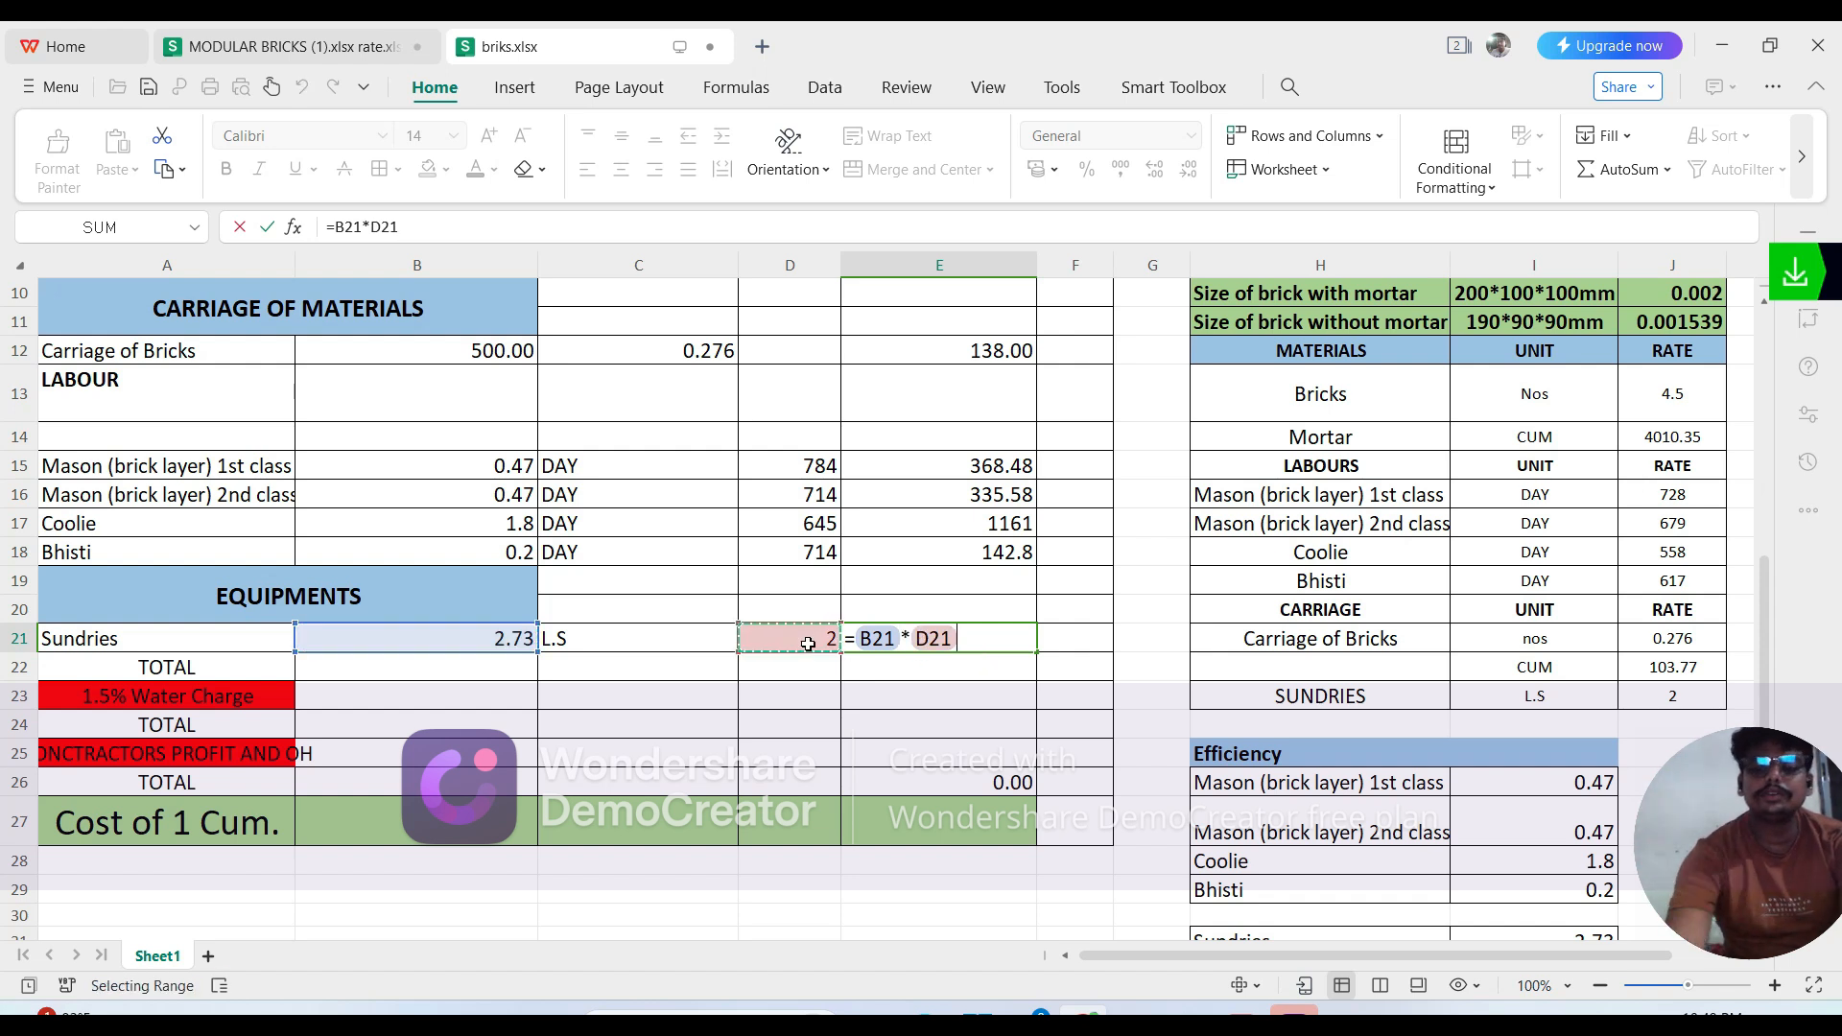
{"action": "key", "text": "Return"}
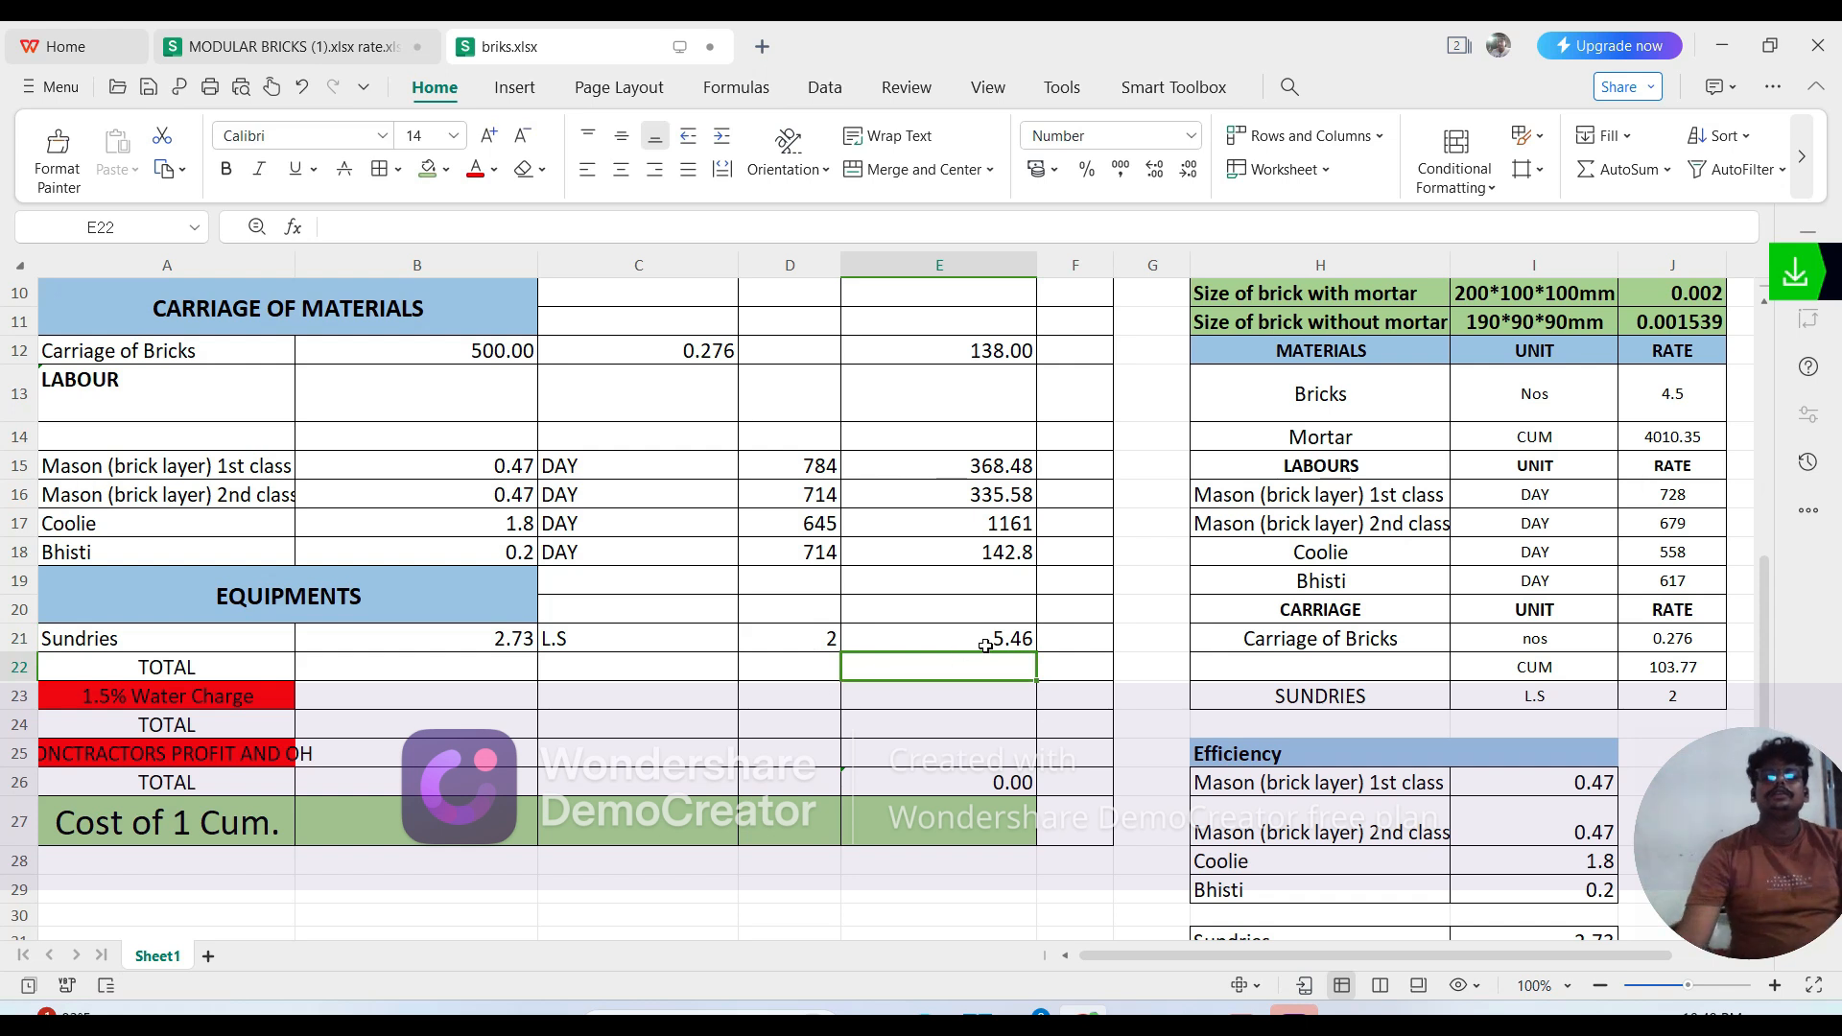
Step: Enter =SUM(E8:E21) in E22 to total all material, carriage, labour and sundries amounts
{"action": "scroll", "coordinate": [552, 609], "scroll_direction": "up", "scroll_amount": 3}
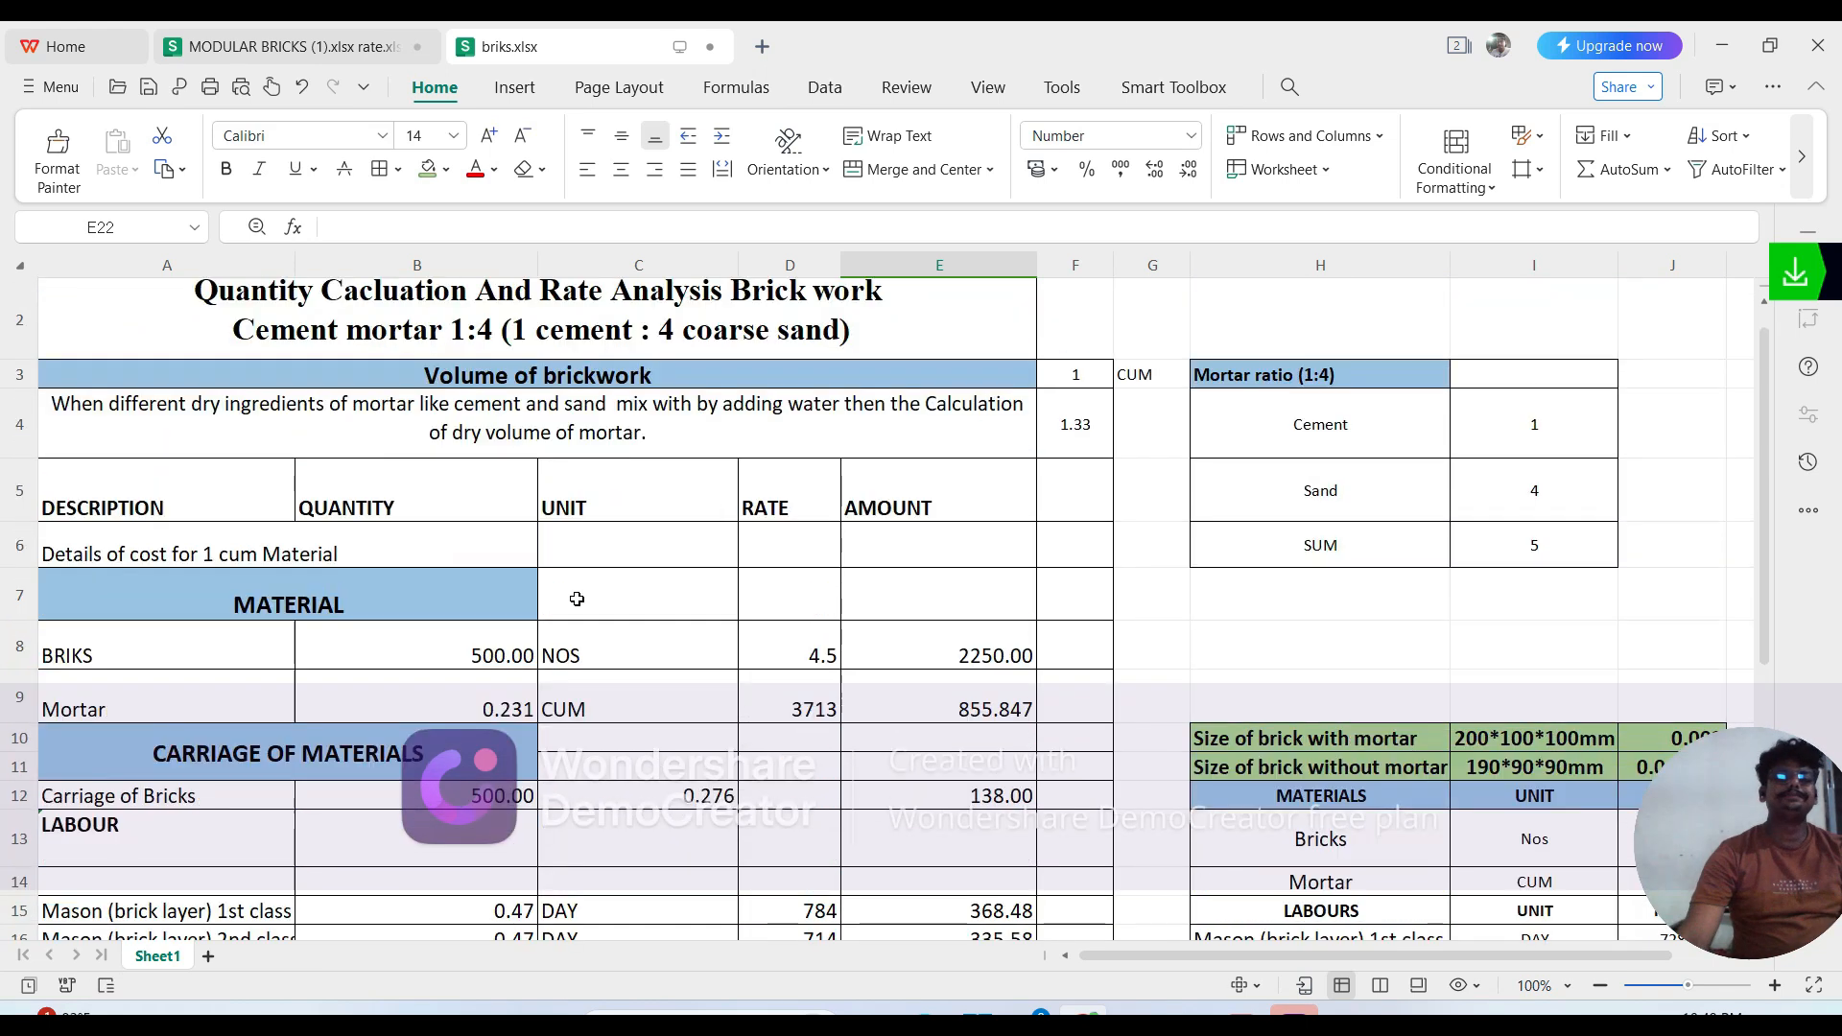
{"action": "scroll", "coordinate": [243, 520], "scroll_direction": "down", "scroll_amount": 1}
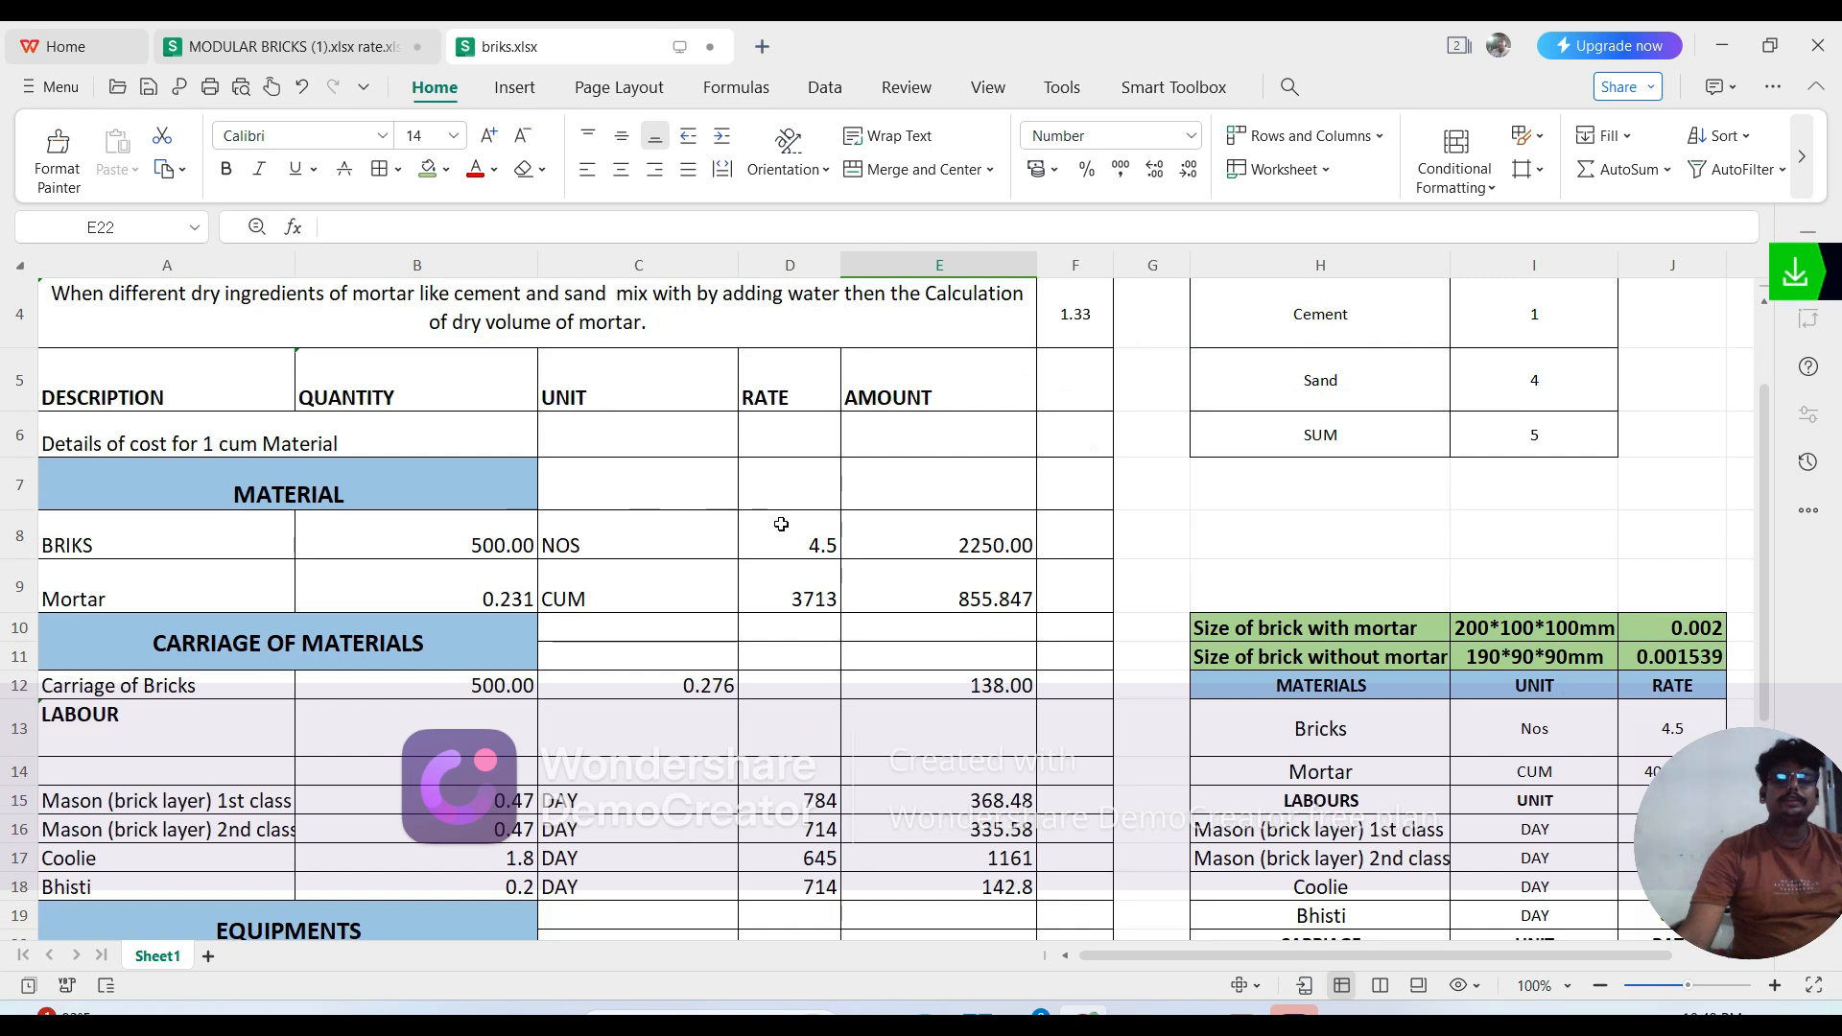
{"action": "scroll", "coordinate": [510, 576], "scroll_direction": "down", "scroll_amount": 2}
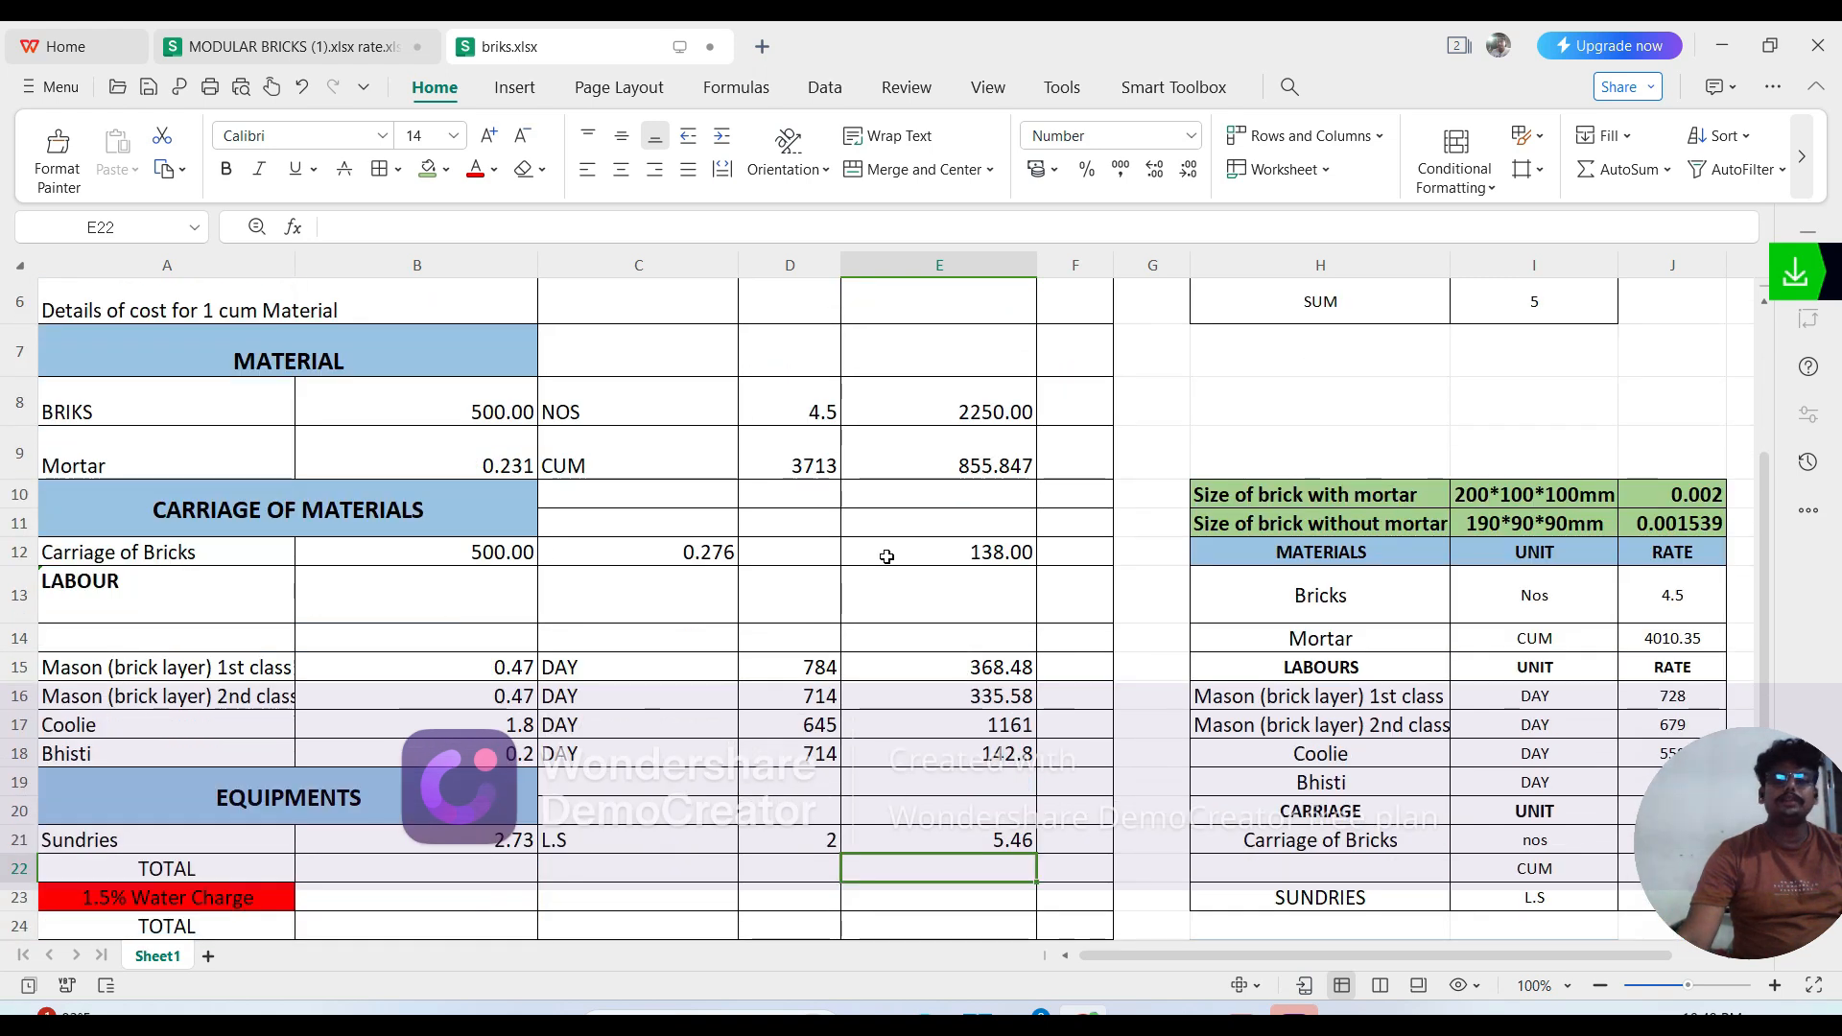
{"action": "scroll", "coordinate": [389, 734], "scroll_direction": "down", "scroll_amount": 2}
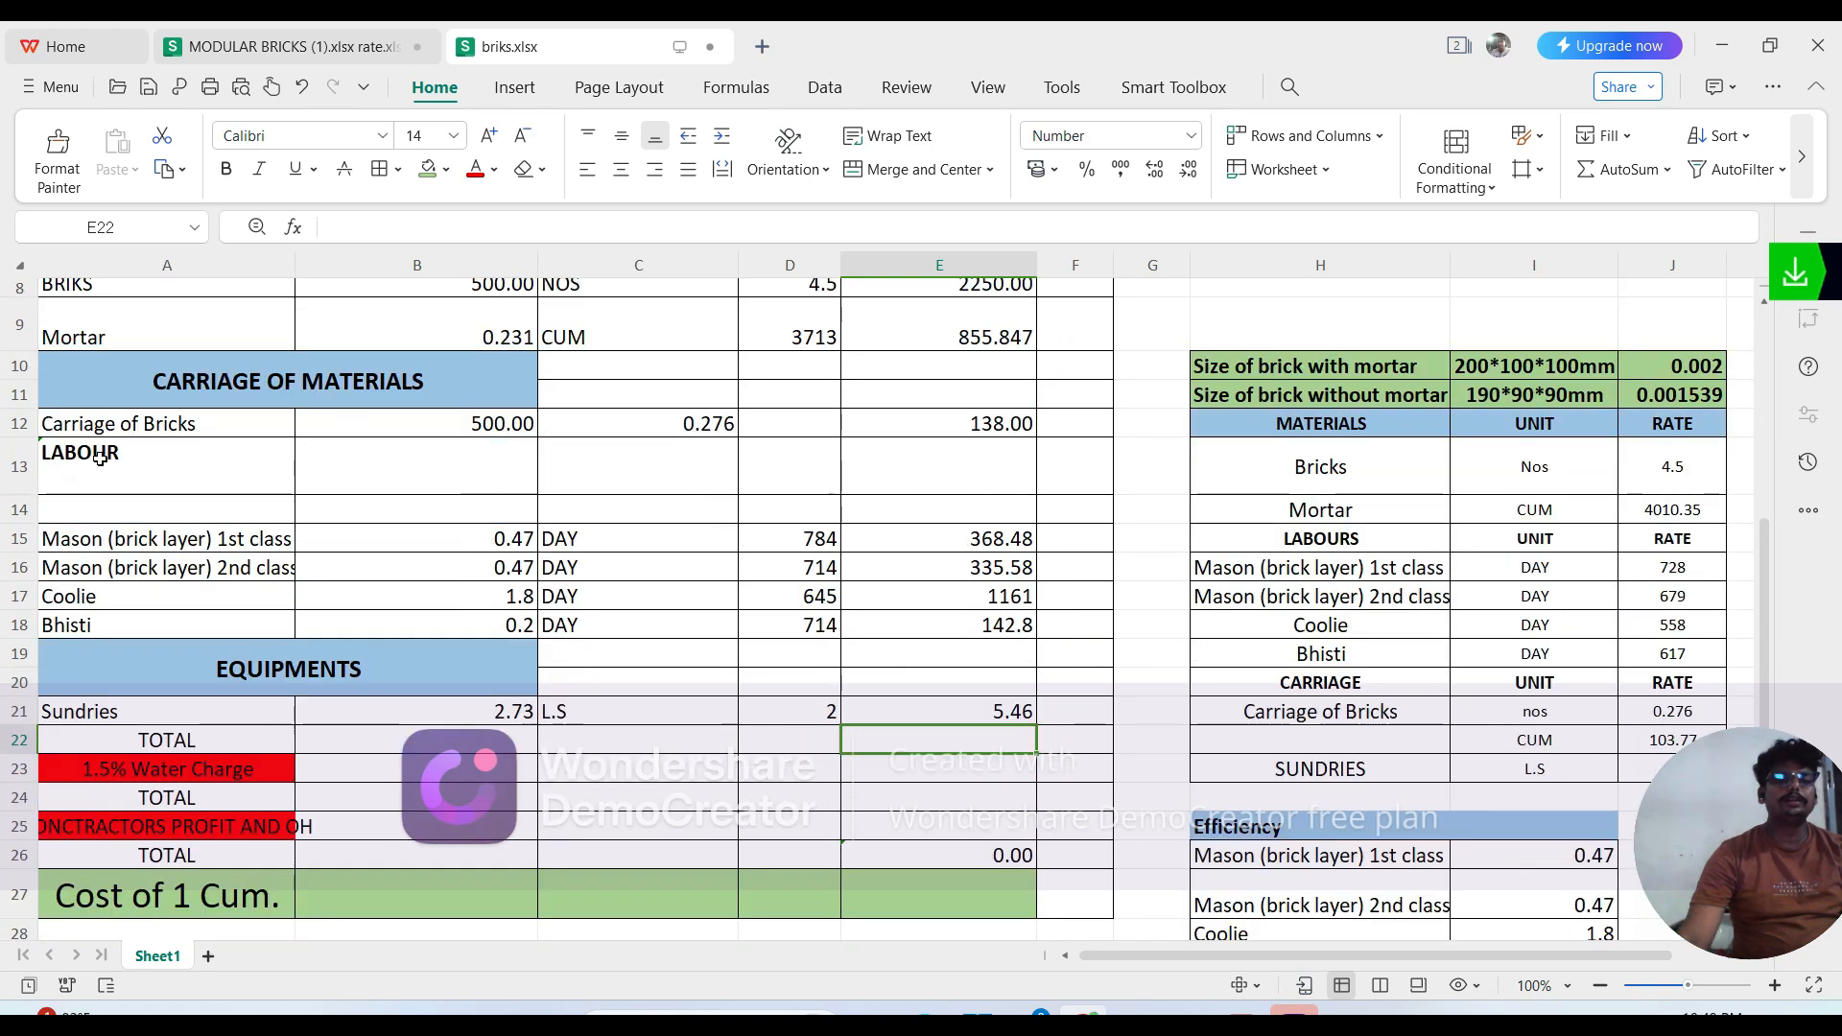
{"action": "left_click", "coordinate": [244, 483]}
{"action": "scroll", "coordinate": [379, 664], "scroll_direction": "down", "scroll_amount": 2}
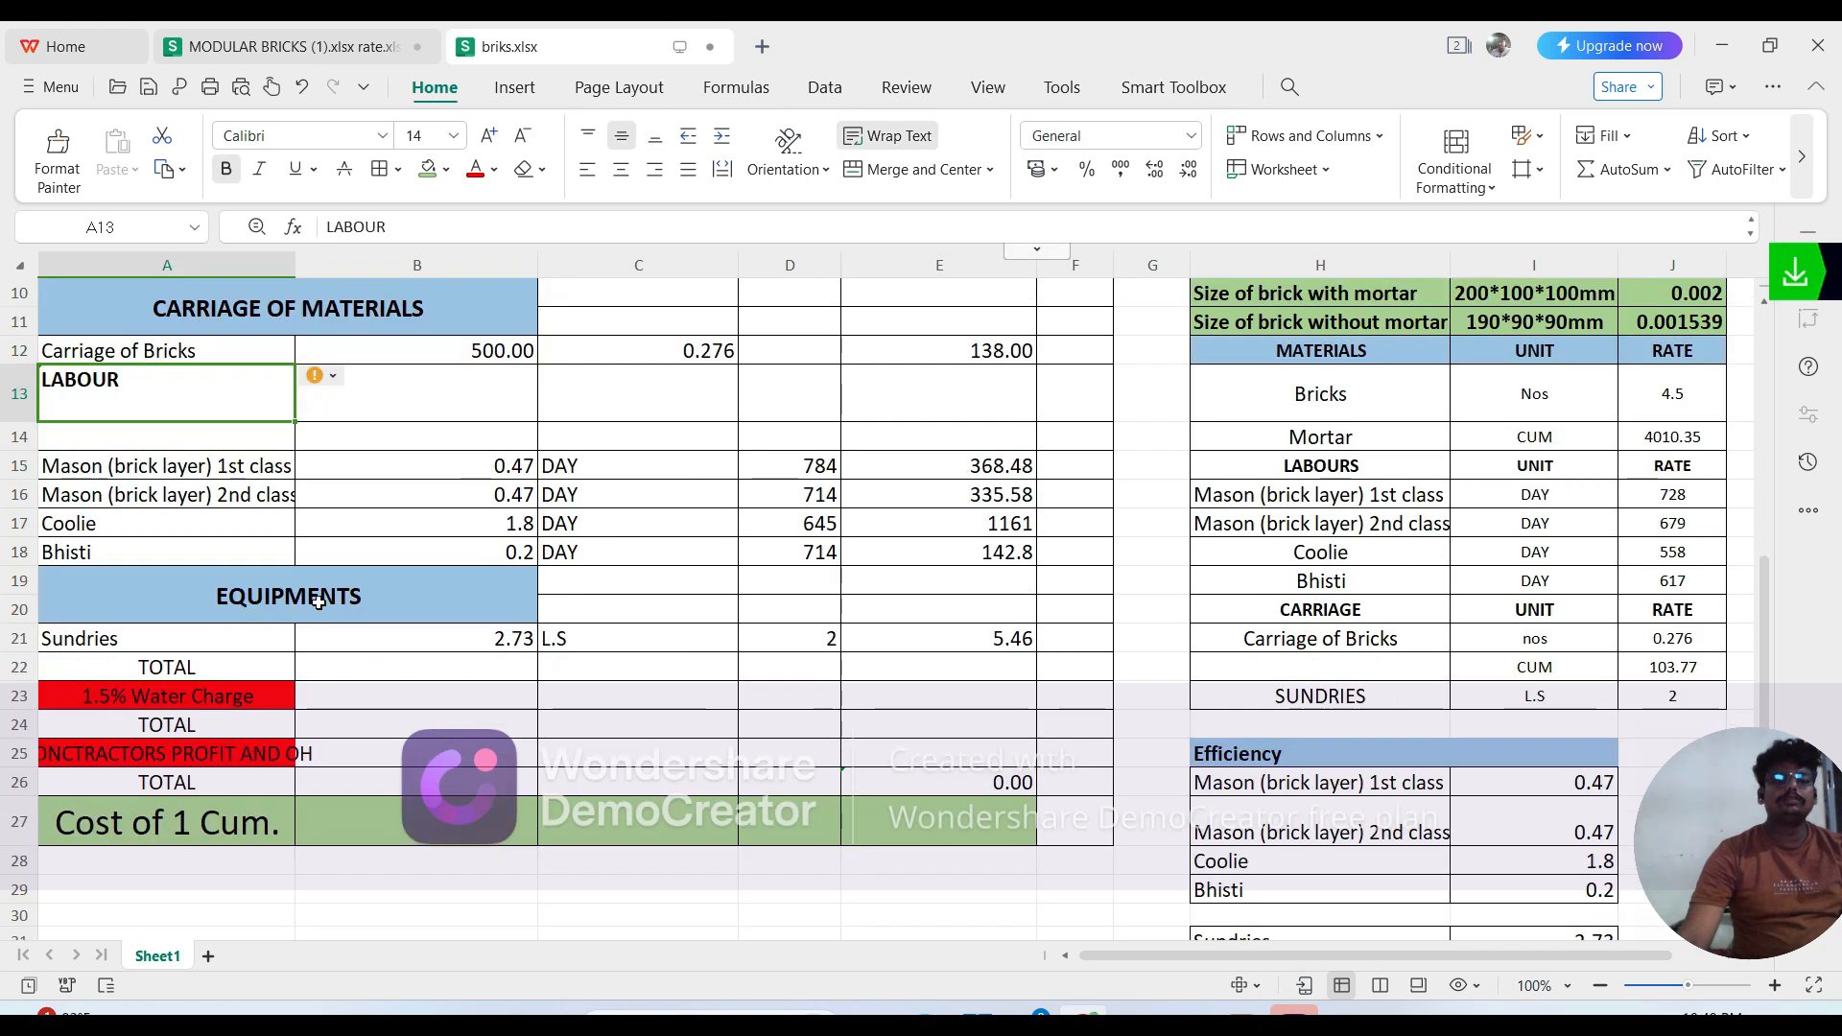
{"action": "scroll", "coordinate": [870, 695], "scroll_direction": "down", "scroll_amount": 2}
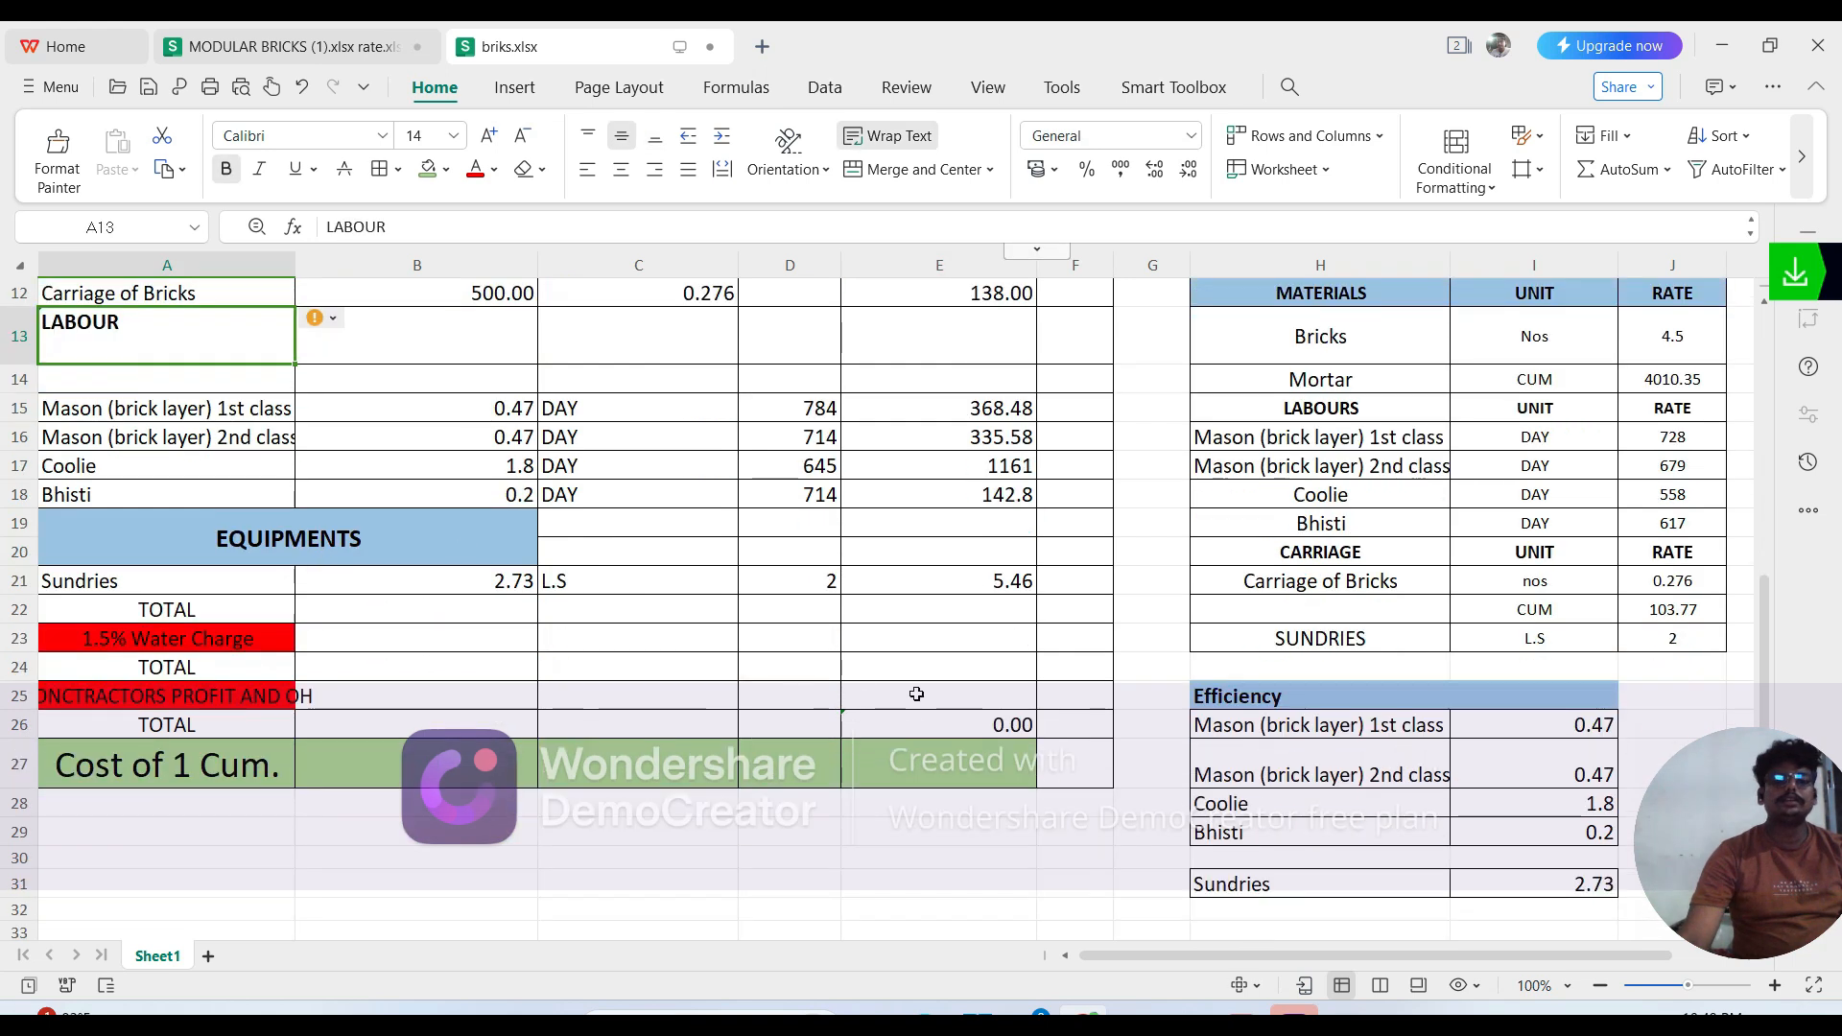
{"action": "left_click", "coordinate": [934, 611]}
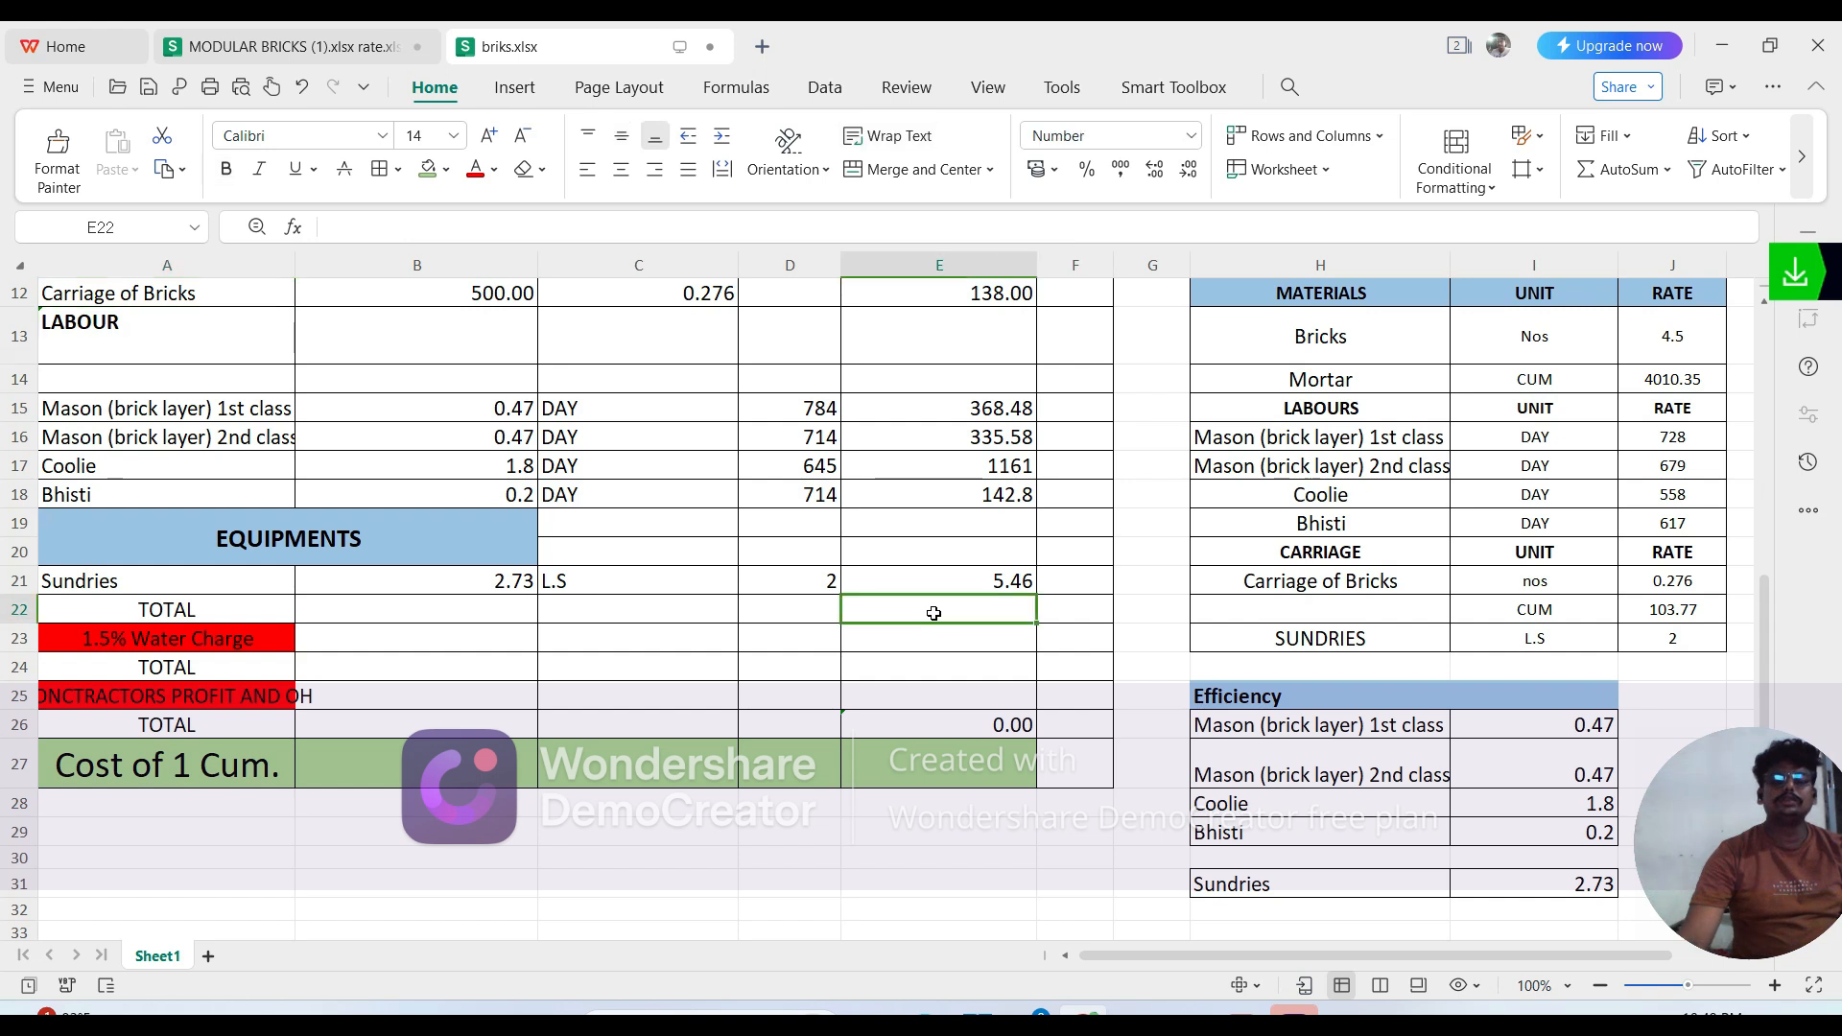
{"action": "type", "text": "="}
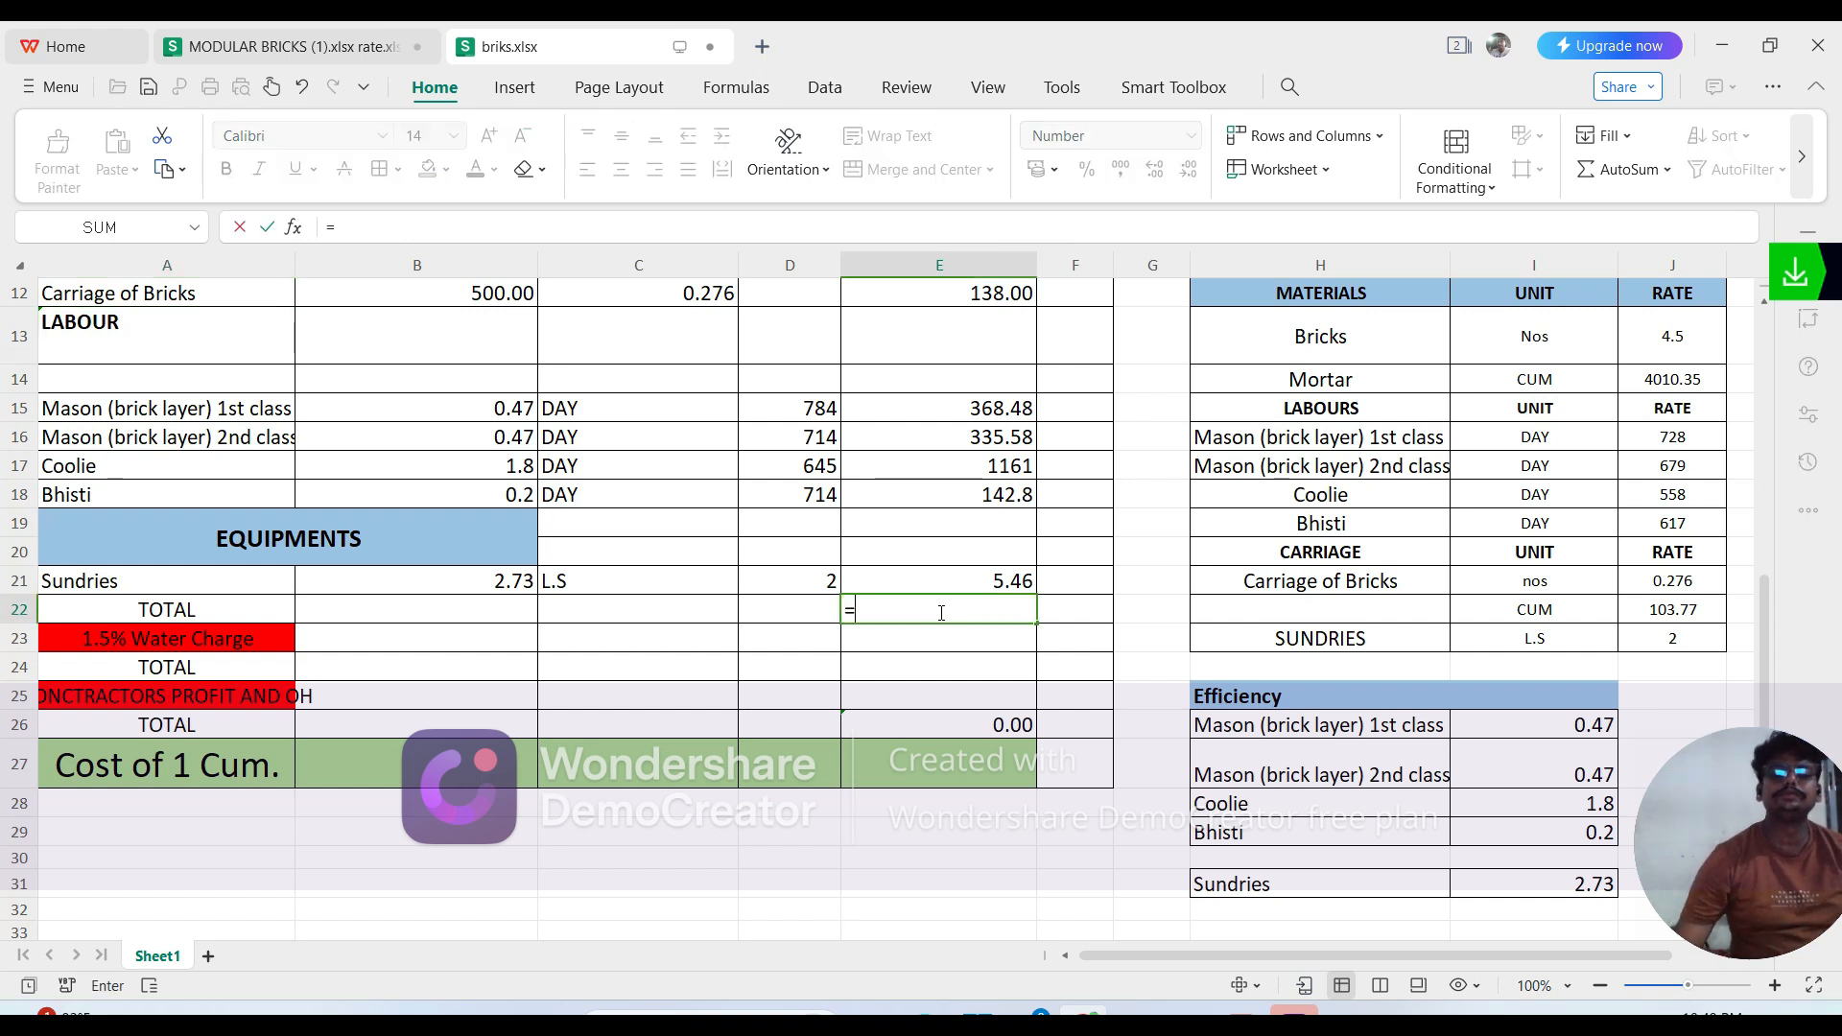
{"action": "type", "text": "SUM"}
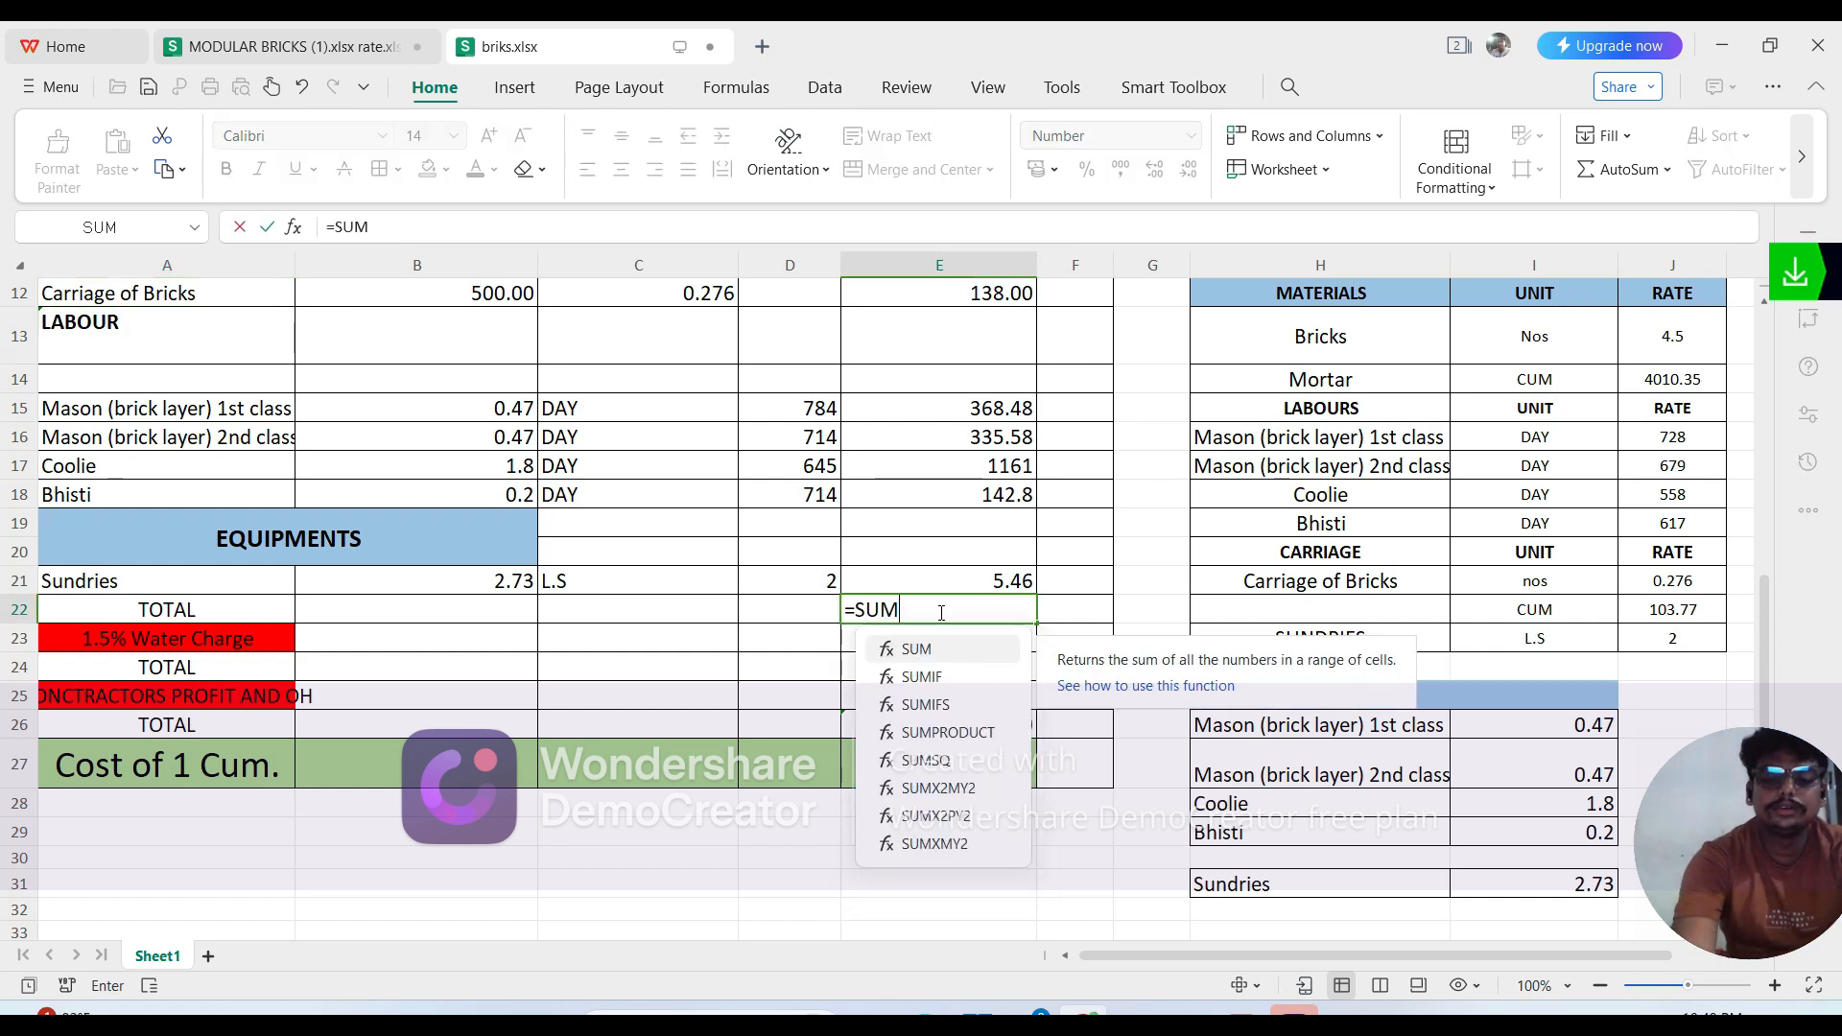
{"action": "type", "text": "("}
{"action": "scroll", "coordinate": [999, 506], "scroll_direction": "up", "scroll_amount": 3}
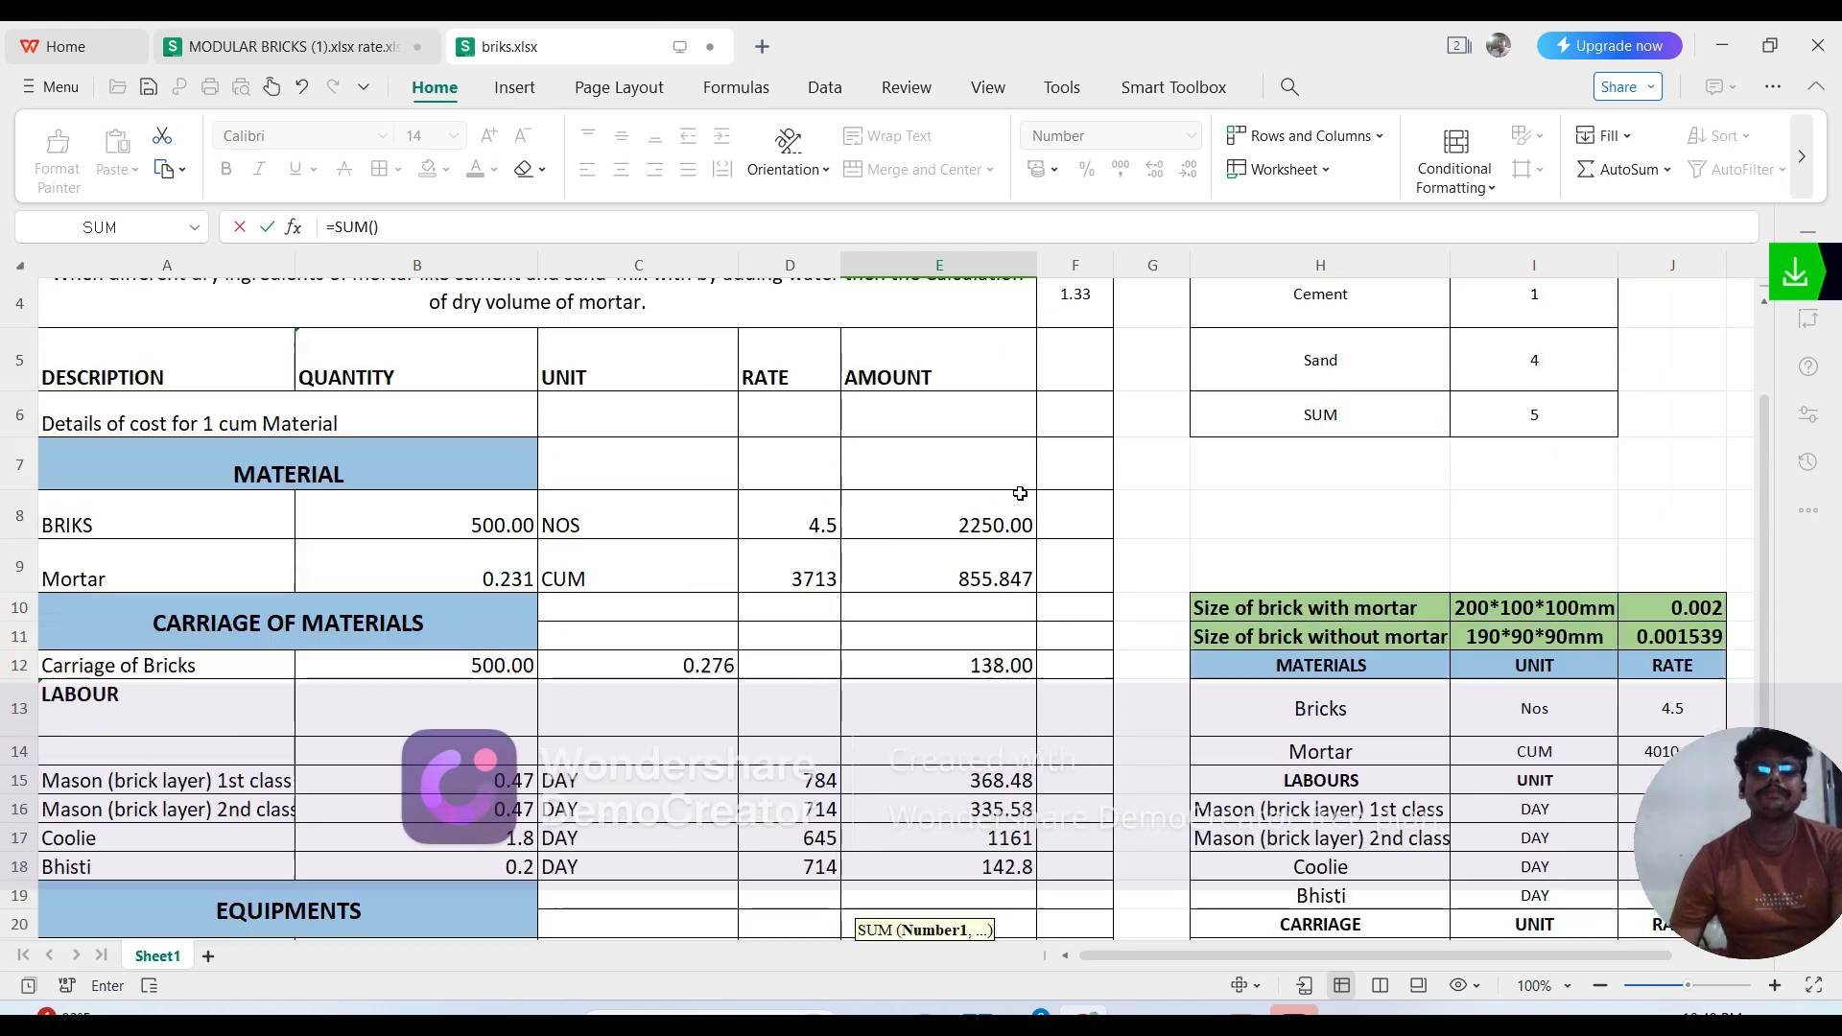
{"action": "mouse_move", "coordinate": [999, 506]}
{"action": "left_mouse_down"}
{"action": "mouse_move", "coordinate": [991, 975]}
{"action": "mouse_move", "coordinate": [1012, 638]}
{"action": "left_mouse_up"}
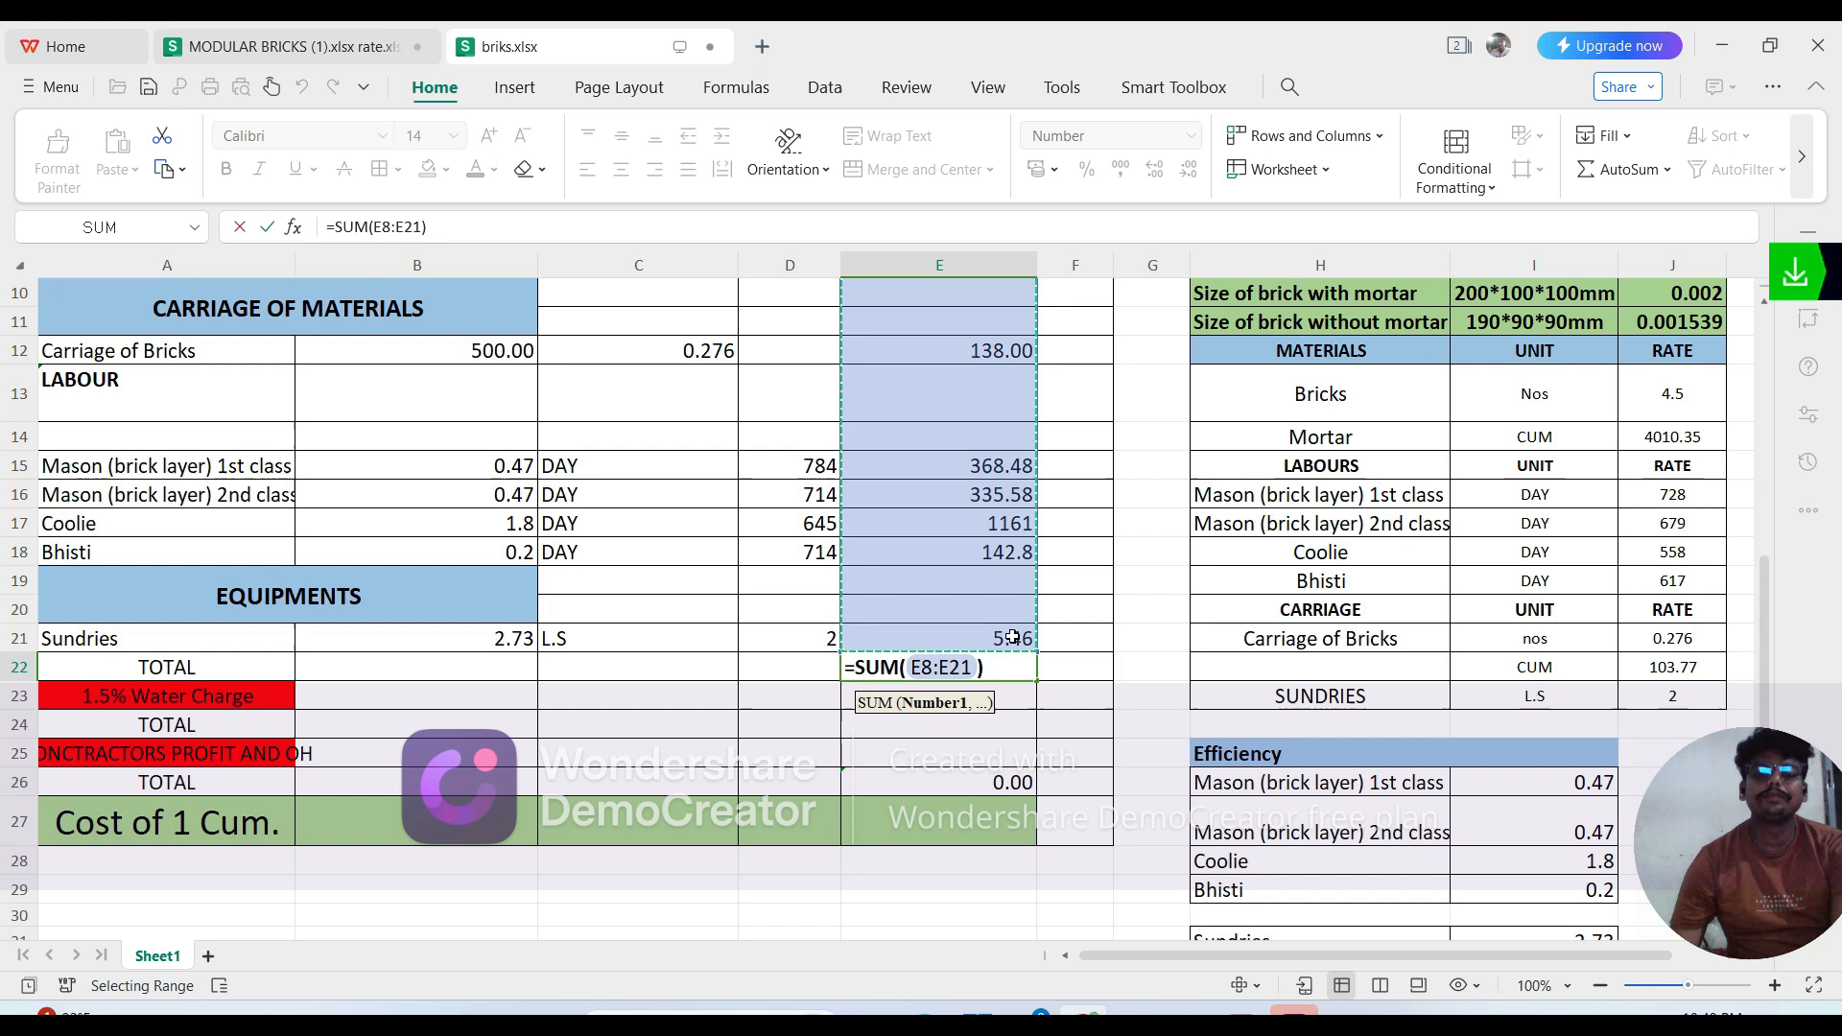
{"action": "key", "text": "Return"}
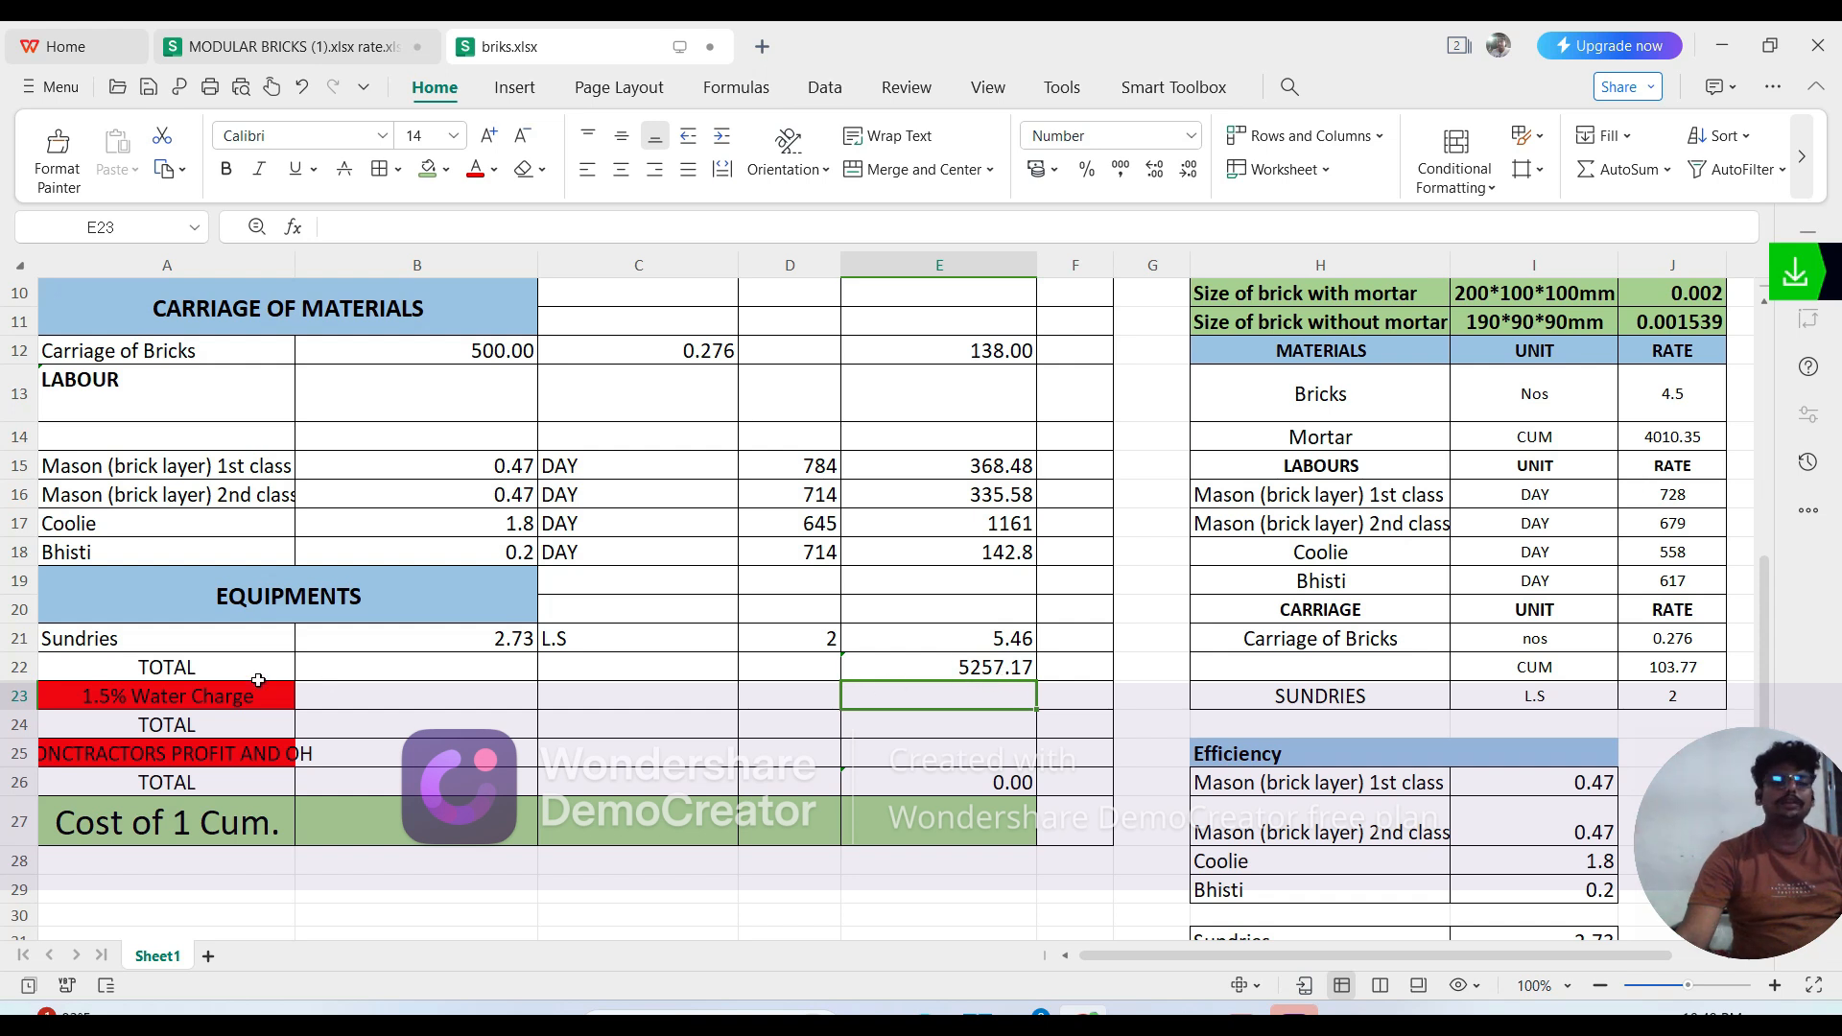
Step: Calculate the 1.5% water charge in E23 with the formula =E22*1.5%
{"action": "double_click", "coordinate": [935, 696]}
{"action": "type", "text": "="}
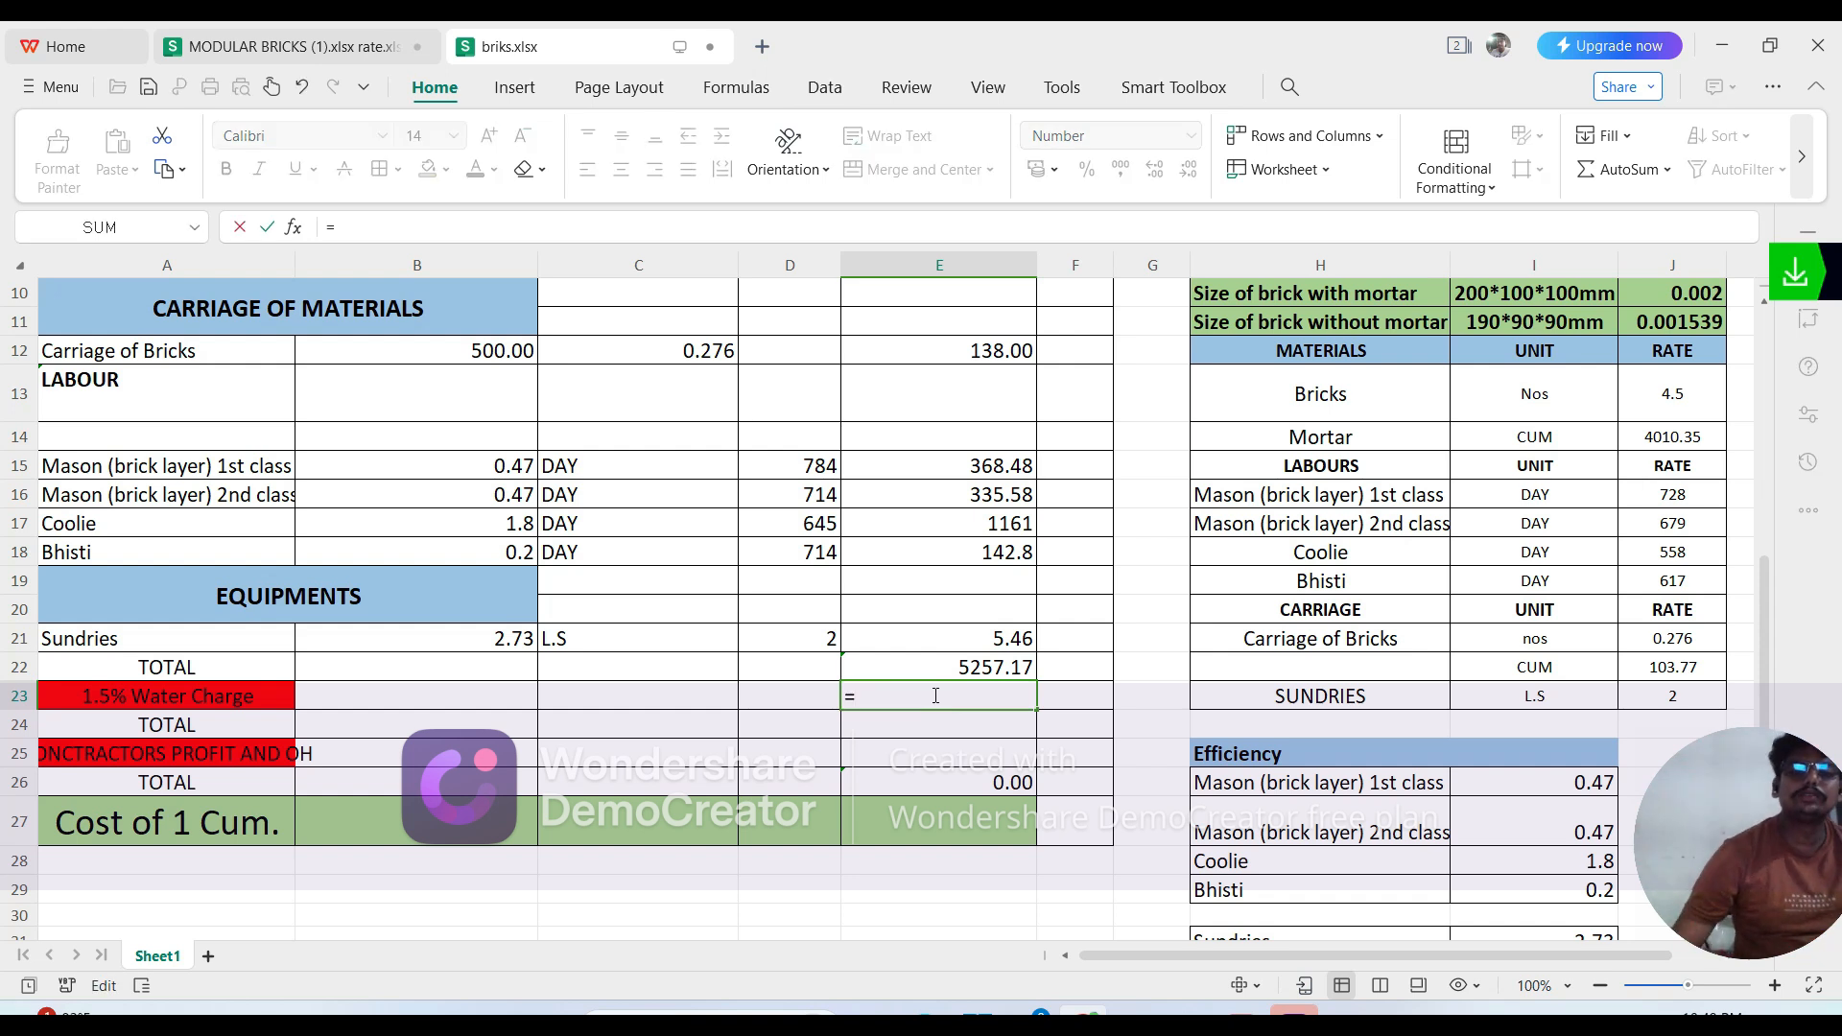
{"action": "left_click", "coordinate": [967, 676]}
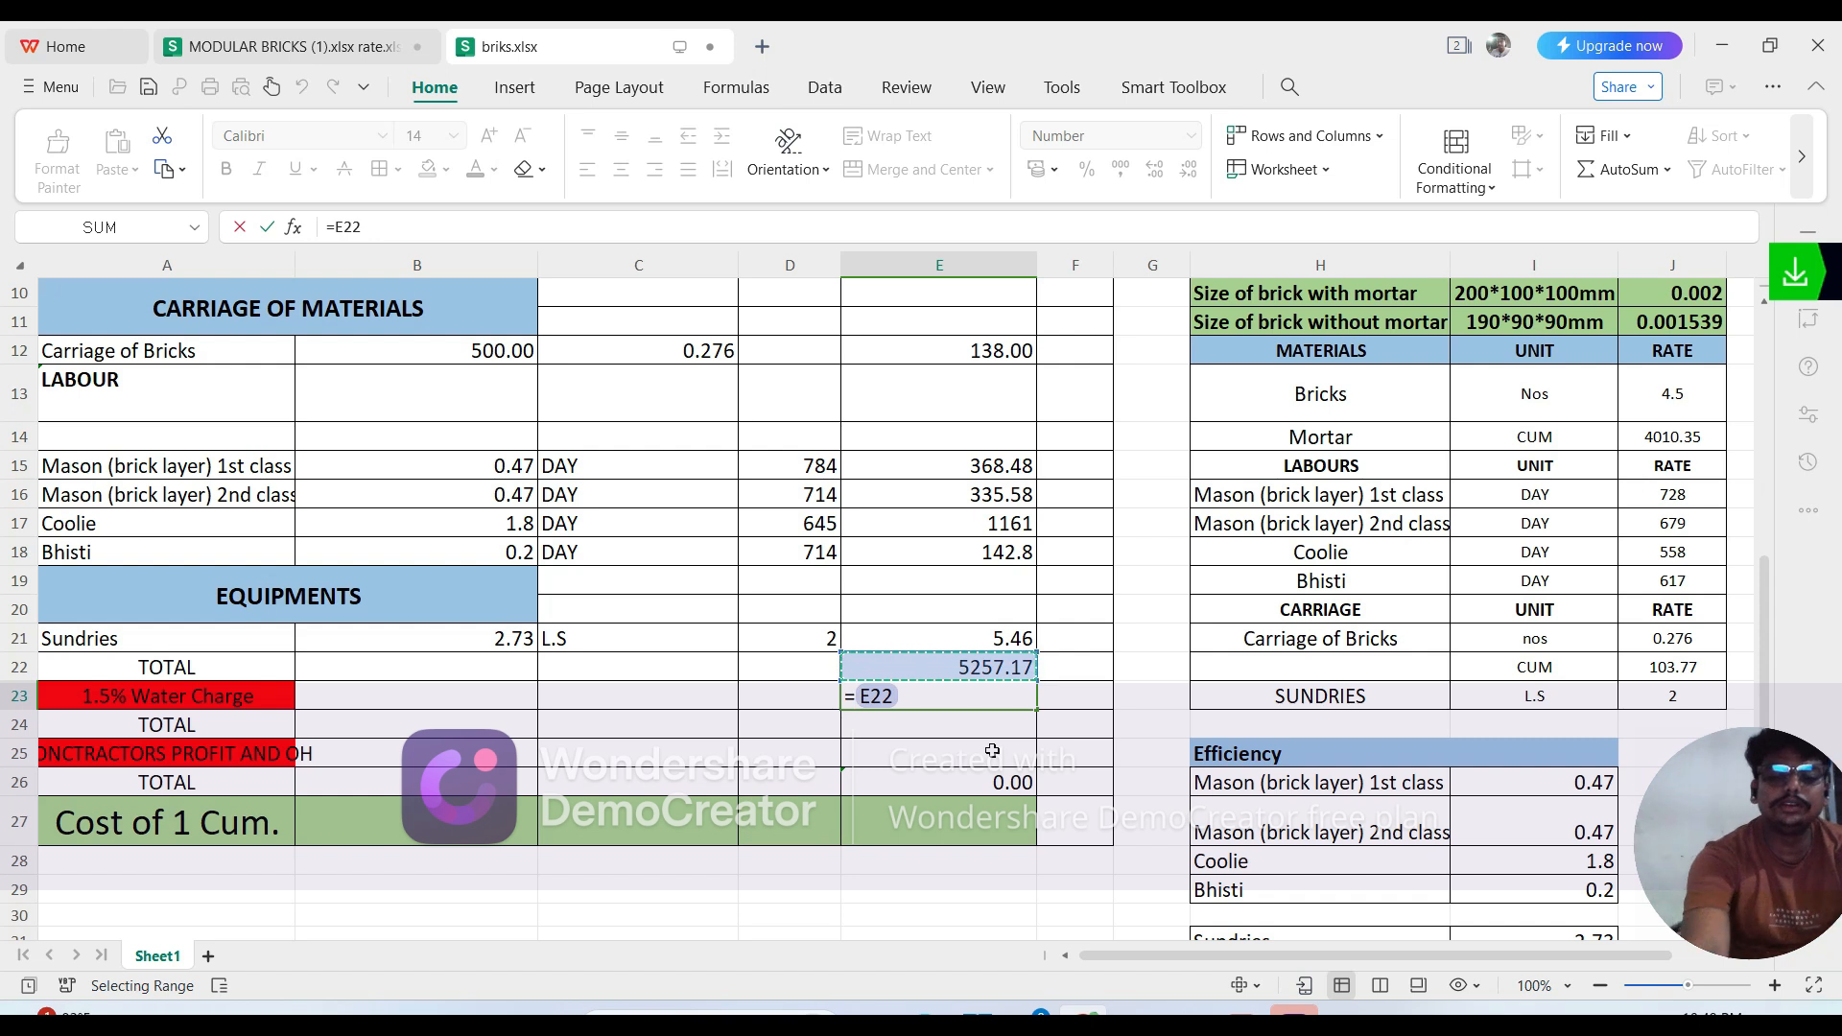
{"action": "type", "text": "*"}
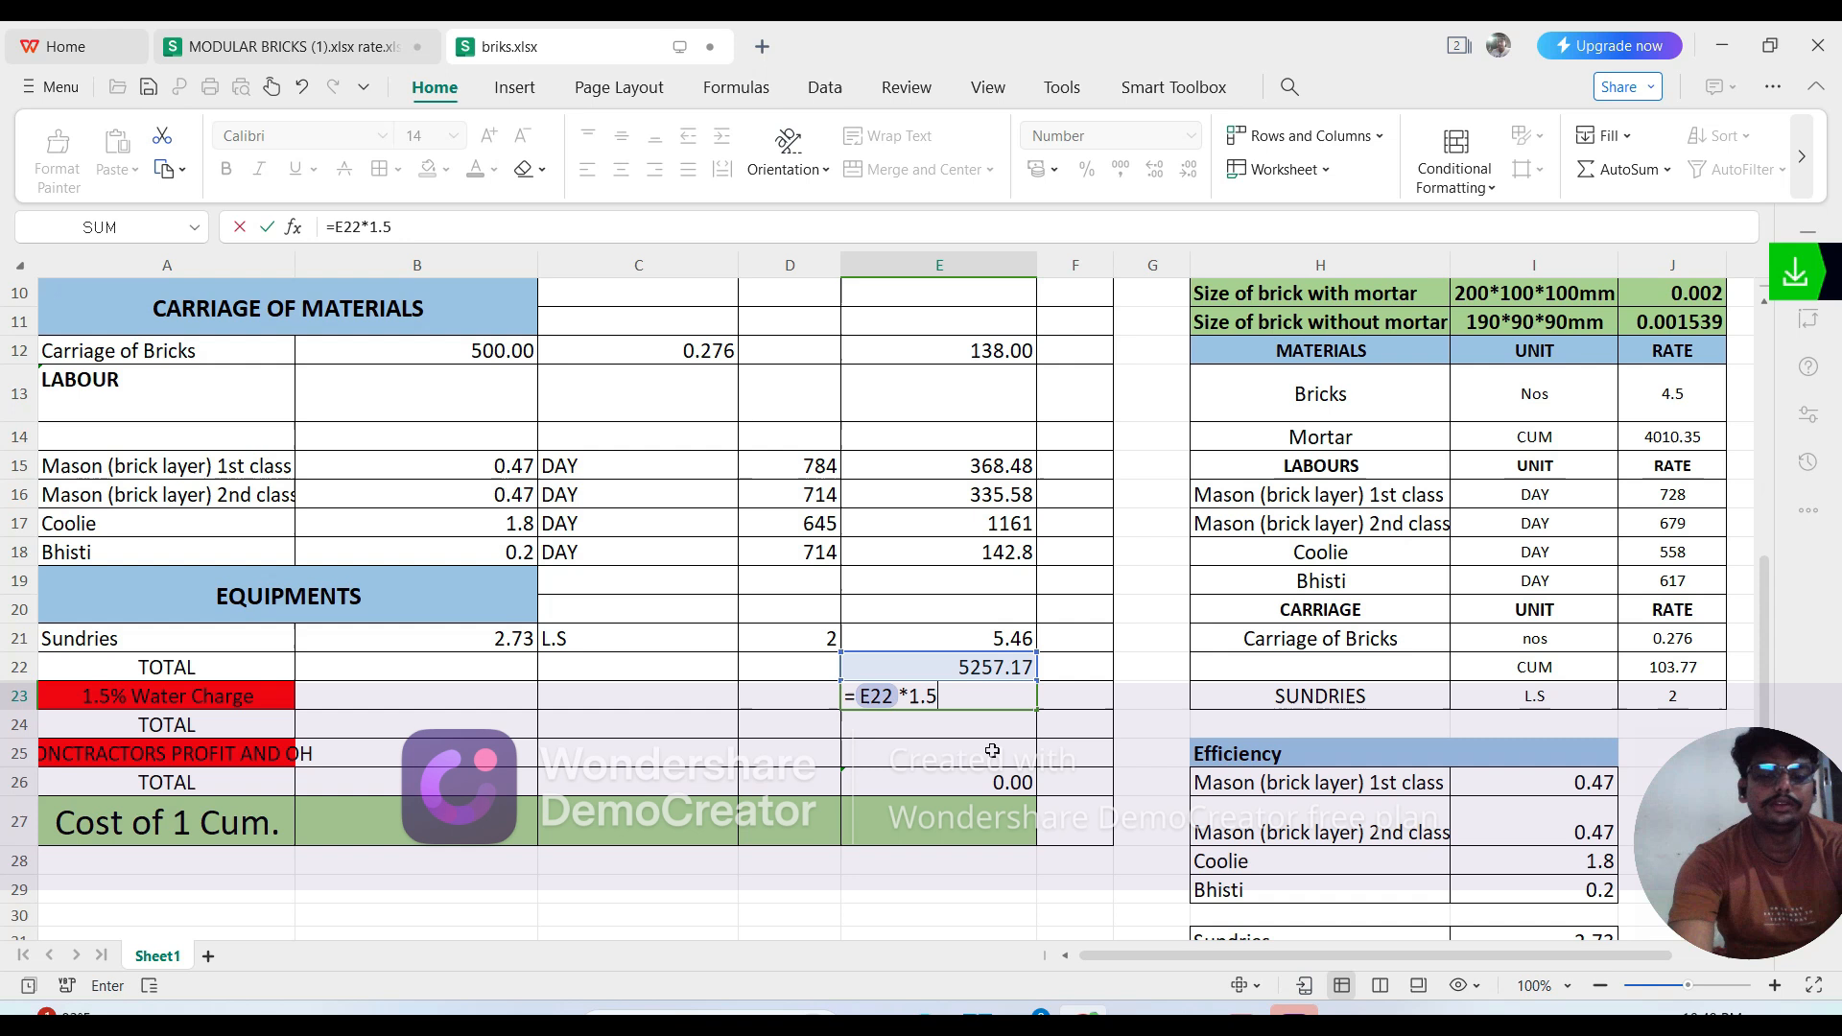
{"action": "type", "text": "1.5%"}
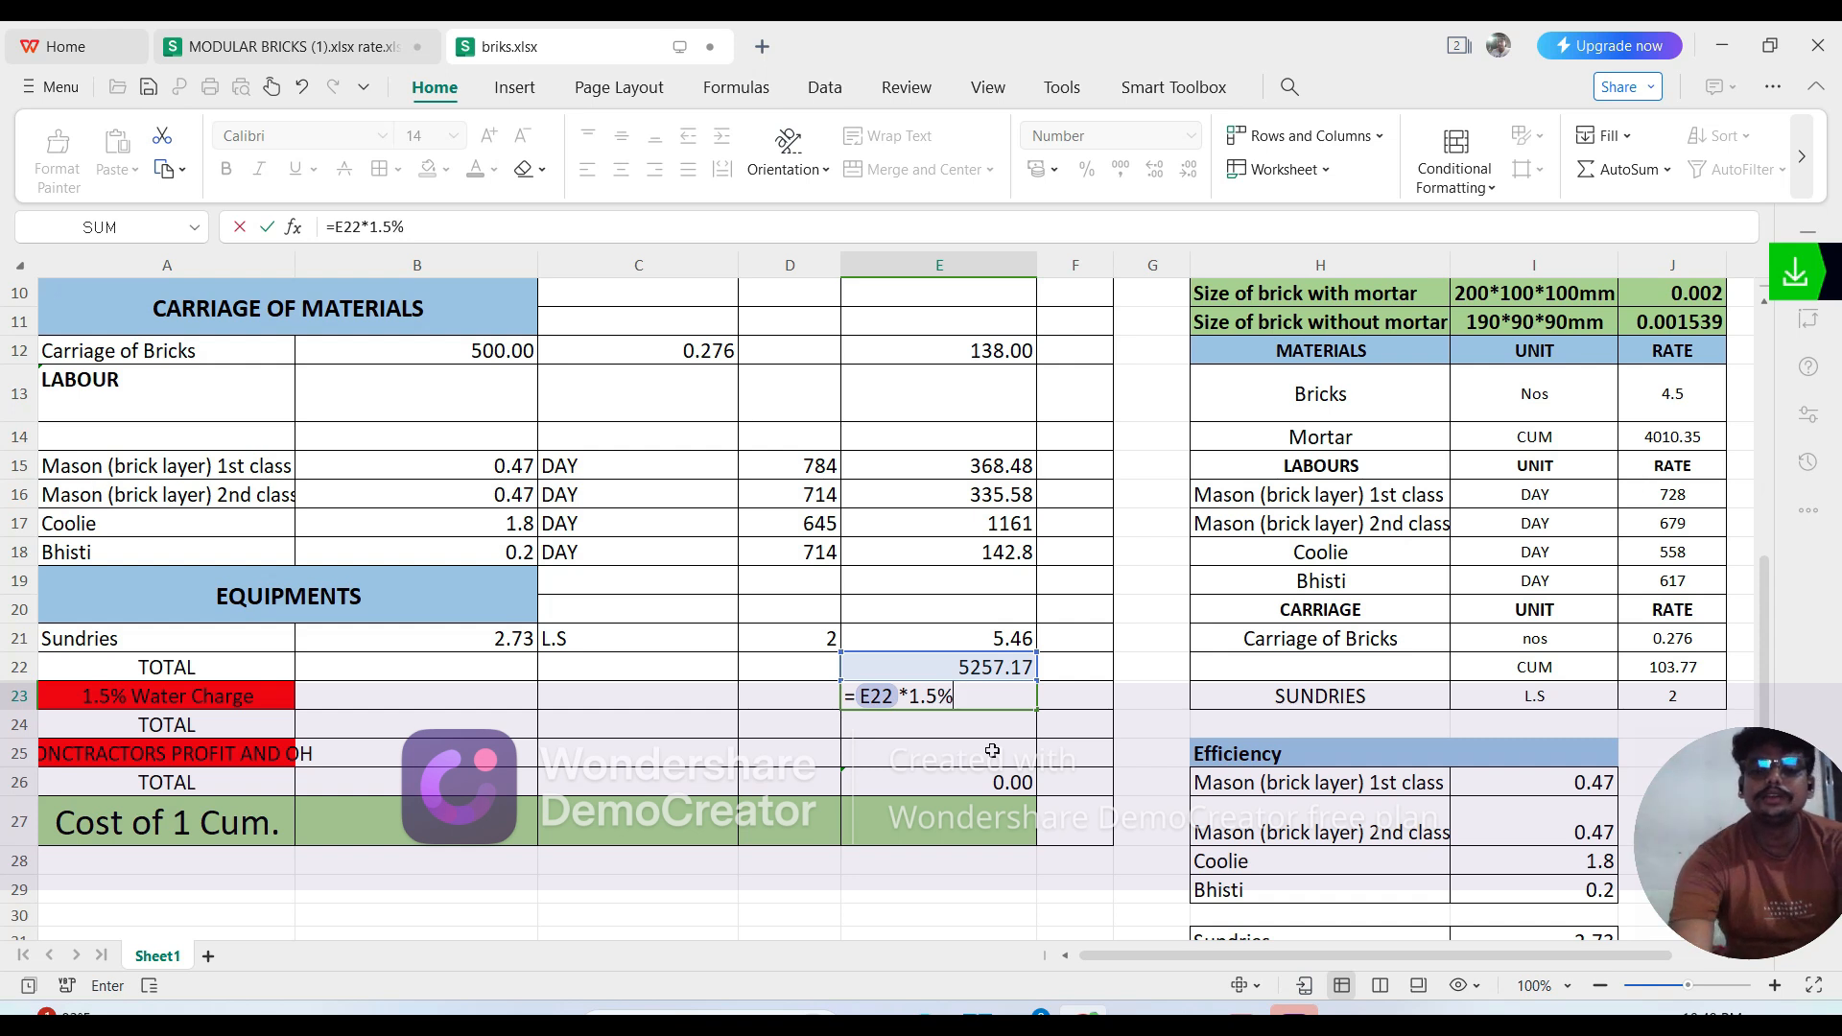
{"action": "key", "text": "Return"}
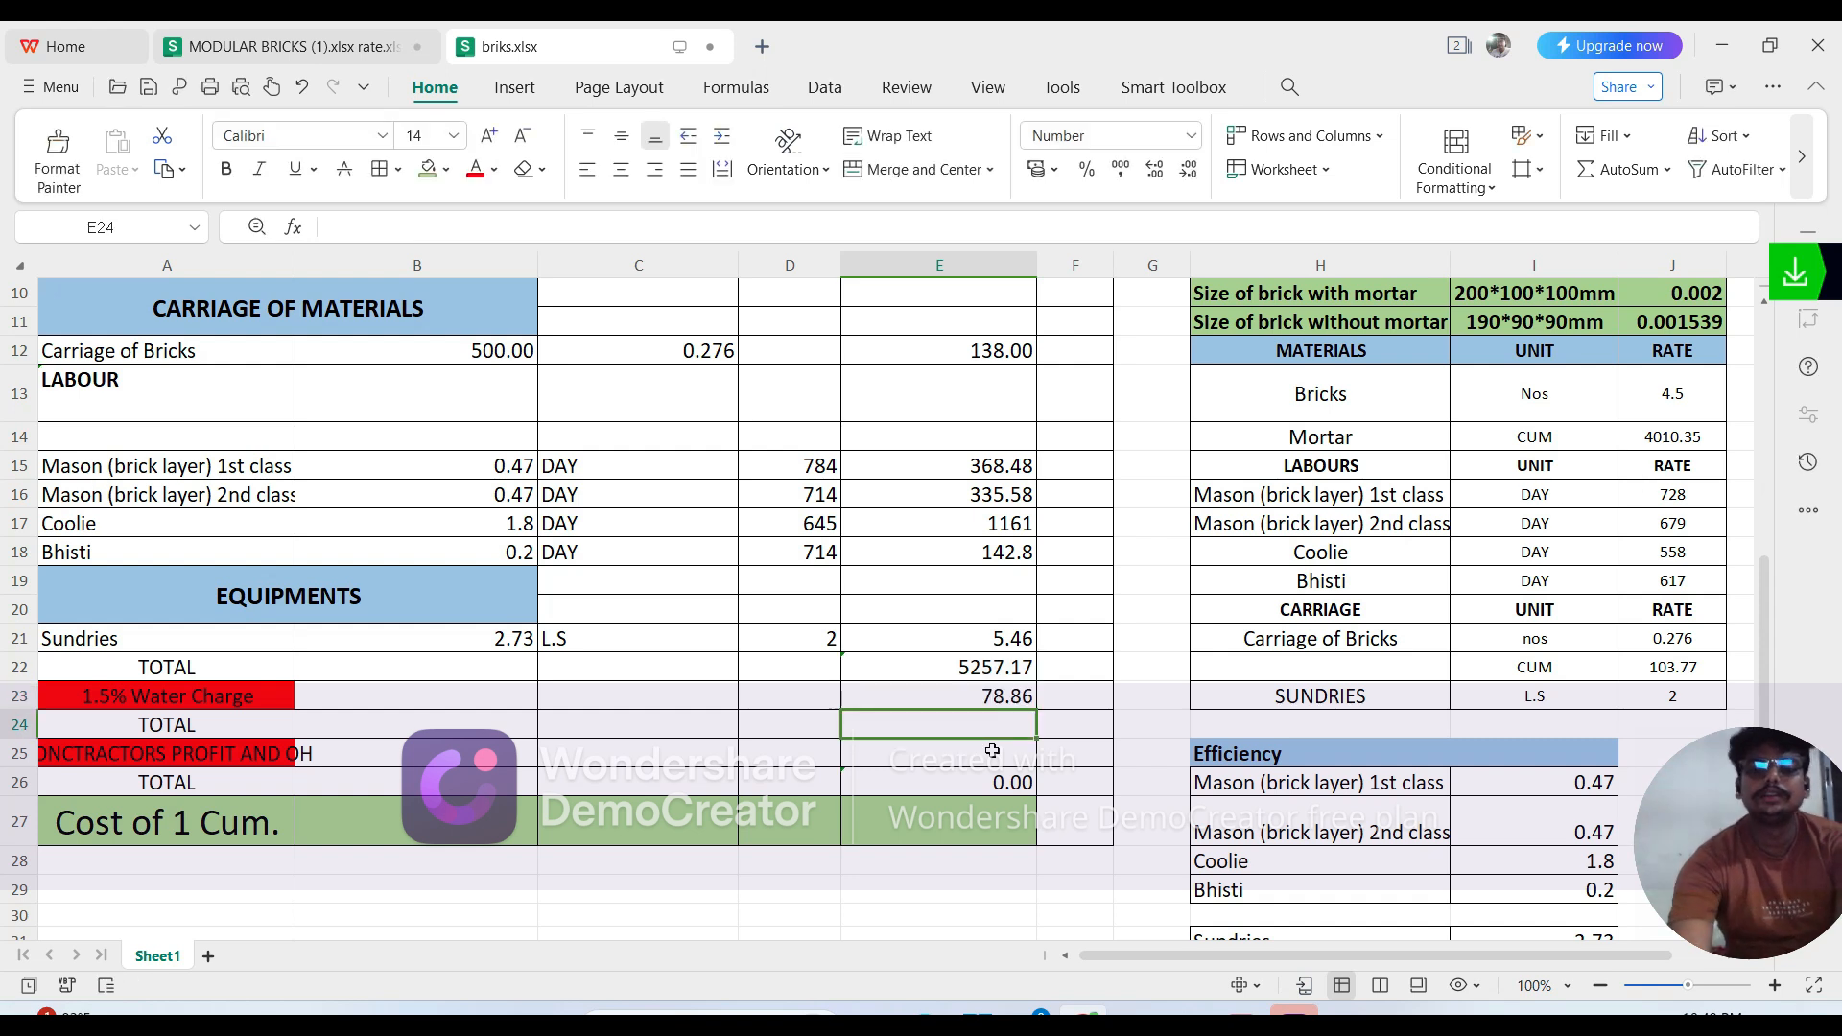
Step: Add the first total and the water charge in E24 with the formula =E22+E23
{"action": "double_click", "coordinate": [950, 725]}
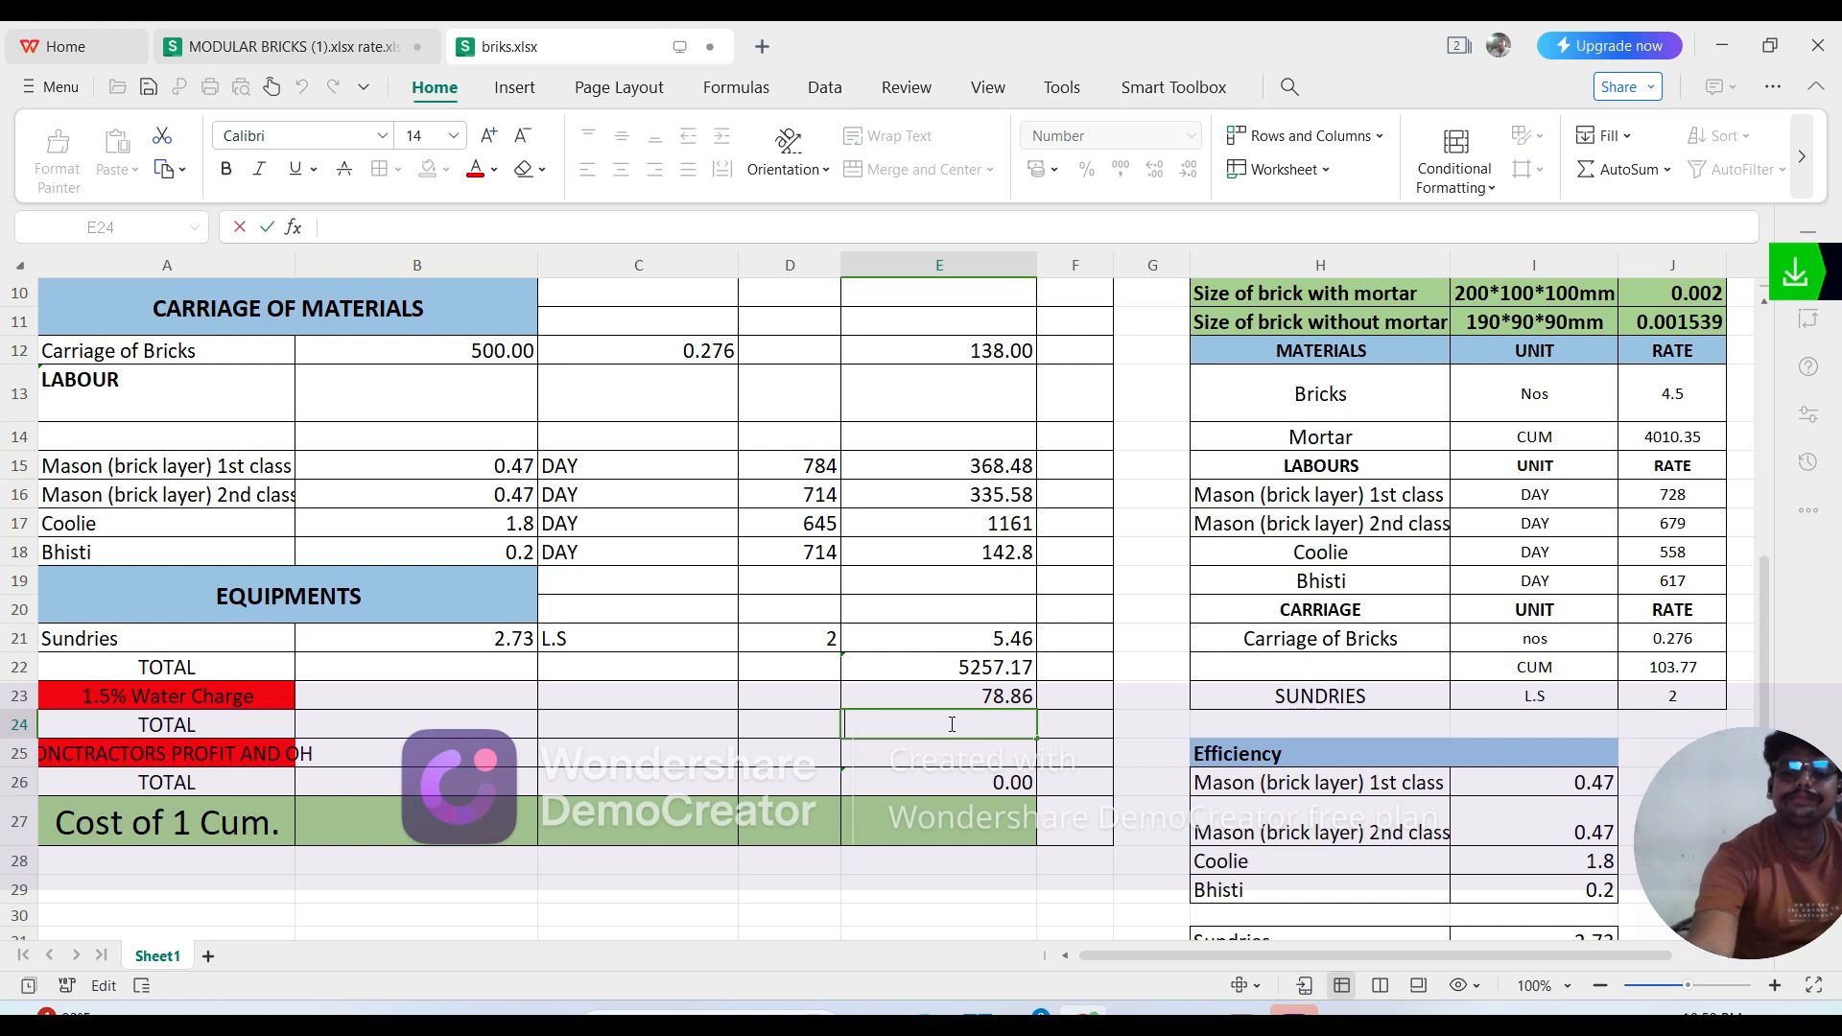
{"action": "type", "text": "="}
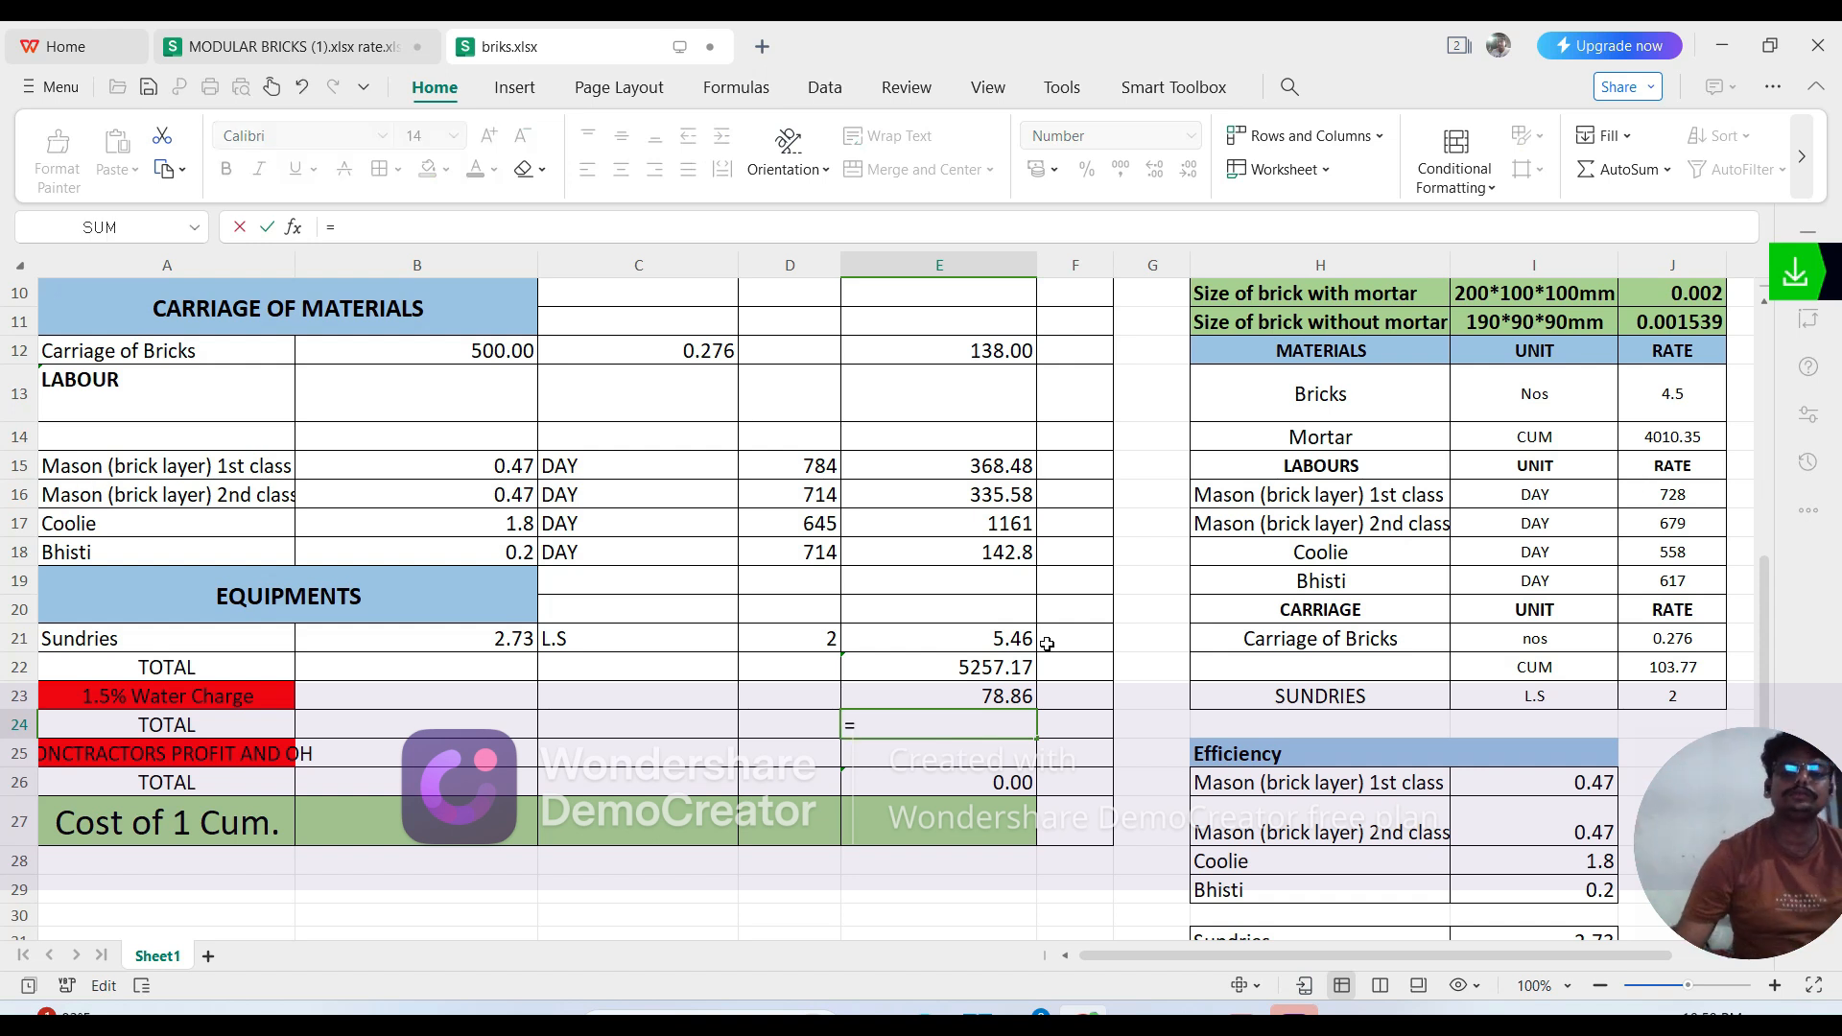
{"action": "left_click", "coordinate": [1005, 673]}
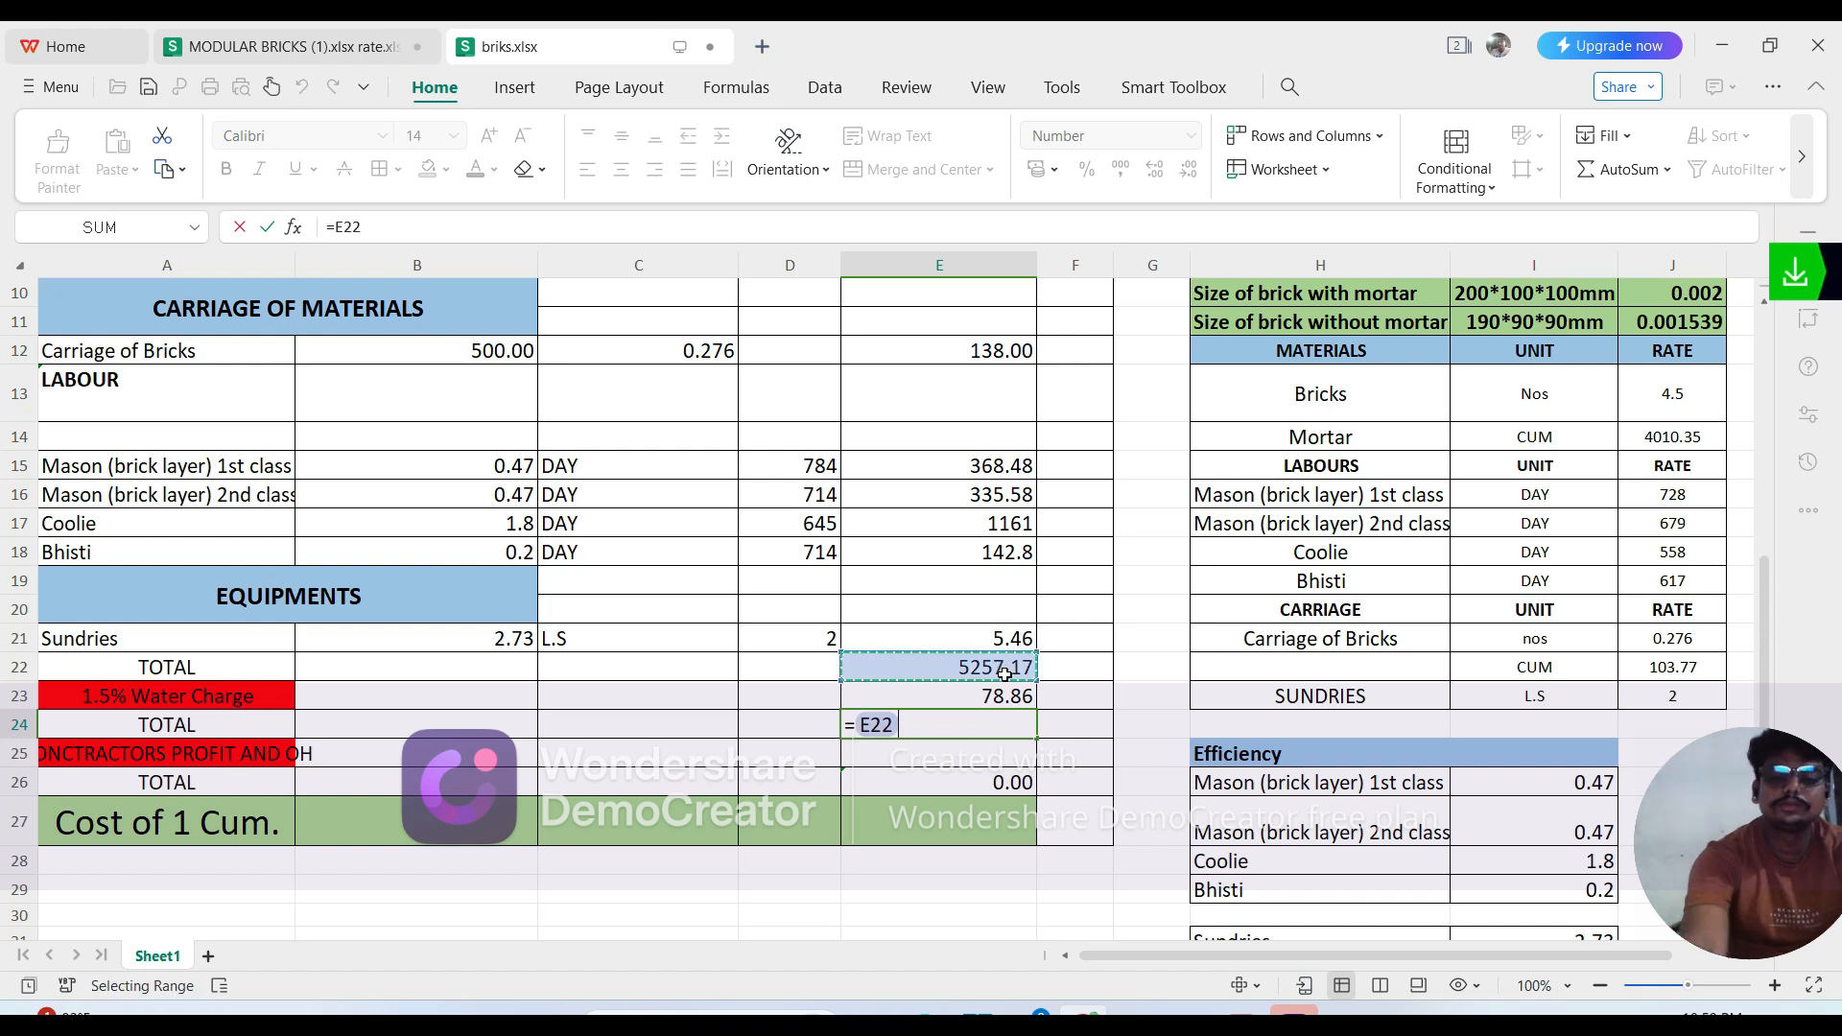
{"action": "type", "text": "+"}
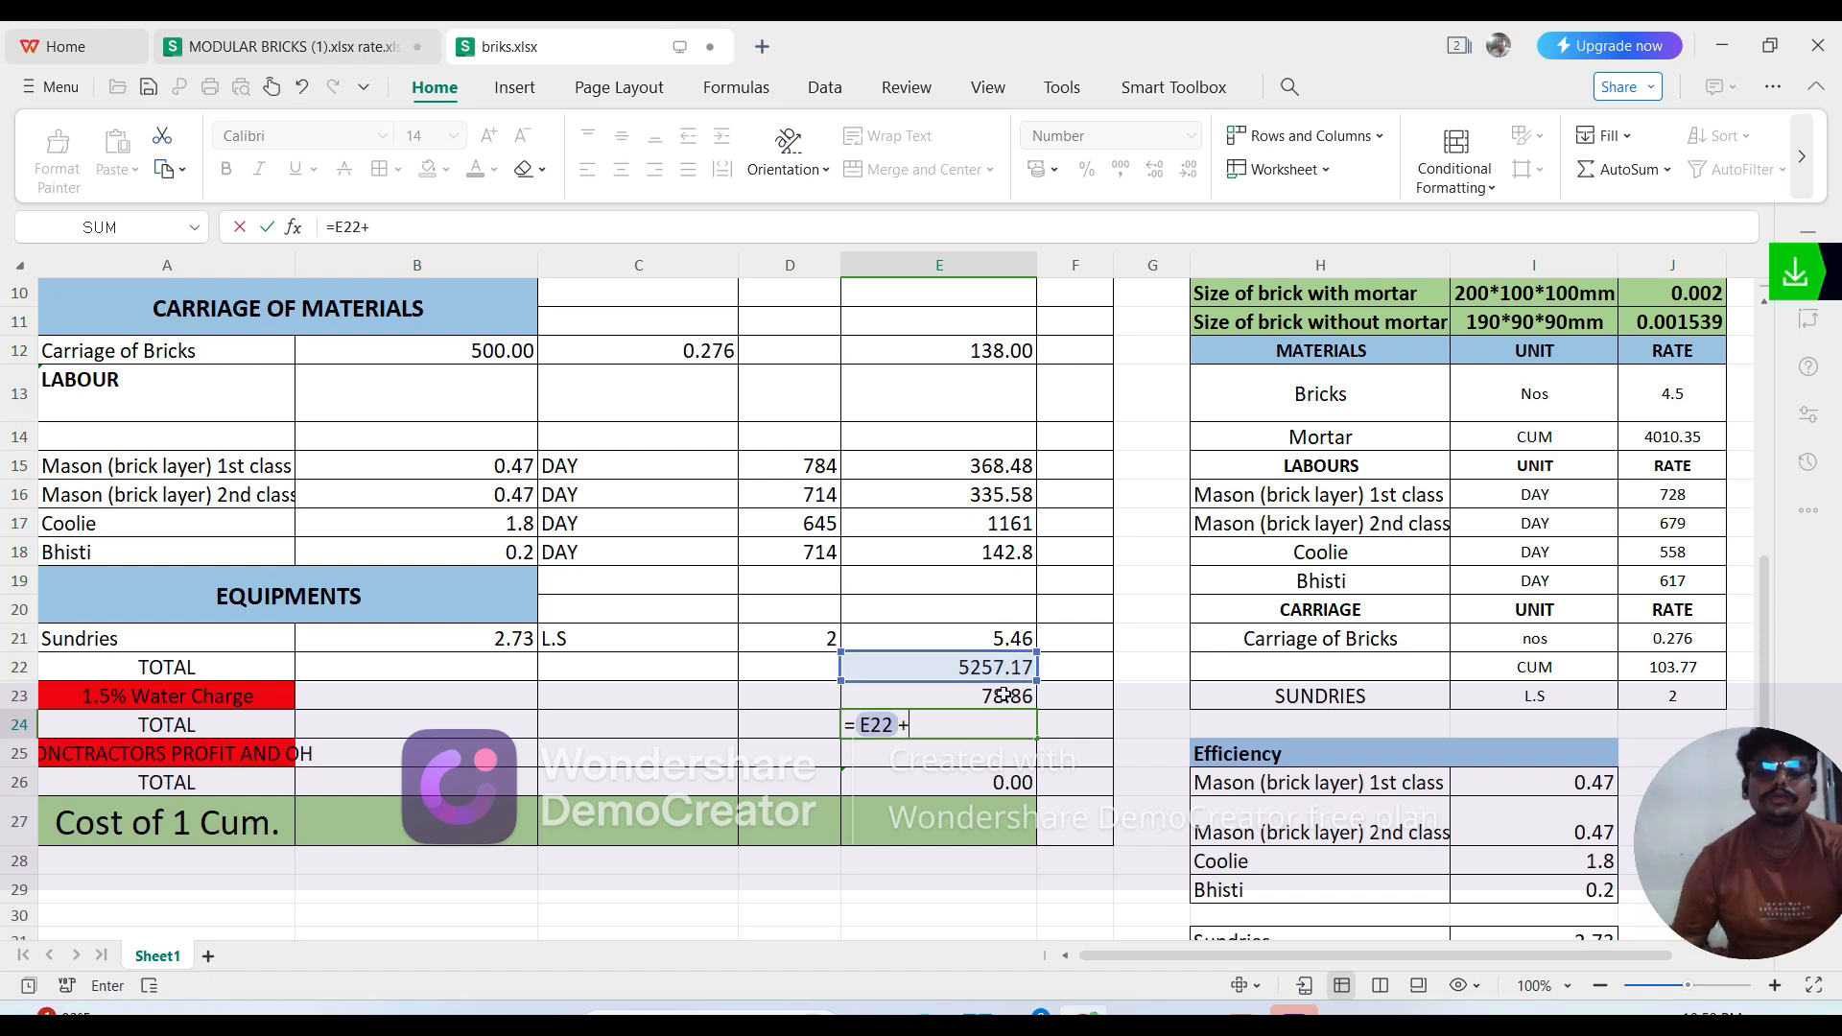
{"action": "left_click", "coordinate": [1002, 699]}
{"action": "key", "text": "Return"}
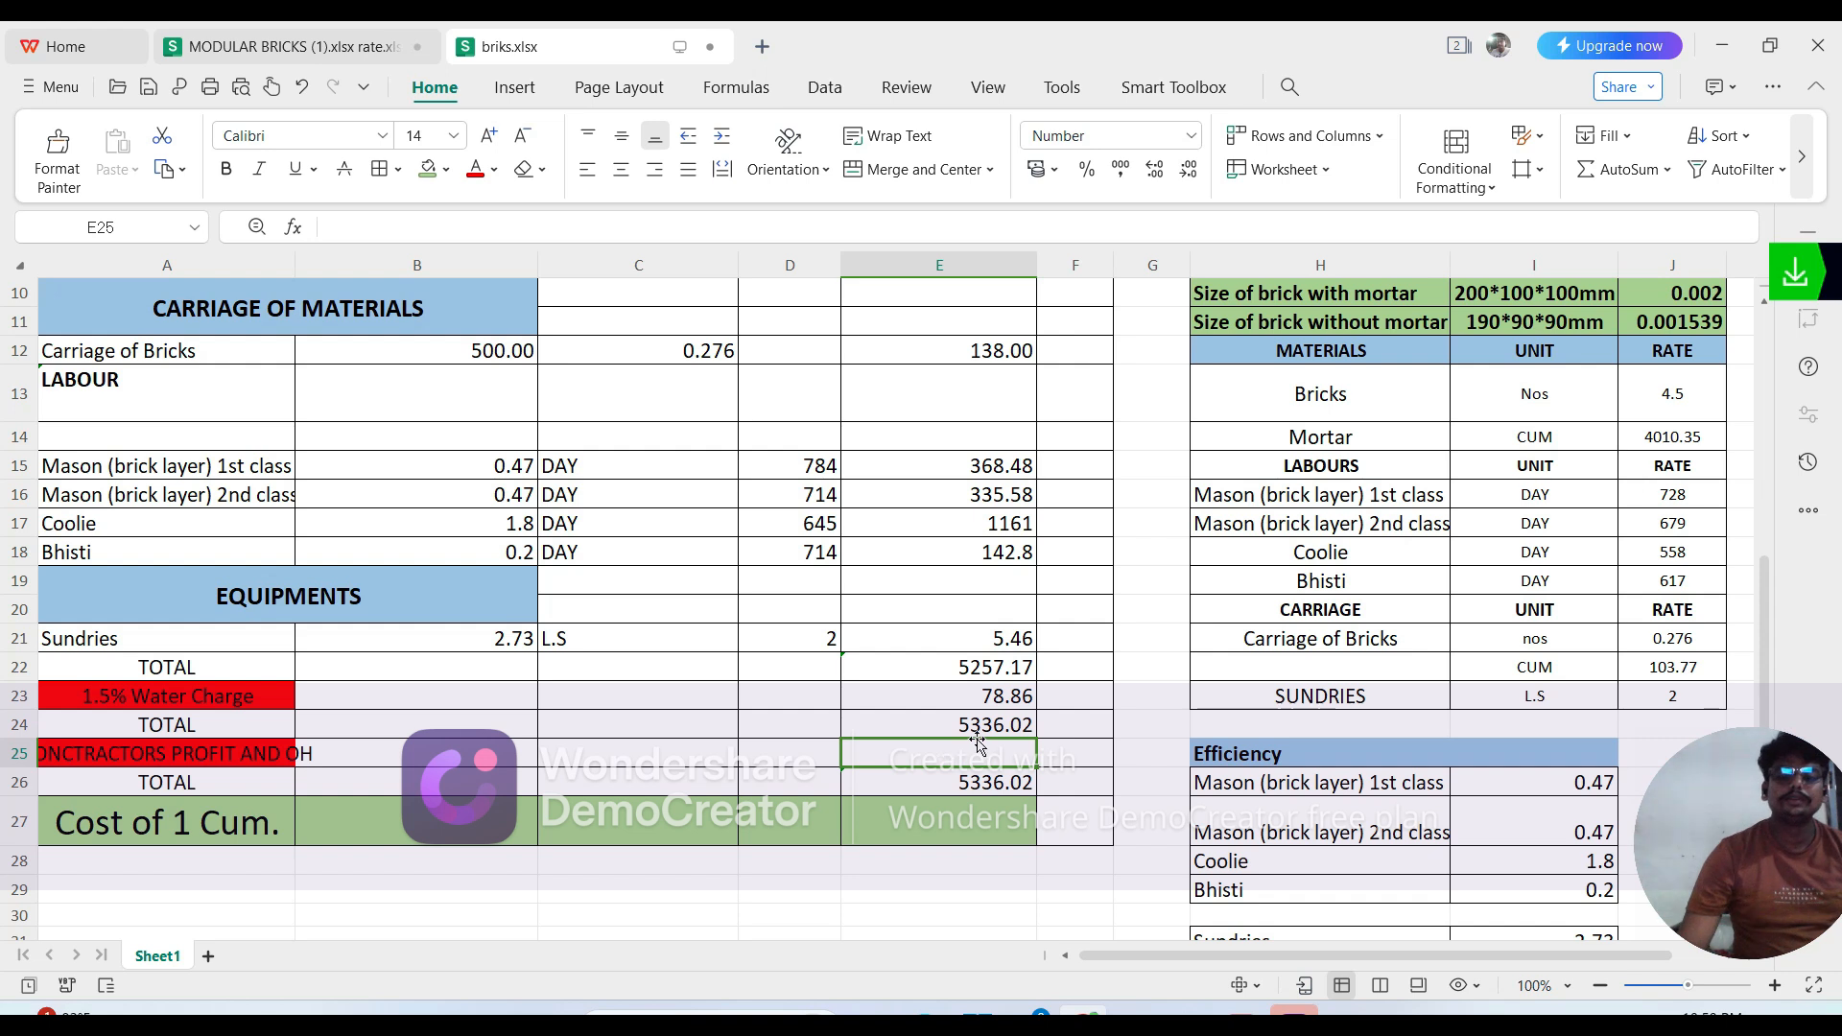
Step: Calculate the contractor's profit and overhead in E25 with the formula =E24*15%
{"action": "type", "text": "="}
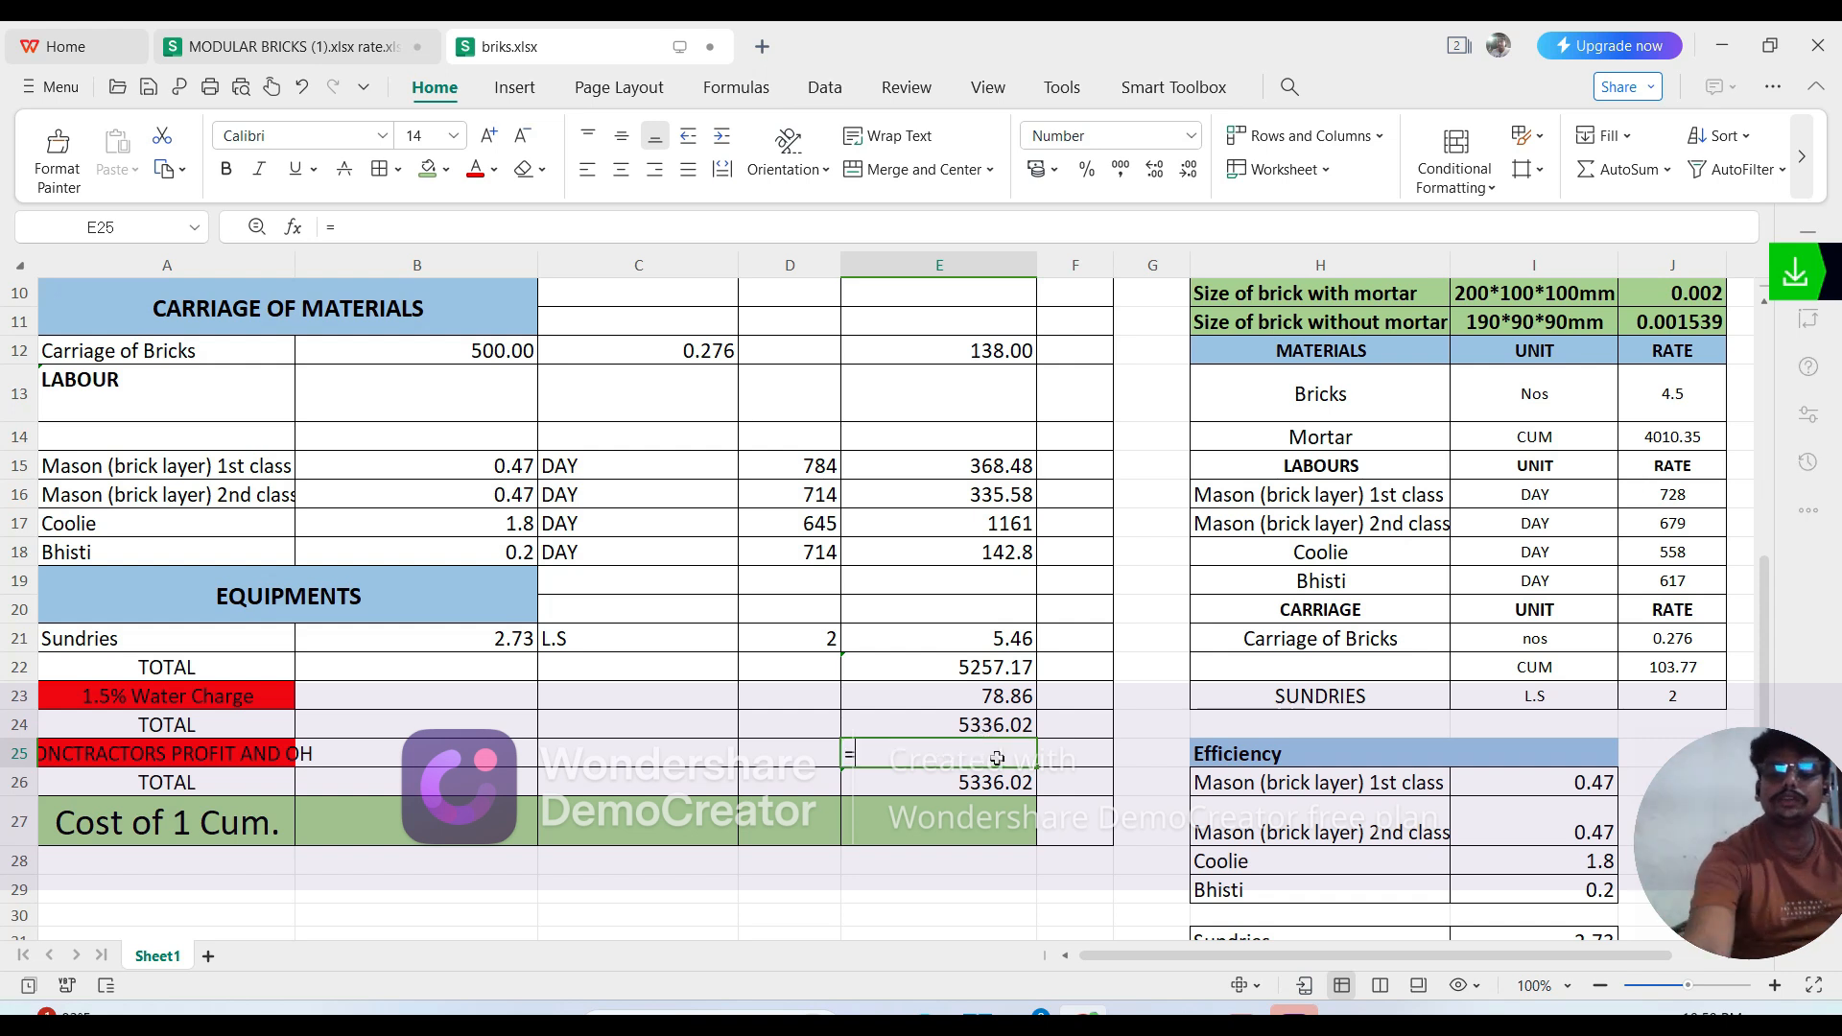
{"action": "left_click", "coordinate": [984, 725]}
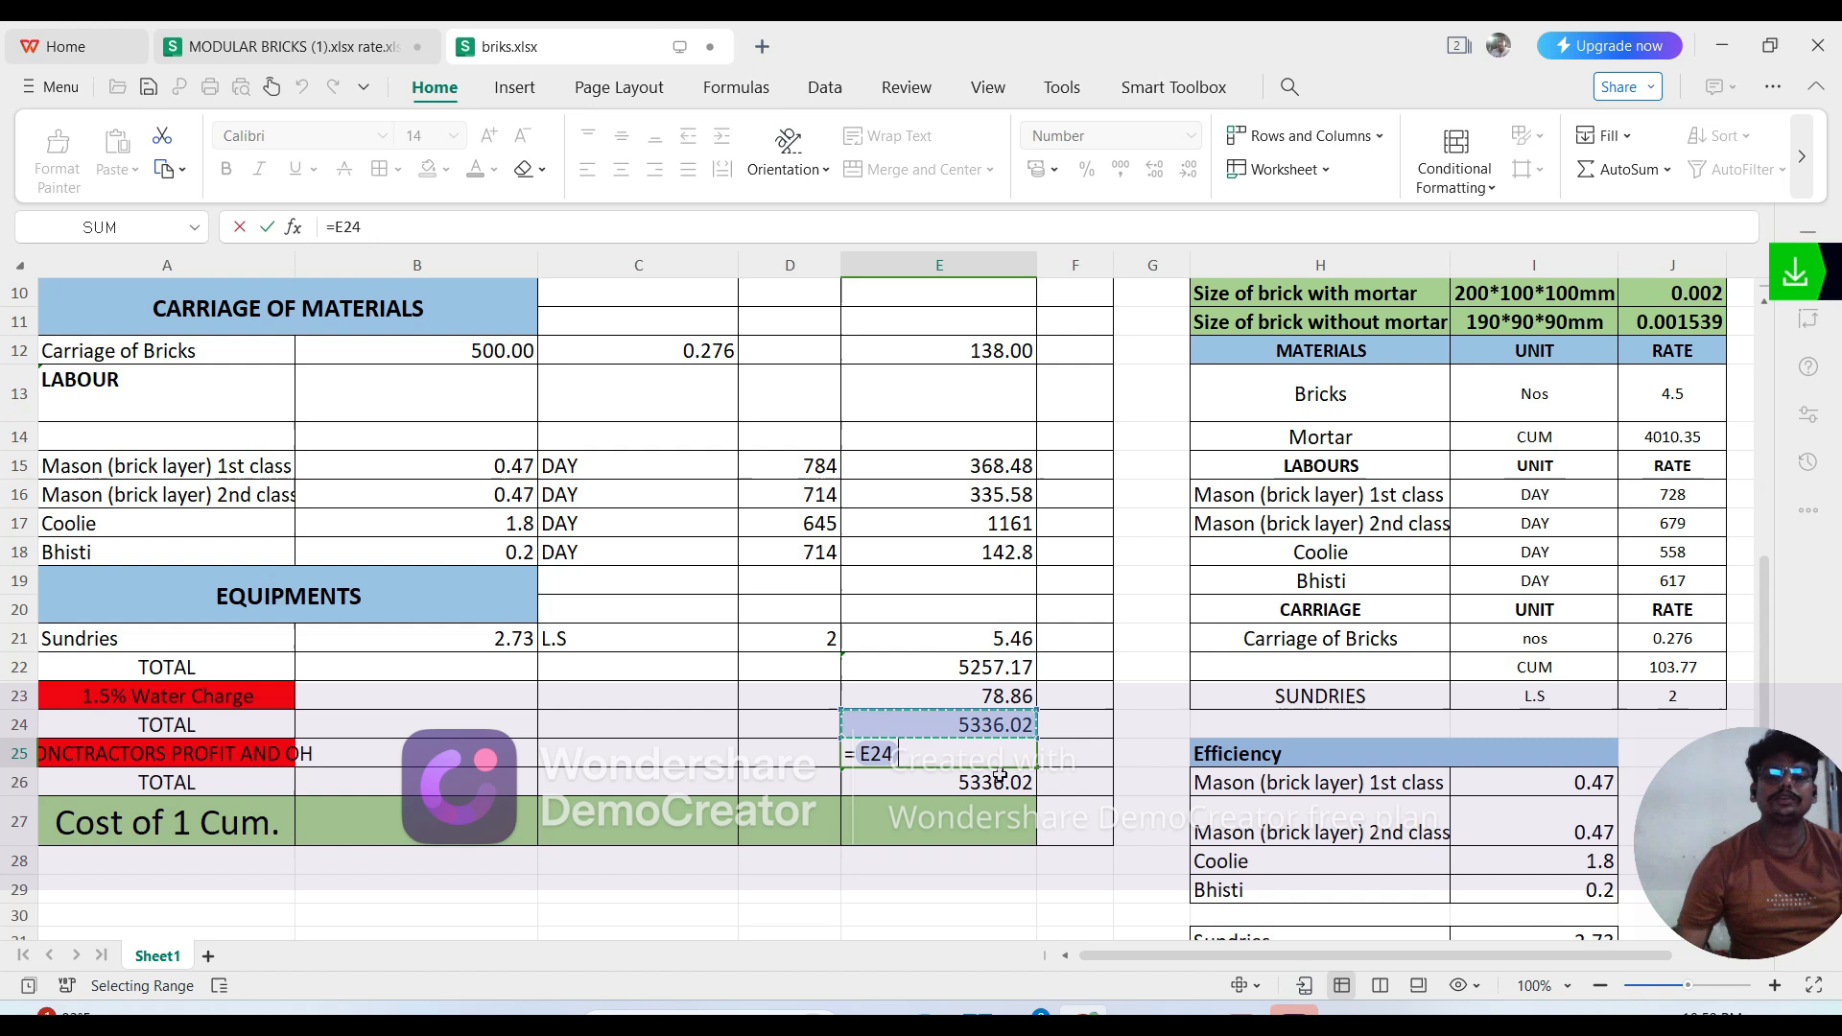
{"action": "type", "text": "*"}
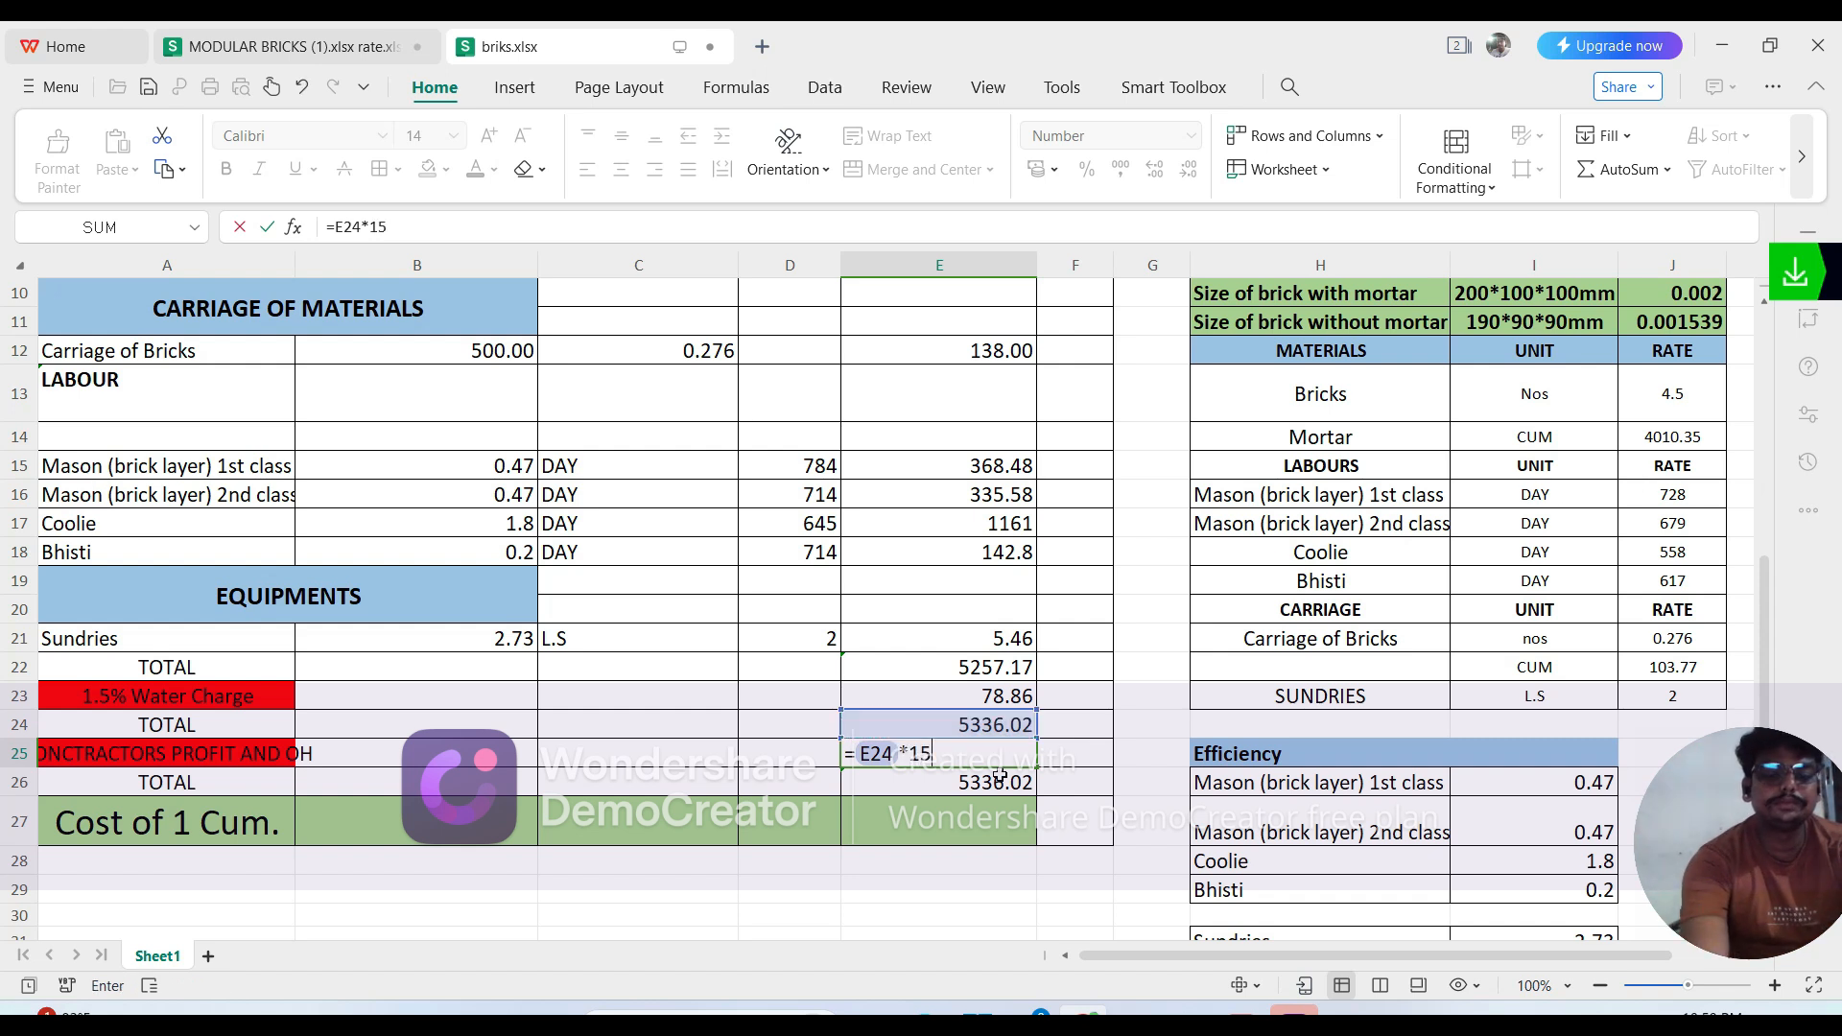
{"action": "key", "text": "Return"}
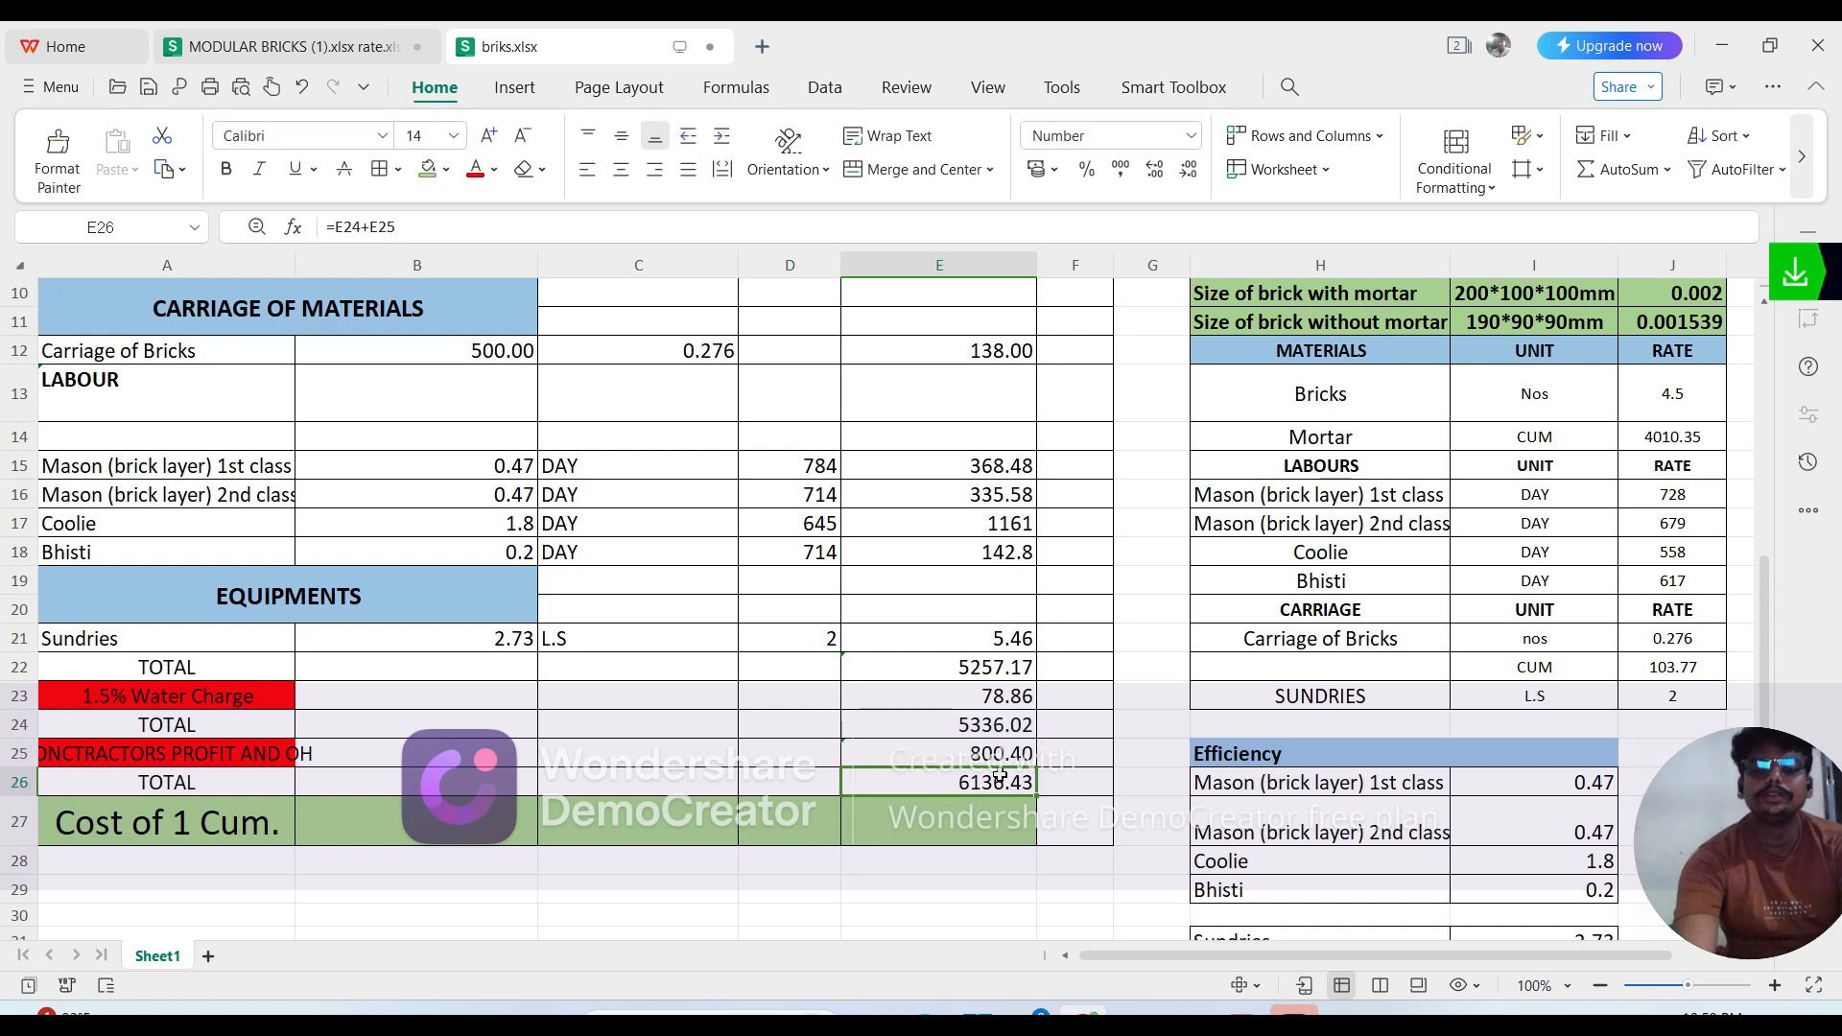
Step: Replace the formula in E26 with =E24+E25 to add the contractor's profit and overhead to the preceding total
{"action": "double_click", "coordinate": [1005, 787]}
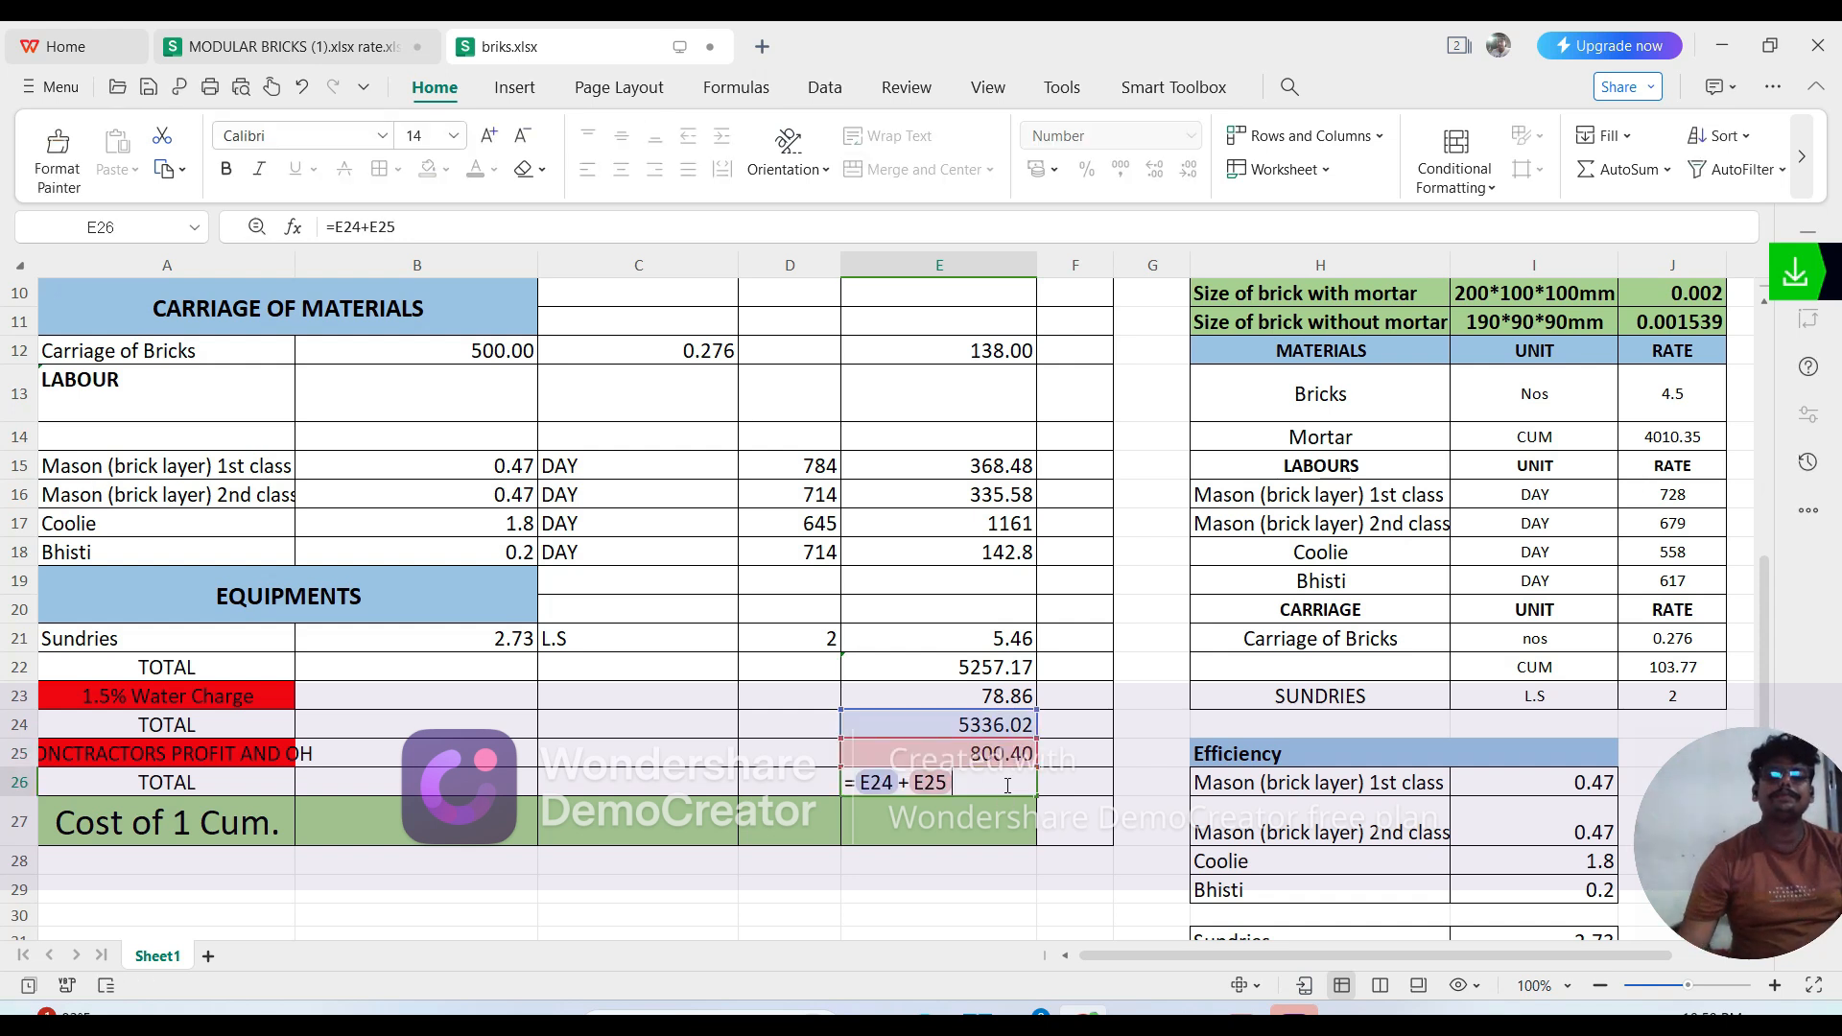
{"action": "key", "text": "BackSpace"}
{"action": "key", "text": "BackSpace"}
{"action": "key", "text": "BackSpace"}
{"action": "key", "text": "BackSpace"}
{"action": "key", "text": "BackSpace"}
{"action": "key", "text": "BackSpace"}
{"action": "key", "text": "BackSpace"}
{"action": "key", "text": "BackSpace"}
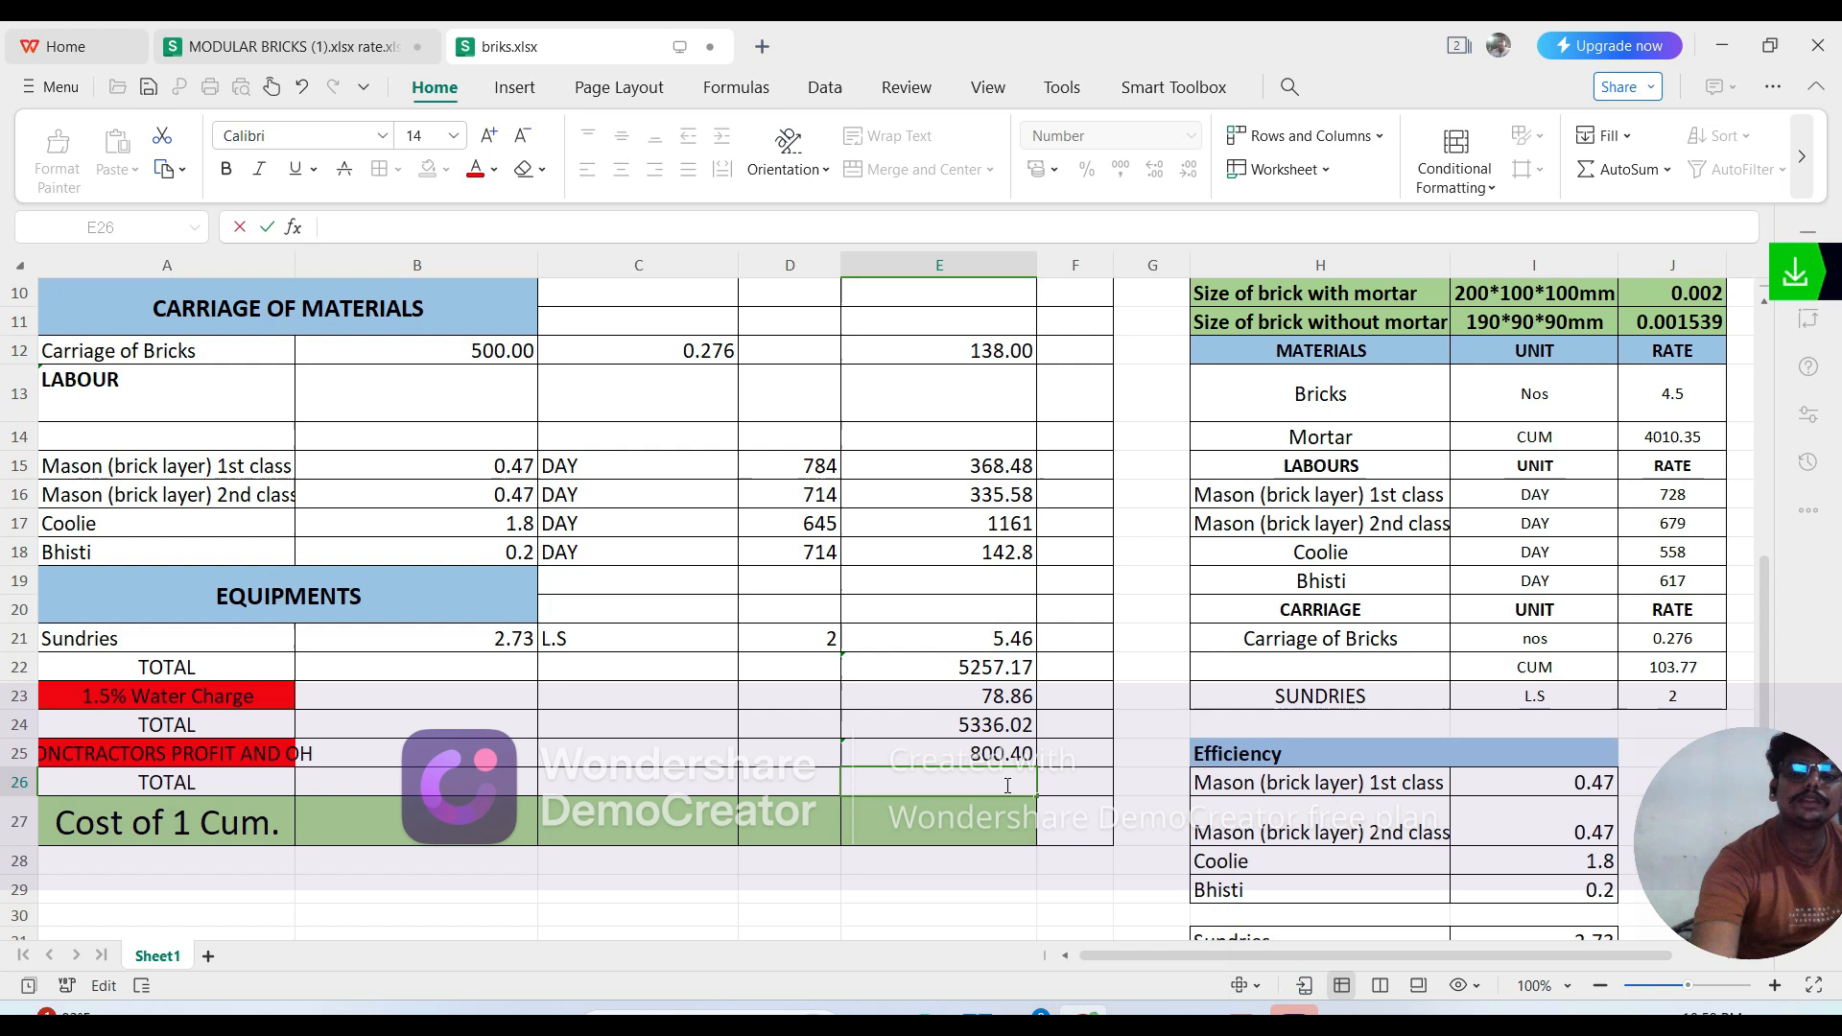
{"action": "type", "text": "="}
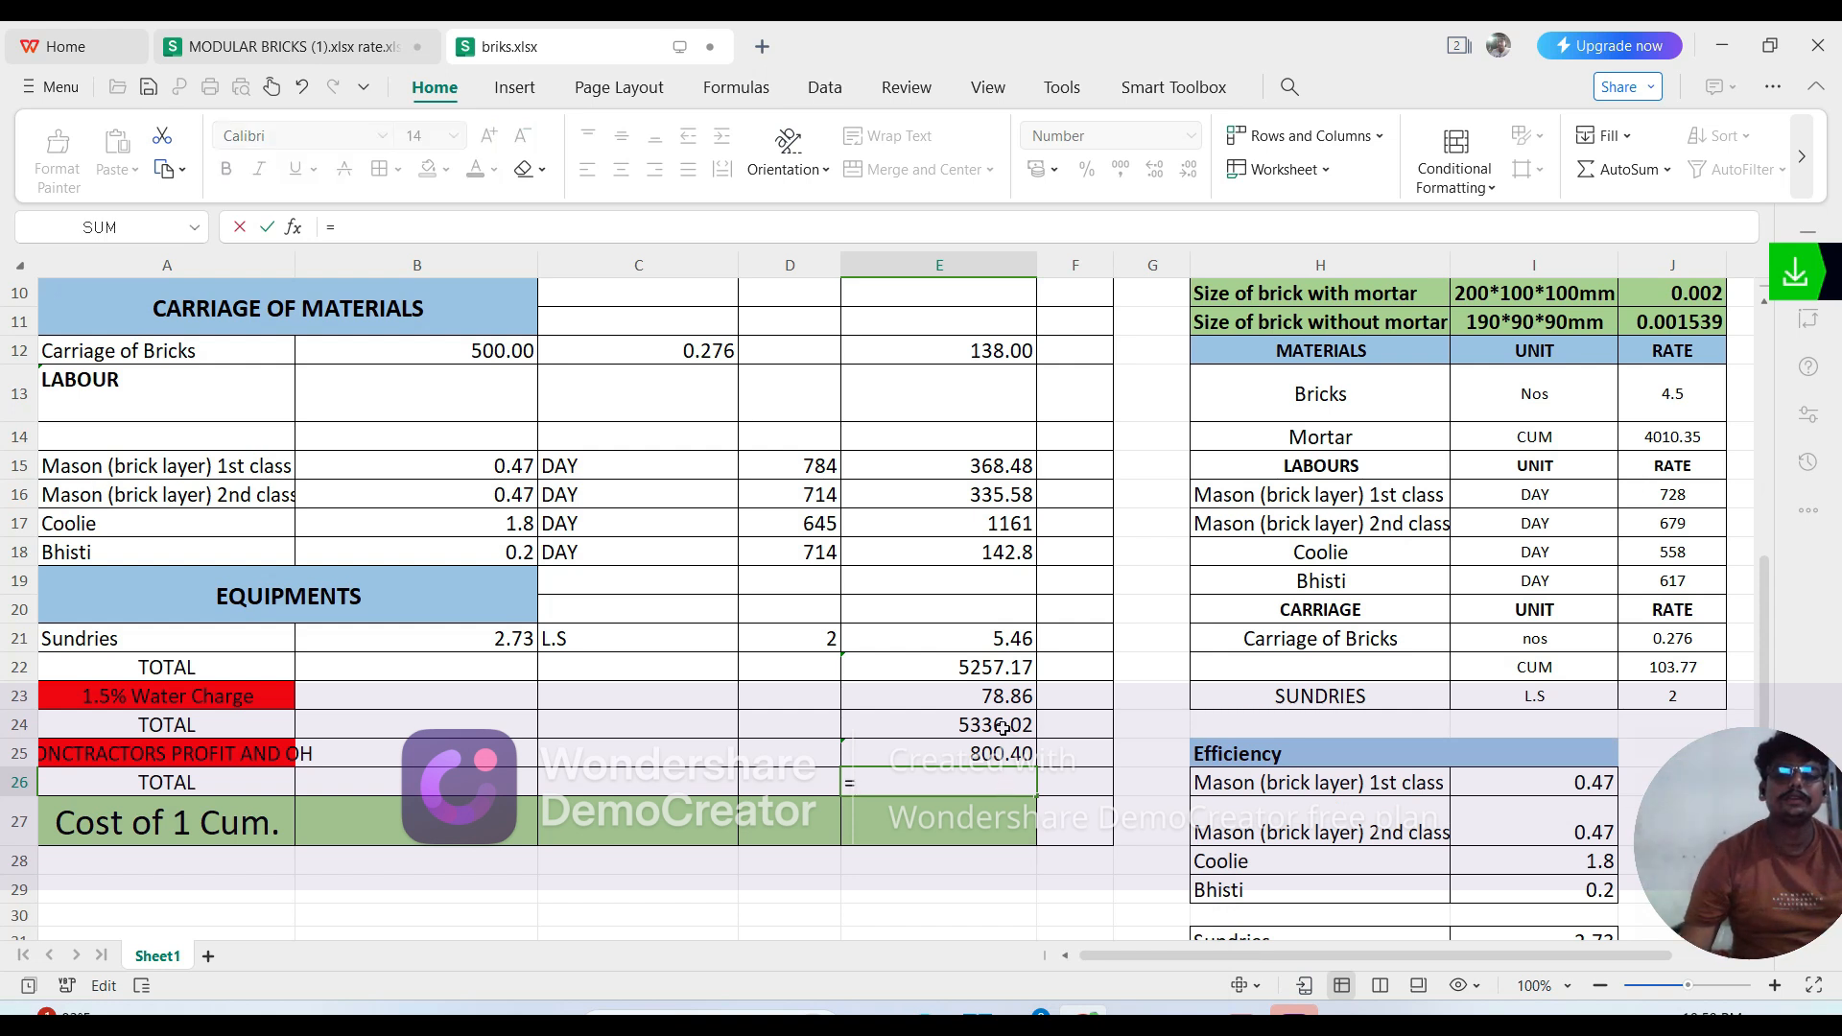
{"action": "left_click", "coordinate": [1002, 729]}
{"action": "type", "text": "+"}
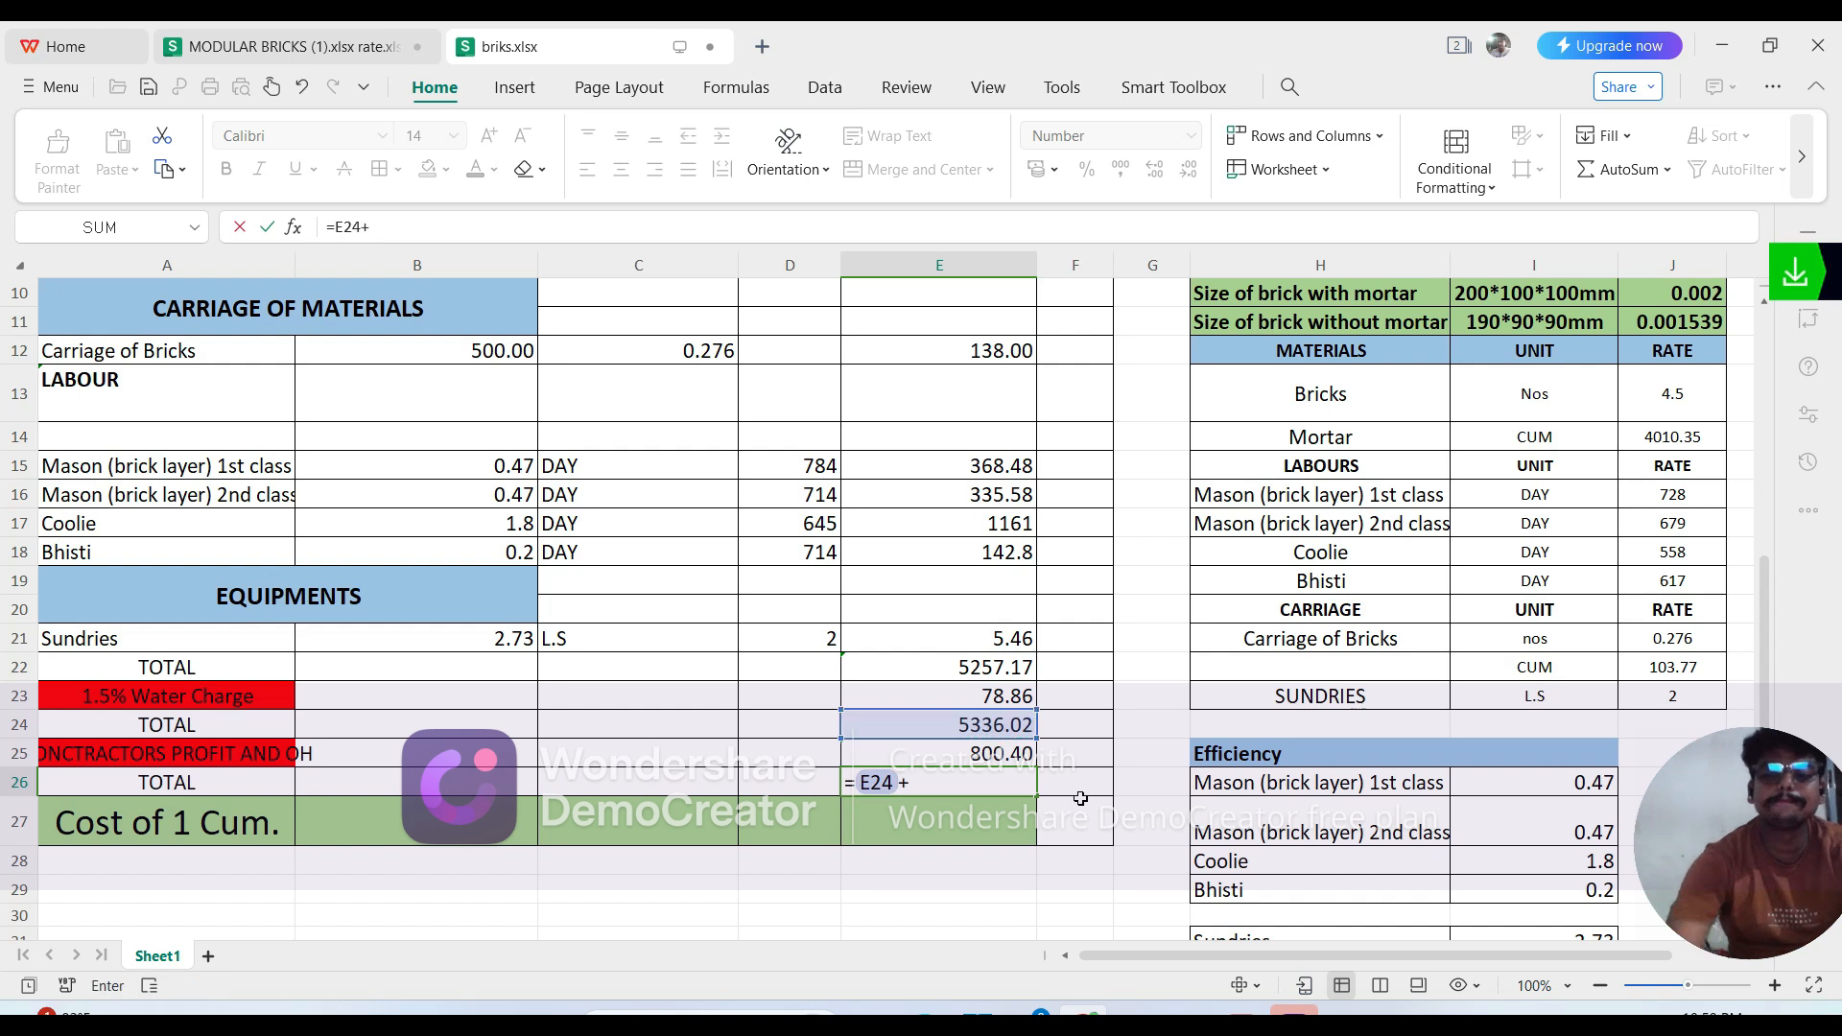
{"action": "left_click", "coordinate": [998, 754]}
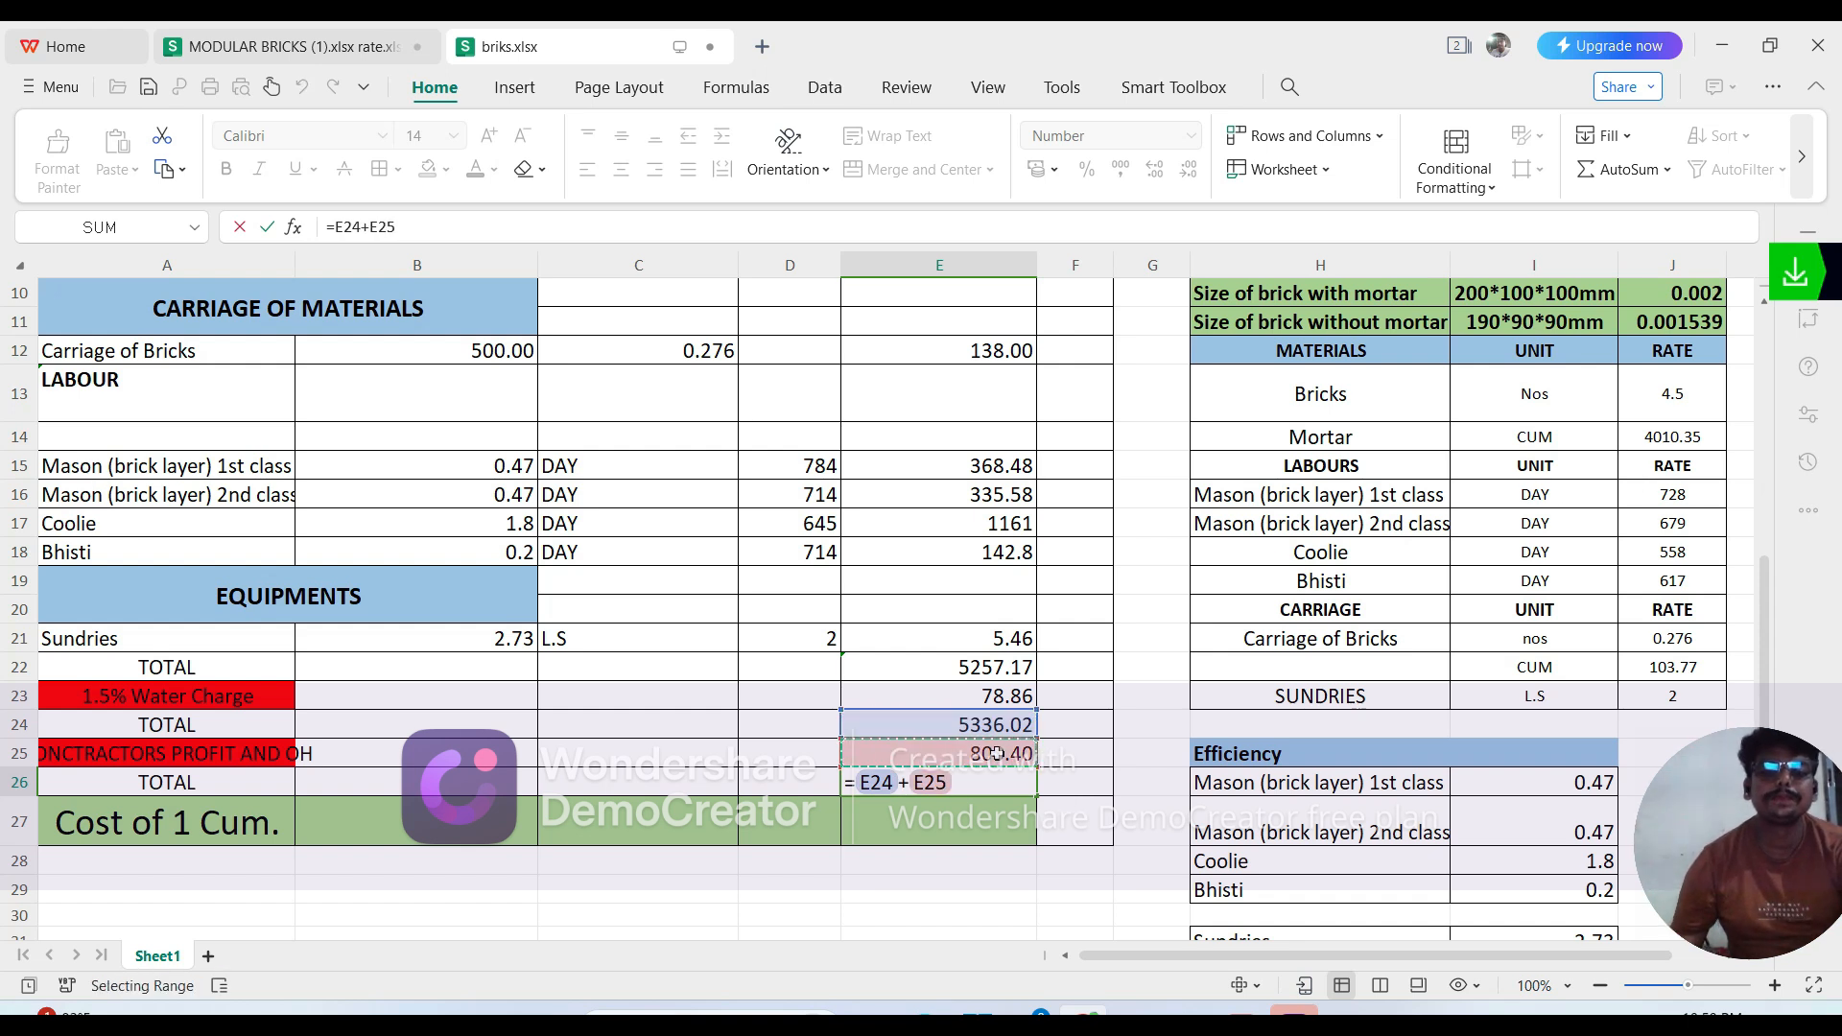
{"action": "key", "text": "Return"}
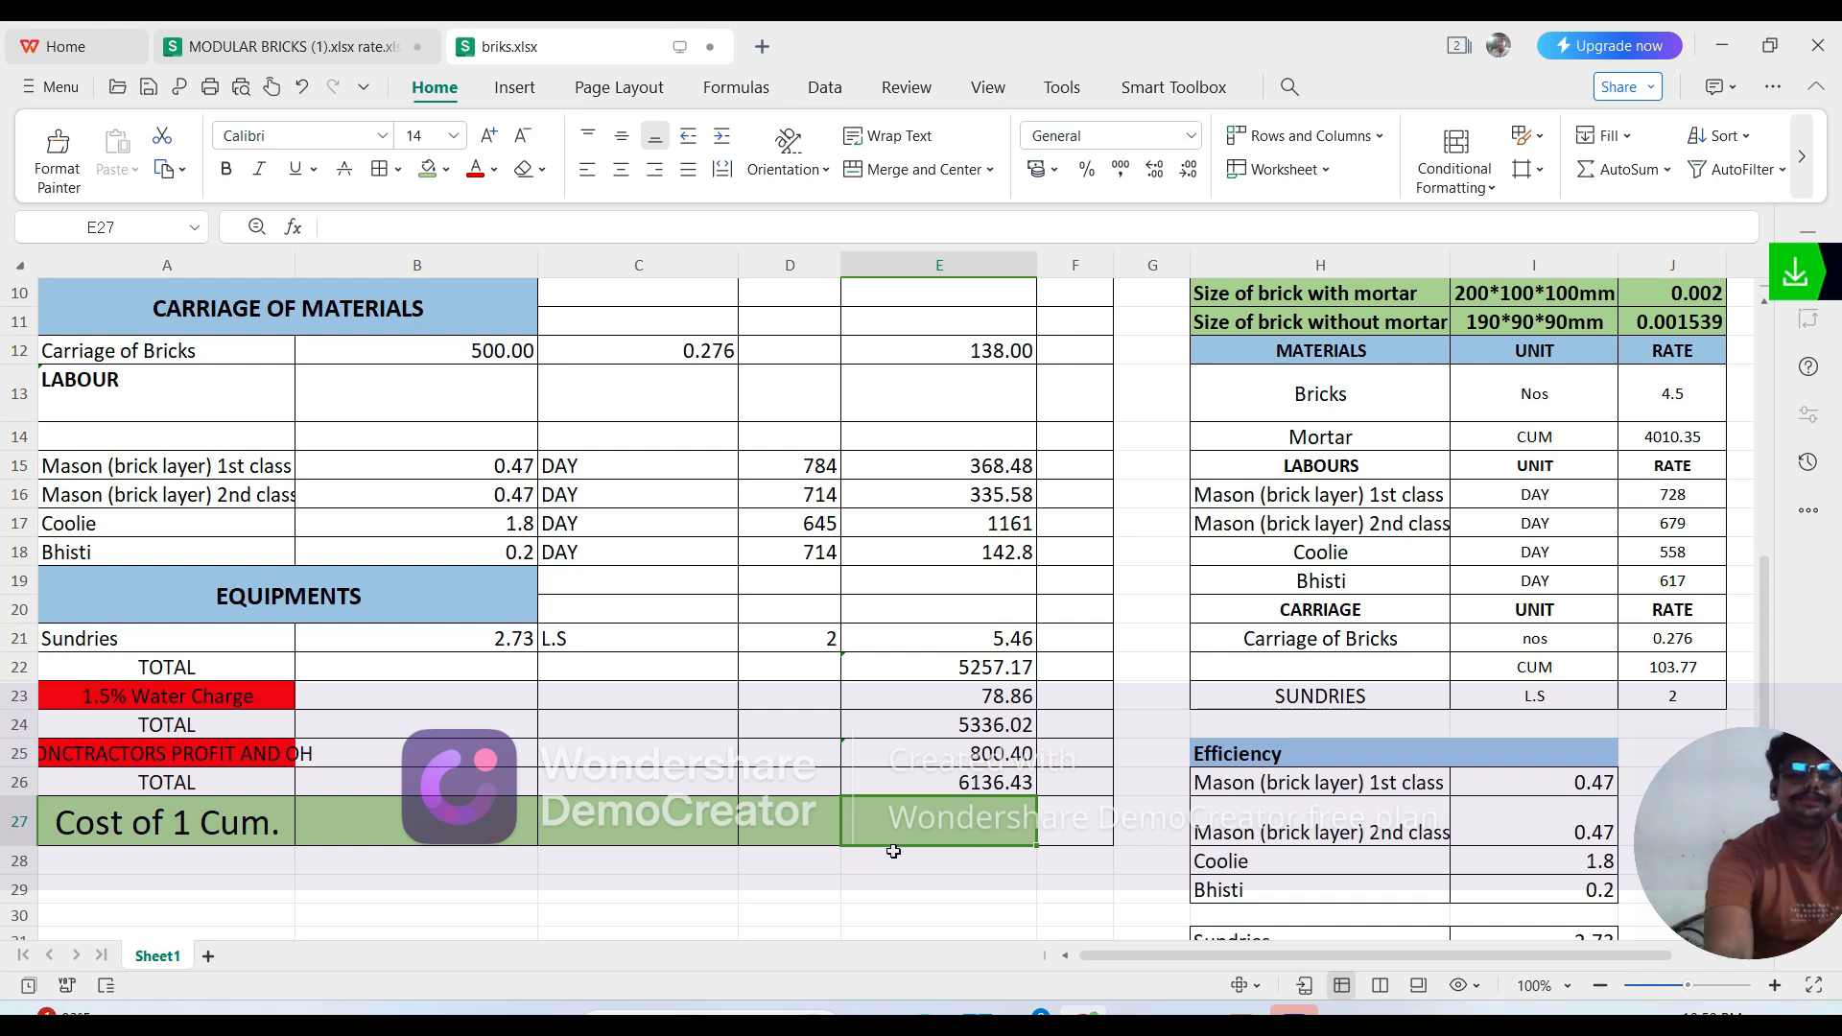
Step: Enter 6136 in E27 as the rounded cost of 1 cum of brickwork
{"action": "type", "text": "6136"}
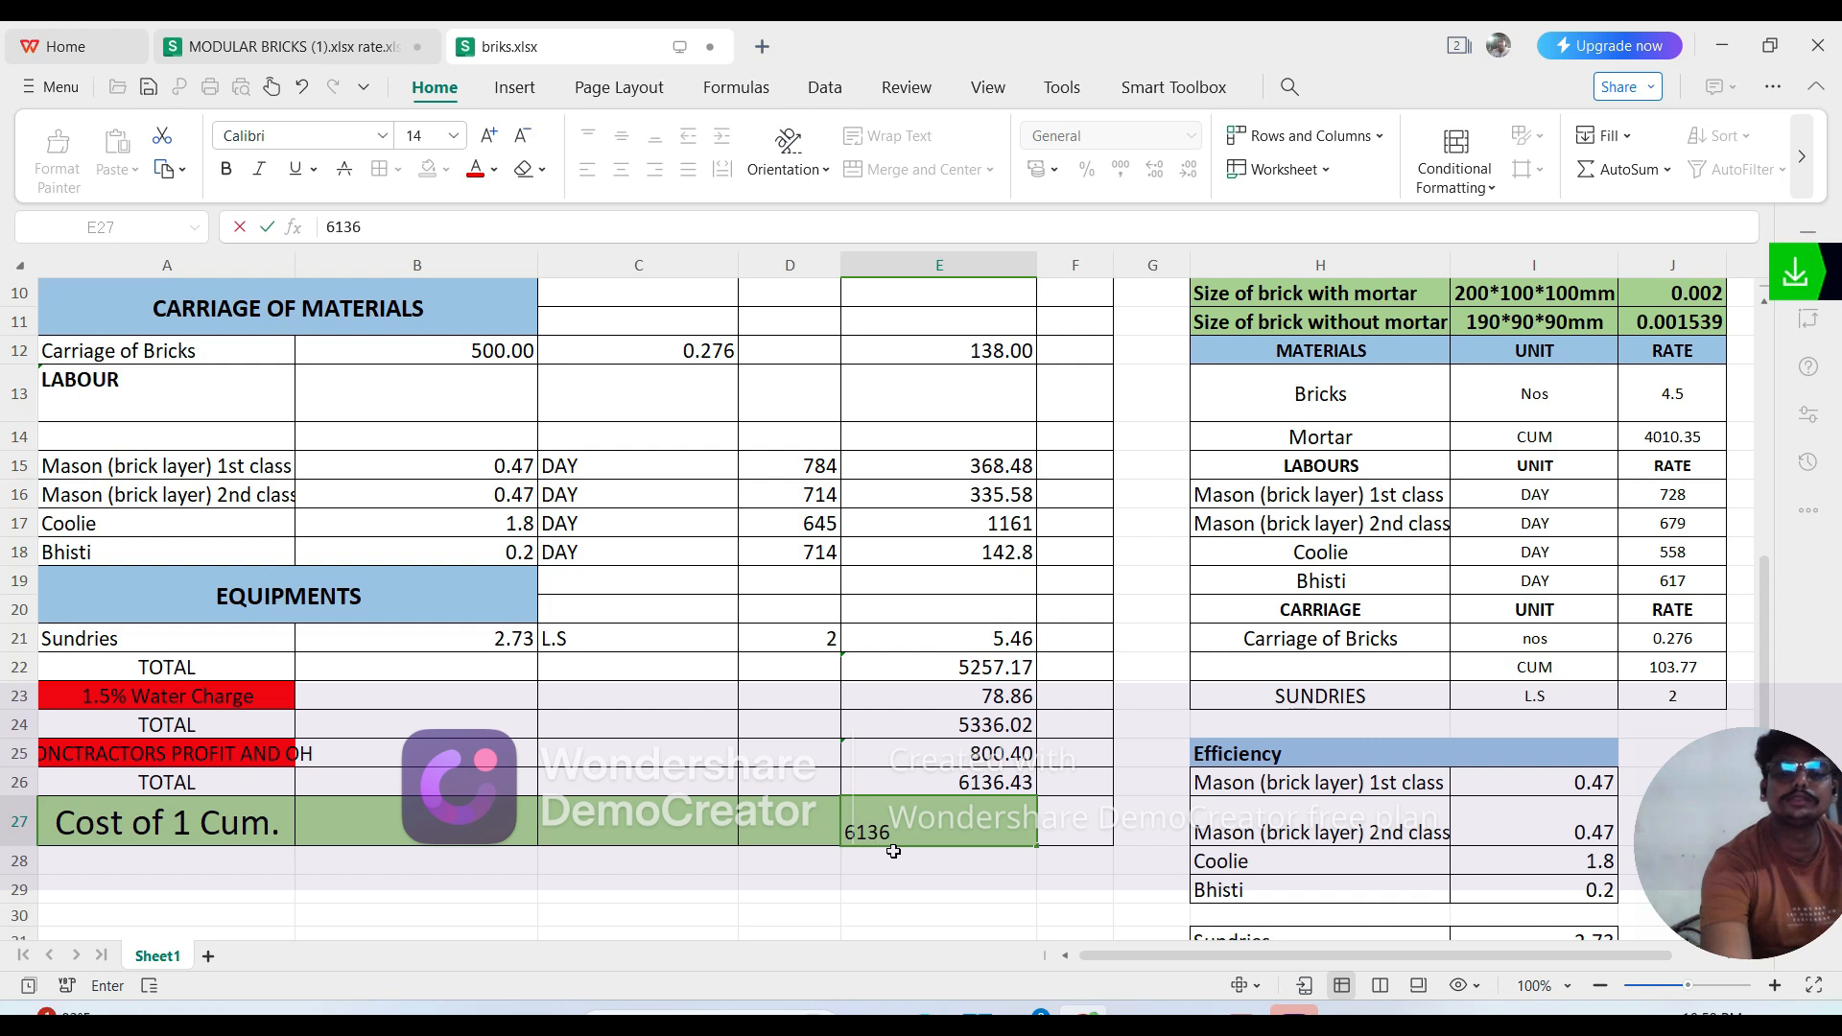
{"action": "key", "text": "Return"}
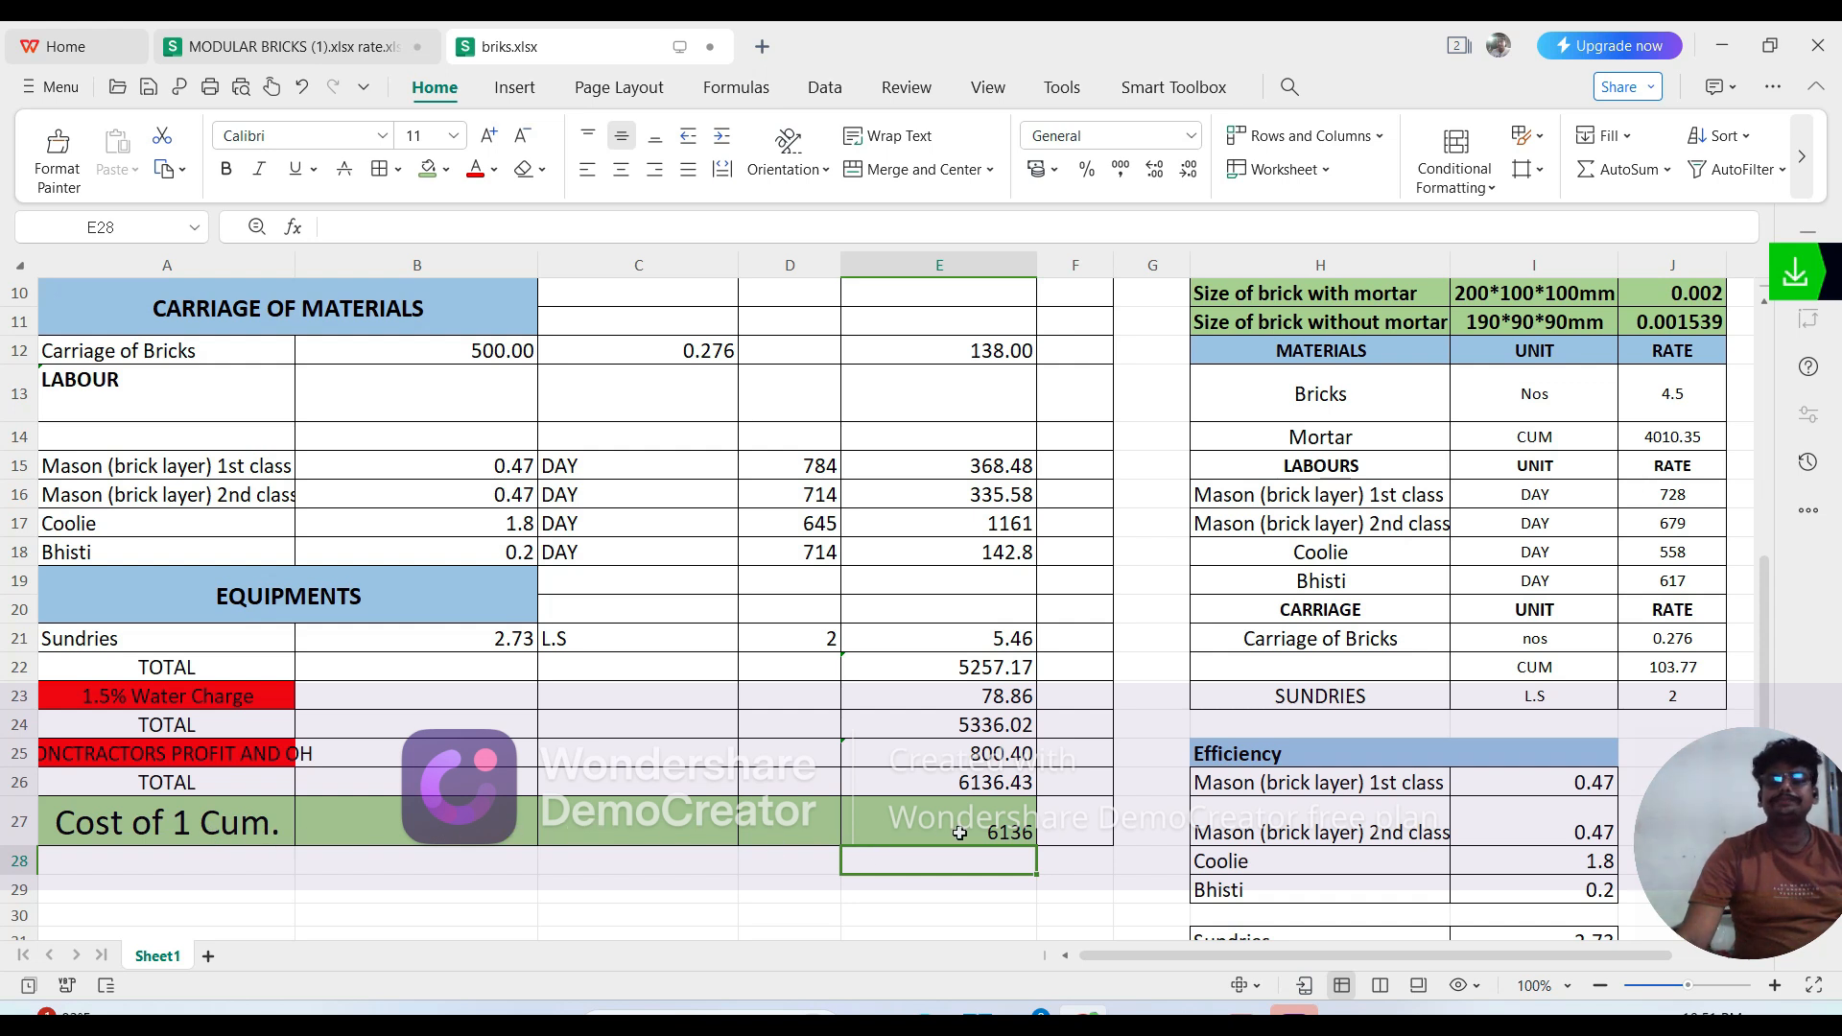
Step: Review the completed brickwork rate analysis from the title and material rows to the final cost, including the reference rate and efficiency tables
{"action": "scroll", "coordinate": [418, 892], "scroll_direction": "up", "scroll_amount": 3}
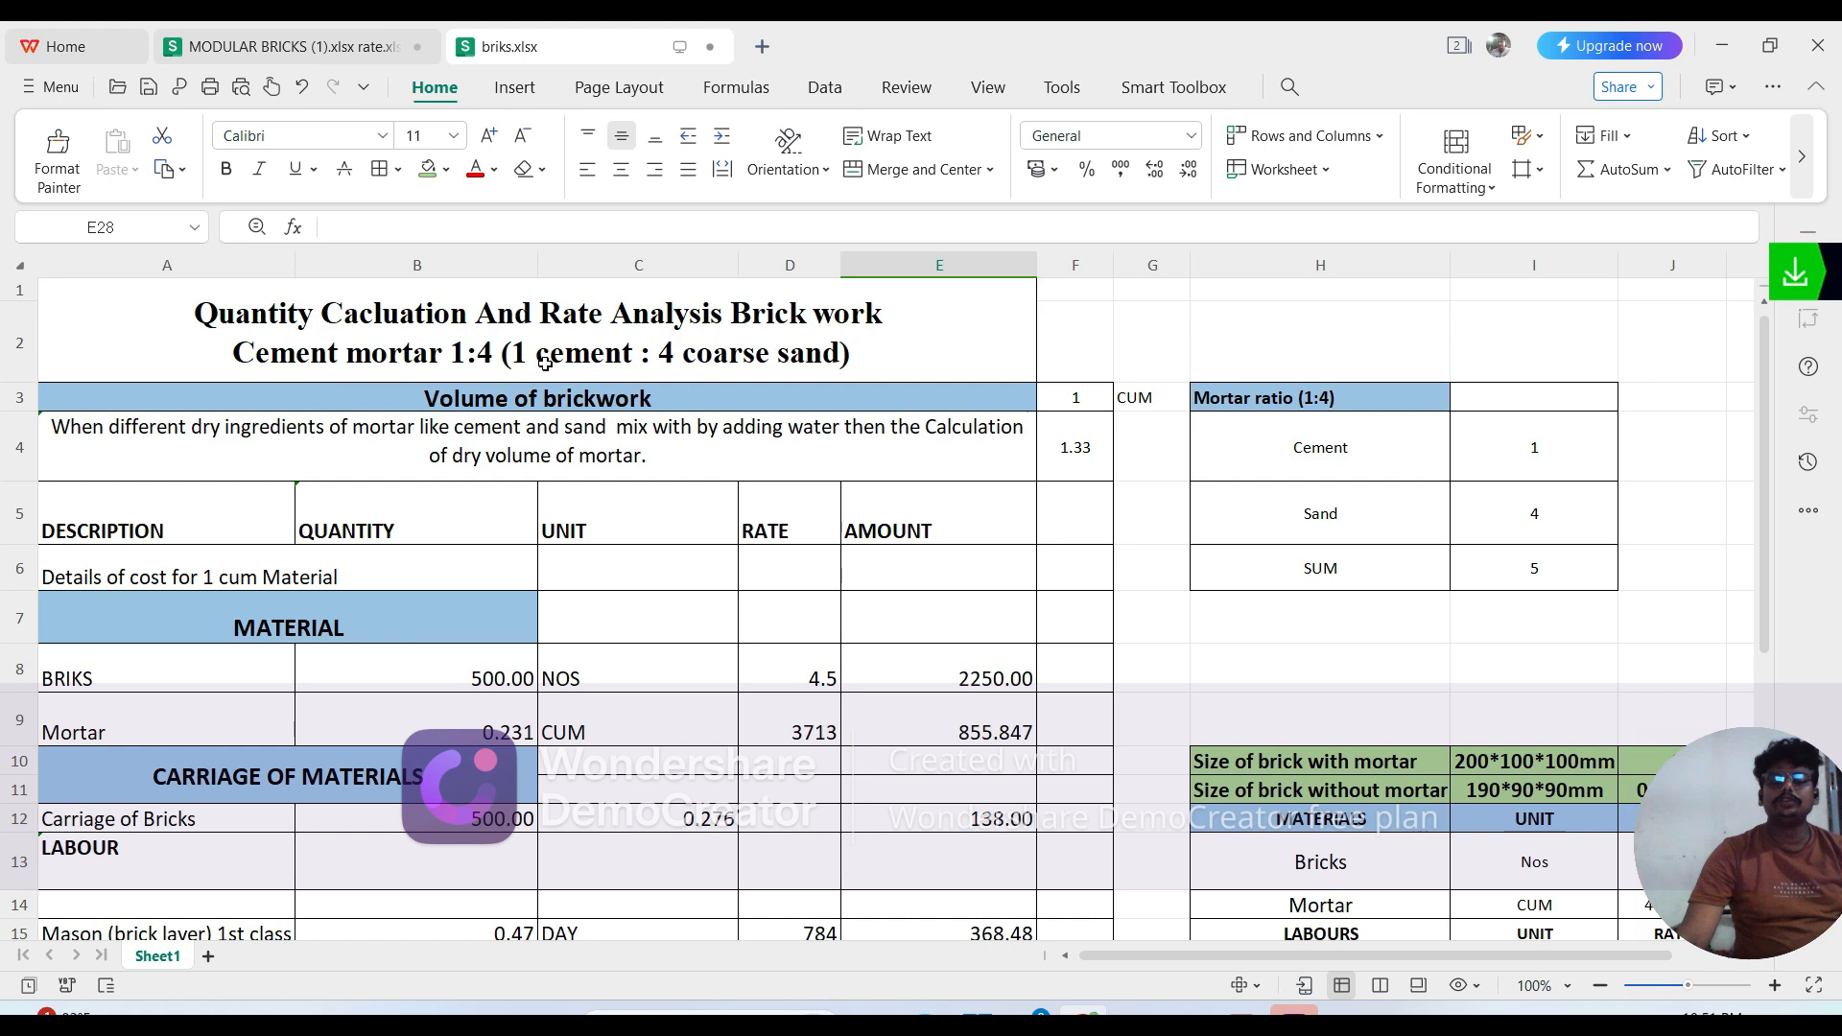
{"action": "scroll", "coordinate": [581, 495], "scroll_direction": "down", "scroll_amount": 1}
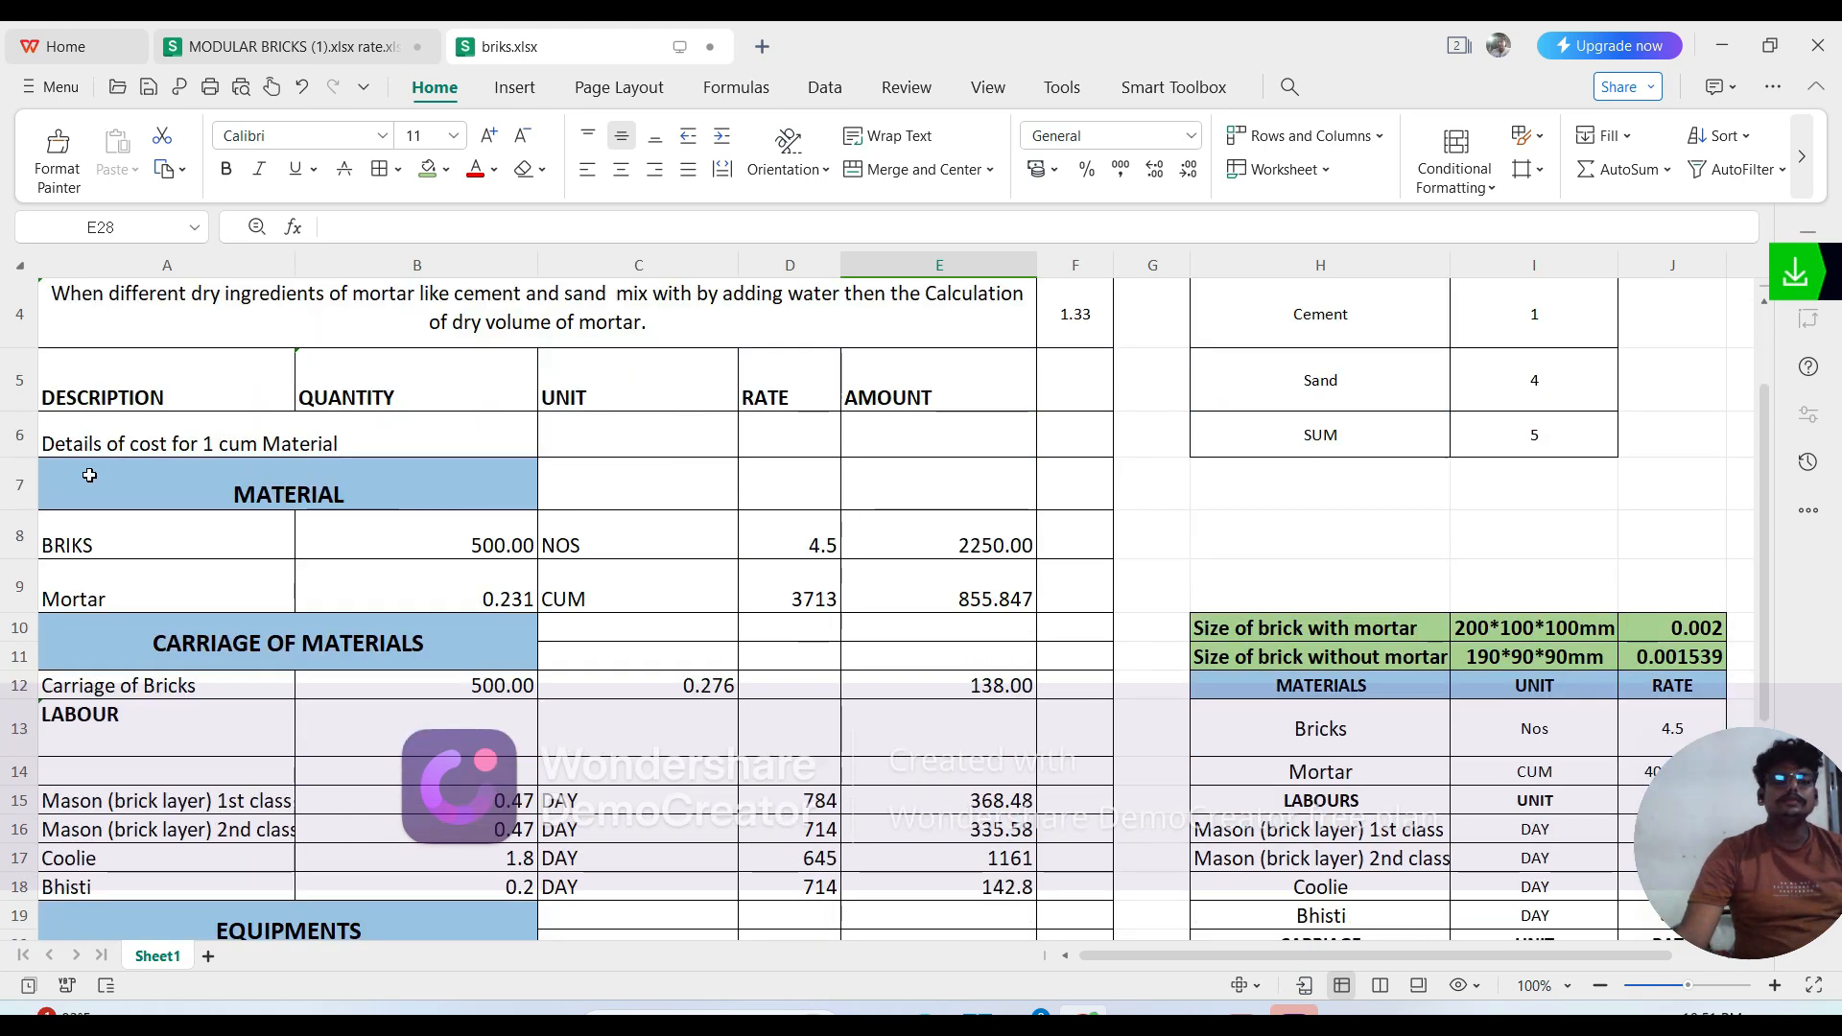
{"action": "scroll", "coordinate": [152, 475], "scroll_direction": "down", "scroll_amount": 1}
{"action": "scroll", "coordinate": [317, 508], "scroll_direction": "down", "scroll_amount": 1}
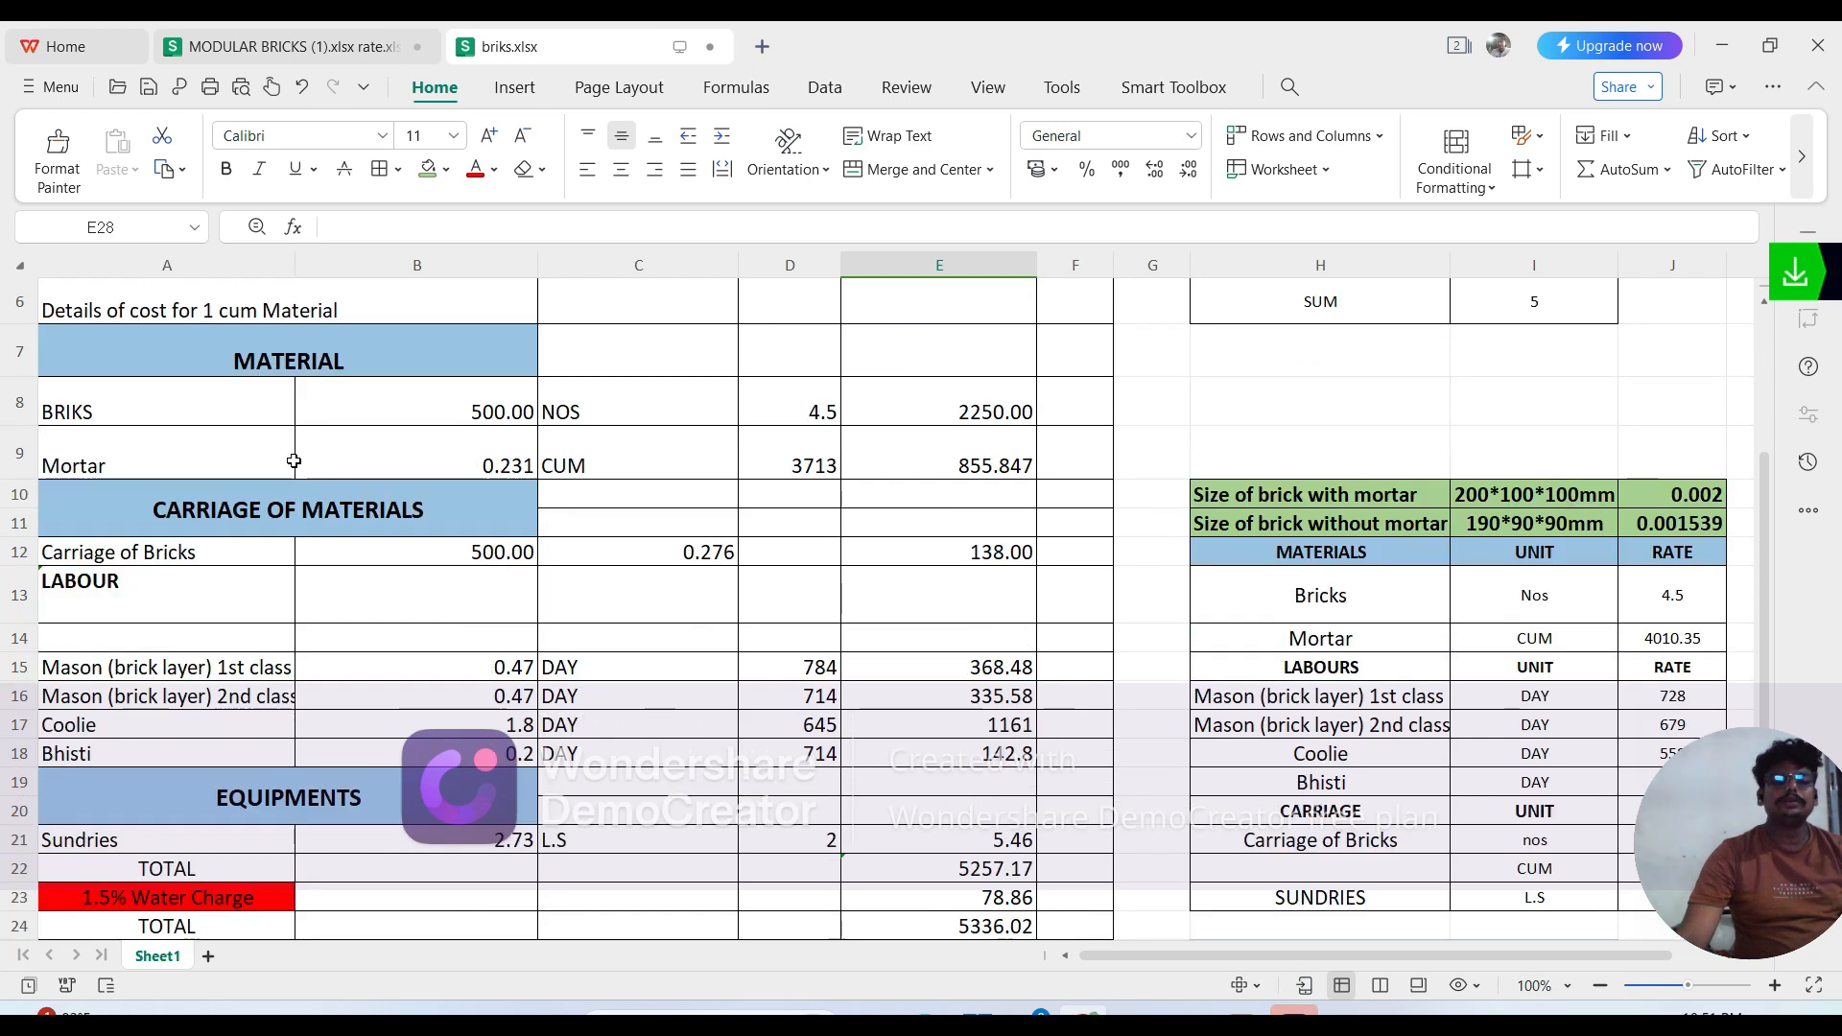
{"action": "scroll", "coordinate": [288, 556], "scroll_direction": "down", "scroll_amount": 4}
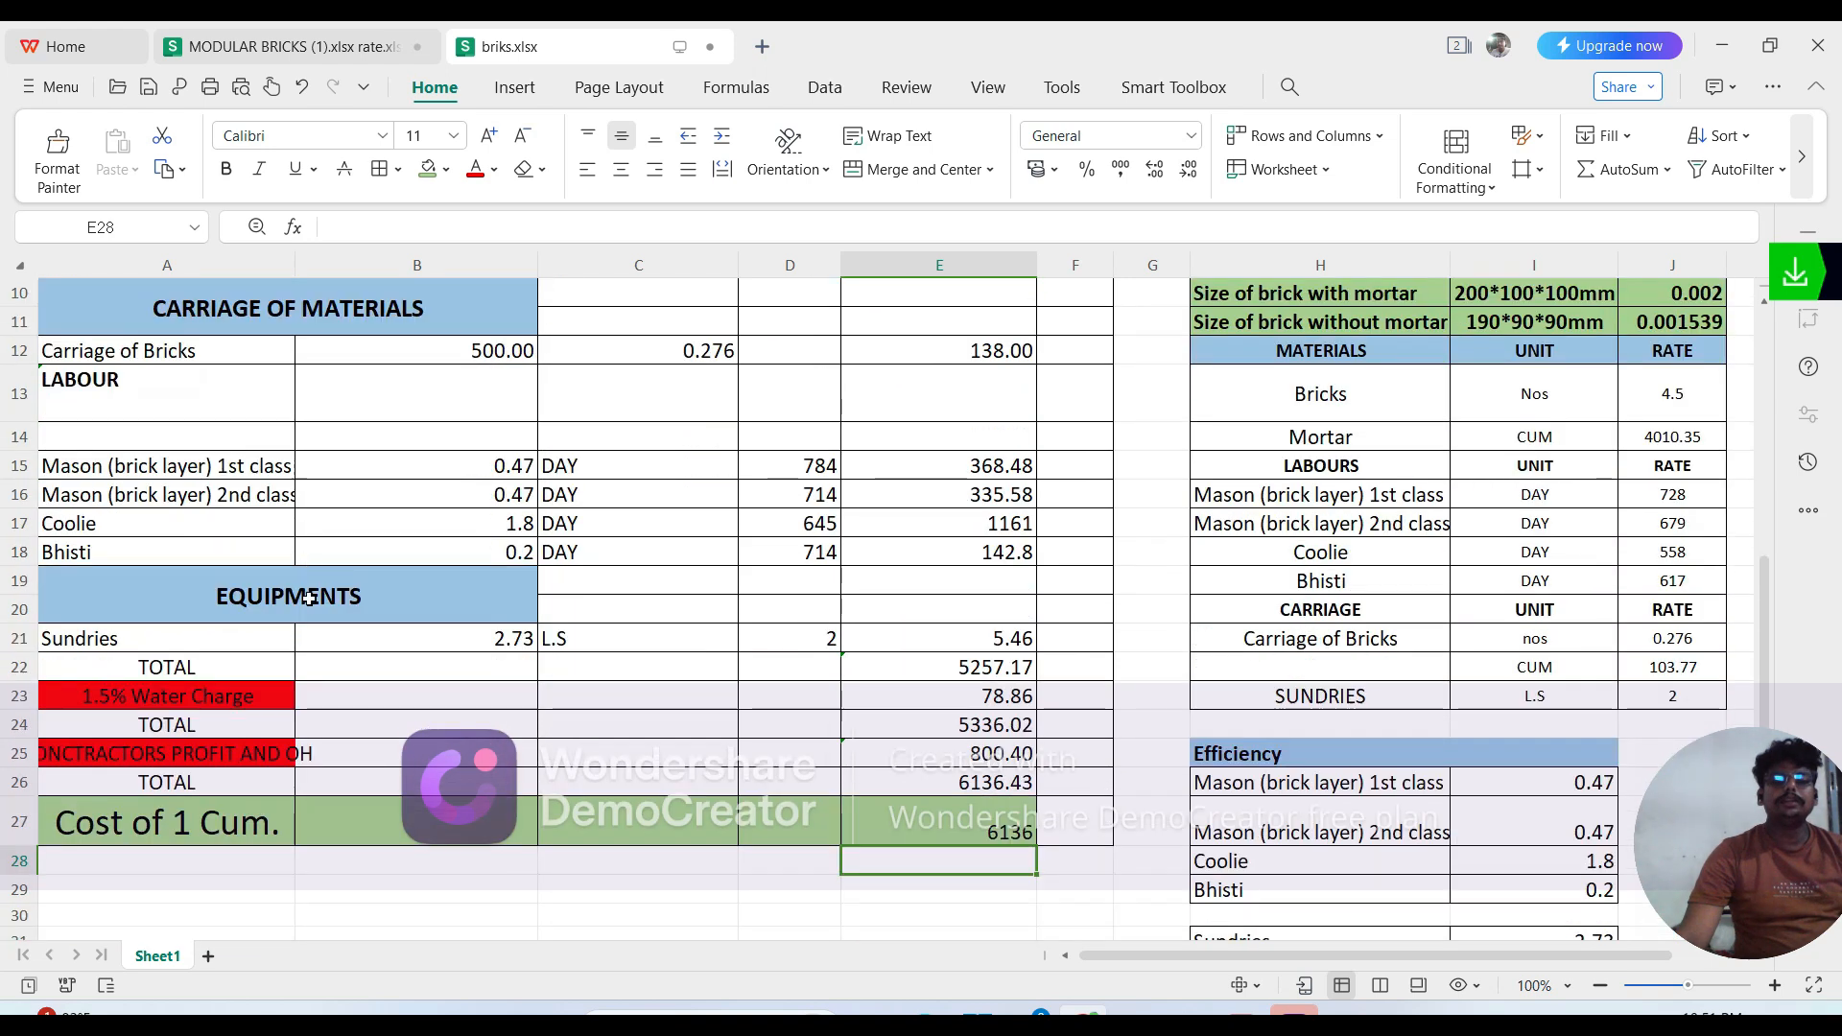
{"action": "scroll", "coordinate": [314, 599], "scroll_direction": "down", "scroll_amount": 1}
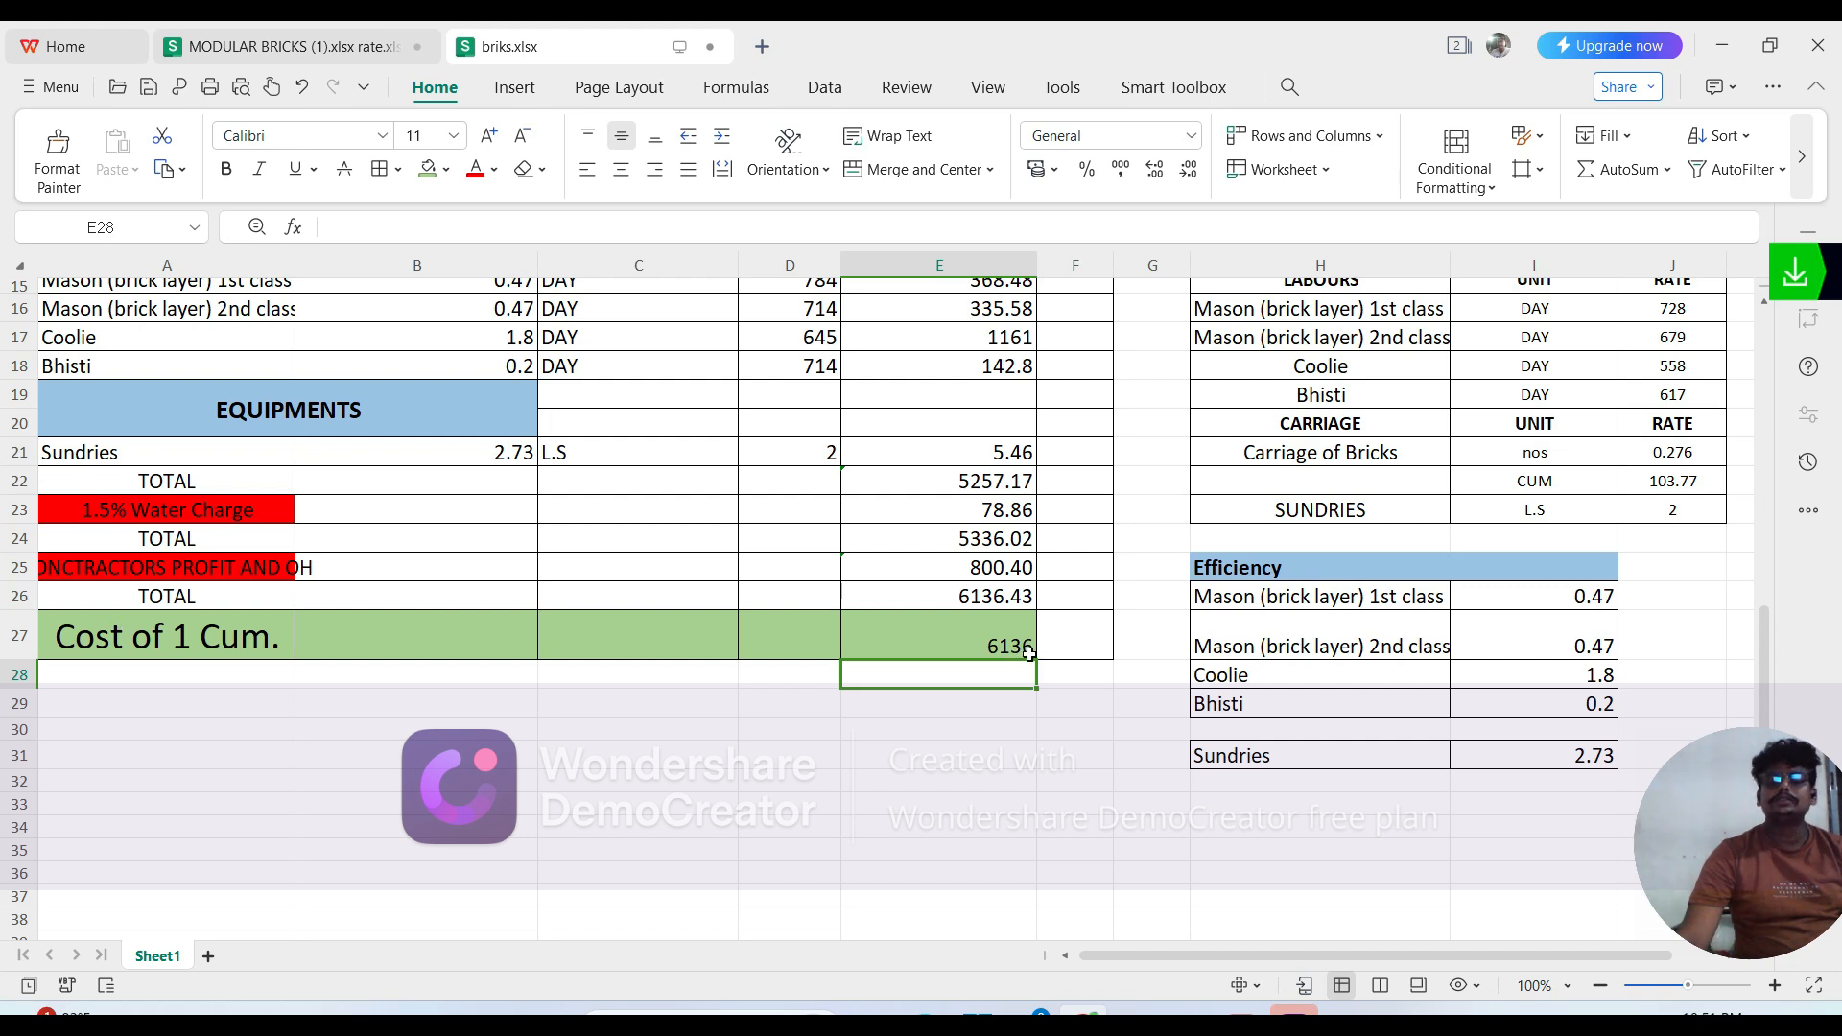
{"action": "scroll", "coordinate": [1028, 653], "scroll_direction": "up", "scroll_amount": 3}
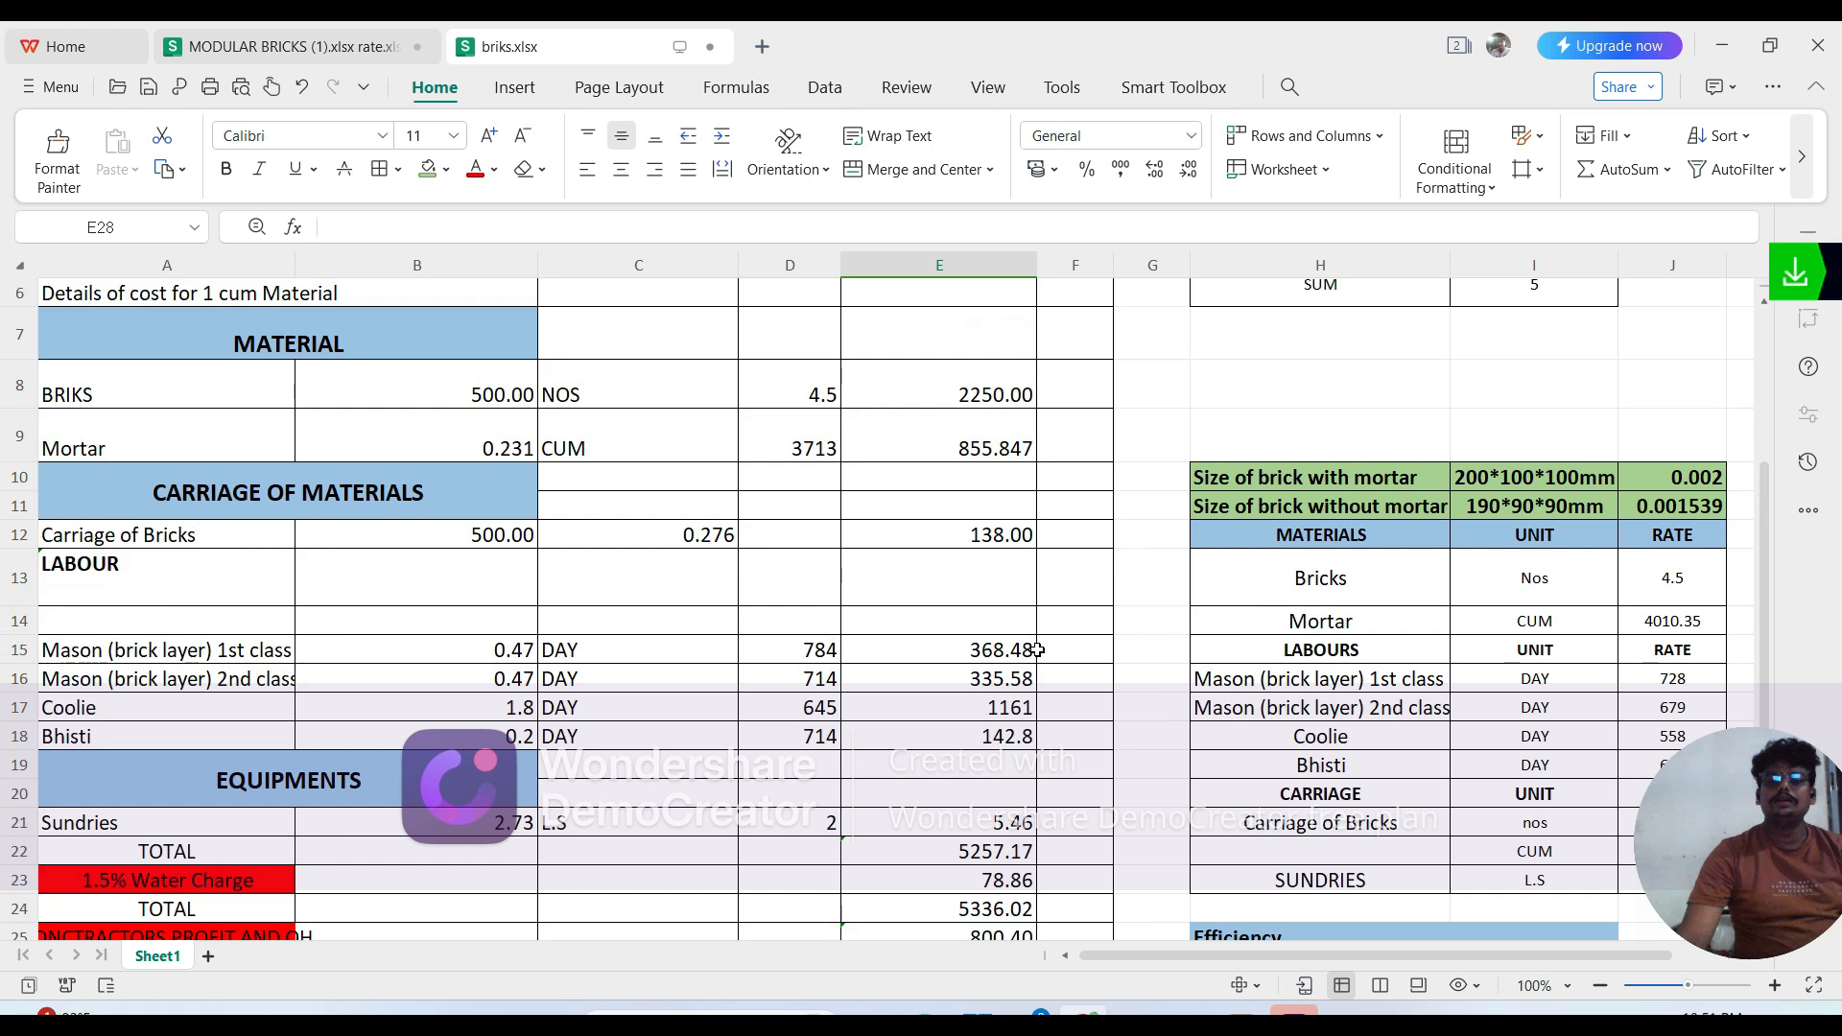
{"action": "scroll", "coordinate": [1029, 608], "scroll_direction": "up", "scroll_amount": 3}
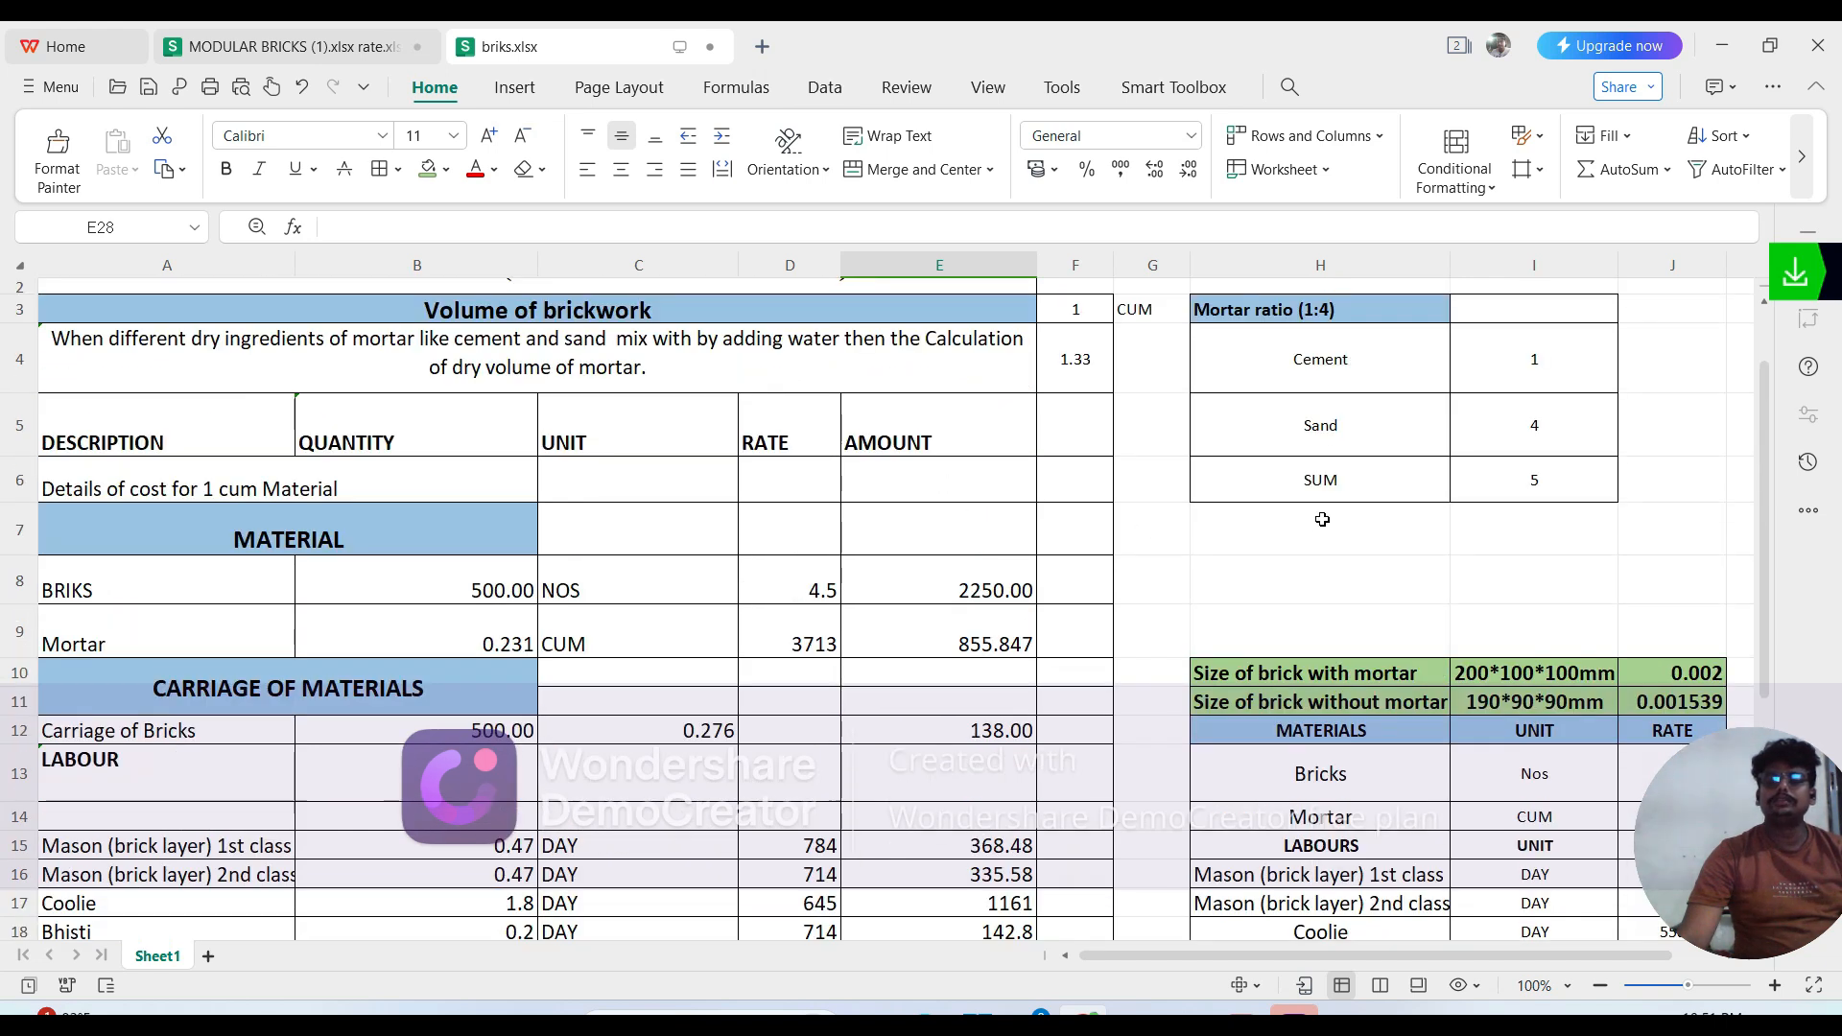
{"action": "scroll", "coordinate": [846, 510], "scroll_direction": "down", "scroll_amount": 1}
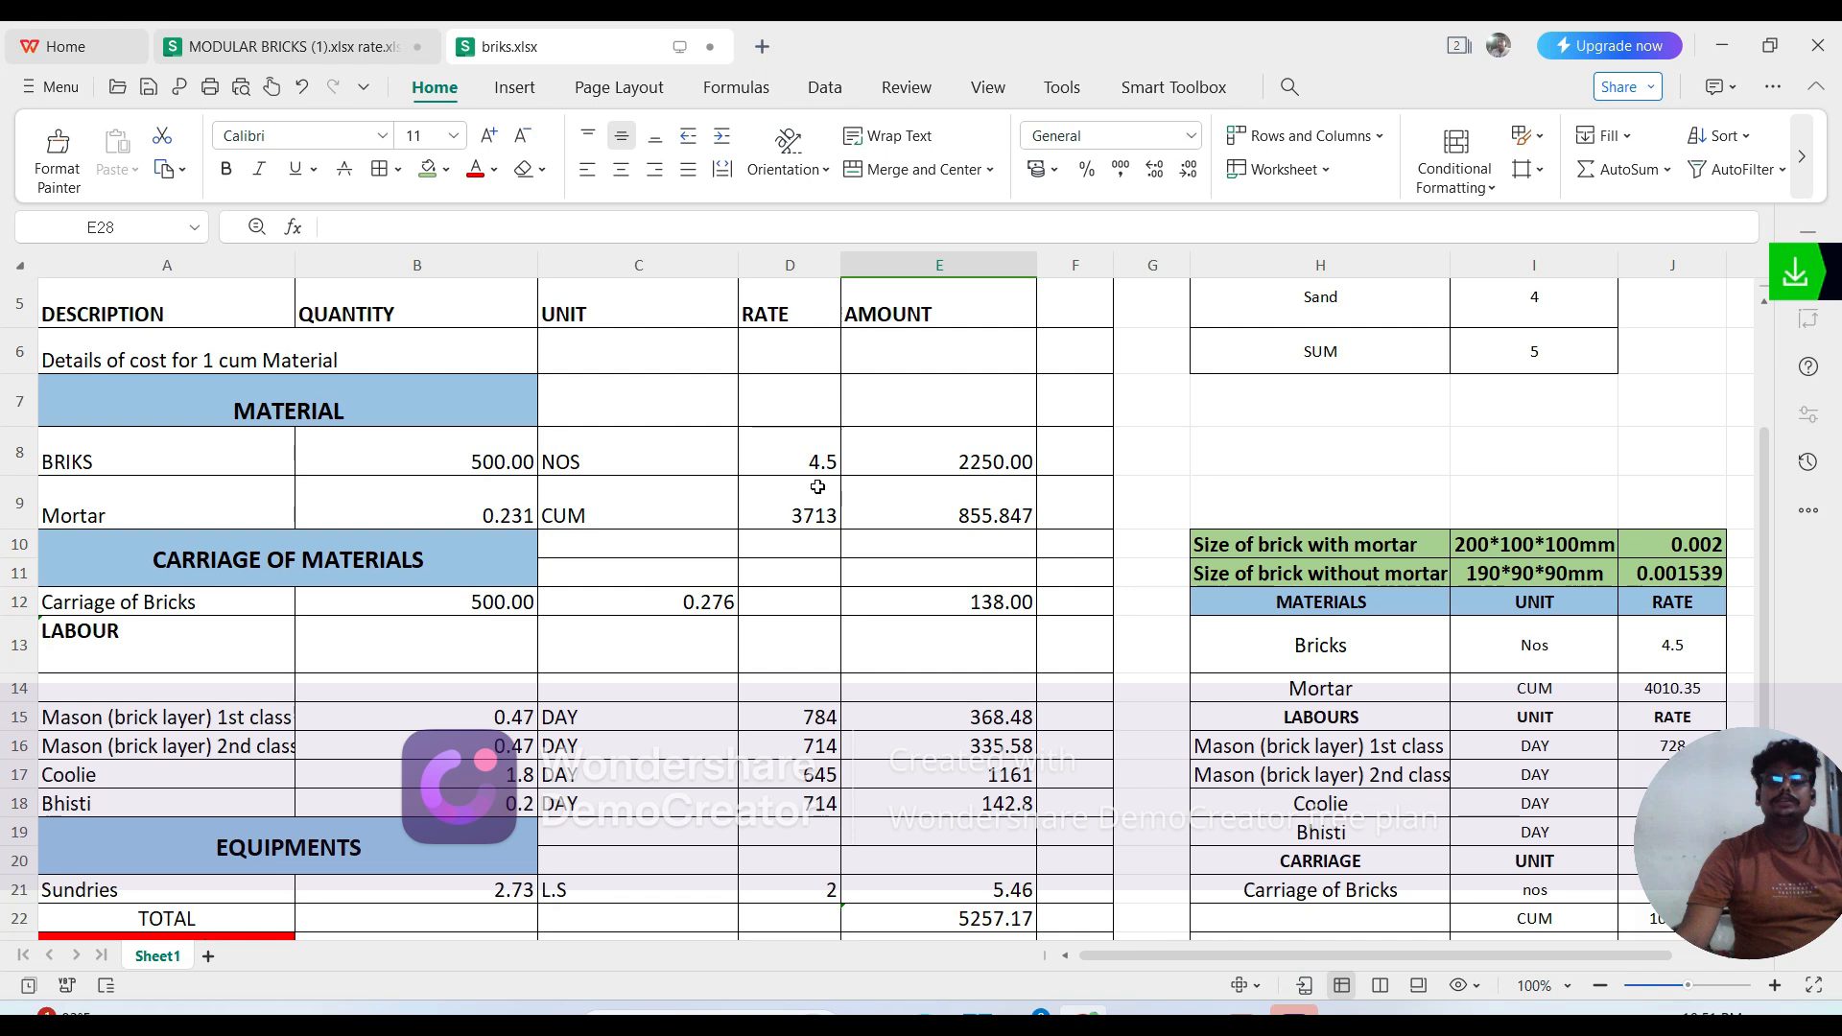
{"action": "scroll", "coordinate": [818, 488], "scroll_direction": "up", "scroll_amount": 1}
{"action": "scroll", "coordinate": [817, 487], "scroll_direction": "up", "scroll_amount": 1}
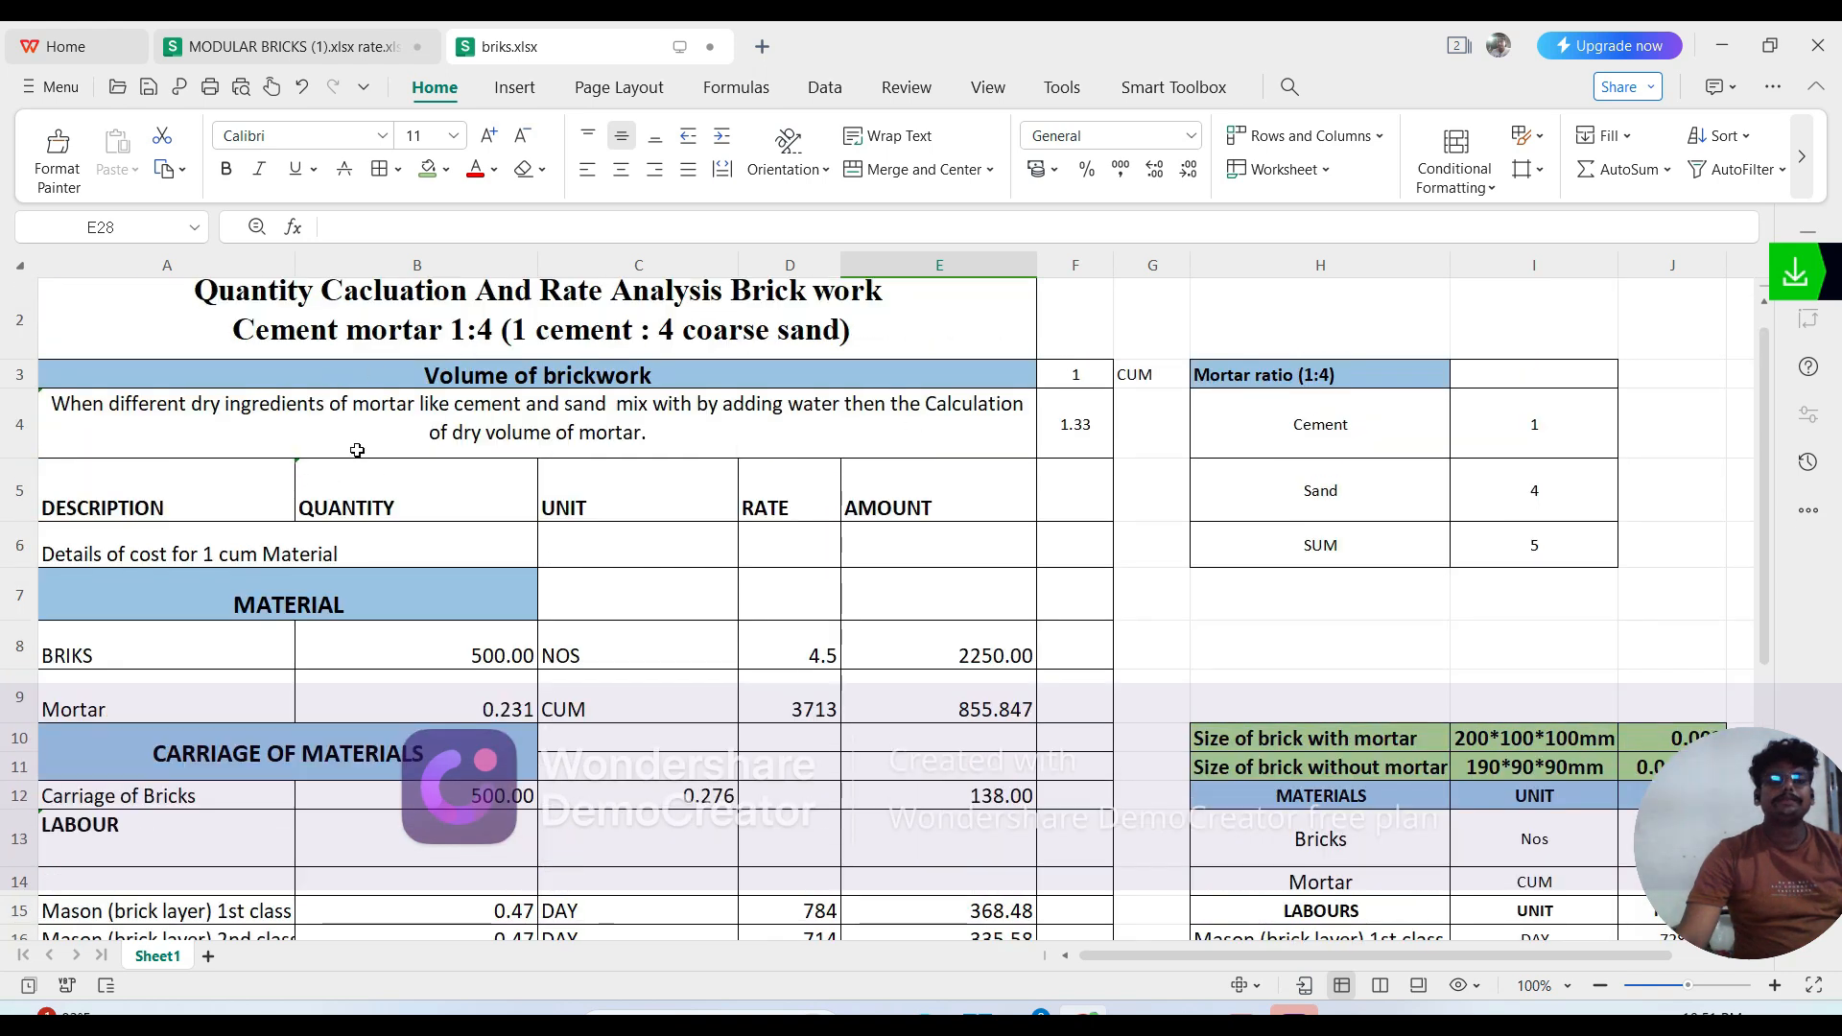
{"action": "scroll", "coordinate": [401, 499], "scroll_direction": "down", "scroll_amount": 1}
{"action": "scroll", "coordinate": [498, 501], "scroll_direction": "up", "scroll_amount": 1}
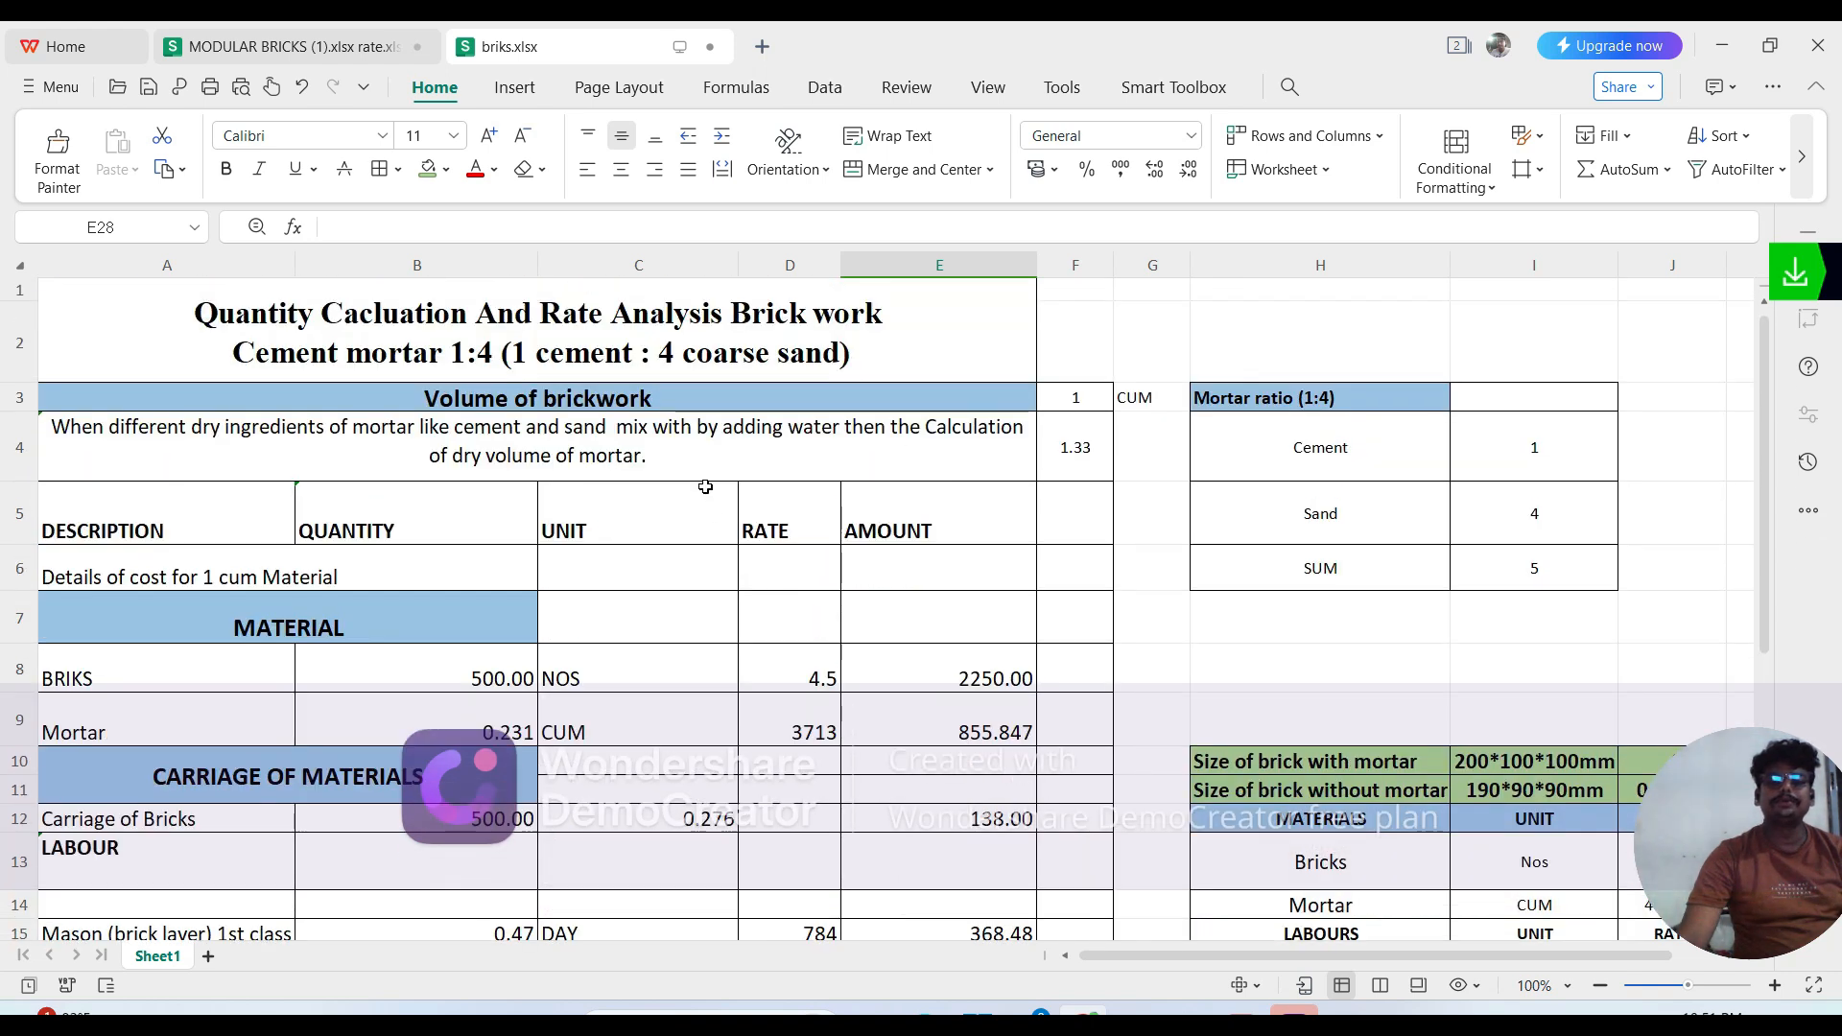